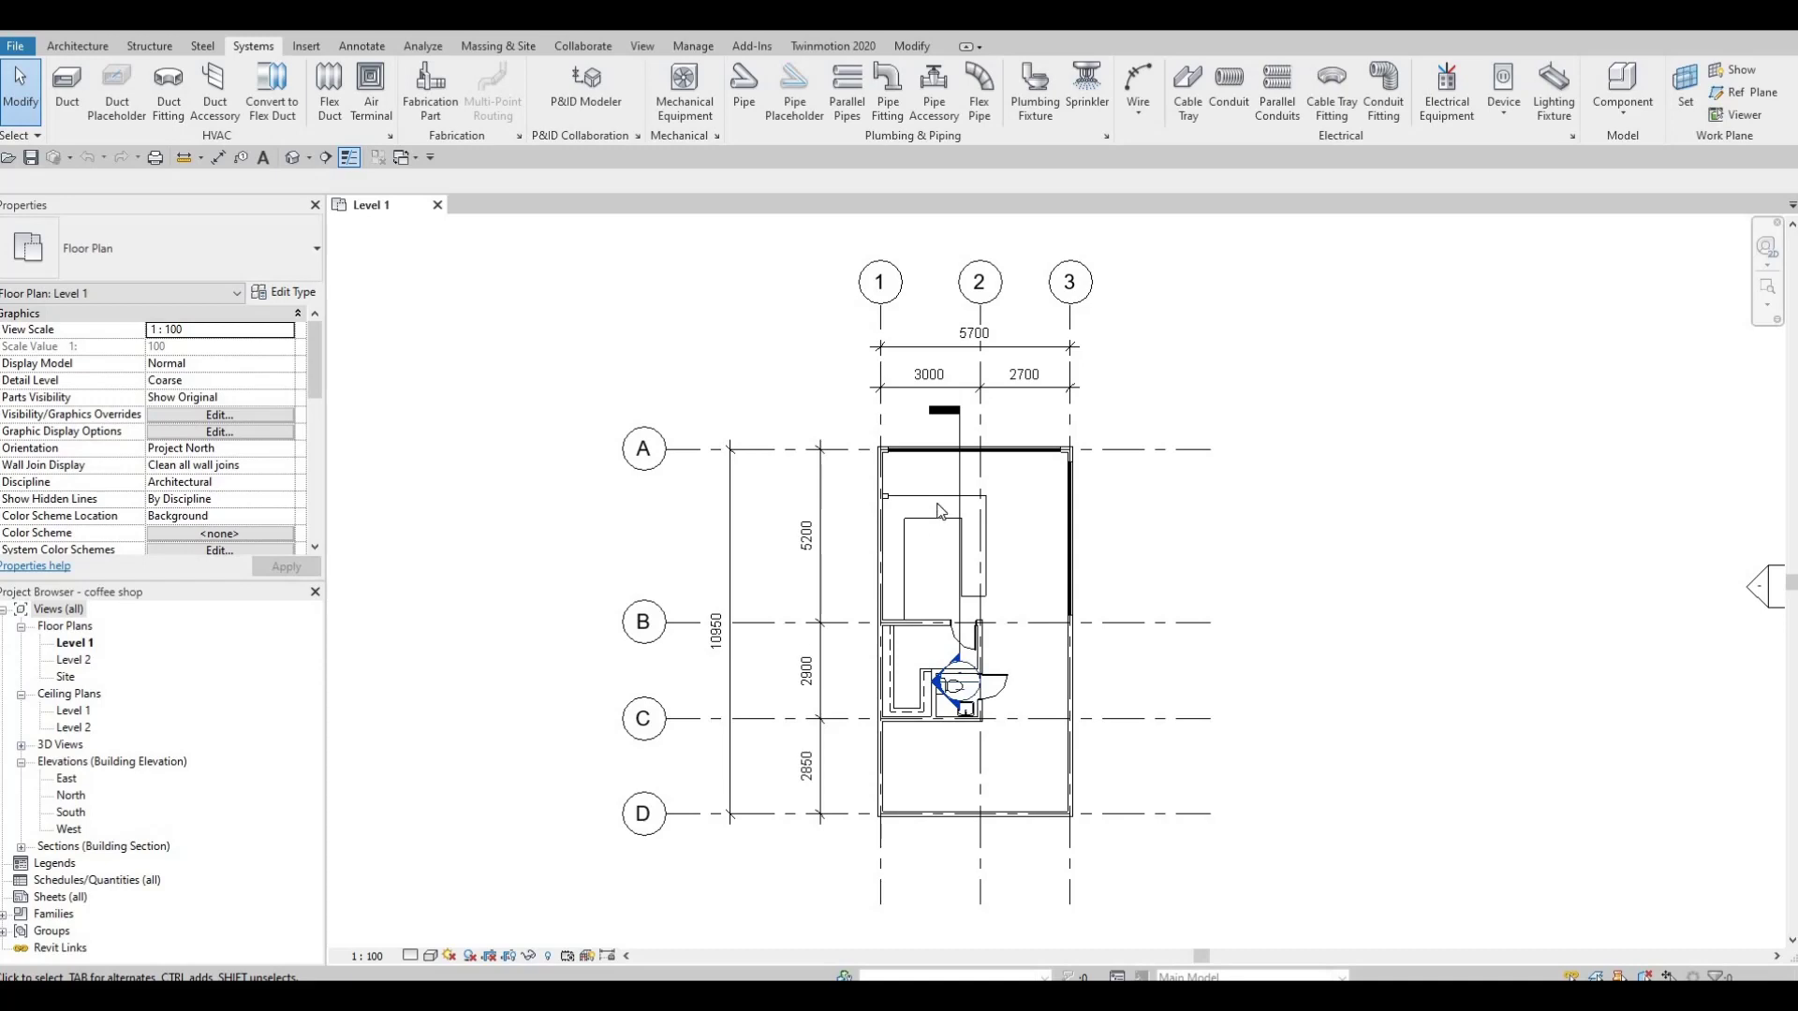
{"action": "scroll", "coordinate": [941, 511], "scroll_direction": "up", "scroll_amount": 4}
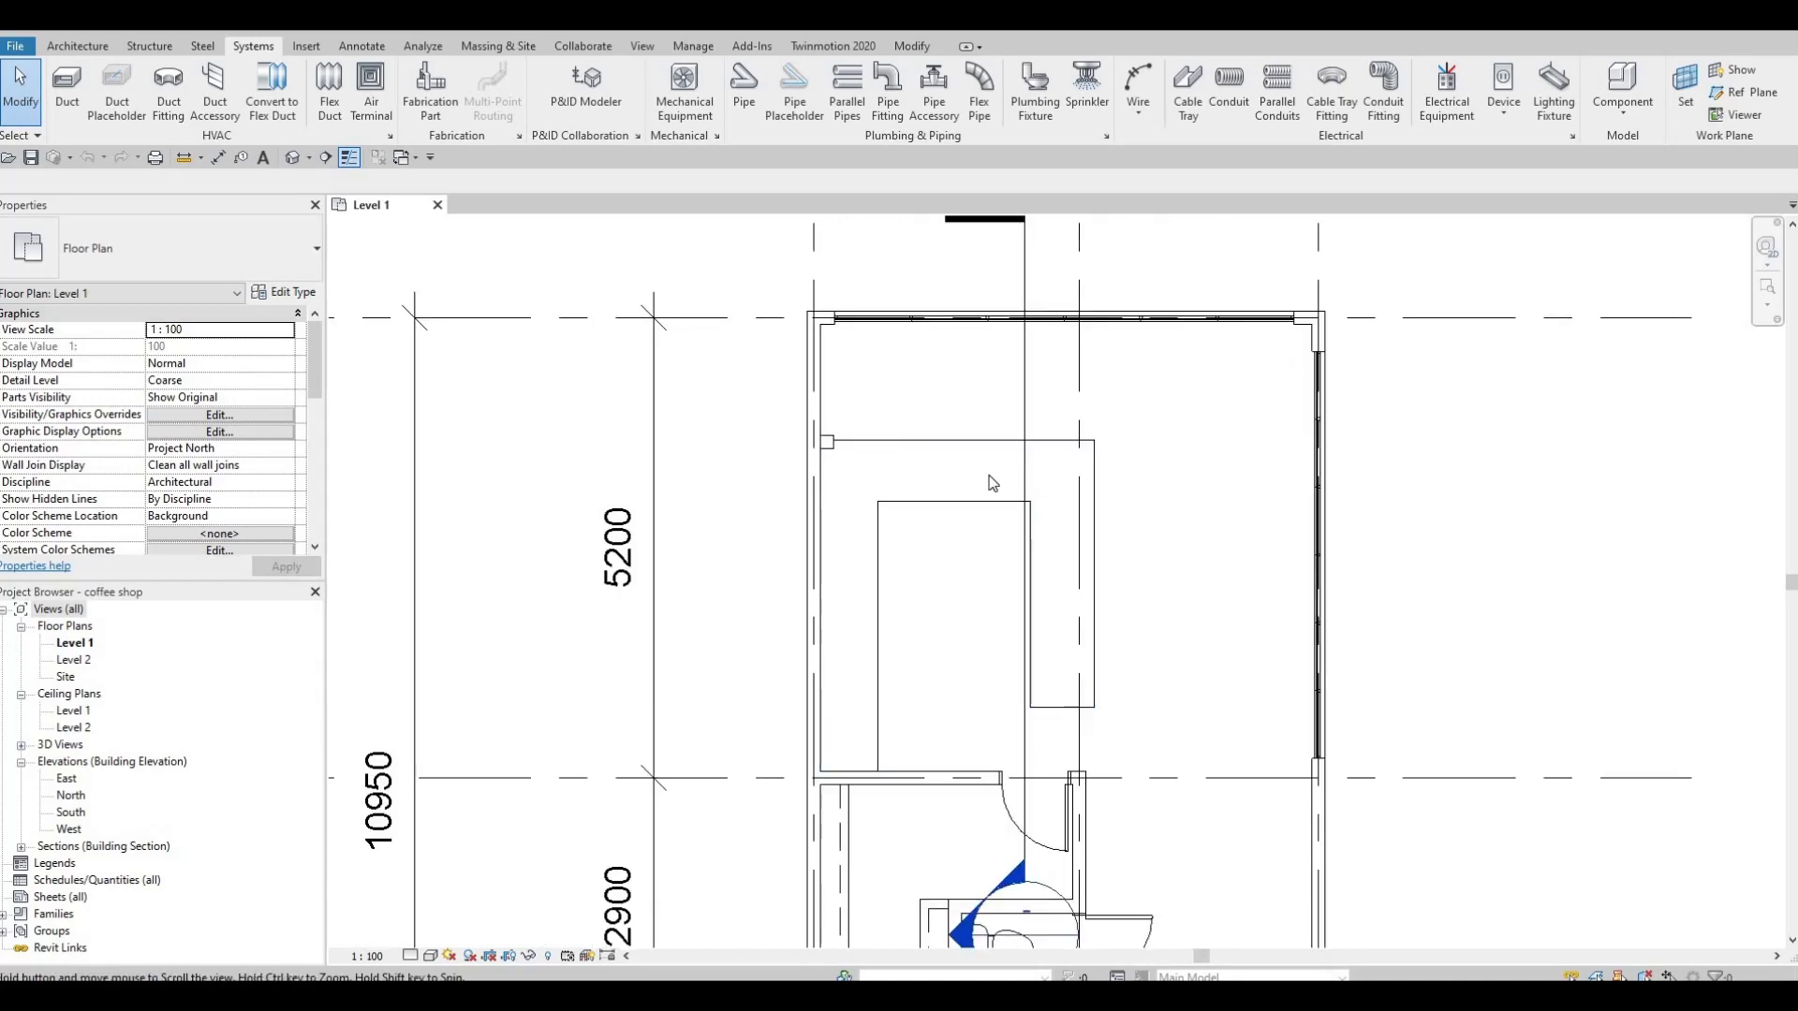
{"action": "scroll", "coordinate": [992, 483], "scroll_direction": "down", "scroll_amount": 2}
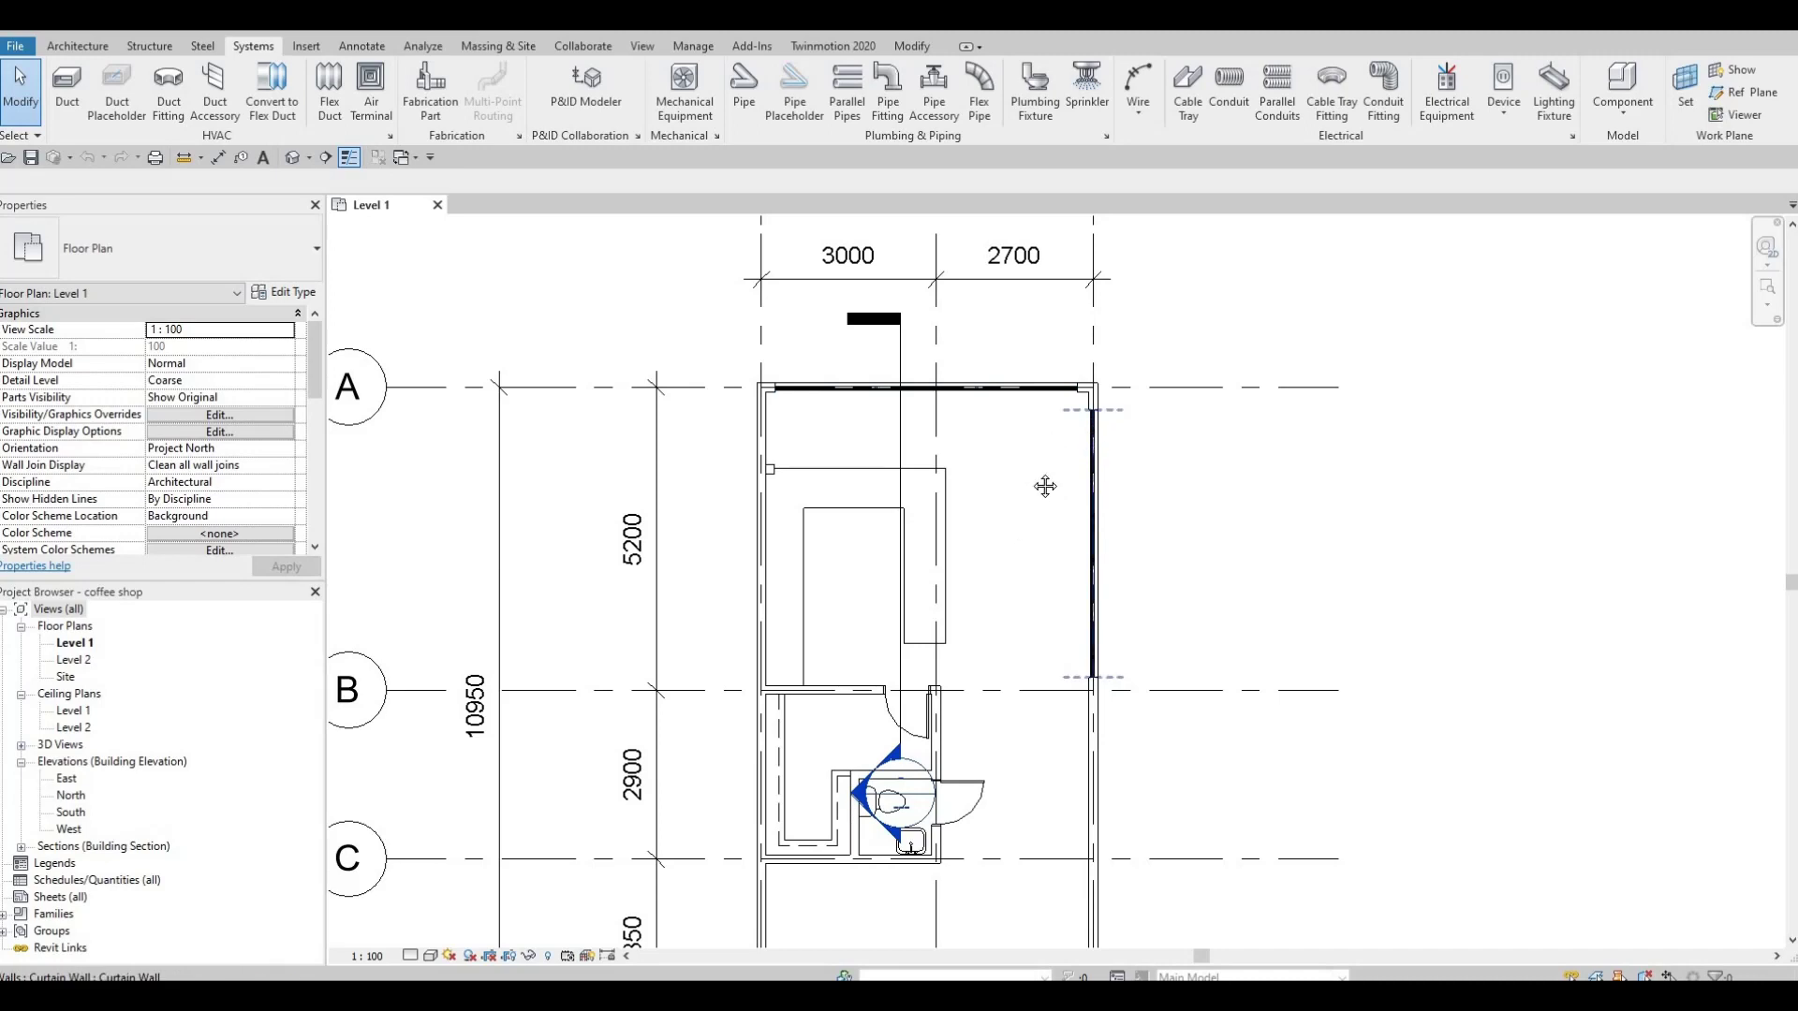
{"action": "scroll", "coordinate": [1031, 493], "scroll_direction": "down", "scroll_amount": 1}
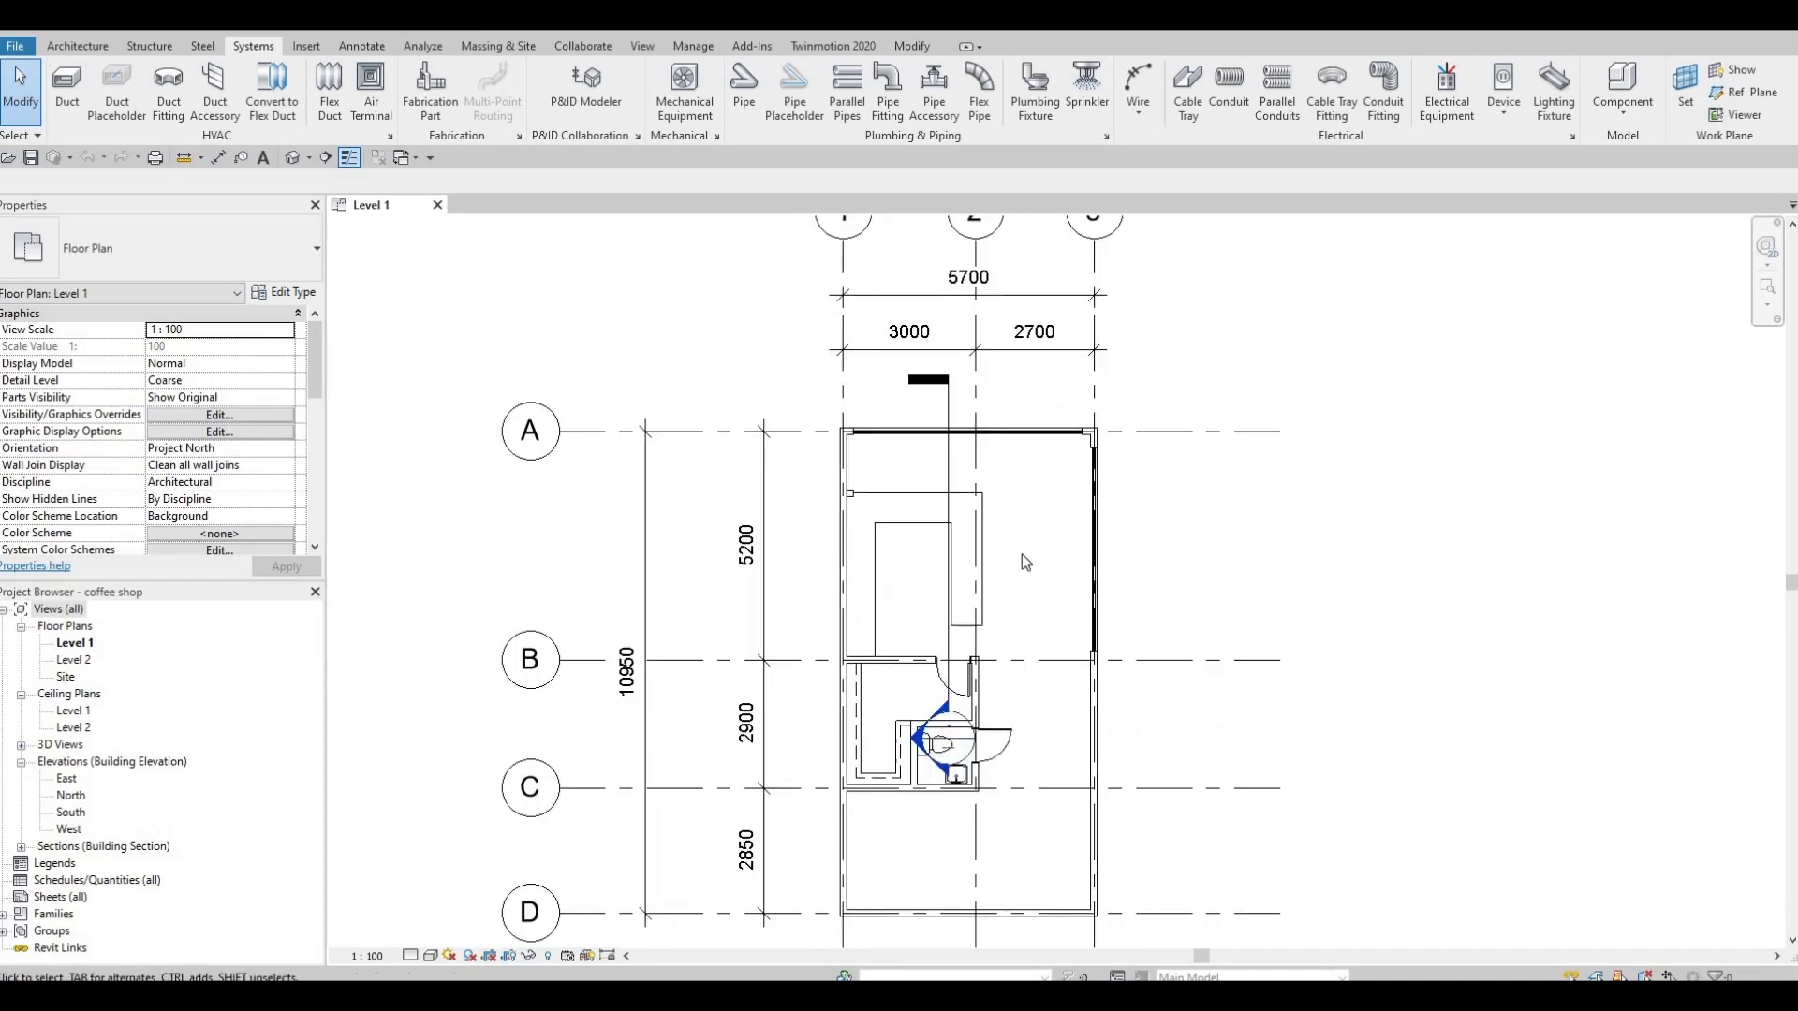
{"action": "scroll", "coordinate": [985, 562], "scroll_direction": "up", "scroll_amount": 1}
{"action": "scroll", "coordinate": [605, 377], "scroll_direction": "down", "scroll_amount": 1}
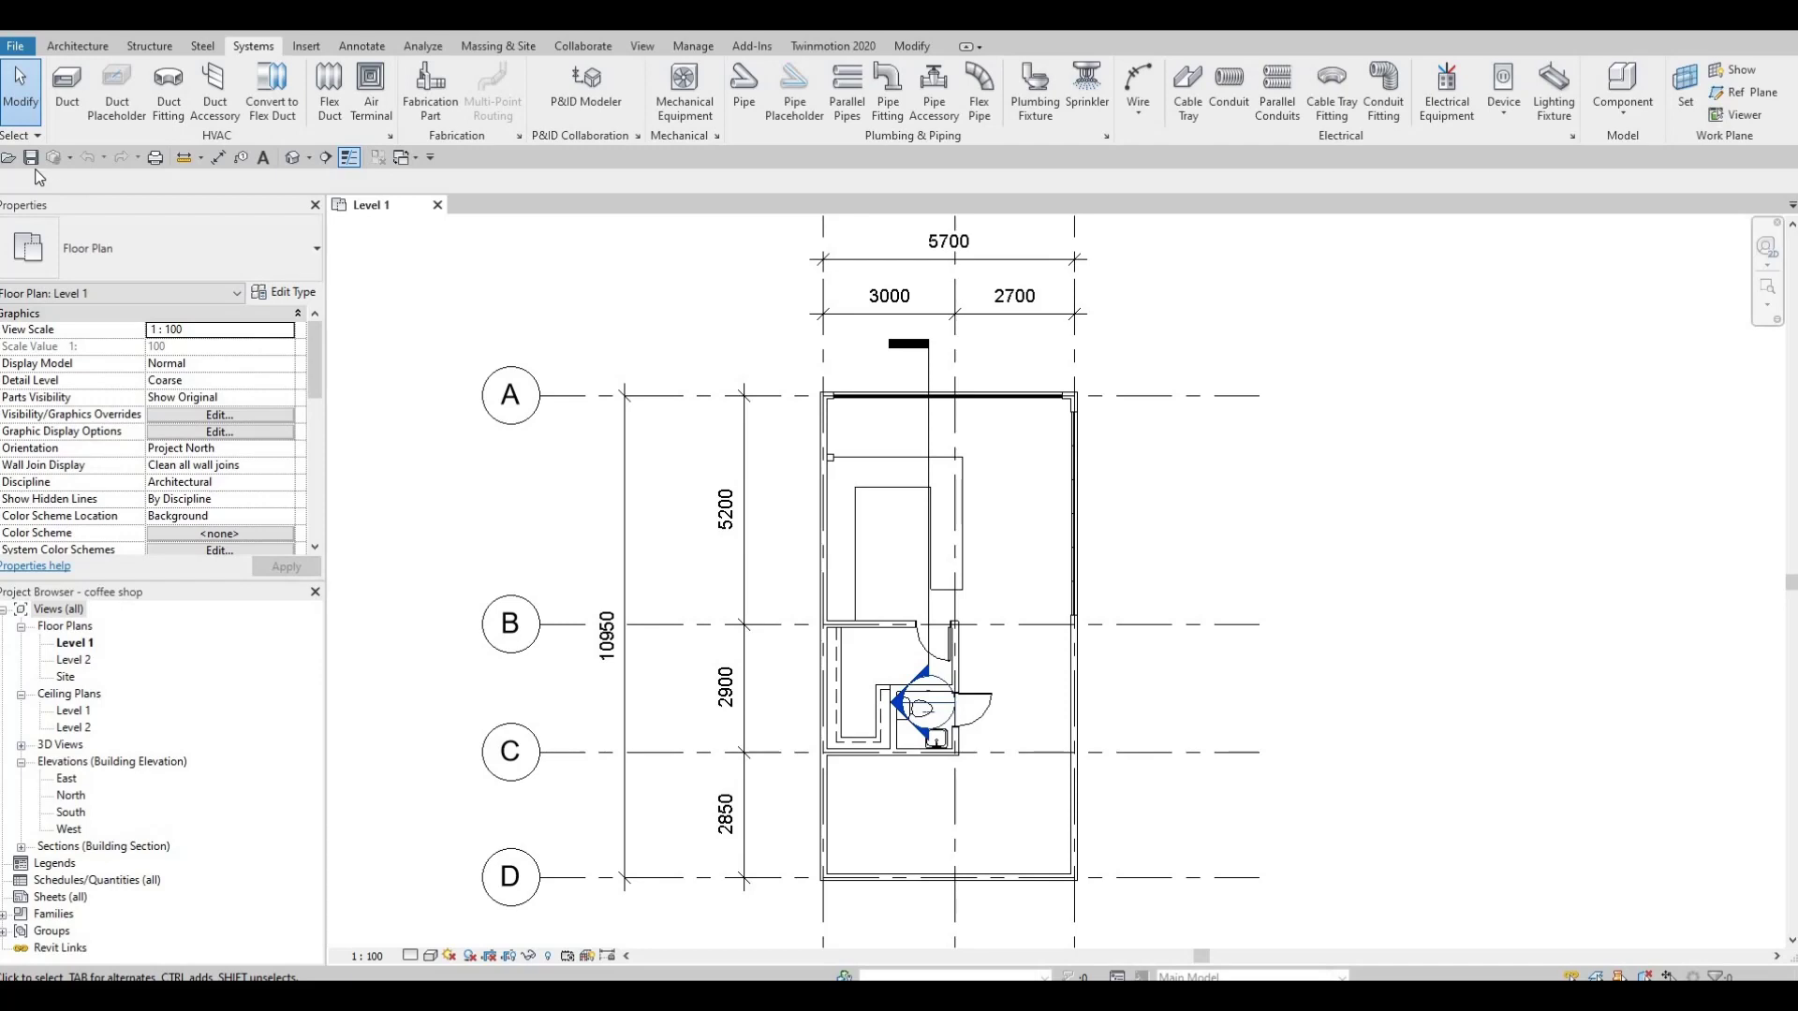
Start a roof by footprint on Level 2 and duplicate its Generic Roof - 300mm type as ROOF 1
{"action": "left_click", "coordinate": [65, 48]}
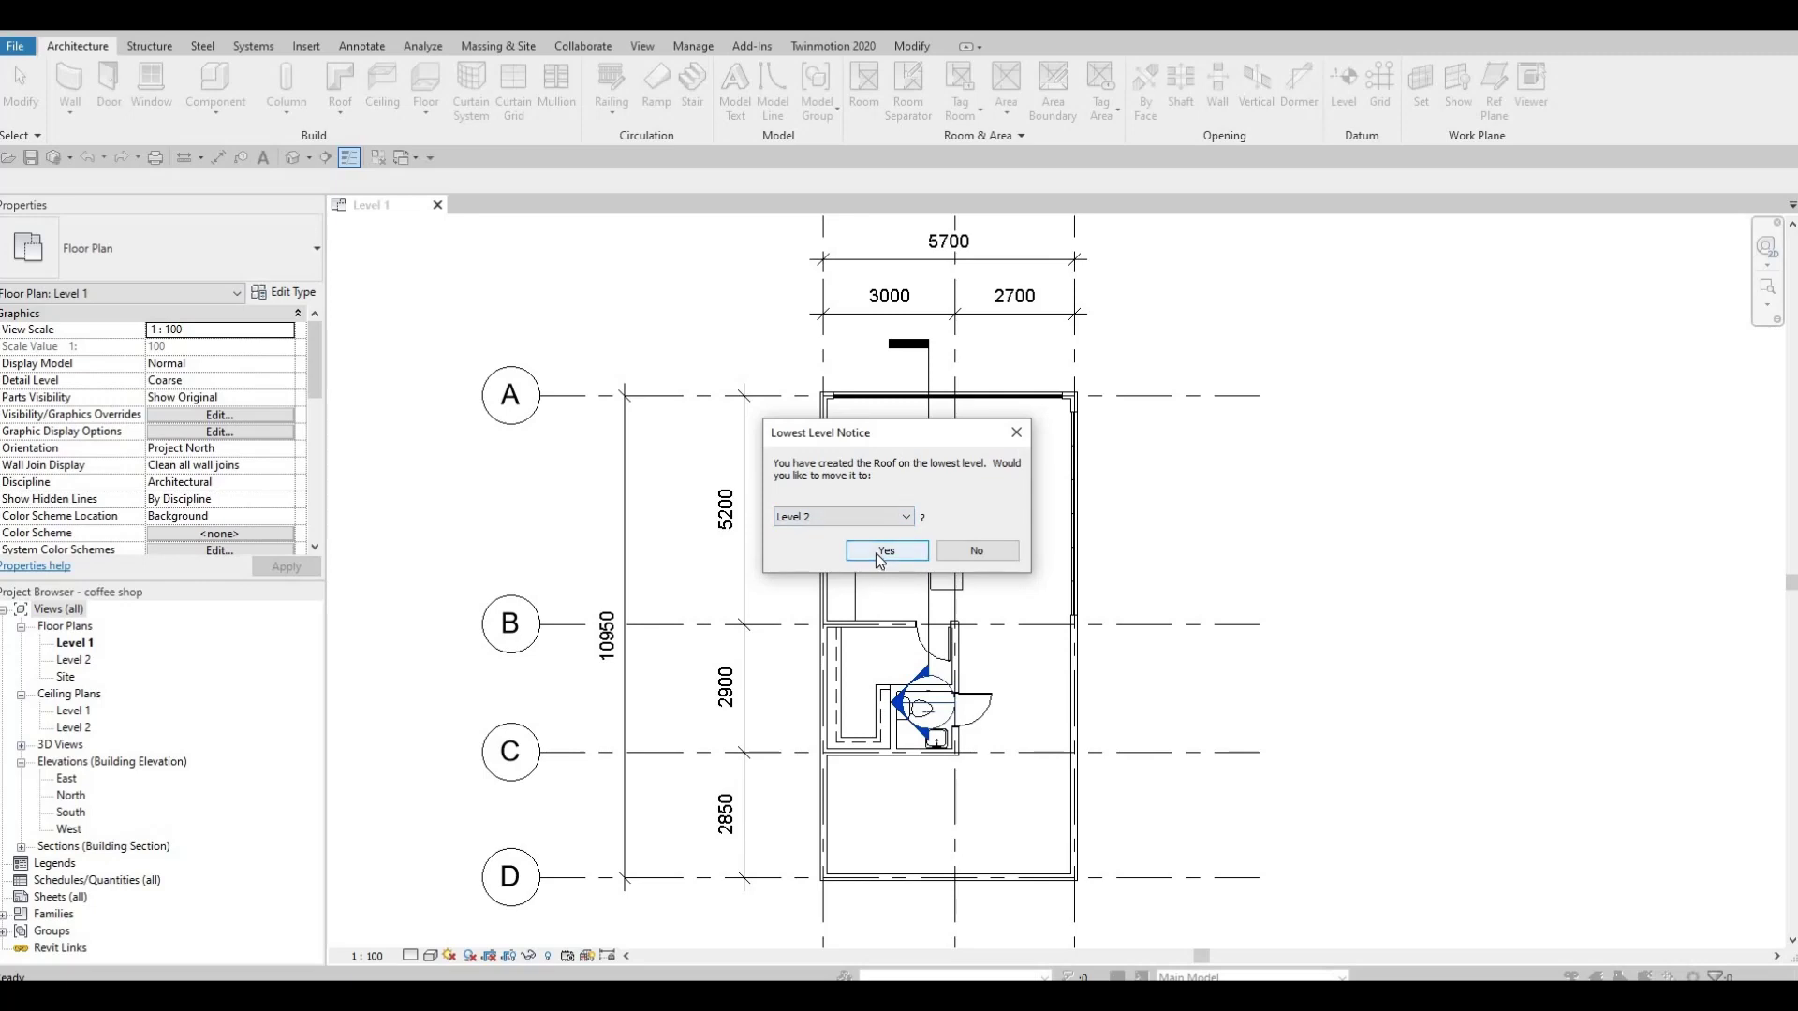
{"action": "left_click", "coordinate": [881, 553]}
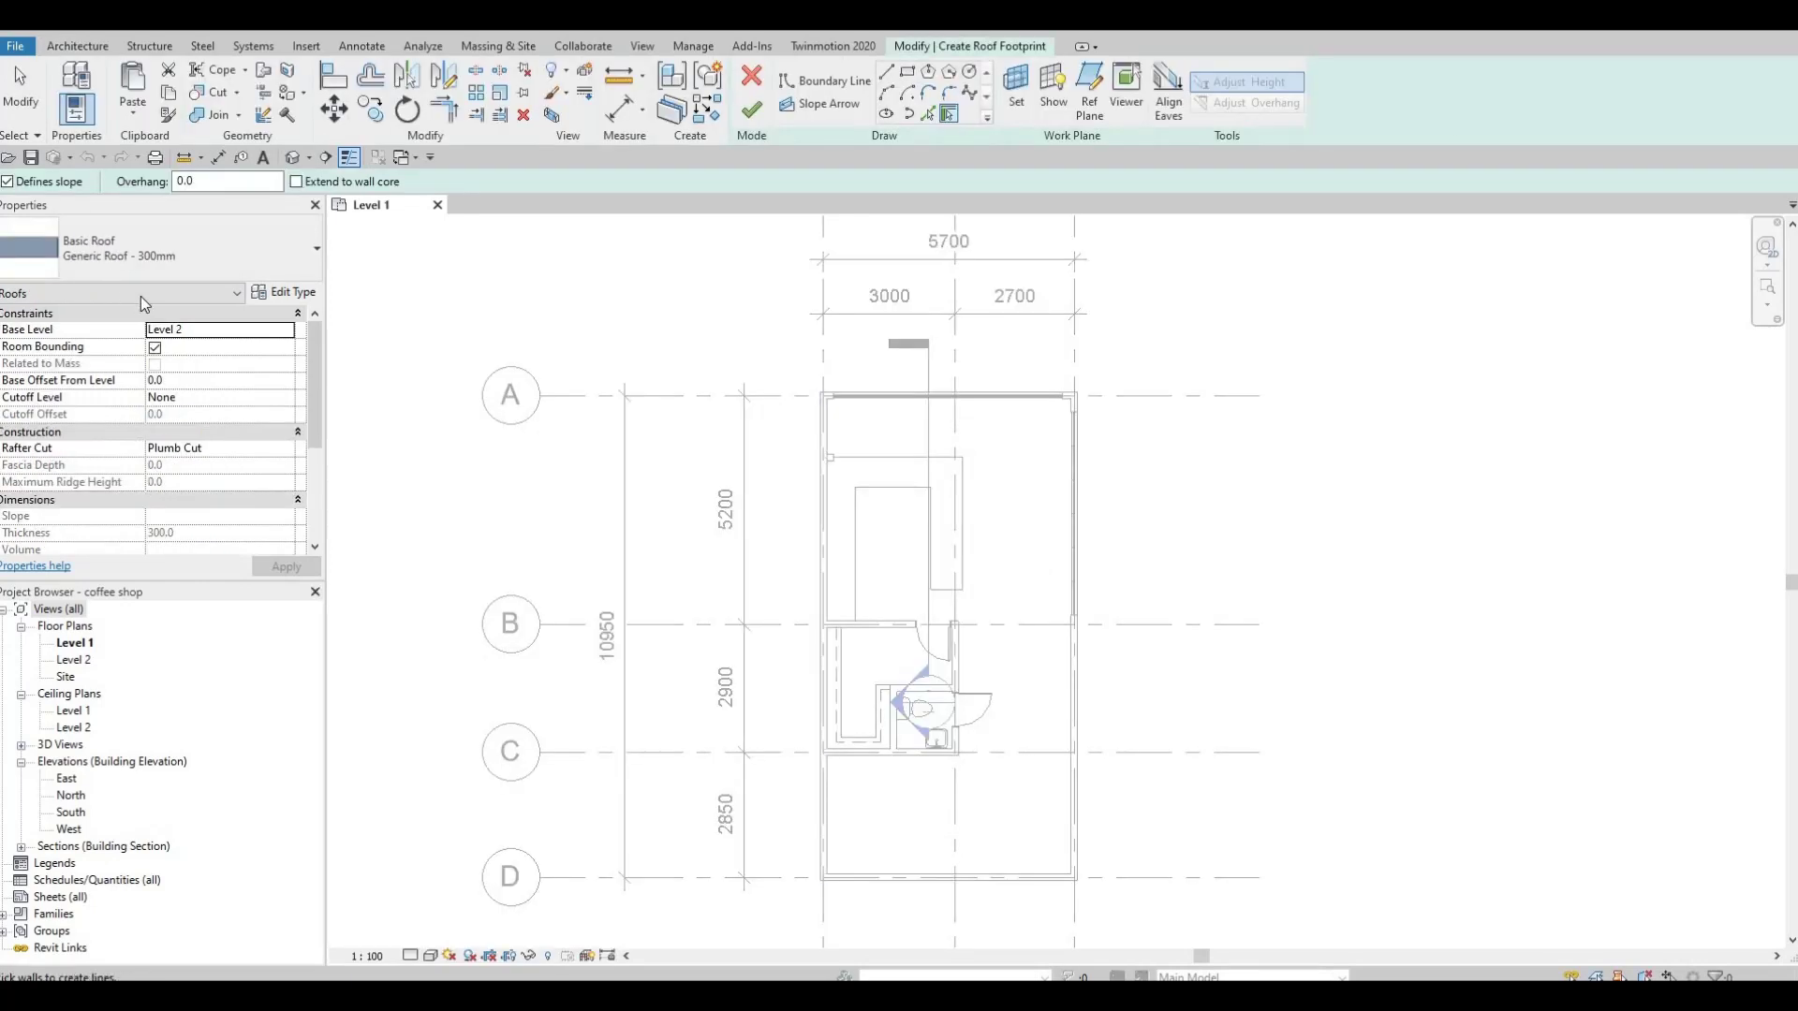
{"action": "left_click", "coordinate": [284, 292]}
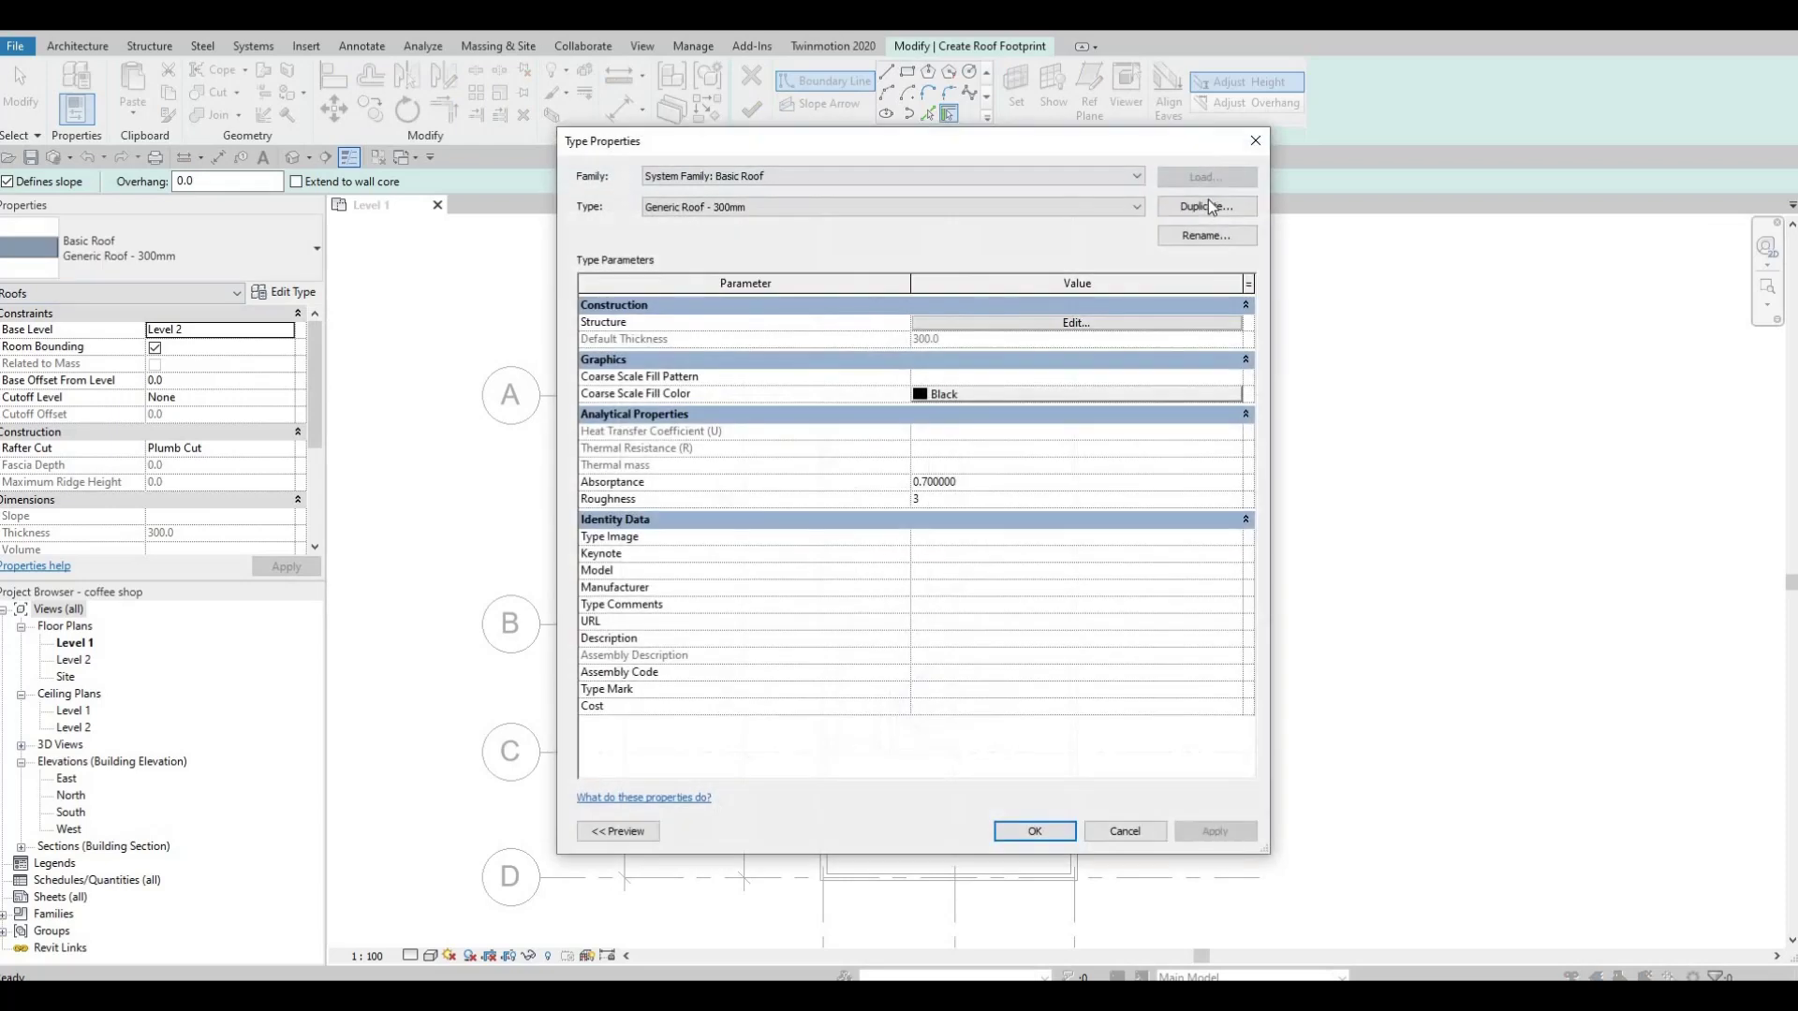
{"action": "left_click", "coordinate": [1207, 206]}
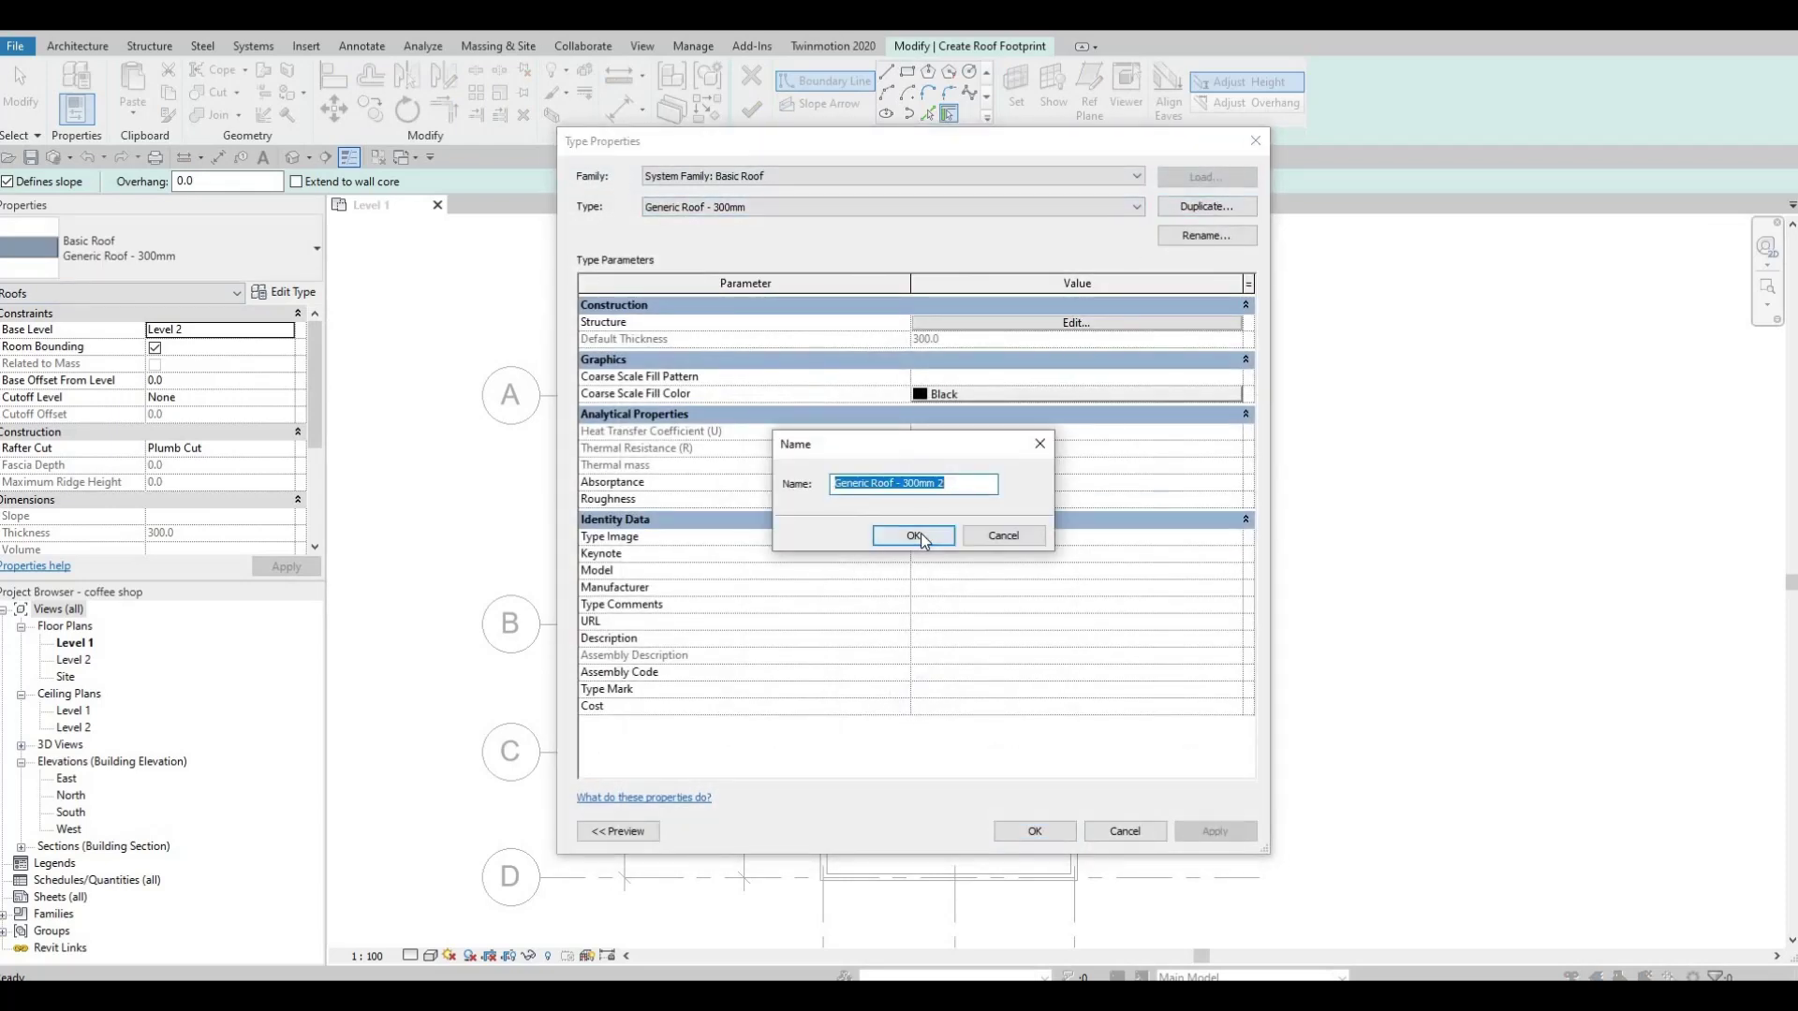
{"action": "type", "text": "ROOF "}
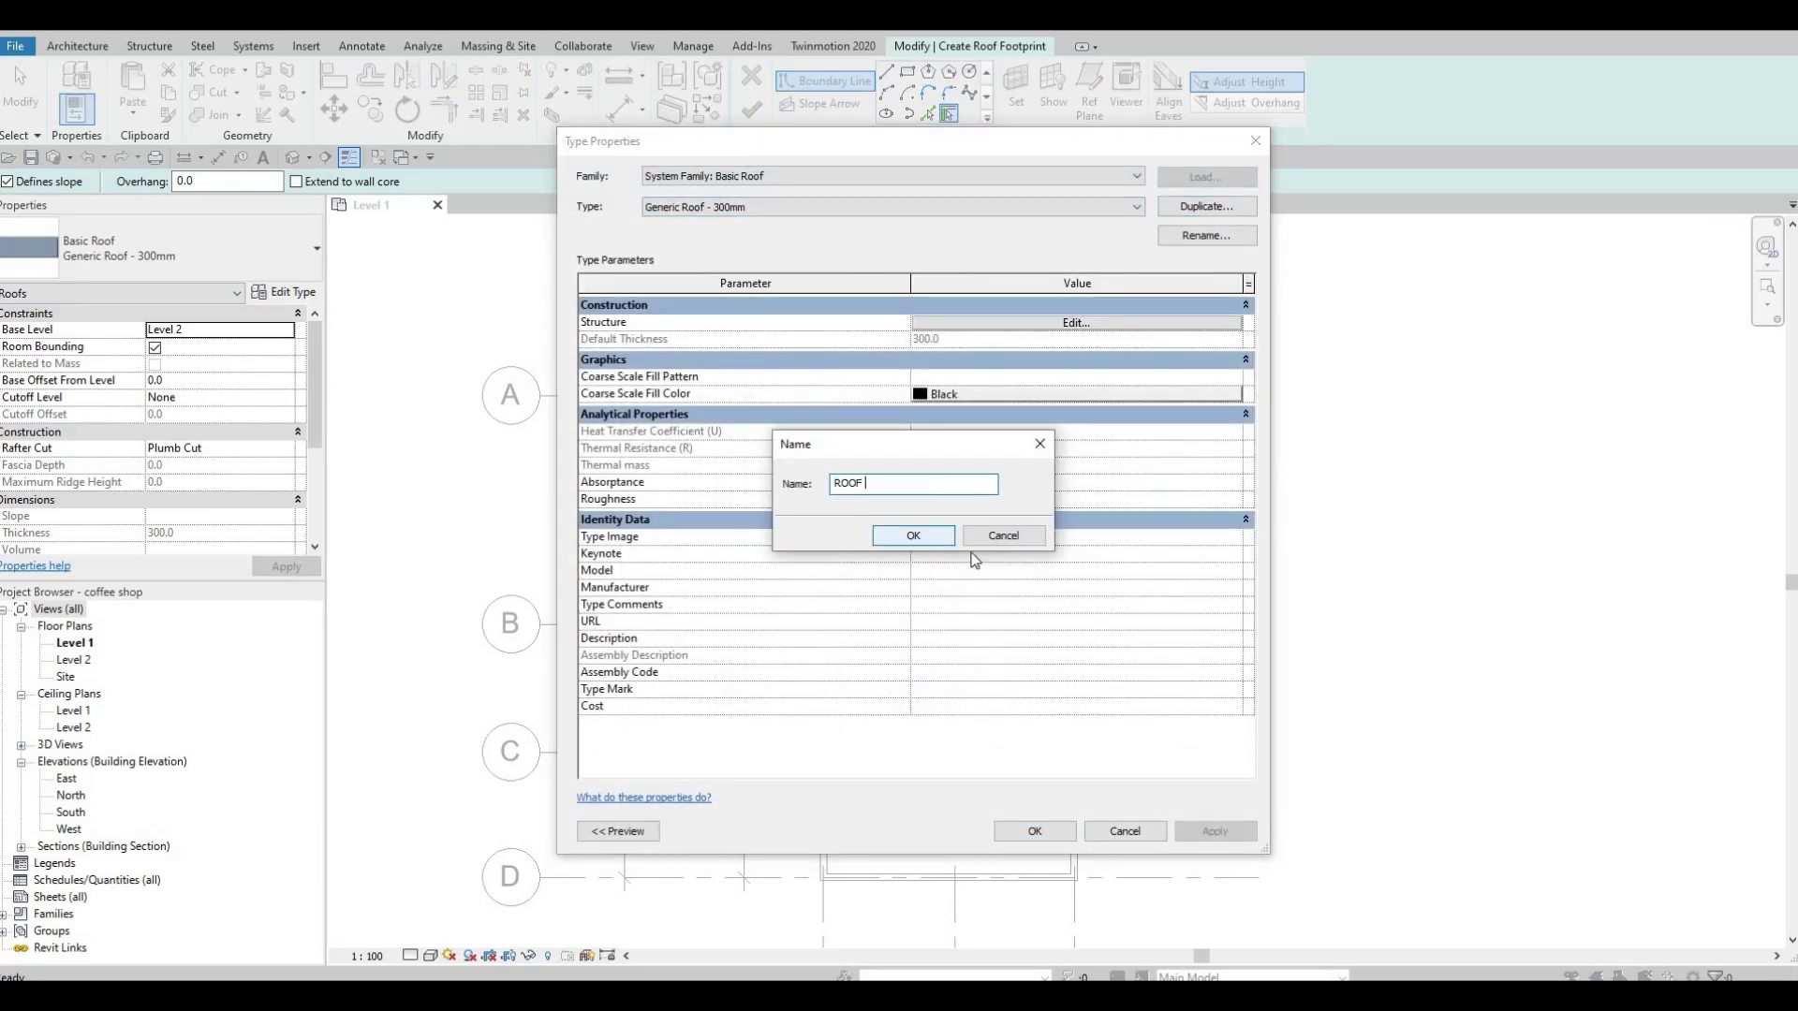
{"action": "type", "text": "1"}
{"action": "left_click", "coordinate": [913, 536]}
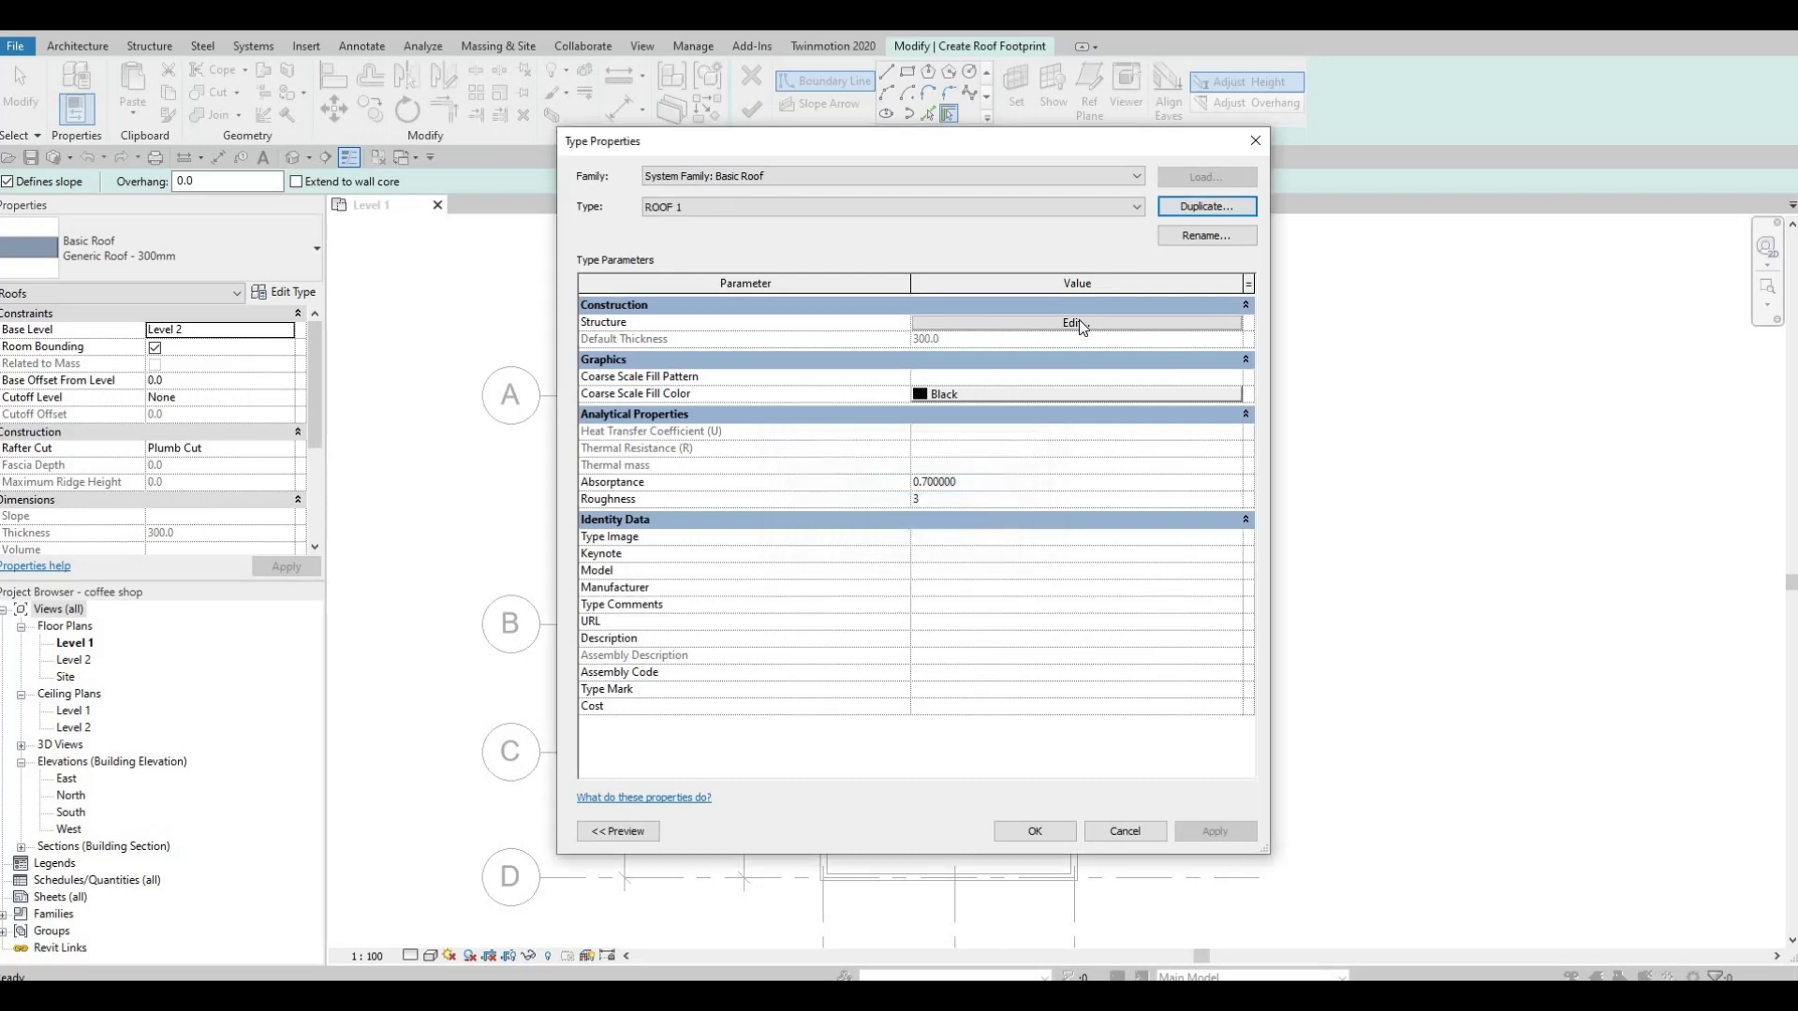
Set the thickness of the structure layer in the ROOF 1 assembly to 200 mm
{"action": "left_click", "coordinate": [1076, 322]}
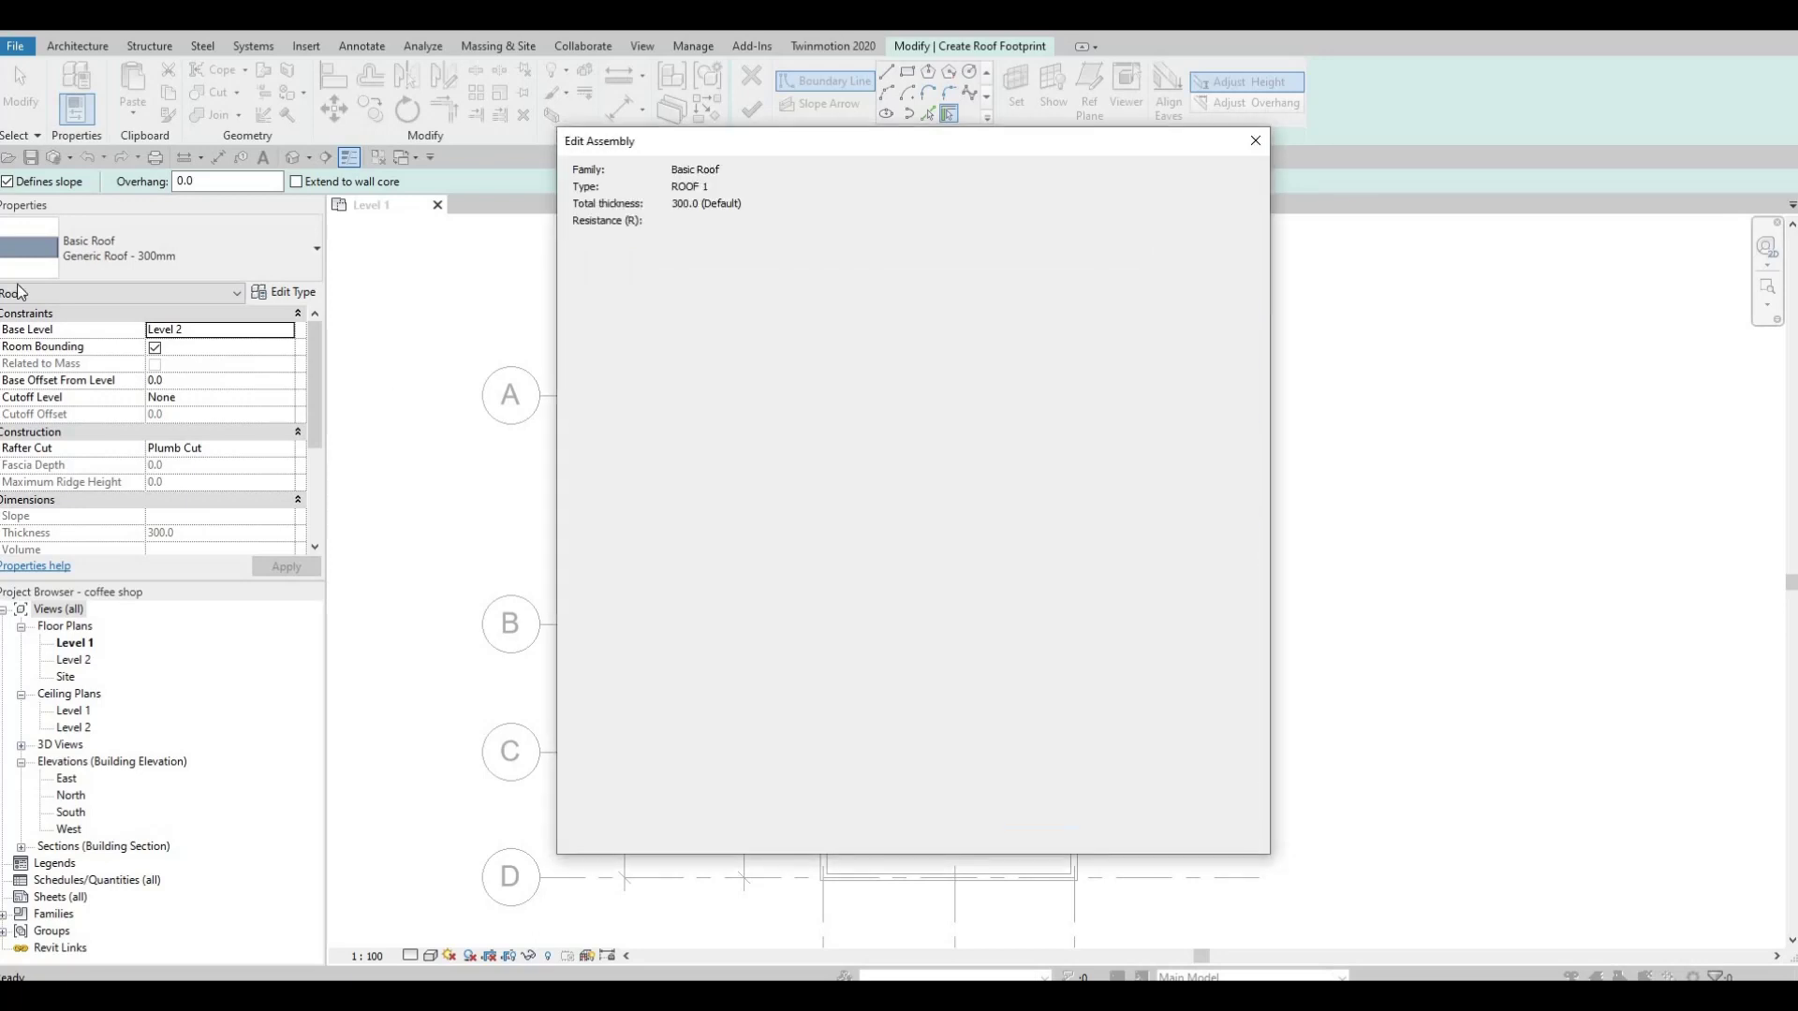
{"action": "key", "text": "F1"}
{"action": "left_click", "coordinate": [959, 321]}
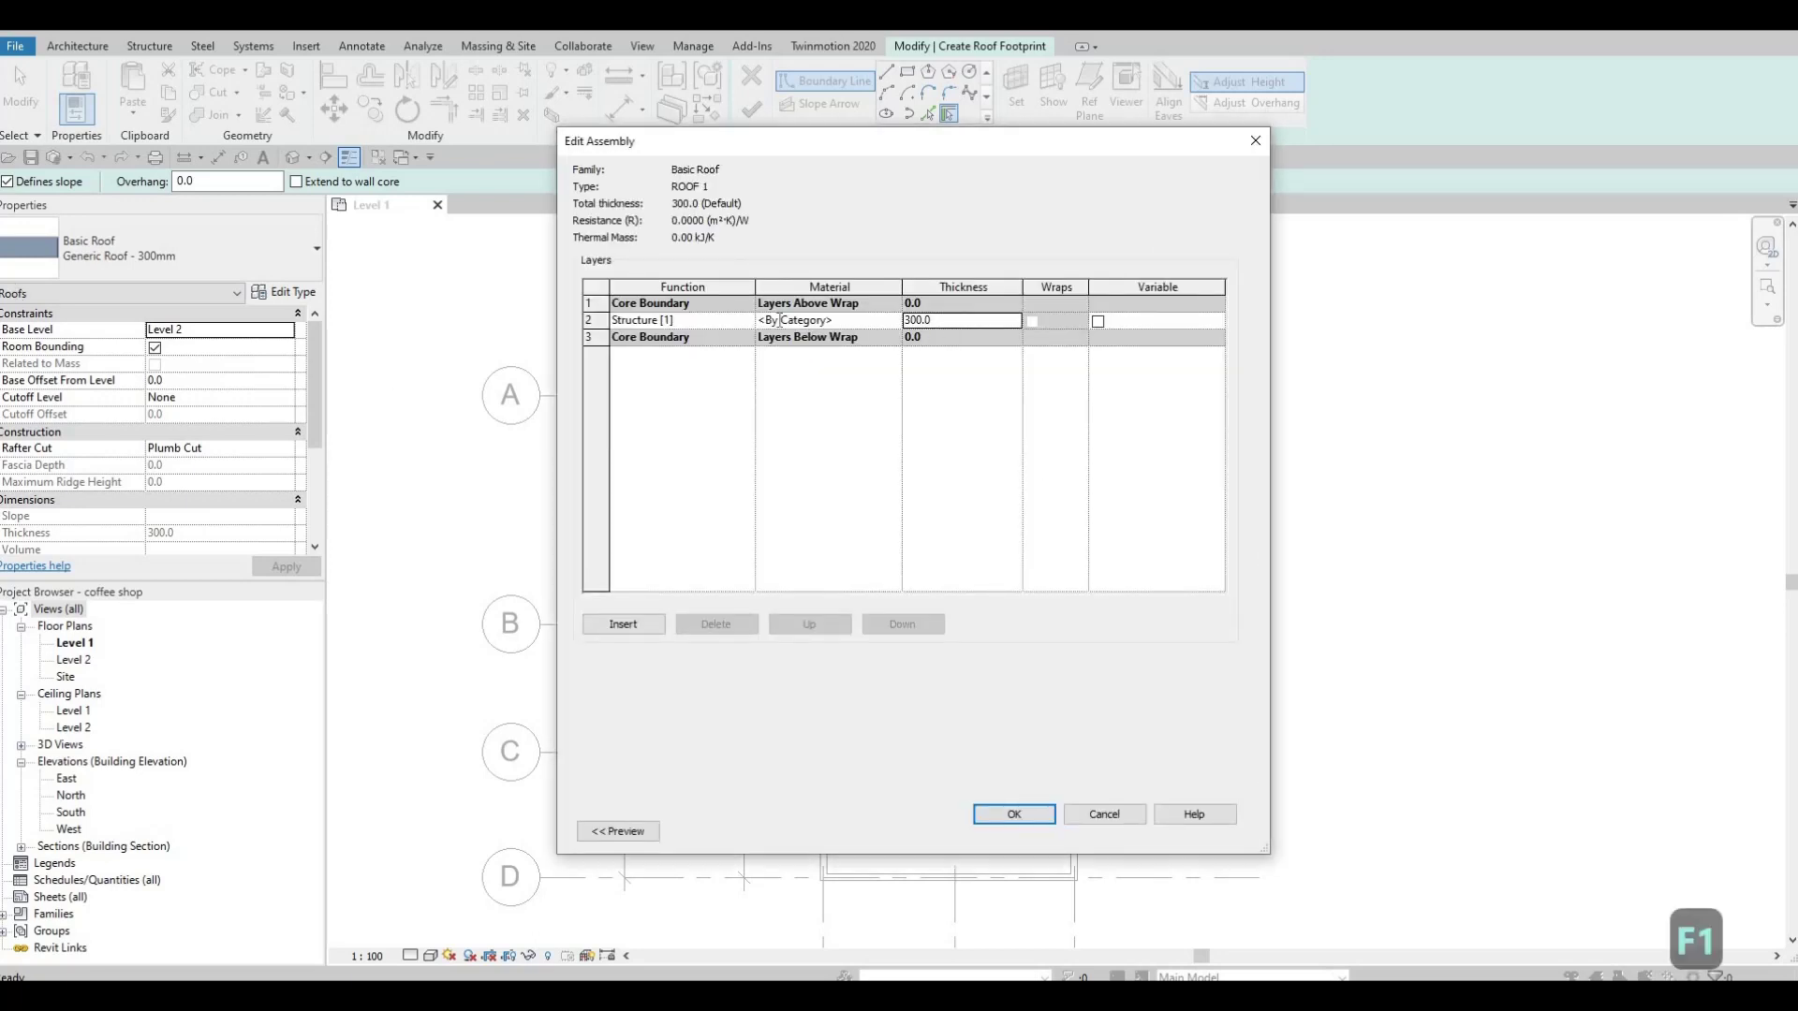
{"action": "type", "text": "200"}
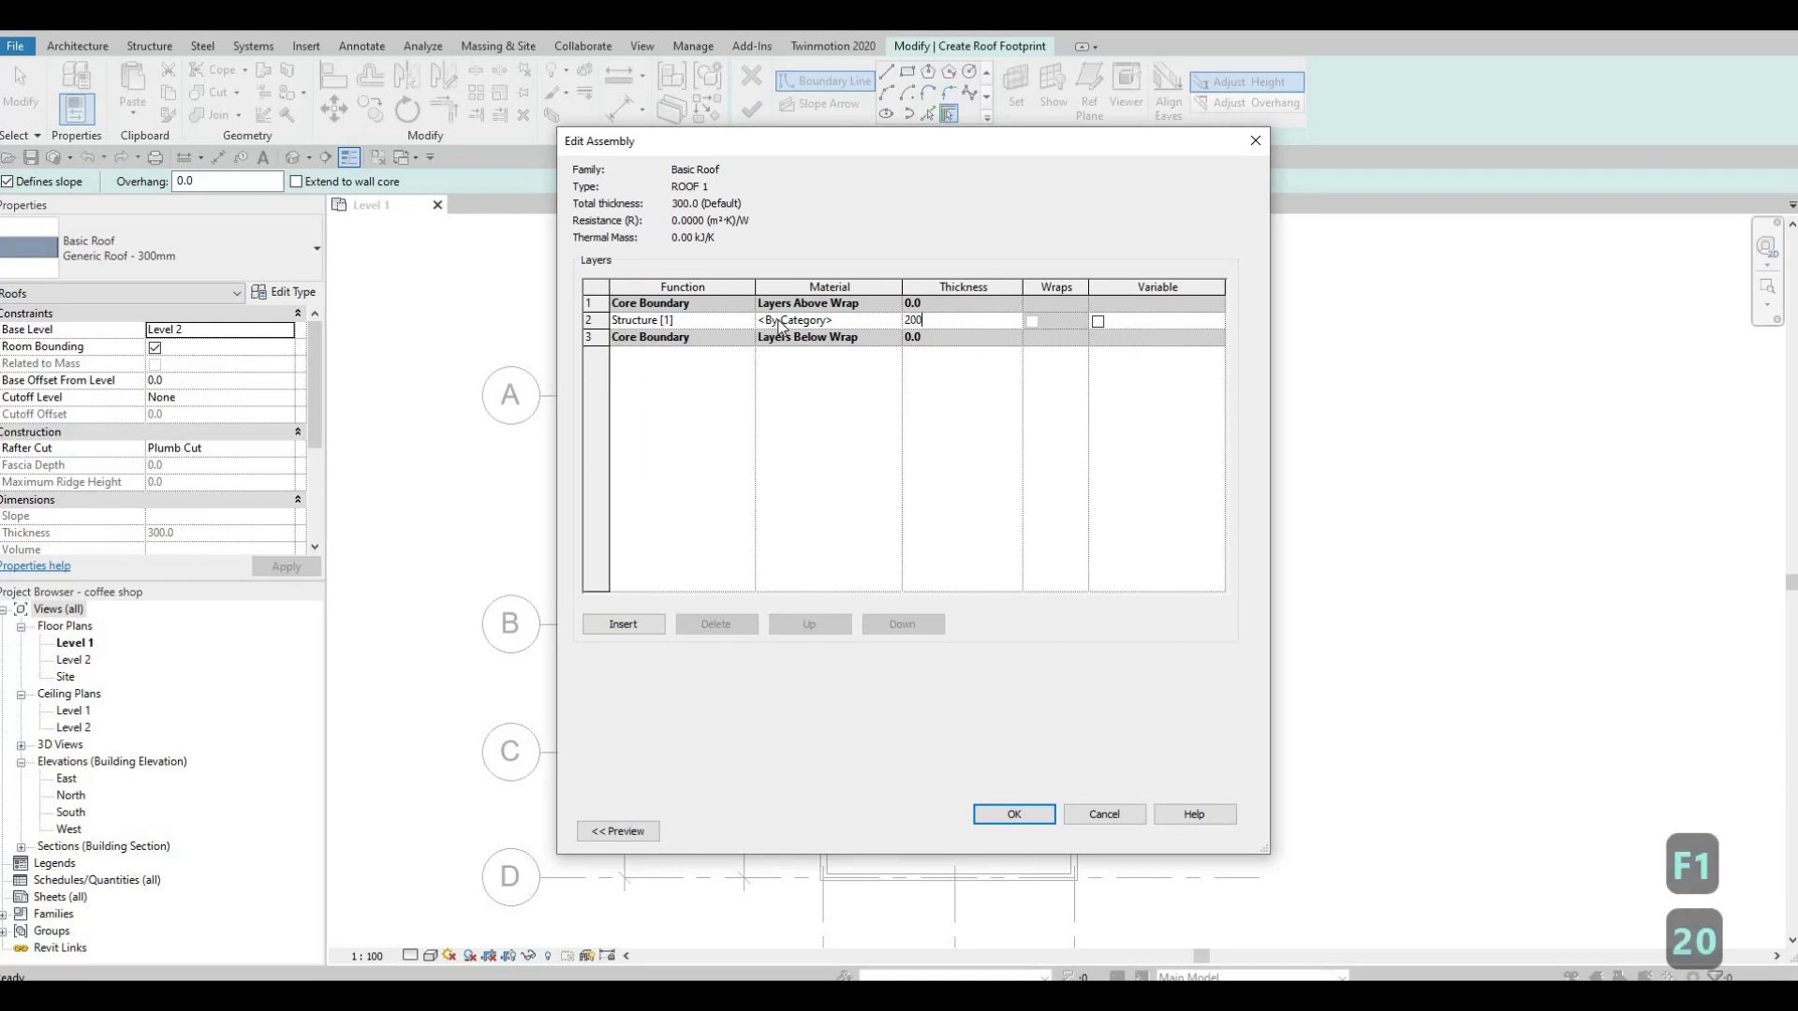
Assign the Asphalt Shingle material to the roof's structure layer and accept the type settings
{"action": "left_click", "coordinate": [894, 321]}
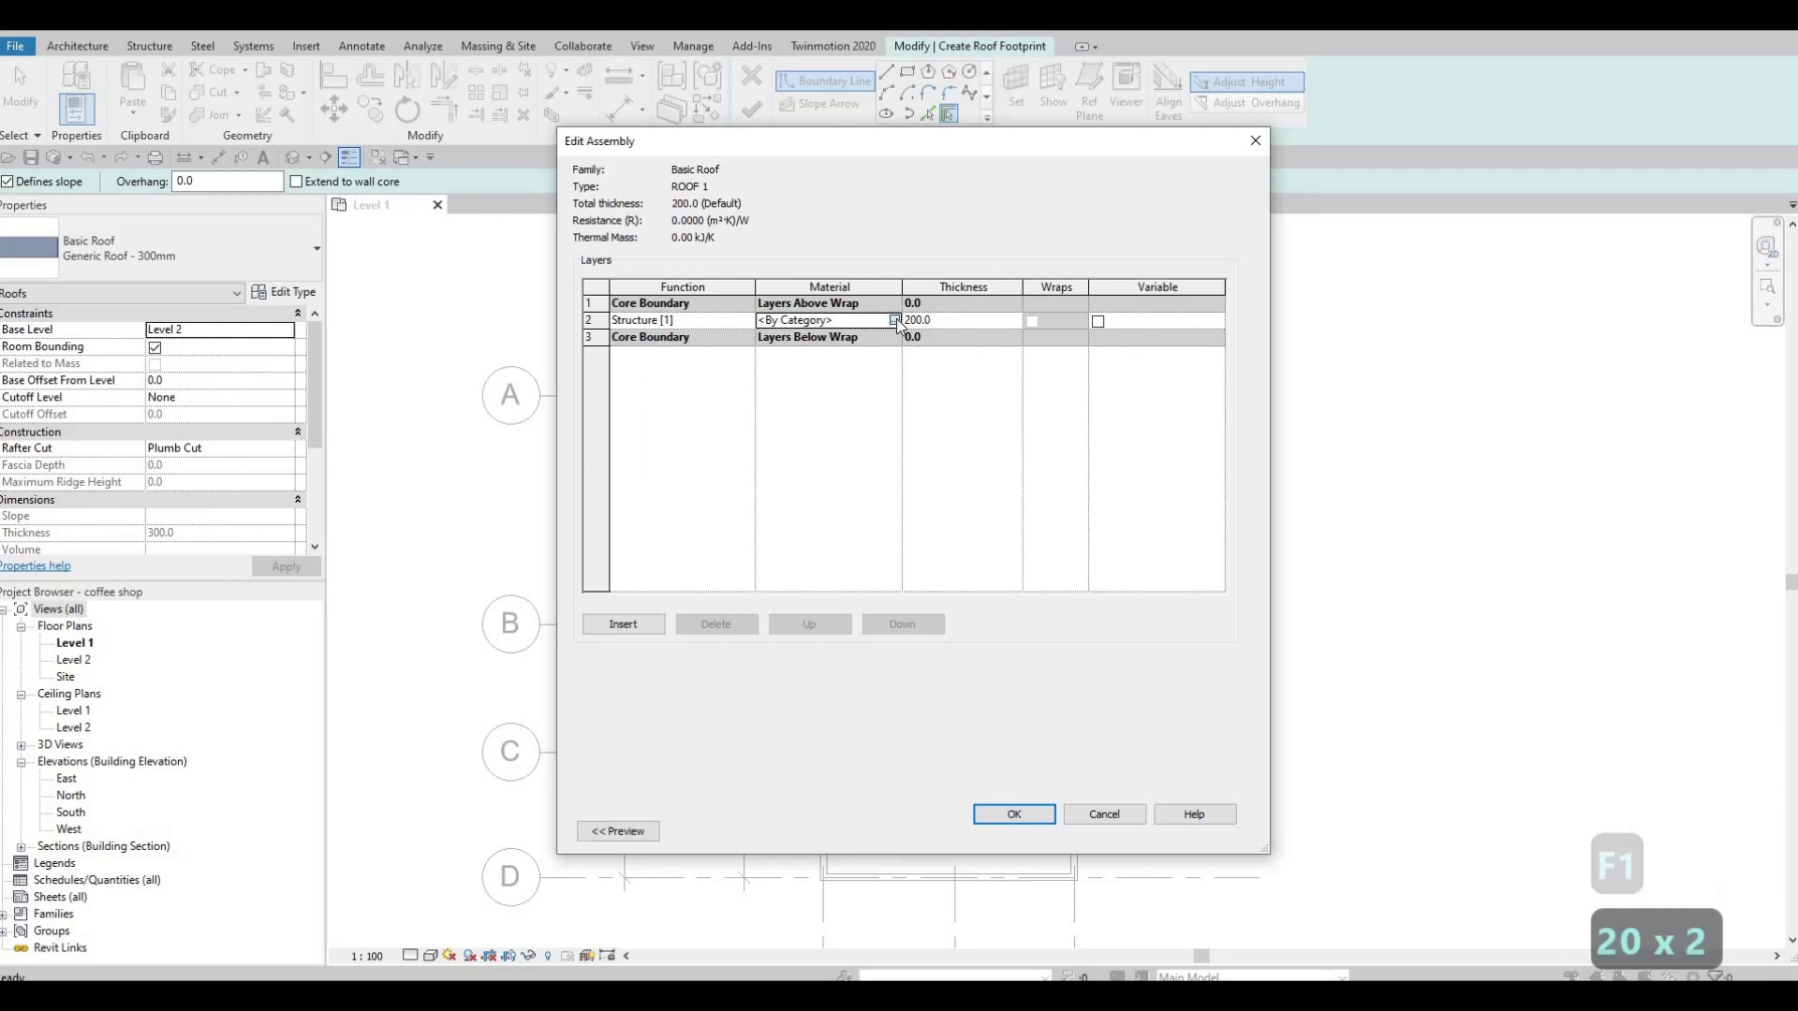
{"action": "left_click", "coordinate": [895, 320]}
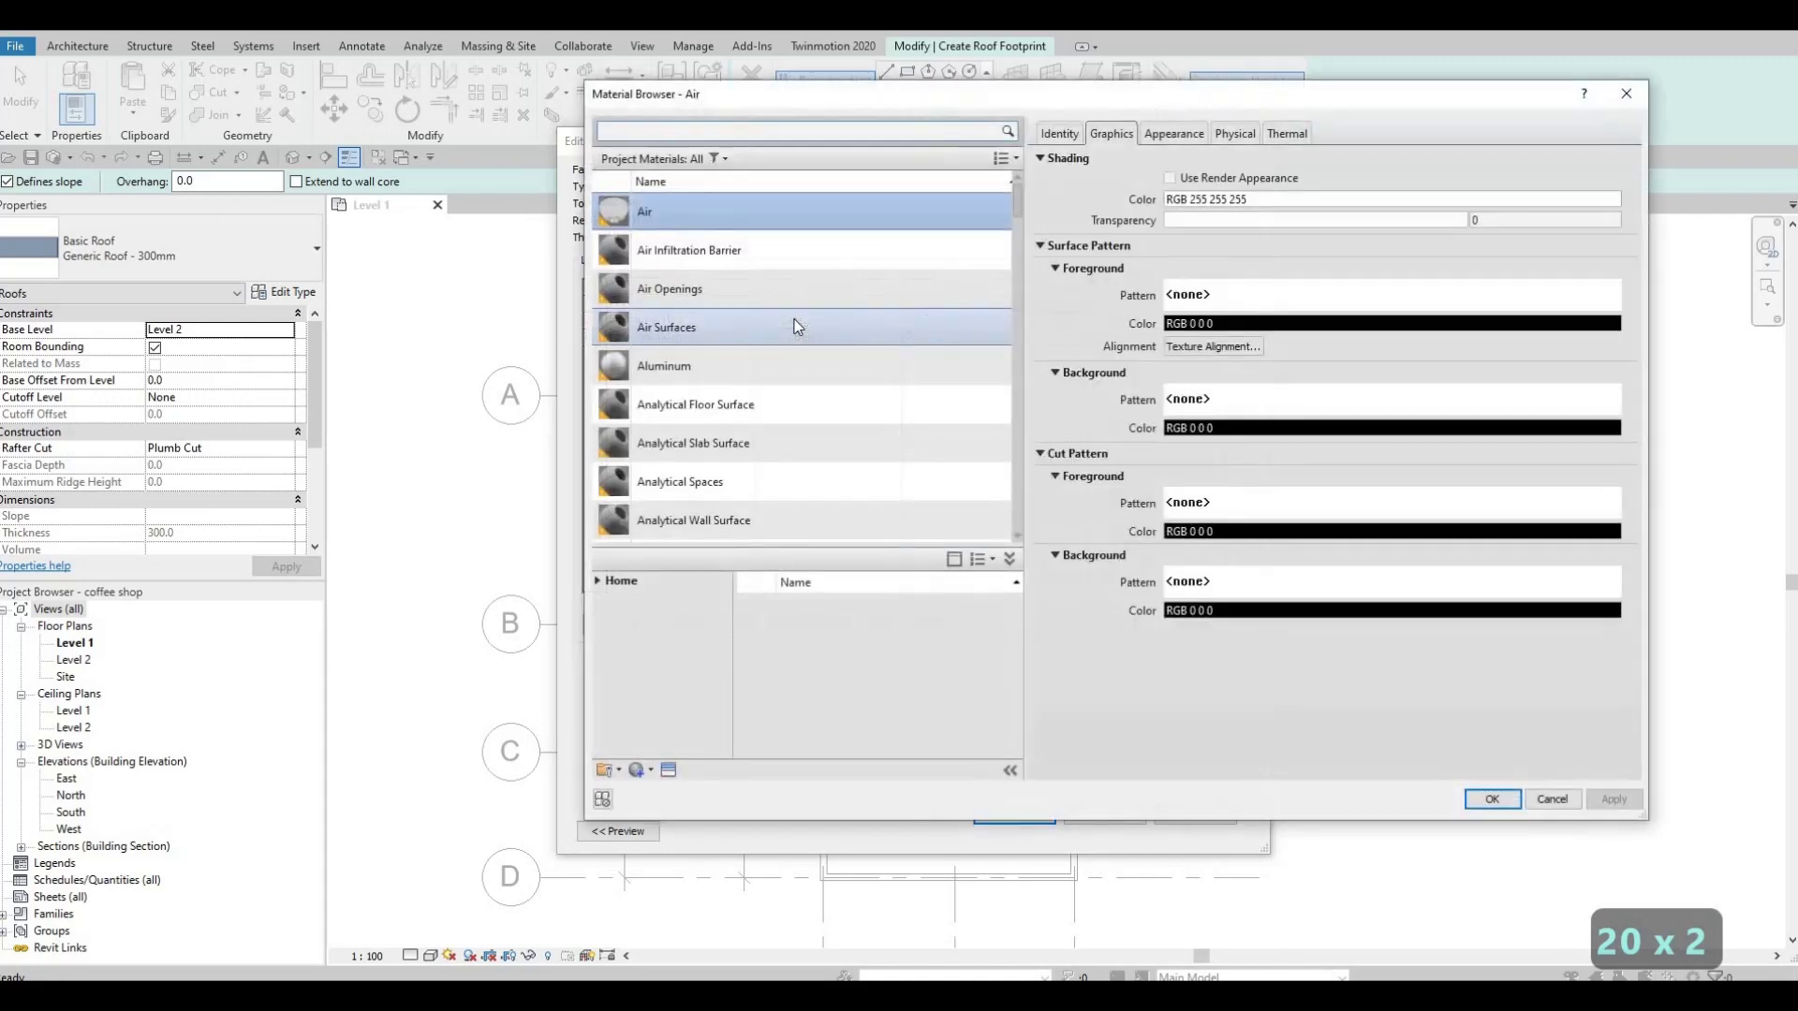
{"action": "scroll", "coordinate": [796, 323], "scroll_direction": "down", "scroll_amount": 3}
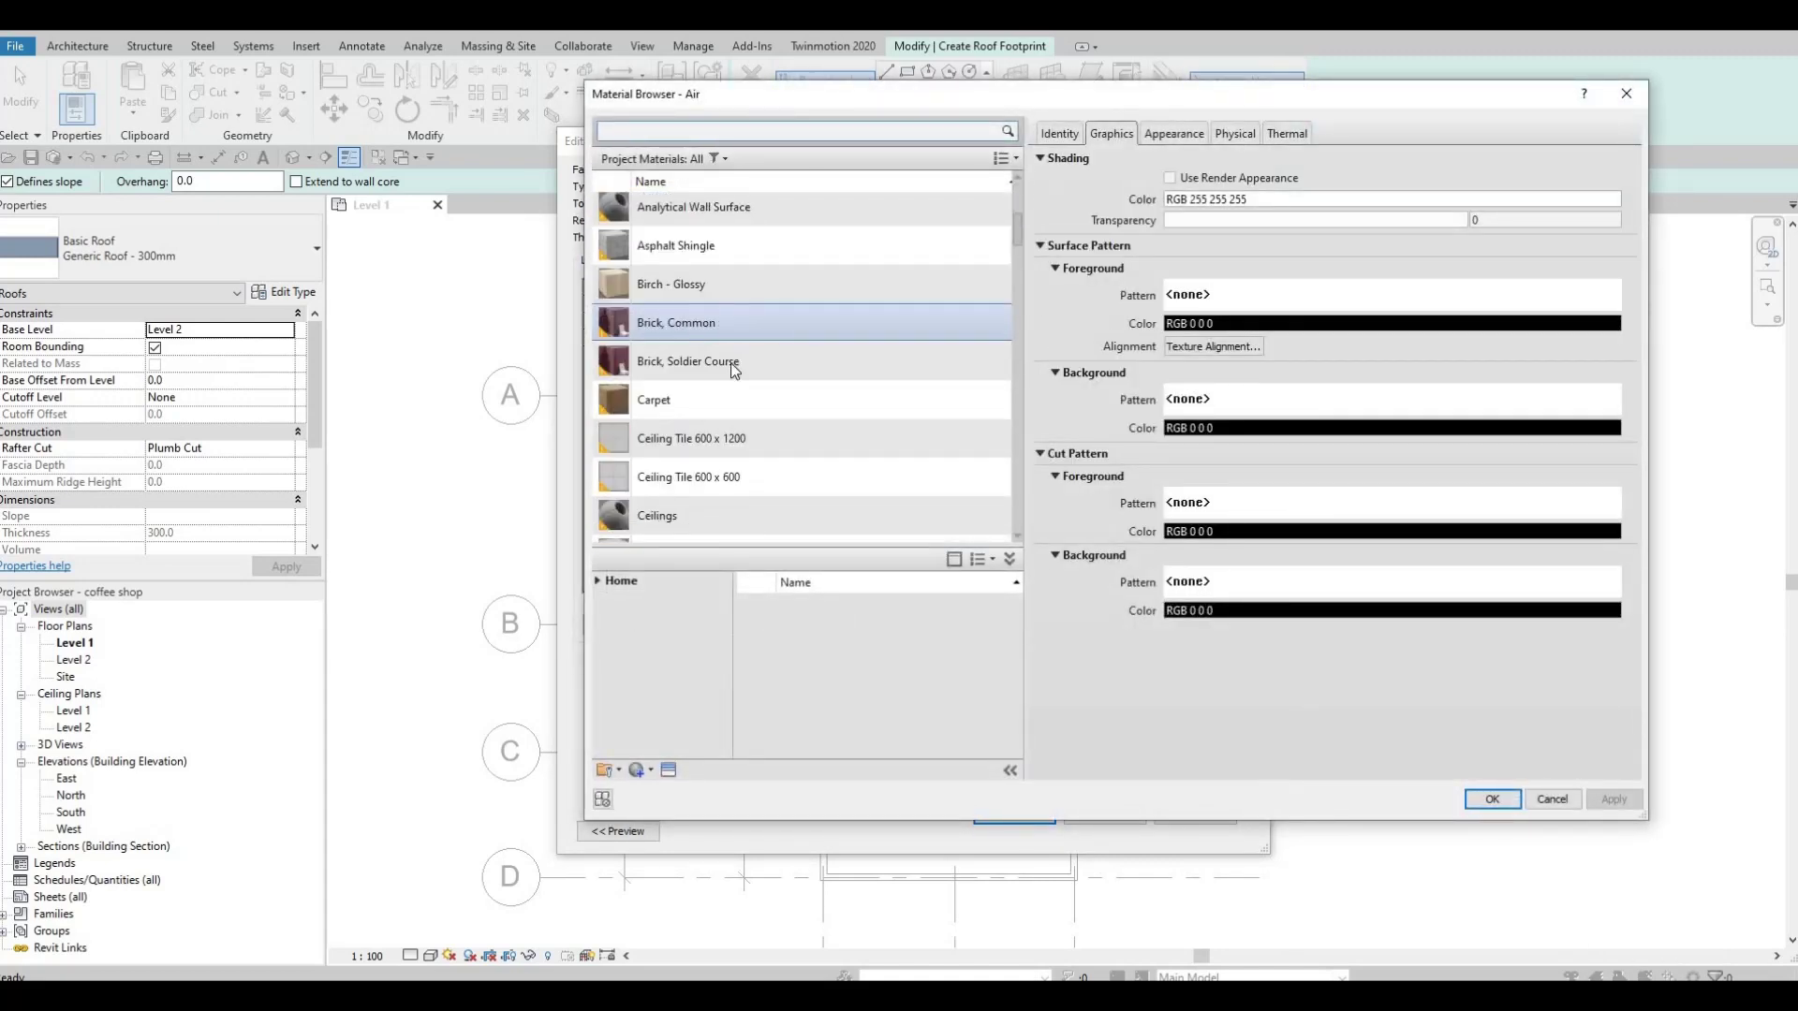
{"action": "scroll", "coordinate": [677, 418], "scroll_direction": "down", "scroll_amount": 8}
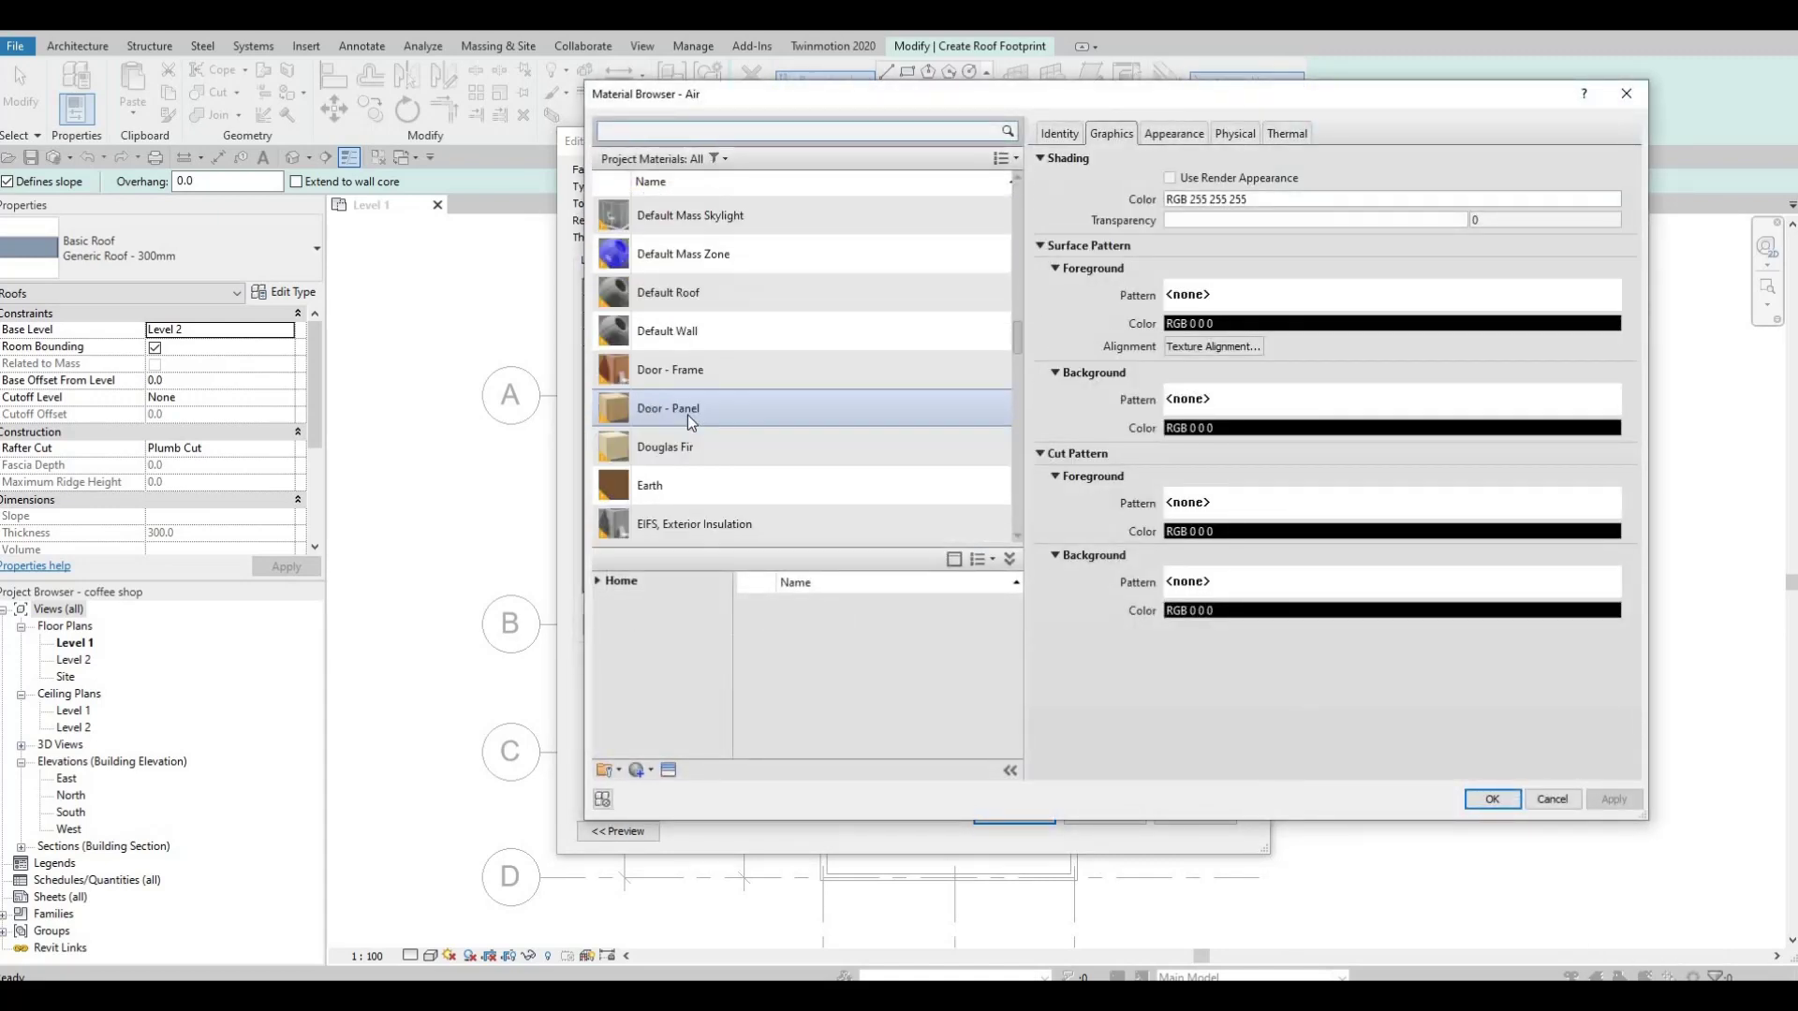
{"action": "scroll", "coordinate": [687, 414], "scroll_direction": "up", "scroll_amount": 10}
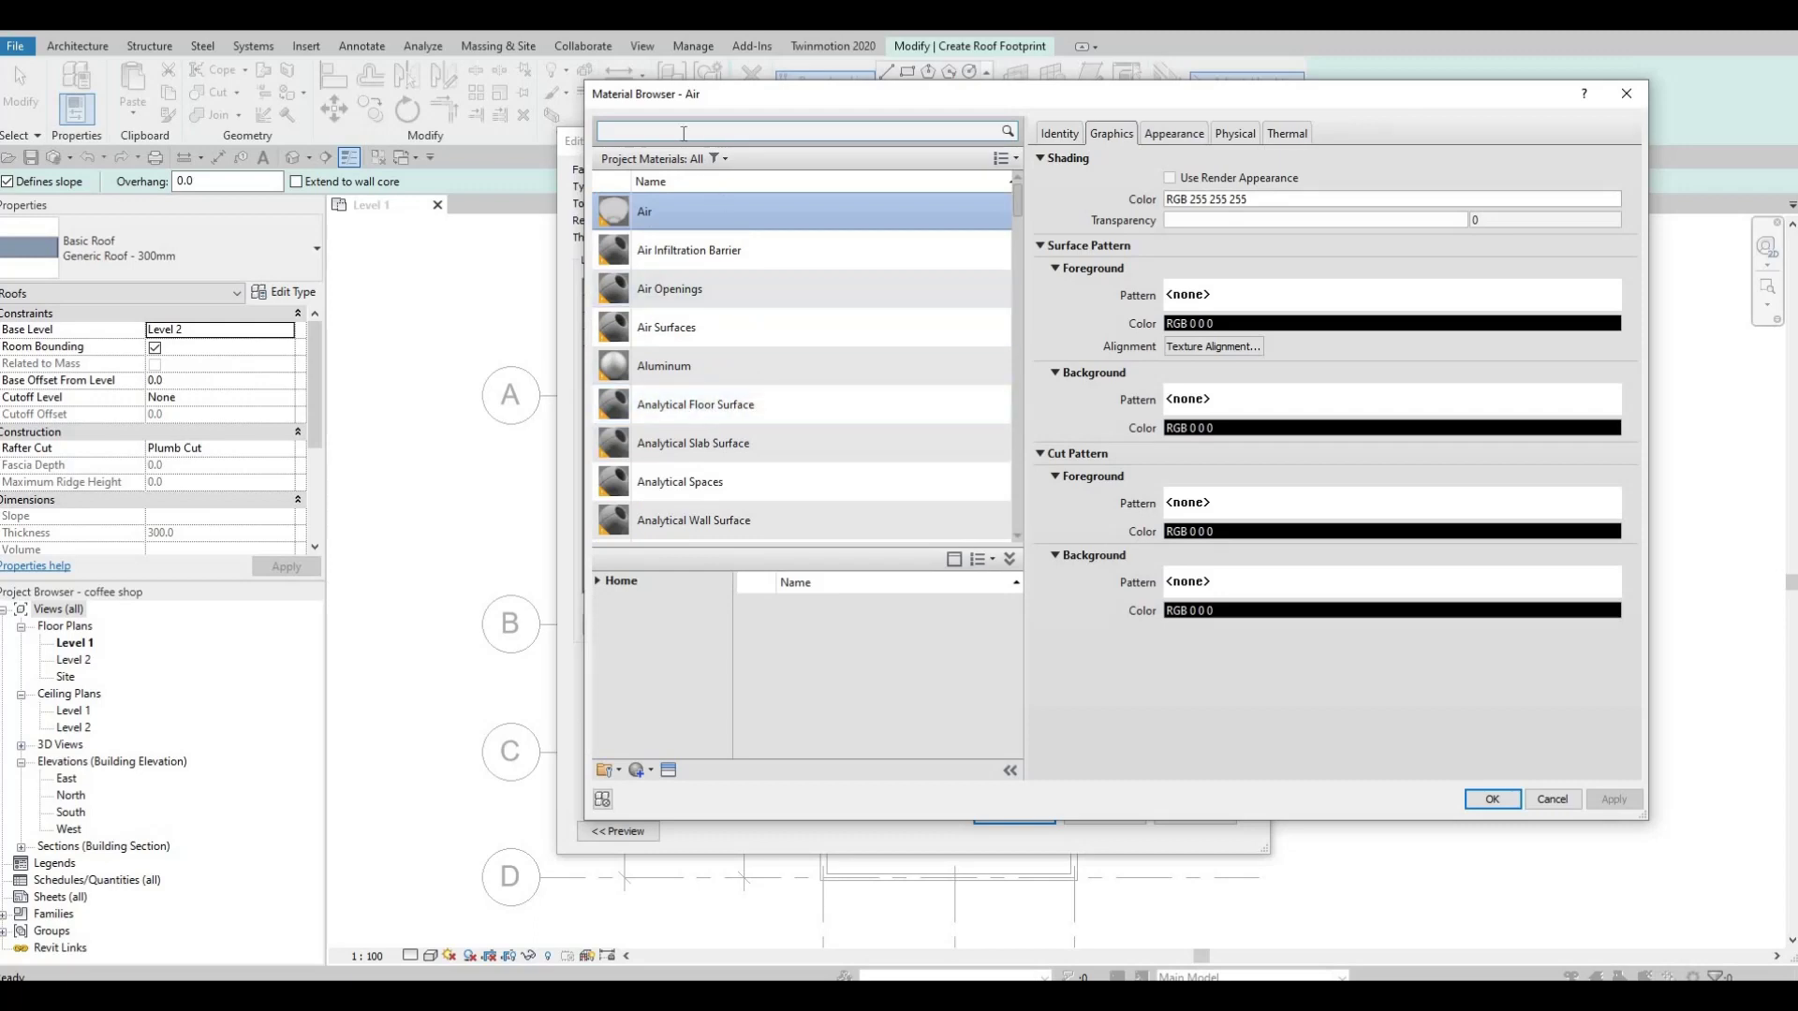
{"action": "left_click", "coordinate": [684, 133]}
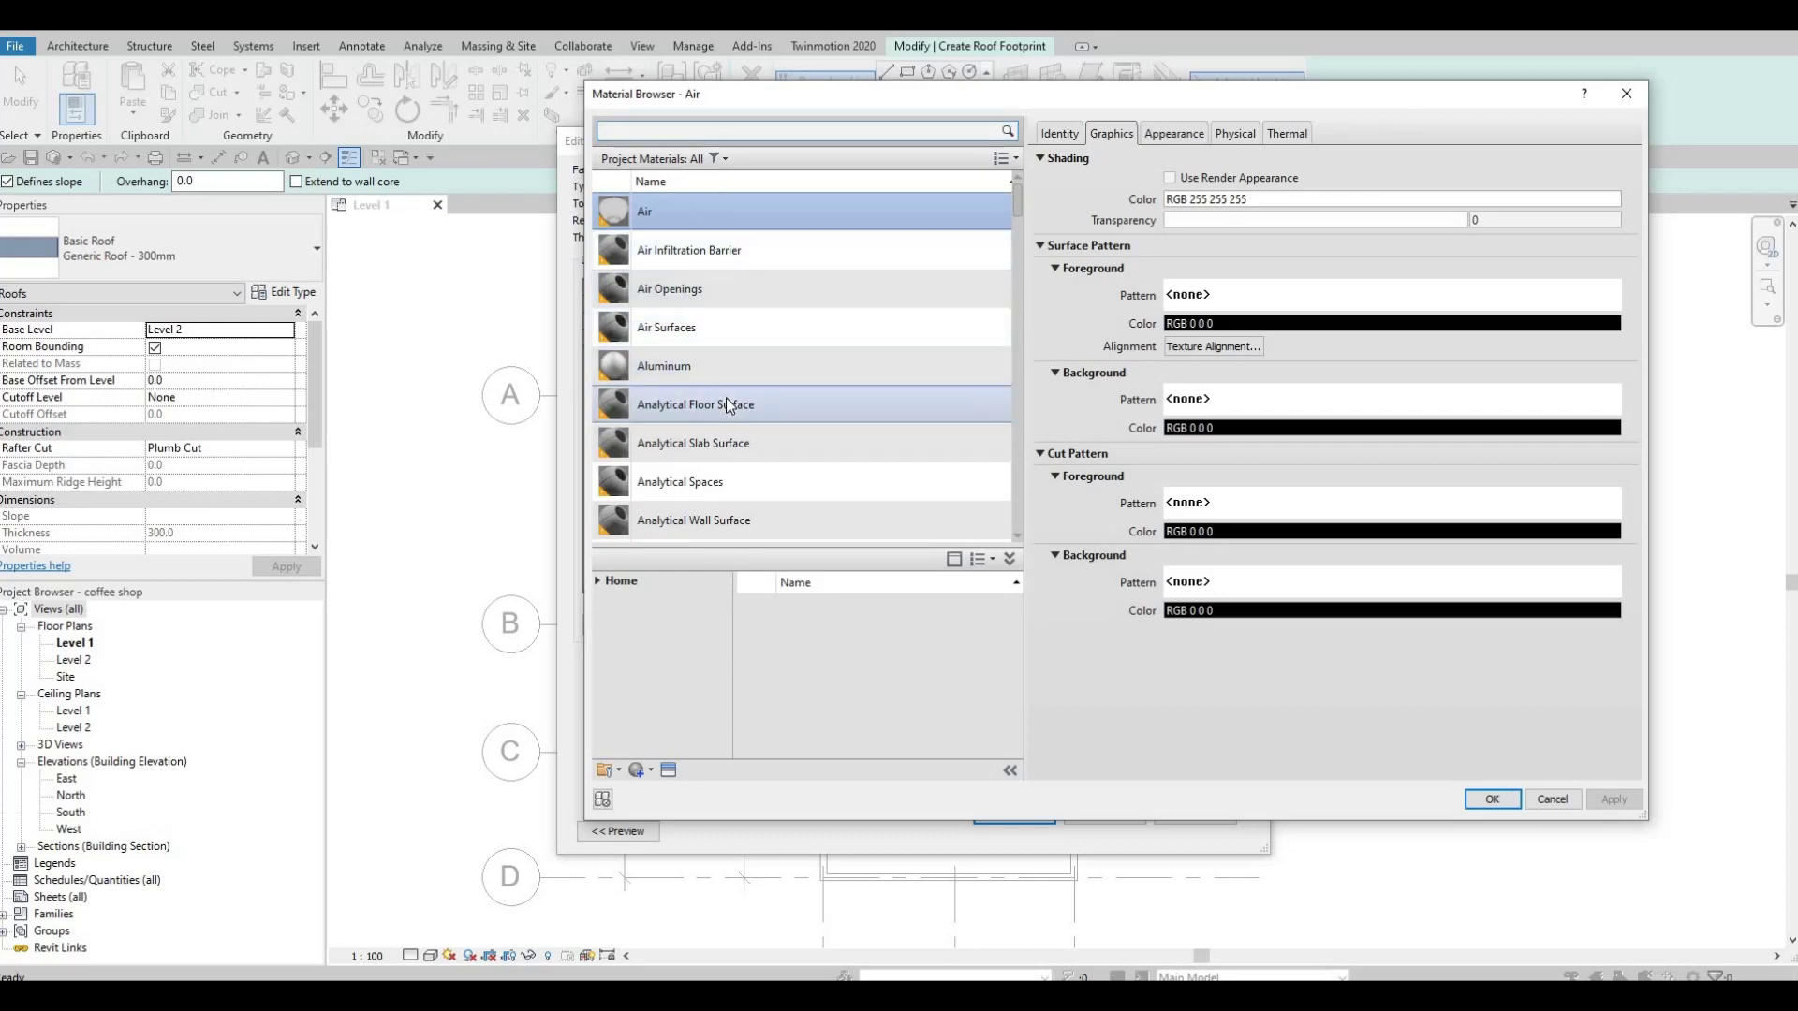
{"action": "scroll", "coordinate": [732, 404], "scroll_direction": "down", "scroll_amount": 1}
{"action": "left_click", "coordinate": [816, 456]}
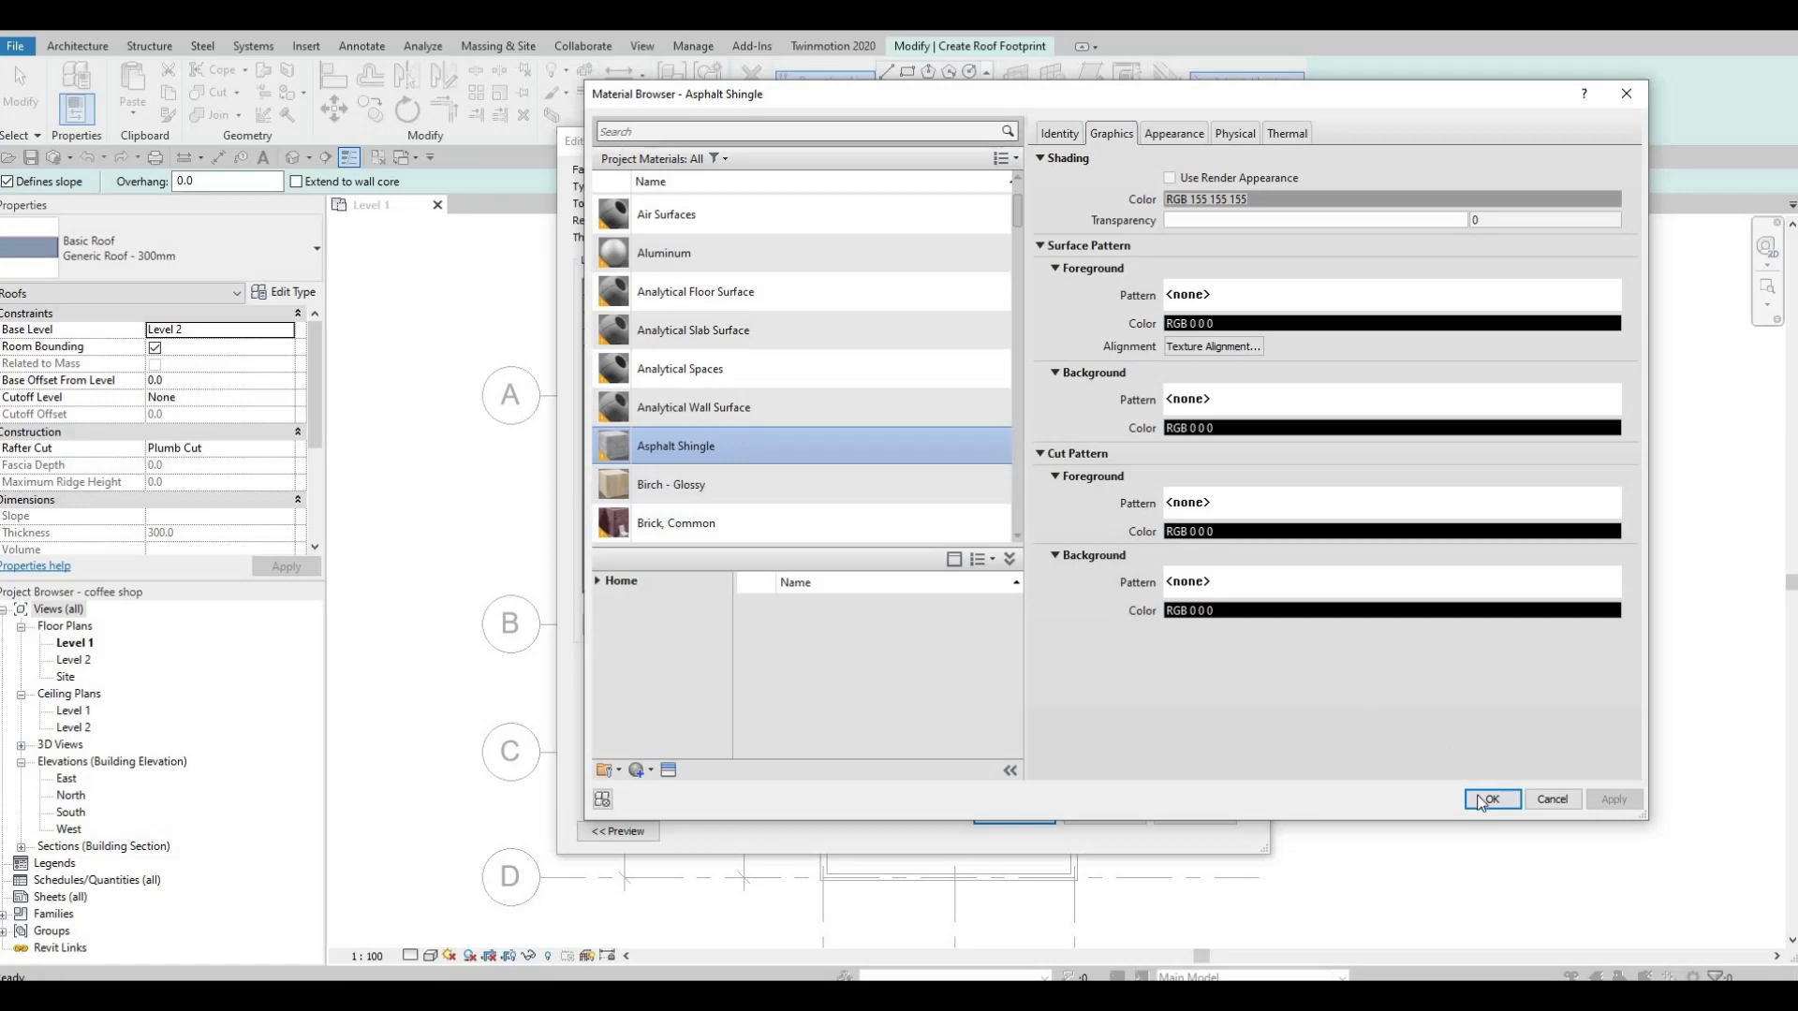
{"action": "key", "text": "Return"}
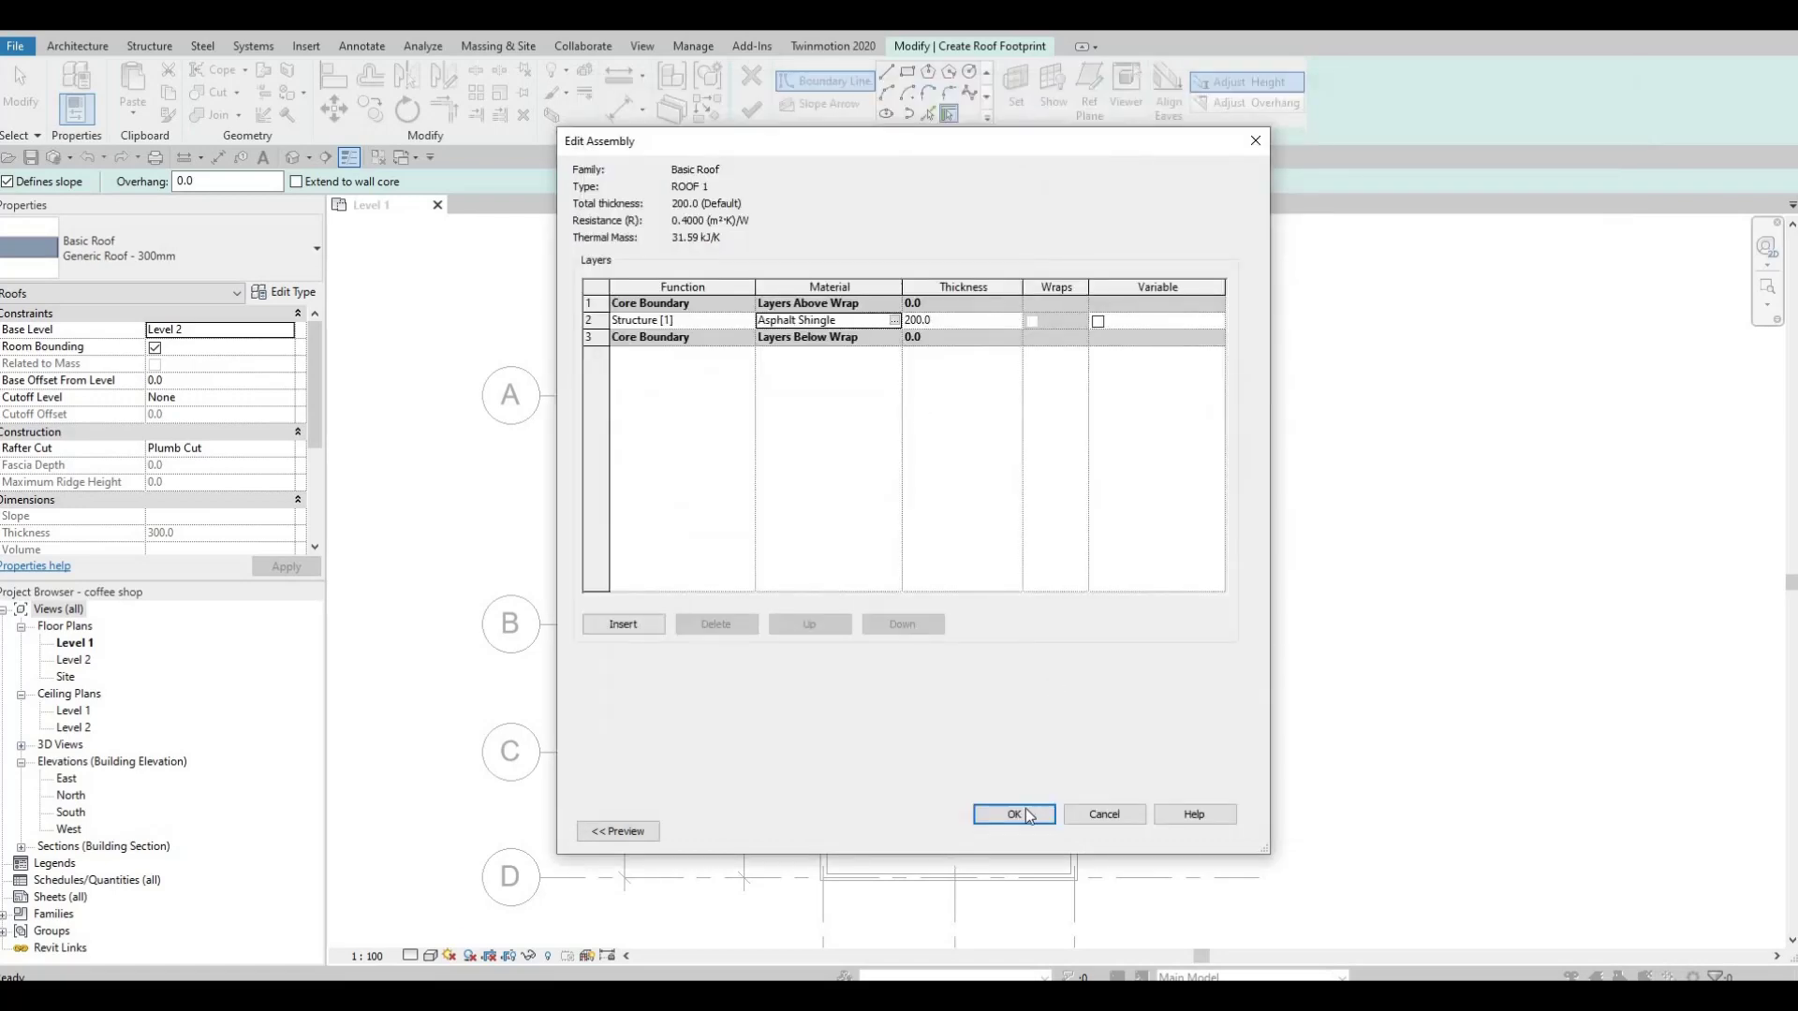
{"action": "key", "text": "Return"}
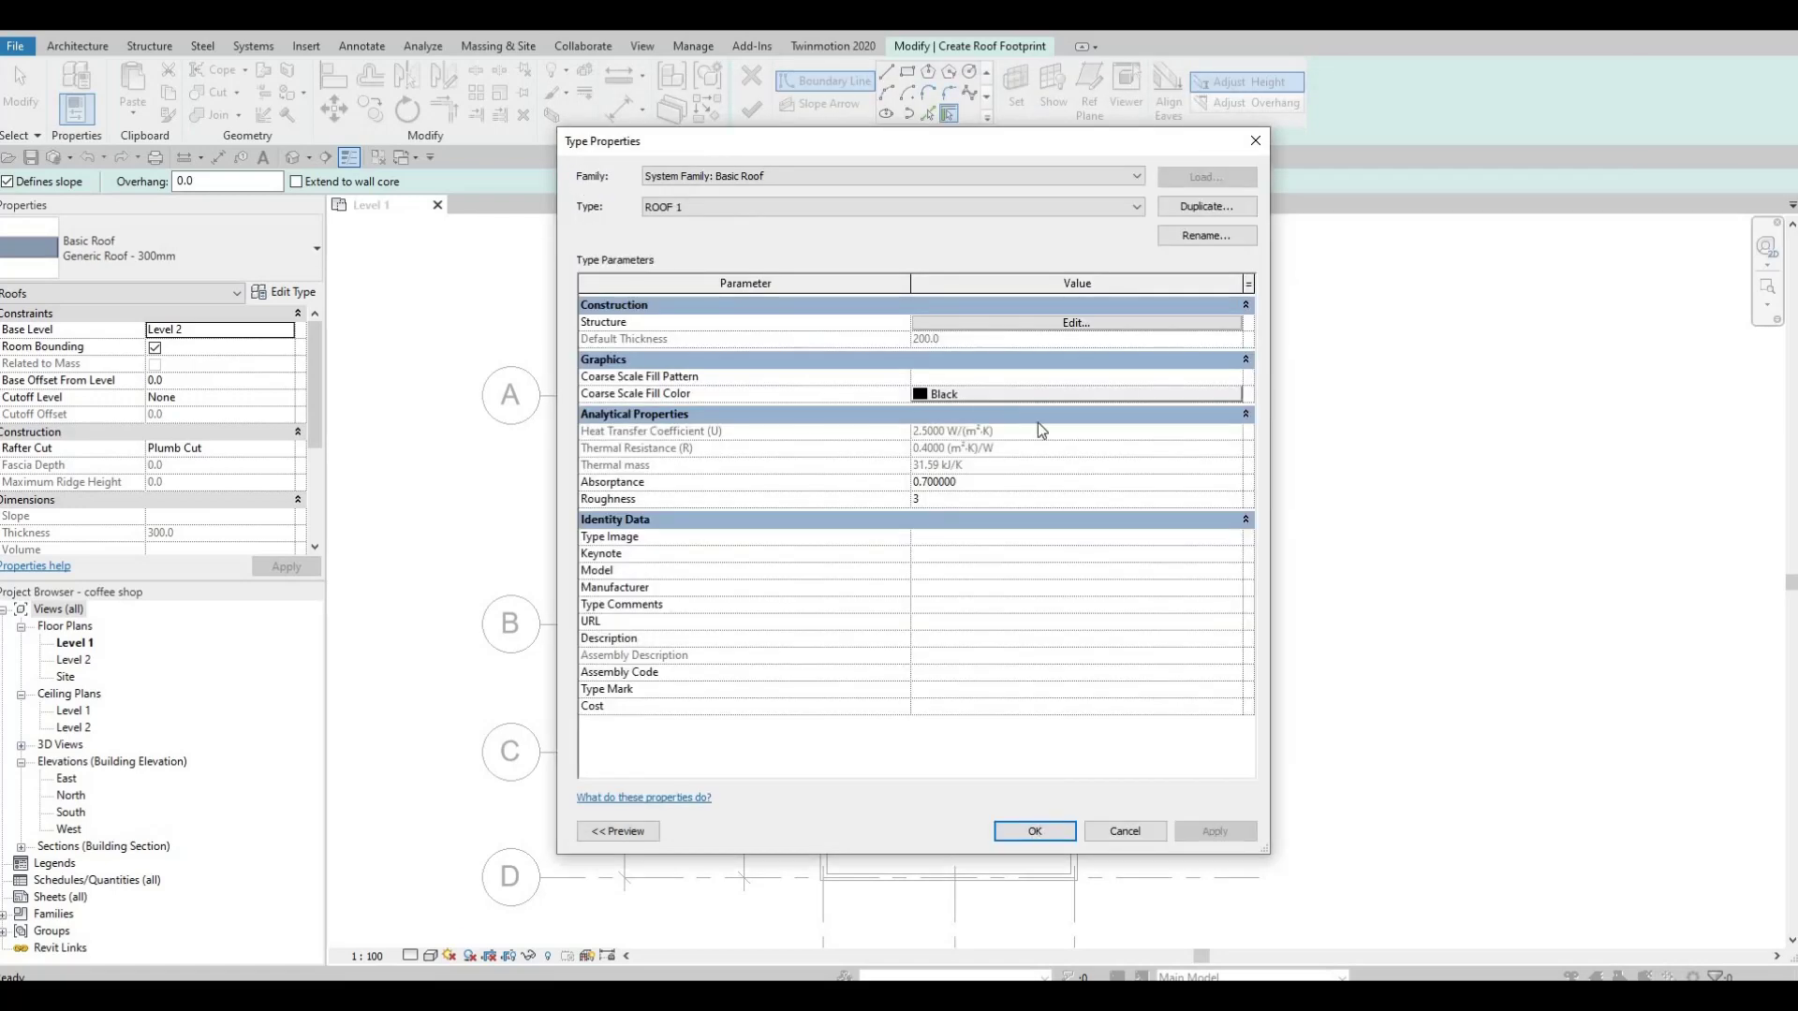
{"action": "key", "text": "Return"}
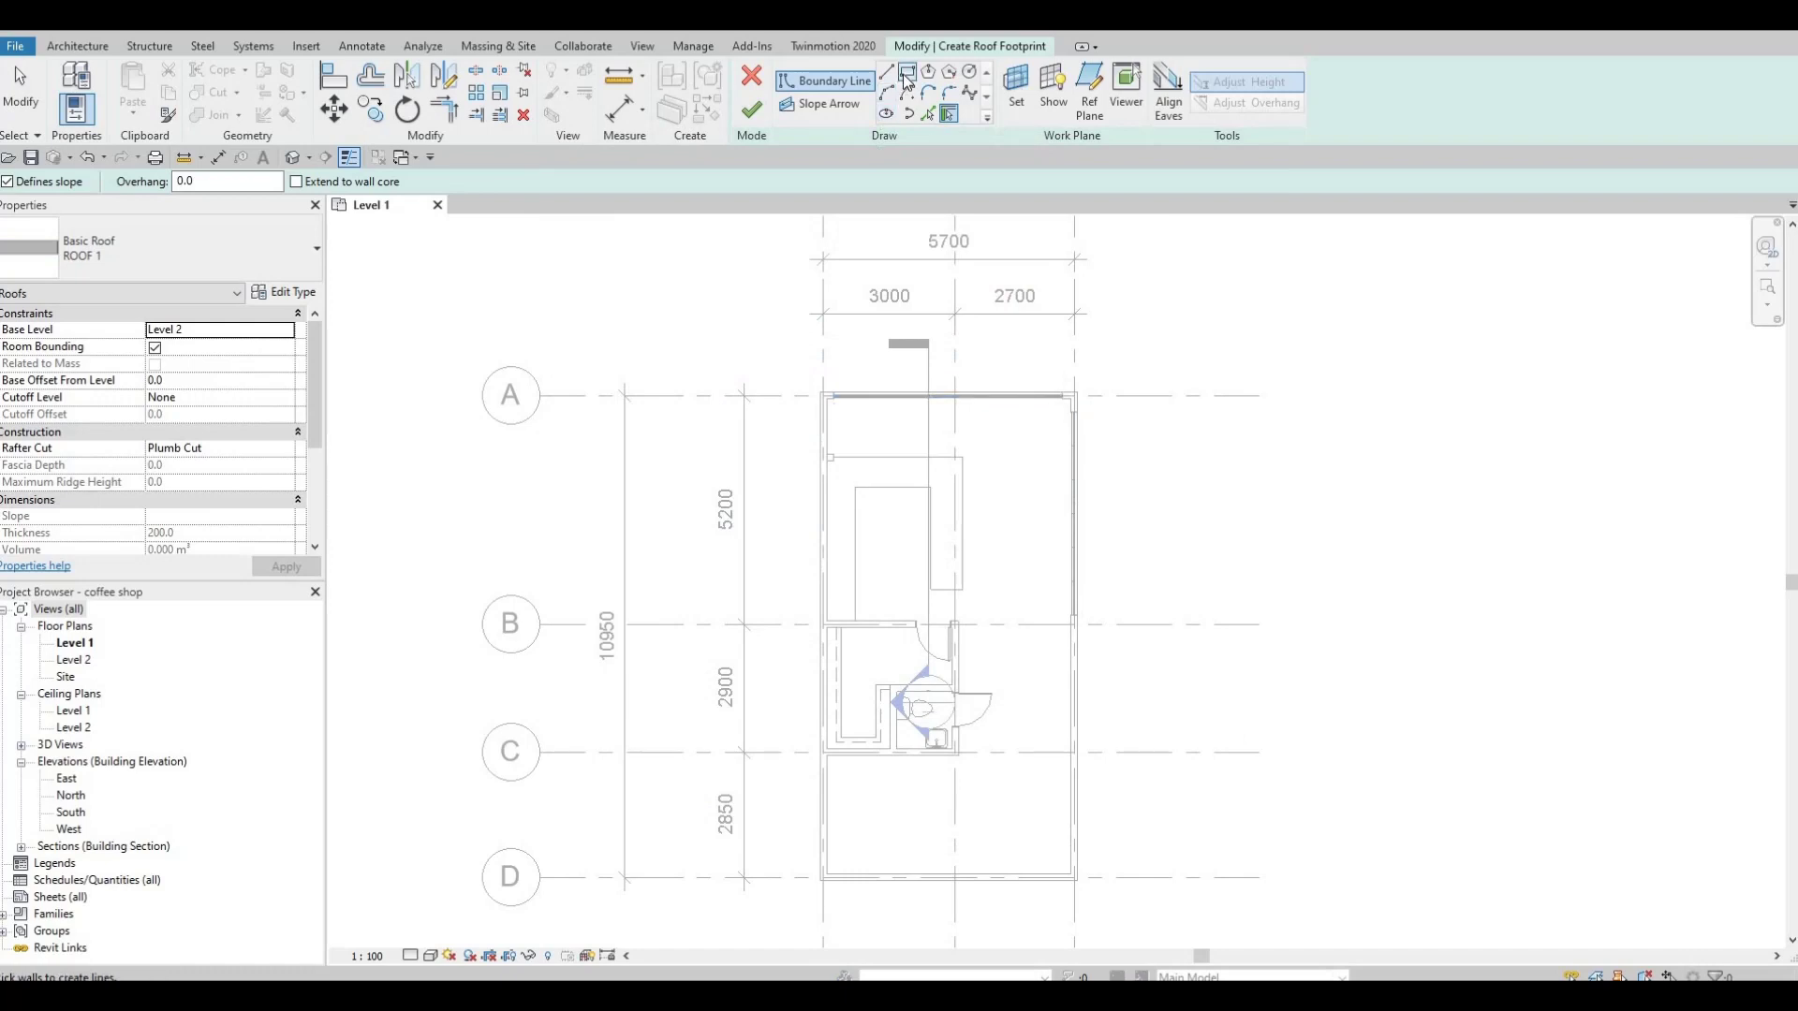
Choose the rectangle shape for sketching the roof boundary, starting near the building corner at grids A and 1
{"action": "left_click", "coordinate": [906, 74]}
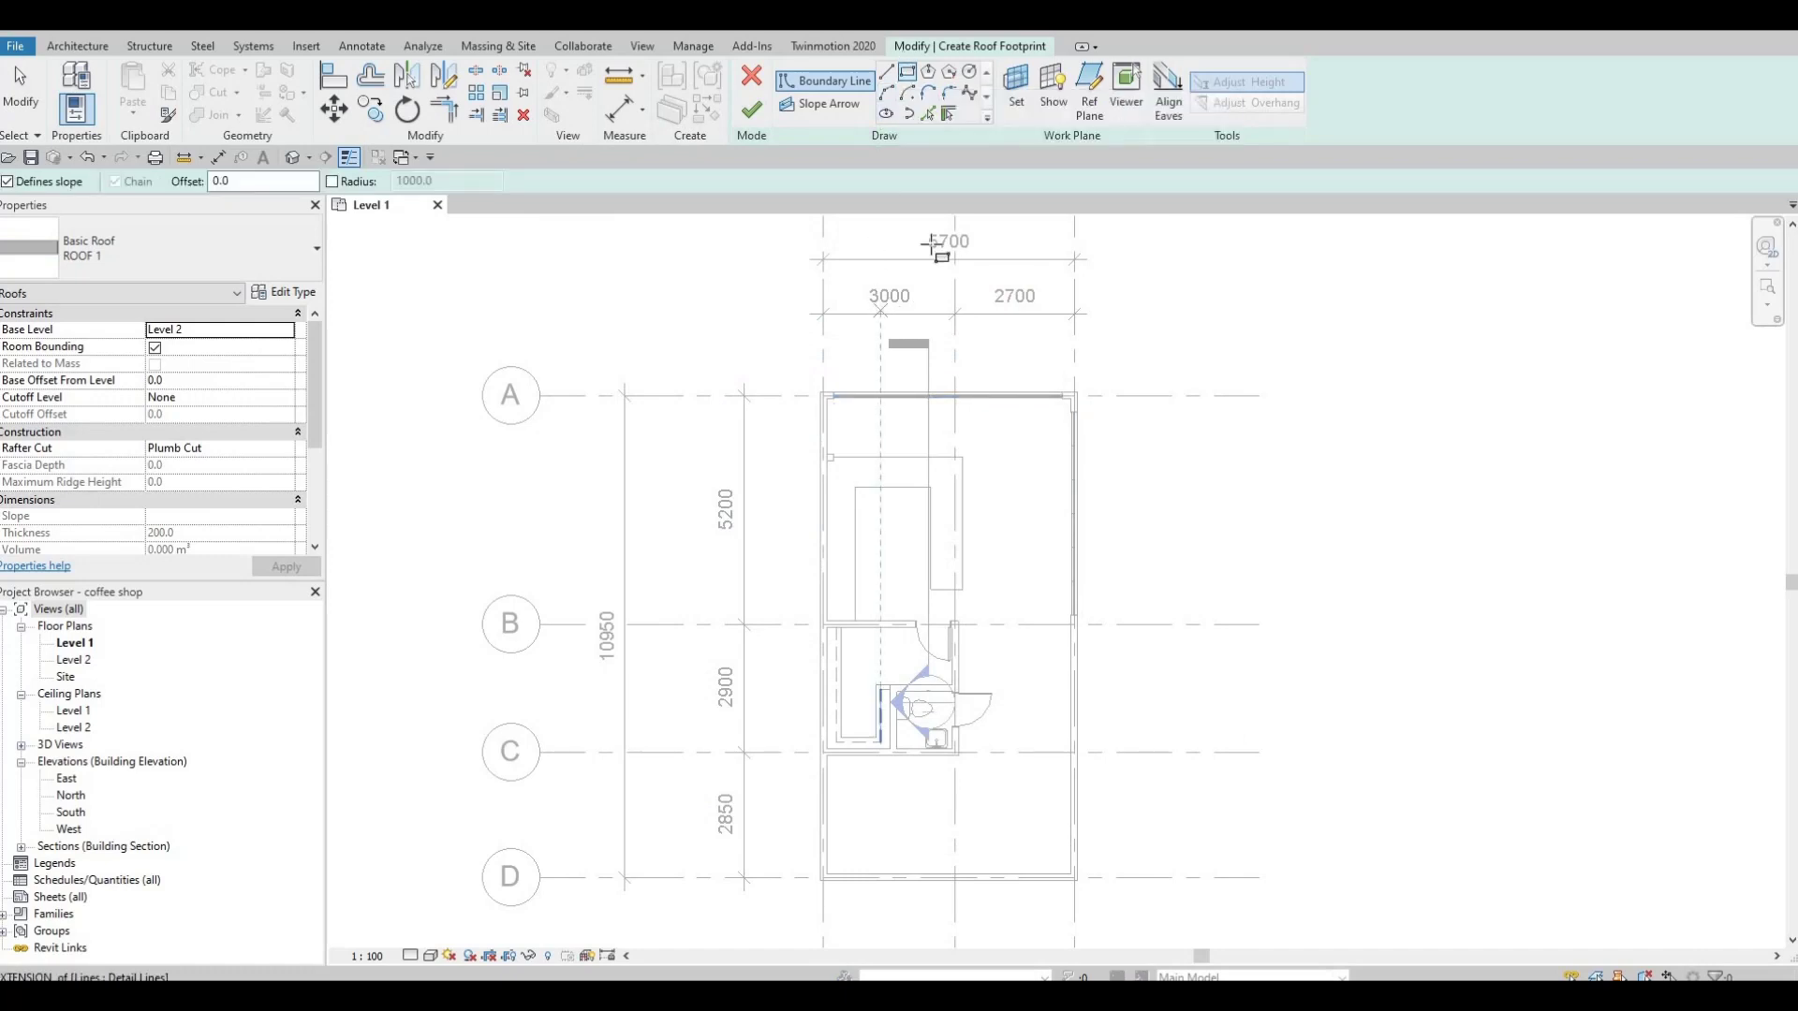
{"action": "scroll", "coordinate": [828, 403], "scroll_direction": "up", "scroll_amount": 6}
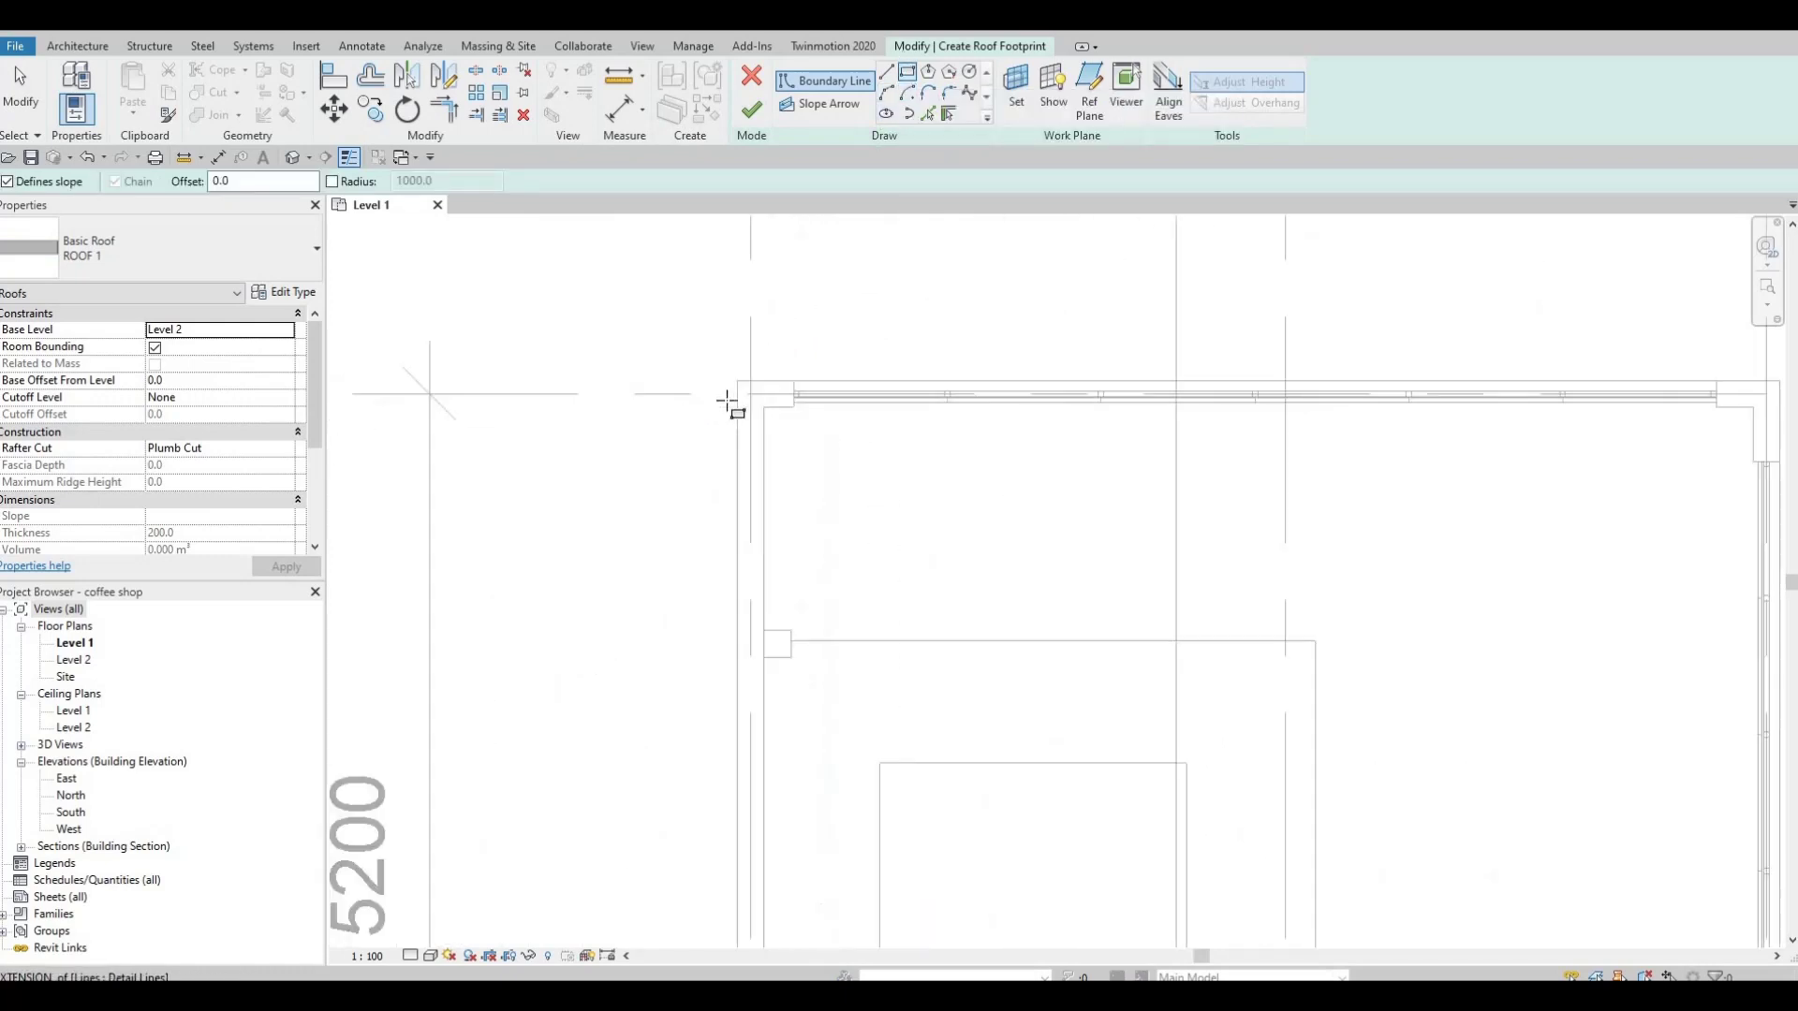
{"action": "scroll", "coordinate": [815, 423], "scroll_direction": "up", "scroll_amount": 2}
{"action": "left_click", "coordinate": [723, 393]}
{"action": "left_click", "coordinate": [978, 597]}
{"action": "mouse_move", "coordinate": [882, 506]}
{"action": "middle_mouse_down"}
{"action": "mouse_move", "coordinate": [720, 268]}
{"action": "mouse_move", "coordinate": [844, 418]}
{"action": "middle_mouse_up"}
{"action": "scroll", "coordinate": [717, 245], "scroll_direction": "down", "scroll_amount": 3}
{"action": "key", "text": "Escape"}
{"action": "scroll", "coordinate": [740, 267], "scroll_direction": "up", "scroll_amount": 3}
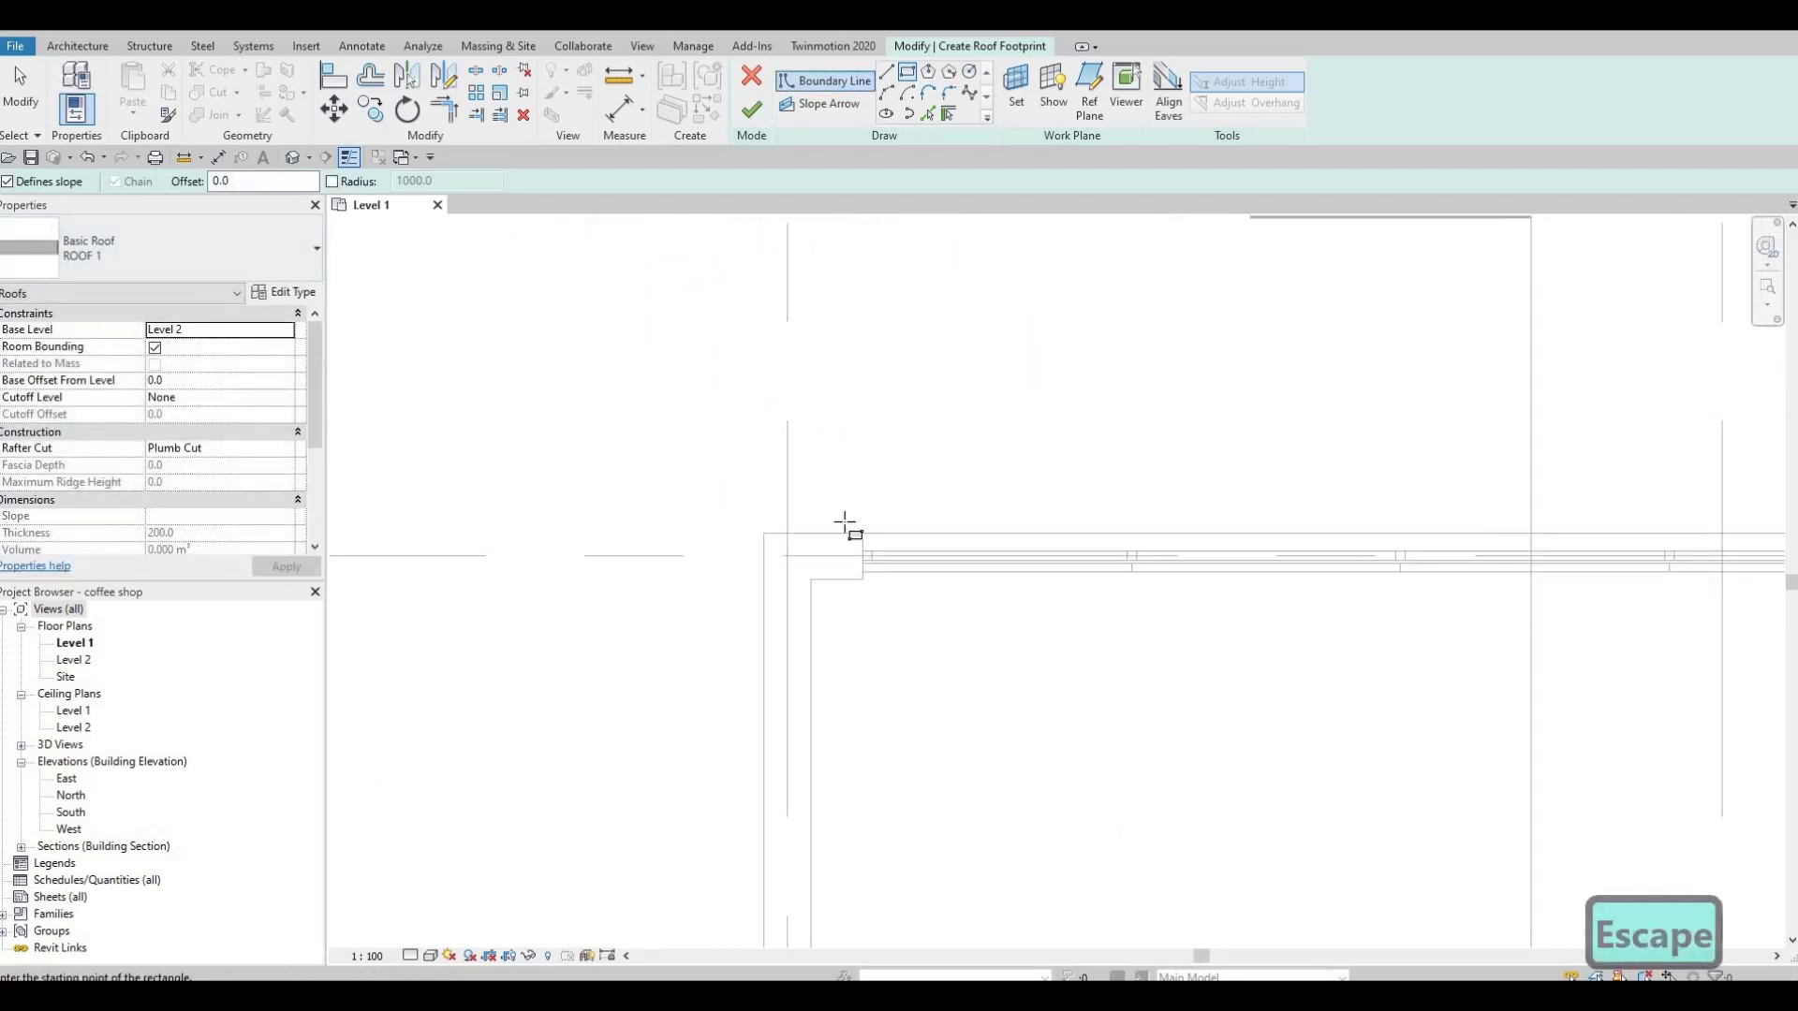
Turn off Defines slope for the roof boundary lines
{"action": "left_click", "coordinate": [9, 182]}
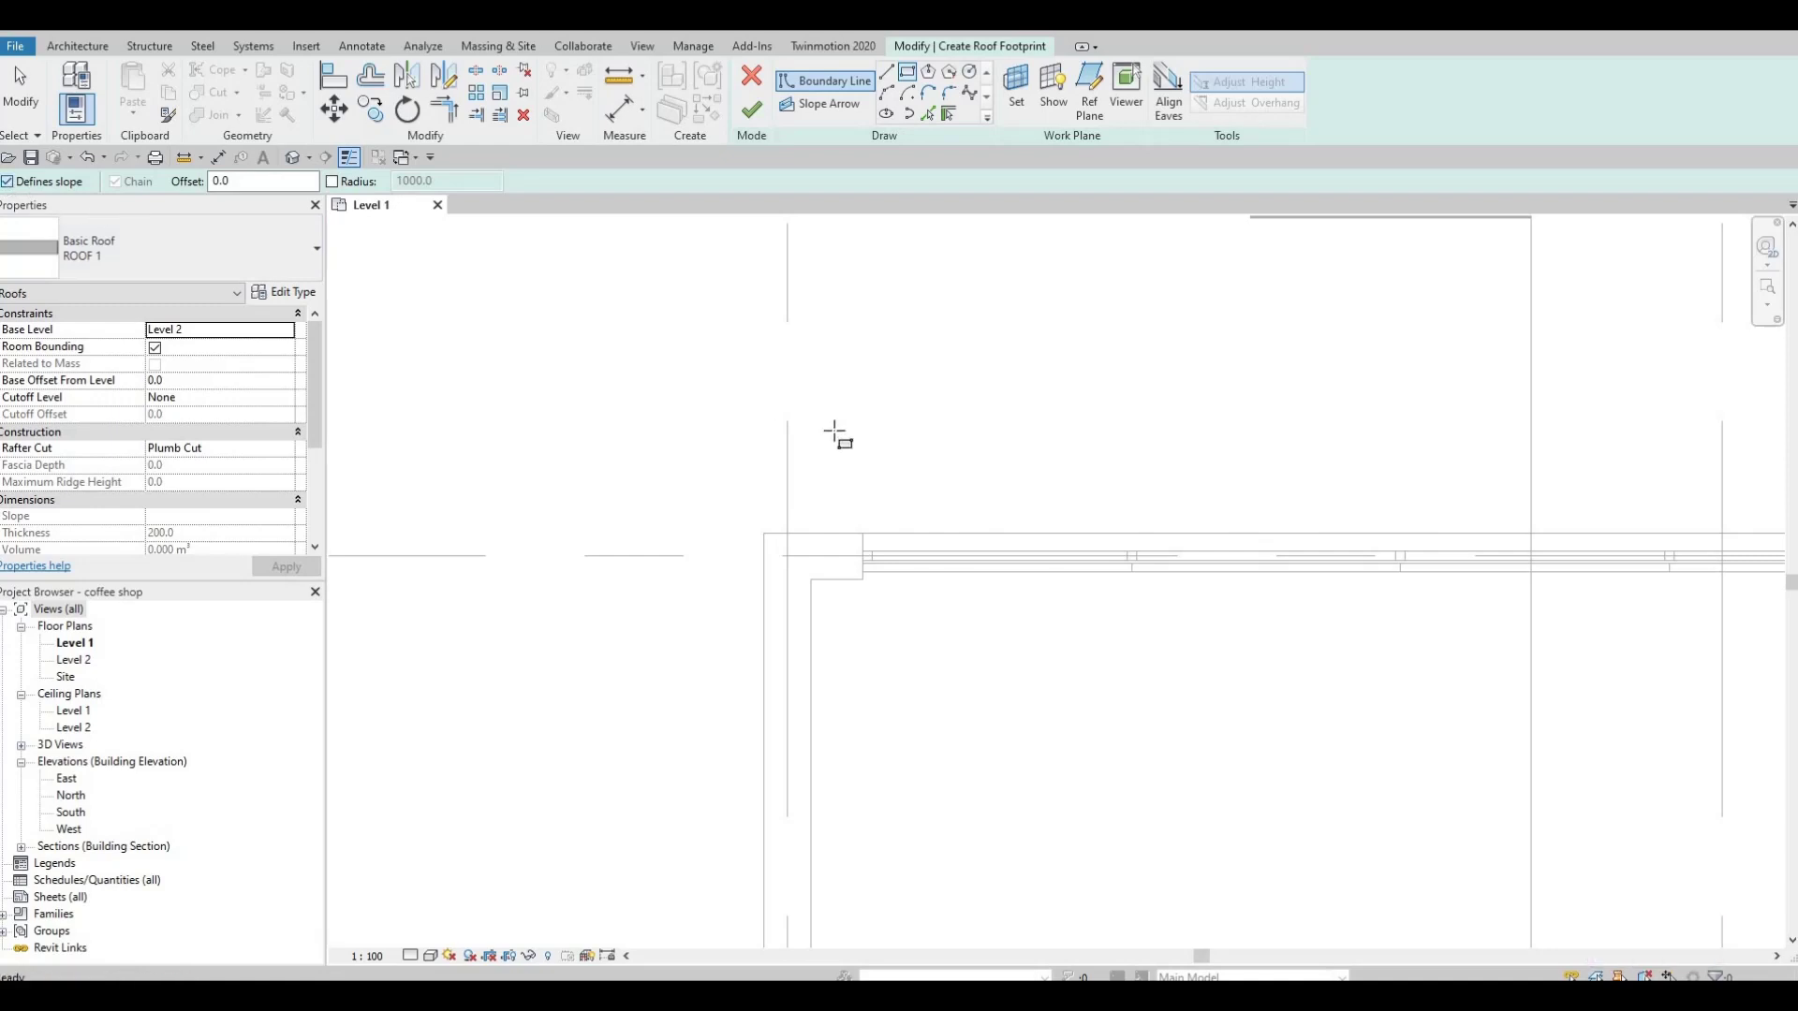
{"action": "middle_click_drag", "start_coordinate": [824, 600], "coordinate": [638, 368]}
{"action": "scroll", "coordinate": [625, 382], "scroll_direction": "down", "scroll_amount": 2}
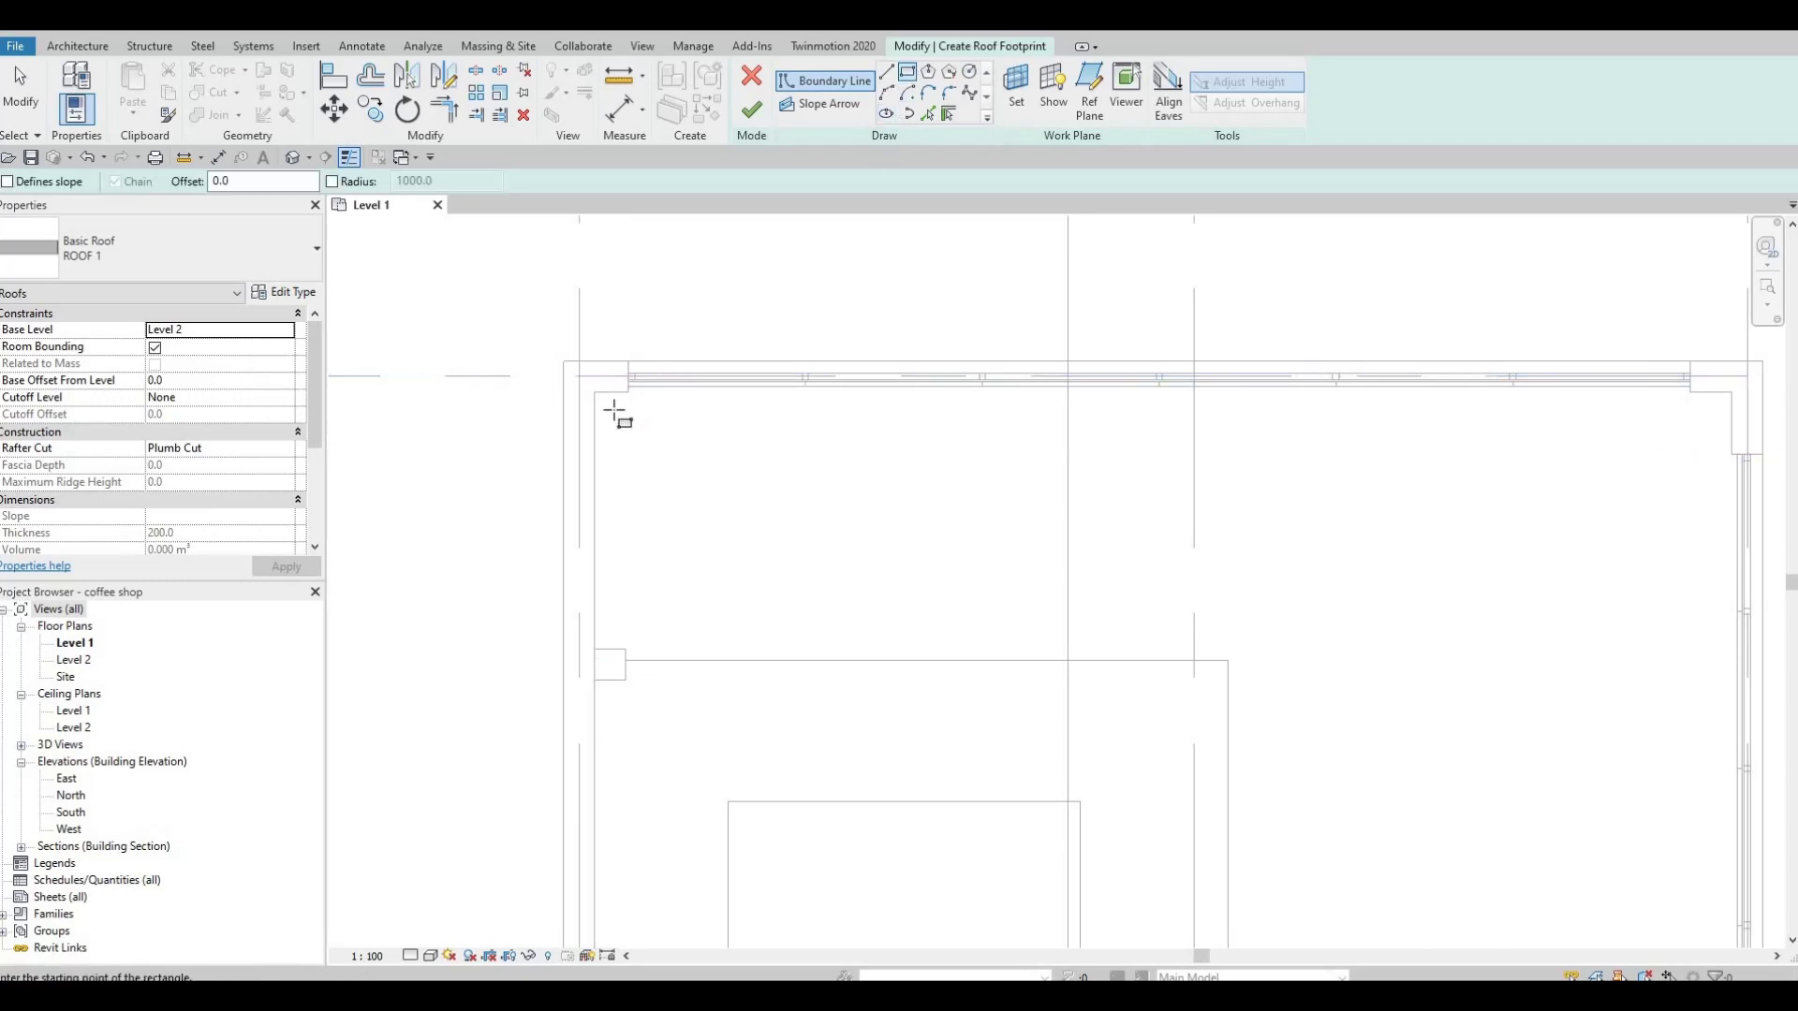
Sketch a rectangular roof boundary from the inner wall corner at grids A-1 to the inner wall corner at grids D-3
{"action": "scroll", "coordinate": [599, 389], "scroll_direction": "up", "scroll_amount": 1}
{"action": "left_click", "coordinate": [589, 385]}
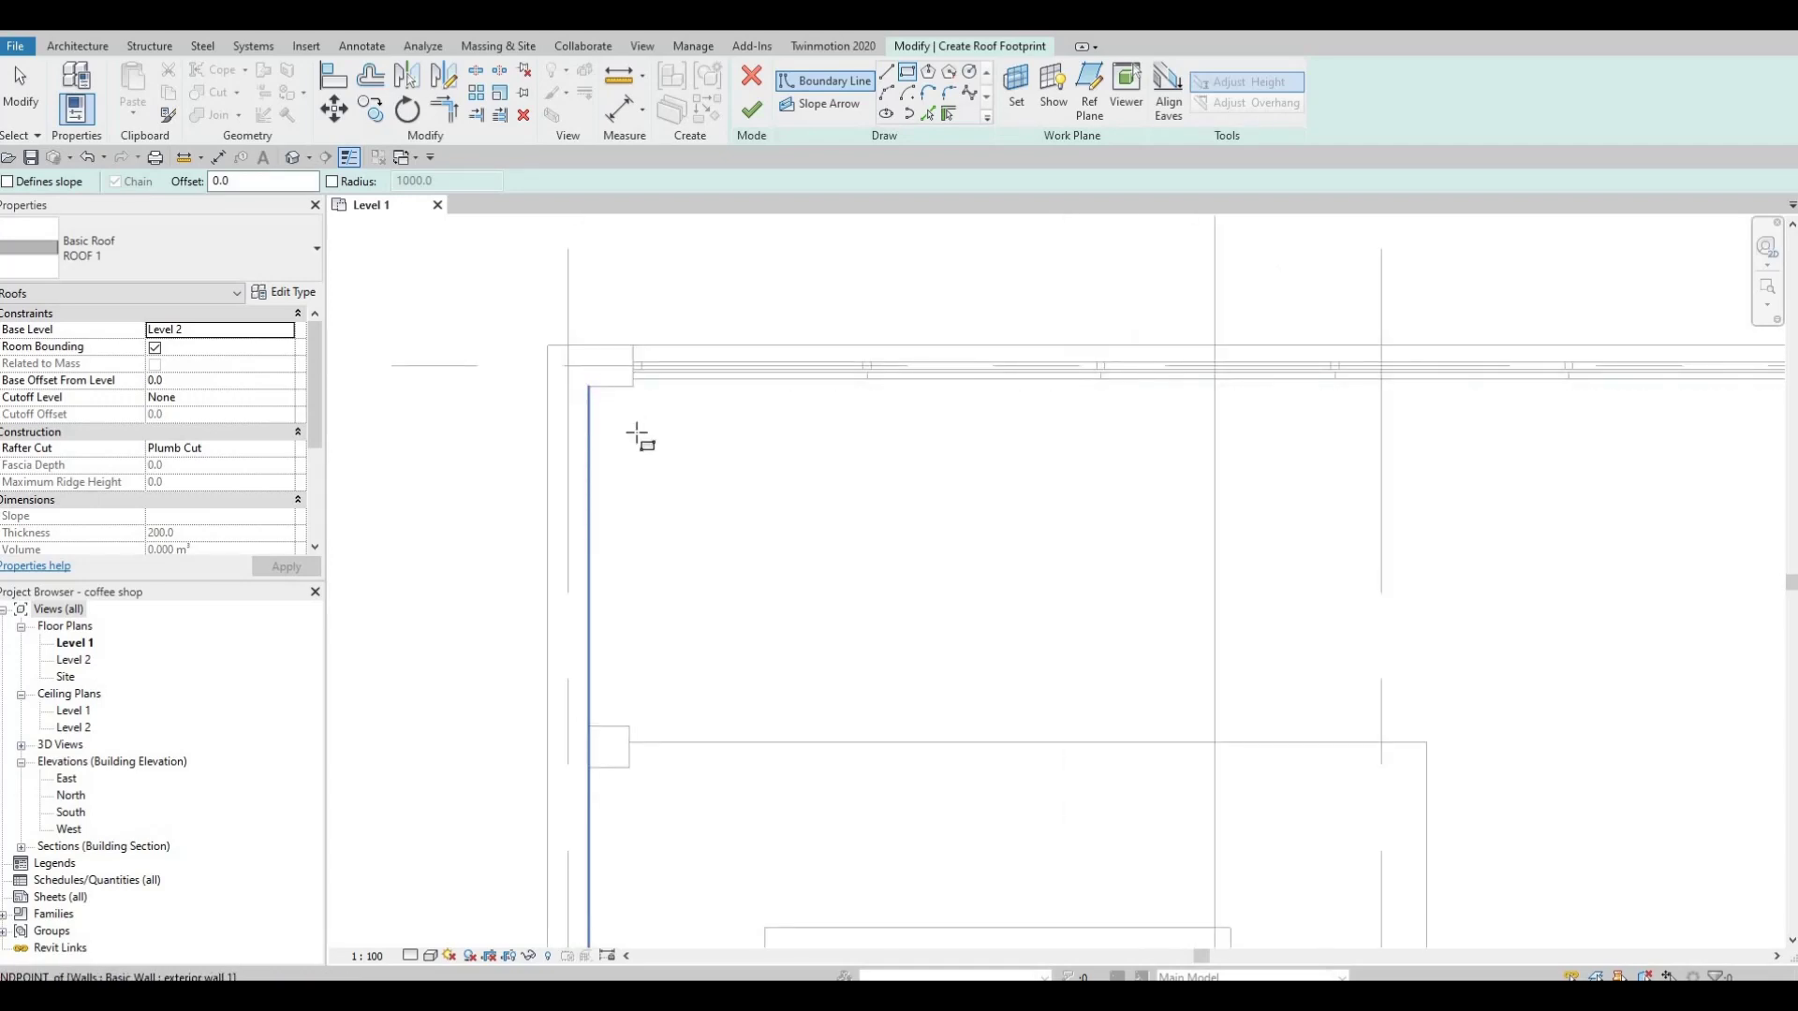
{"action": "middle_click_drag", "start_coordinate": [548, 321], "coordinate": [642, 223]}
{"action": "scroll", "coordinate": [642, 223], "scroll_direction": "down", "scroll_amount": 1}
{"action": "middle_click_drag", "start_coordinate": [870, 697], "coordinate": [718, 289]}
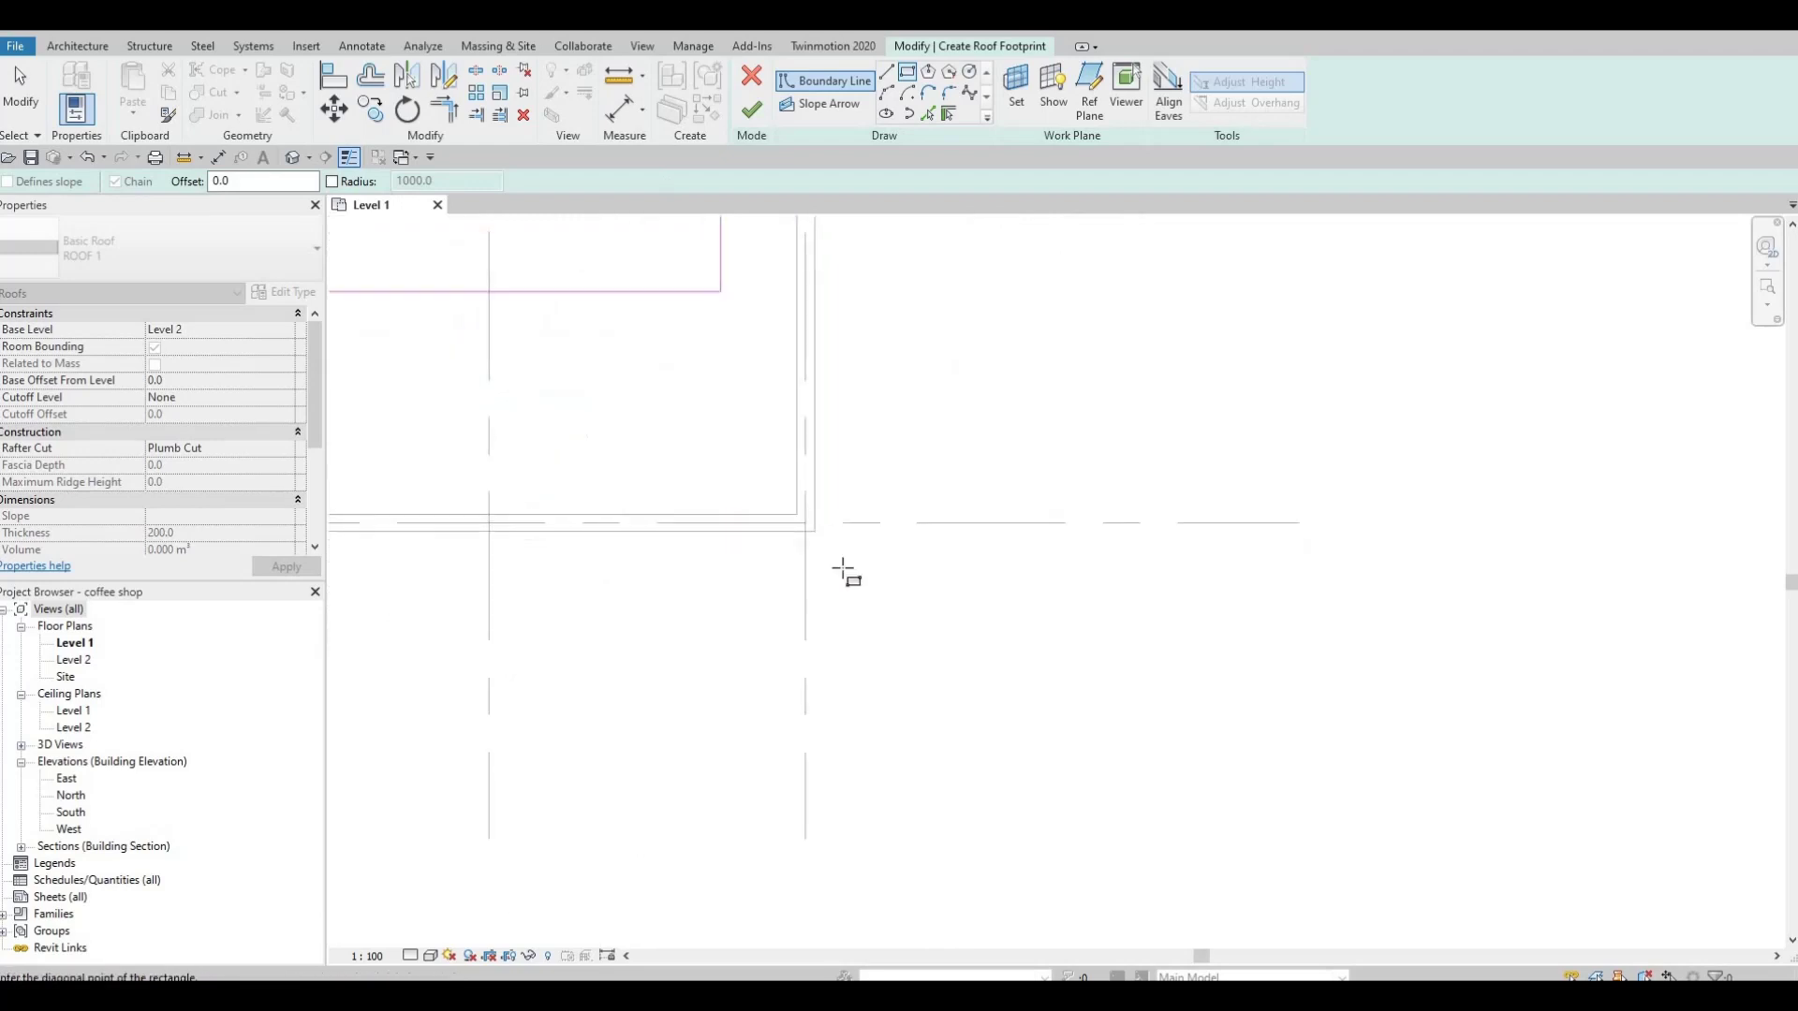
{"action": "scroll", "coordinate": [742, 441], "scroll_direction": "up", "scroll_amount": 3}
{"action": "scroll", "coordinate": [836, 562], "scroll_direction": "up", "scroll_amount": 3}
{"action": "left_click", "coordinate": [820, 563]}
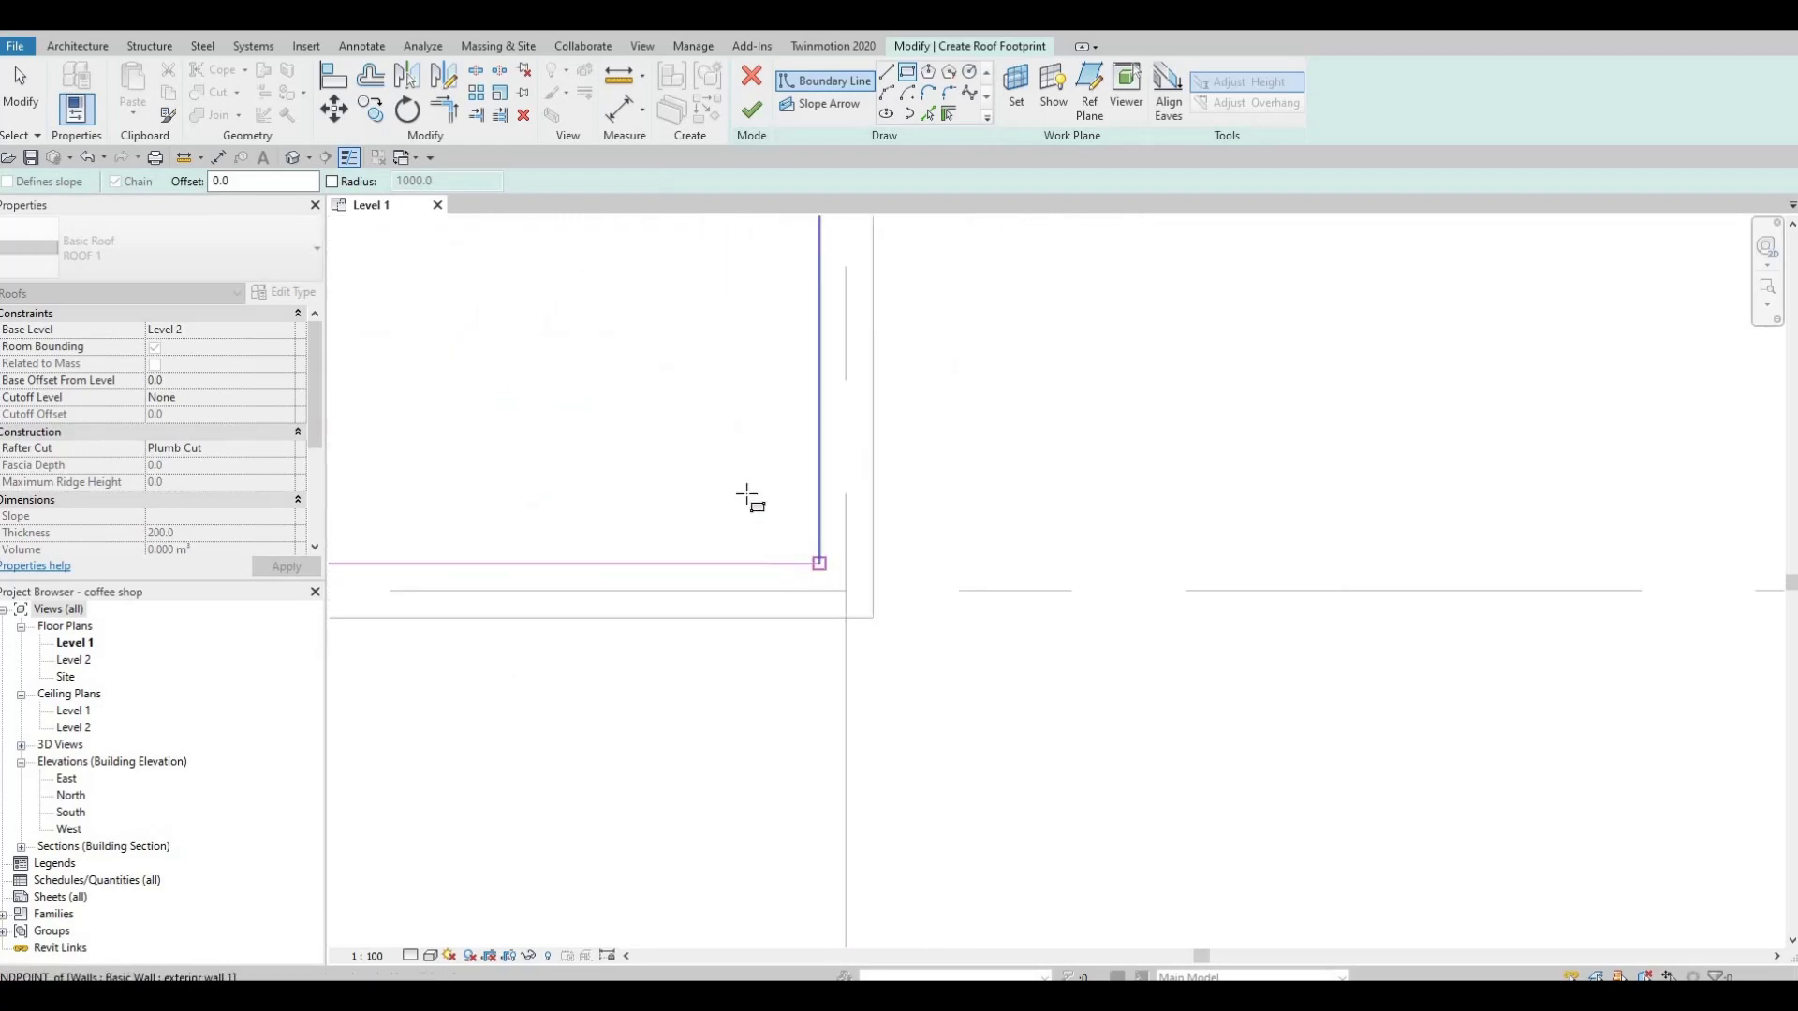
{"action": "key", "text": "Escape"}
{"action": "middle_click_drag", "start_coordinate": [858, 530], "coordinate": [1019, 623]}
{"action": "key", "text": "Escape"}
{"action": "scroll", "coordinate": [891, 562], "scroll_direction": "down", "scroll_amount": 3}
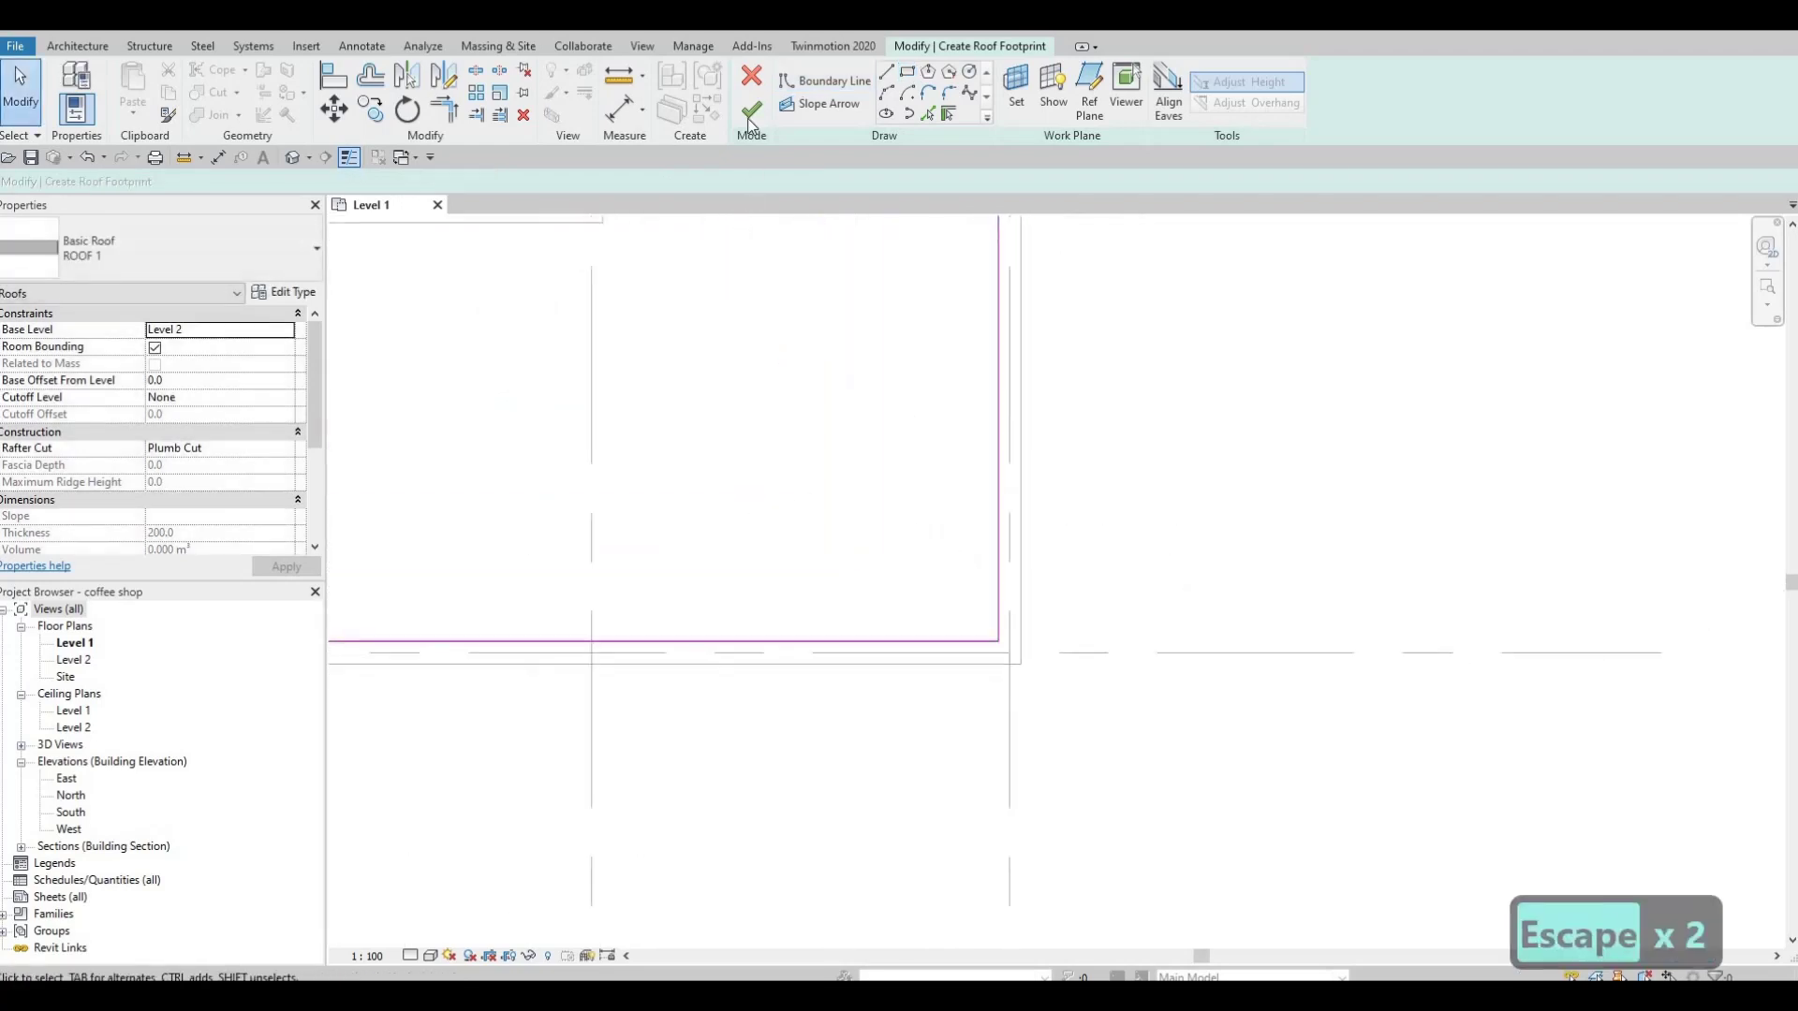
Finish the roof footprint and inspect the roof on the building in the default 3D view
{"action": "left_click", "coordinate": [751, 112]}
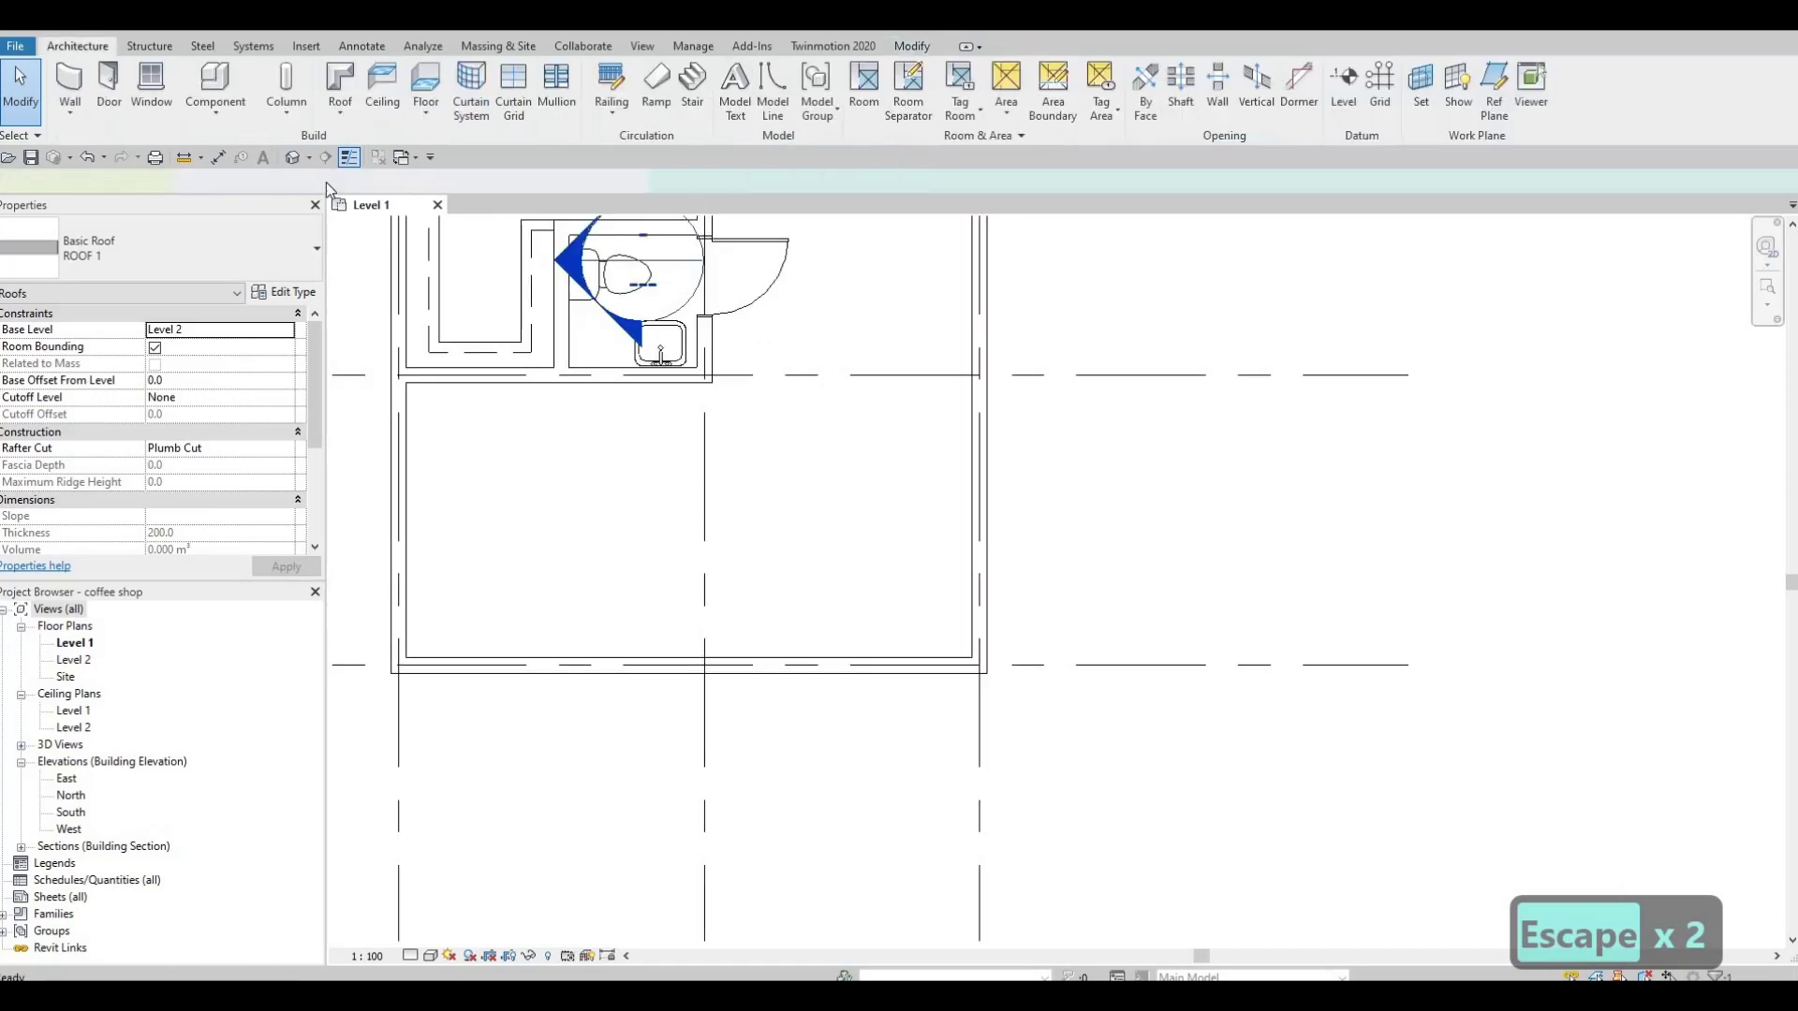
{"action": "left_click", "coordinate": [294, 156]}
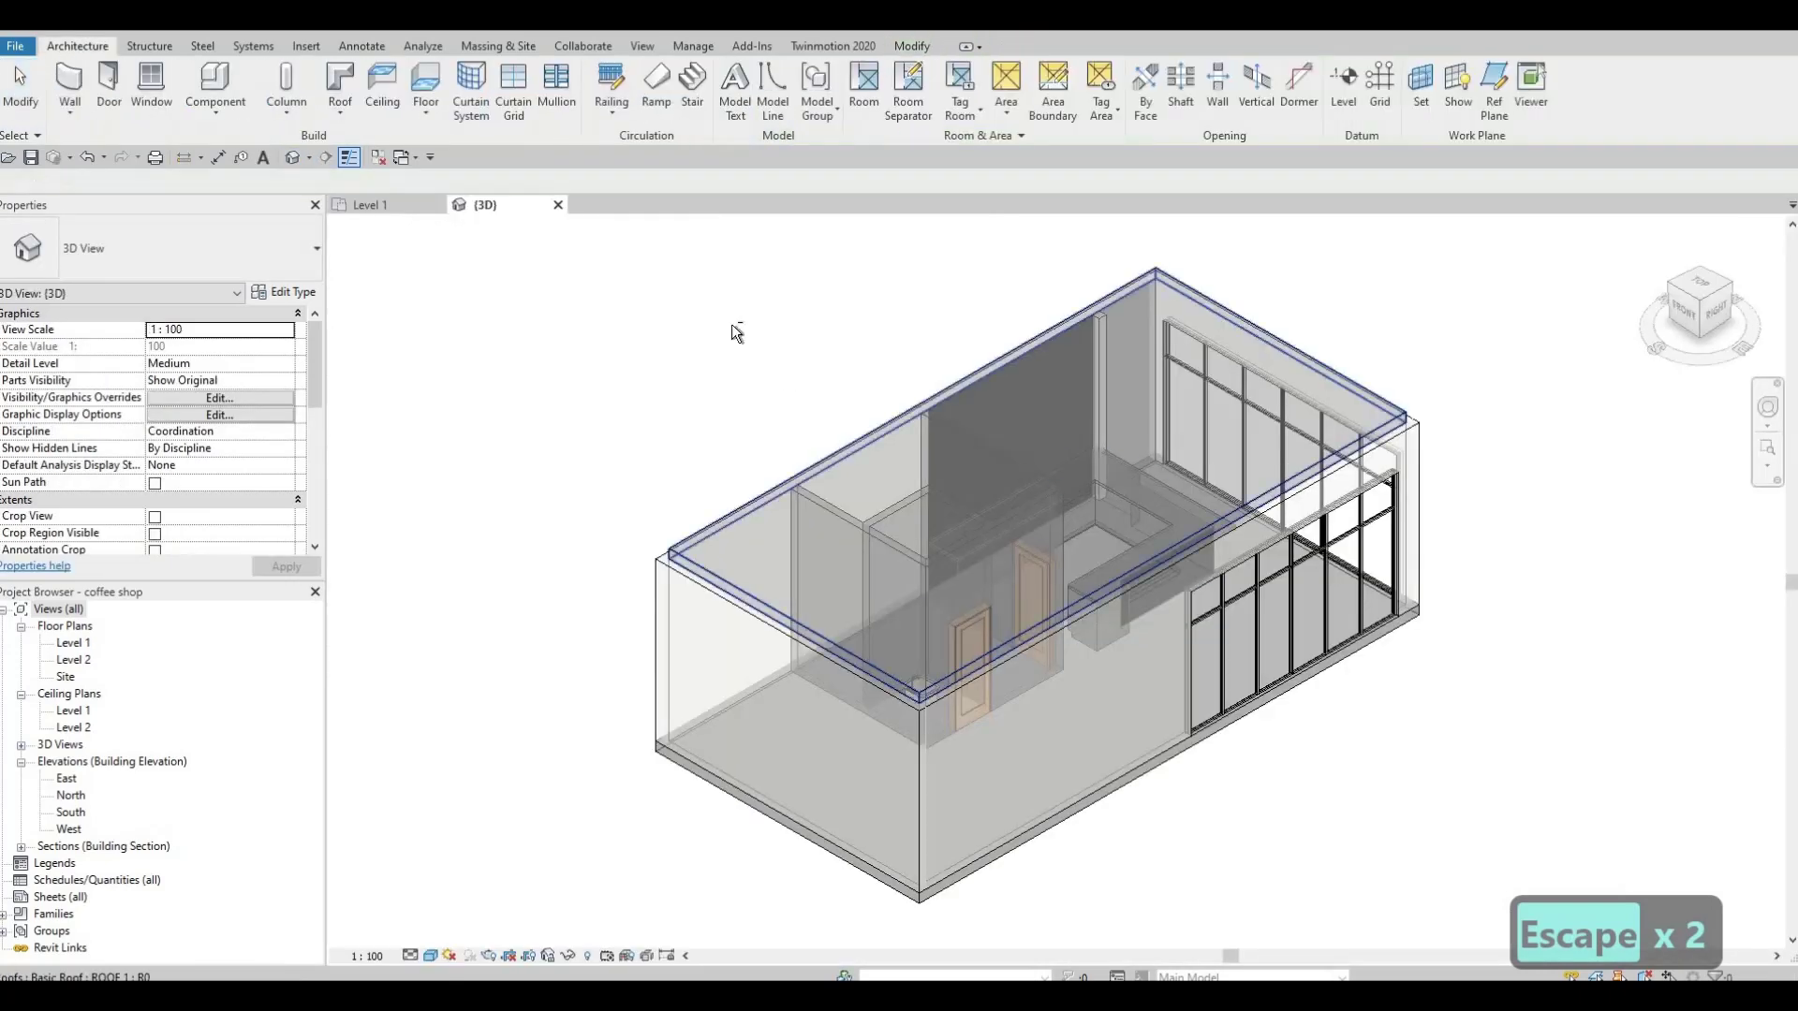
{"action": "middle_click_drag", "start_coordinate": [1114, 580], "coordinate": [903, 505], "text": "shift"}
{"action": "scroll", "coordinate": [1319, 522], "scroll_direction": "up", "scroll_amount": 3}
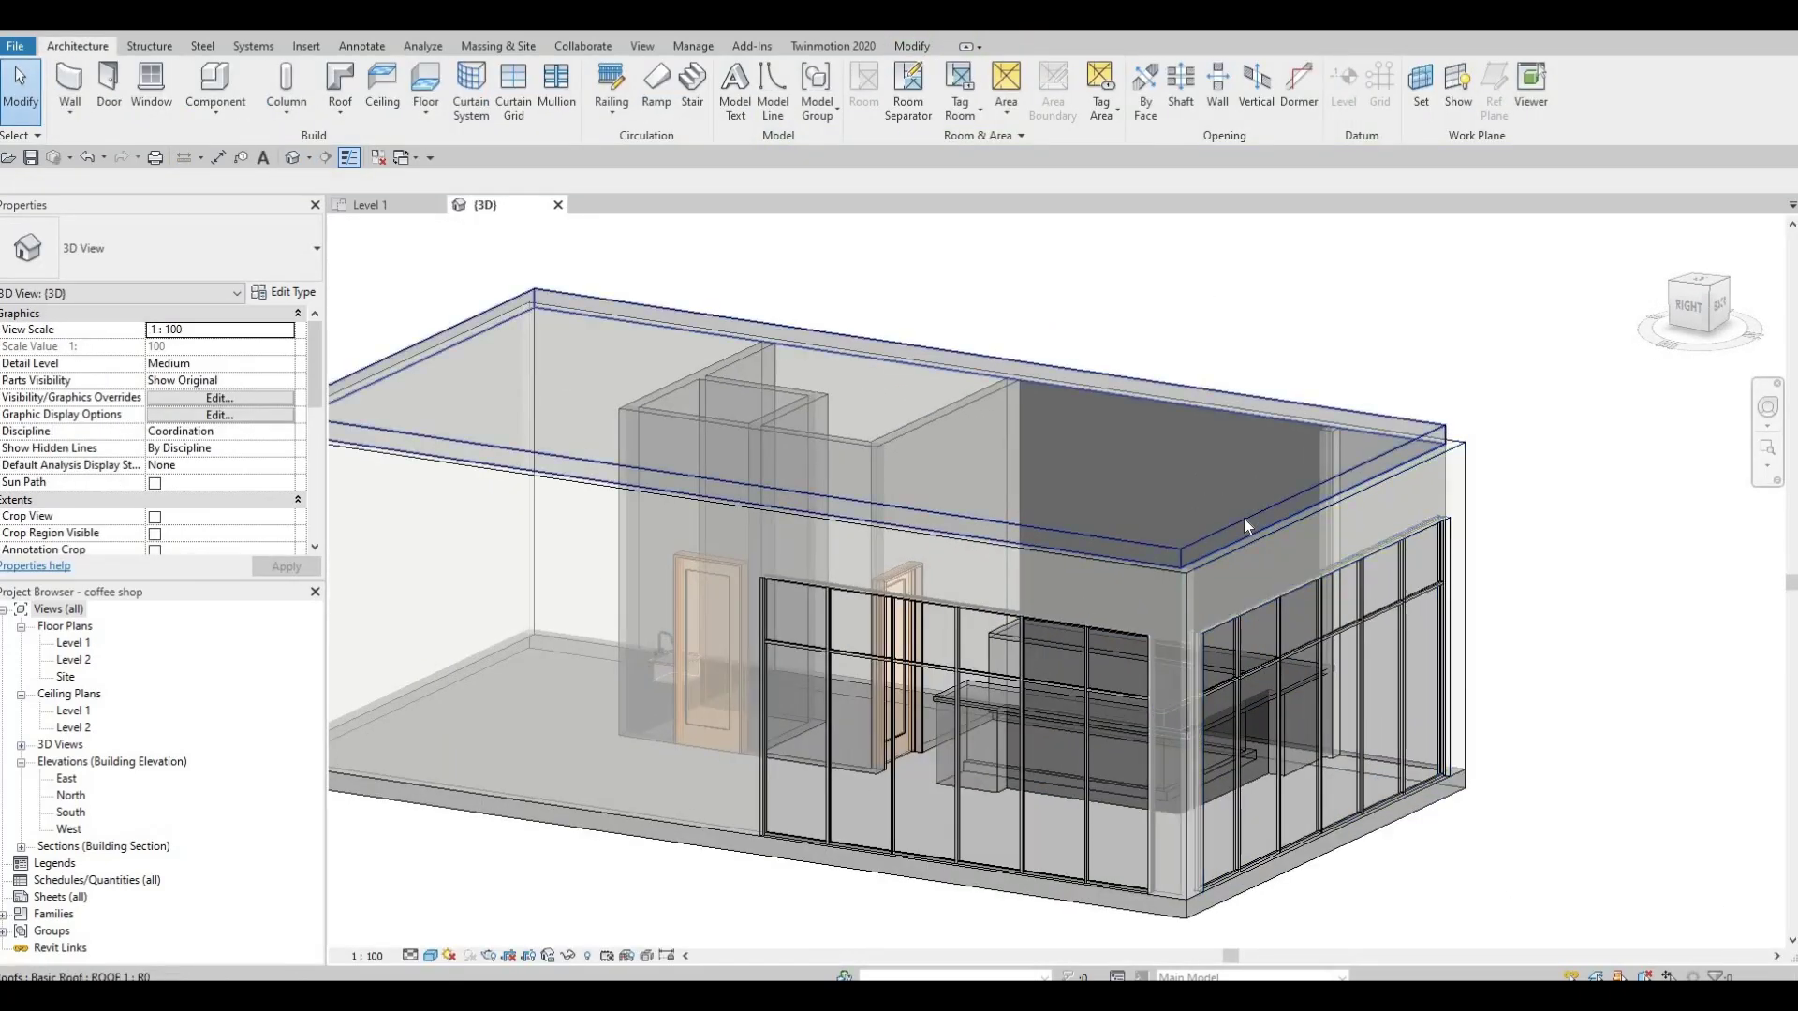
Set the structure layer thickness of the roof type ROOF 1 to 100 mm
{"action": "left_click", "coordinate": [753, 488]}
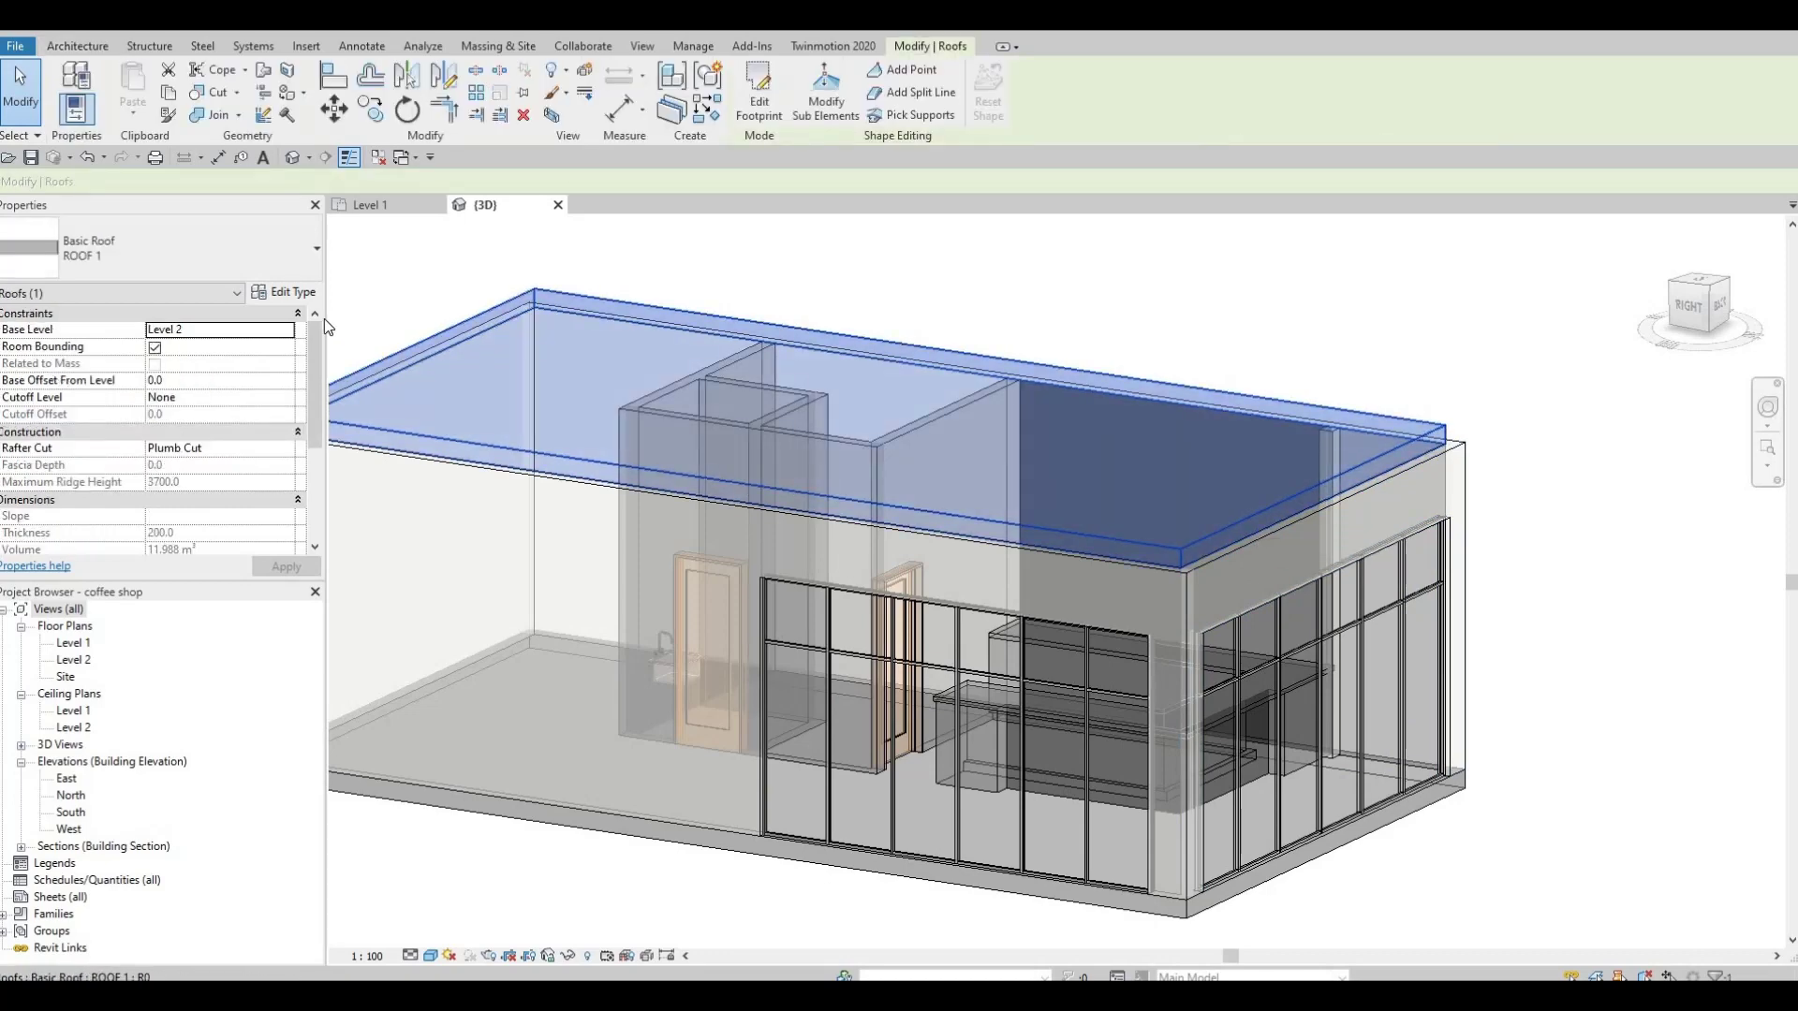
{"action": "left_click", "coordinate": [280, 291]}
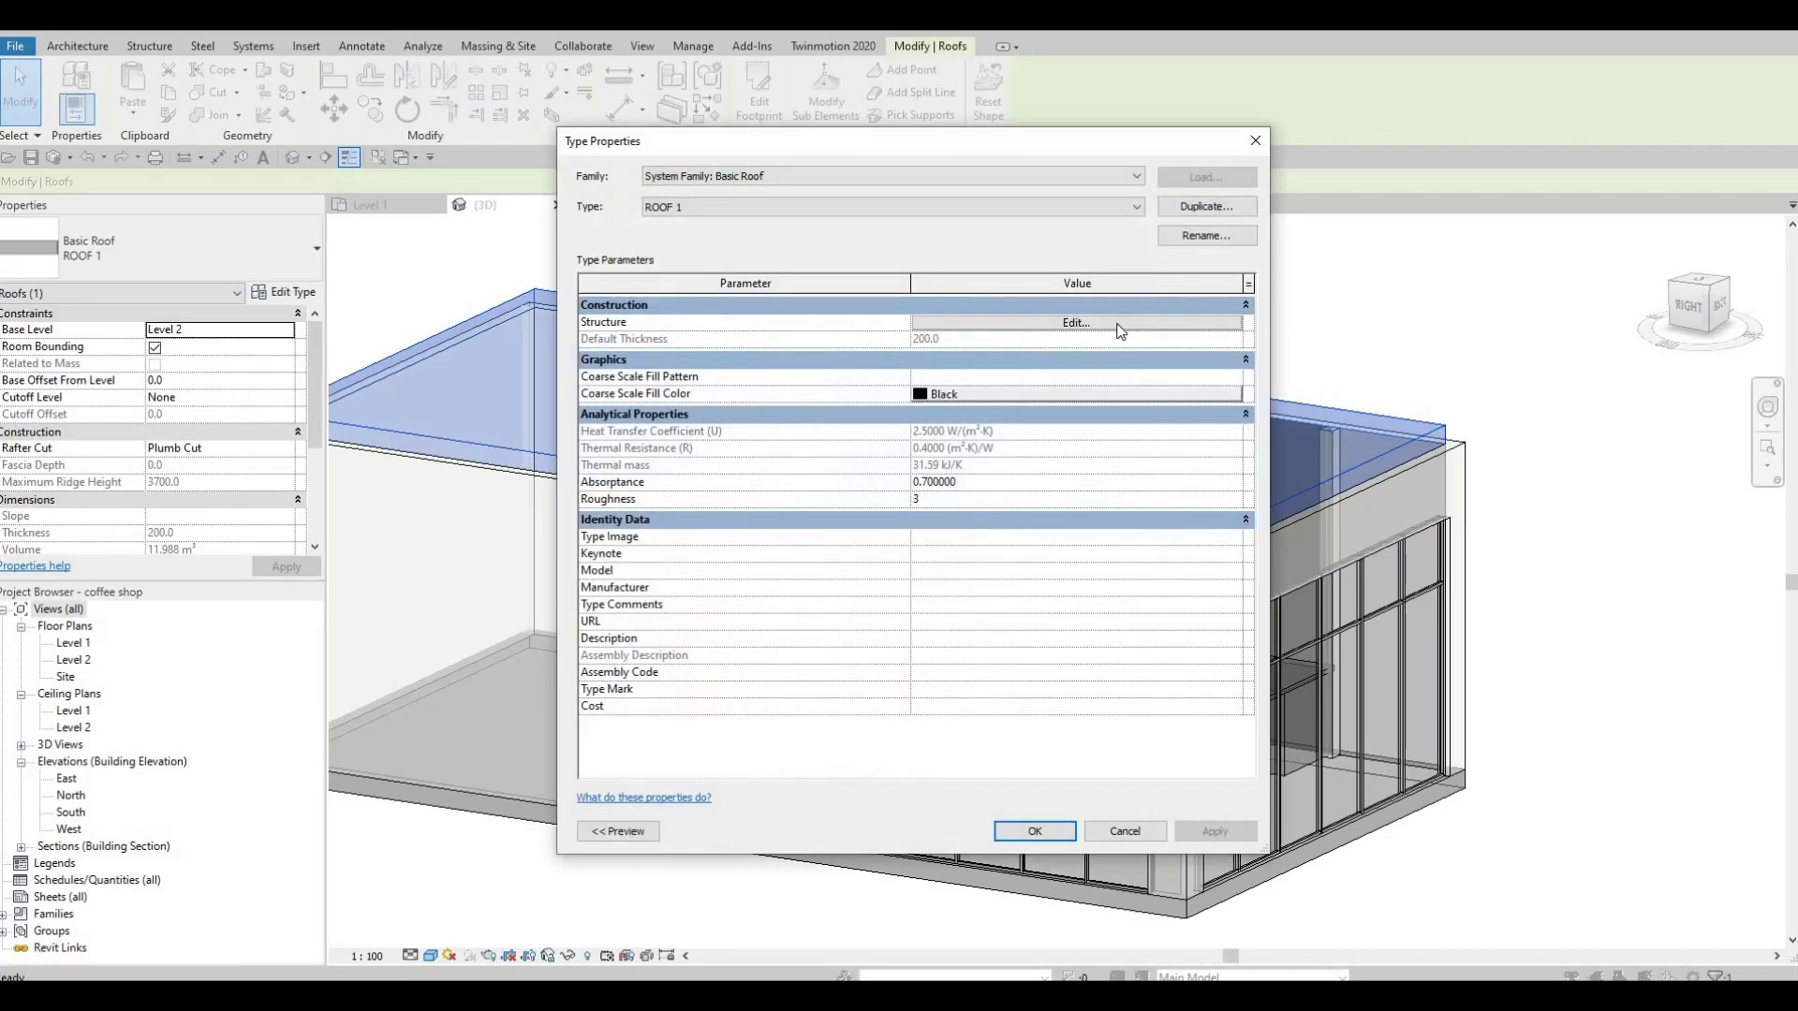
{"action": "left_click", "coordinate": [985, 324]}
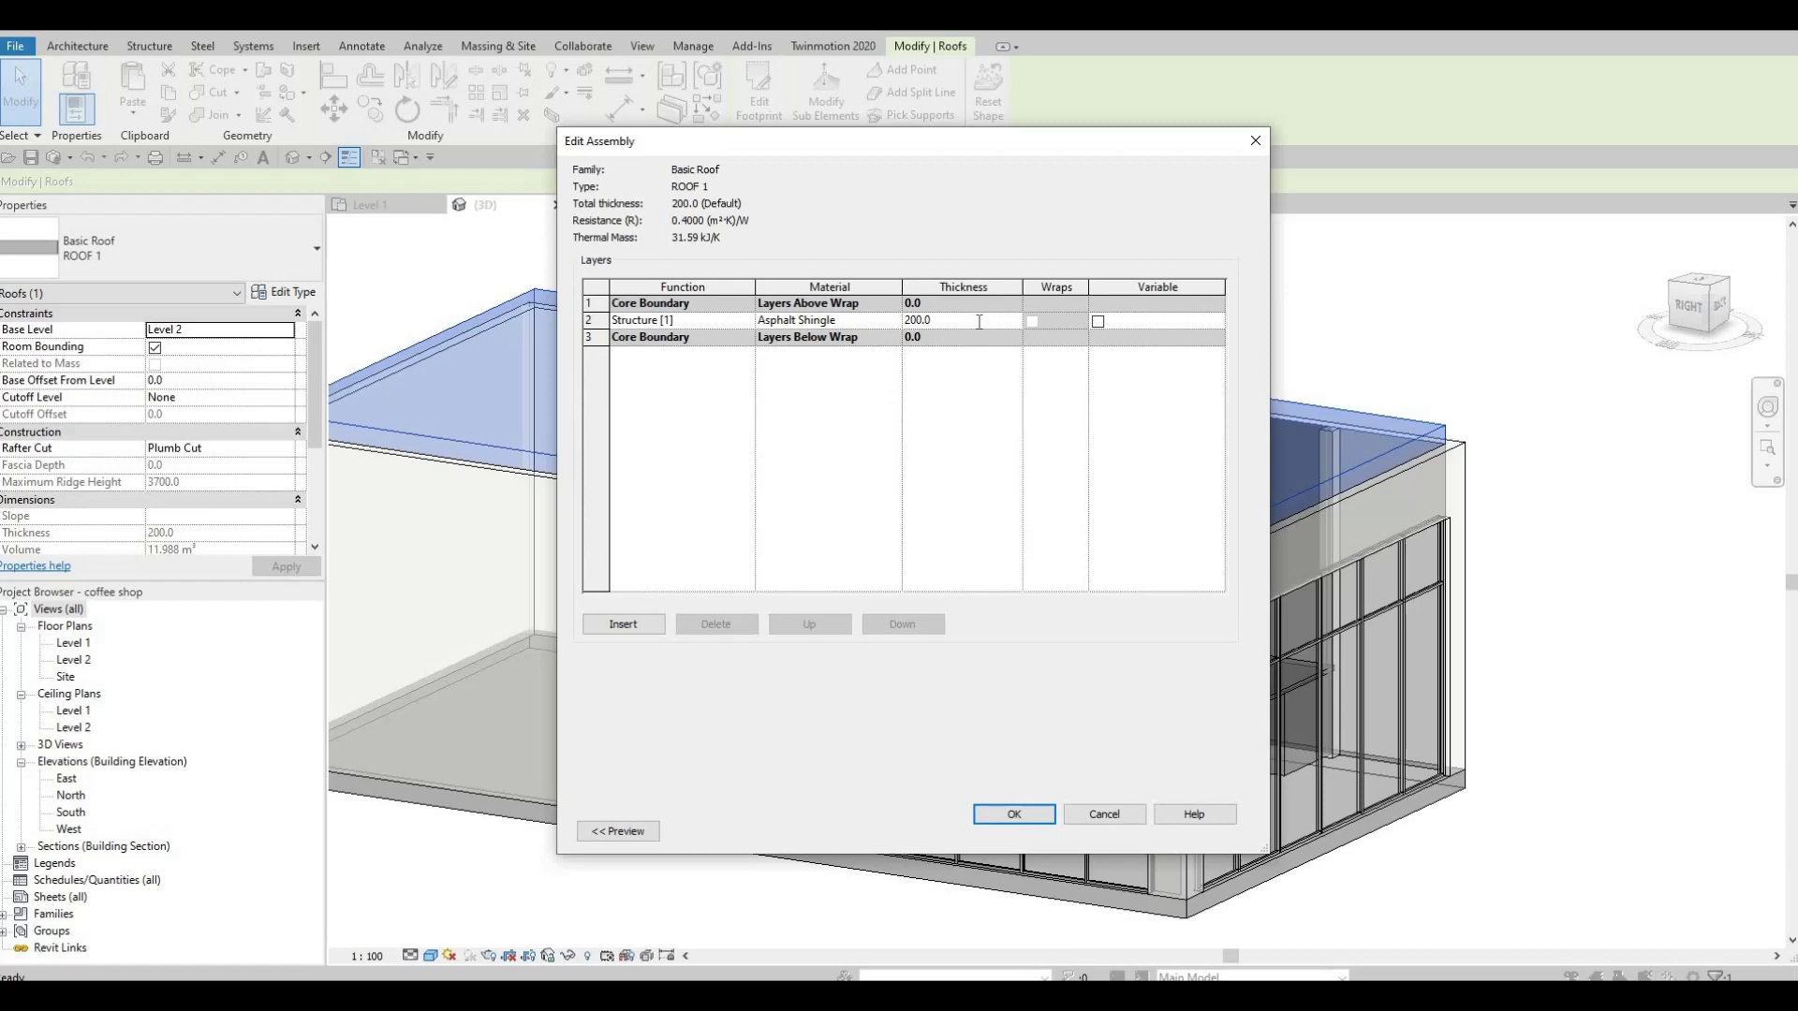
{"action": "type", "text": "100"}
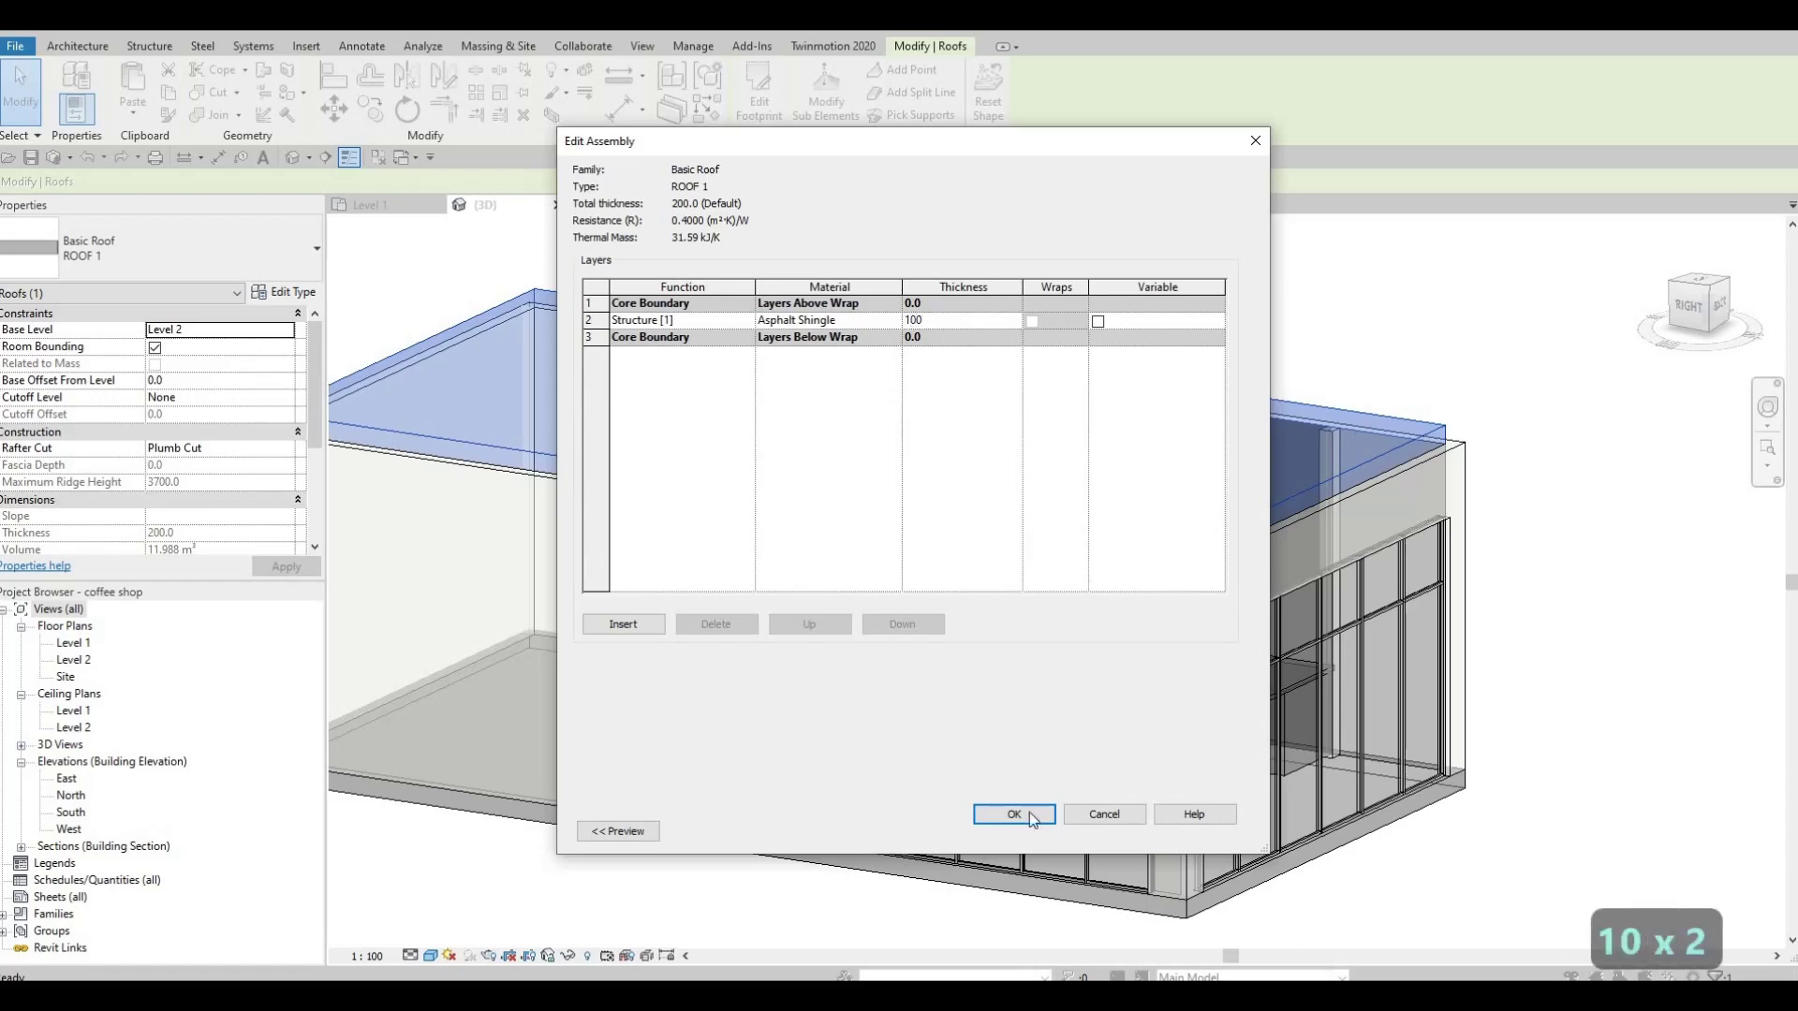
{"action": "left_click", "coordinate": [1011, 809]}
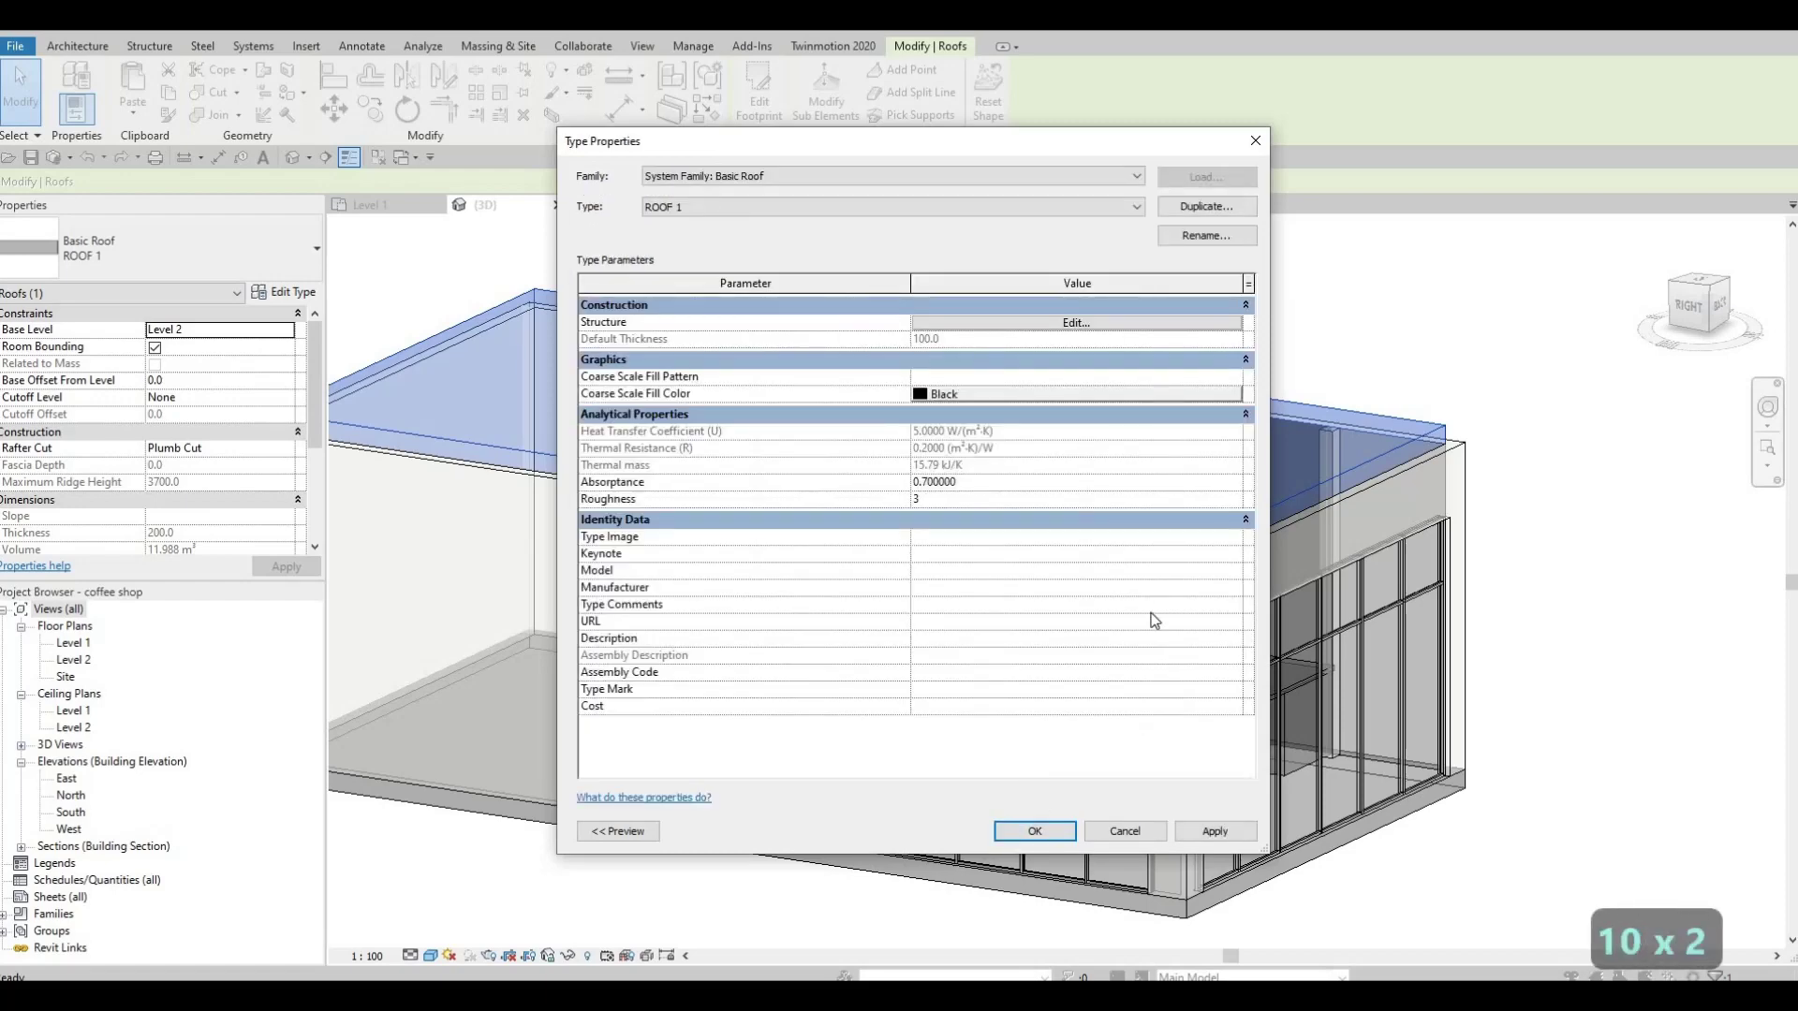
{"action": "left_click", "coordinate": [1035, 832]}
Set the roof's base offset from Level 2 to -200 mm
{"action": "middle_click_drag", "start_coordinate": [974, 580], "coordinate": [1128, 659]}
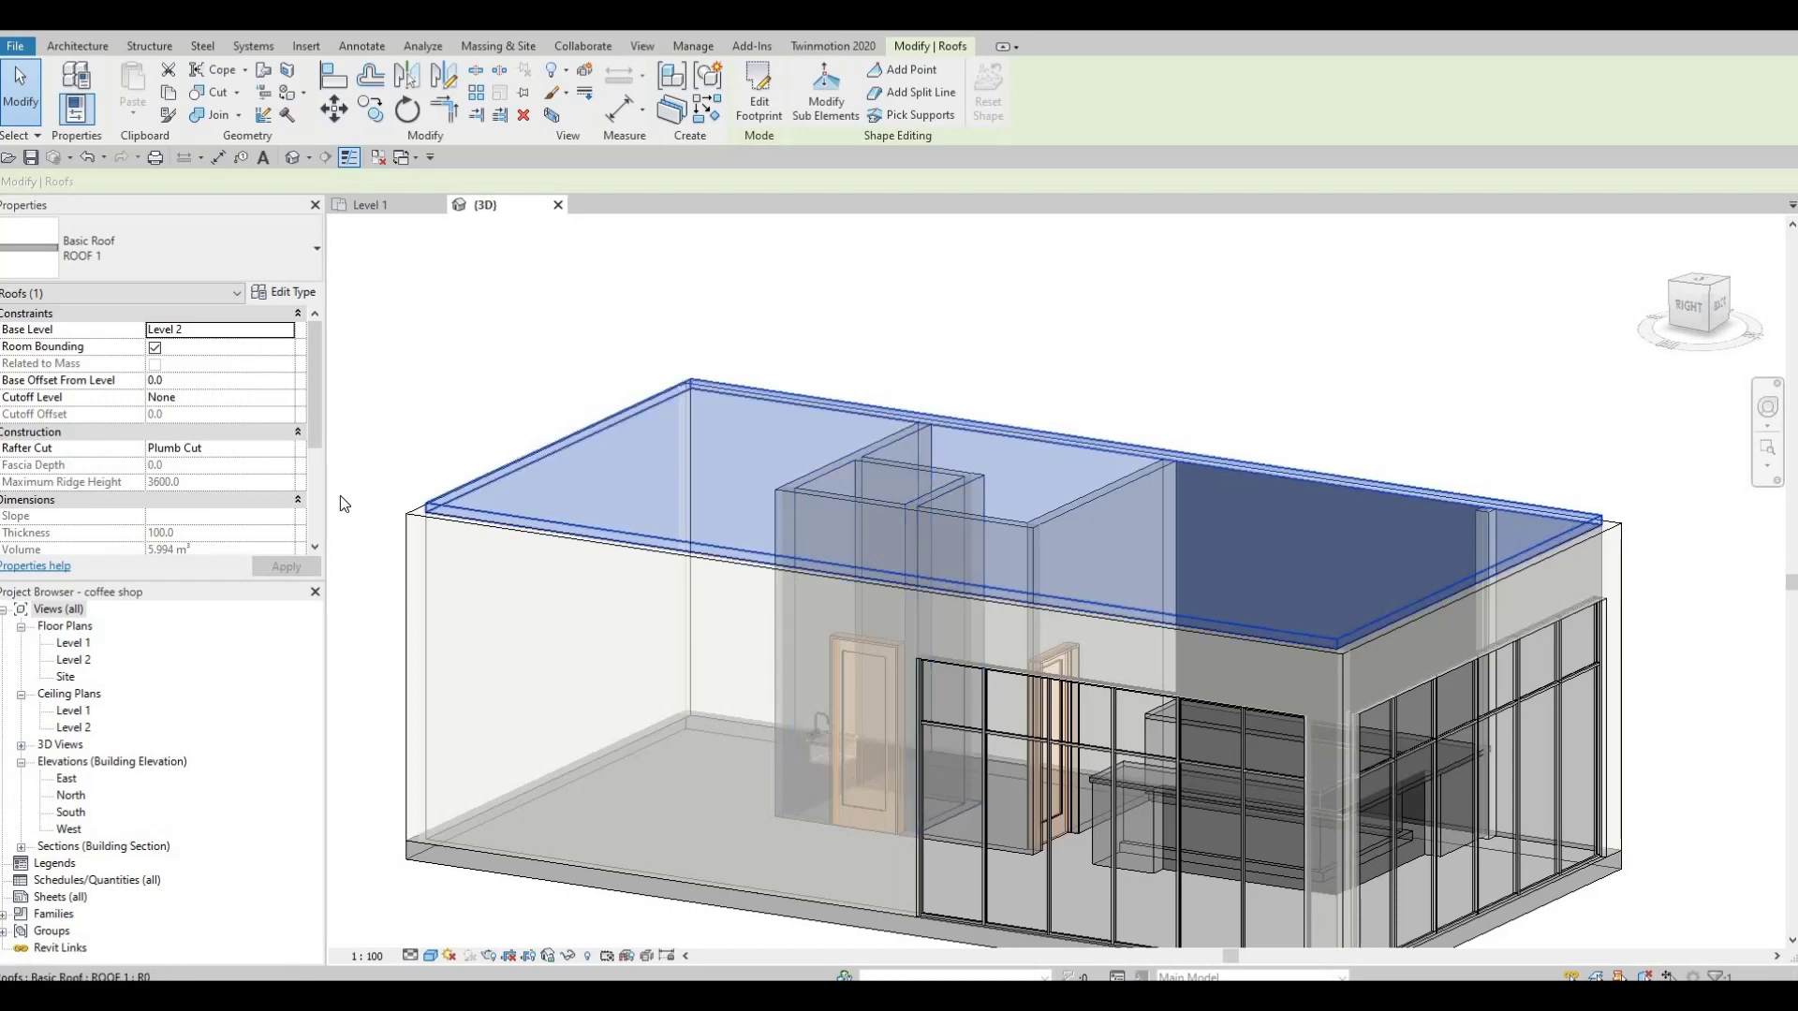
{"action": "left_click", "coordinate": [175, 381]}
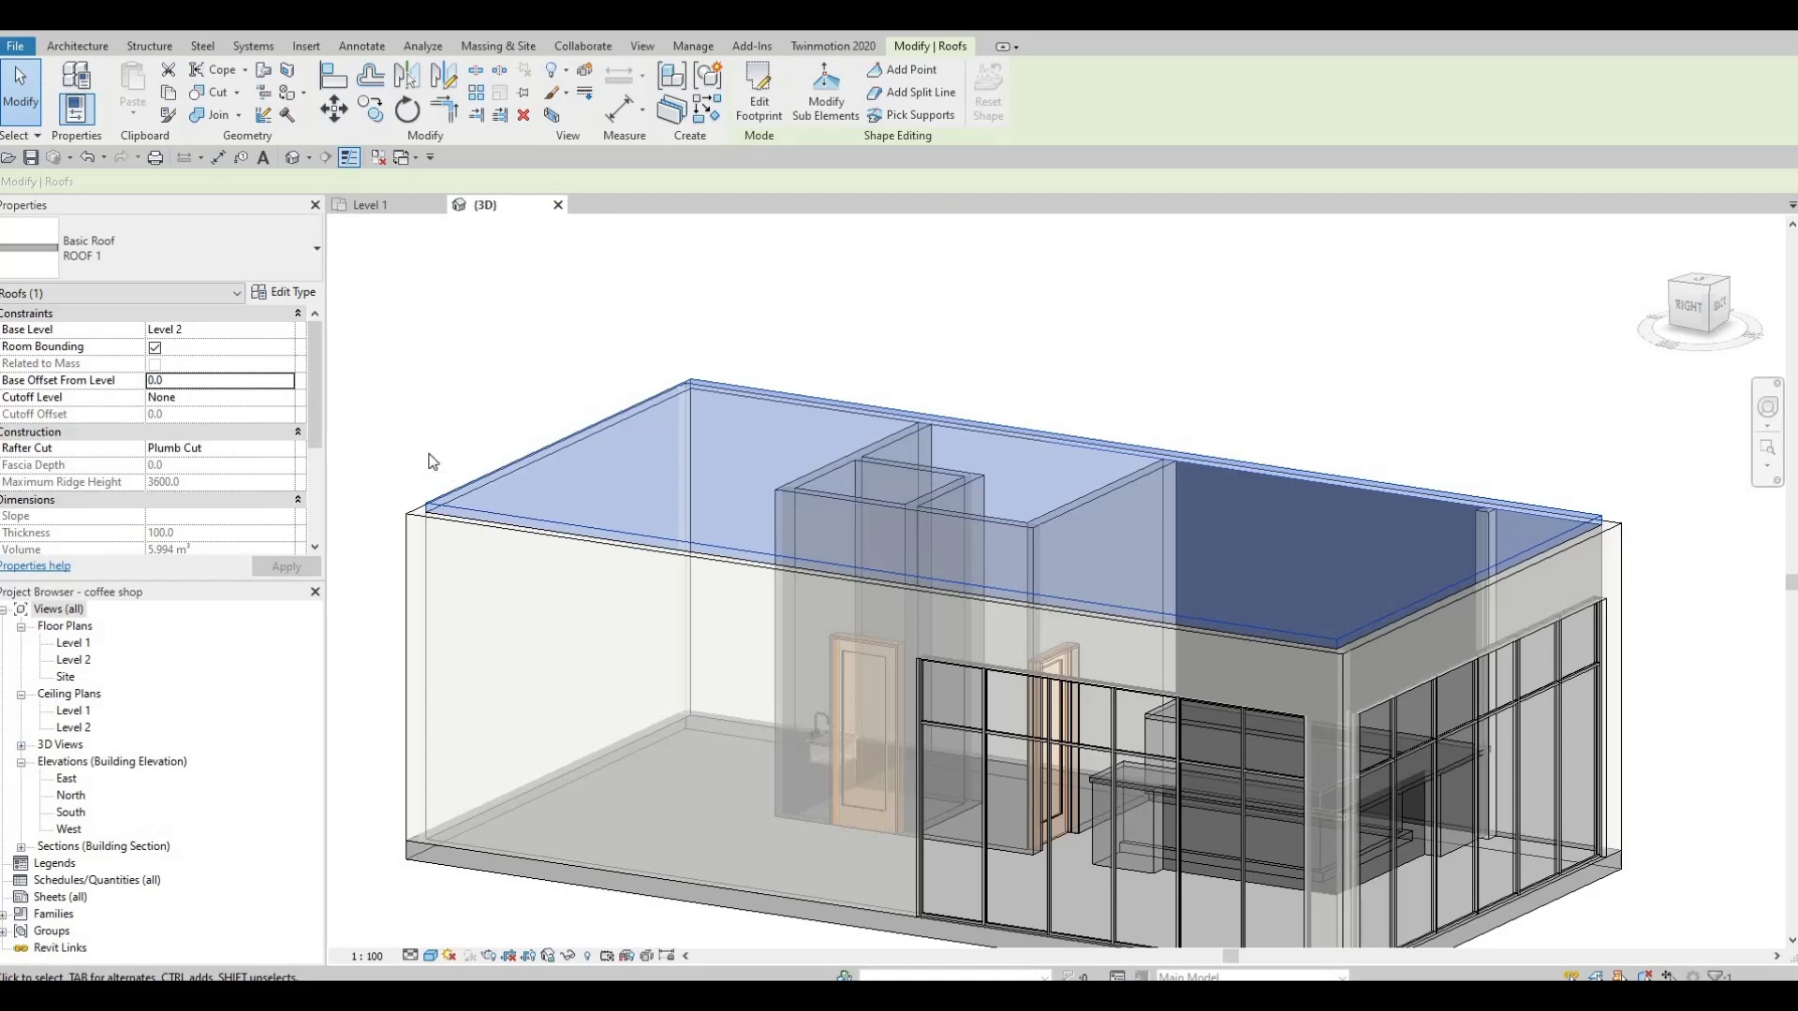
{"action": "type", "text": "3200"}
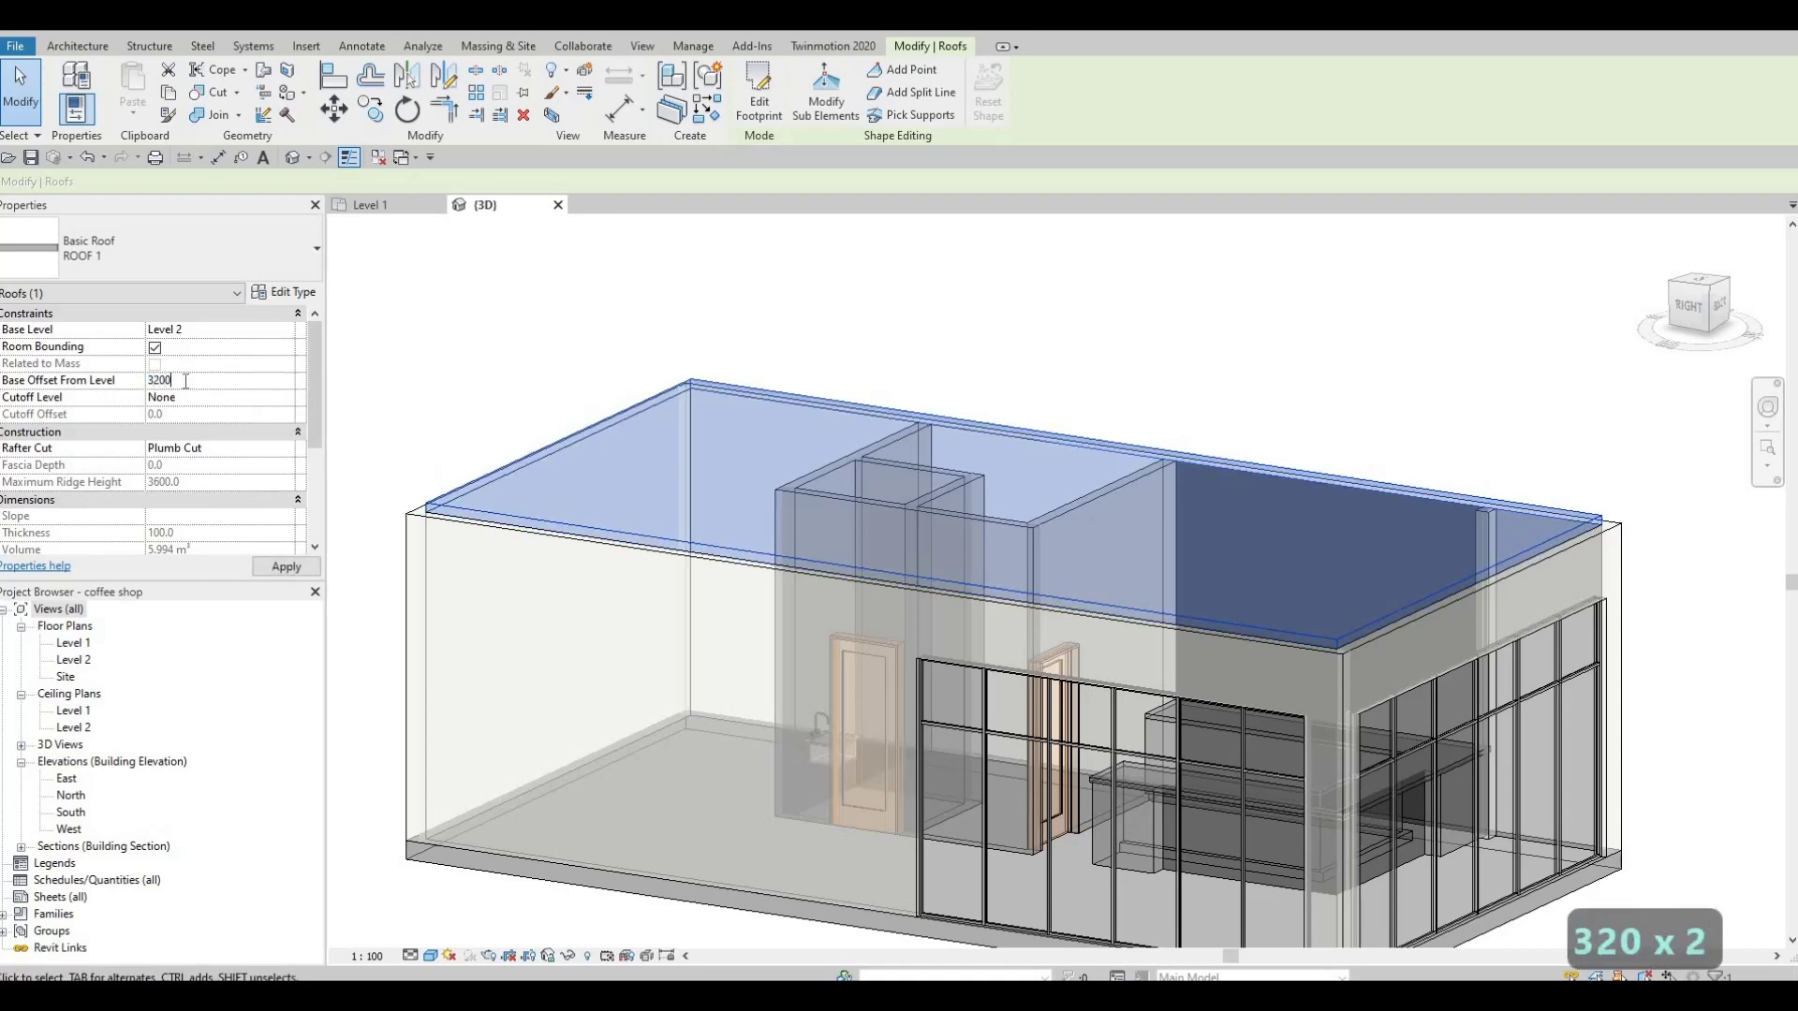
{"action": "key", "text": "BackSpace"}
{"action": "key", "text": "BackSpace"}
{"action": "key", "text": "BackSpace"}
{"action": "key", "text": "BackSpace"}
{"action": "key", "text": "BackSpace"}
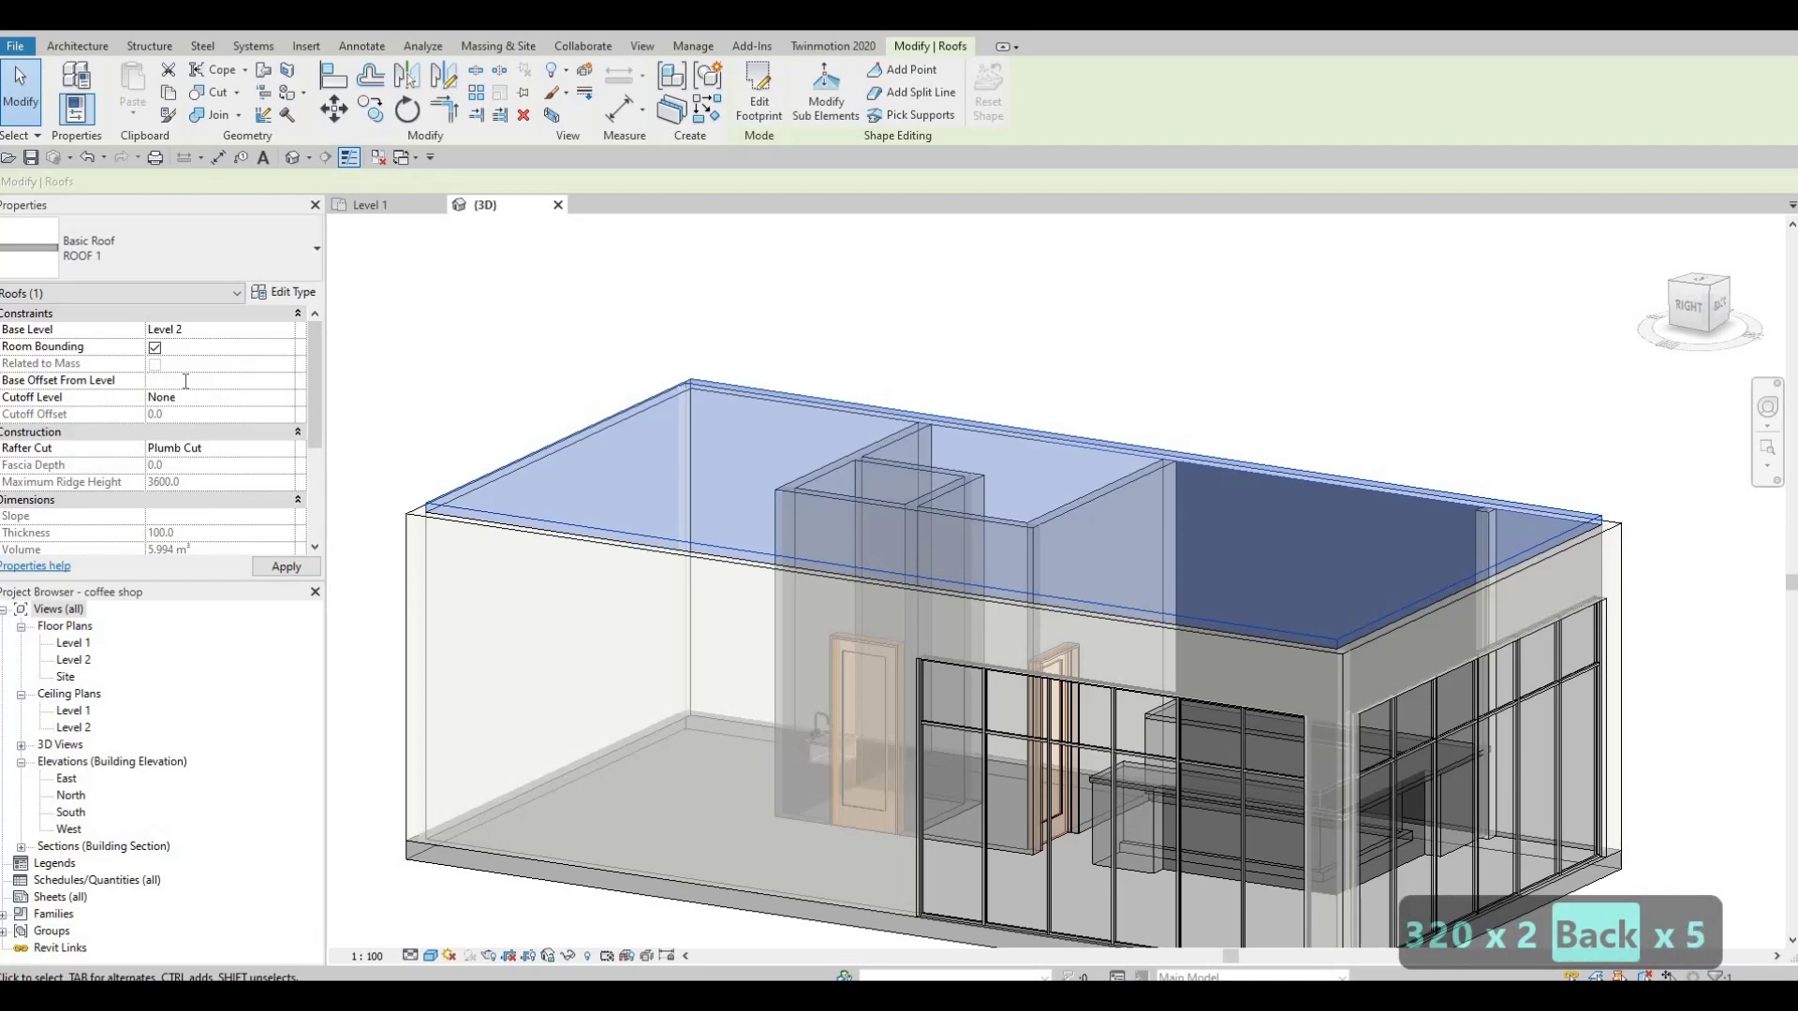
{"action": "type", "text": "-200"}
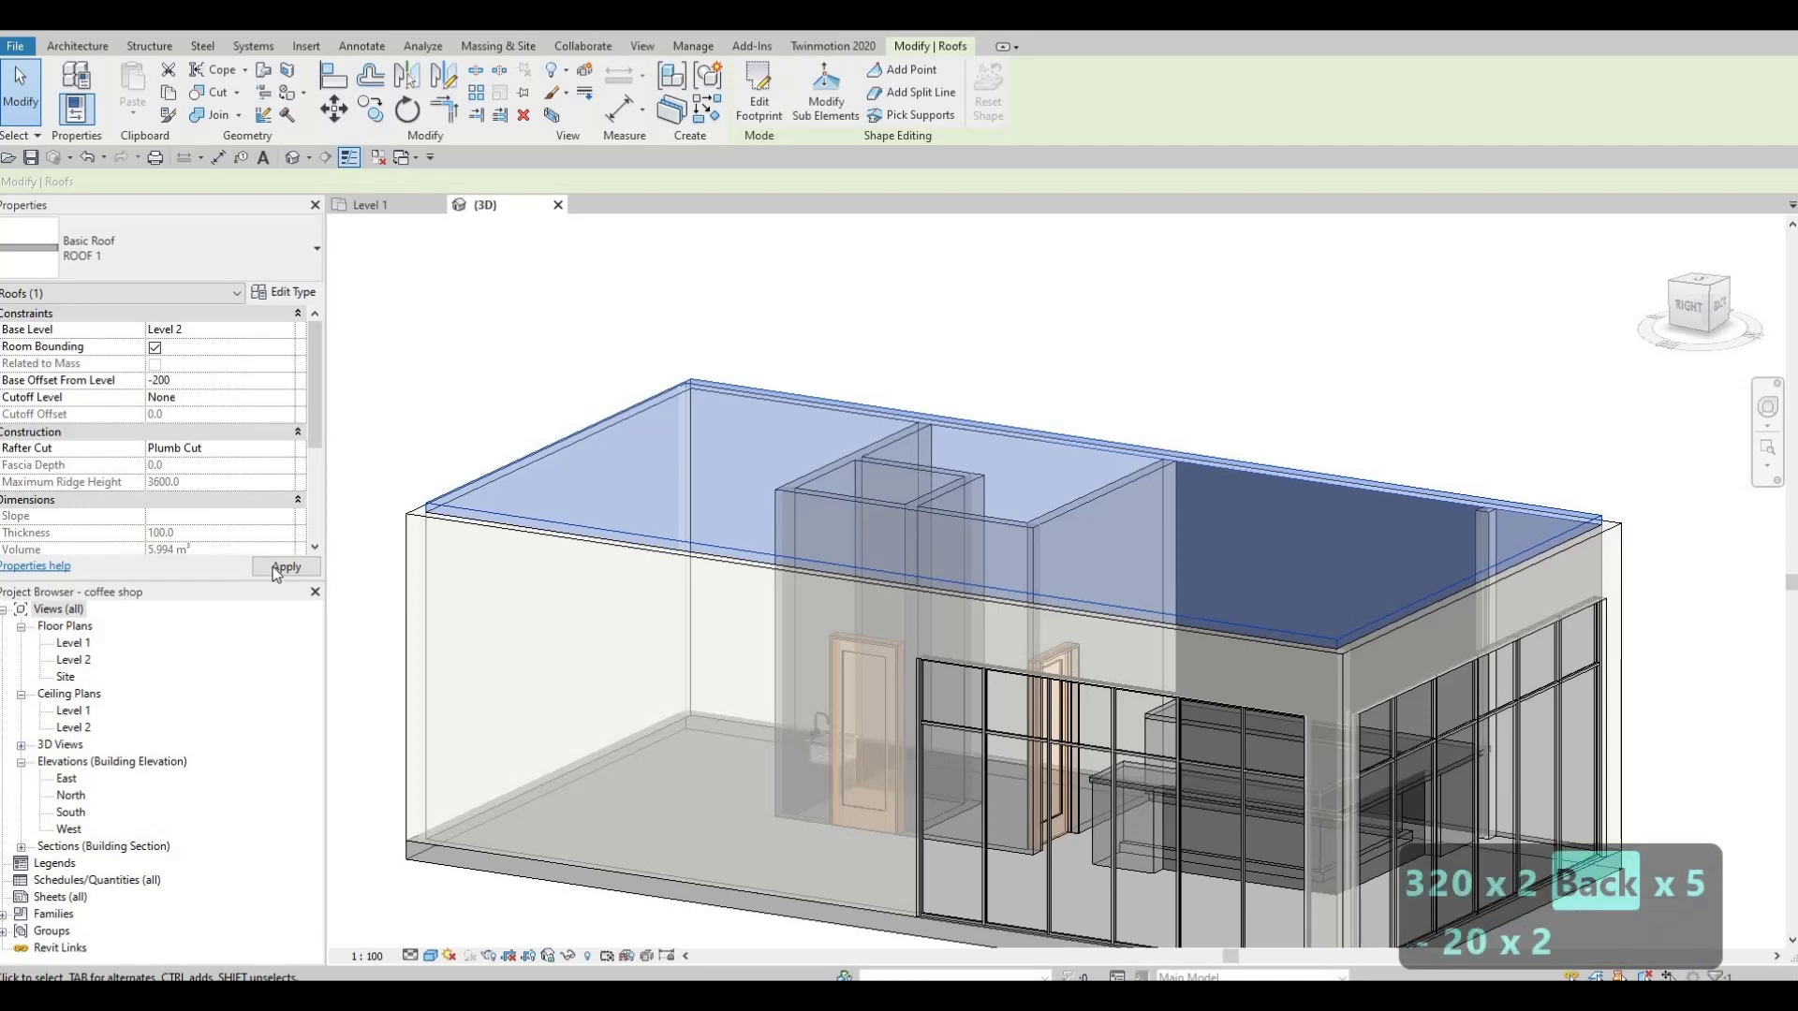
{"action": "left_click", "coordinate": [285, 566]}
{"action": "key", "text": "Escape"}
{"action": "key", "text": "Escape"}
Attach the tops of the five interior walls to the roof, leaving the vertical wall sweep out of the selection
{"action": "scroll", "coordinate": [843, 655], "scroll_direction": "up", "scroll_amount": 1}
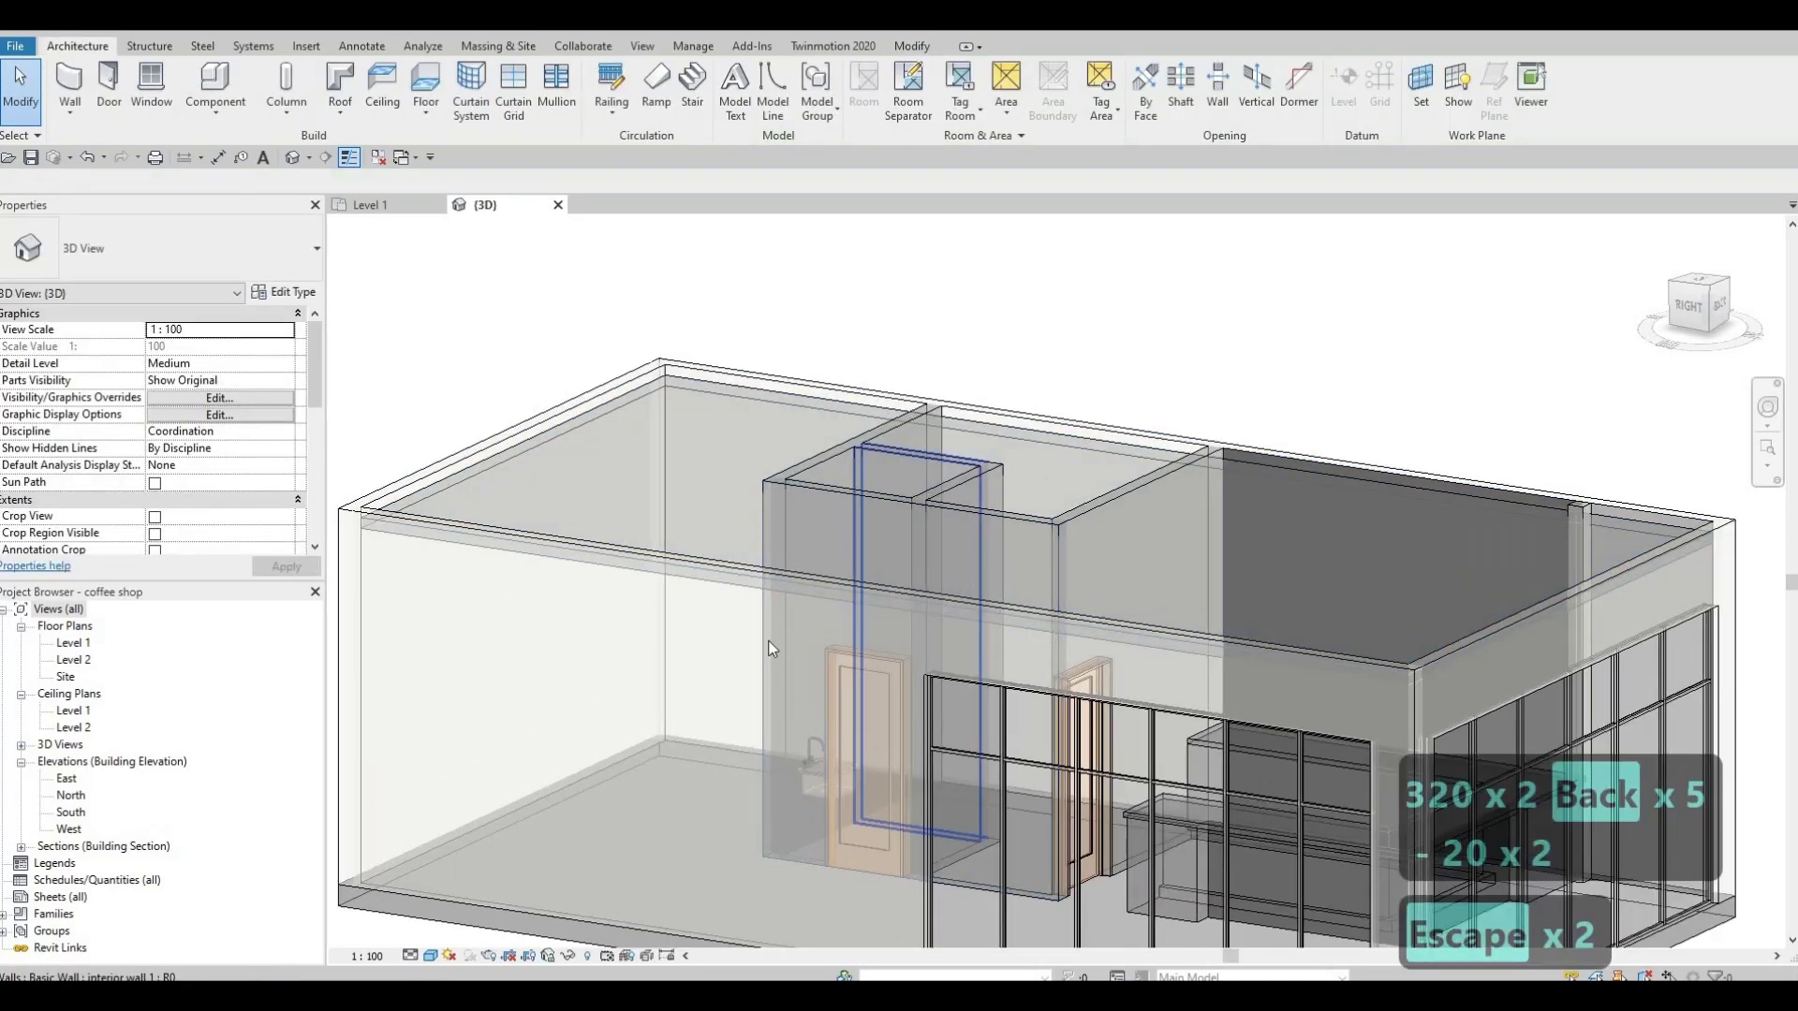
{"action": "key", "text": "Escape"}
{"action": "scroll", "coordinate": [770, 648], "scroll_direction": "up", "scroll_amount": 5}
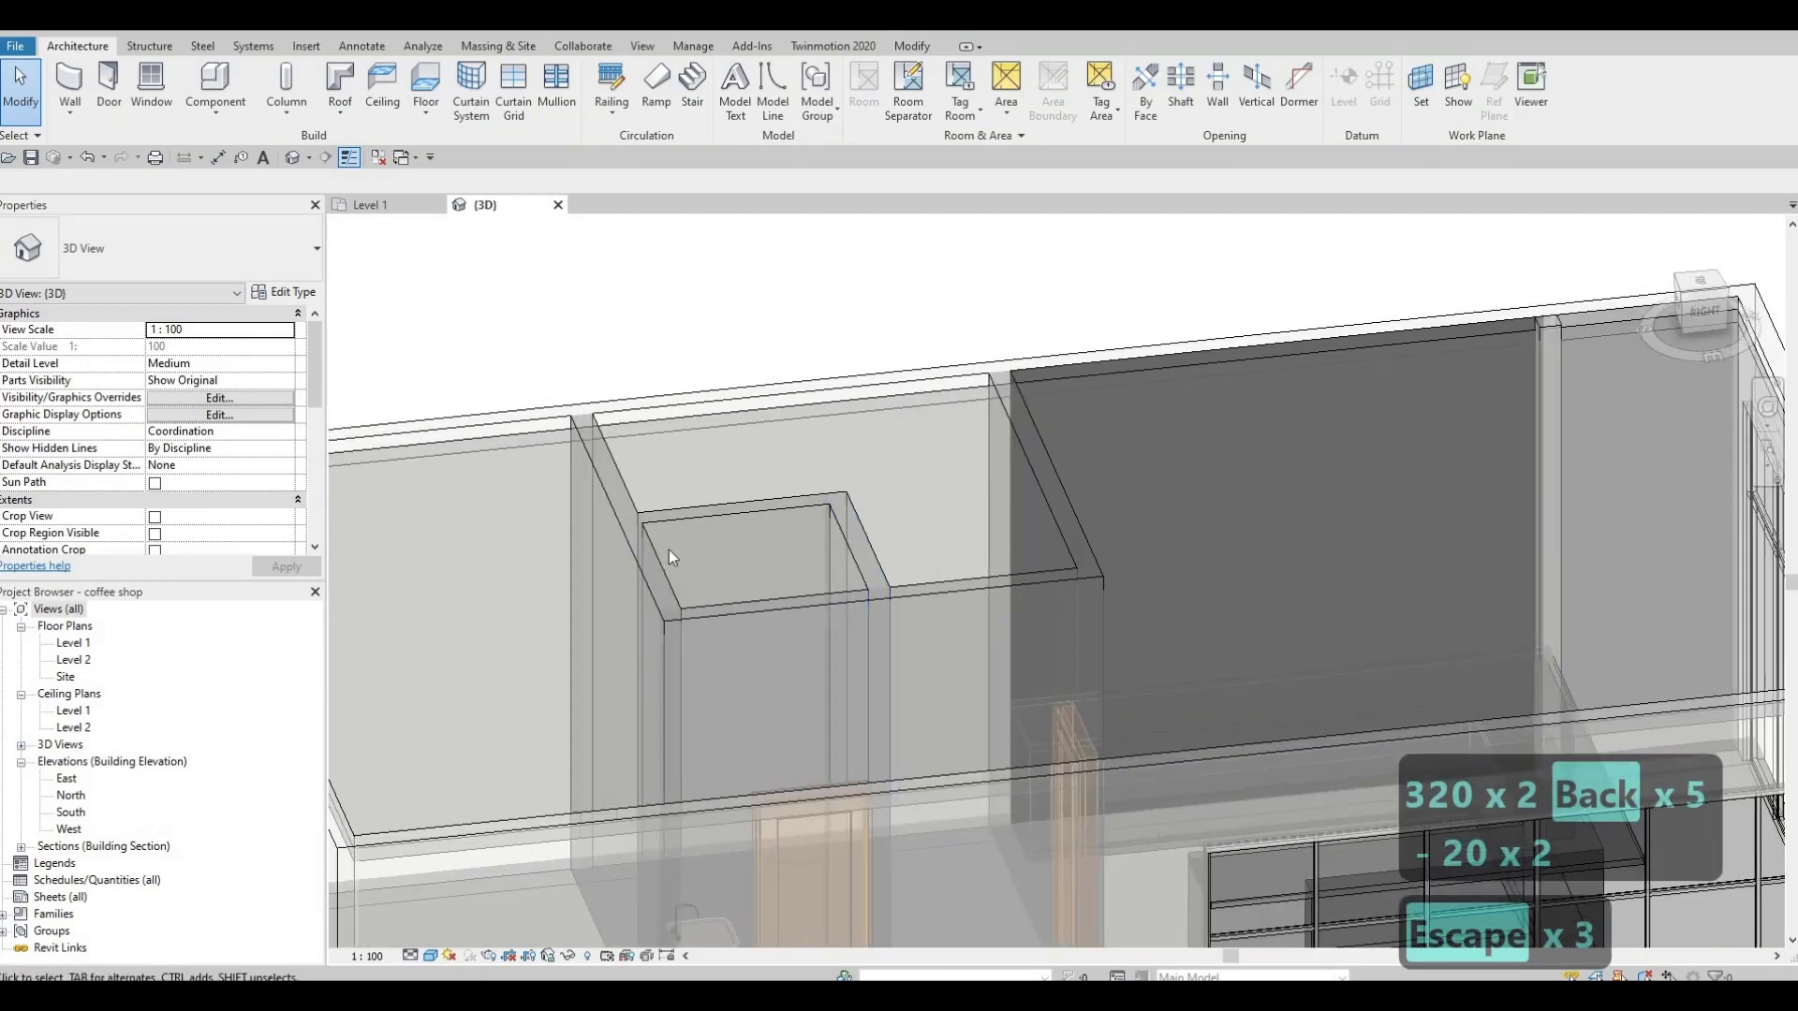
{"action": "scroll", "coordinate": [669, 549], "scroll_direction": "down", "scroll_amount": 4}
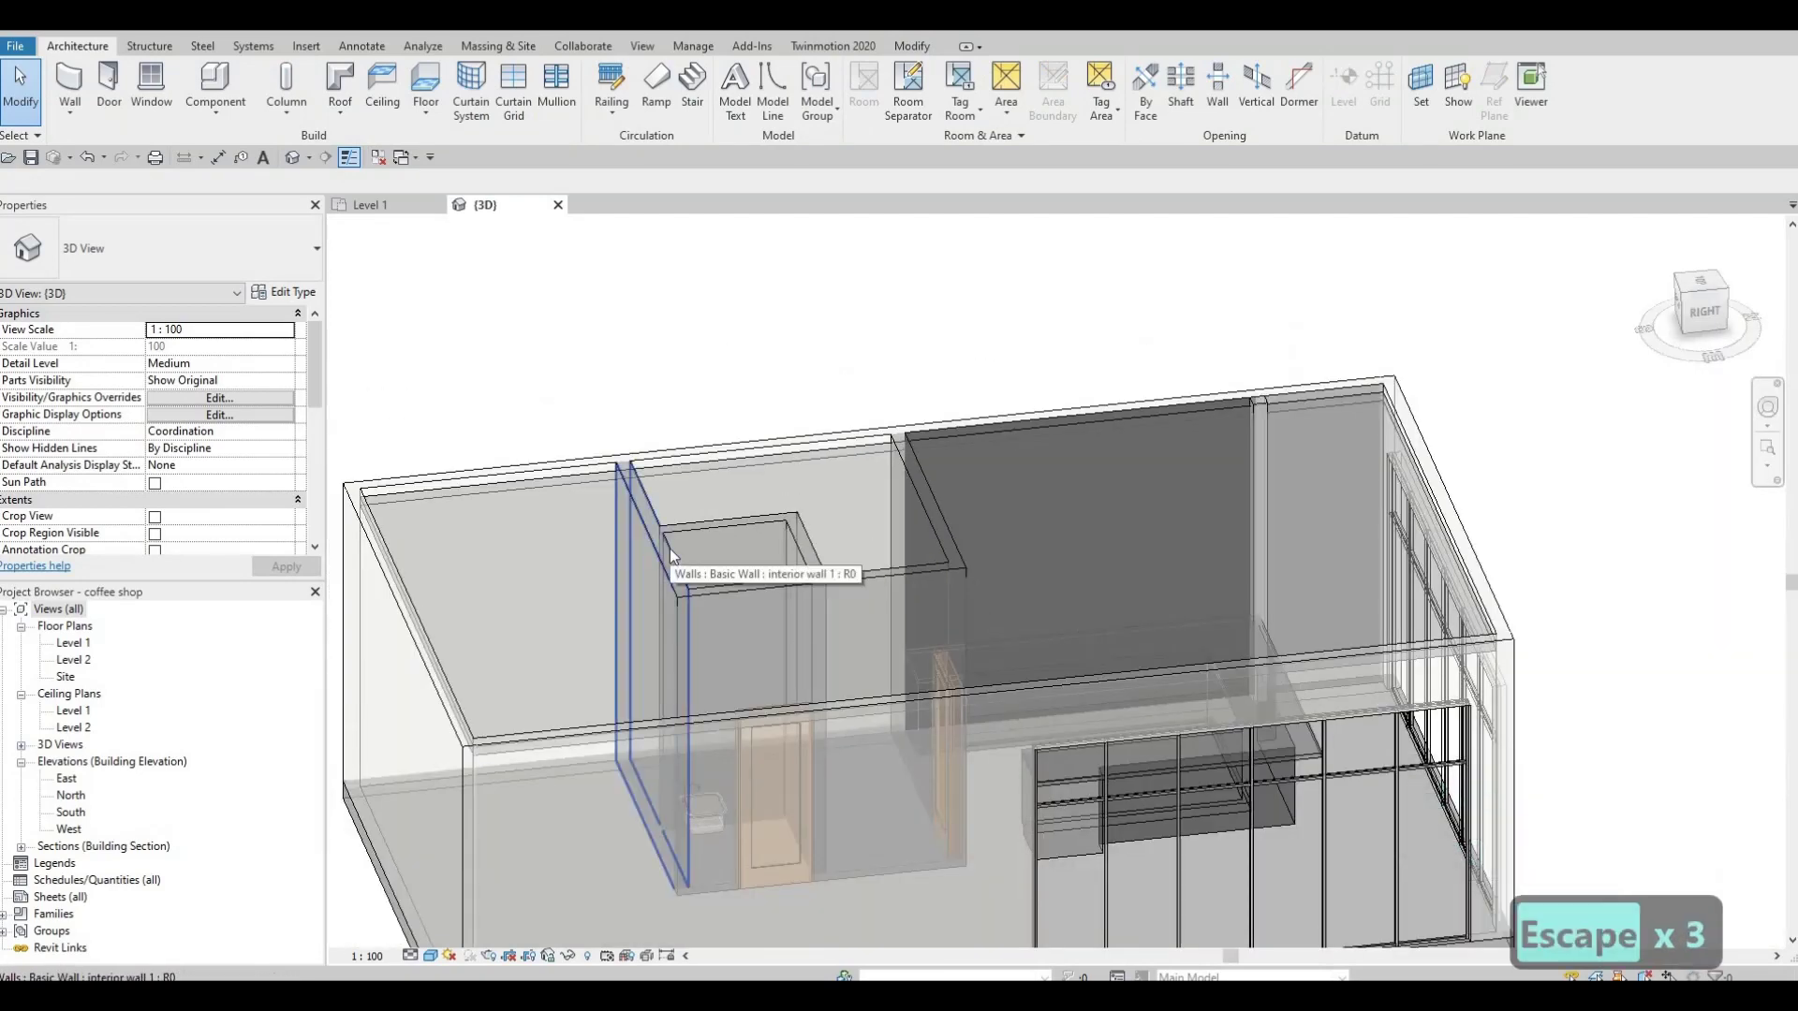
{"action": "left_click", "coordinate": [749, 519]}
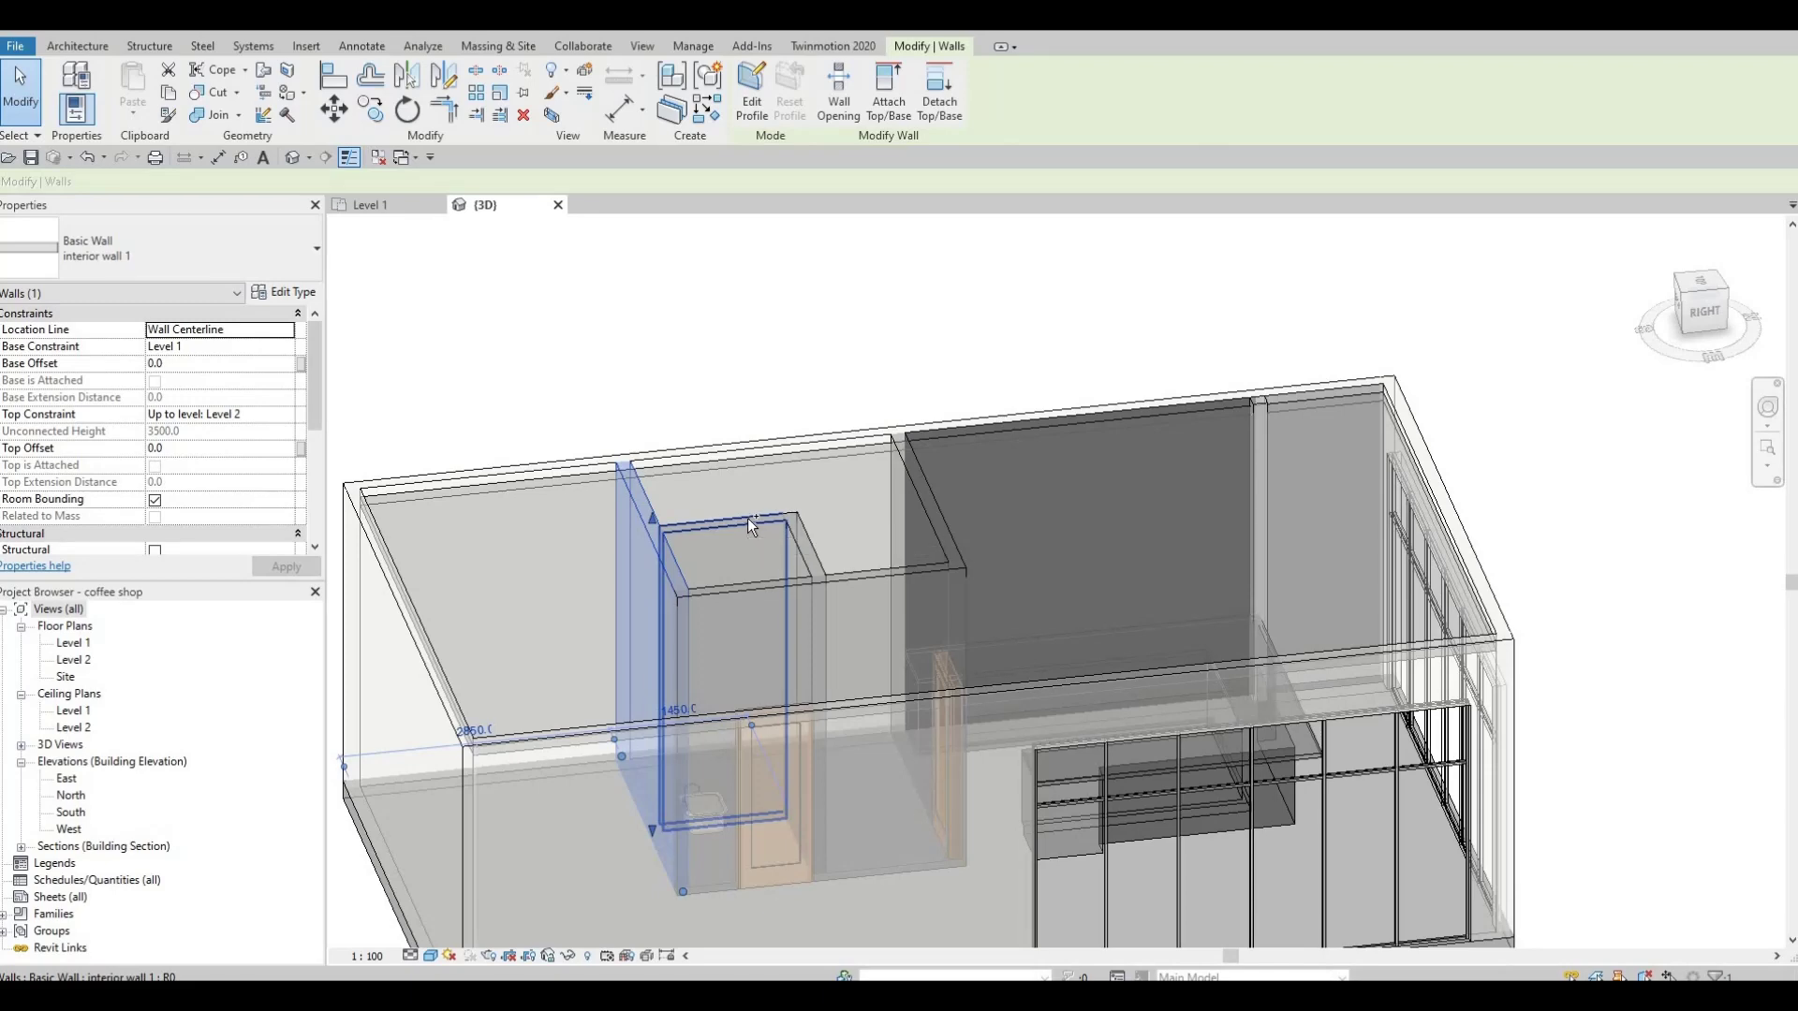
{"action": "left_click", "coordinate": [749, 519], "text": "ctrl"}
{"action": "left_click", "coordinate": [805, 543], "text": "ctrl"}
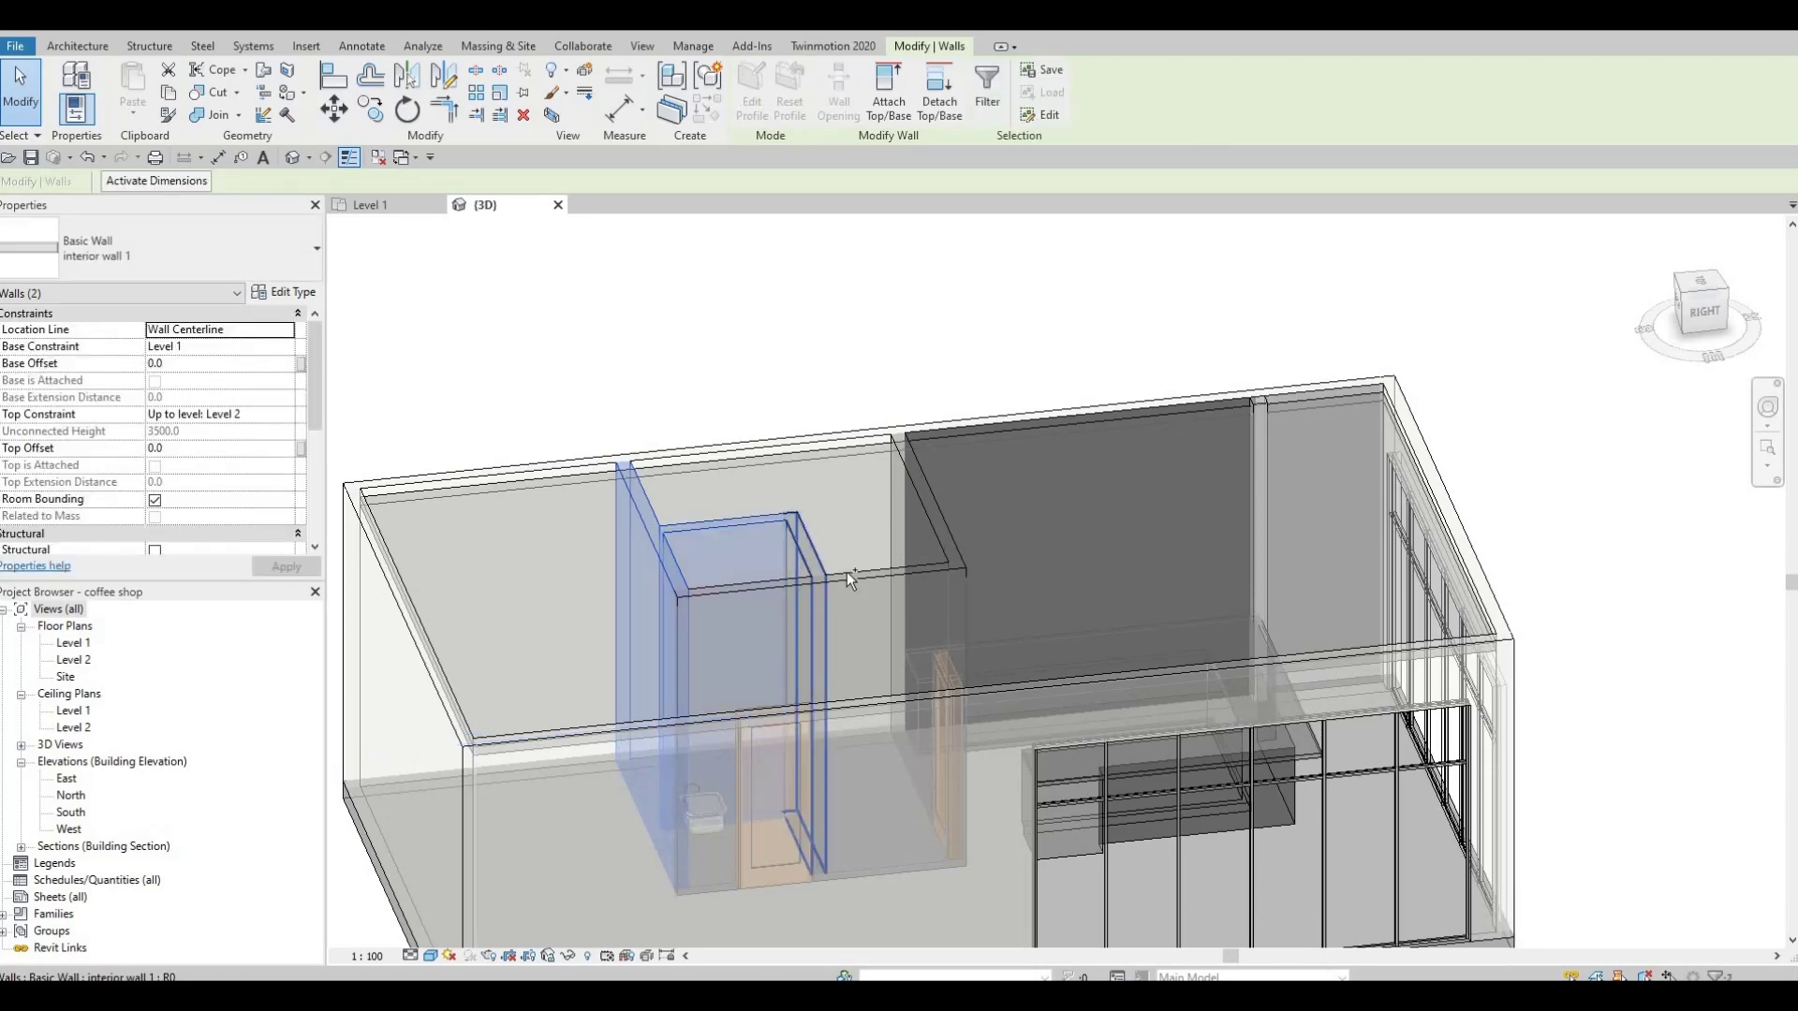
{"action": "left_click", "coordinate": [847, 571], "text": "ctrl"}
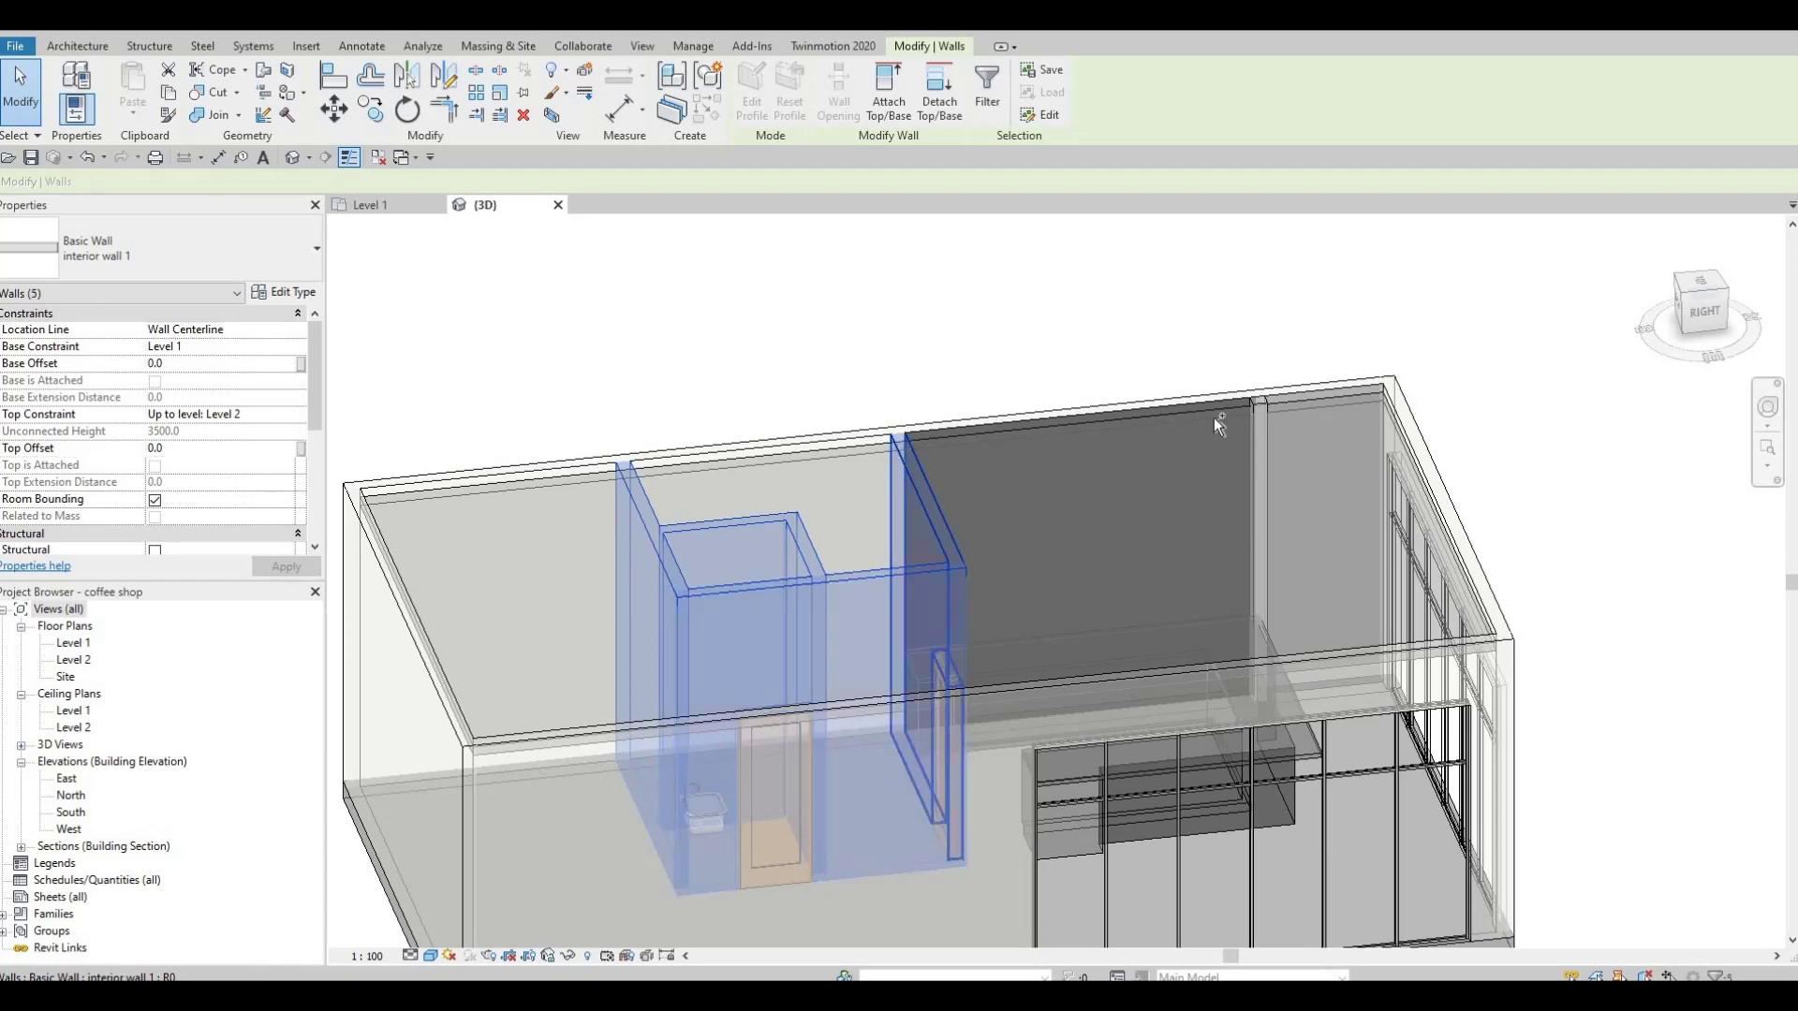
{"action": "left_click", "coordinate": [1262, 408], "text": "ctrl"}
{"action": "left_click", "coordinate": [1262, 408], "text": "ctrl"}
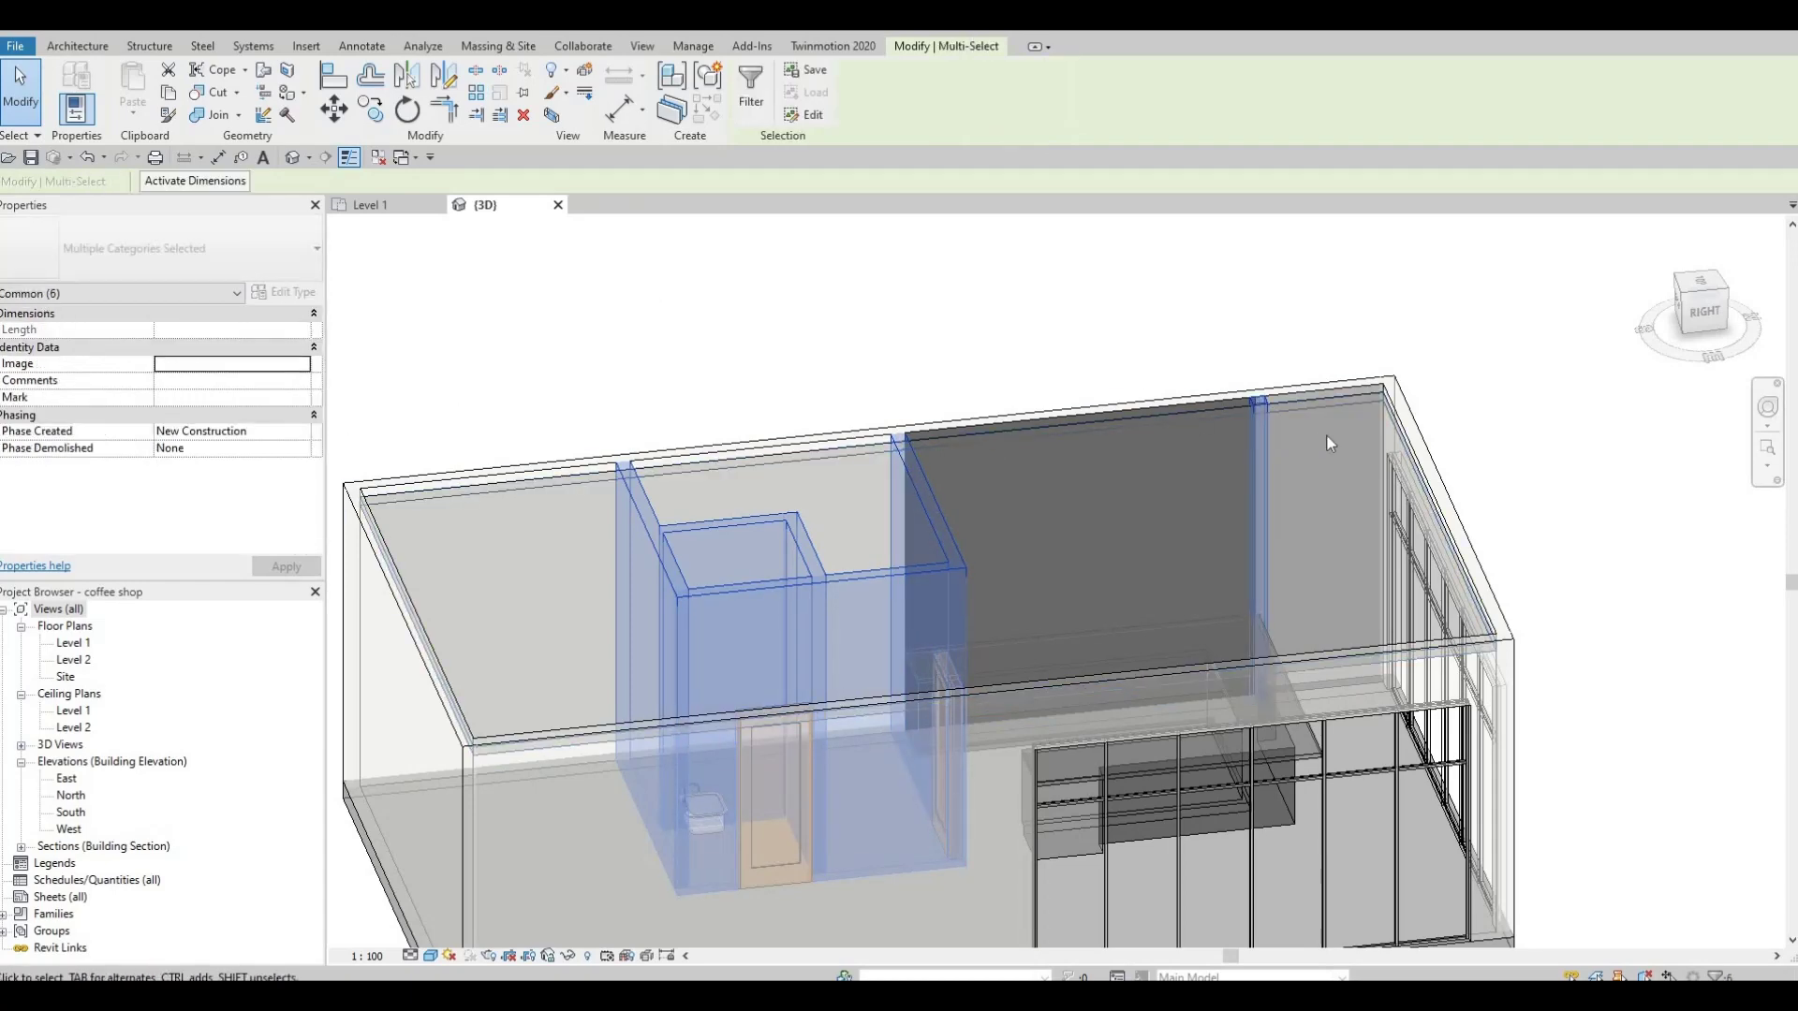
{"action": "left_click", "coordinate": [996, 485], "text": "shift"}
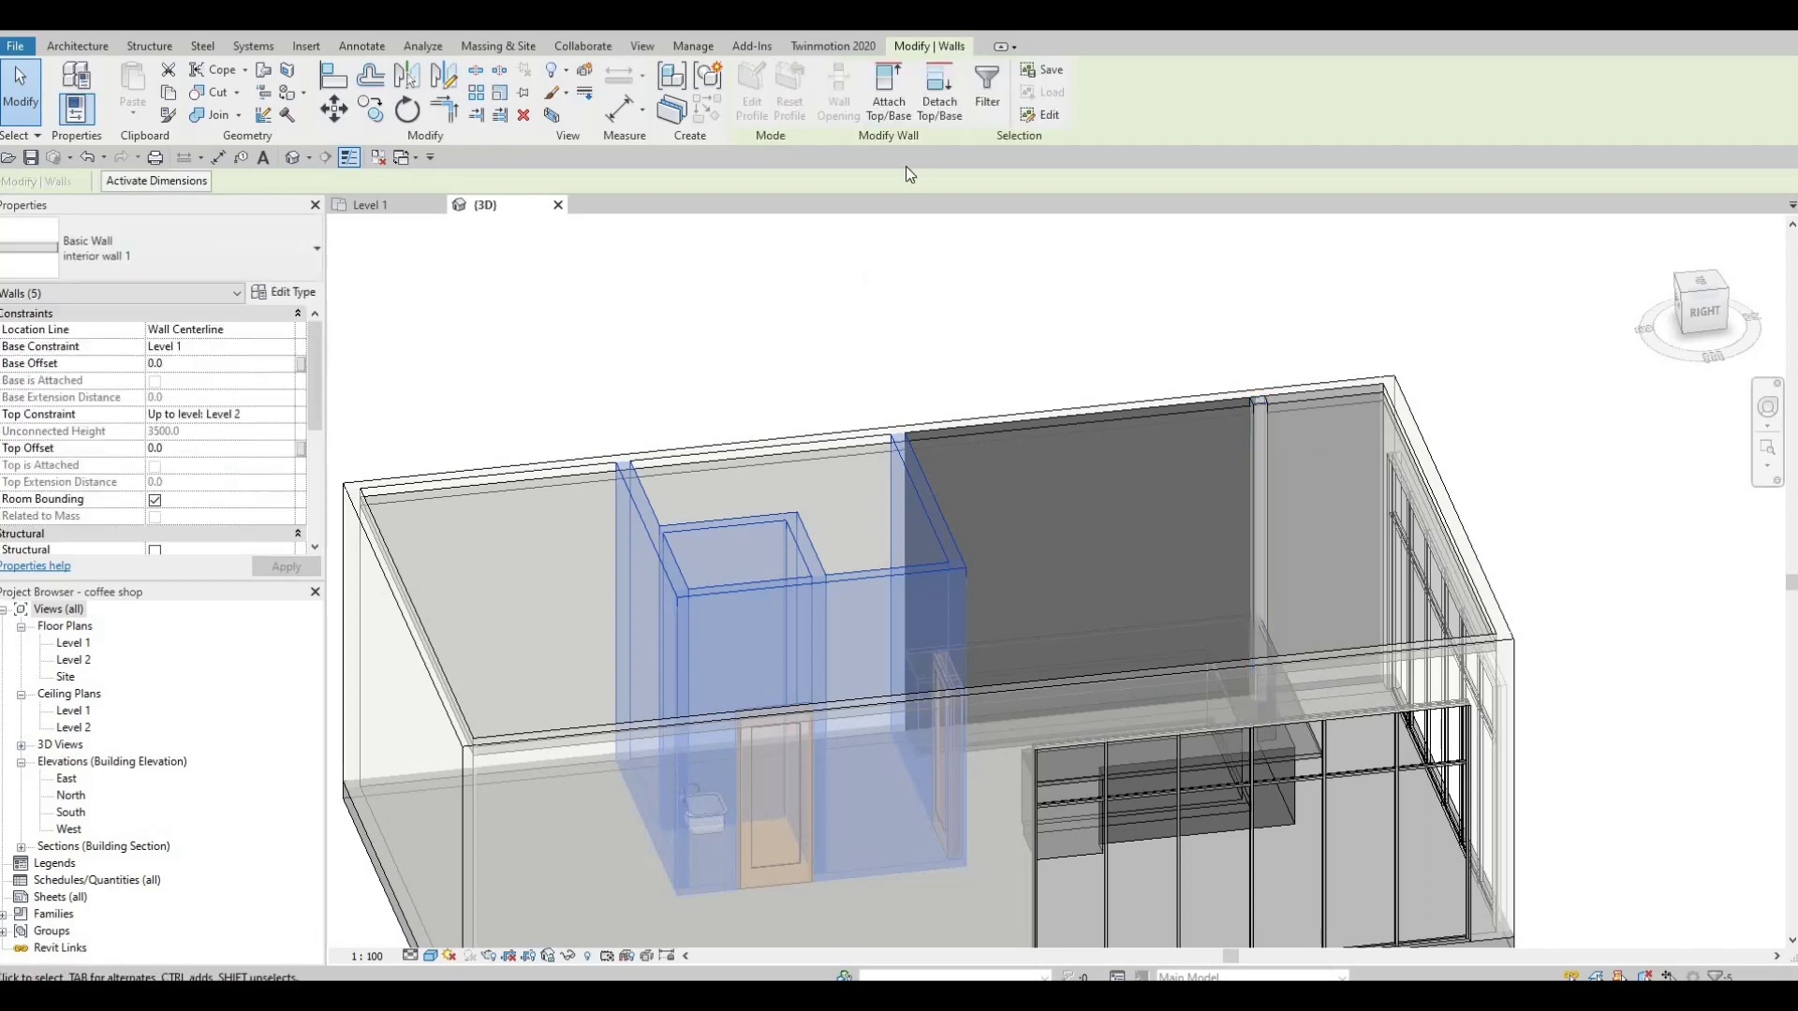
{"action": "left_click", "coordinate": [890, 104]}
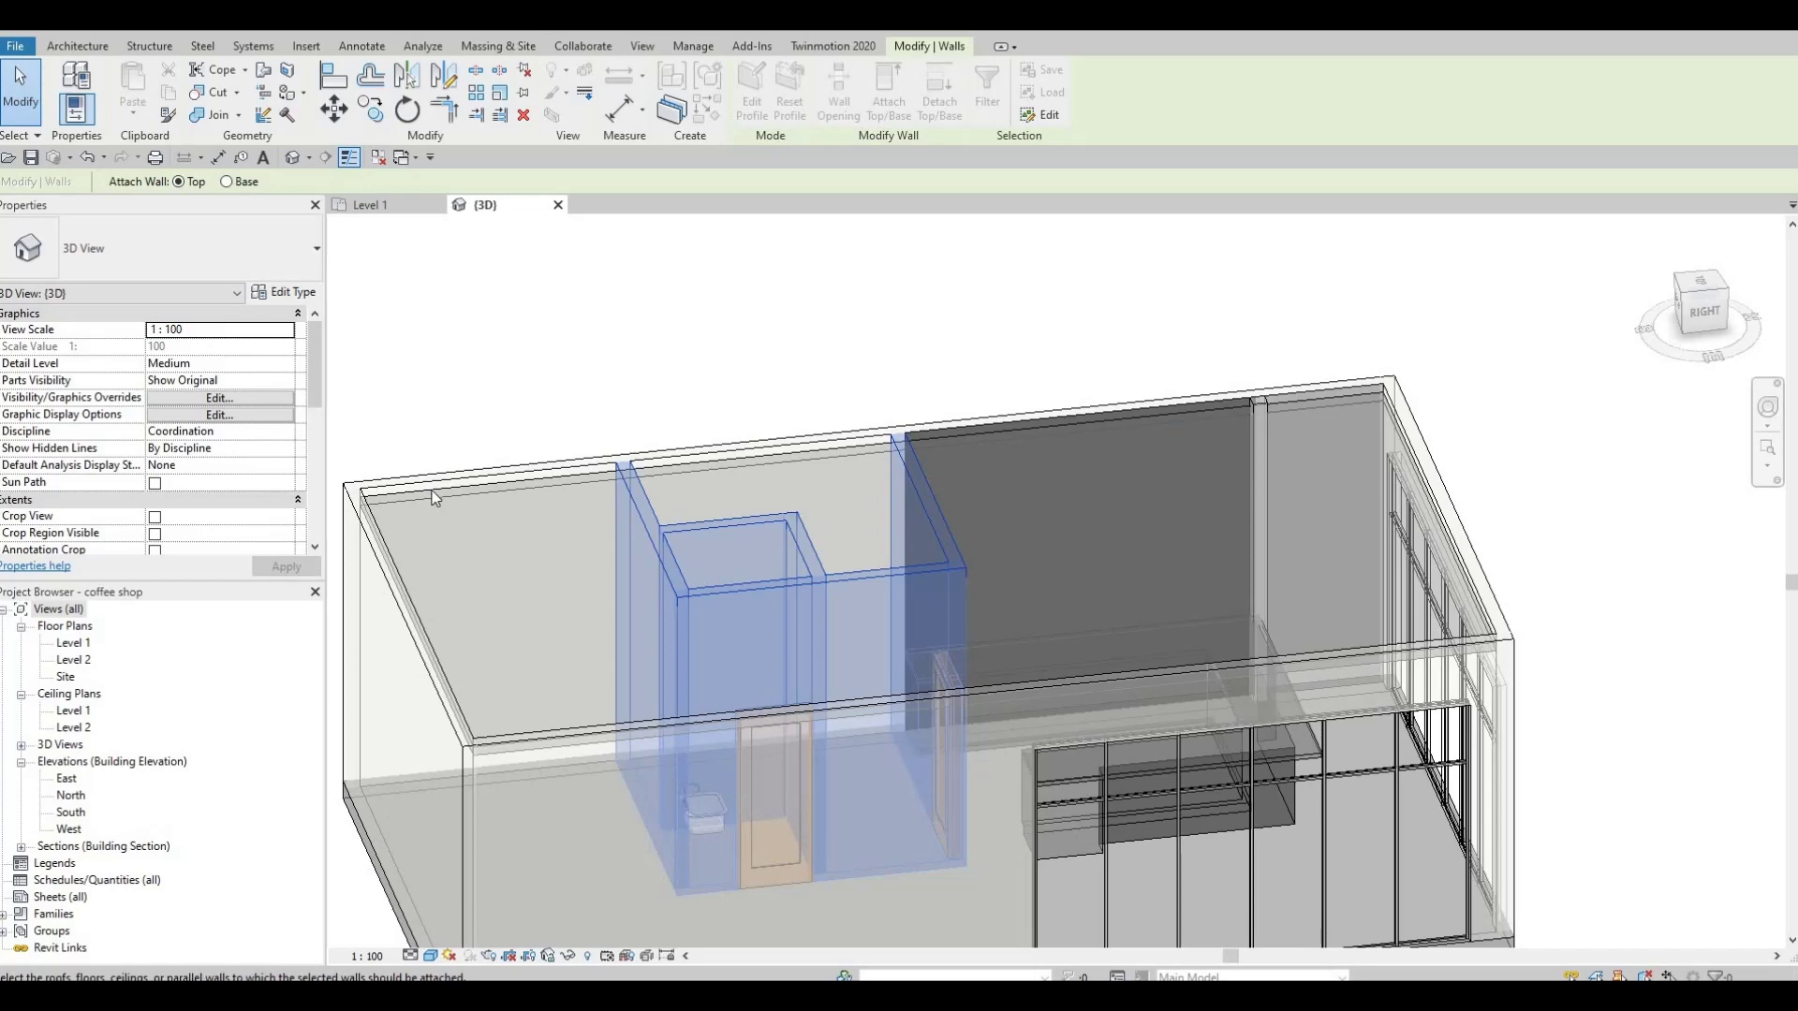
{"action": "left_click", "coordinate": [530, 517]}
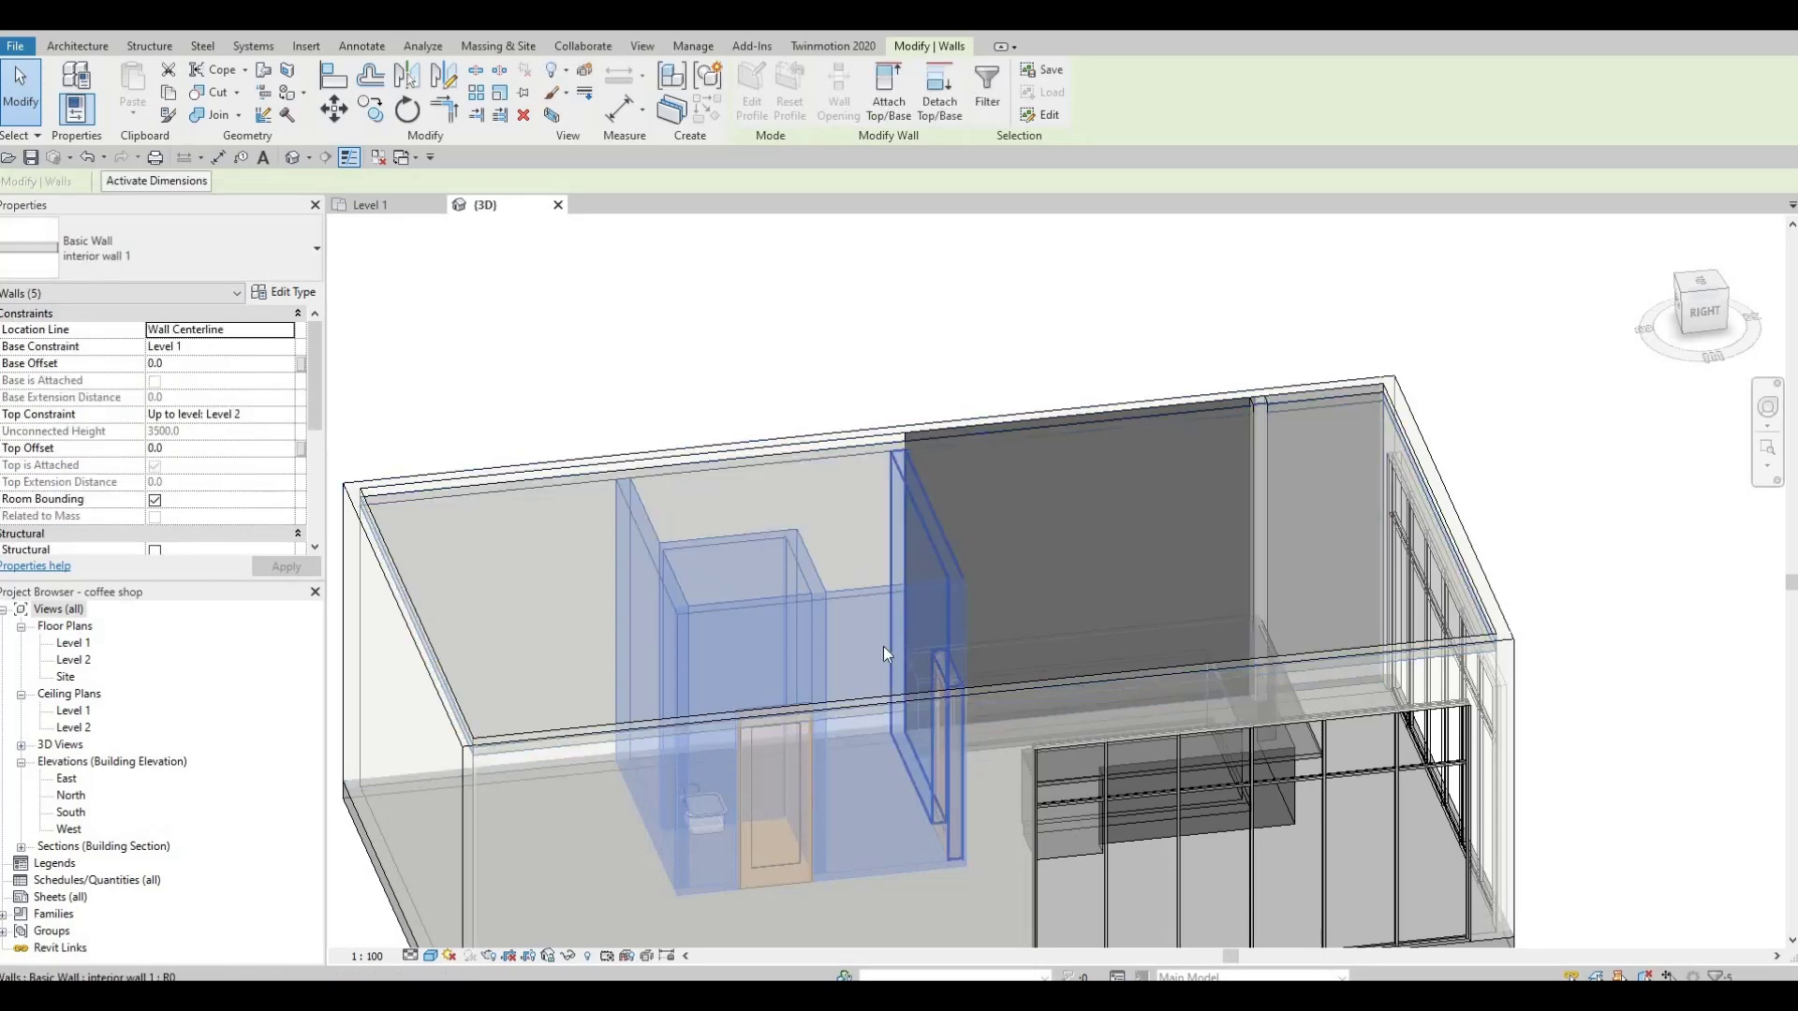
Shorten the vertical cornice wall sweep on the exterior wall from its upper end down to the roof's underside
{"action": "middle_click_drag", "start_coordinate": [1031, 553], "coordinate": [1047, 395], "text": "shift"}
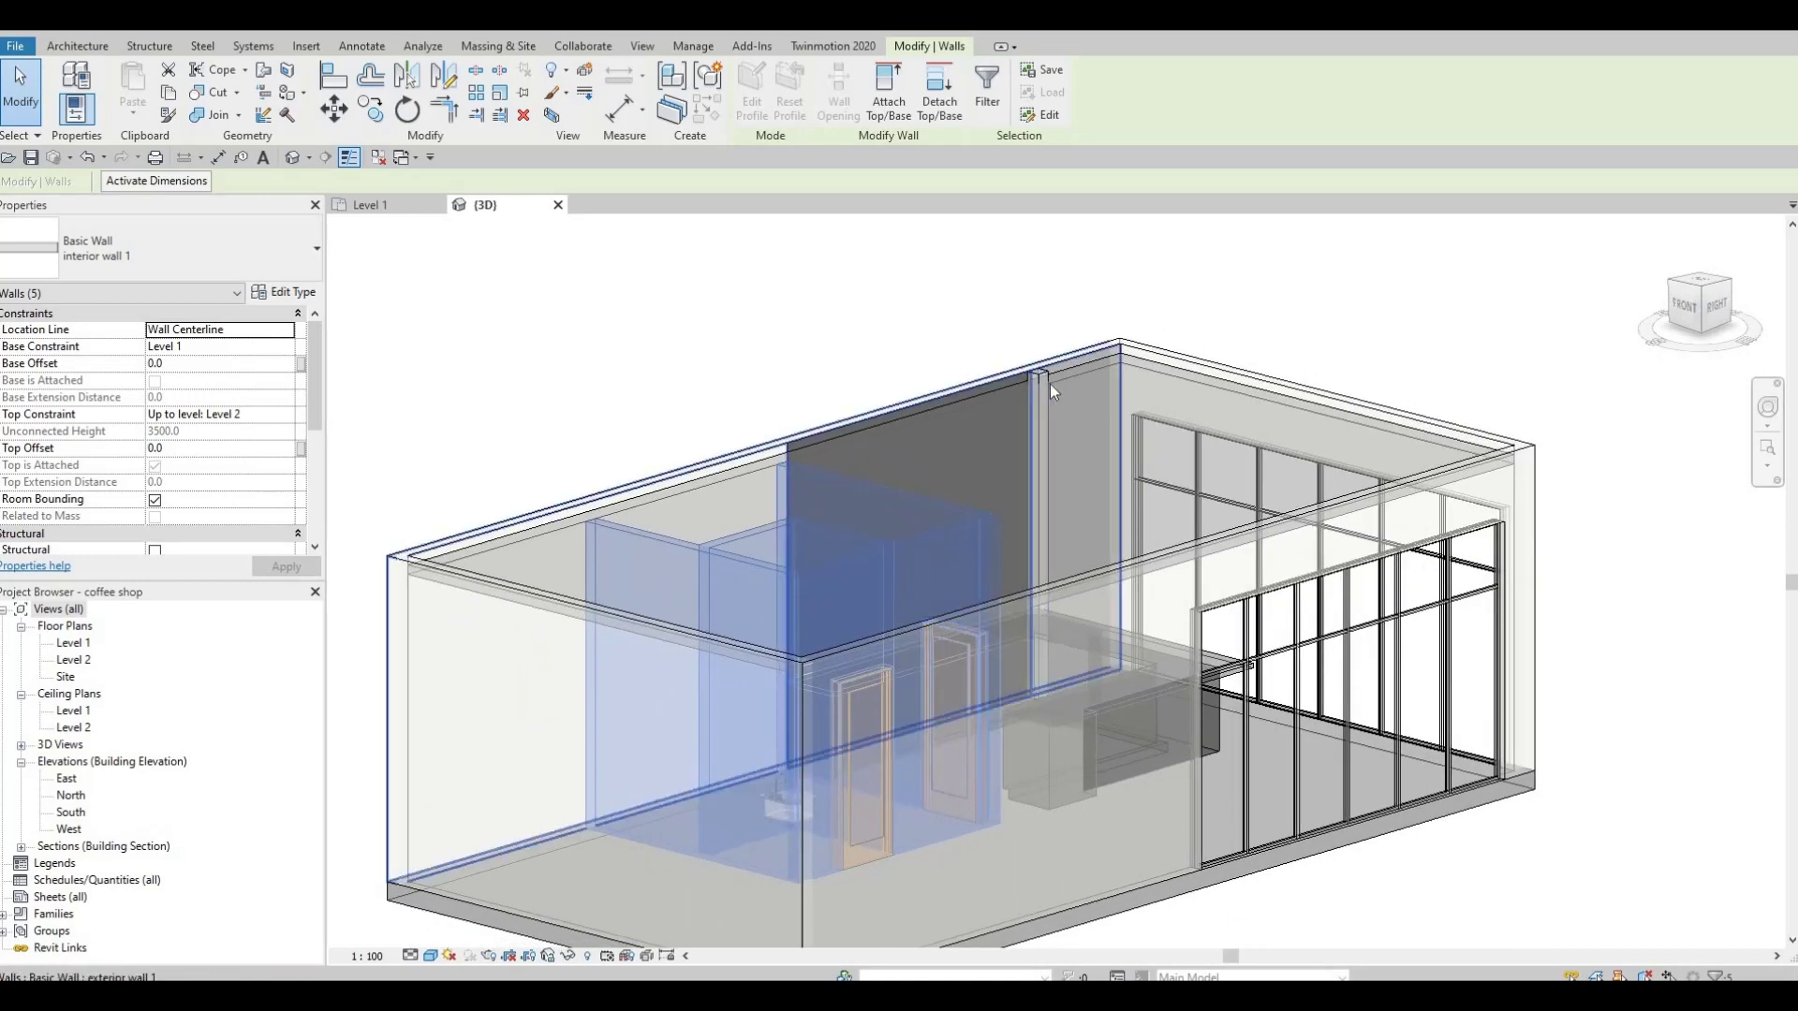
{"action": "scroll", "coordinate": [1046, 388], "scroll_direction": "up", "scroll_amount": 6}
{"action": "left_click", "coordinate": [1034, 361]}
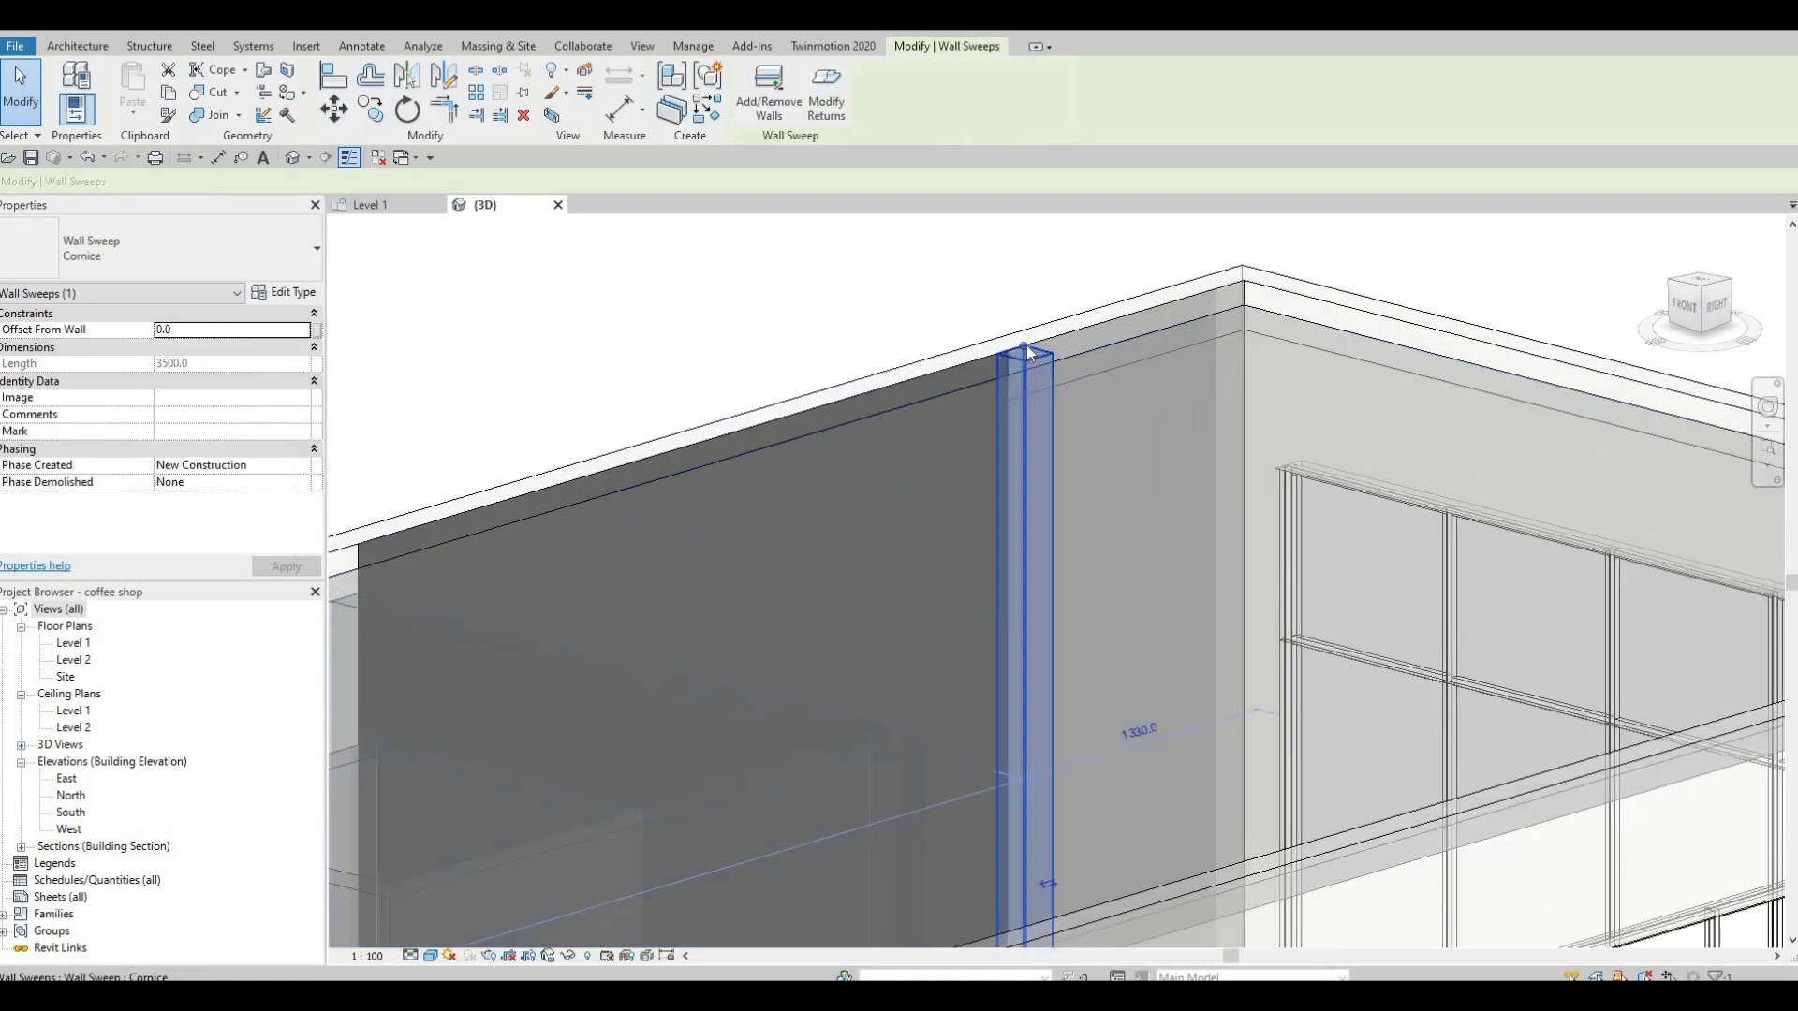
{"action": "left_click_drag", "start_coordinate": [1027, 362], "coordinate": [1032, 402]}
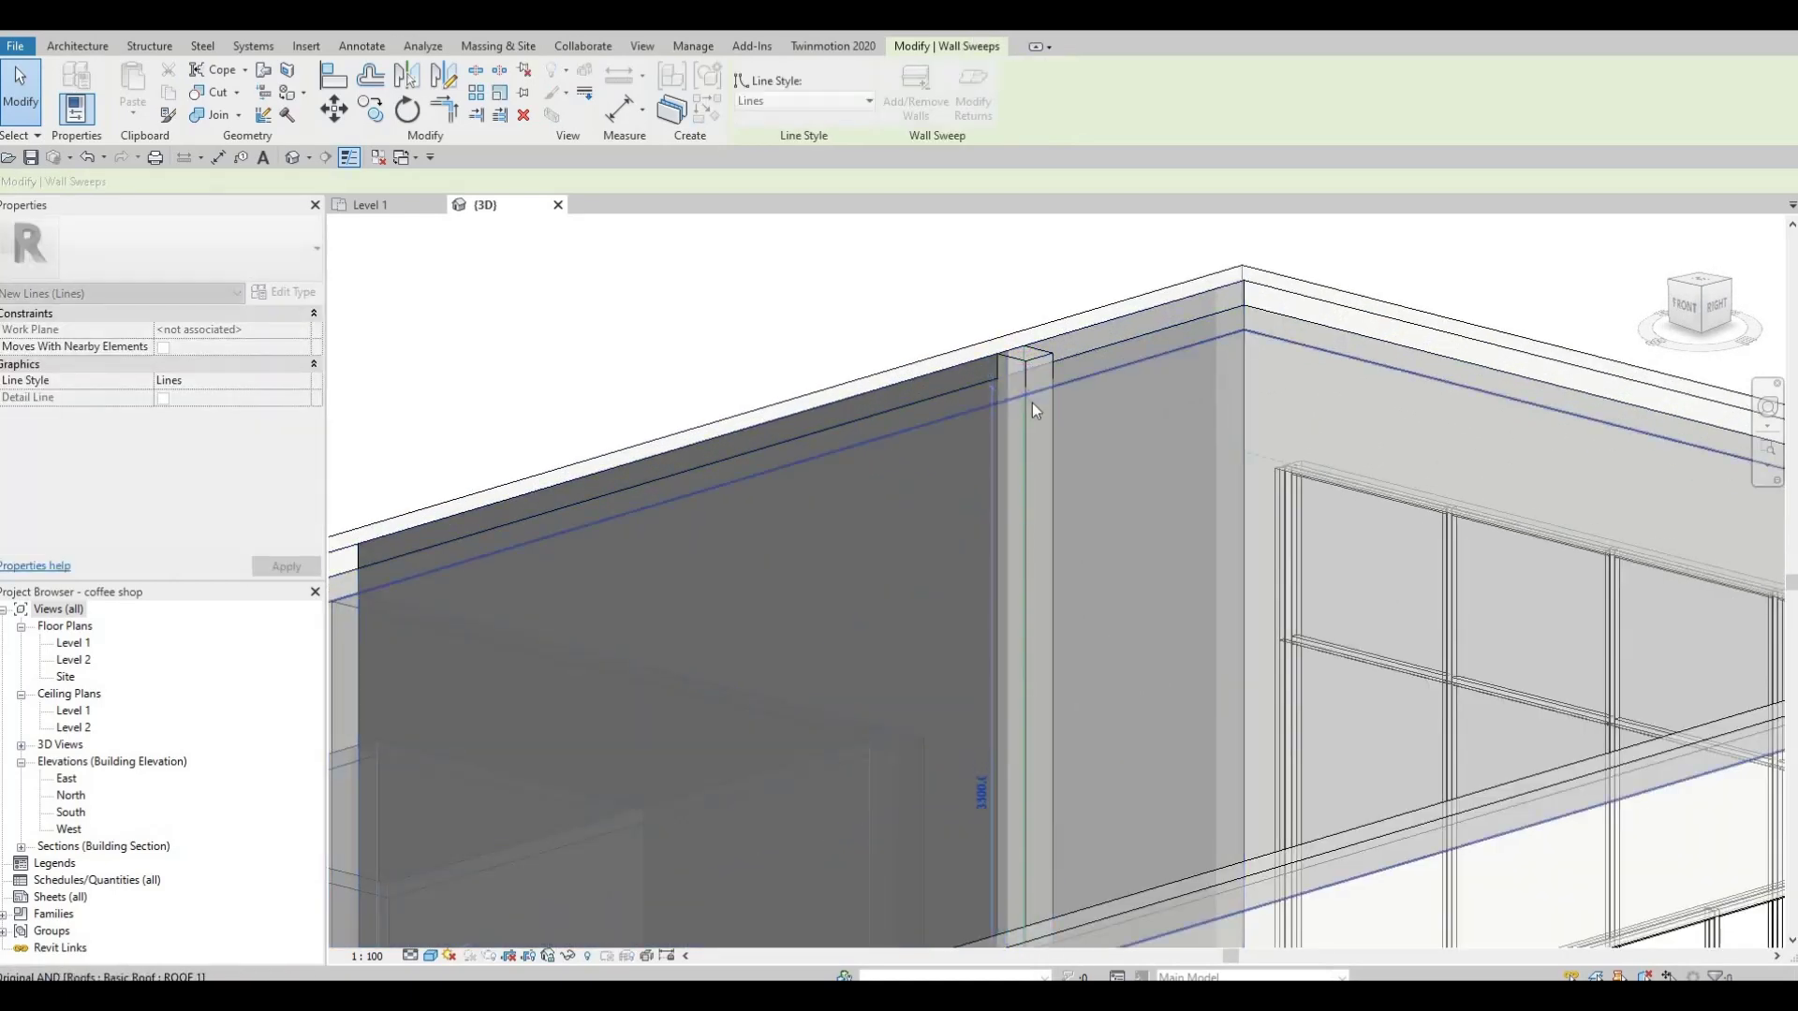
{"action": "key", "text": "Escape"}
Examine in the 3D view how the tops of the interior walls meet the underside of the roof
{"action": "middle_click_drag", "start_coordinate": [898, 514], "coordinate": [847, 576], "text": "shift"}
{"action": "scroll", "coordinate": [813, 449], "scroll_direction": "down", "scroll_amount": 5}
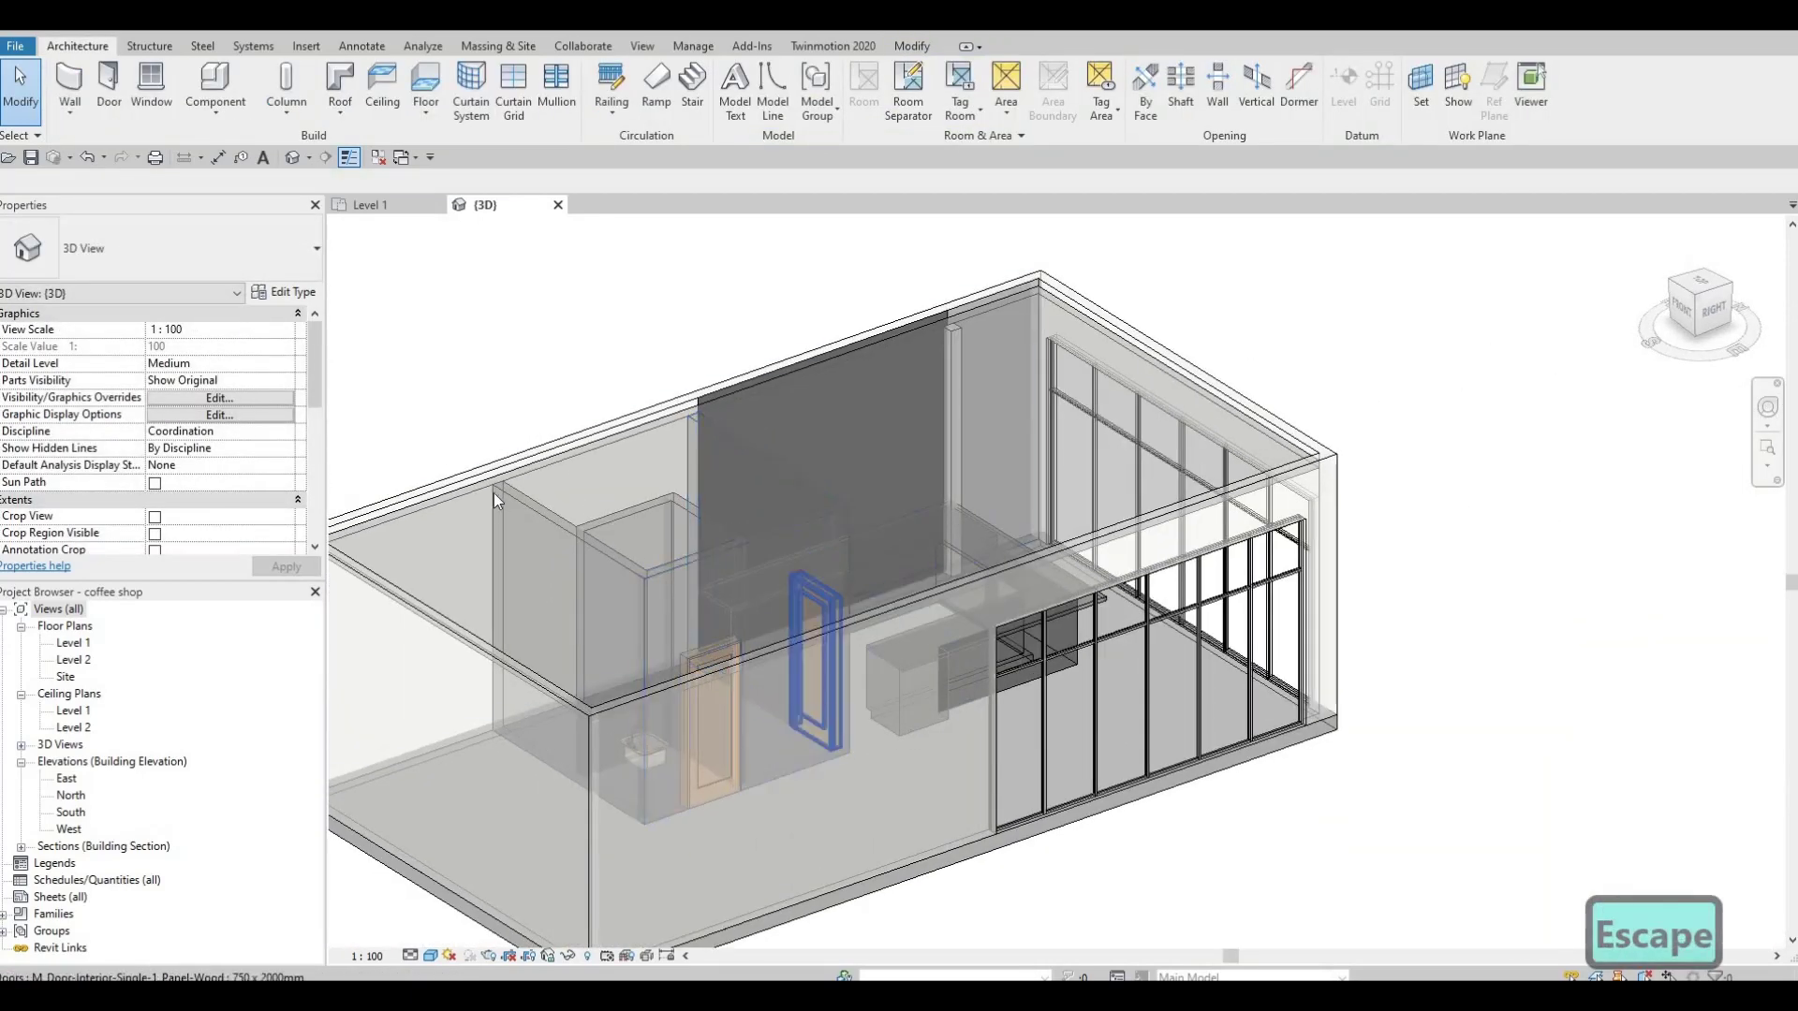
{"action": "scroll", "coordinate": [582, 476], "scroll_direction": "up", "scroll_amount": 5}
{"action": "scroll", "coordinate": [527, 467], "scroll_direction": "down", "scroll_amount": 5}
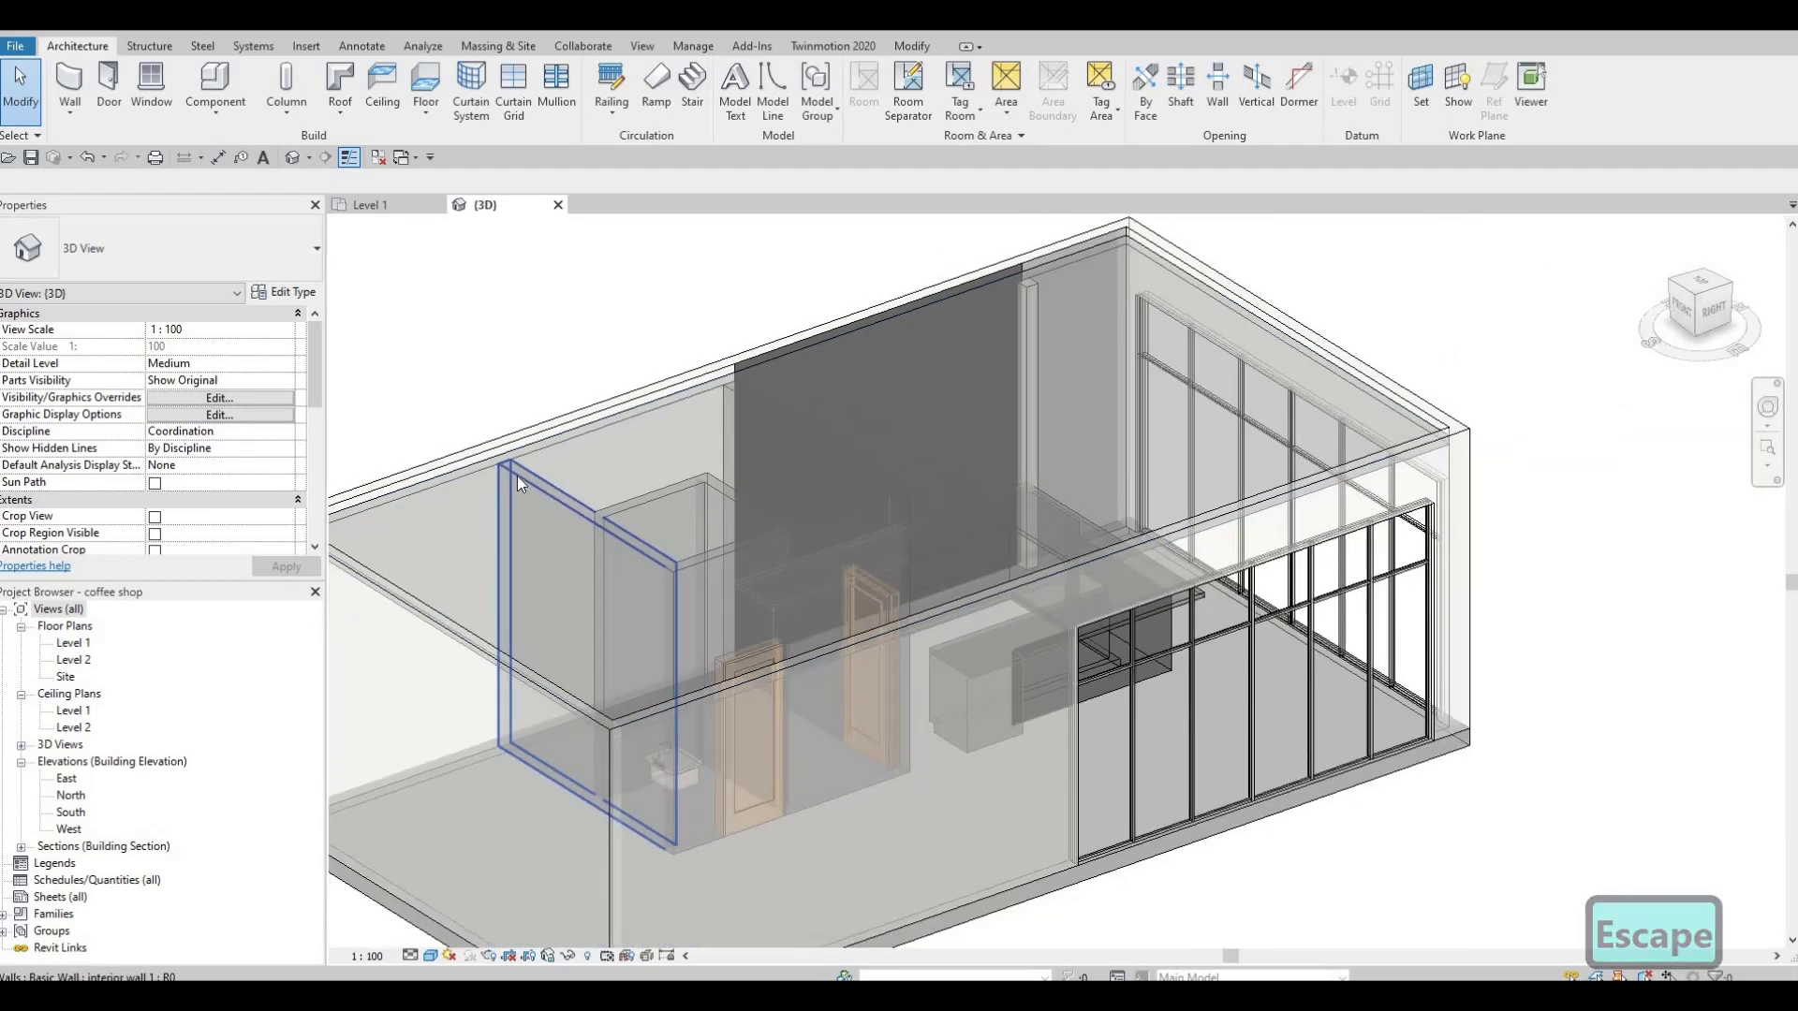
{"action": "scroll", "coordinate": [488, 461], "scroll_direction": "up", "scroll_amount": 2}
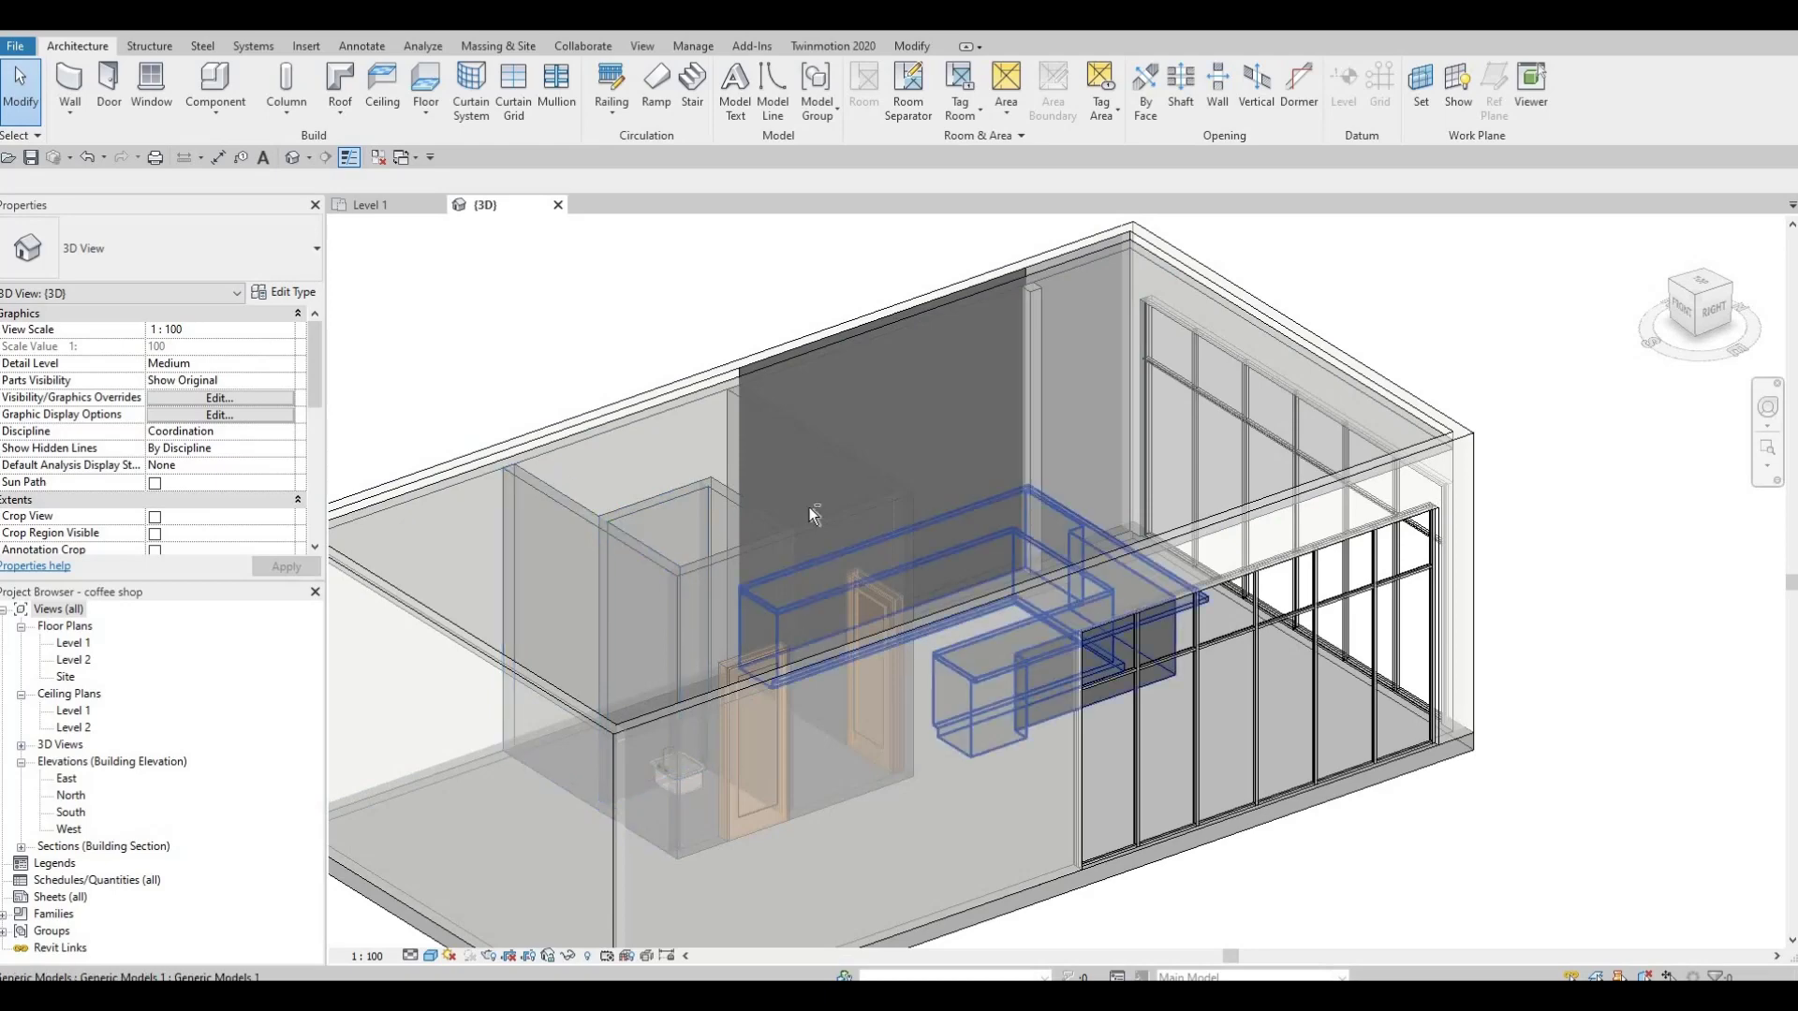
{"action": "middle_click_drag", "start_coordinate": [809, 508], "coordinate": [536, 476], "text": "shift"}
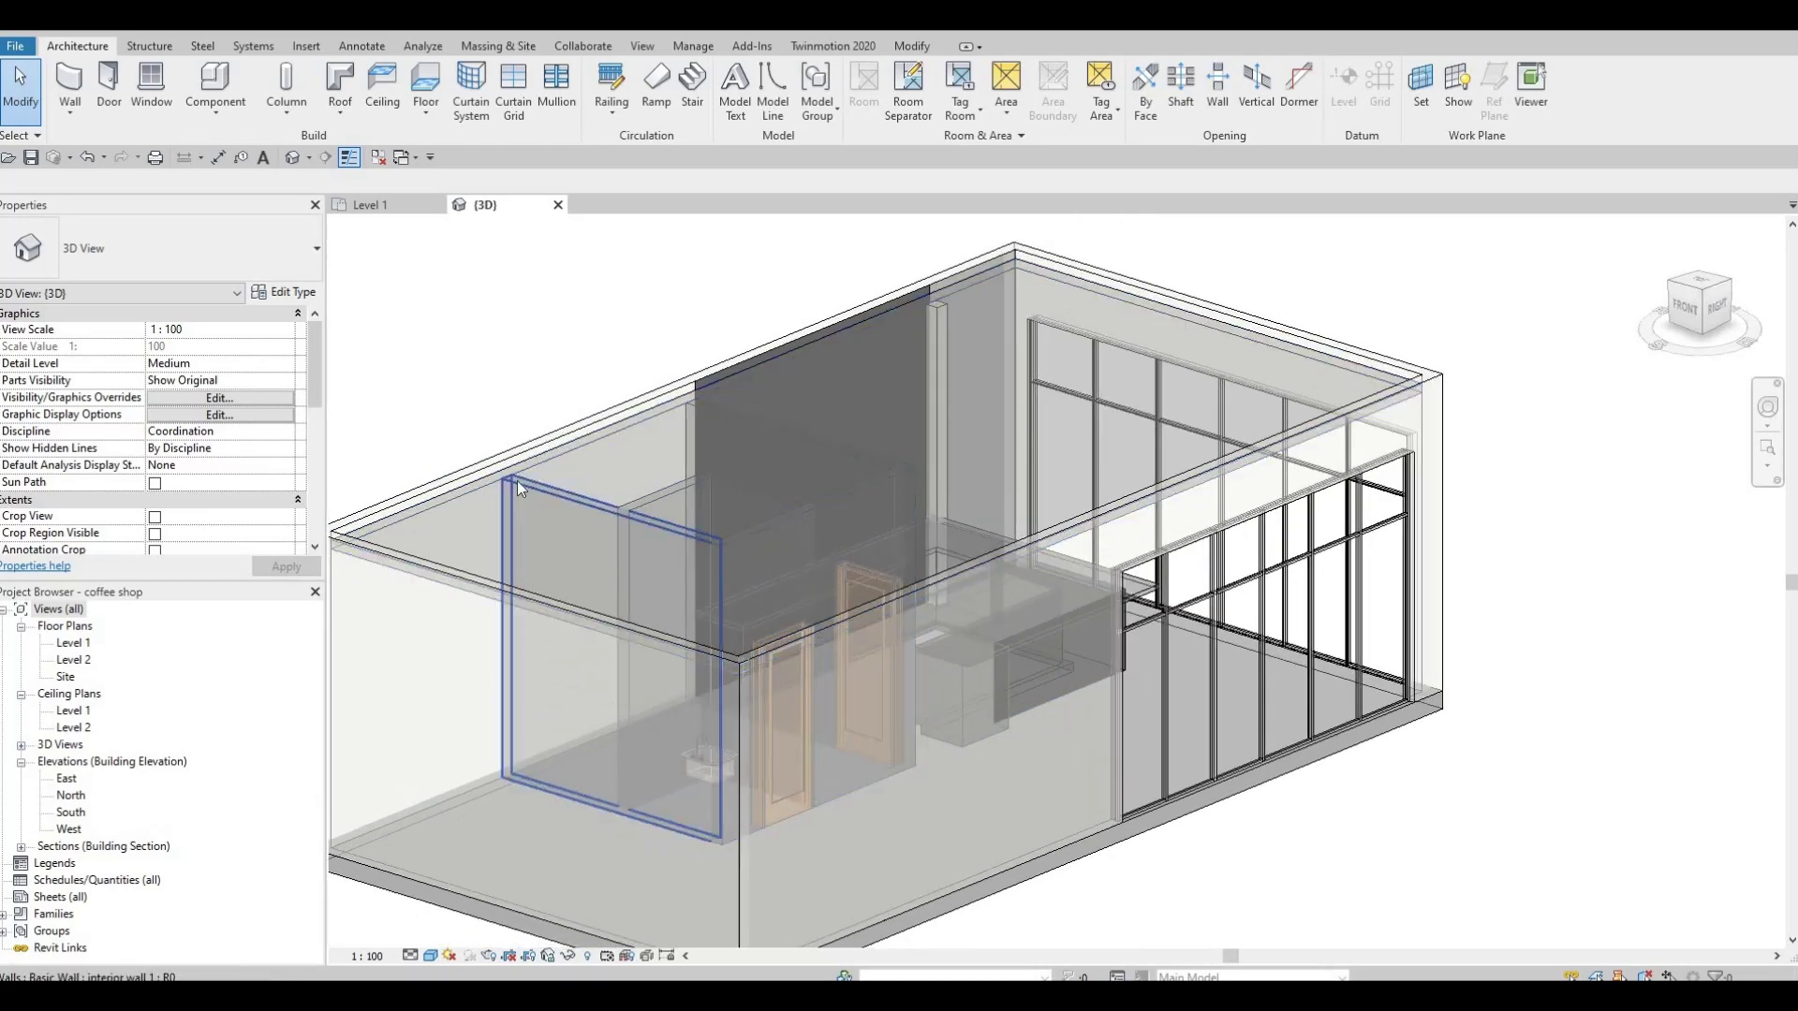
{"action": "scroll", "coordinate": [517, 480], "scroll_direction": "up", "scroll_amount": 5}
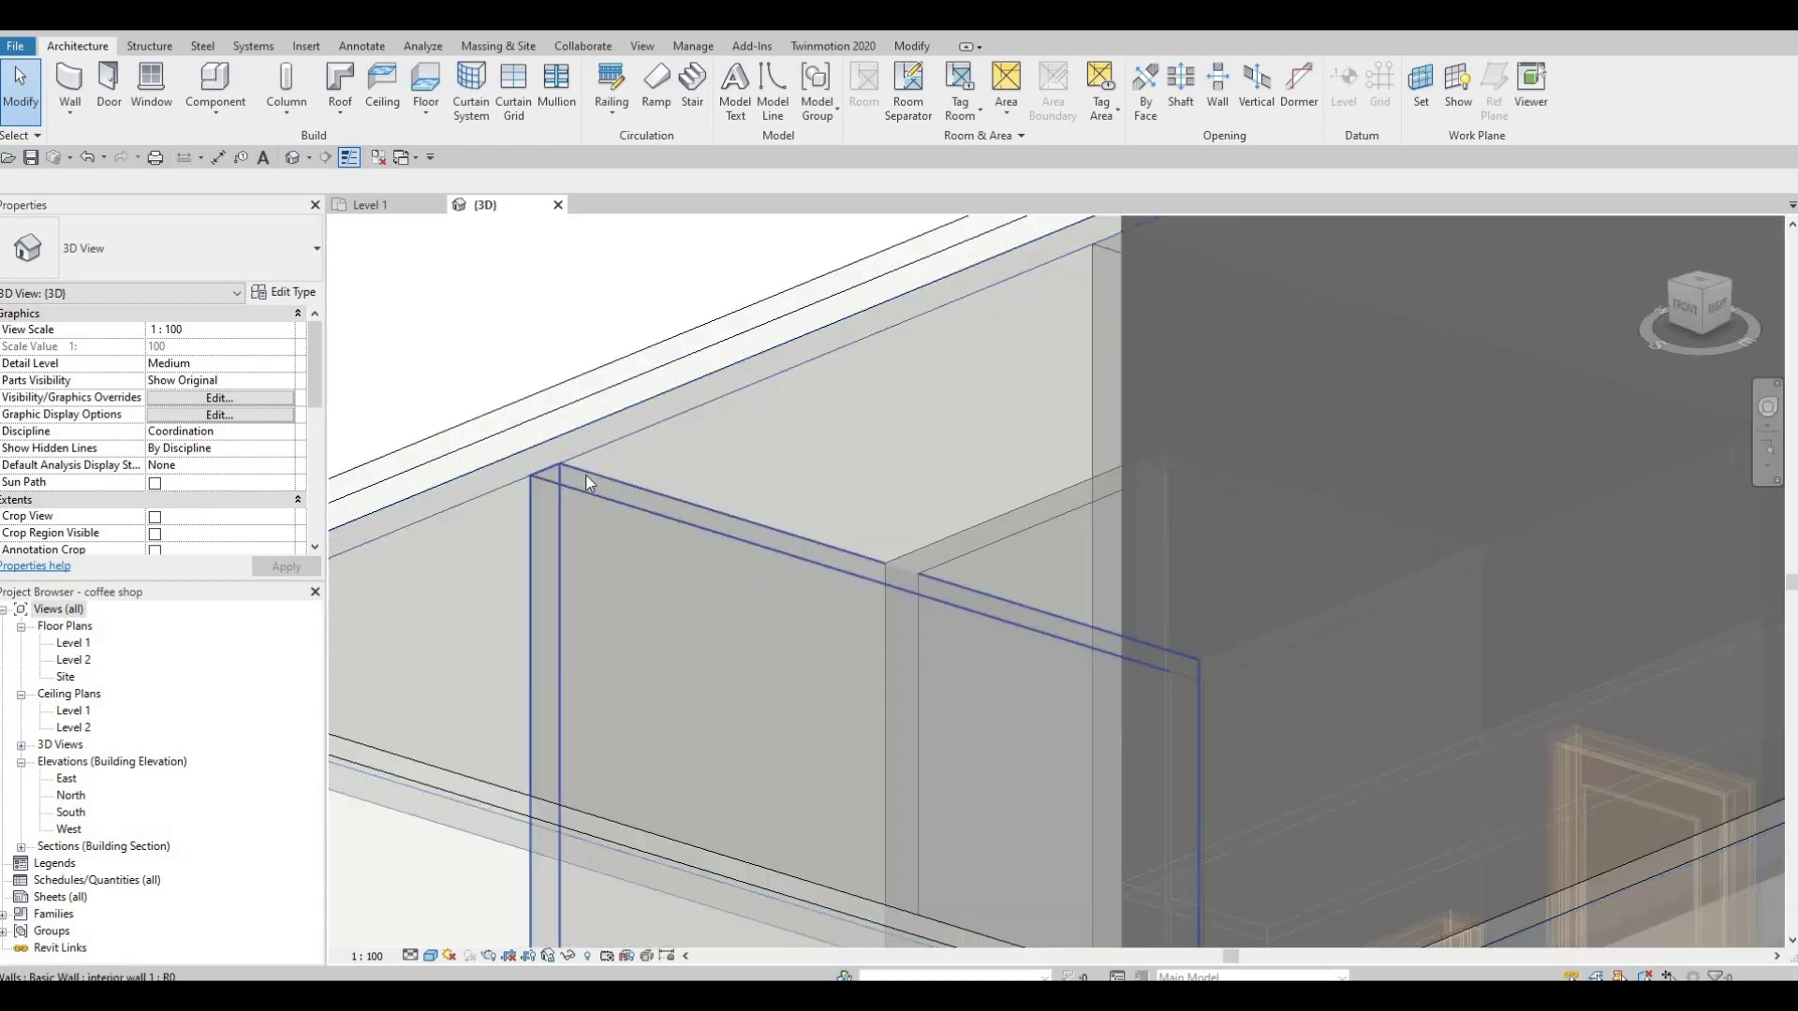
{"action": "scroll", "coordinate": [561, 463], "scroll_direction": "down", "scroll_amount": 3}
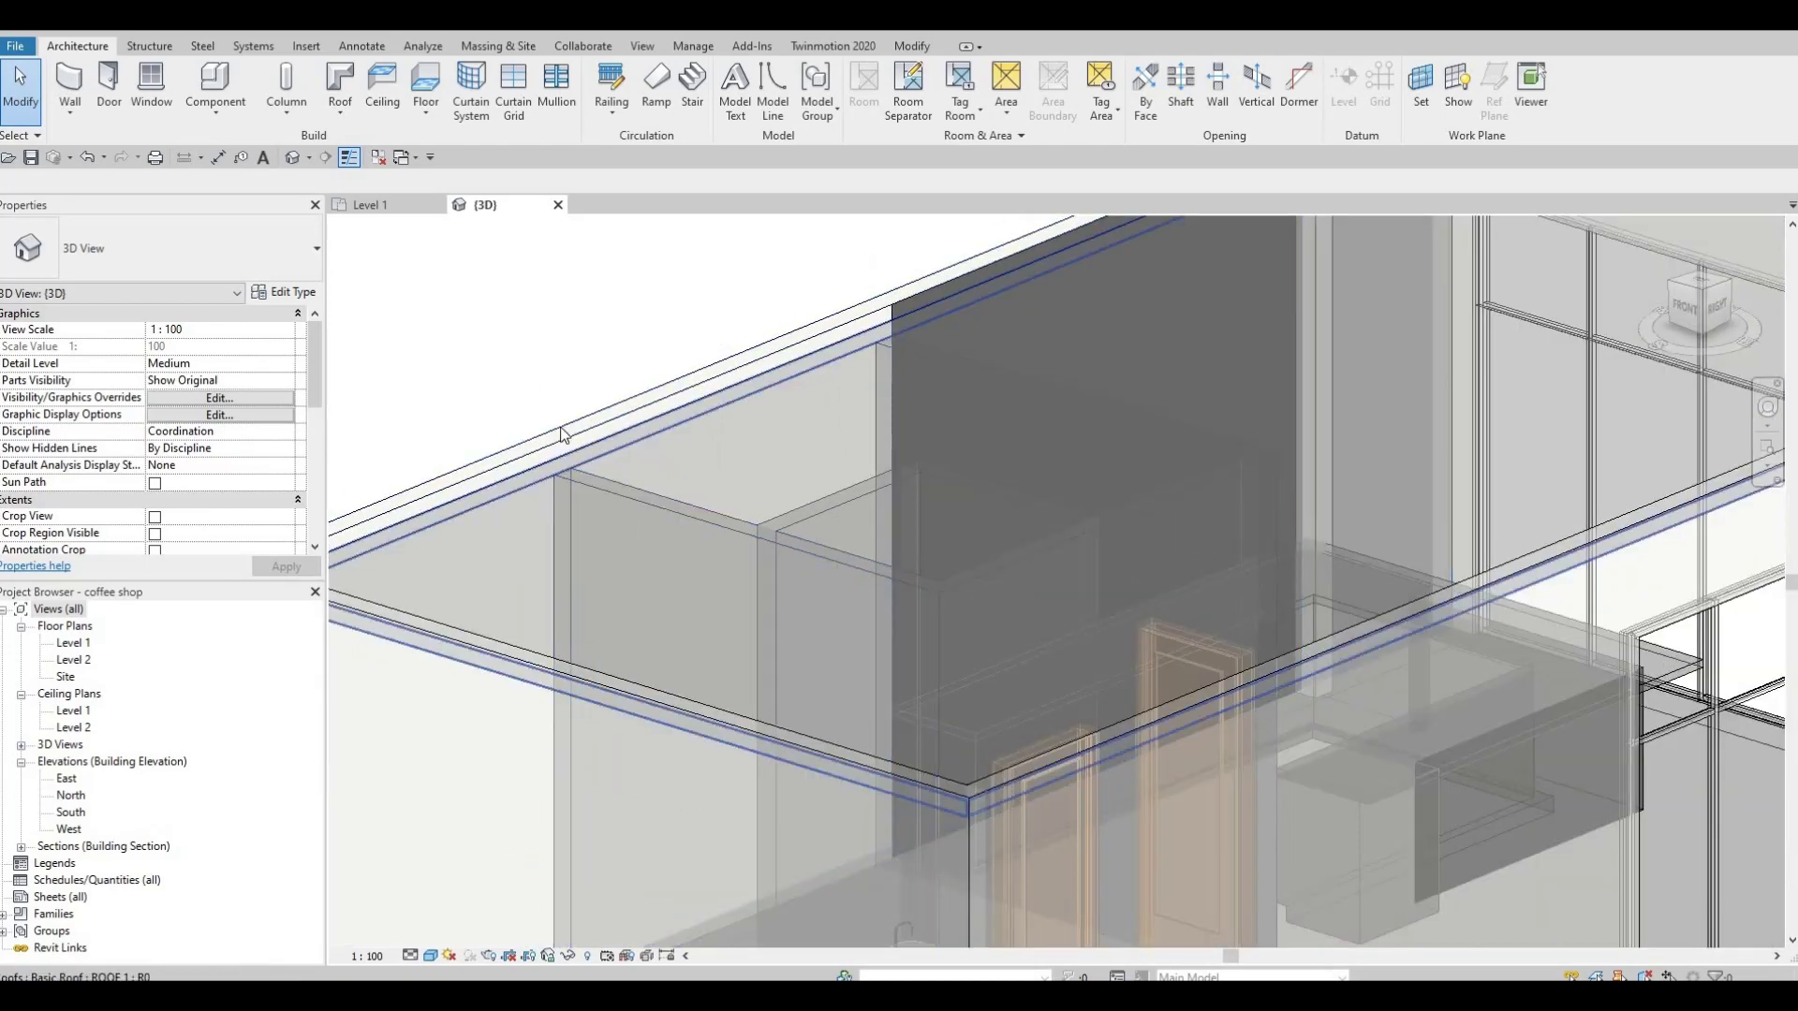
{"action": "scroll", "coordinate": [610, 458], "scroll_direction": "down", "scroll_amount": 4}
{"action": "scroll", "coordinate": [623, 454], "scroll_direction": "up", "scroll_amount": 5}
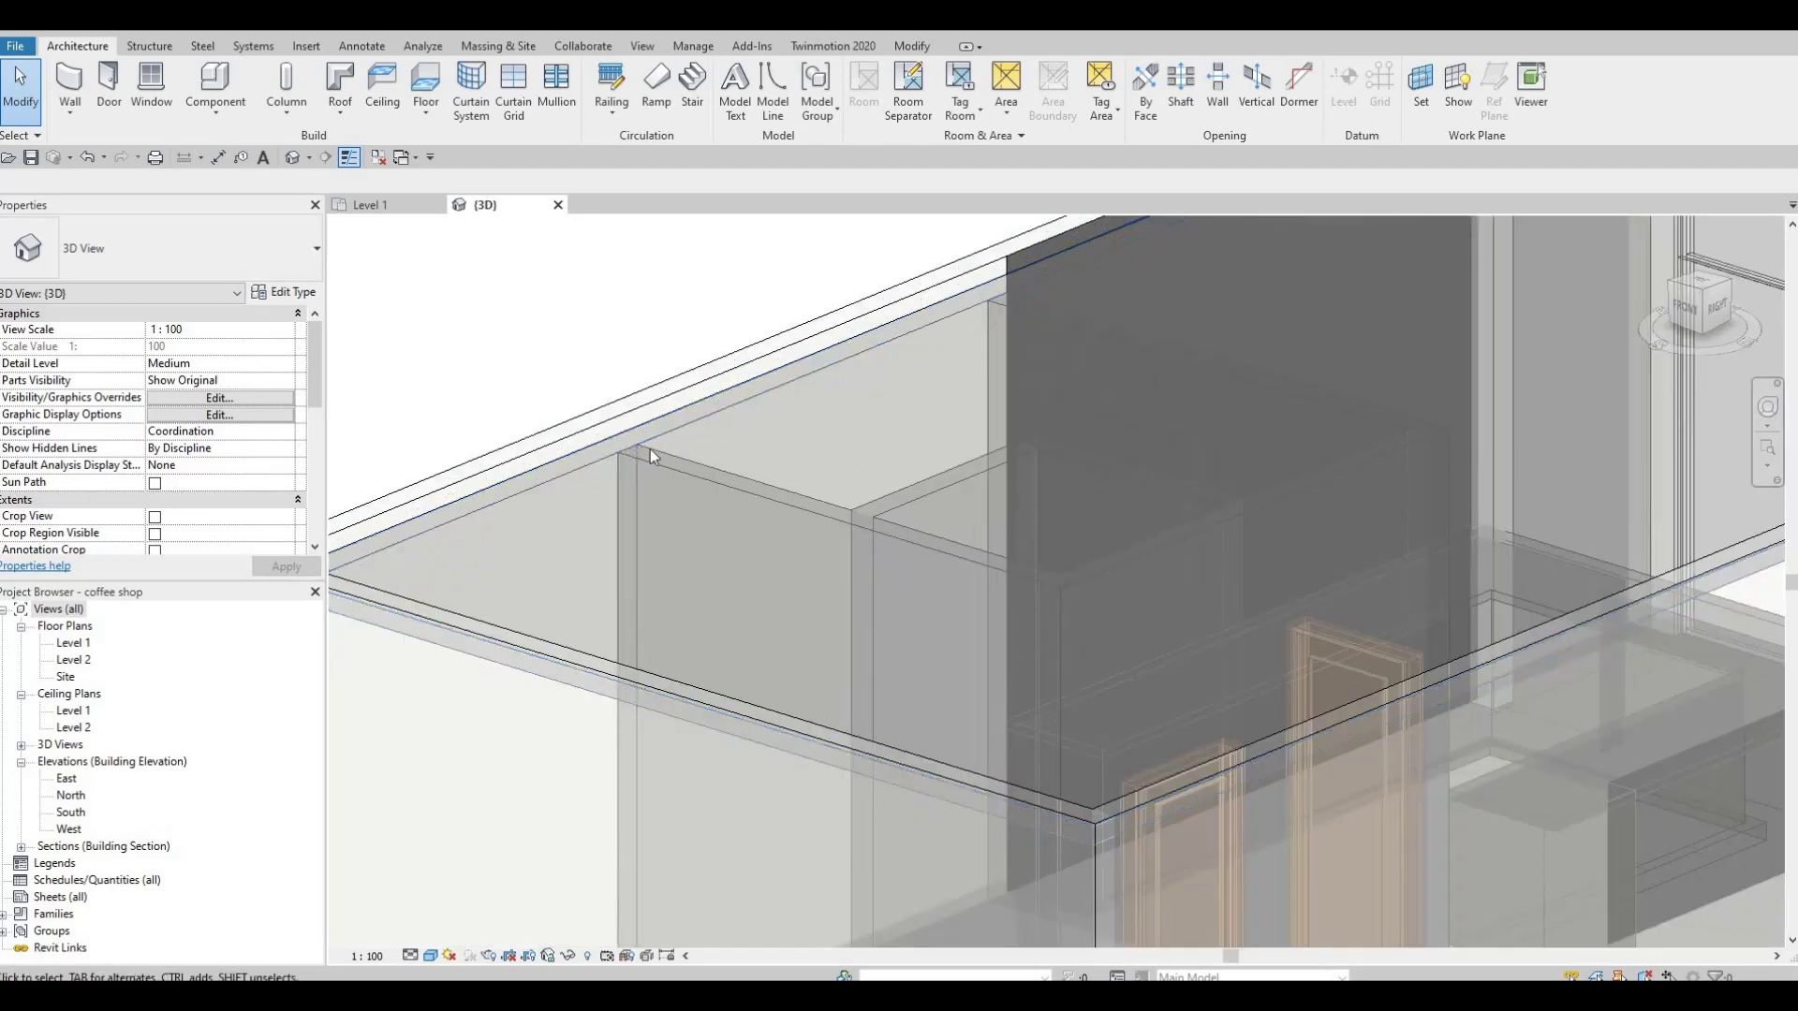
{"action": "scroll", "coordinate": [596, 456], "scroll_direction": "down", "scroll_amount": 2}
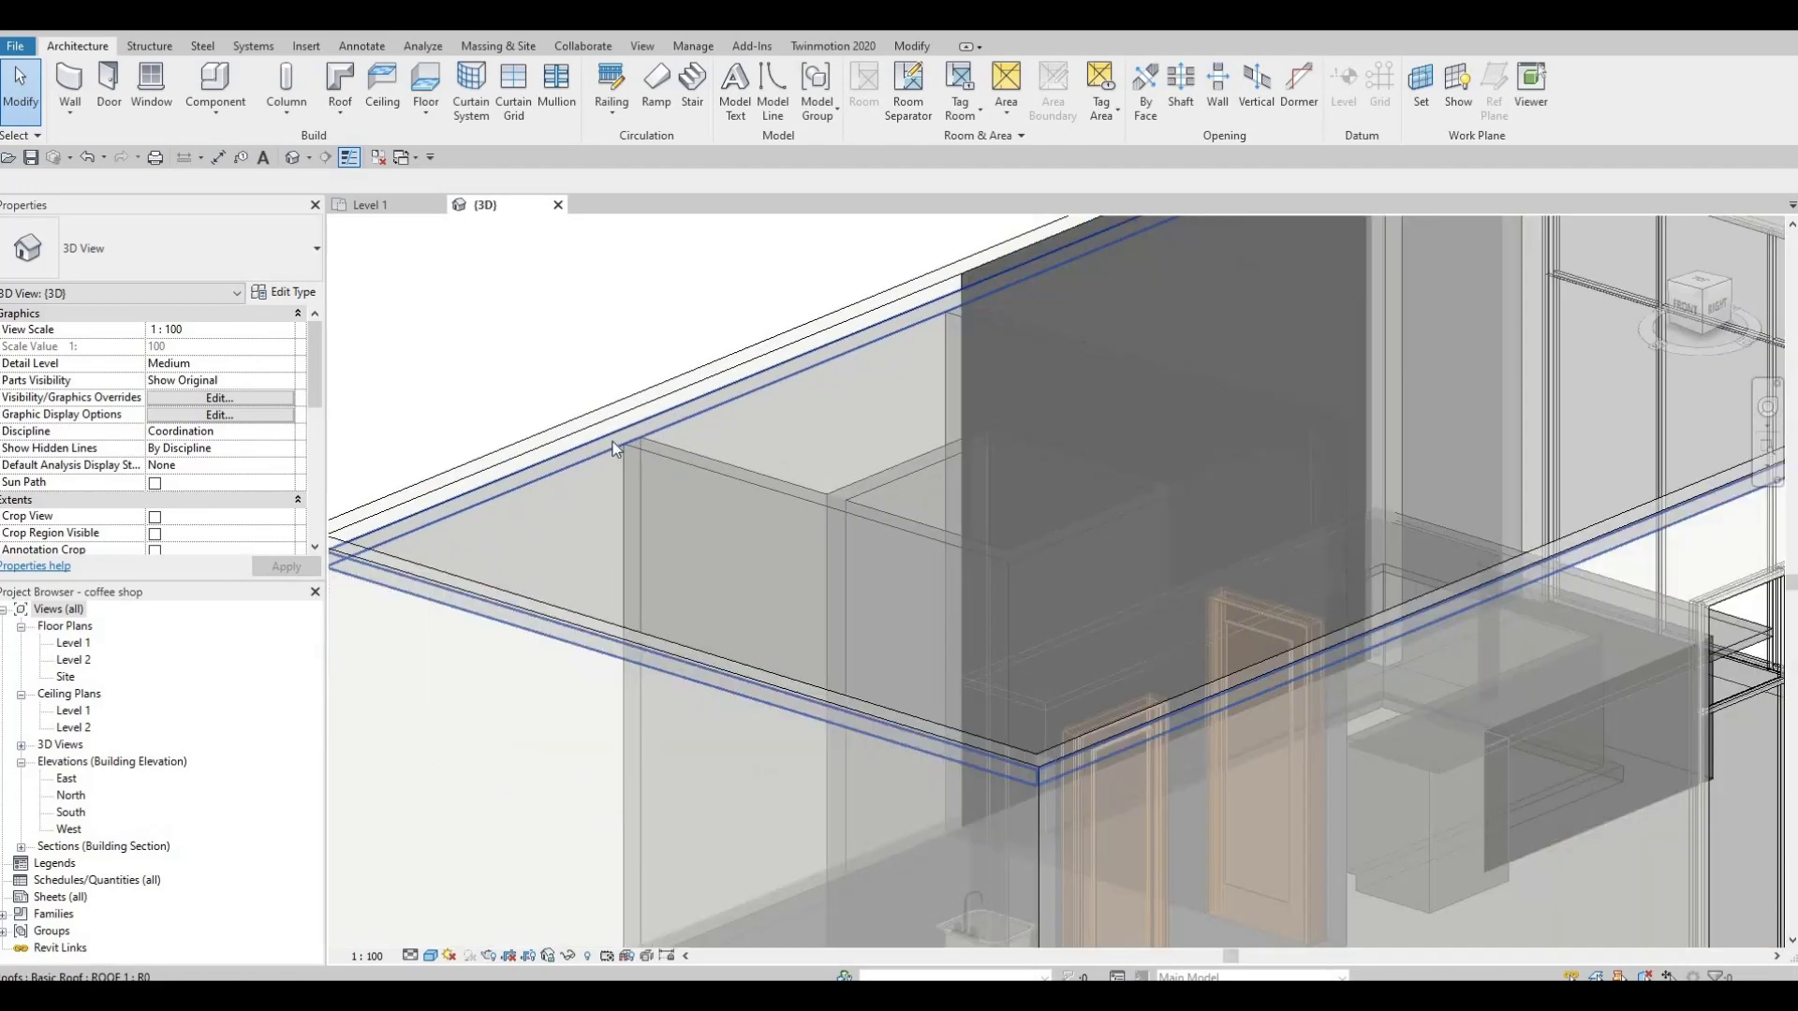
{"action": "scroll", "coordinate": [884, 378], "scroll_direction": "down", "scroll_amount": 4}
Examine the dark area of the exterior wall and the vertical sweep beside it where they meet the roof
{"action": "middle_click_drag", "start_coordinate": [774, 566], "coordinate": [963, 586], "text": "shift"}
{"action": "middle_click_drag", "start_coordinate": [1143, 467], "coordinate": [1246, 397], "text": "shift"}
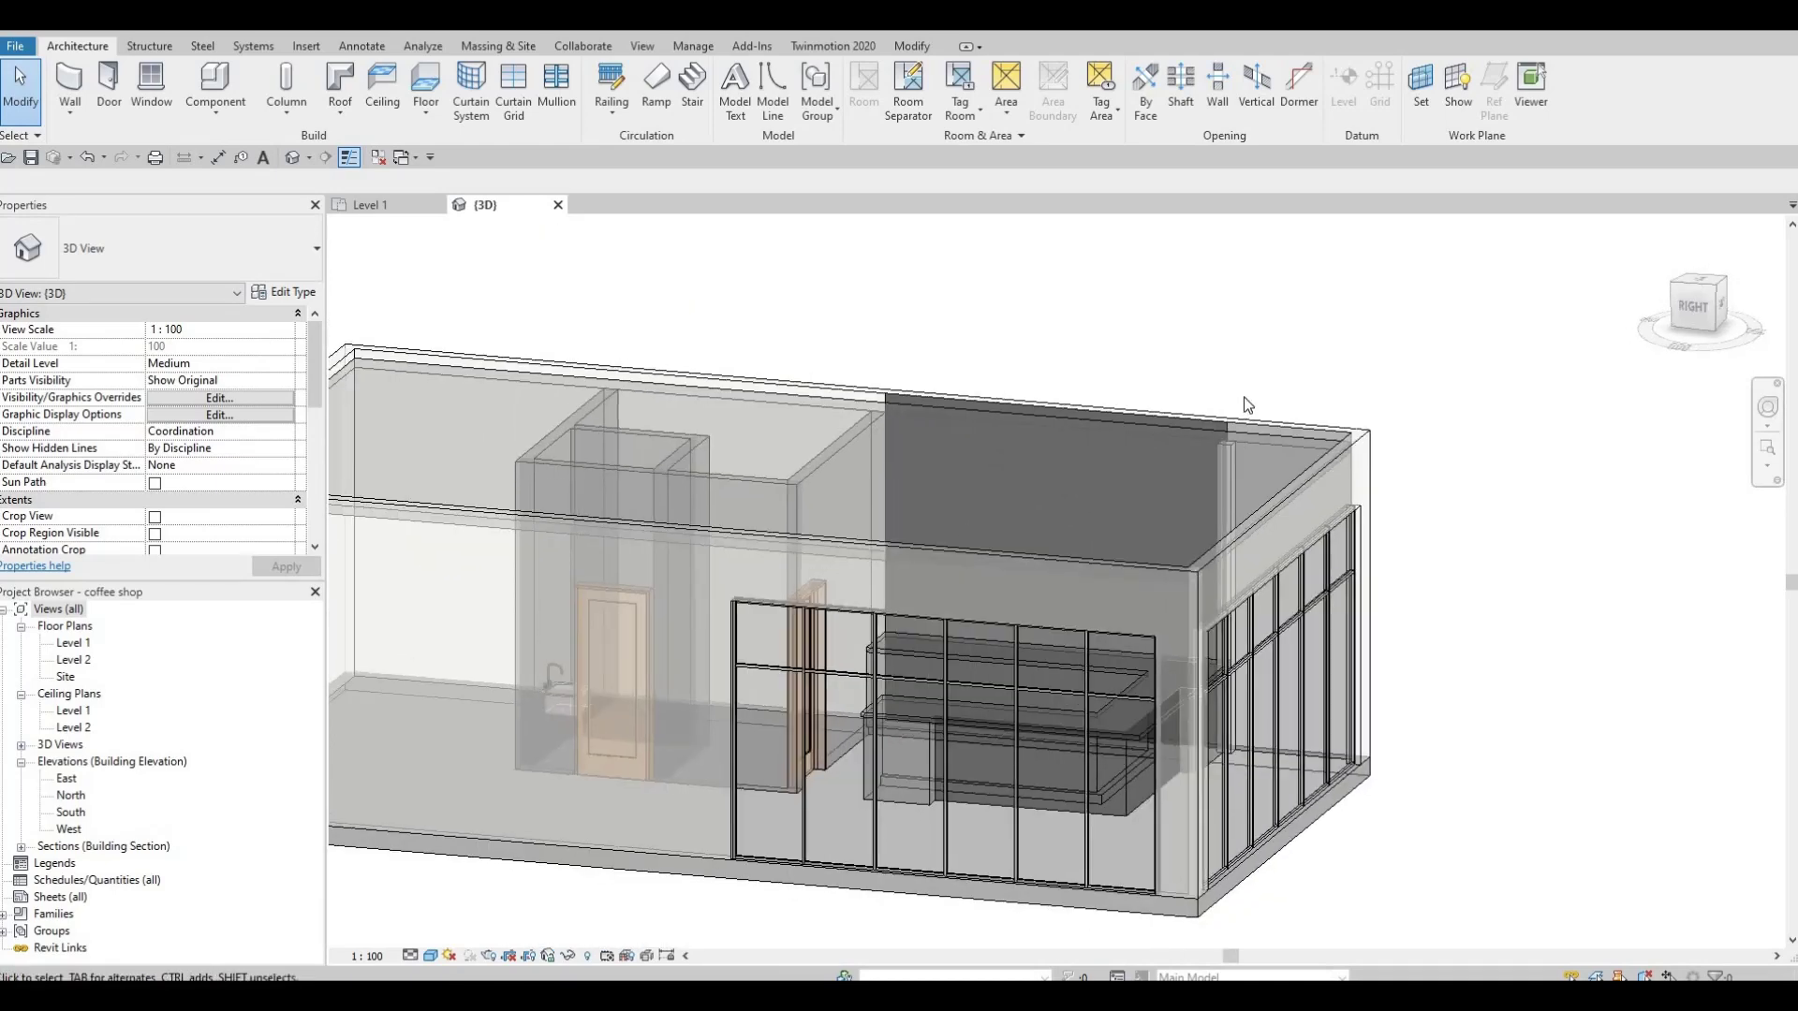
{"action": "scroll", "coordinate": [1249, 382], "scroll_direction": "up", "scroll_amount": 2}
{"action": "left_click", "coordinate": [1084, 385]}
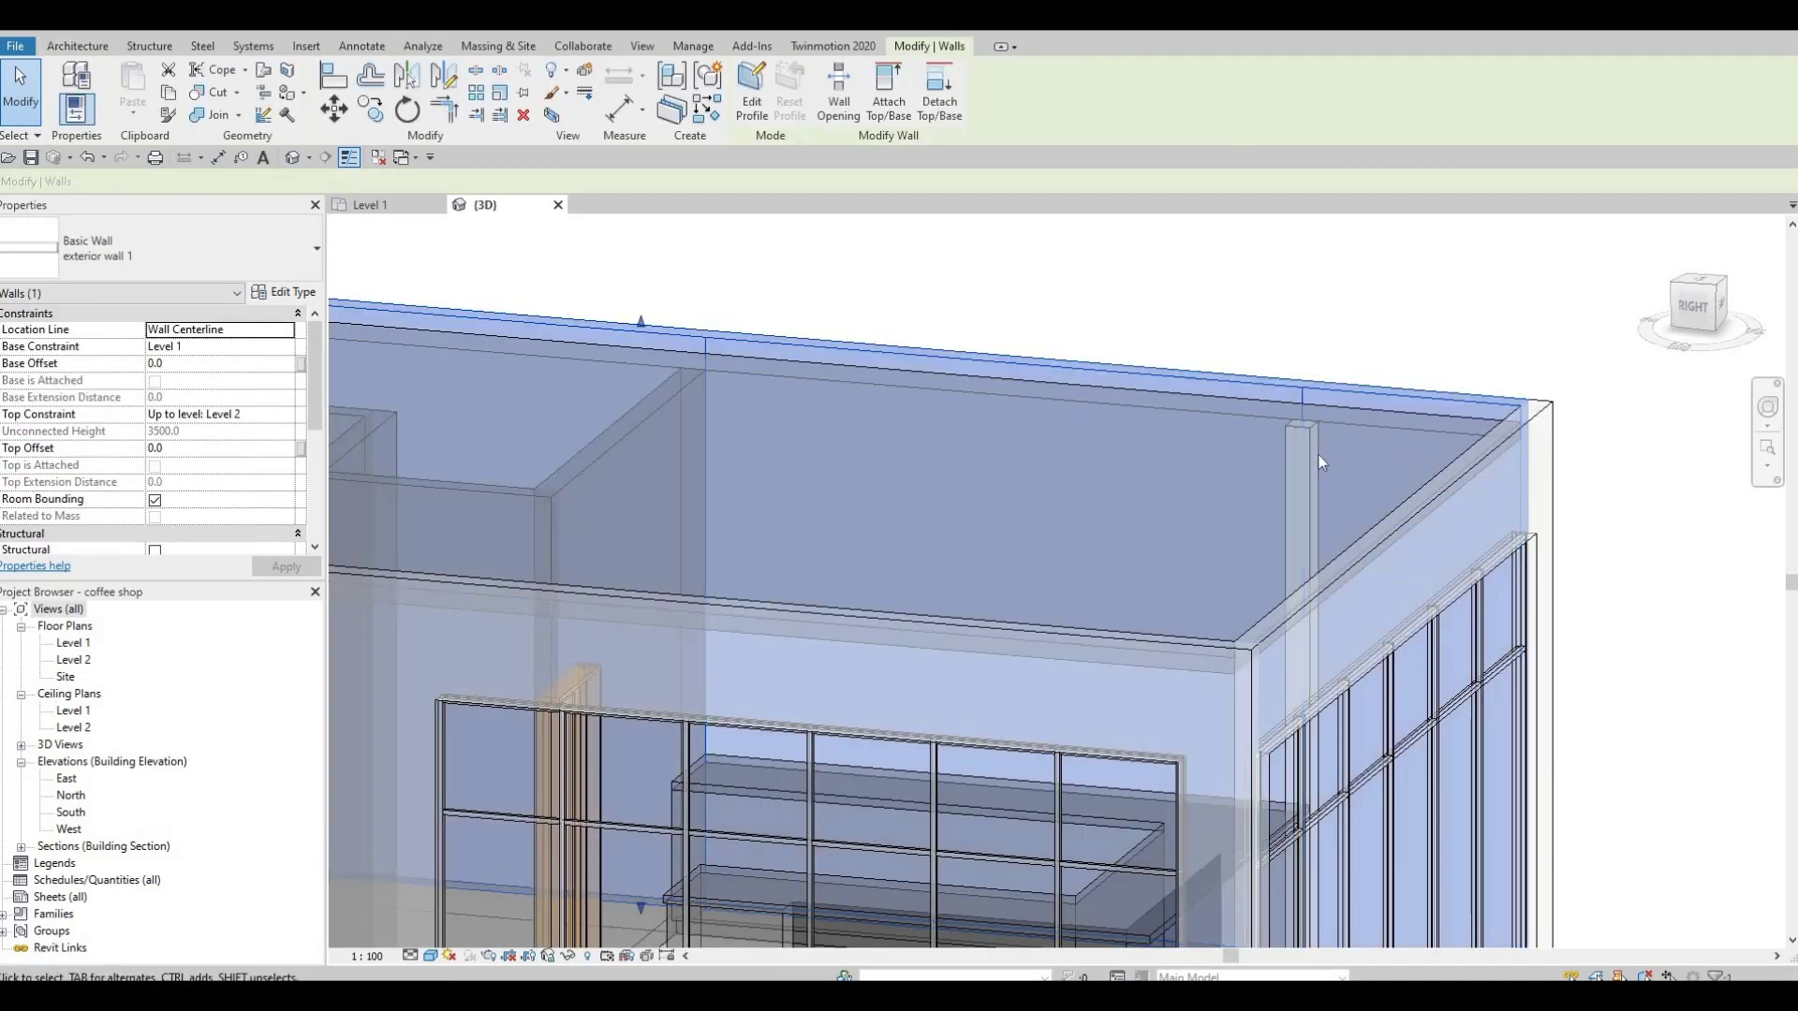
{"action": "scroll", "coordinate": [1084, 385], "scroll_direction": "up", "scroll_amount": 2}
{"action": "key", "text": "Escape"}
{"action": "key", "text": "Escape"}
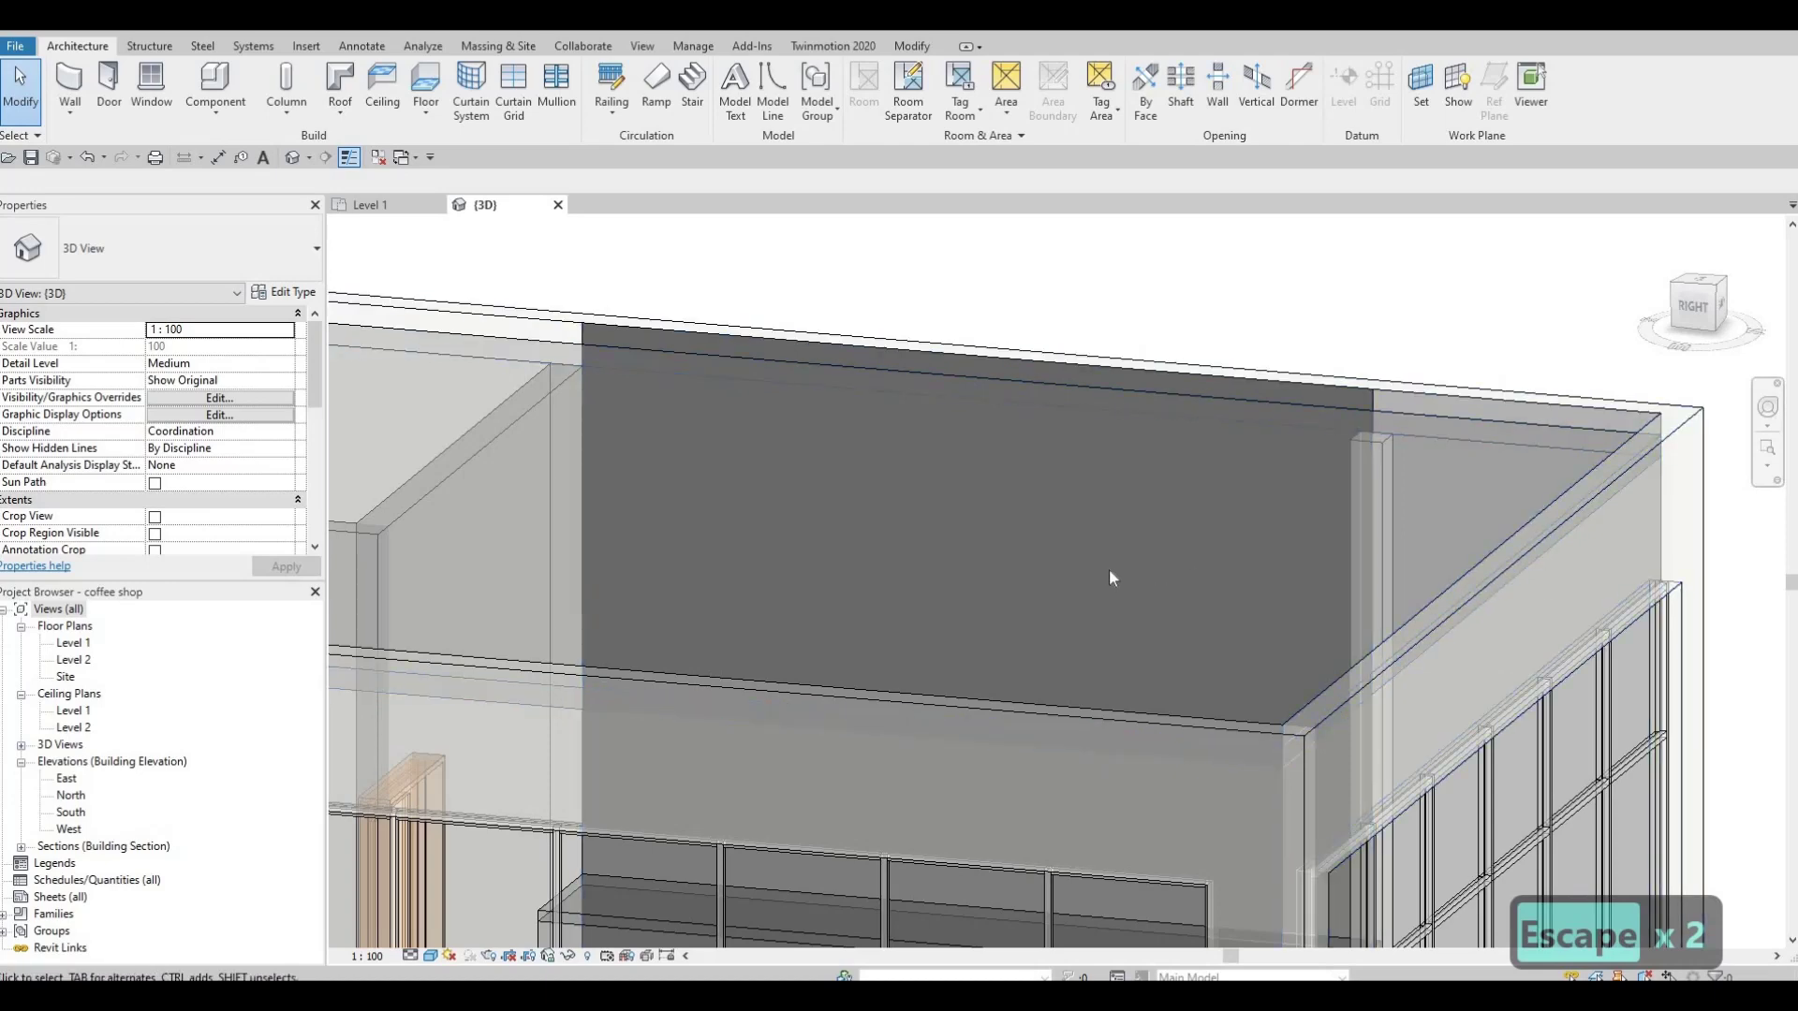
{"action": "scroll", "coordinate": [1109, 569], "scroll_direction": "down", "scroll_amount": 2}
{"action": "middle_click_drag", "start_coordinate": [628, 595], "coordinate": [827, 519]}
{"action": "middle_click_drag", "start_coordinate": [891, 576], "coordinate": [692, 535]}
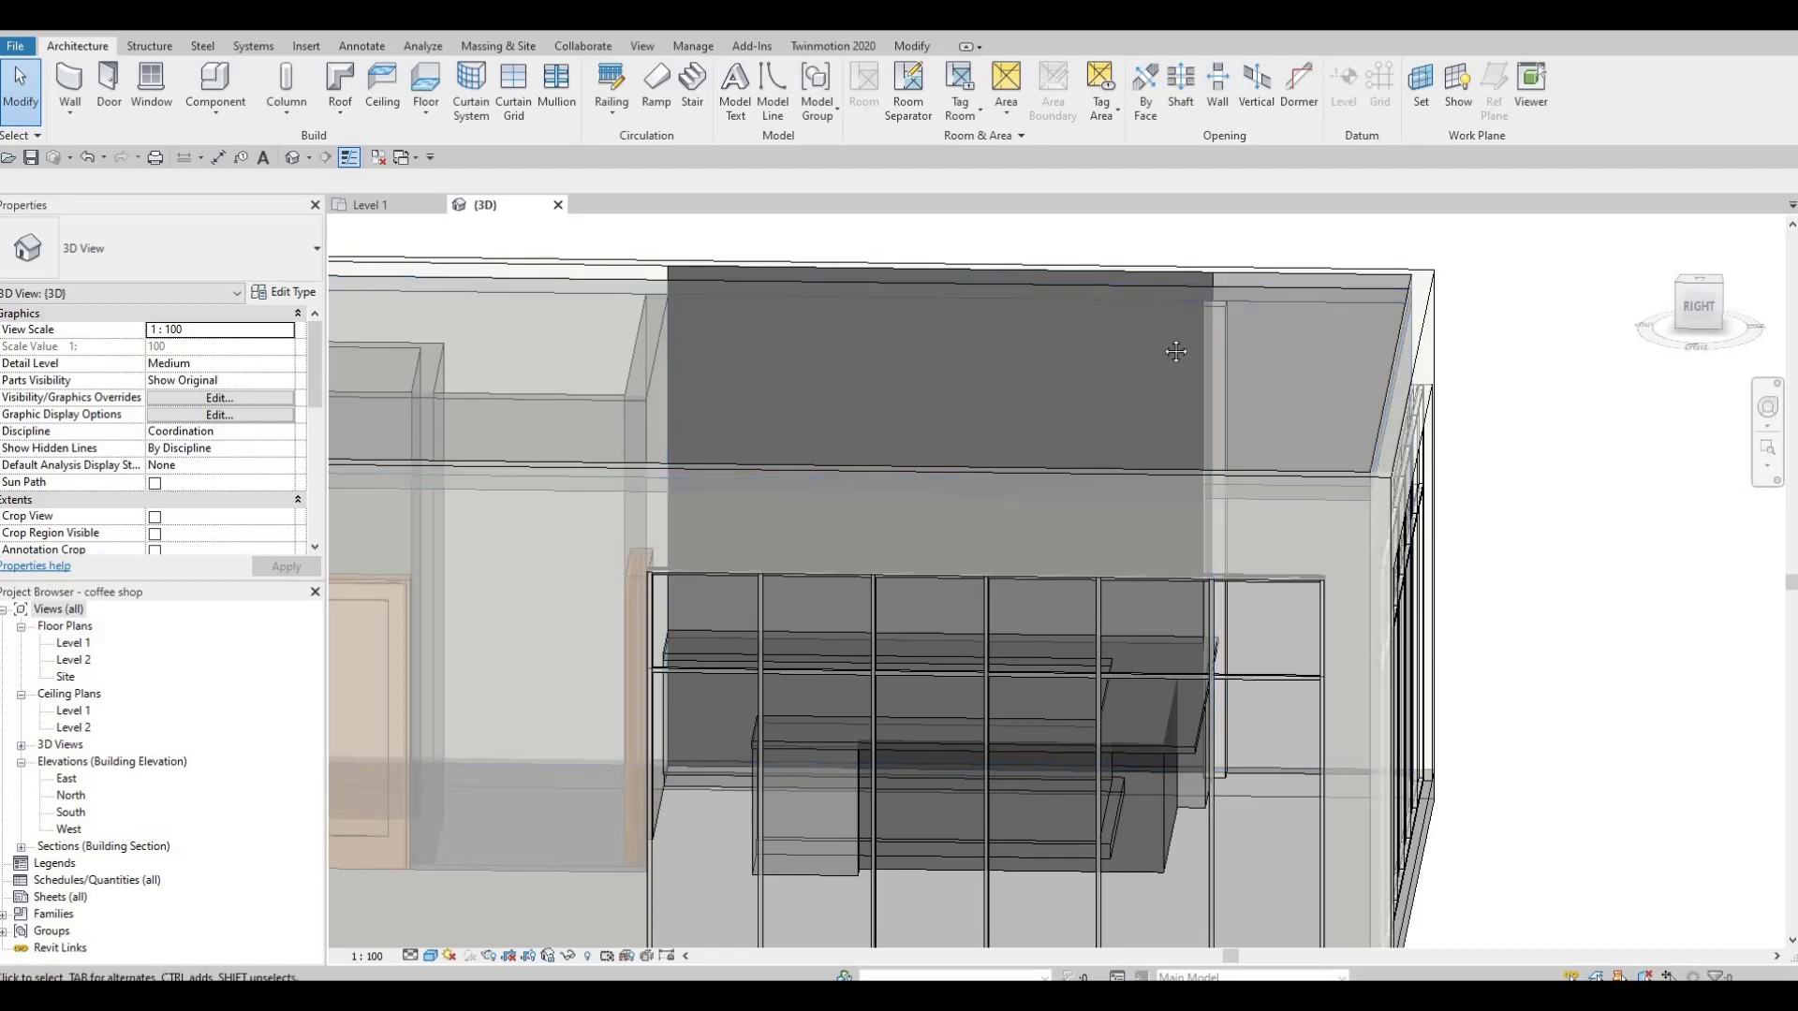
Examine the roof, the interior walls beneath it and the dark exterior wall area from several angles in the 3D view
{"action": "scroll", "coordinate": [1159, 302], "scroll_direction": "down", "scroll_amount": 2}
{"action": "scroll", "coordinate": [1194, 322], "scroll_direction": "up", "scroll_amount": 4}
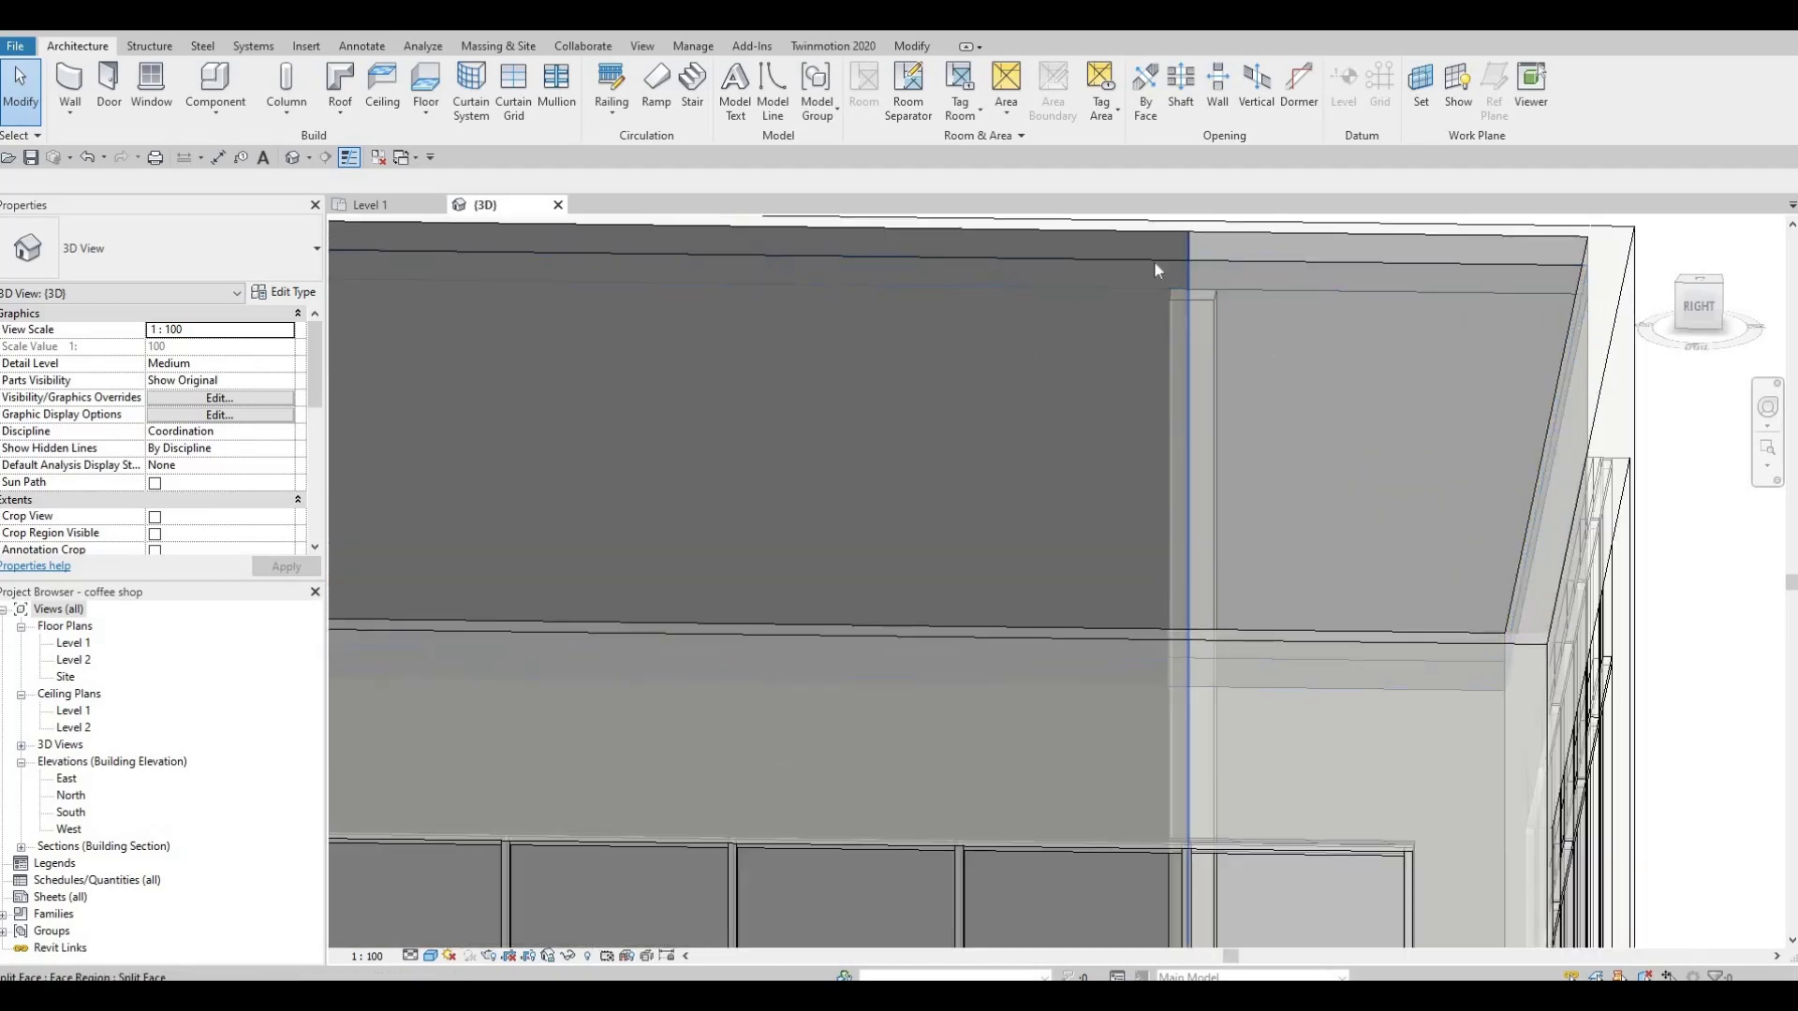
{"action": "scroll", "coordinate": [1275, 312], "scroll_direction": "down", "scroll_amount": 6}
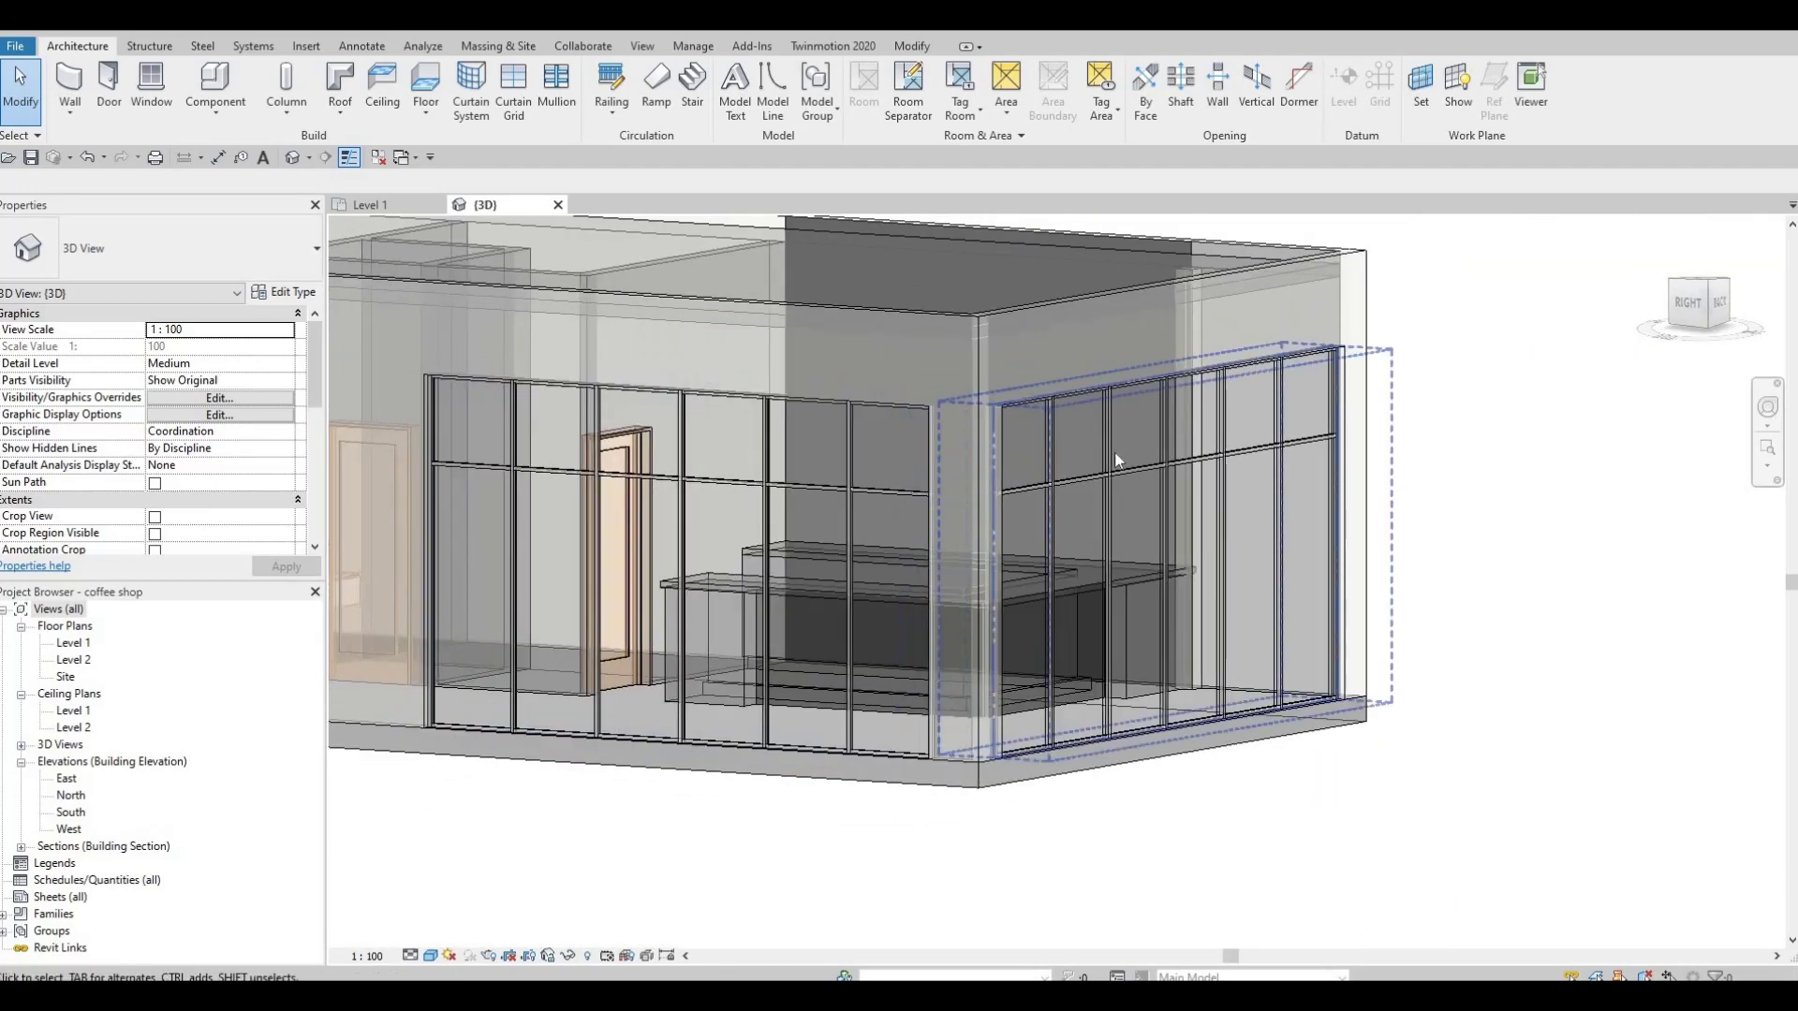
{"action": "middle_click_drag", "start_coordinate": [1047, 489], "coordinate": [858, 484], "text": "shift"}
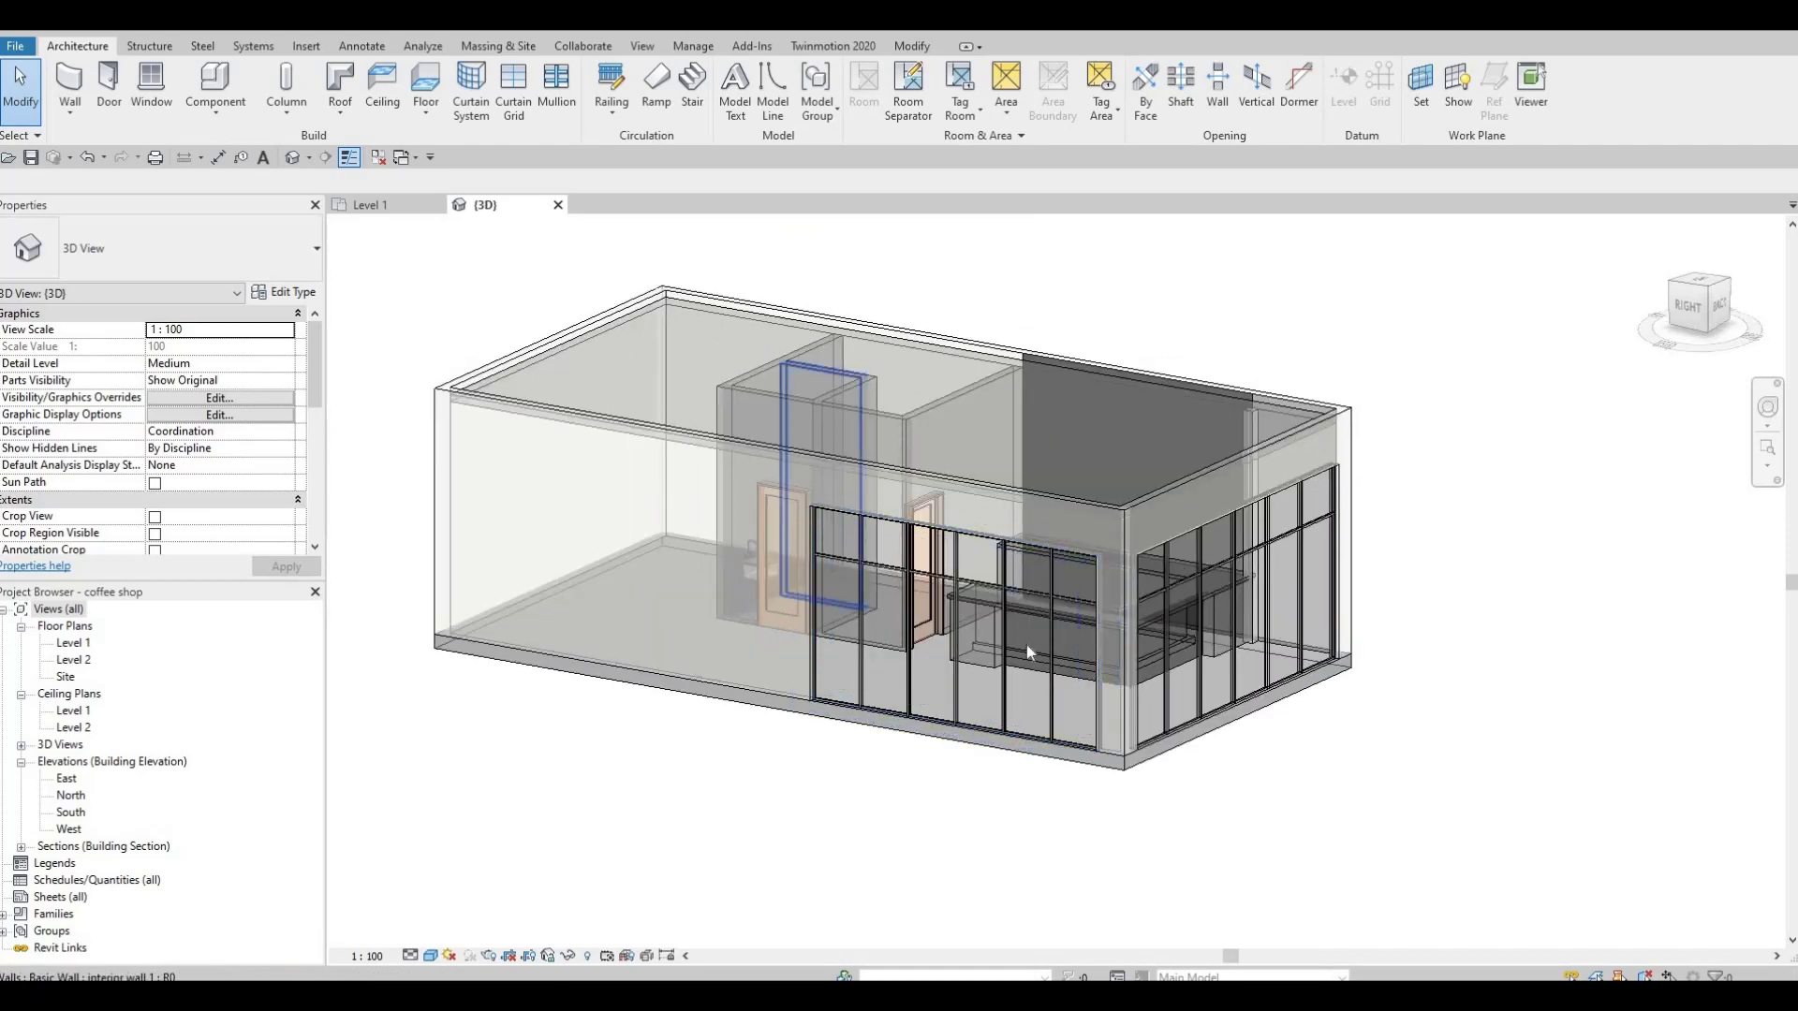
{"action": "middle_click_drag", "start_coordinate": [1027, 644], "coordinate": [920, 525], "text": "shift"}
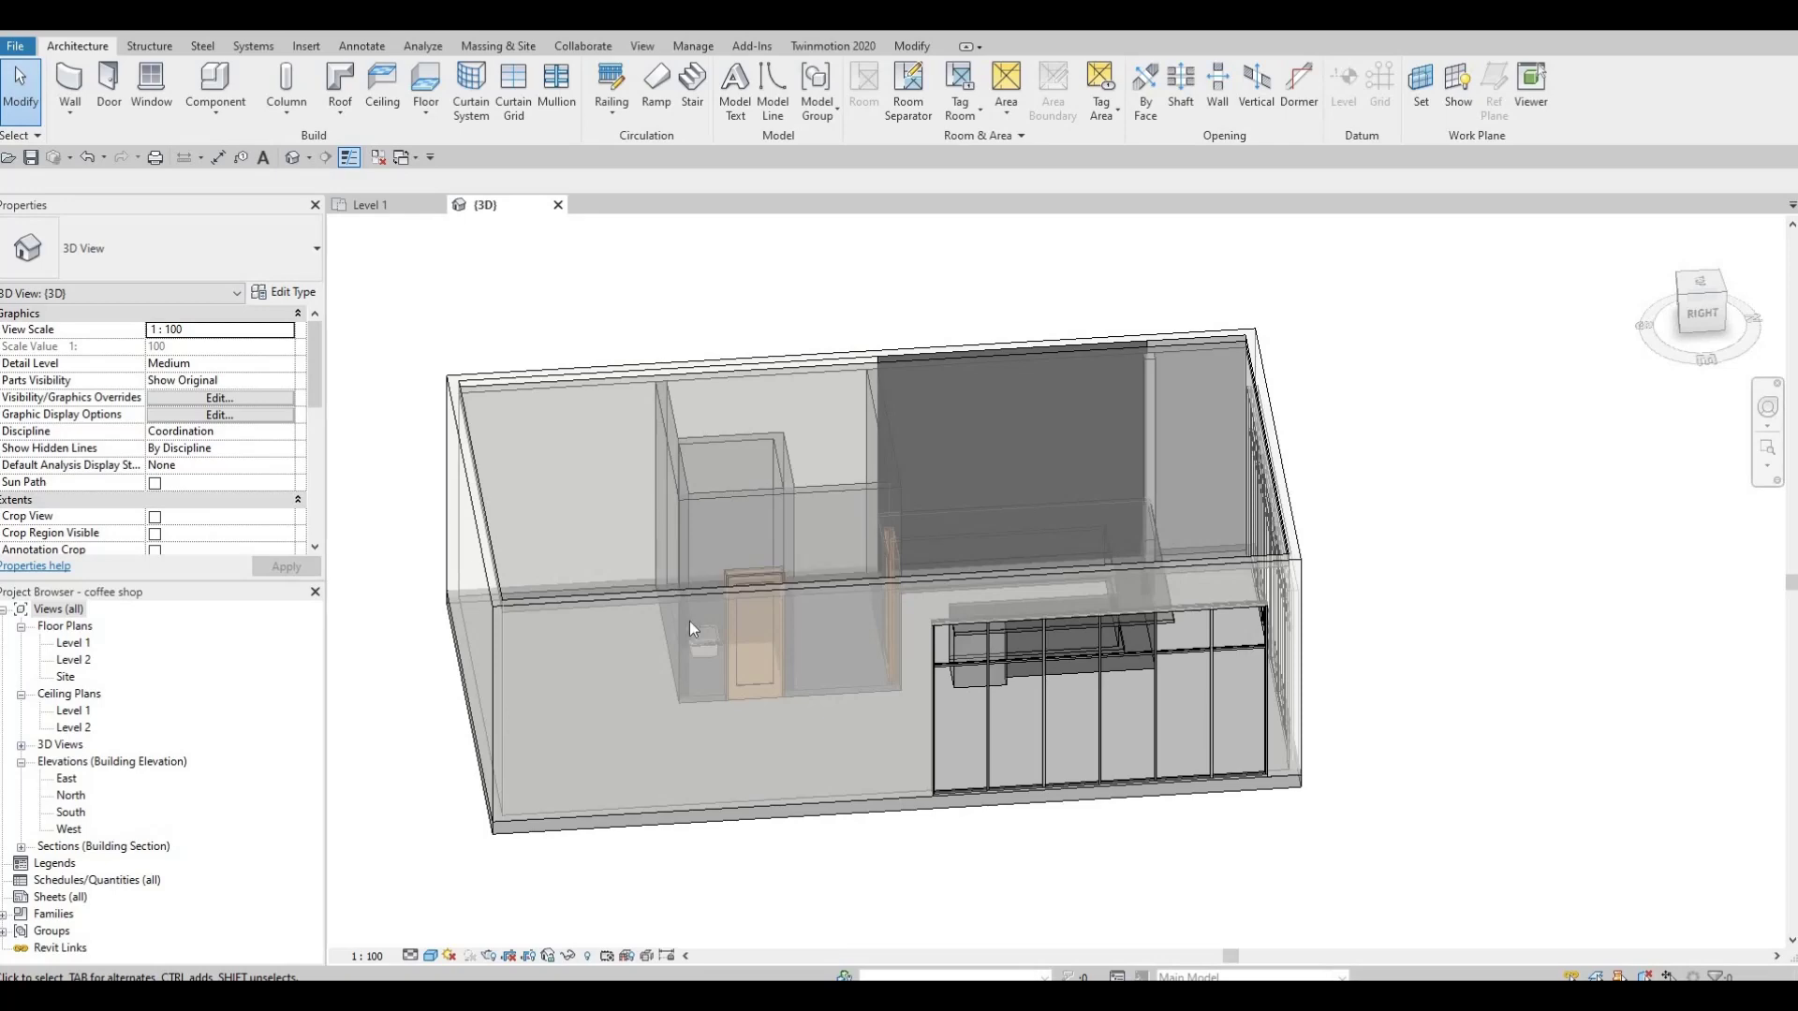
{"action": "middle_click_drag", "start_coordinate": [689, 620], "coordinate": [752, 621]}
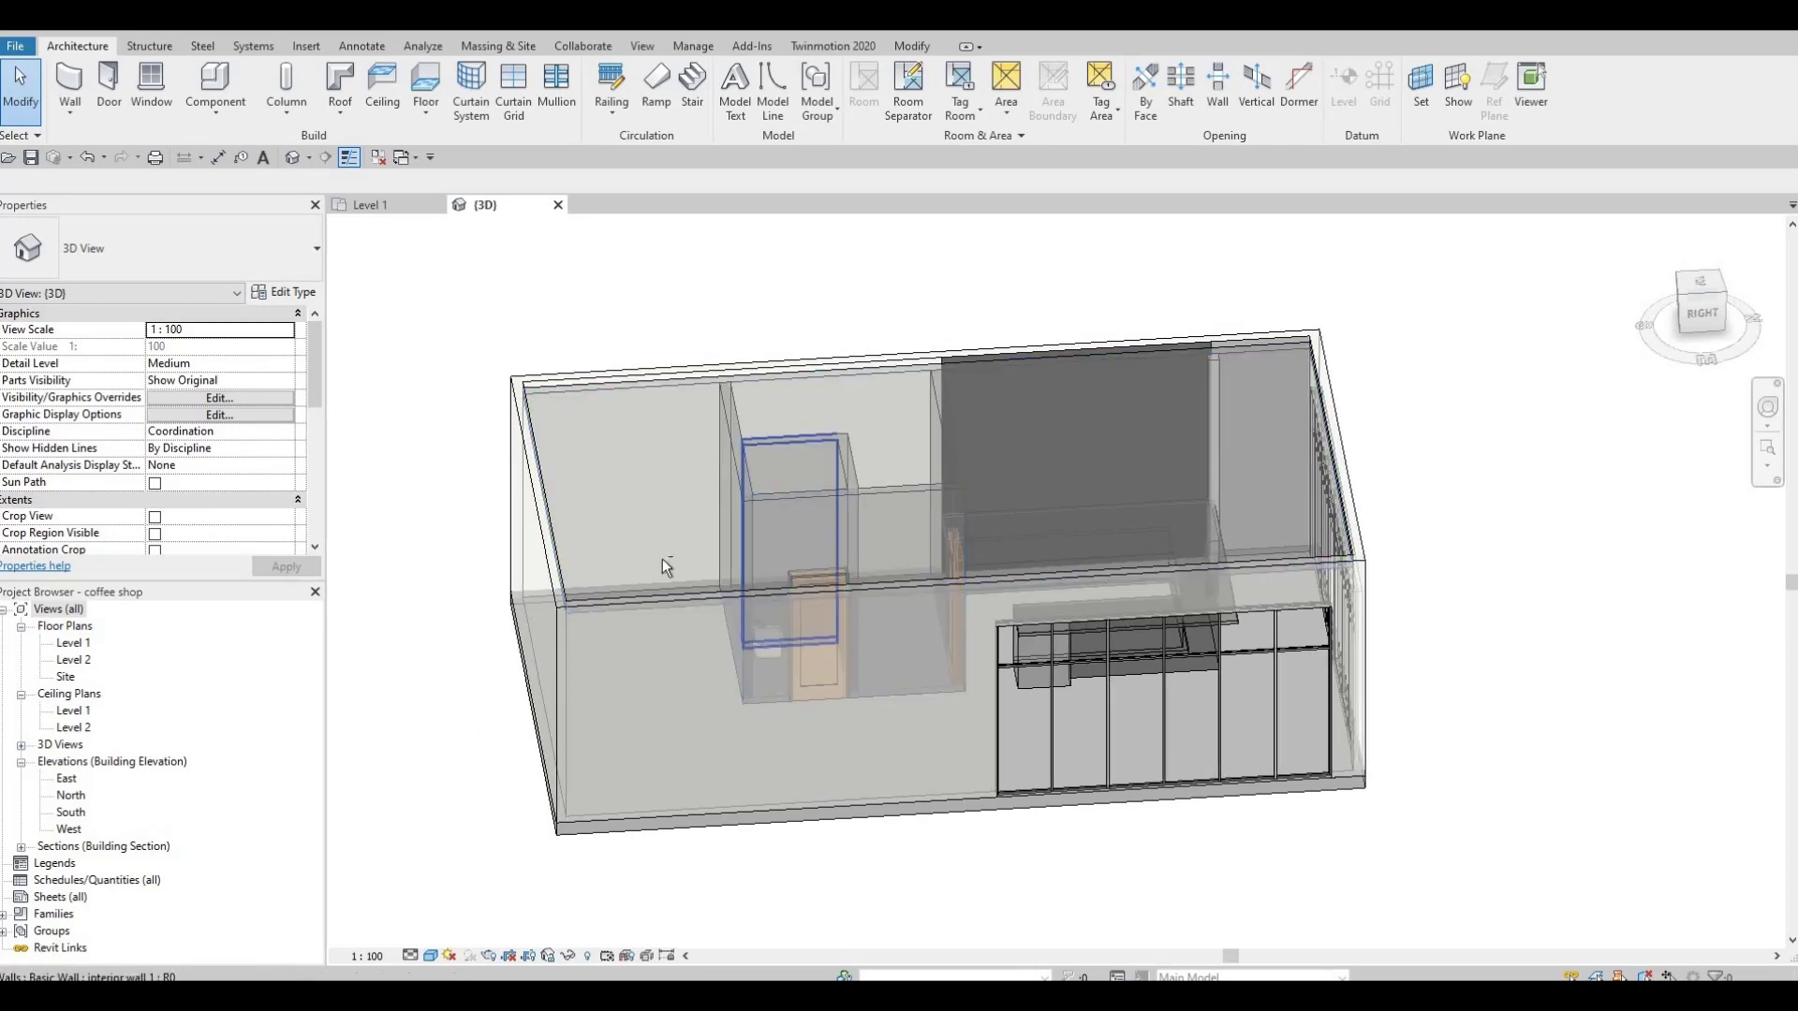
{"action": "middle_click_drag", "start_coordinate": [652, 593], "coordinate": [713, 599], "text": "shift"}
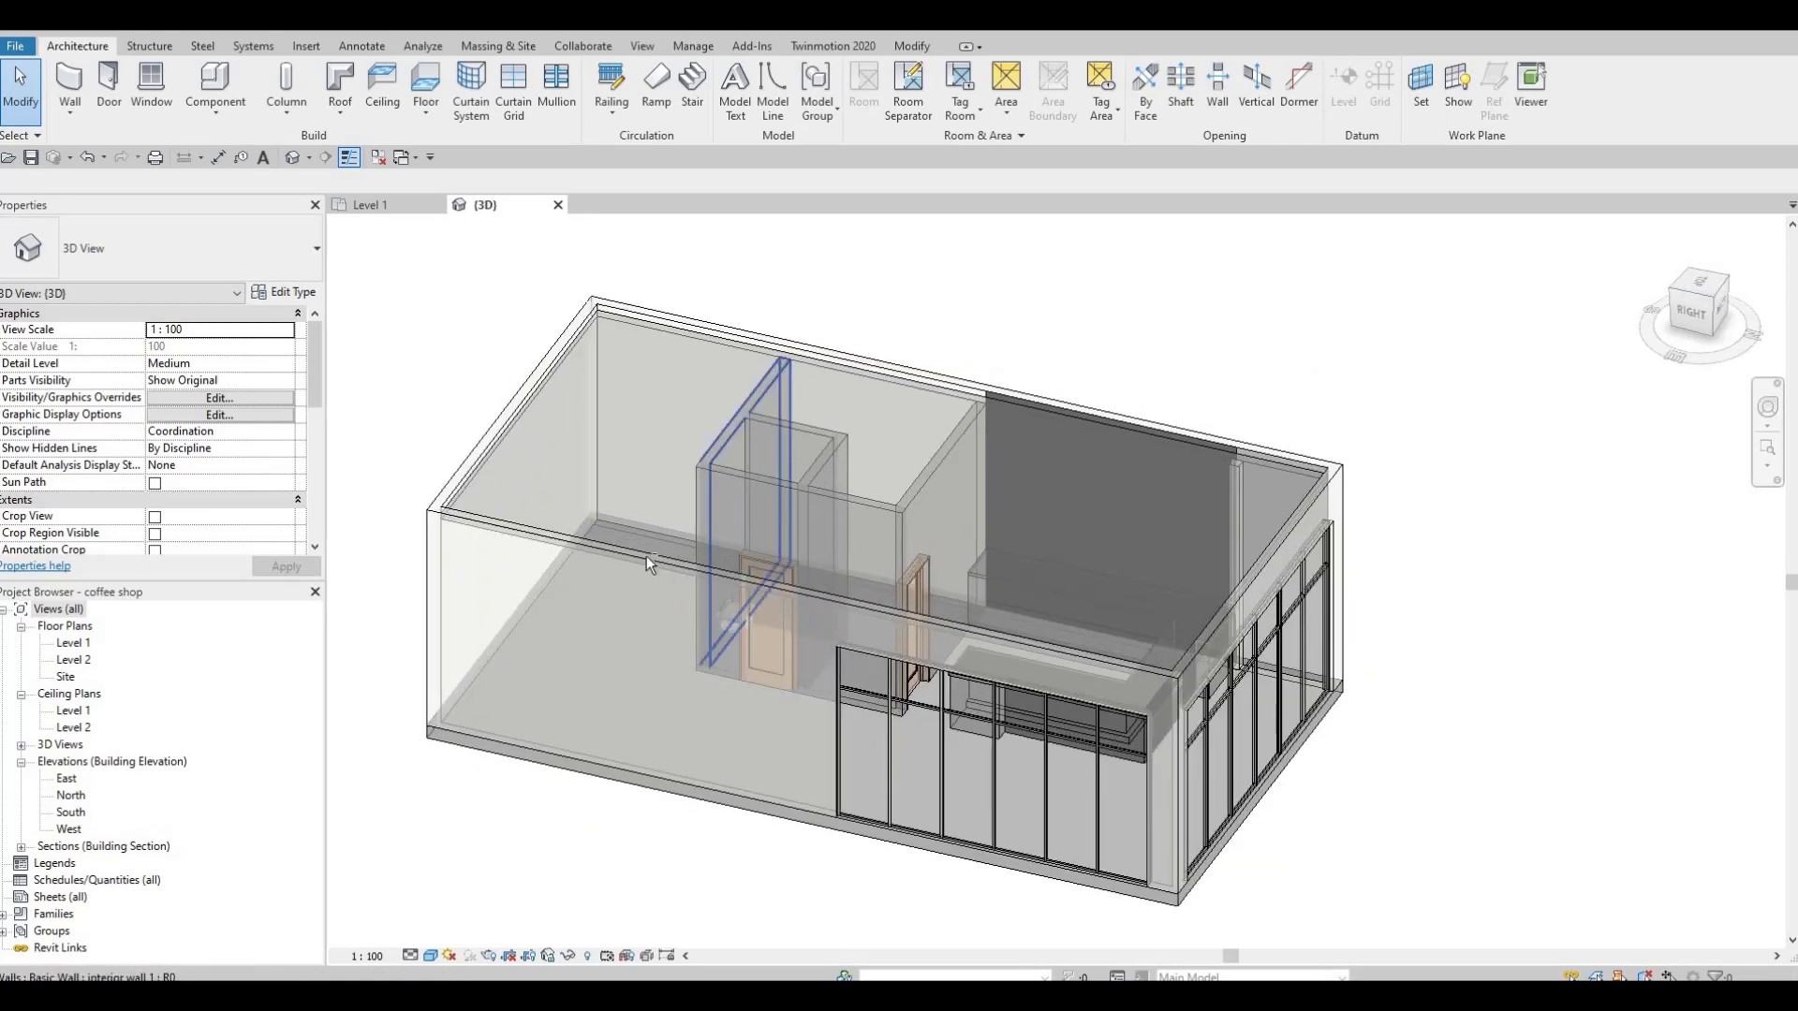
{"action": "middle_click_drag", "start_coordinate": [649, 413], "coordinate": [573, 503], "text": "shift"}
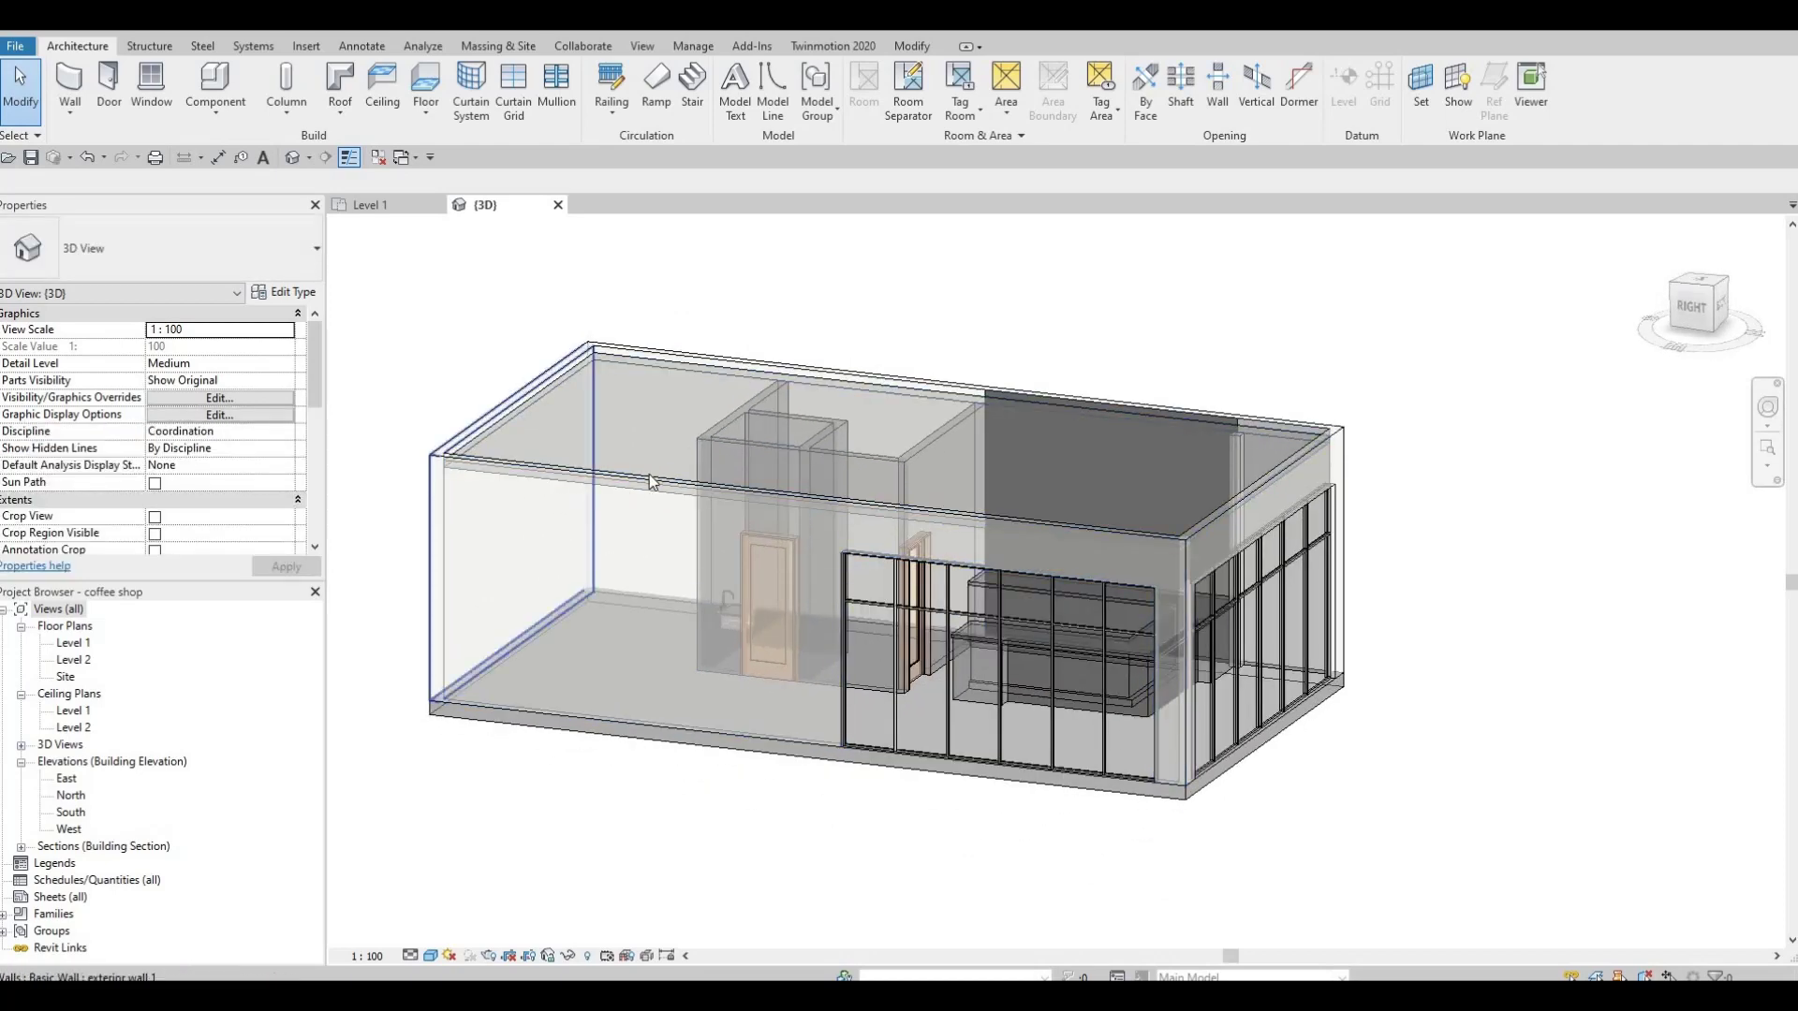
{"action": "middle_click_drag", "start_coordinate": [655, 486], "coordinate": [361, 278], "text": "shift"}
{"action": "scroll", "coordinate": [363, 279], "scroll_direction": "up", "scroll_amount": 2}
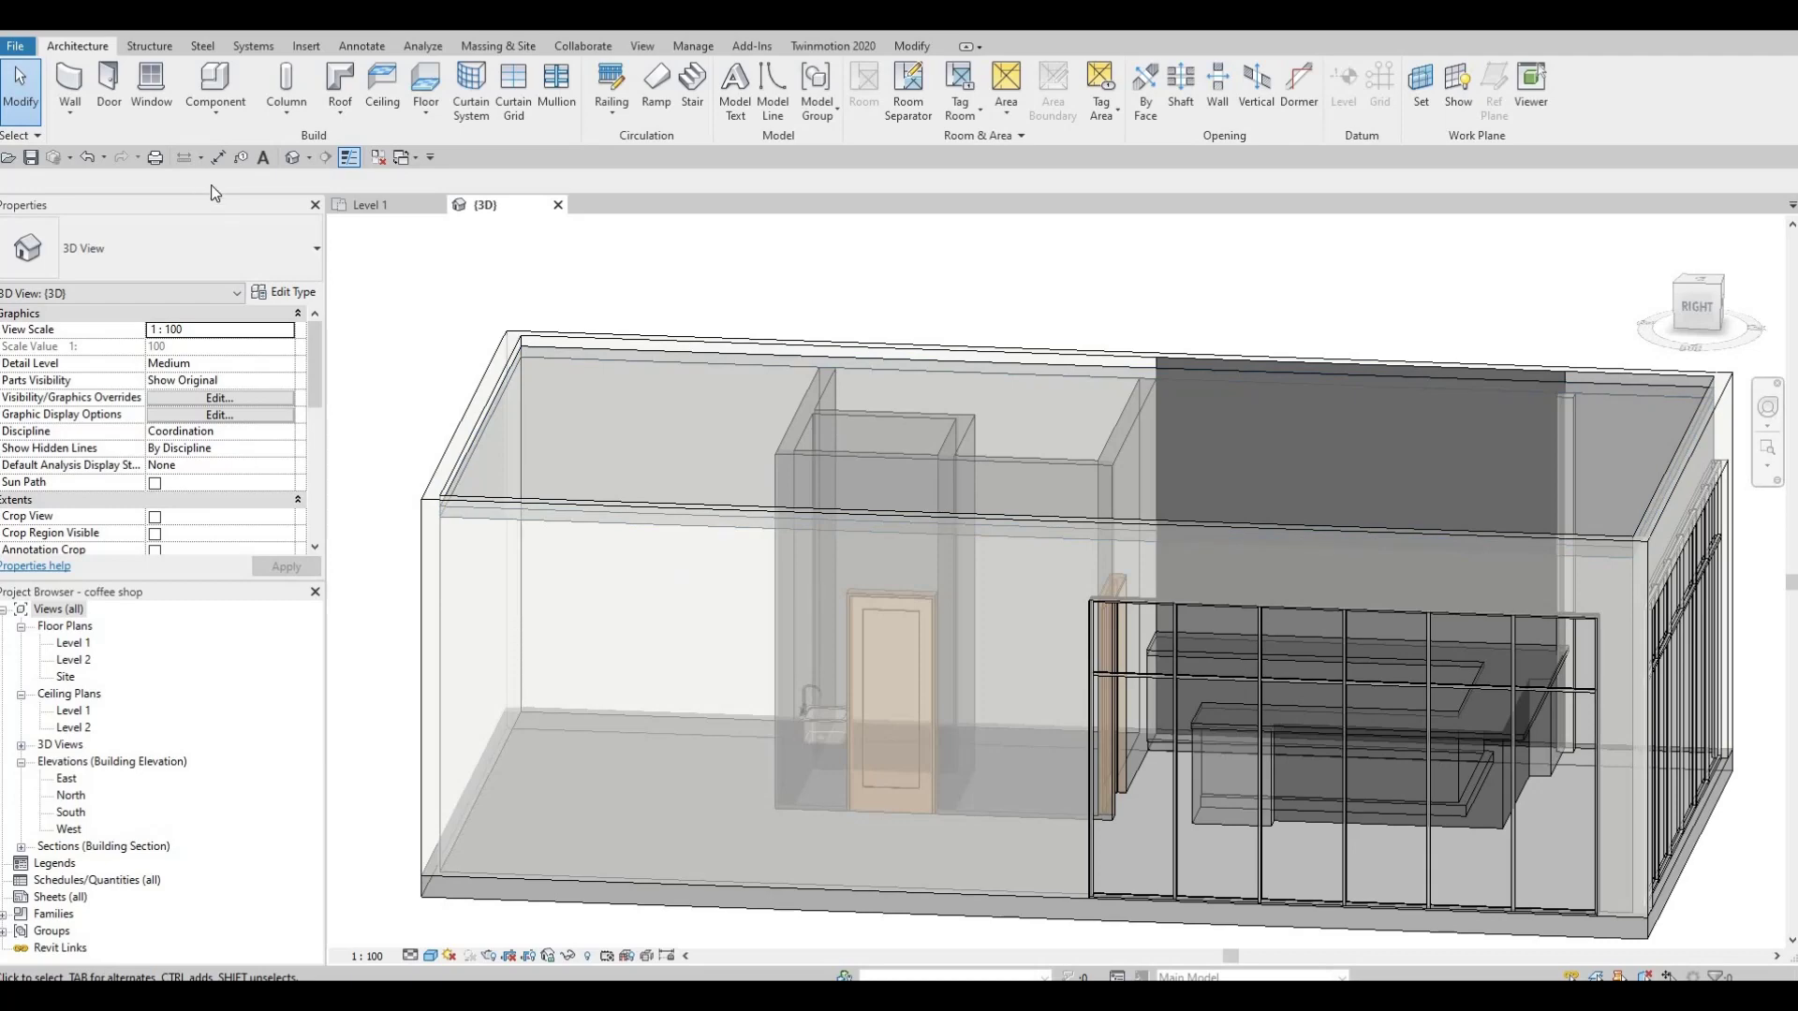
{"action": "key", "text": "F1"}
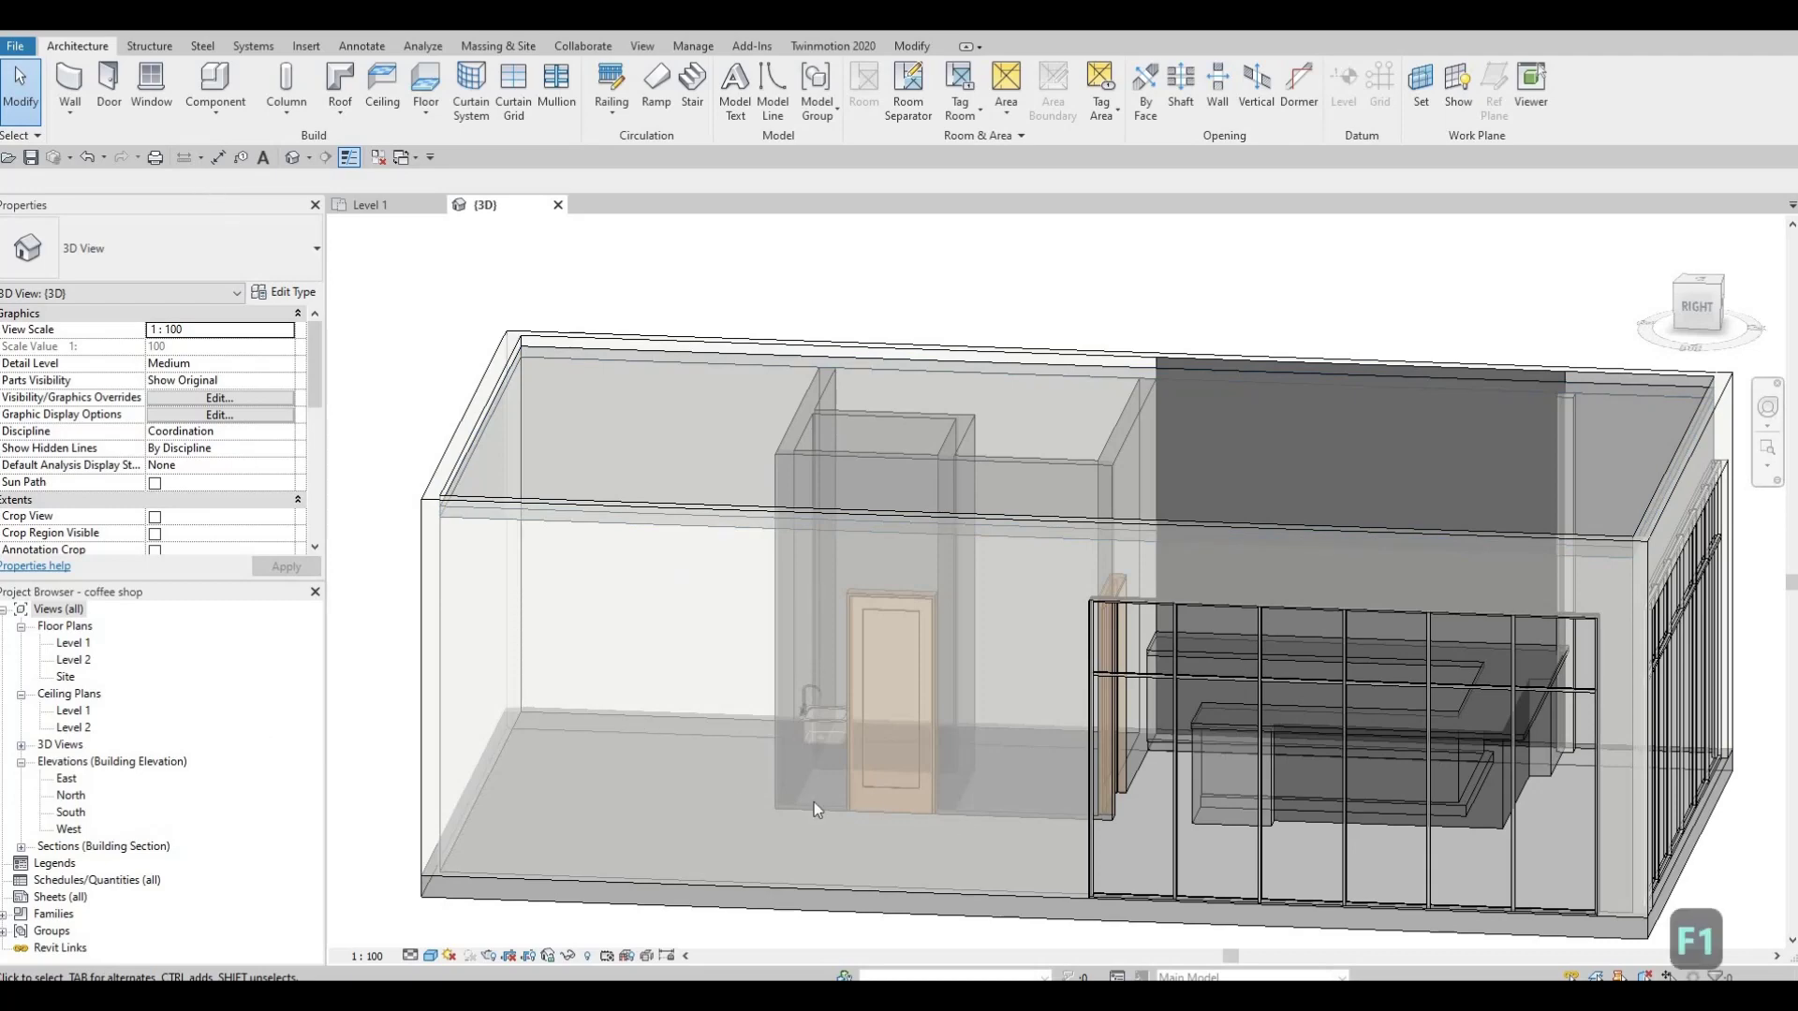
{"action": "middle_click_drag", "start_coordinate": [780, 691], "coordinate": [893, 485], "text": "shift"}
{"action": "scroll", "coordinate": [1123, 482], "scroll_direction": "up", "scroll_amount": 5}
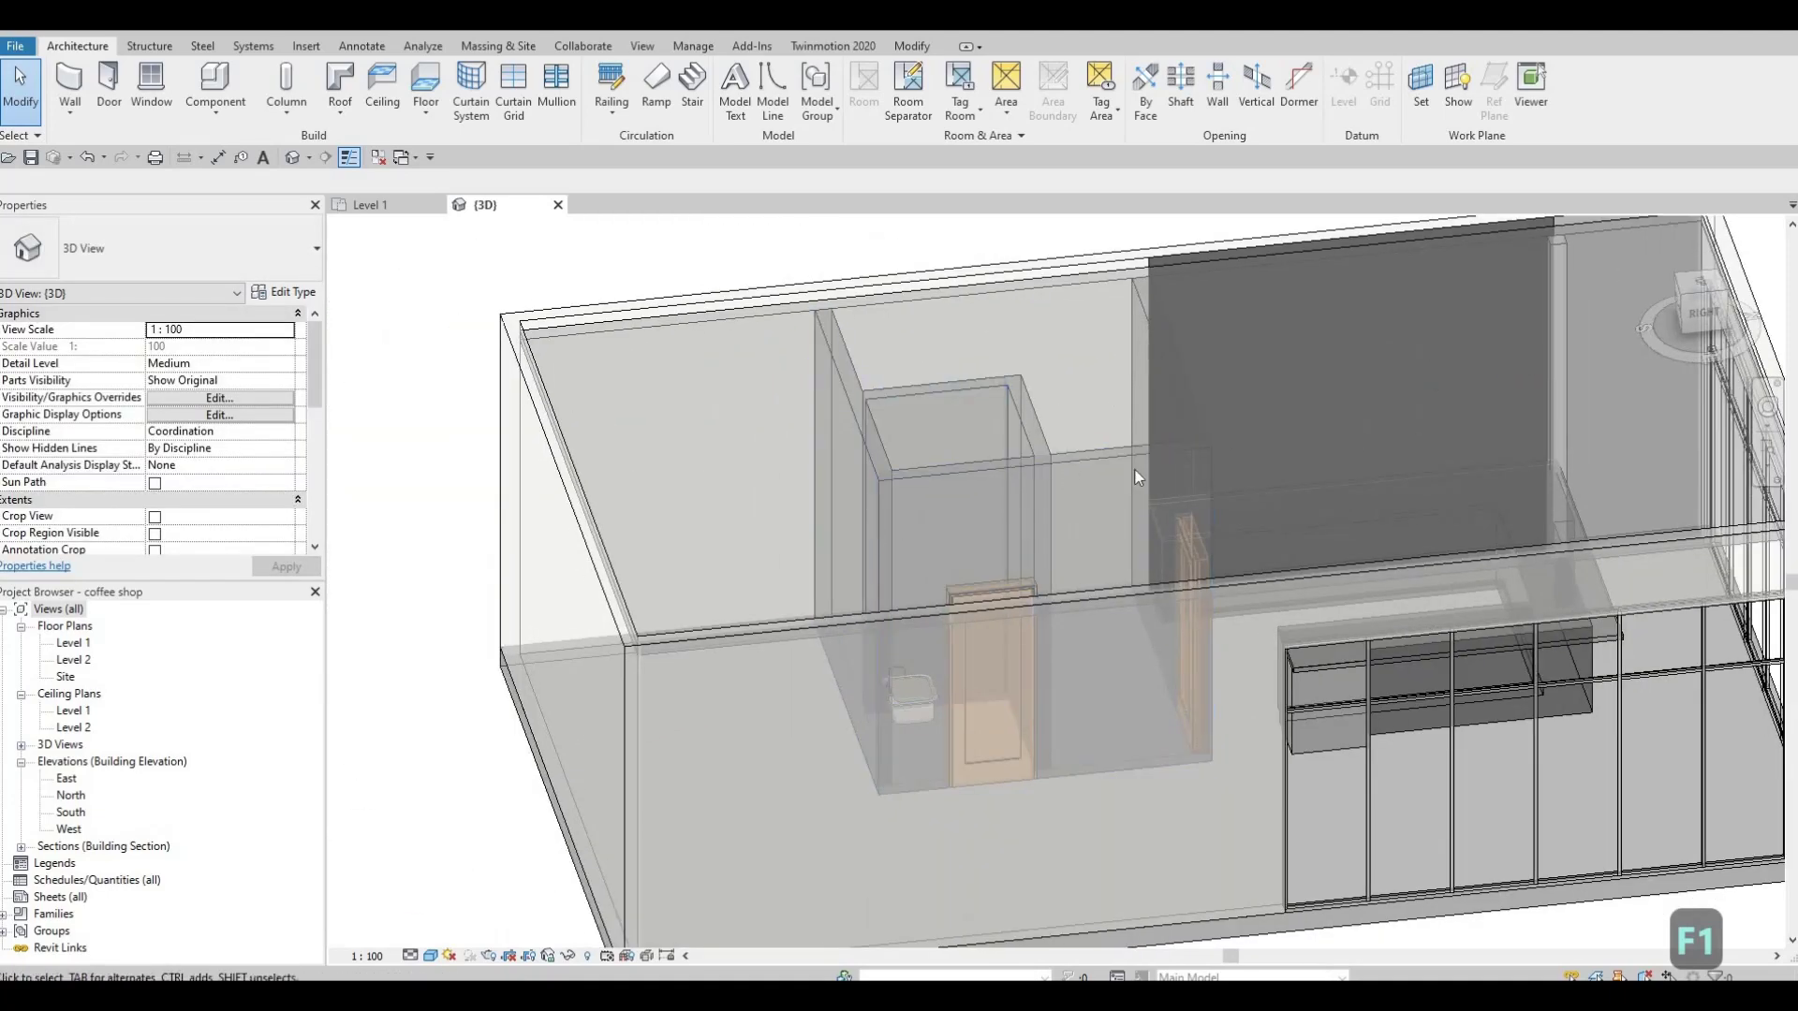
{"action": "scroll", "coordinate": [1137, 478], "scroll_direction": "down", "scroll_amount": 3}
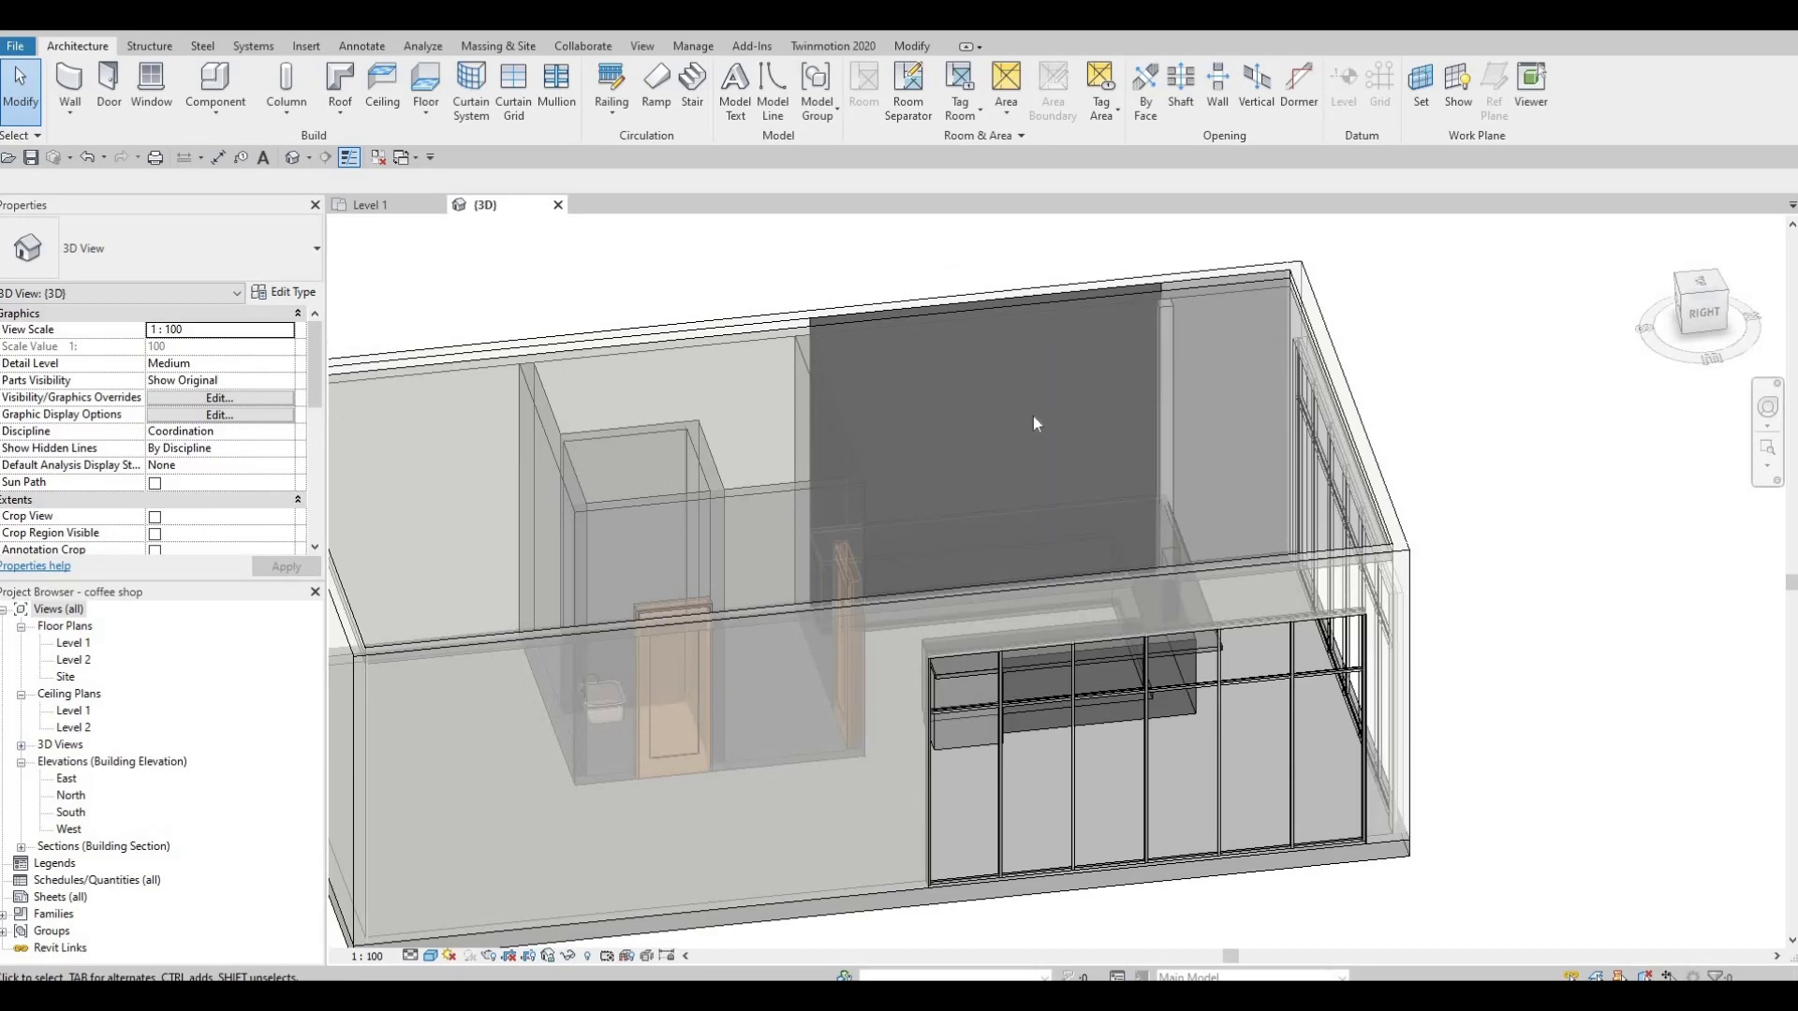
{"action": "scroll", "coordinate": [871, 524], "scroll_direction": "down", "scroll_amount": 1}
{"action": "middle_click_drag", "start_coordinate": [870, 524], "coordinate": [991, 519]}
{"action": "middle_click_drag", "start_coordinate": [594, 557], "coordinate": [586, 557]}
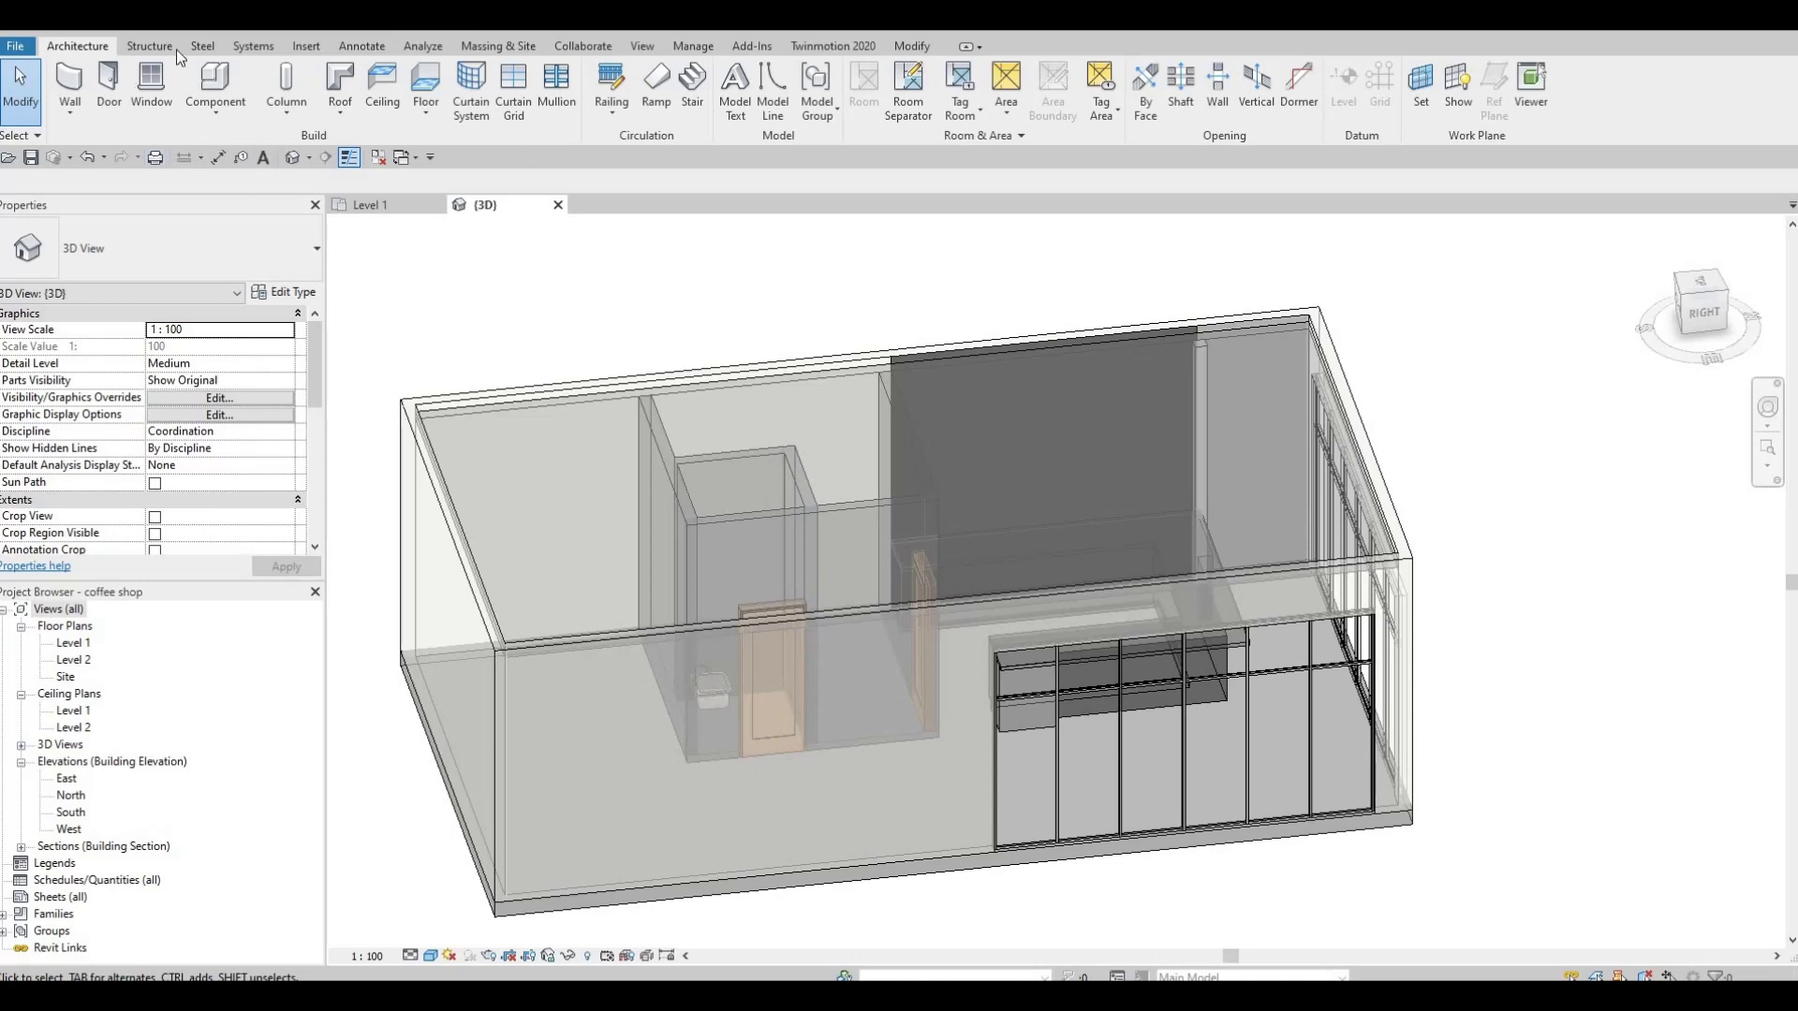
Bring up the building systems tools for HVAC, piping and electrical elements
{"action": "left_click", "coordinate": [253, 48]}
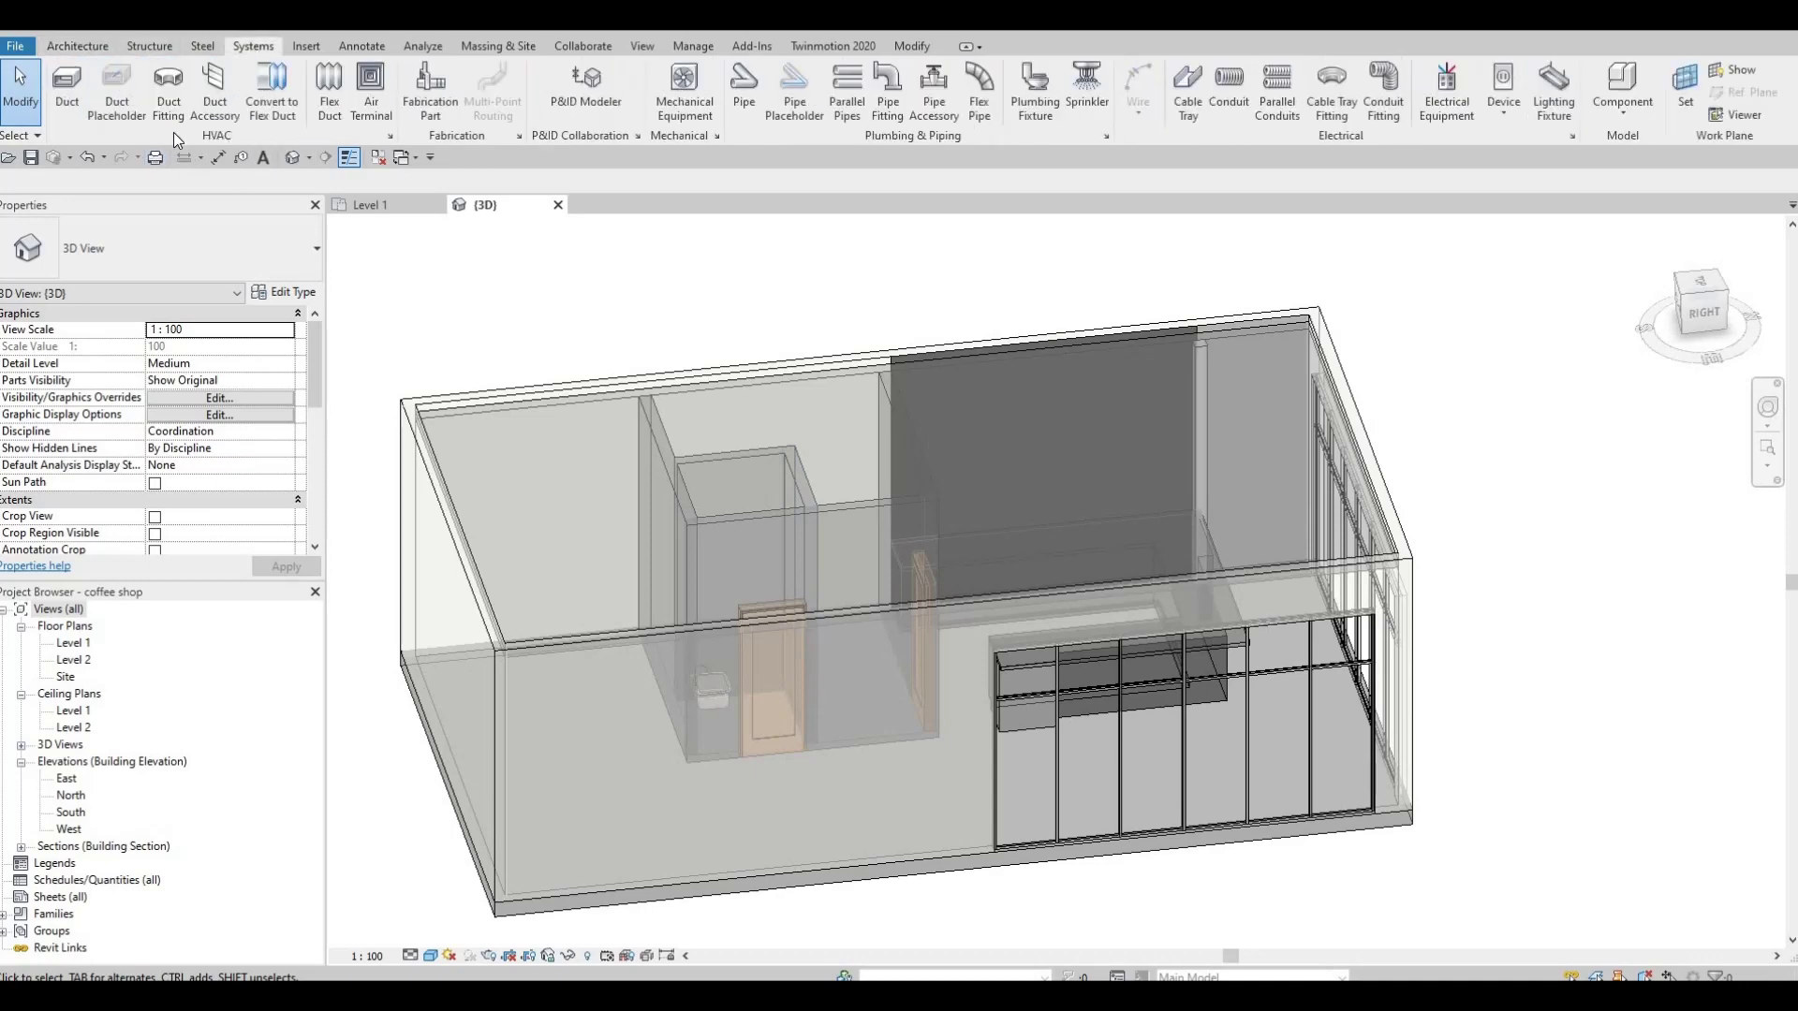
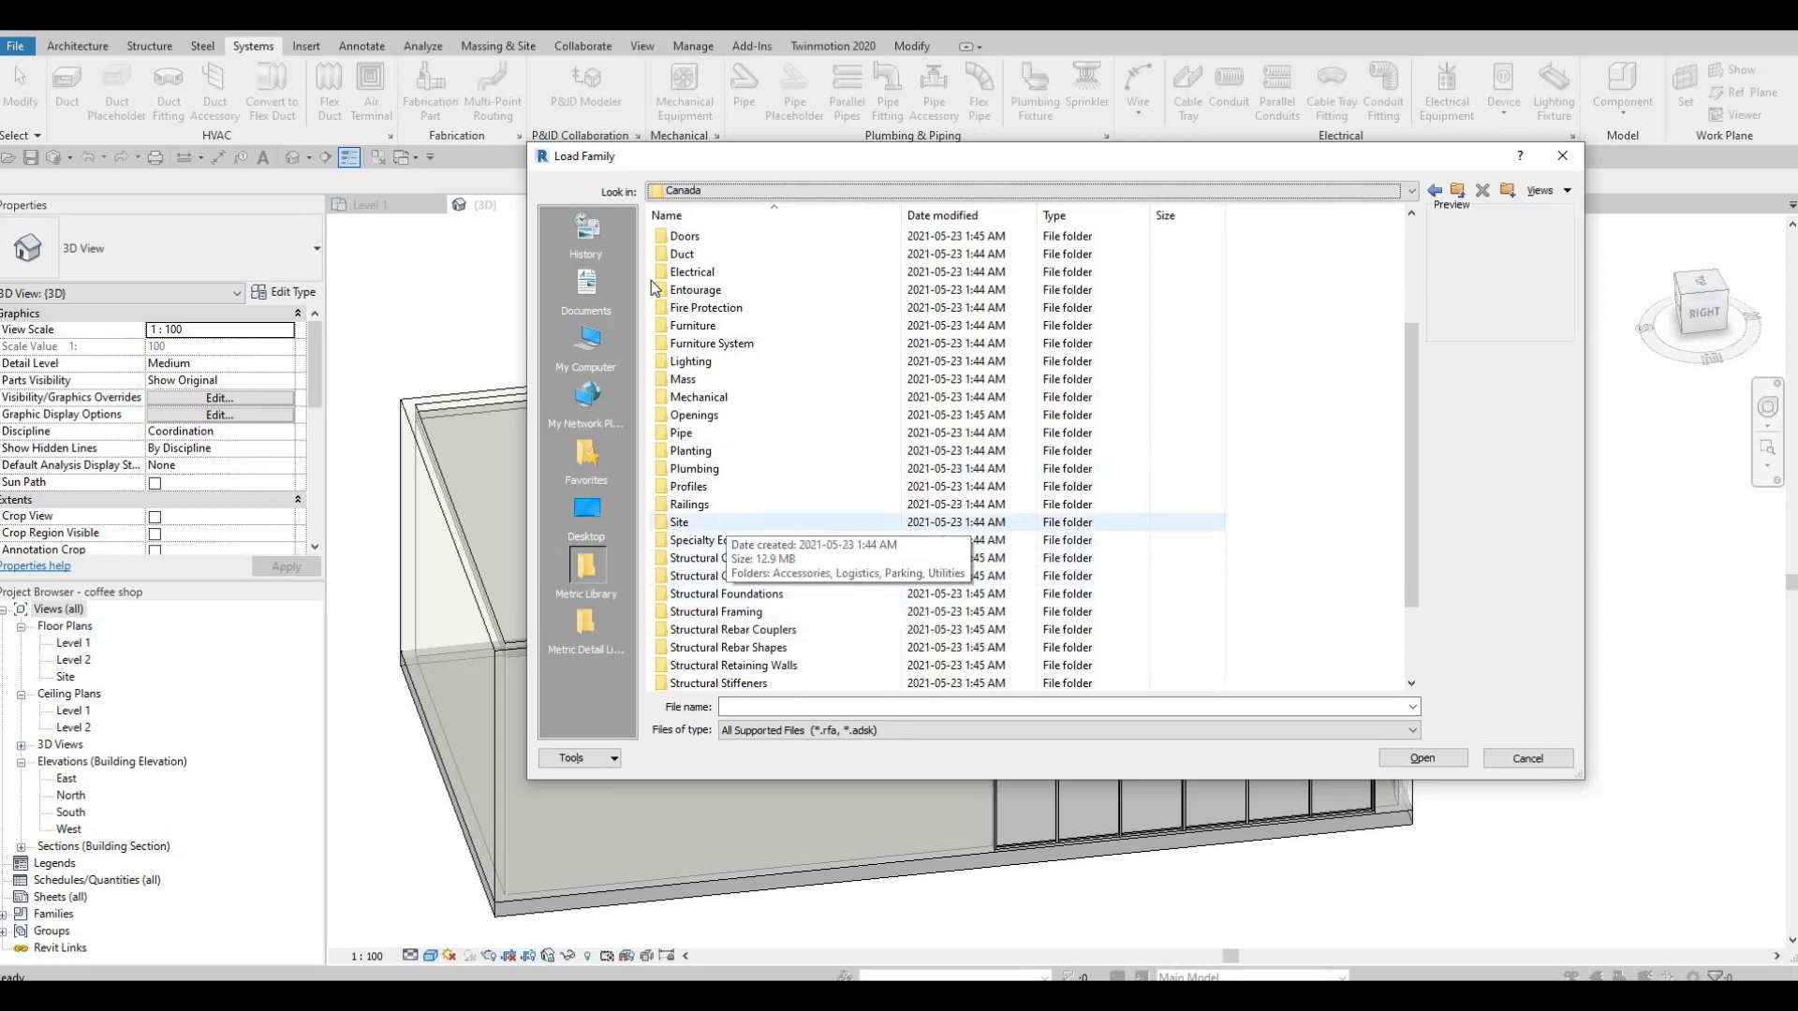
Load the M_Rectangular Endcap duct fitting family from the Caps folder of the rectangular duct fittings
{"action": "left_click", "coordinate": [682, 255]}
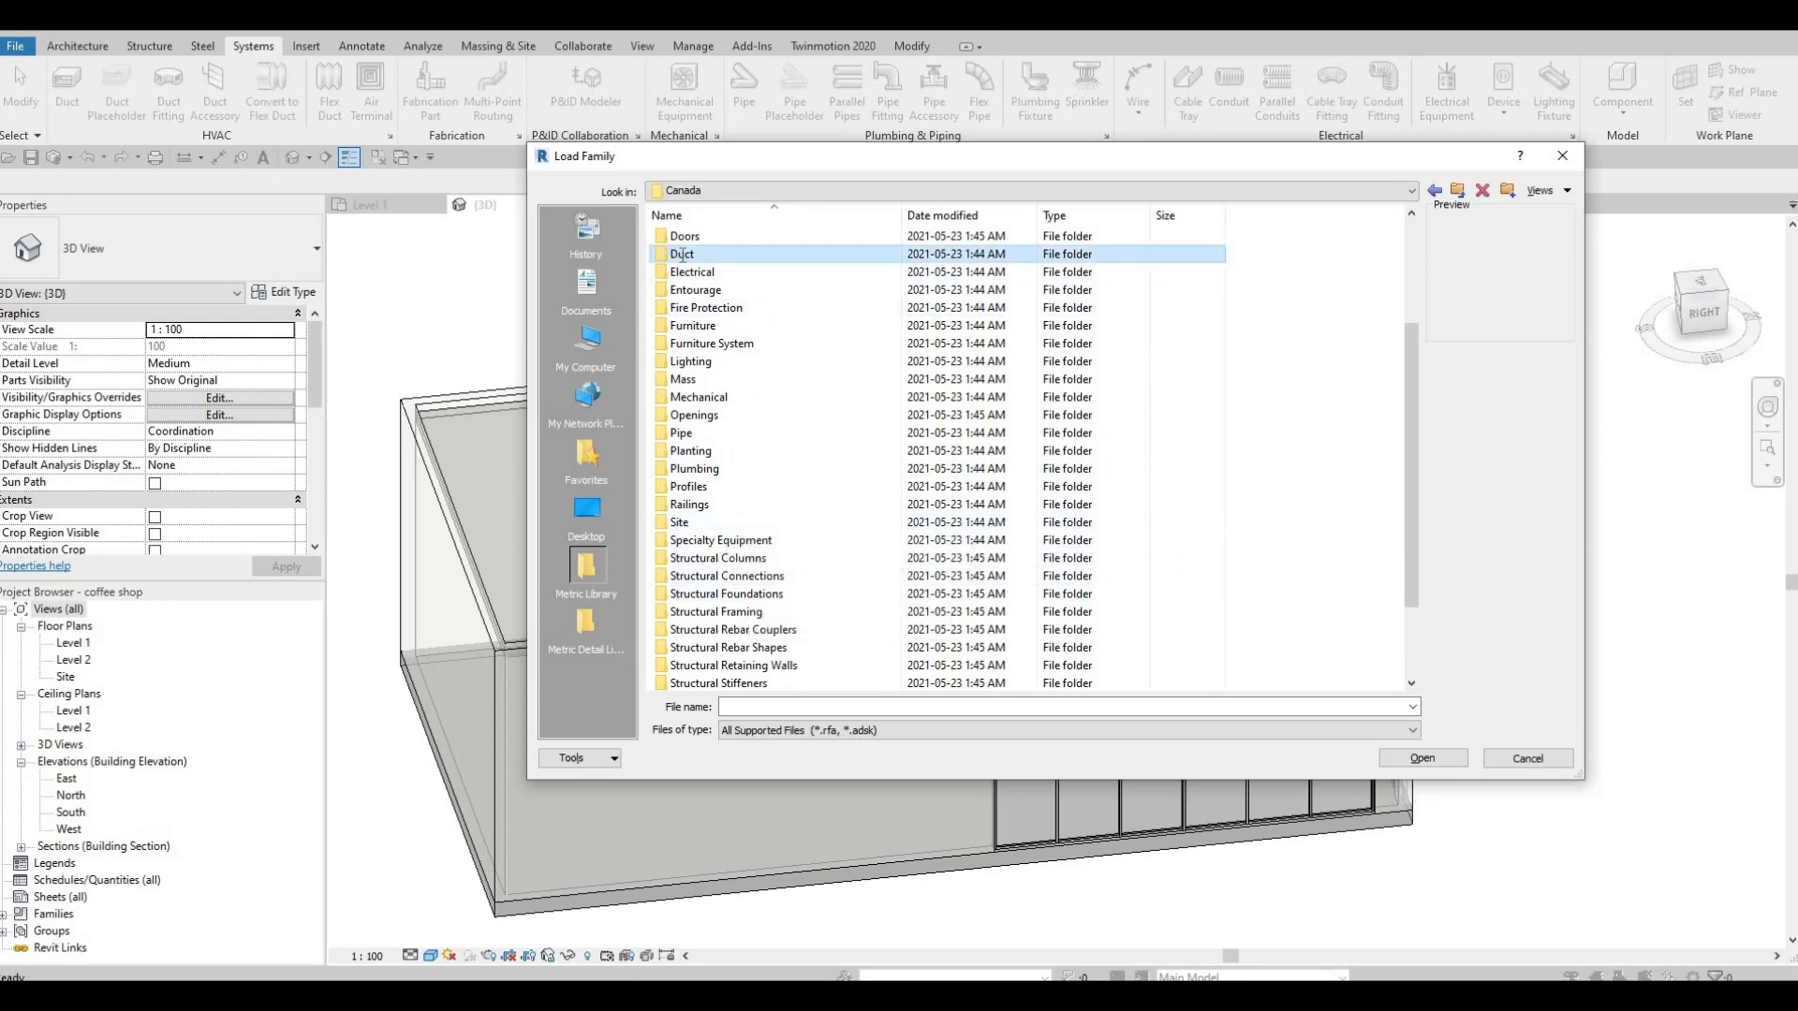
{"action": "double_click", "coordinate": [683, 256]}
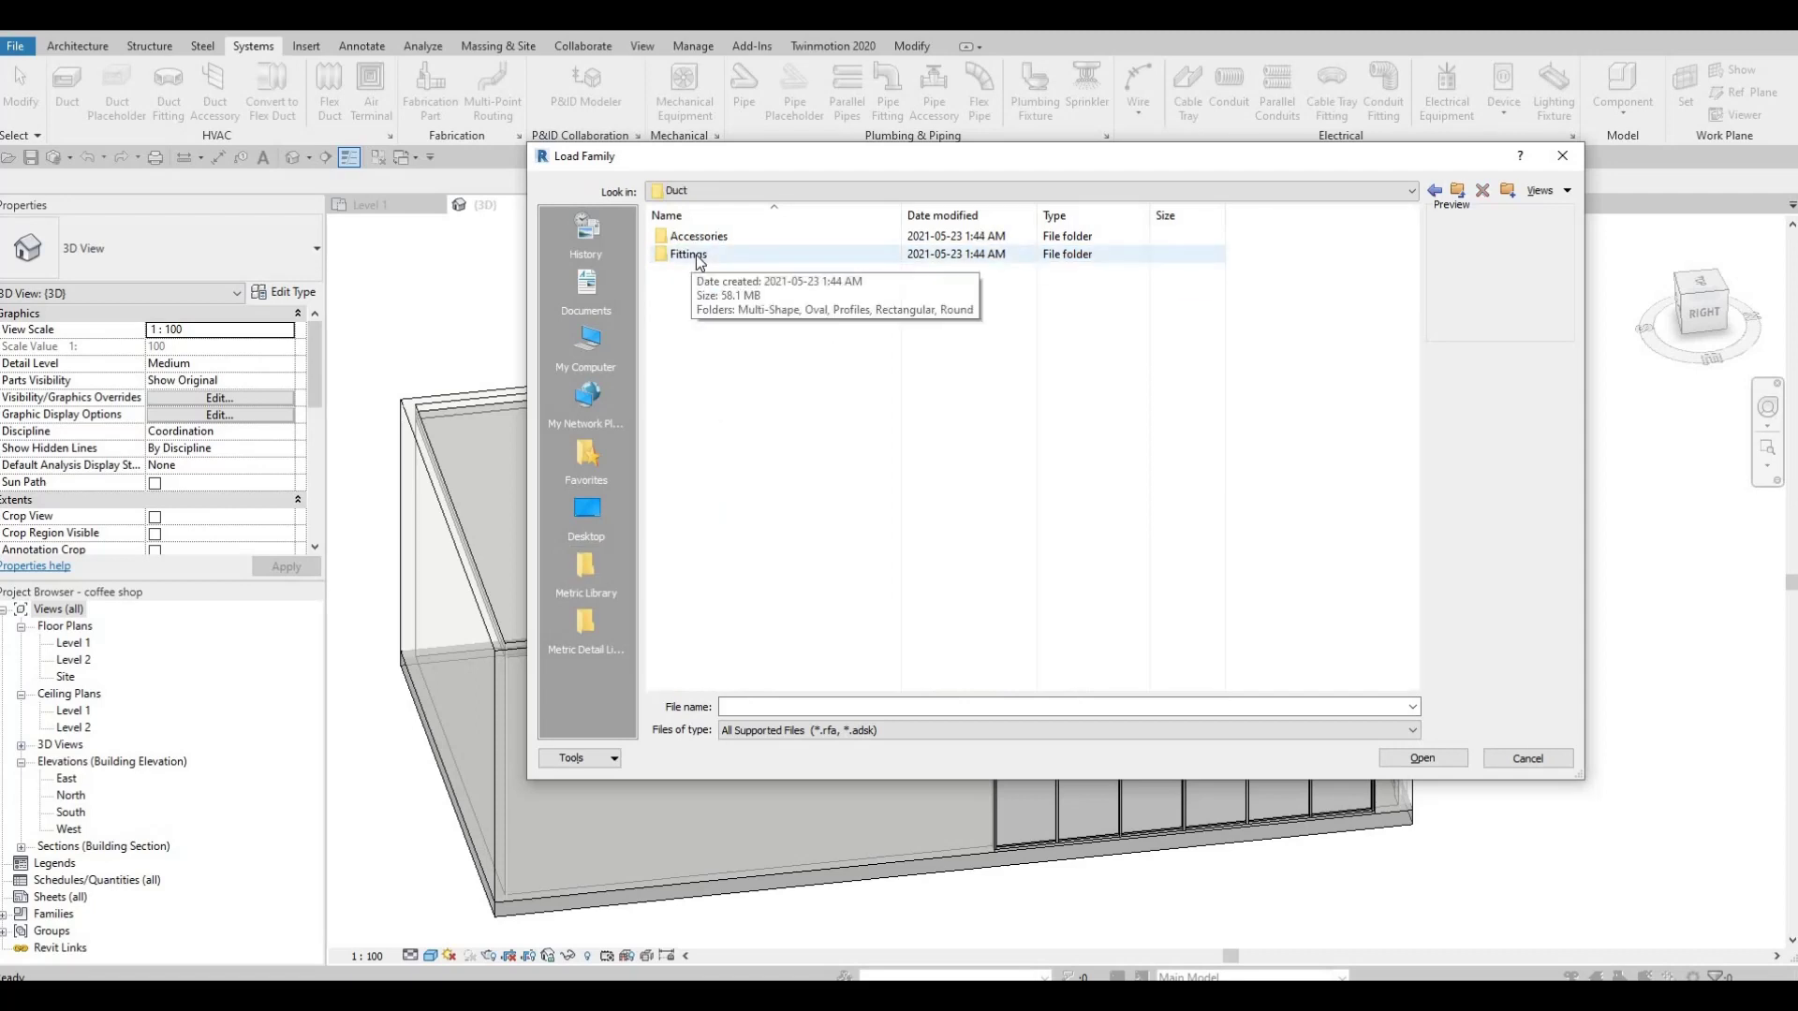
{"action": "double_click", "coordinate": [695, 255]}
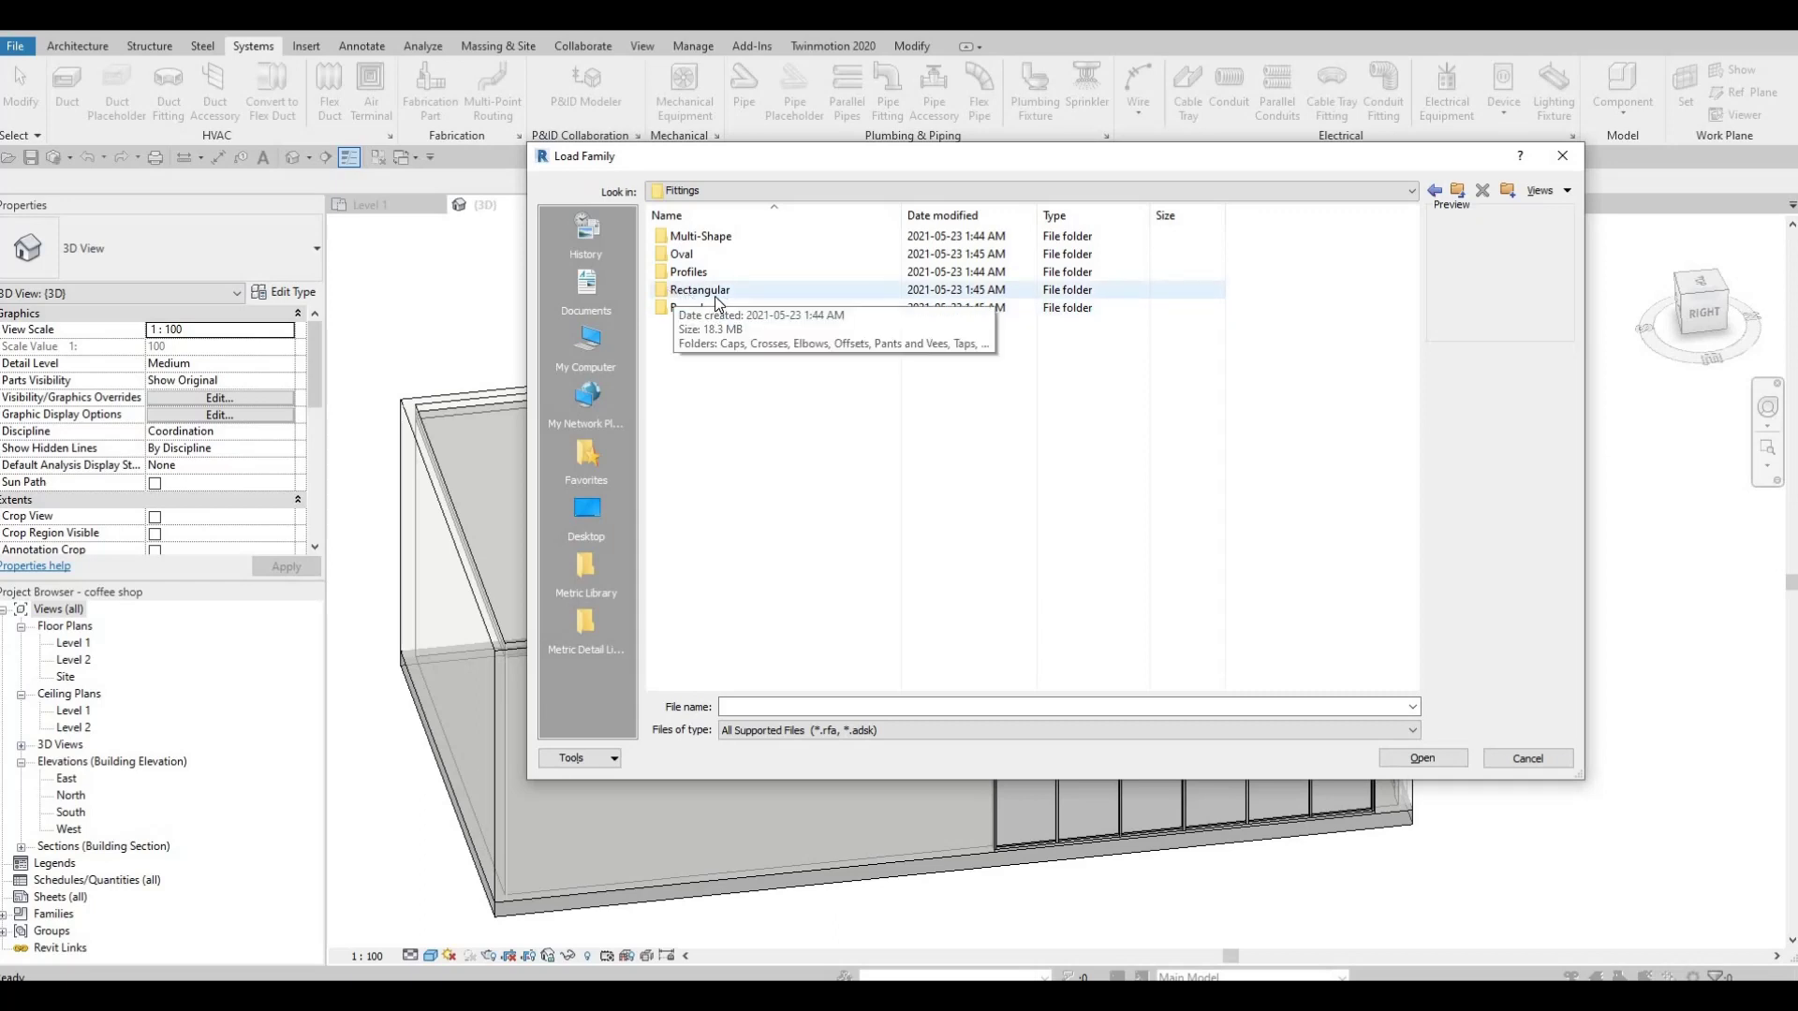
{"action": "double_click", "coordinate": [698, 290]}
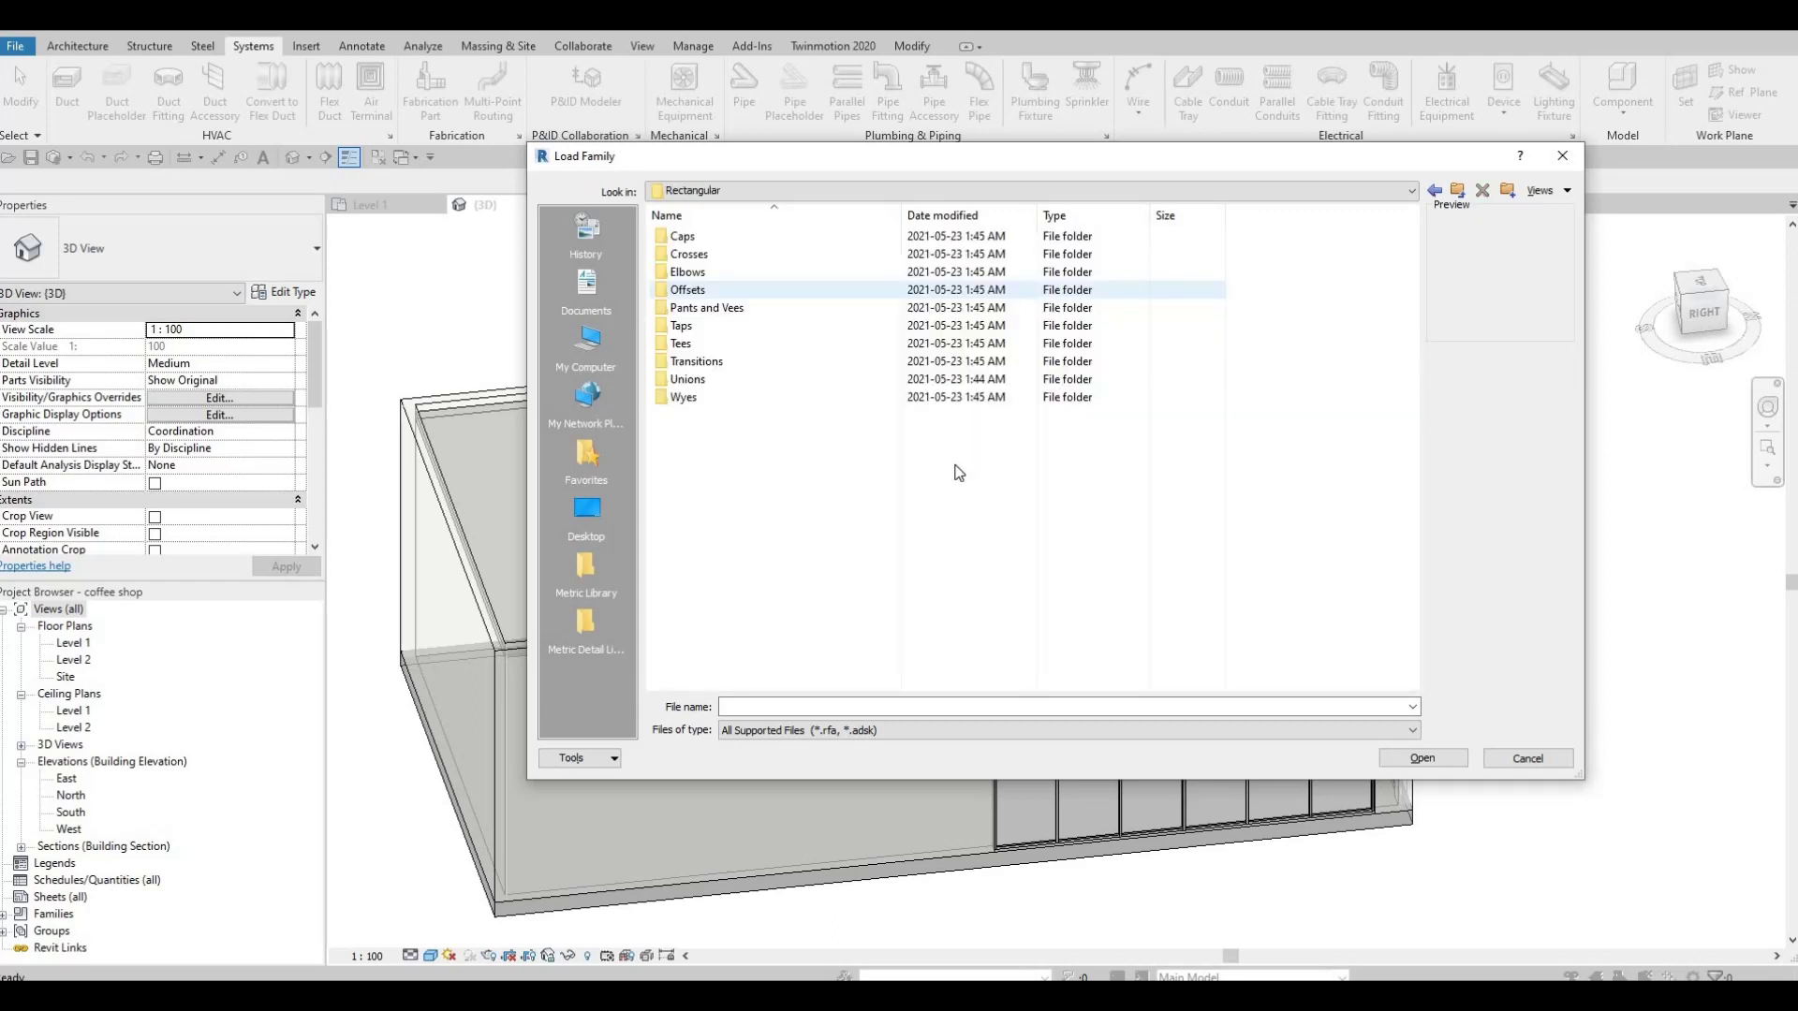
{"action": "double_click", "coordinate": [682, 237]}
{"action": "left_click", "coordinate": [716, 257]}
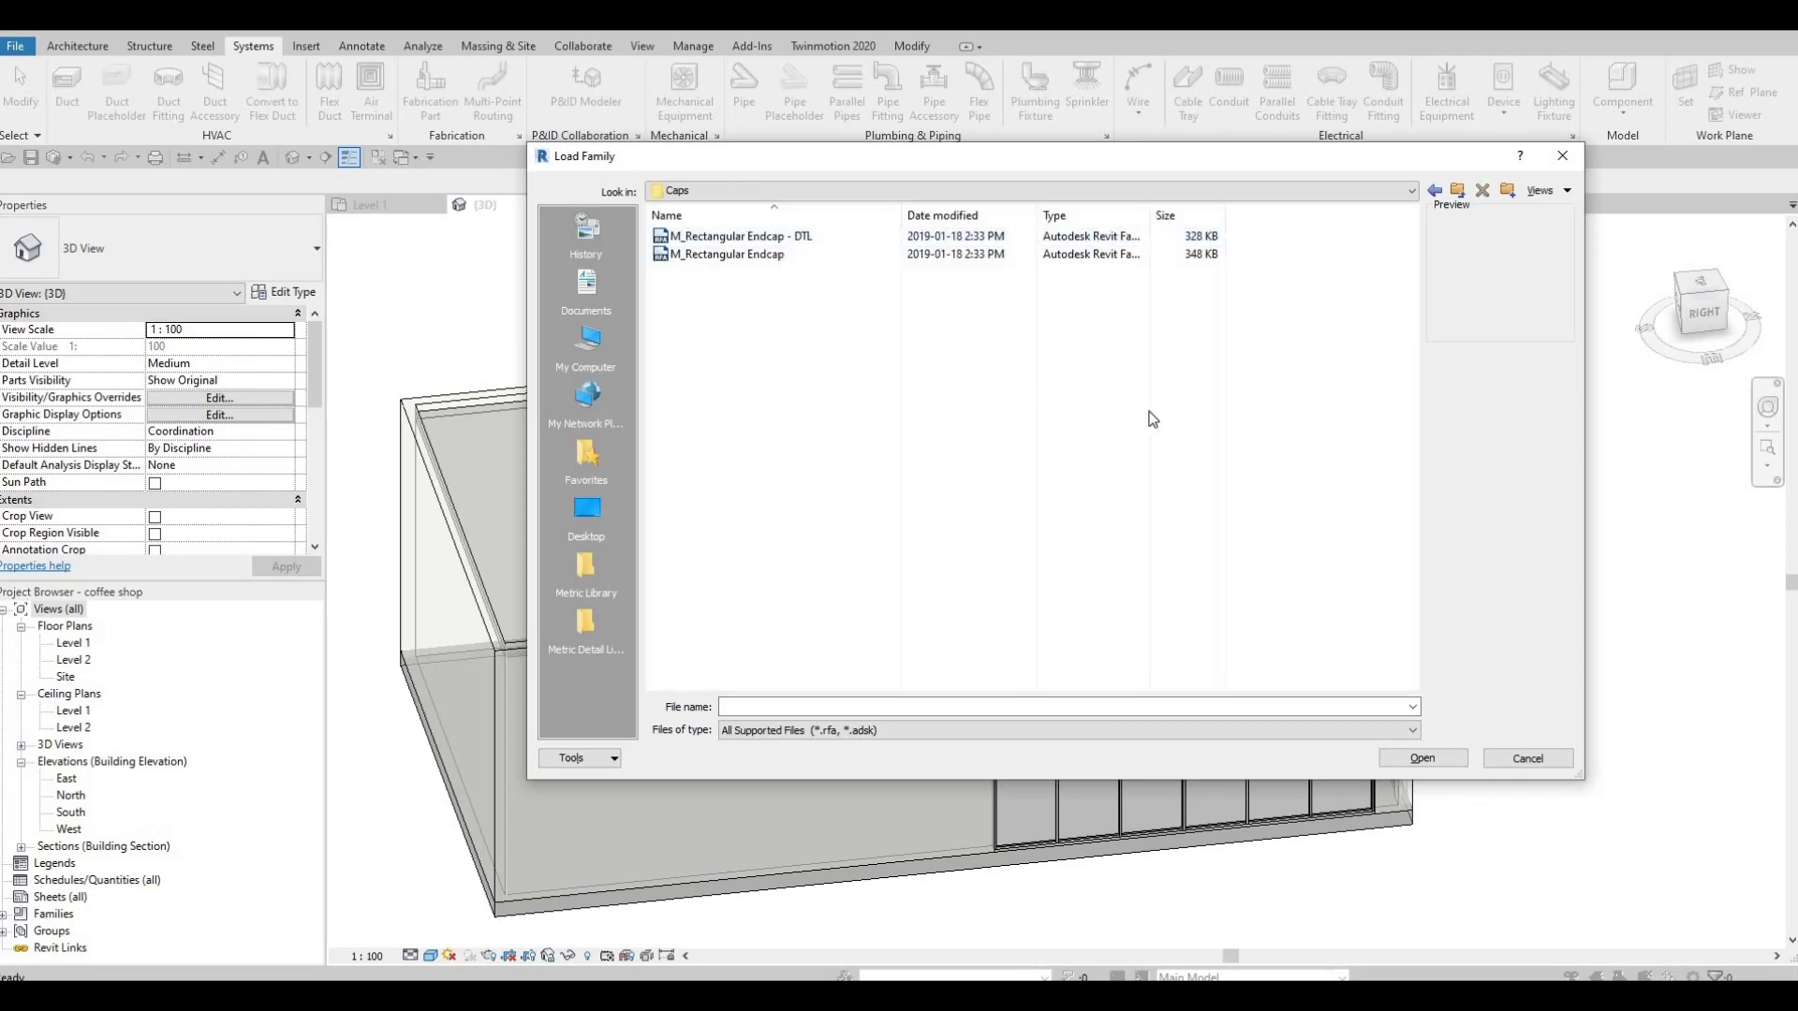
{"action": "left_click", "coordinate": [1414, 755]}
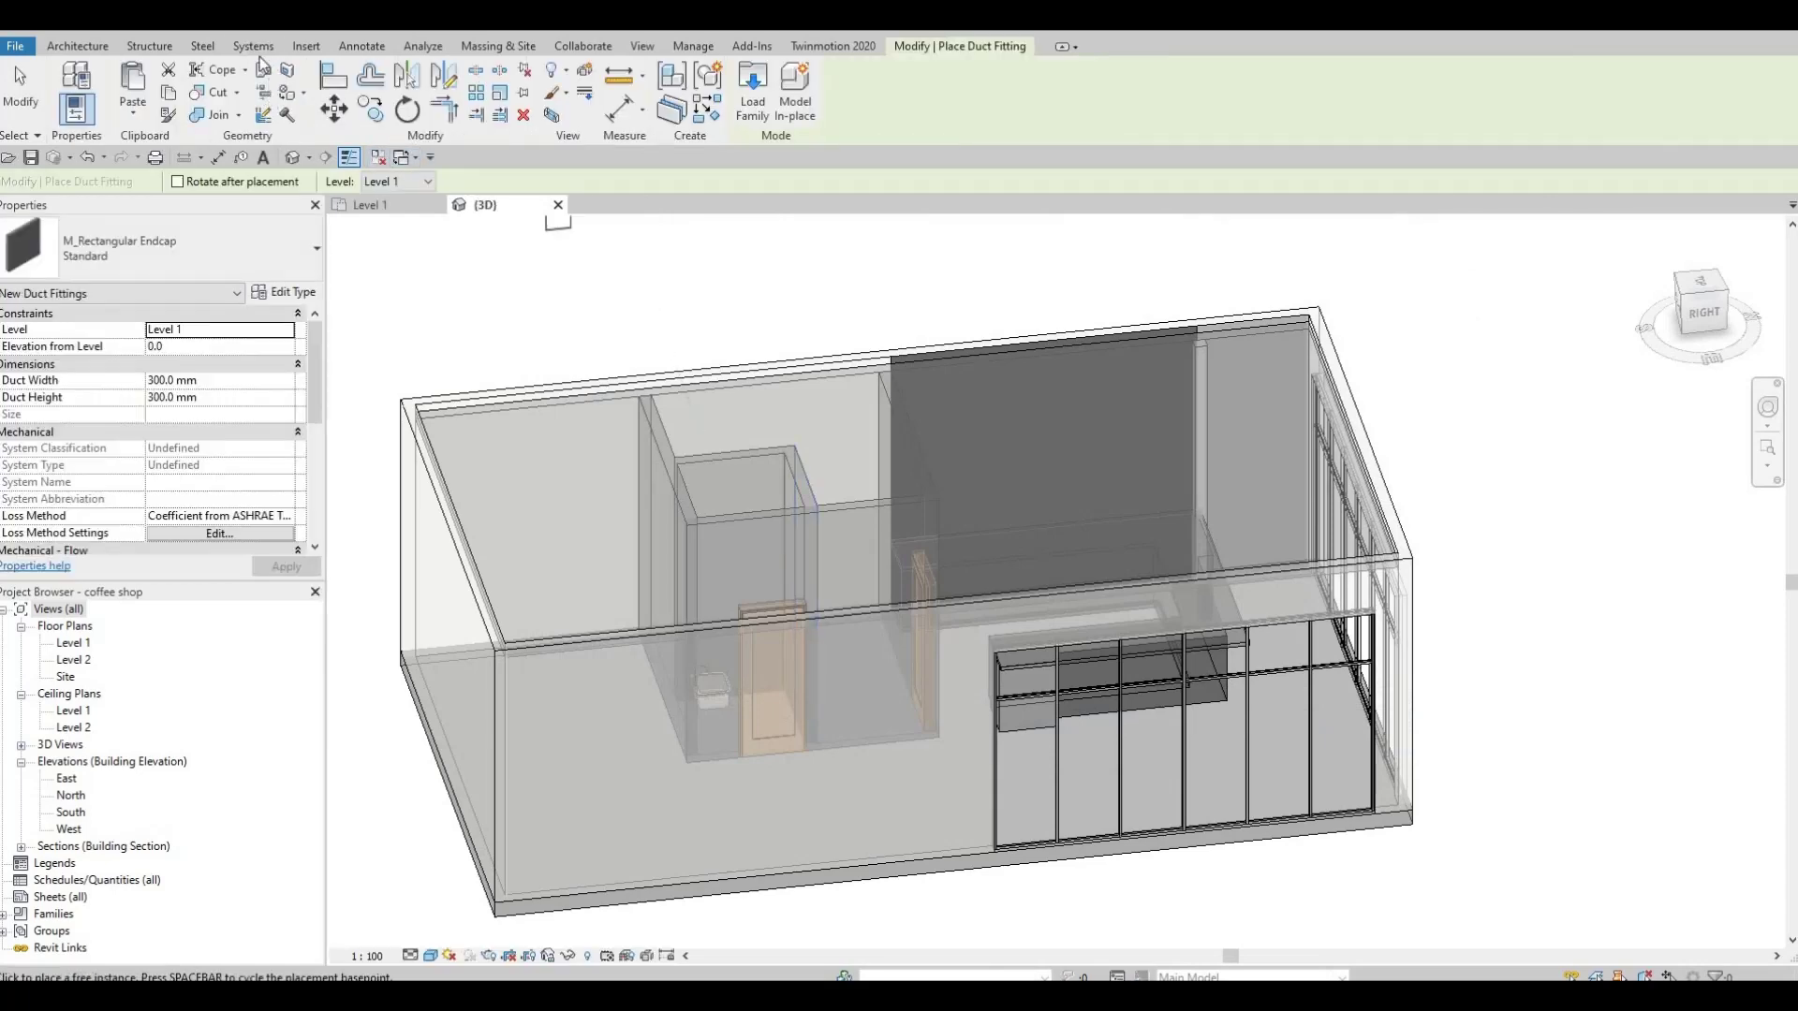
Load the M_Rectangular Cross duct fitting family from the Crosses folder
{"action": "left_click", "coordinate": [306, 46]}
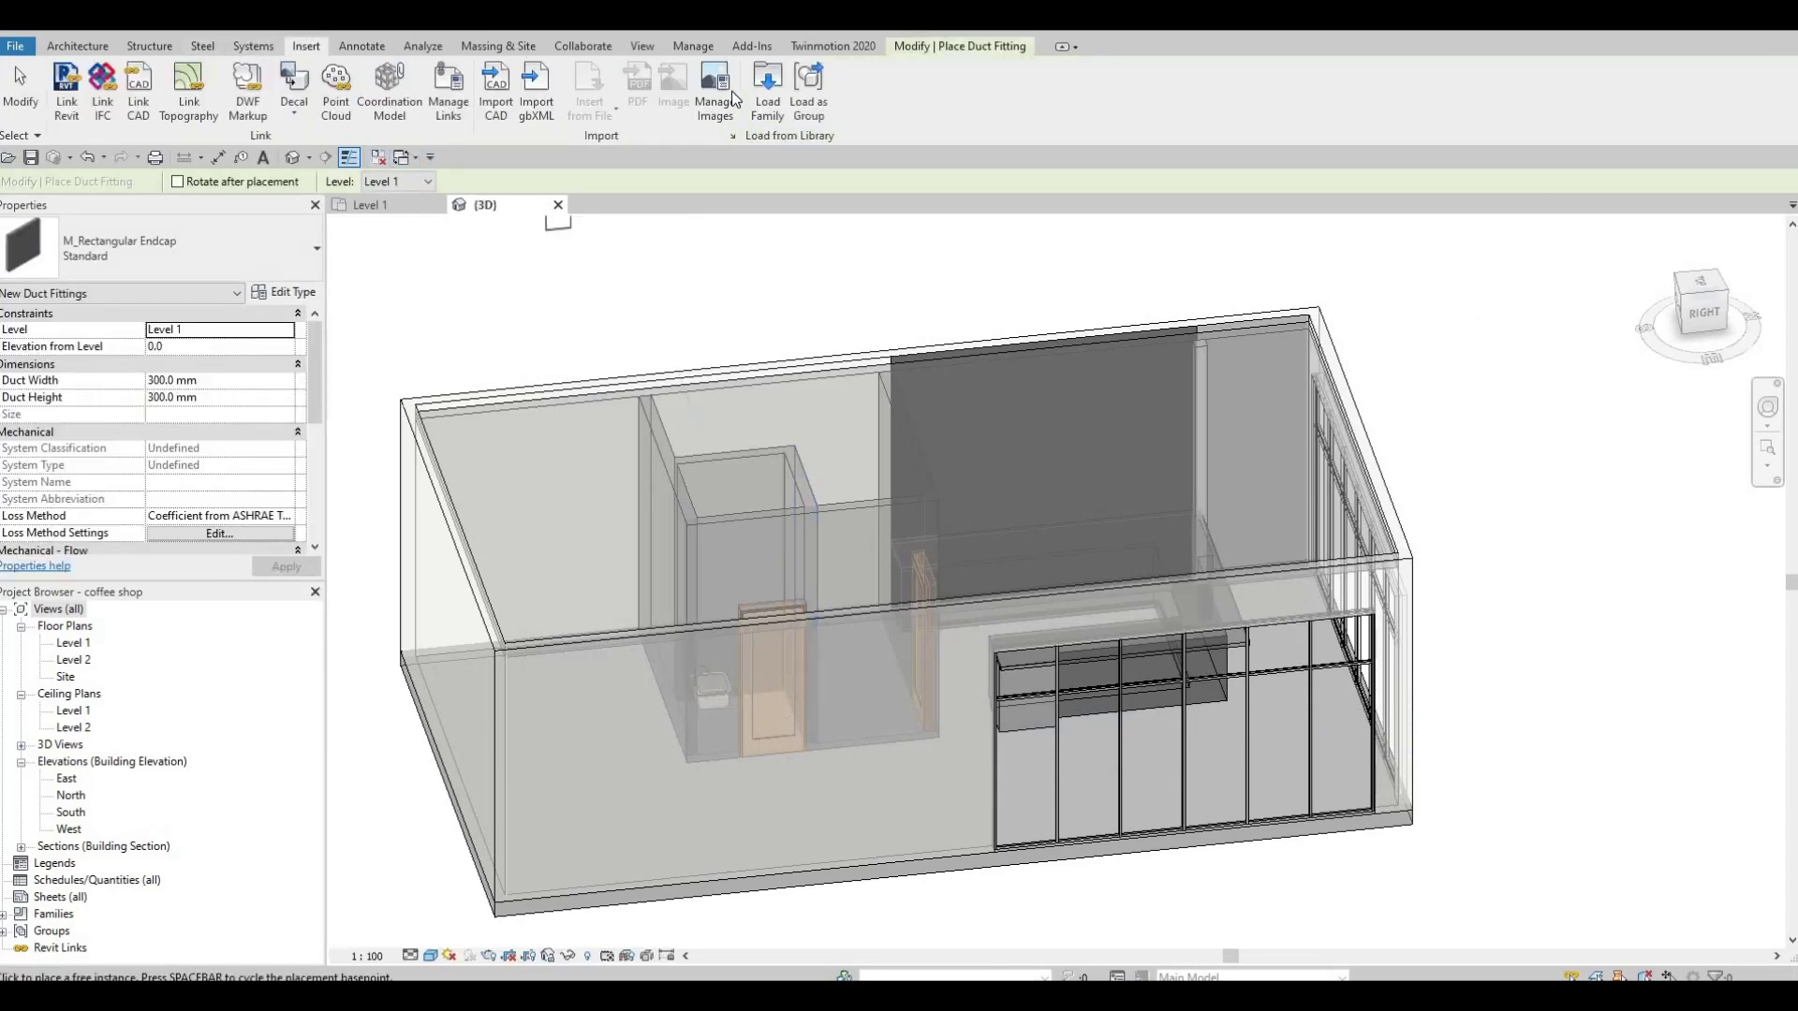
{"action": "left_click", "coordinate": [763, 103]}
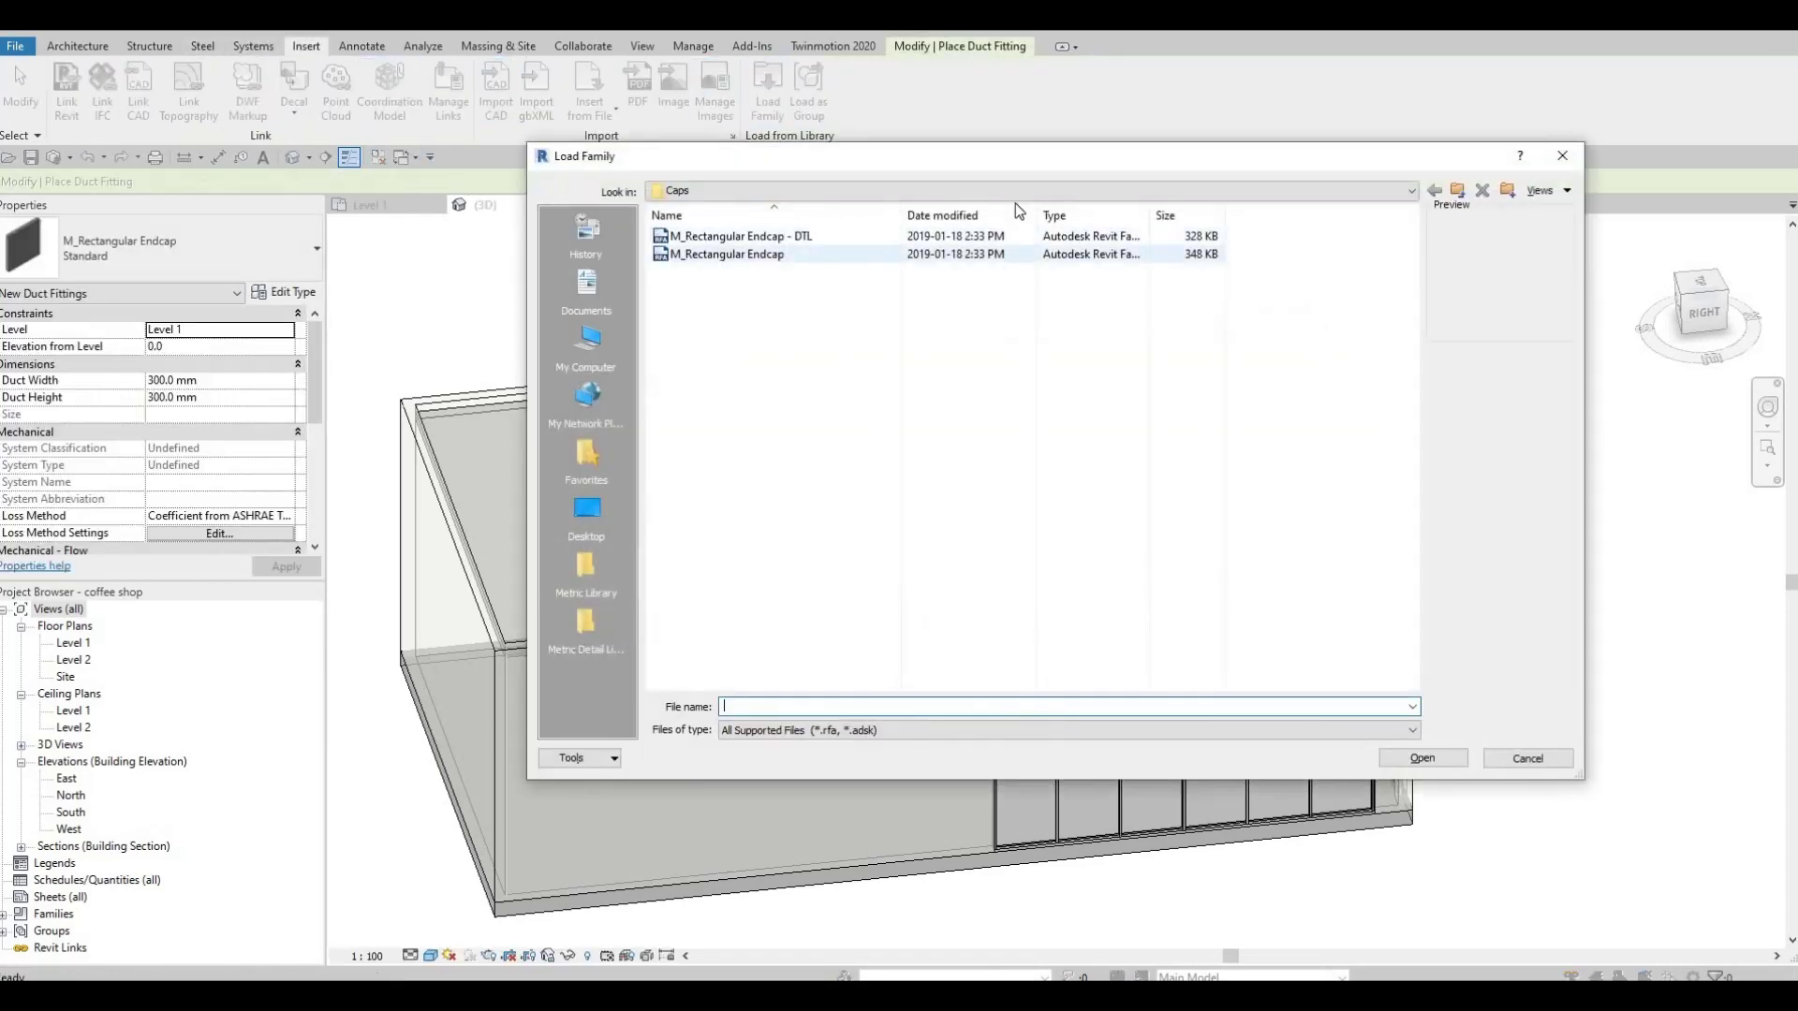
{"action": "left_click", "coordinate": [1457, 195]}
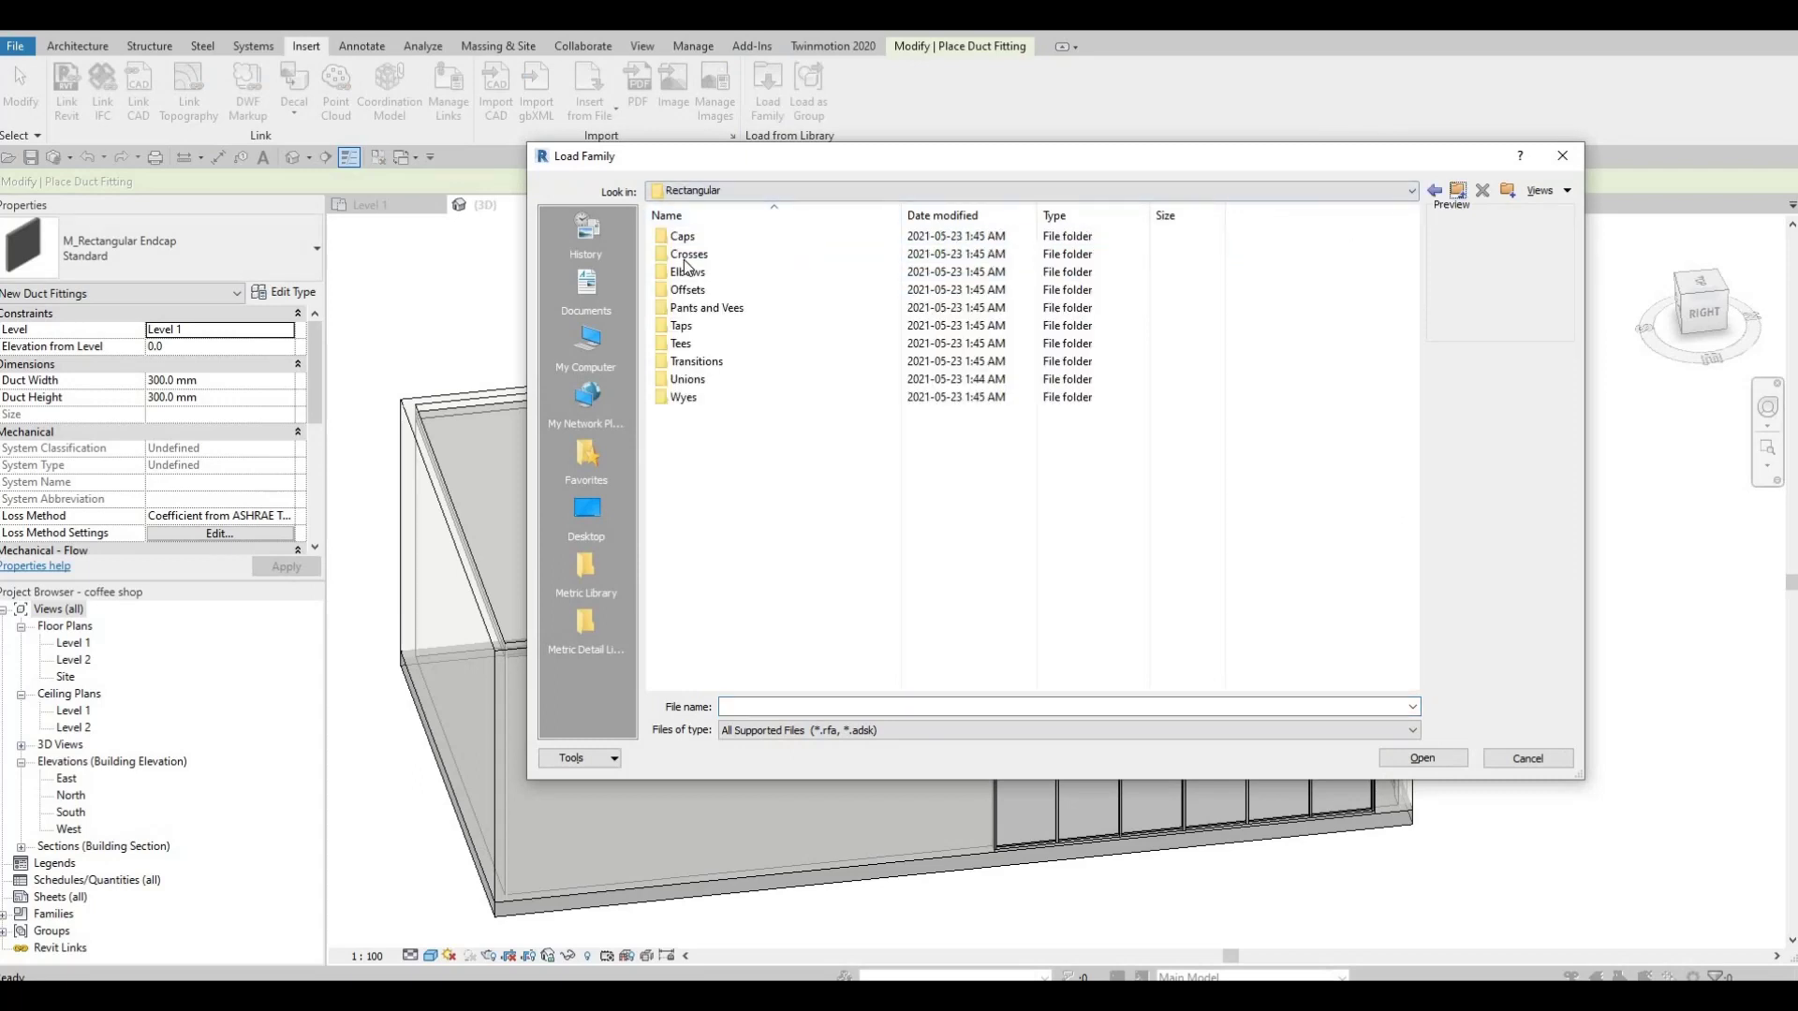
{"action": "double_click", "coordinate": [1114, 254]}
{"action": "left_click", "coordinate": [860, 235]}
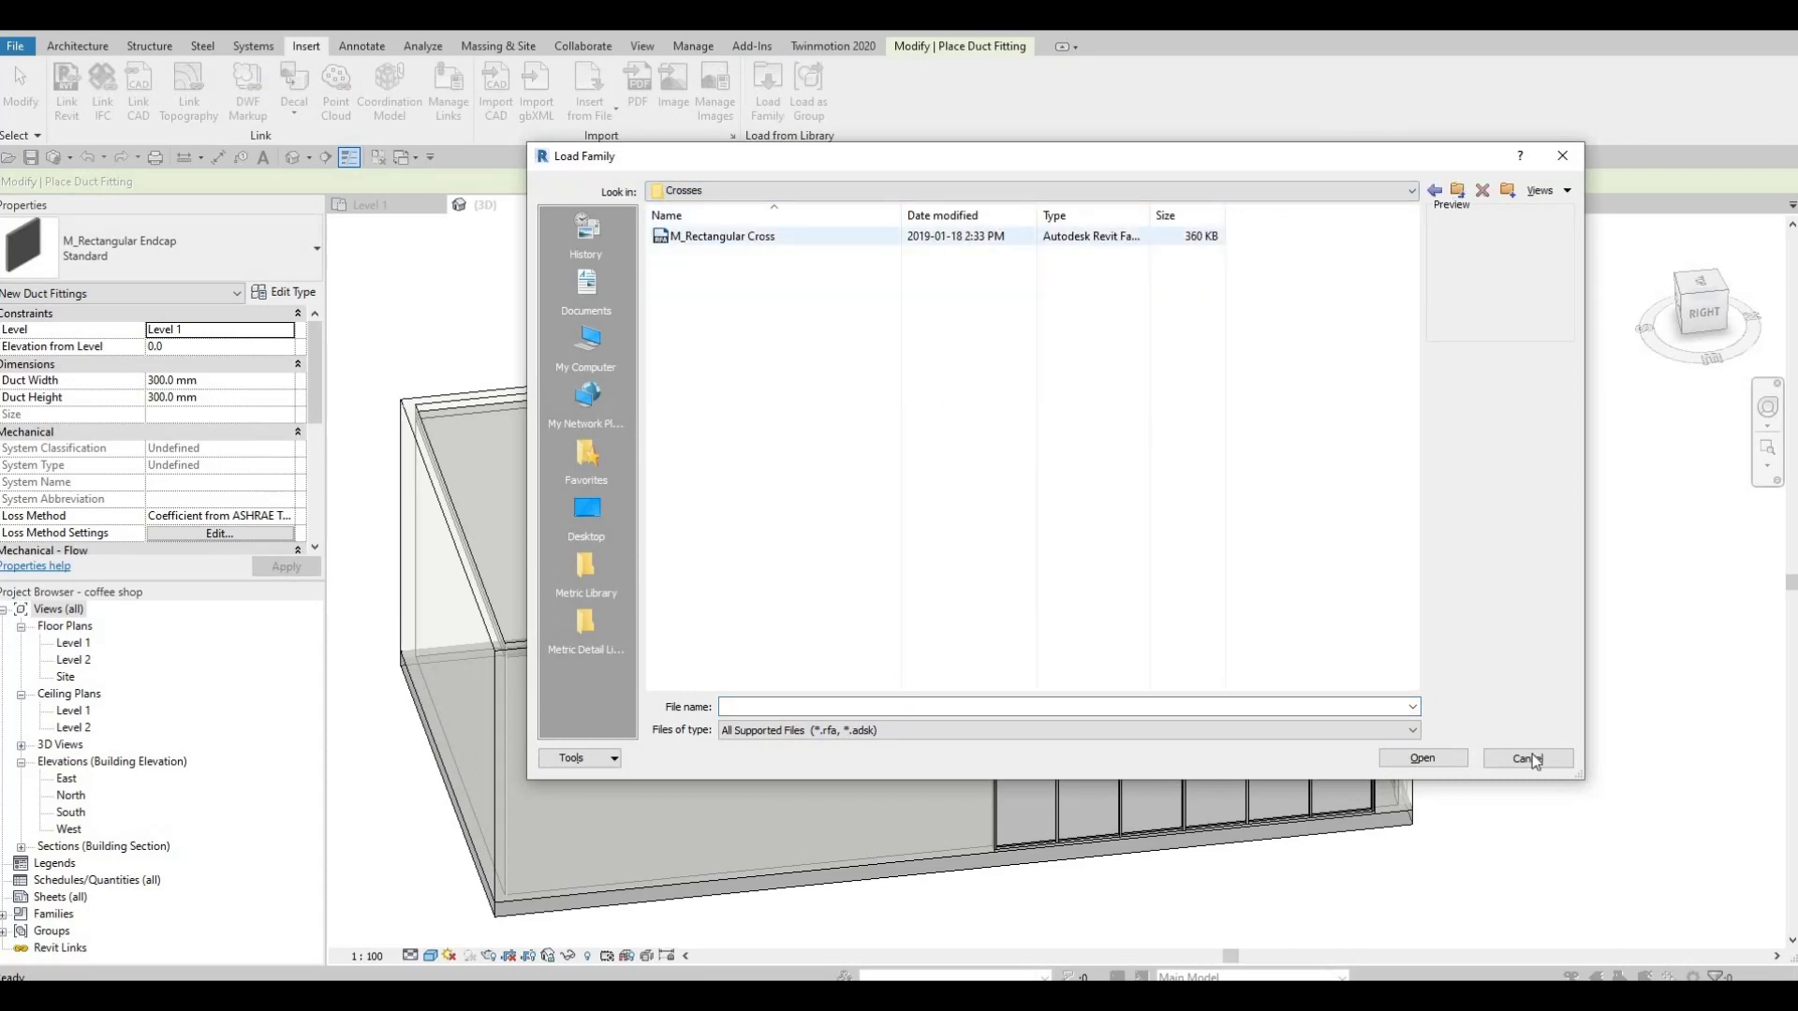
{"action": "key", "text": "Return"}
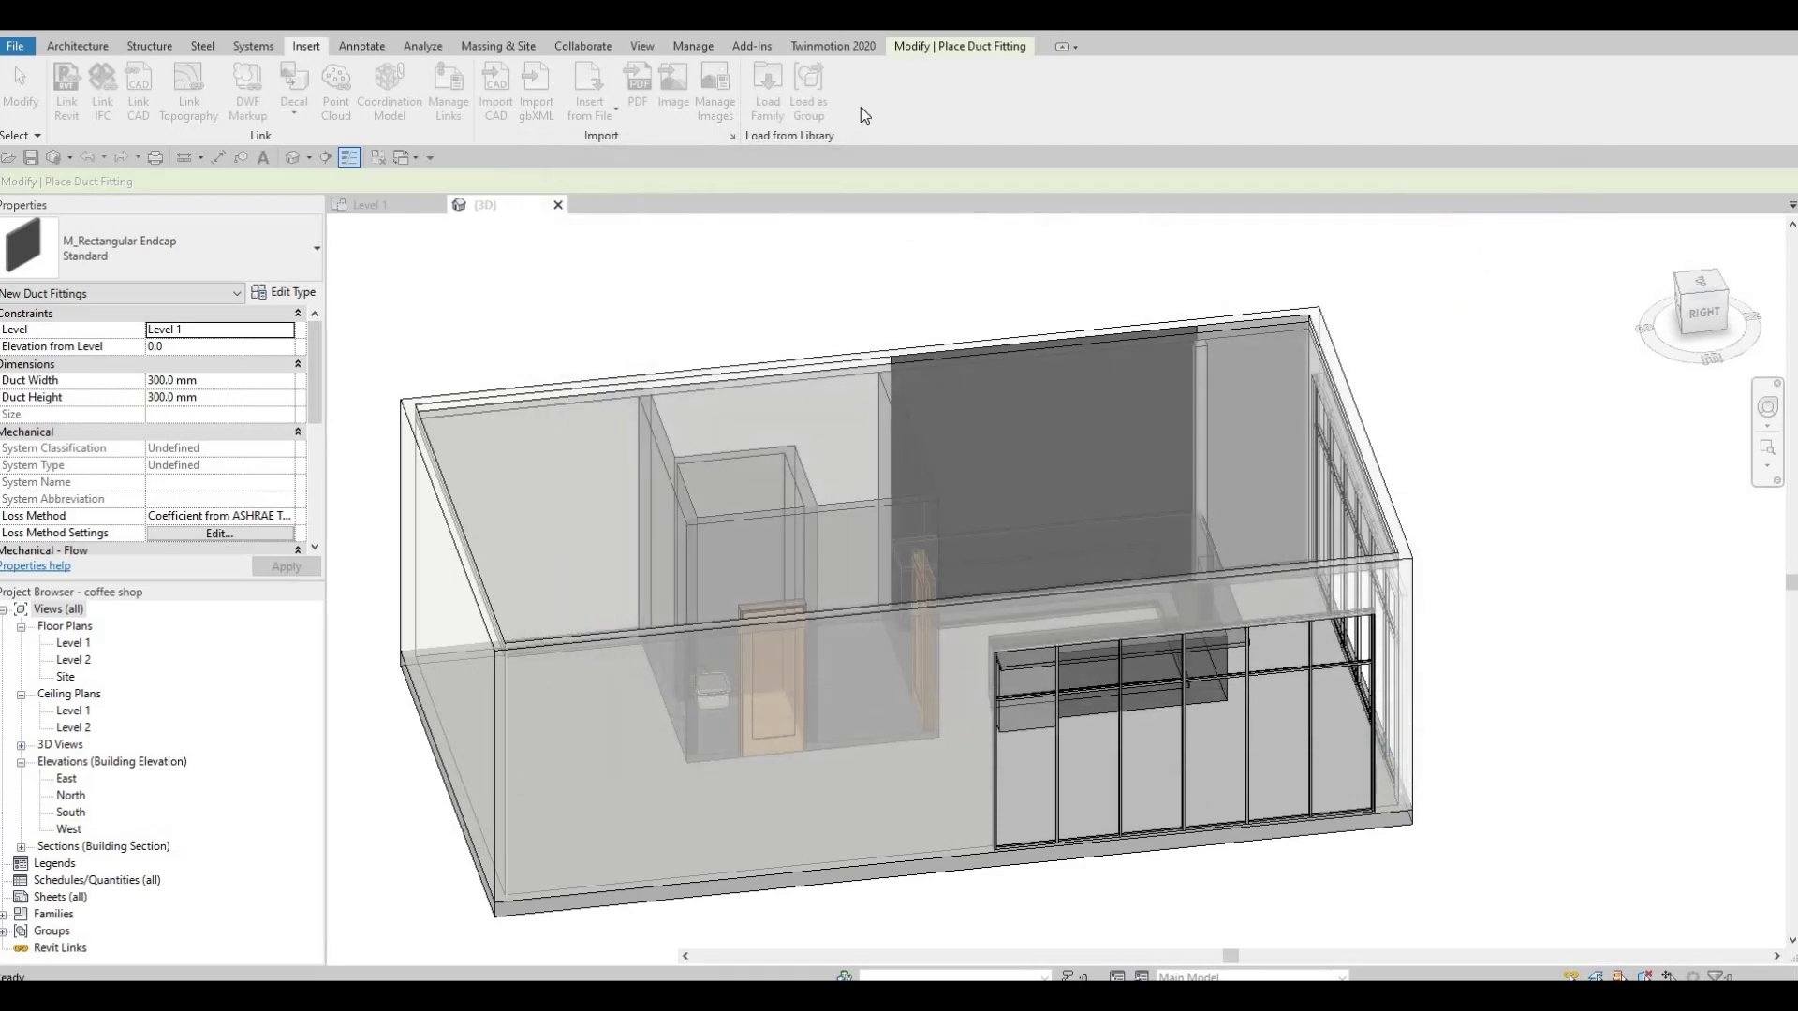
Load the M_Rectangular Elbow - Round Throat - Sharp Heel duct fitting family from the Elbows folder
{"action": "left_click", "coordinate": [767, 91]}
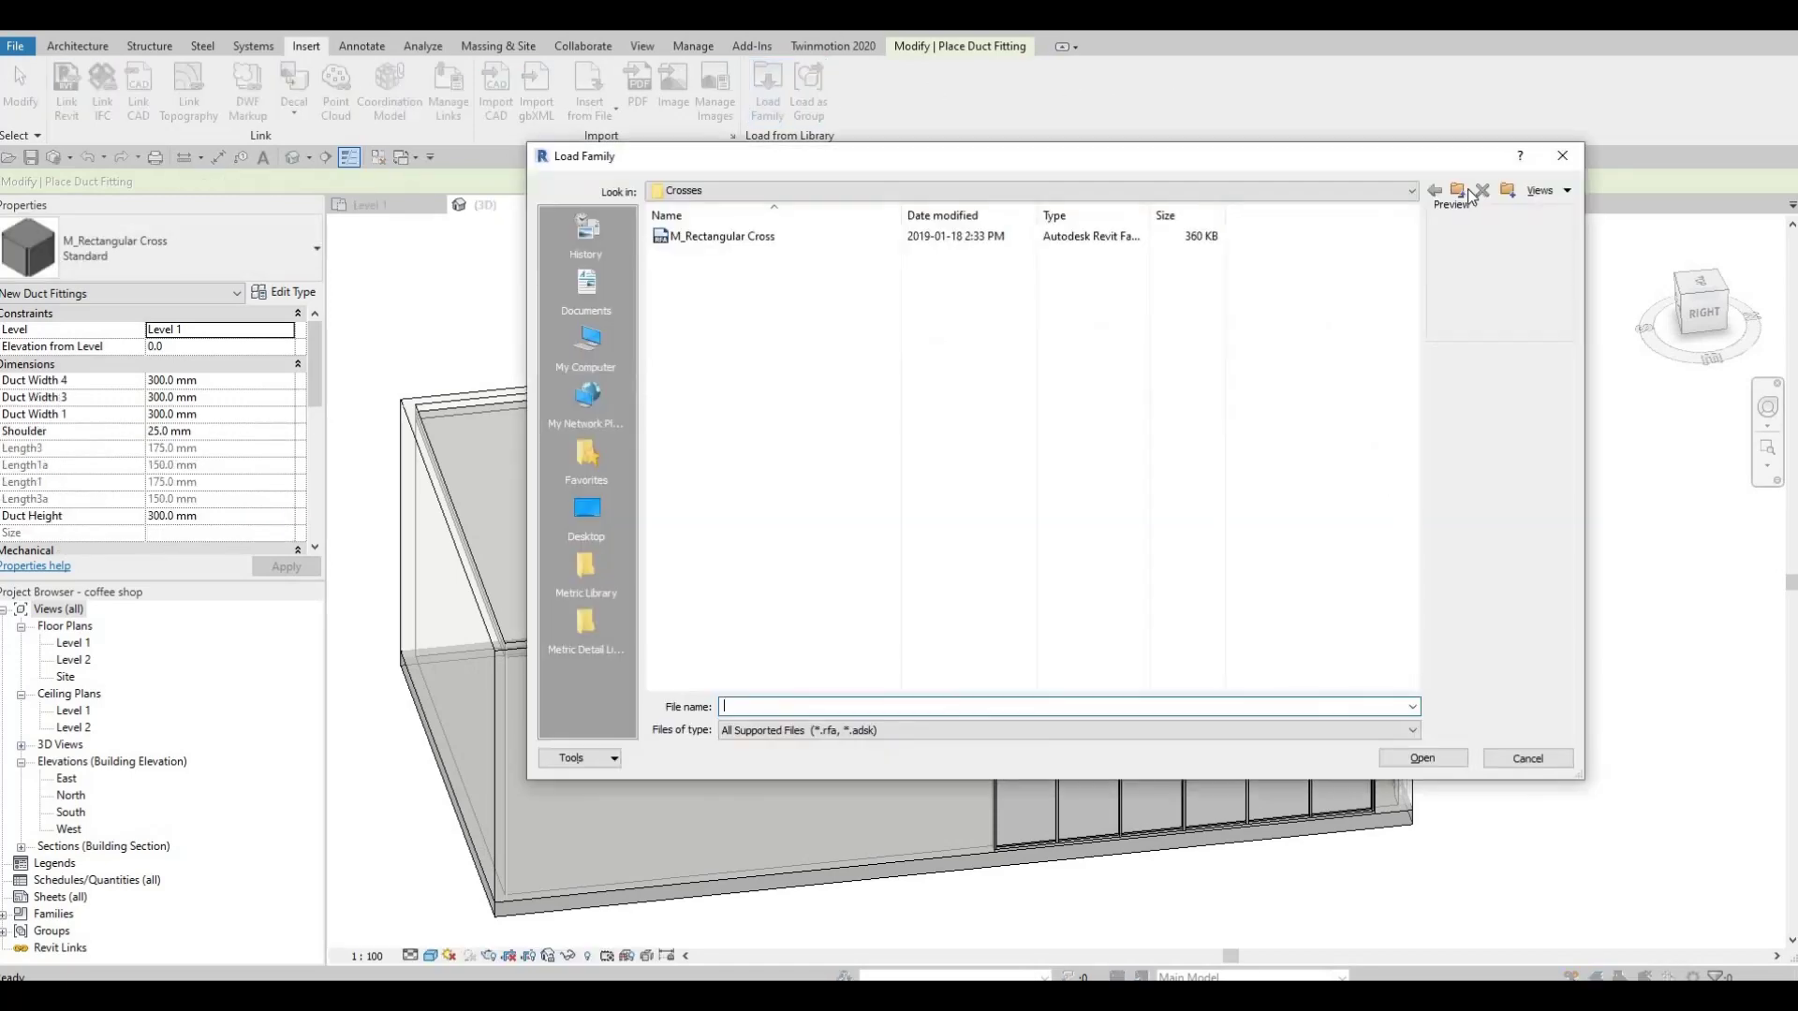
{"action": "left_click", "coordinate": [1457, 190]}
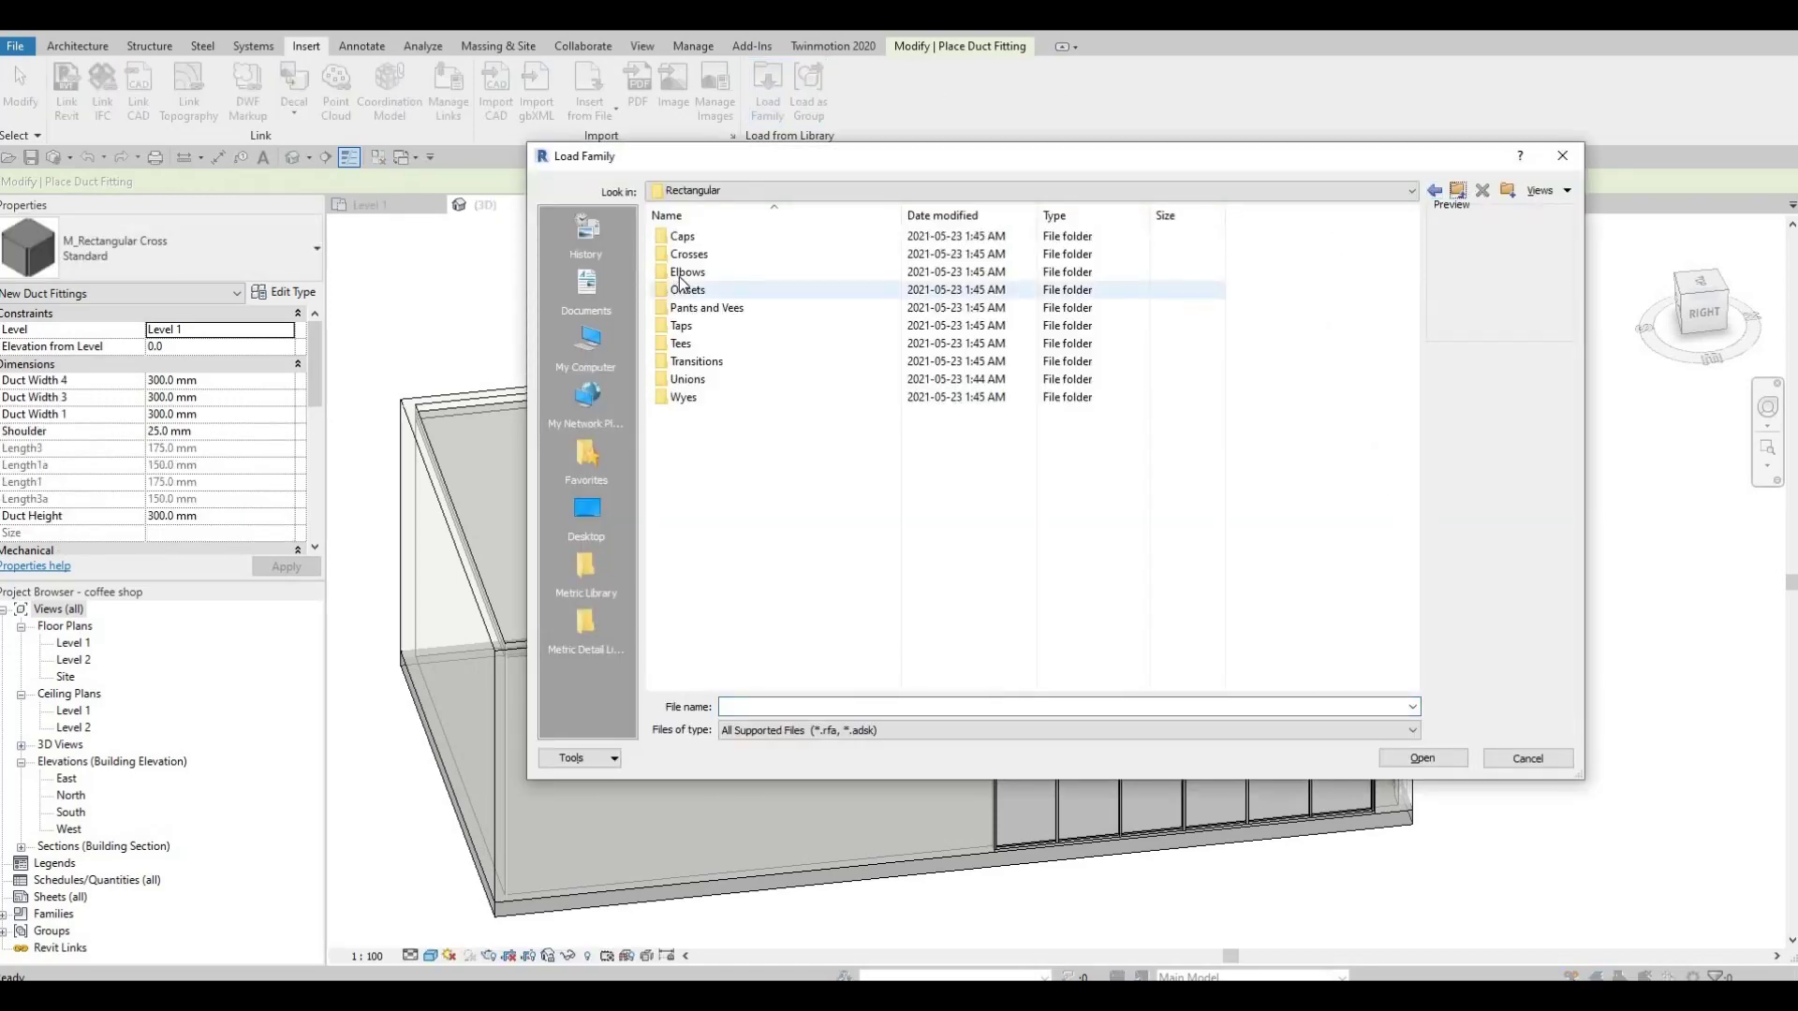
{"action": "double_click", "coordinate": [749, 272]}
{"action": "left_click", "coordinate": [765, 240]}
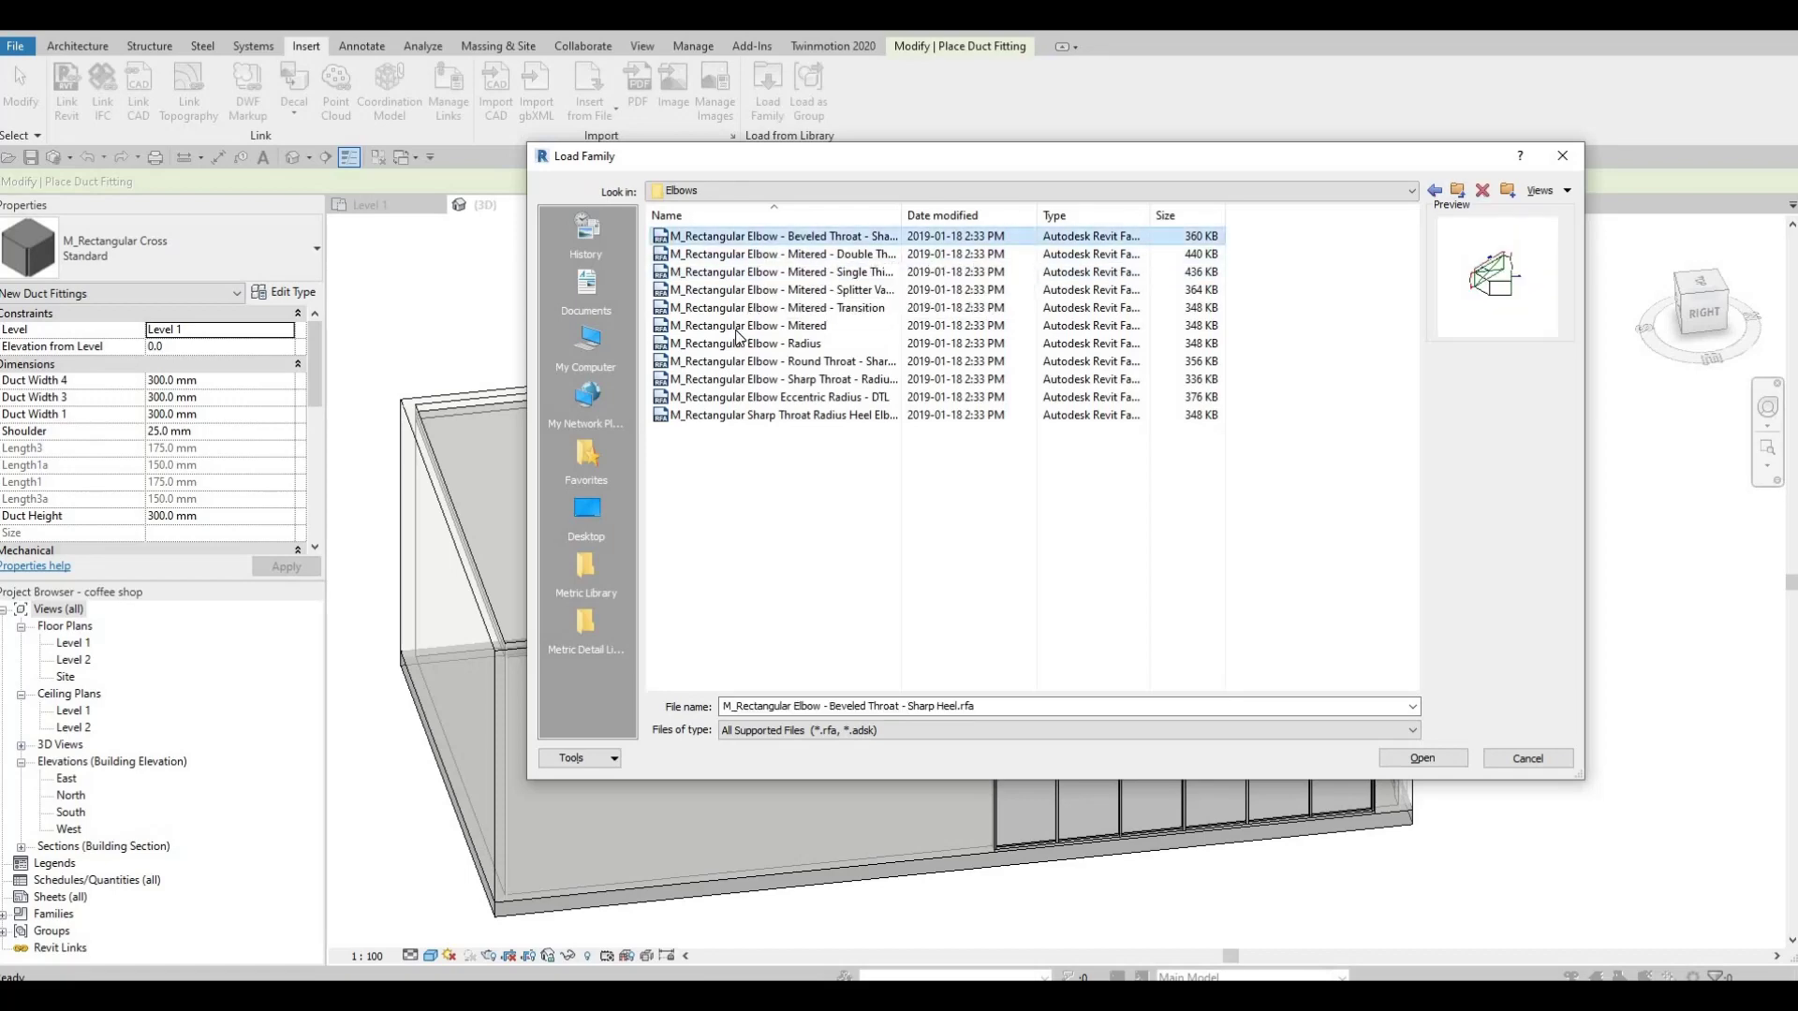
{"action": "left_click", "coordinate": [739, 325]}
{"action": "left_click", "coordinate": [727, 362]}
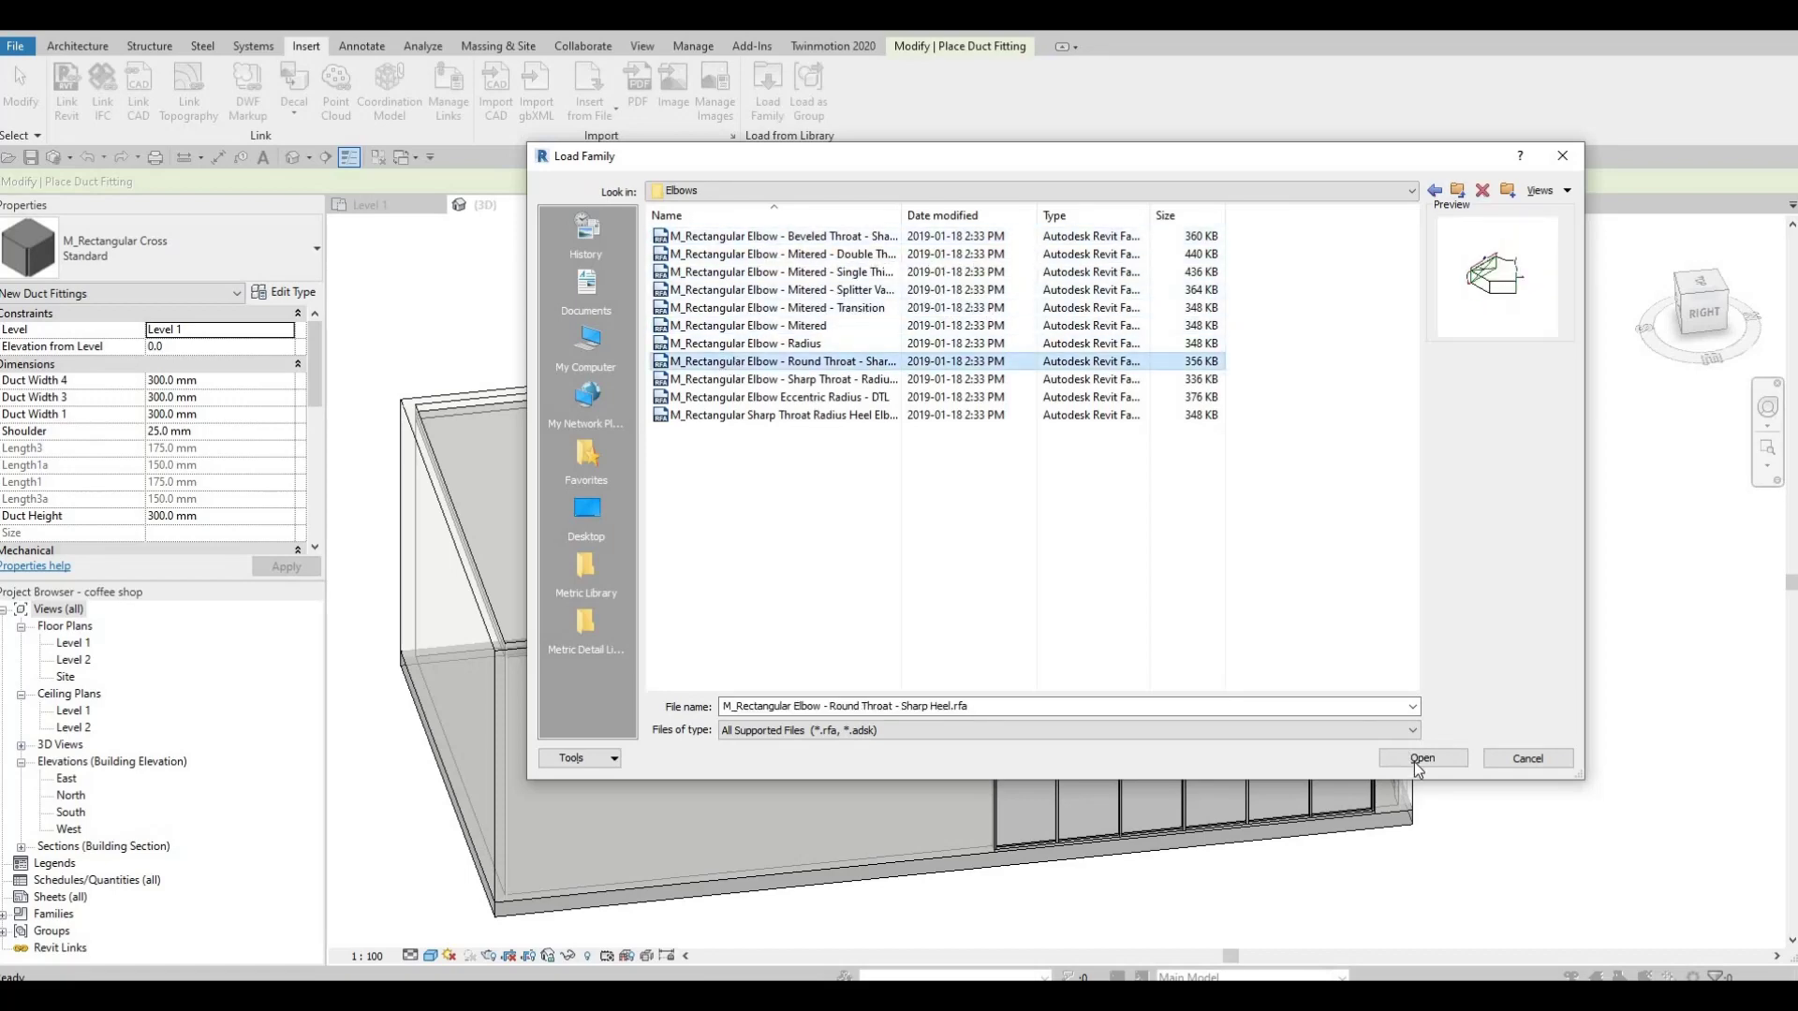
{"action": "key", "text": "Return"}
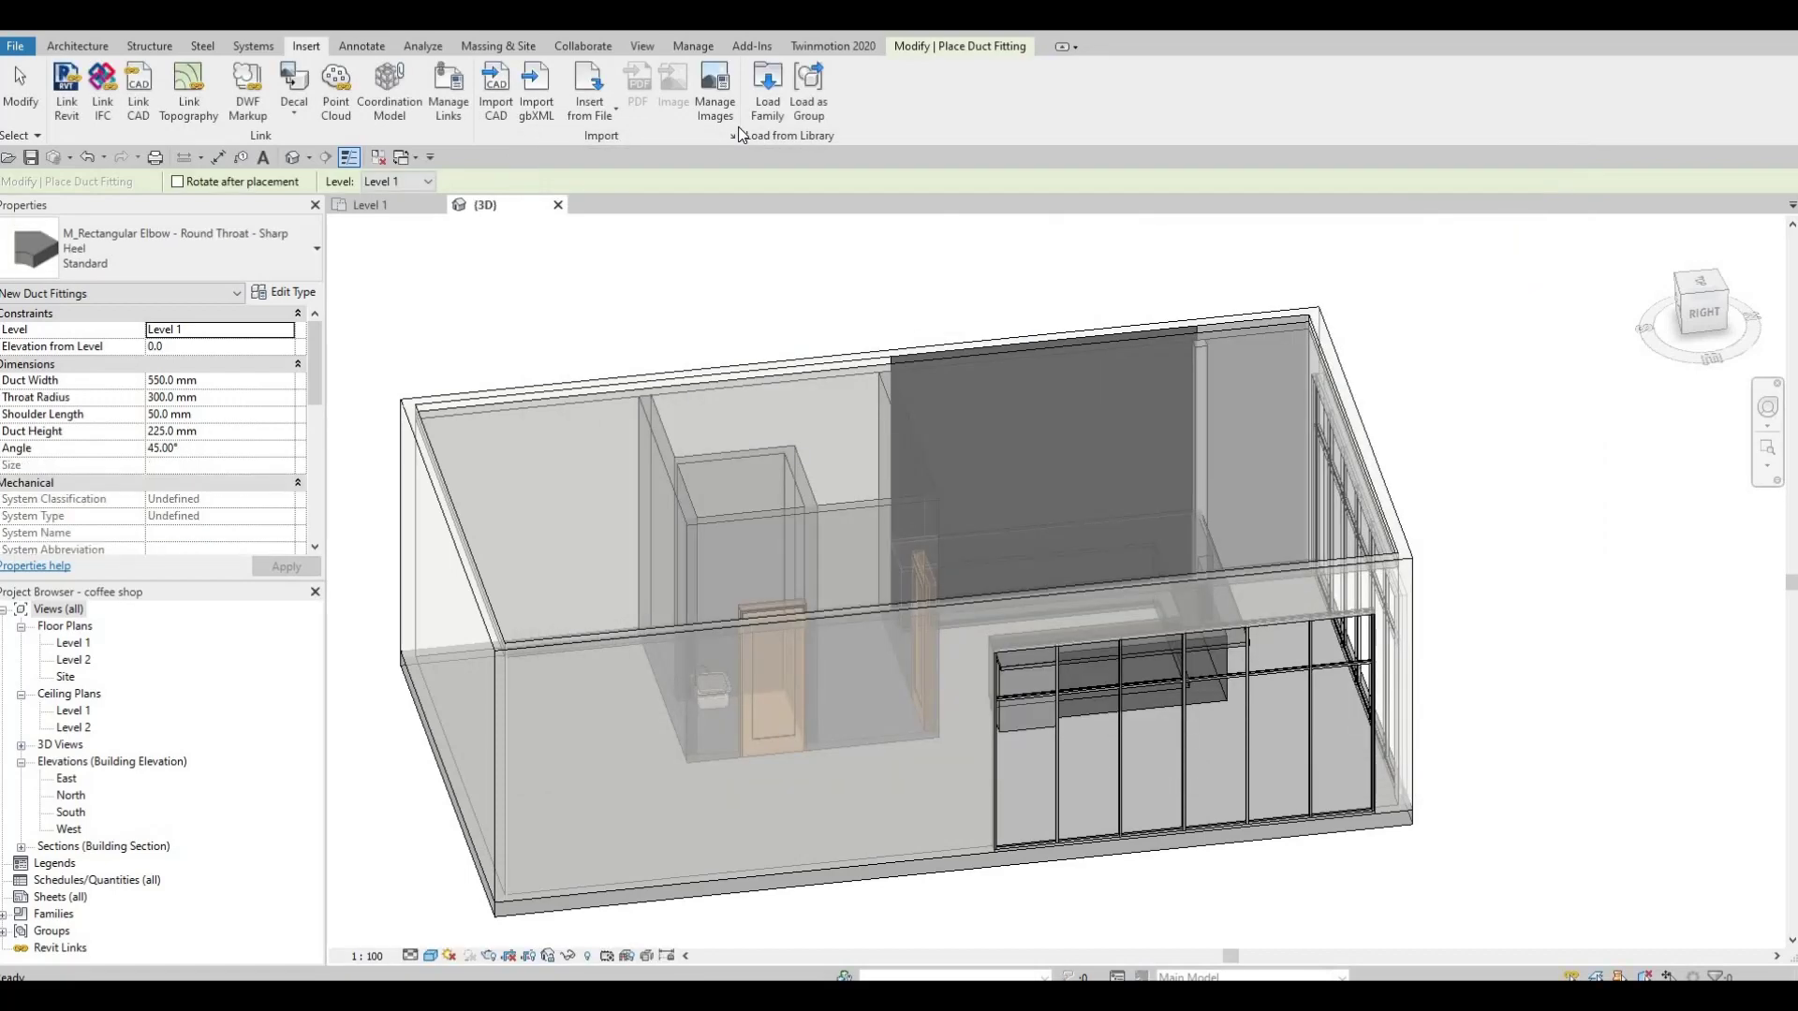
Load the M_Rectangular Offset - Mitered duct fitting family from the Offsets folder
{"action": "left_click", "coordinate": [767, 91]}
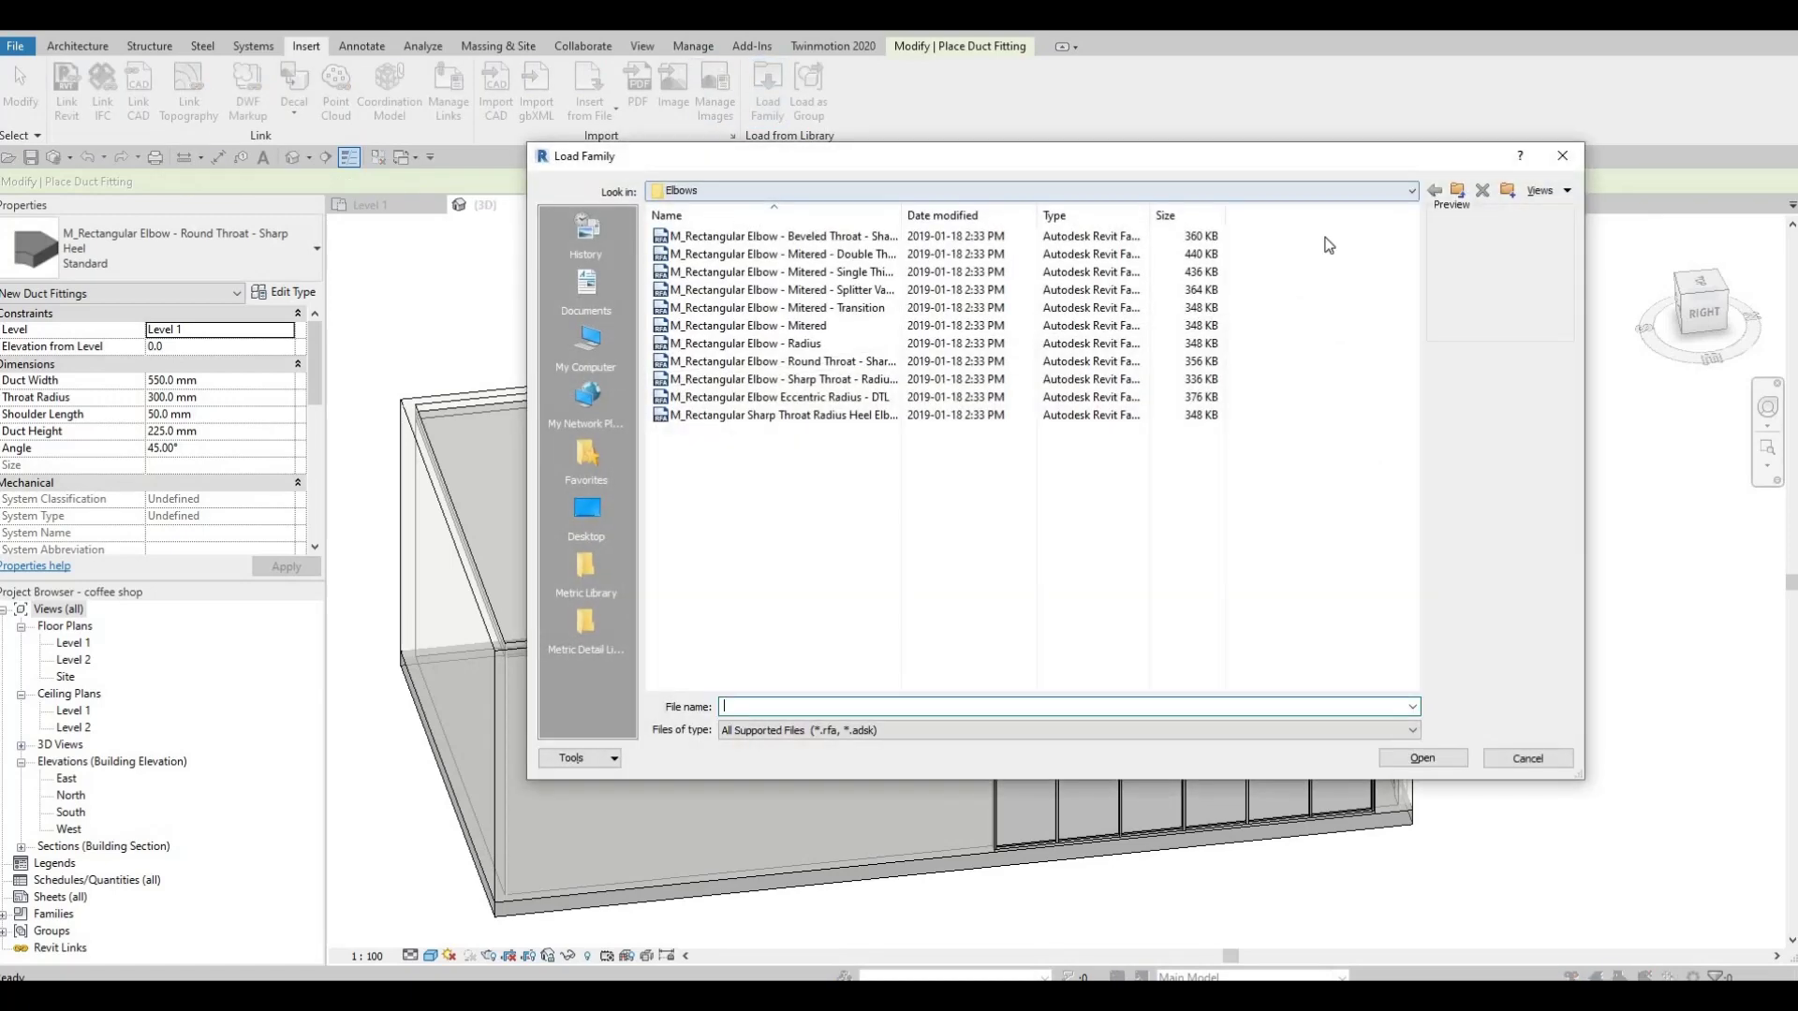
{"action": "key", "text": "BackSpace"}
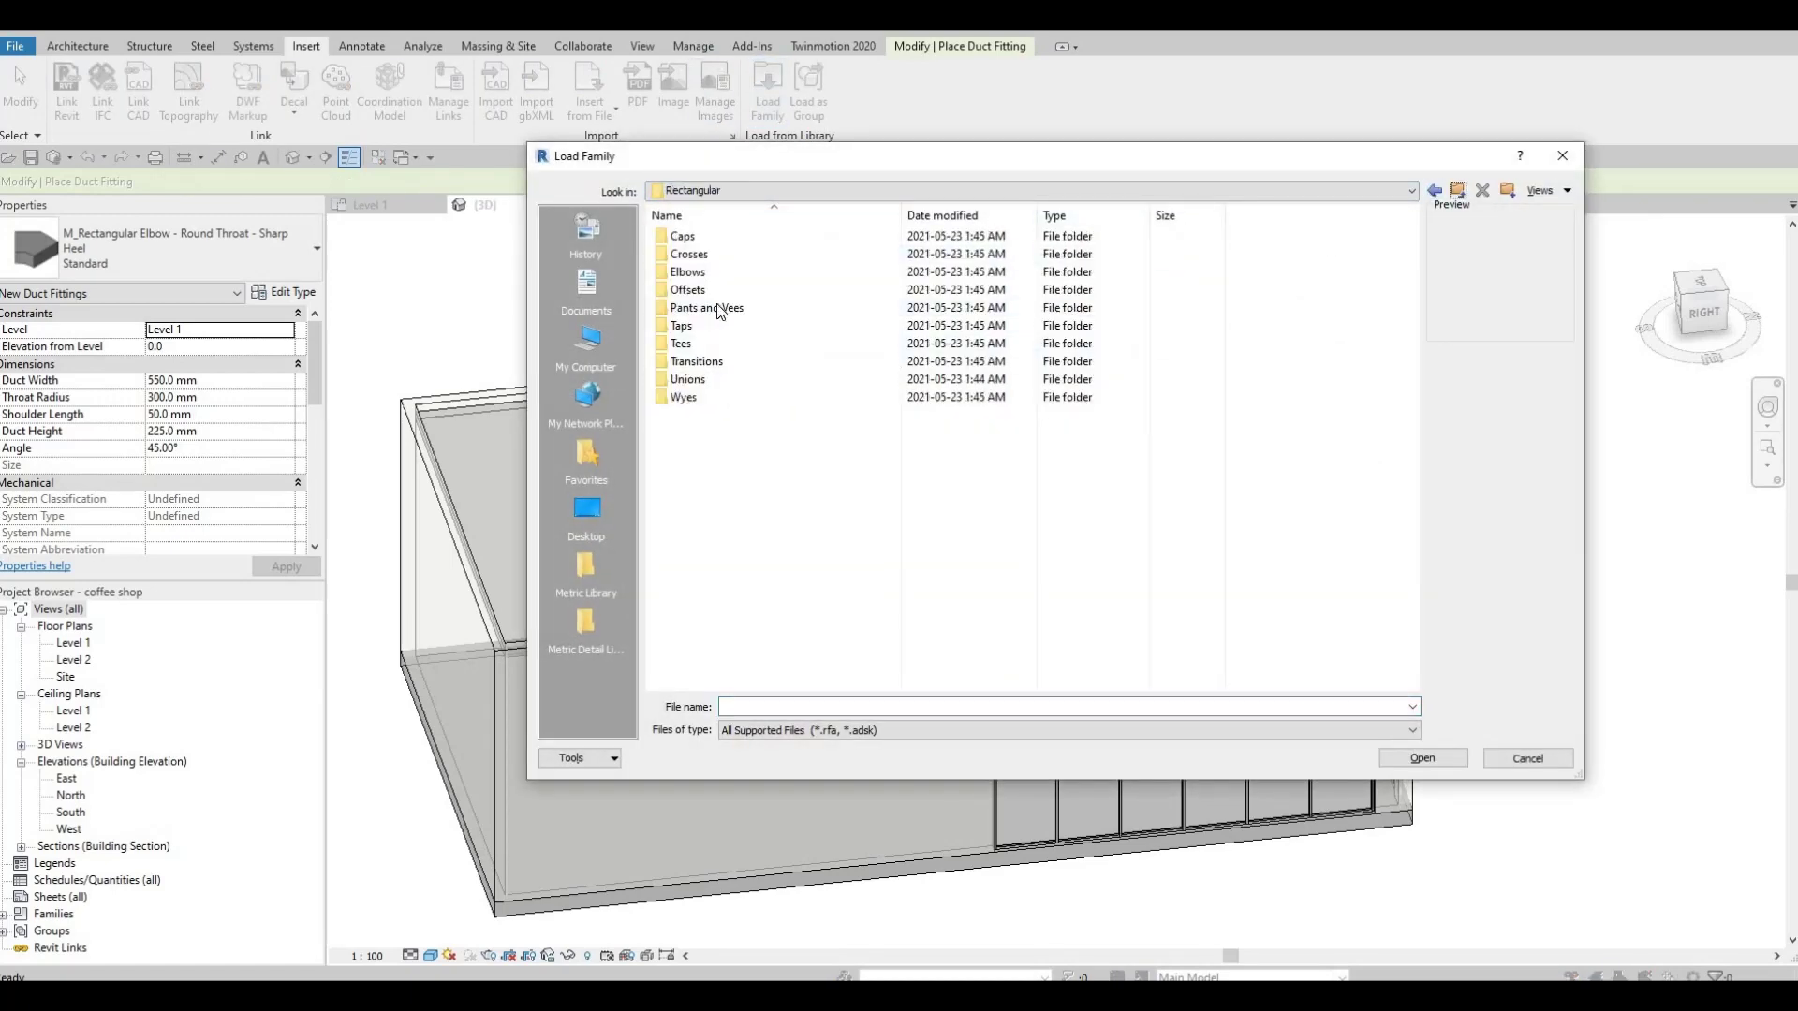
{"action": "double_click", "coordinate": [746, 286]}
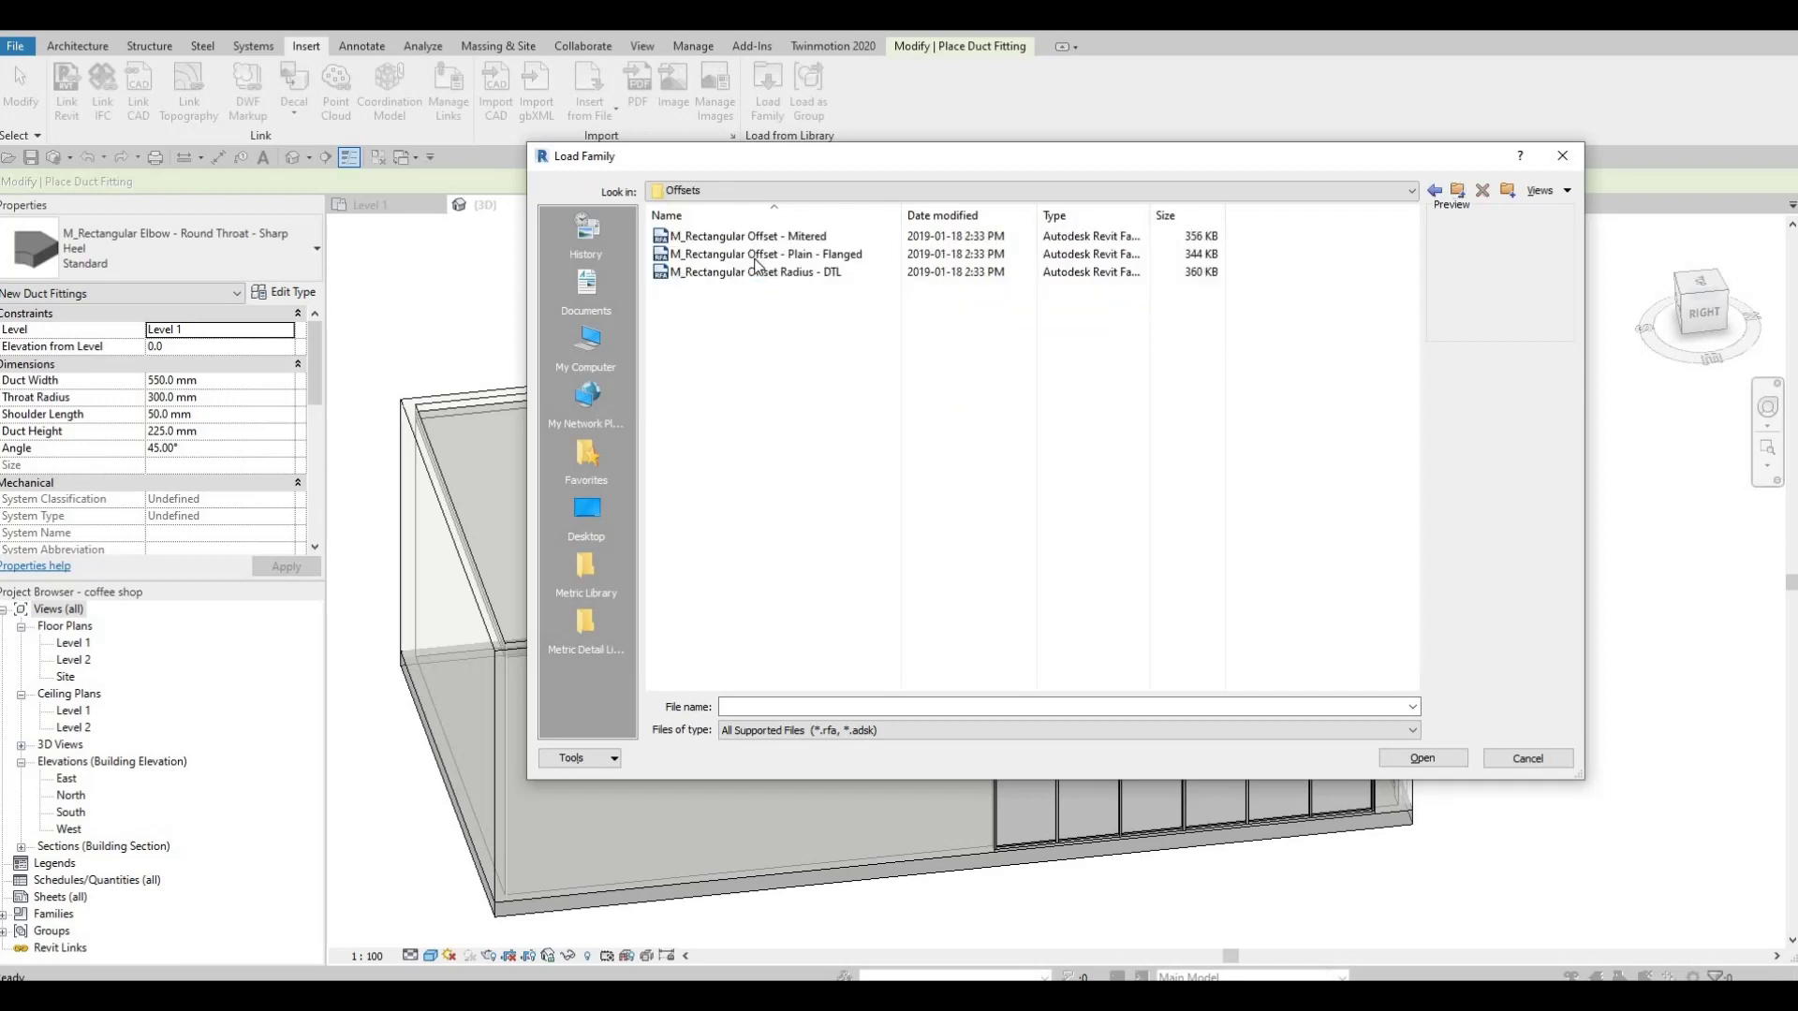
{"action": "left_click", "coordinate": [753, 270]}
{"action": "key", "text": "Up"}
{"action": "key", "text": "Up"}
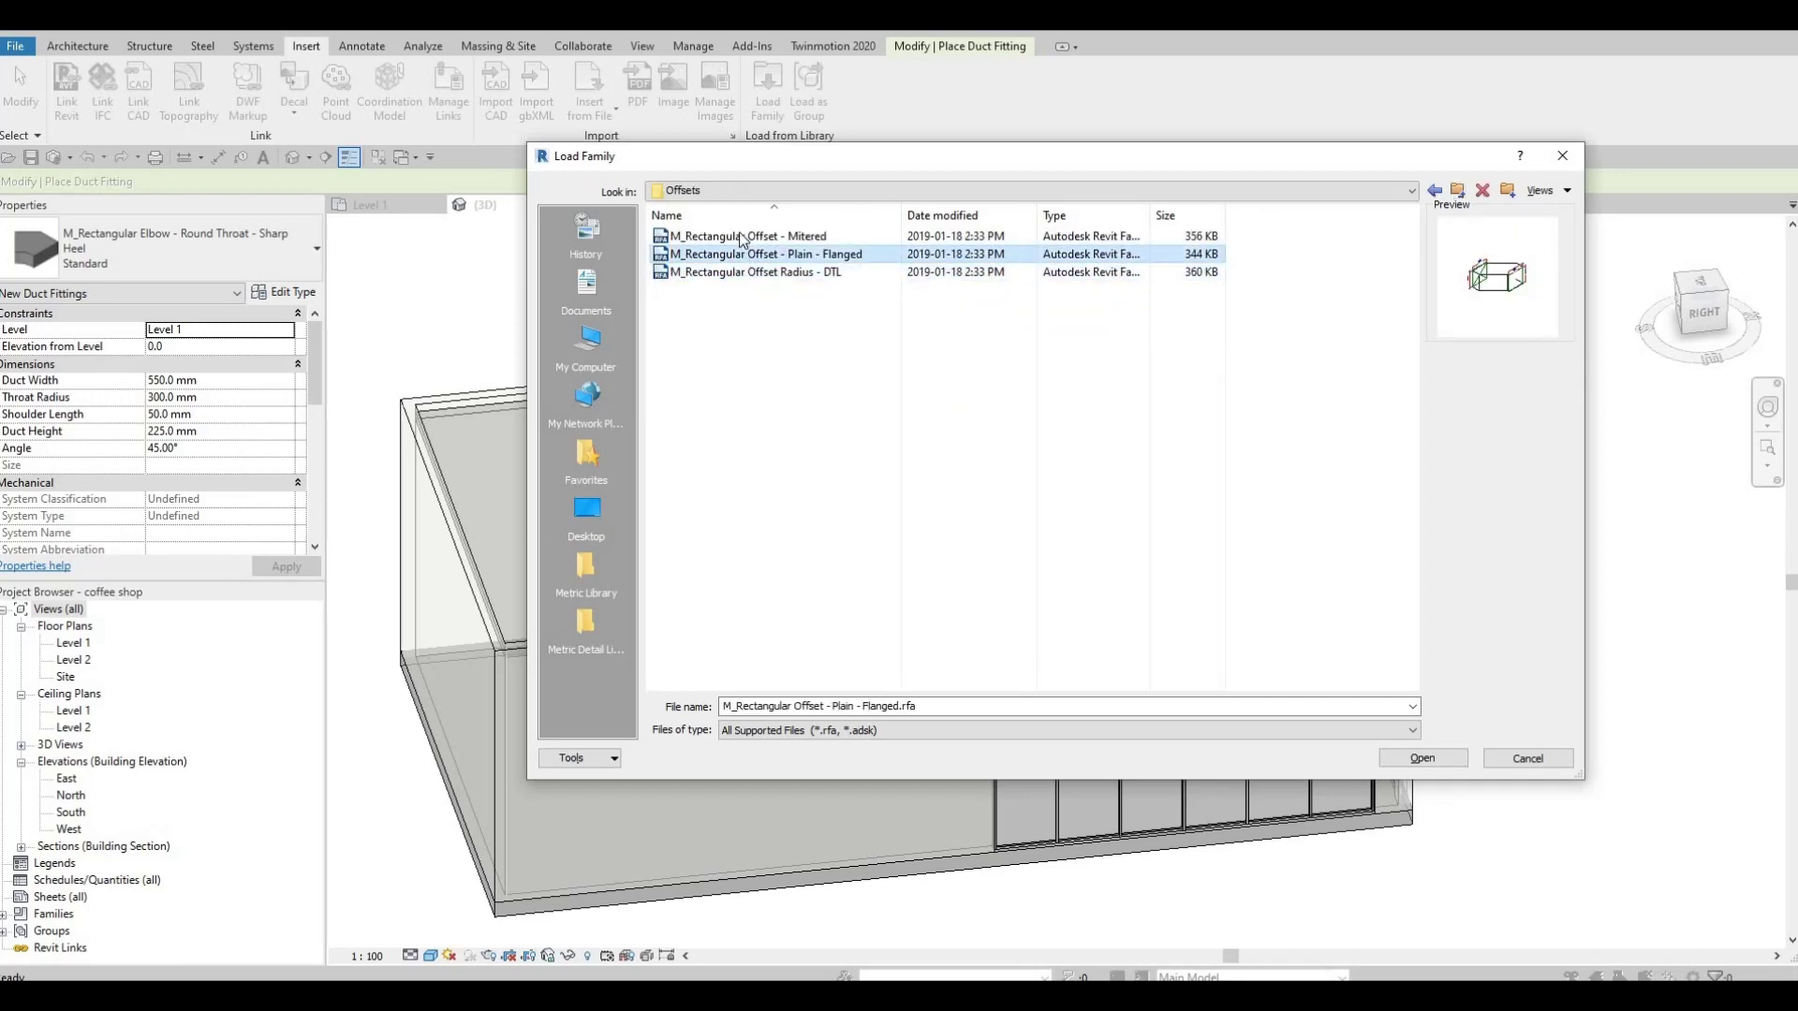
{"action": "left_click", "coordinate": [1416, 757]}
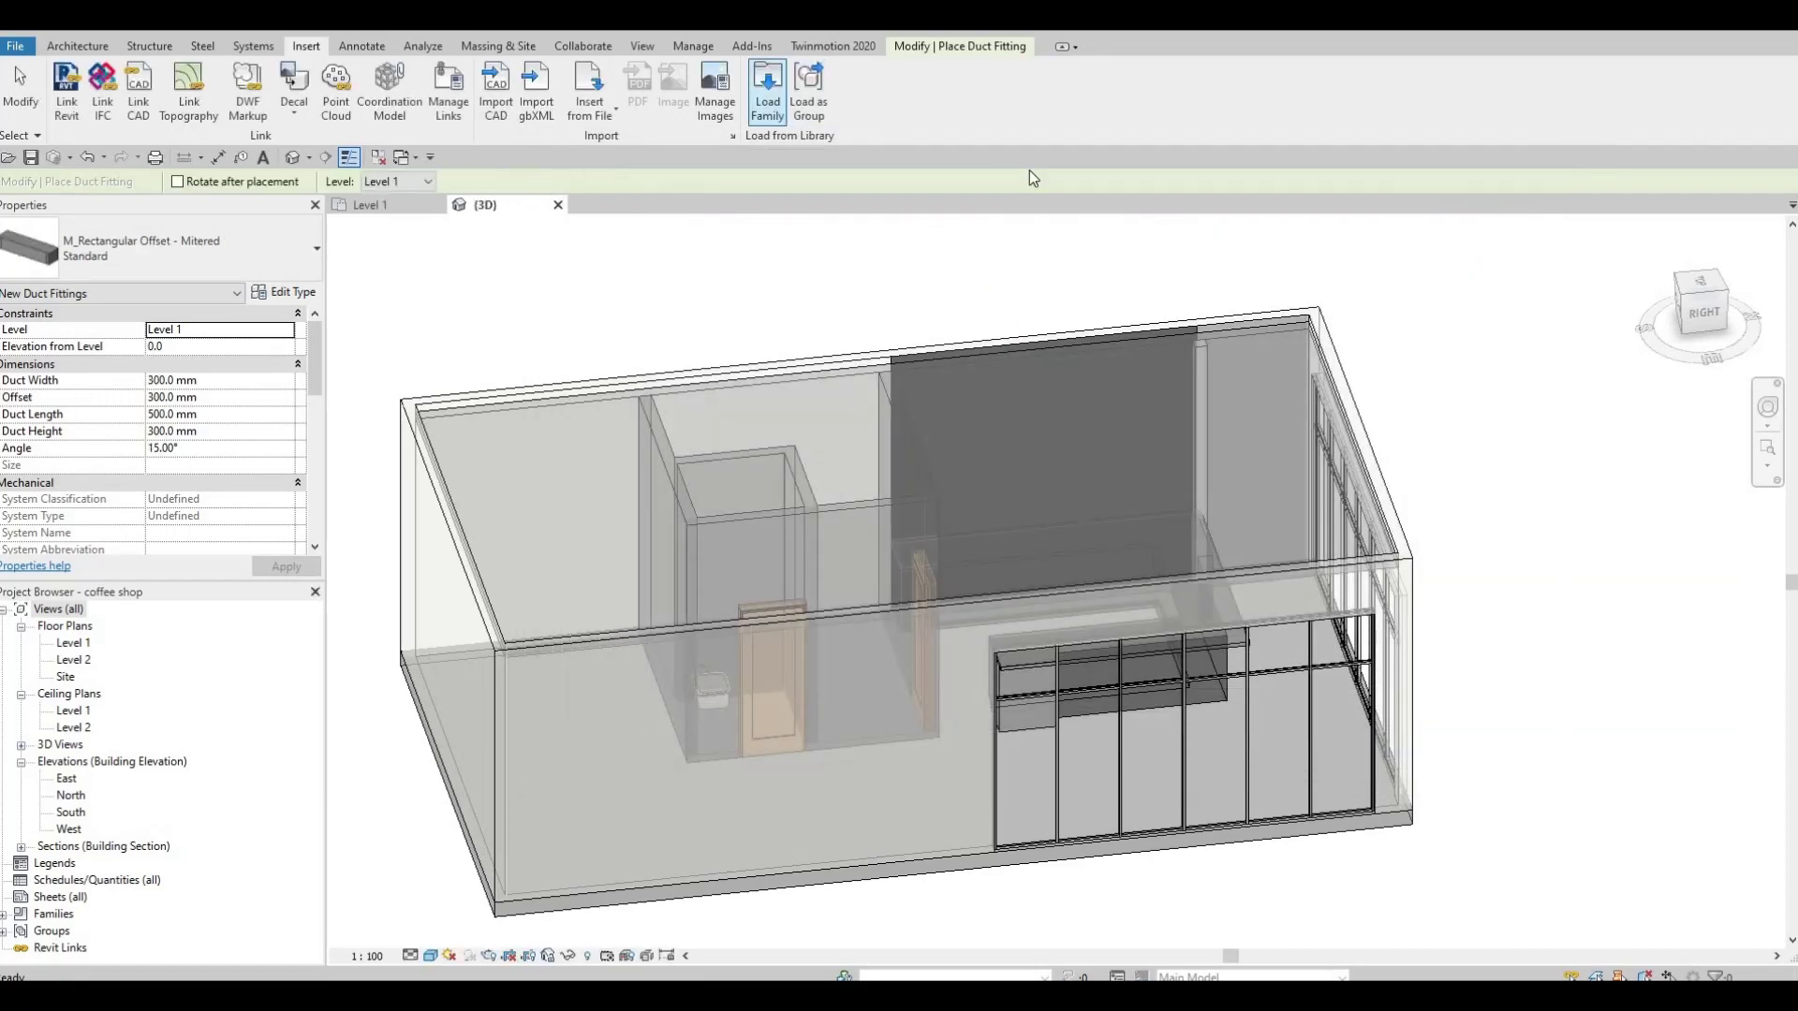
Compare the families in the Pants and Vees folder and load M_Rectangular Vee - Tapered
{"action": "left_click", "coordinate": [767, 89]}
{"action": "key", "text": "BackSpace"}
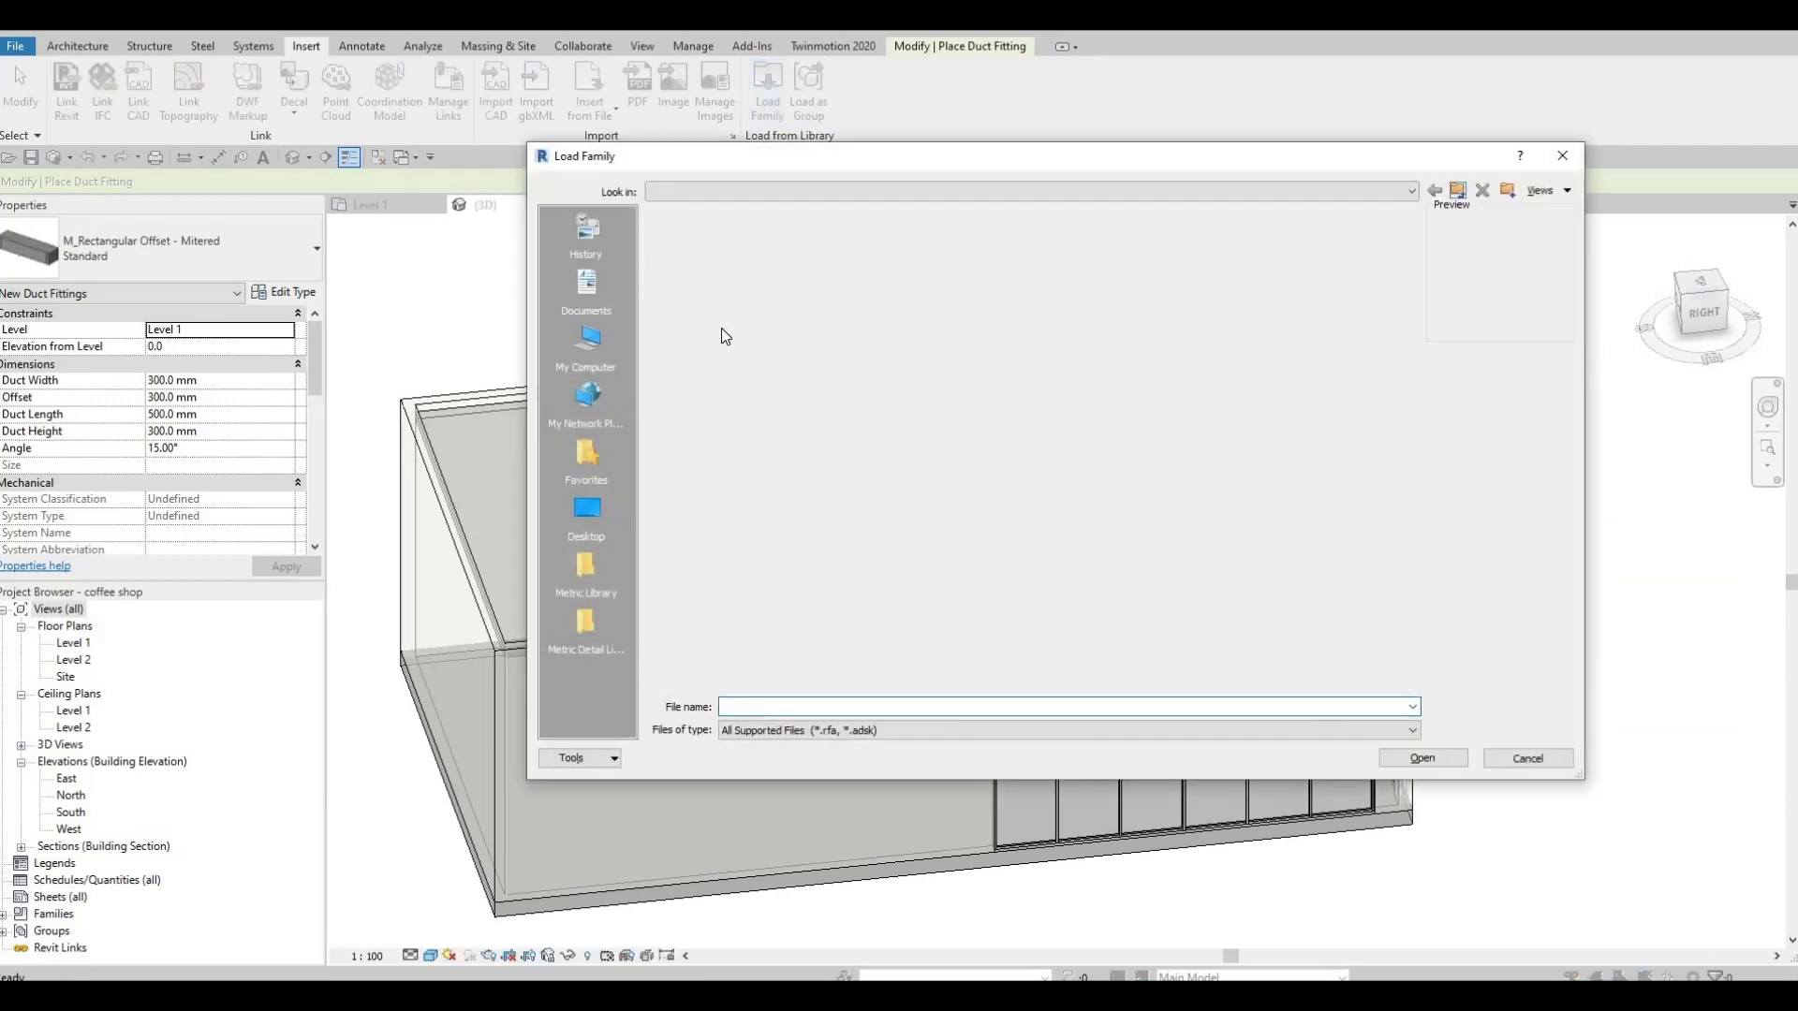
{"action": "double_click", "coordinate": [817, 307]}
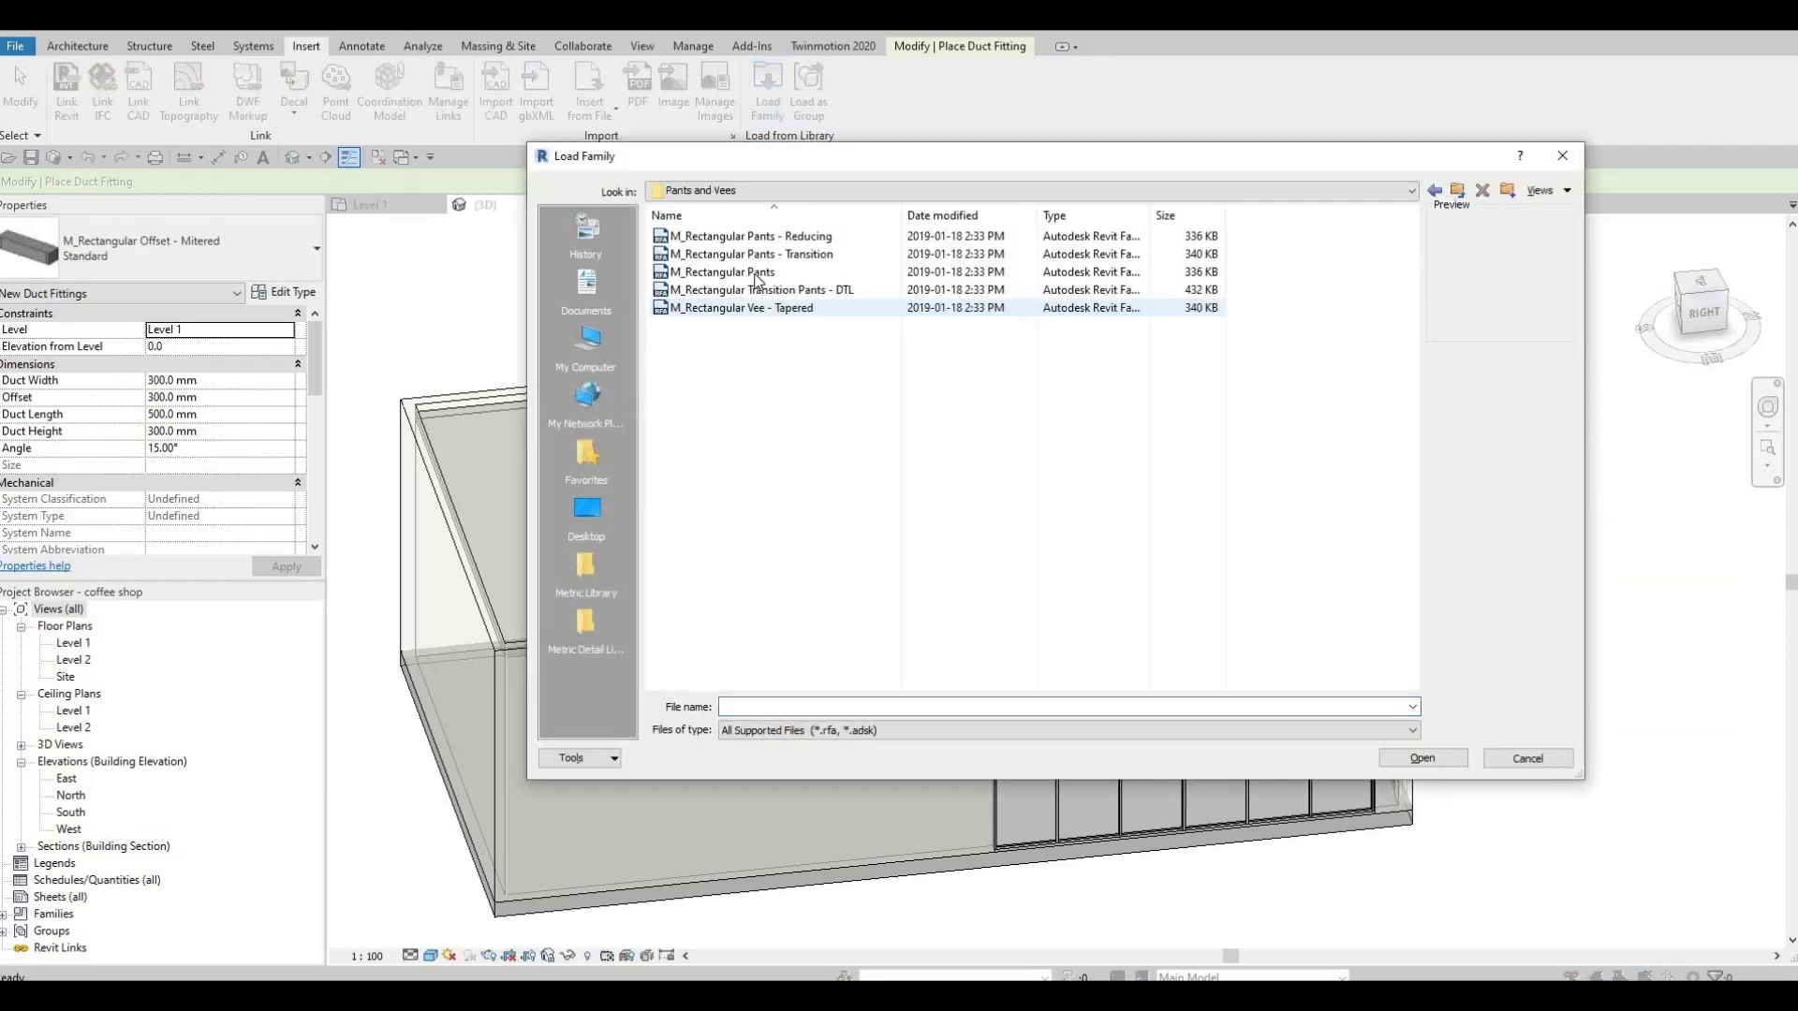
{"action": "left_click", "coordinate": [742, 272]}
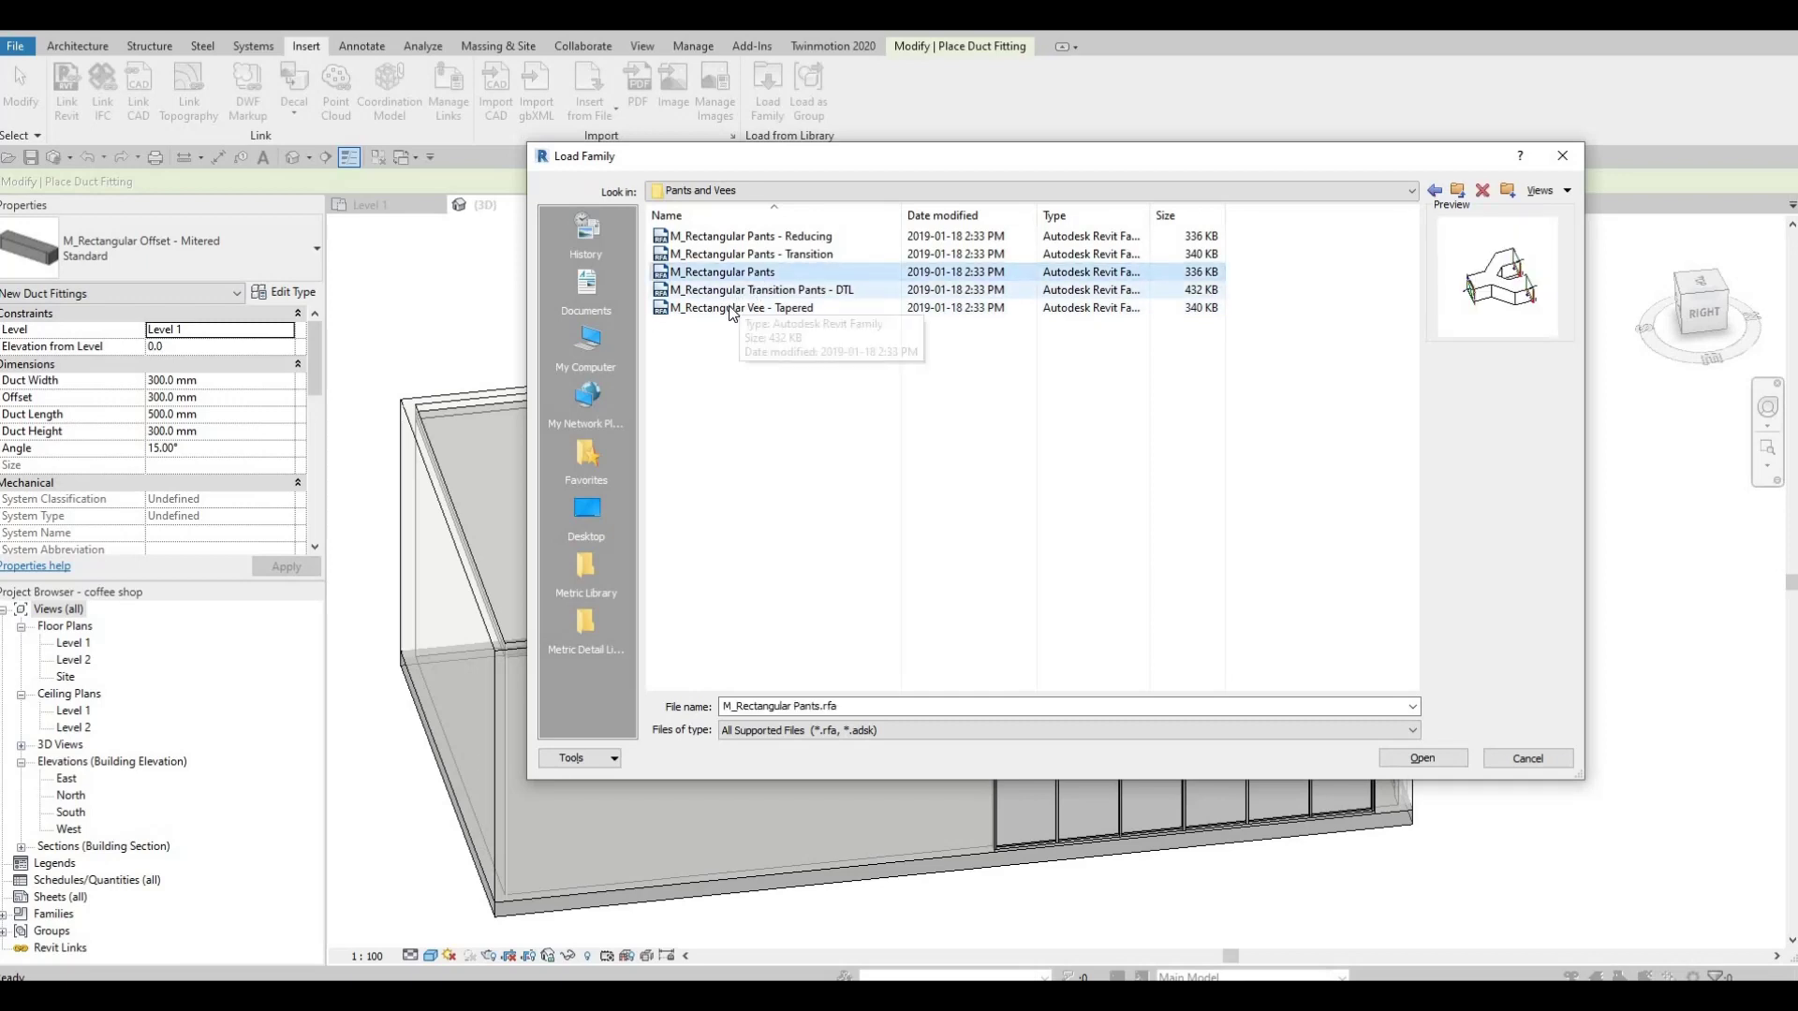
{"action": "left_click", "coordinate": [727, 309]}
{"action": "left_click", "coordinate": [724, 273]}
{"action": "key", "text": "Down"}
{"action": "key", "text": "Down"}
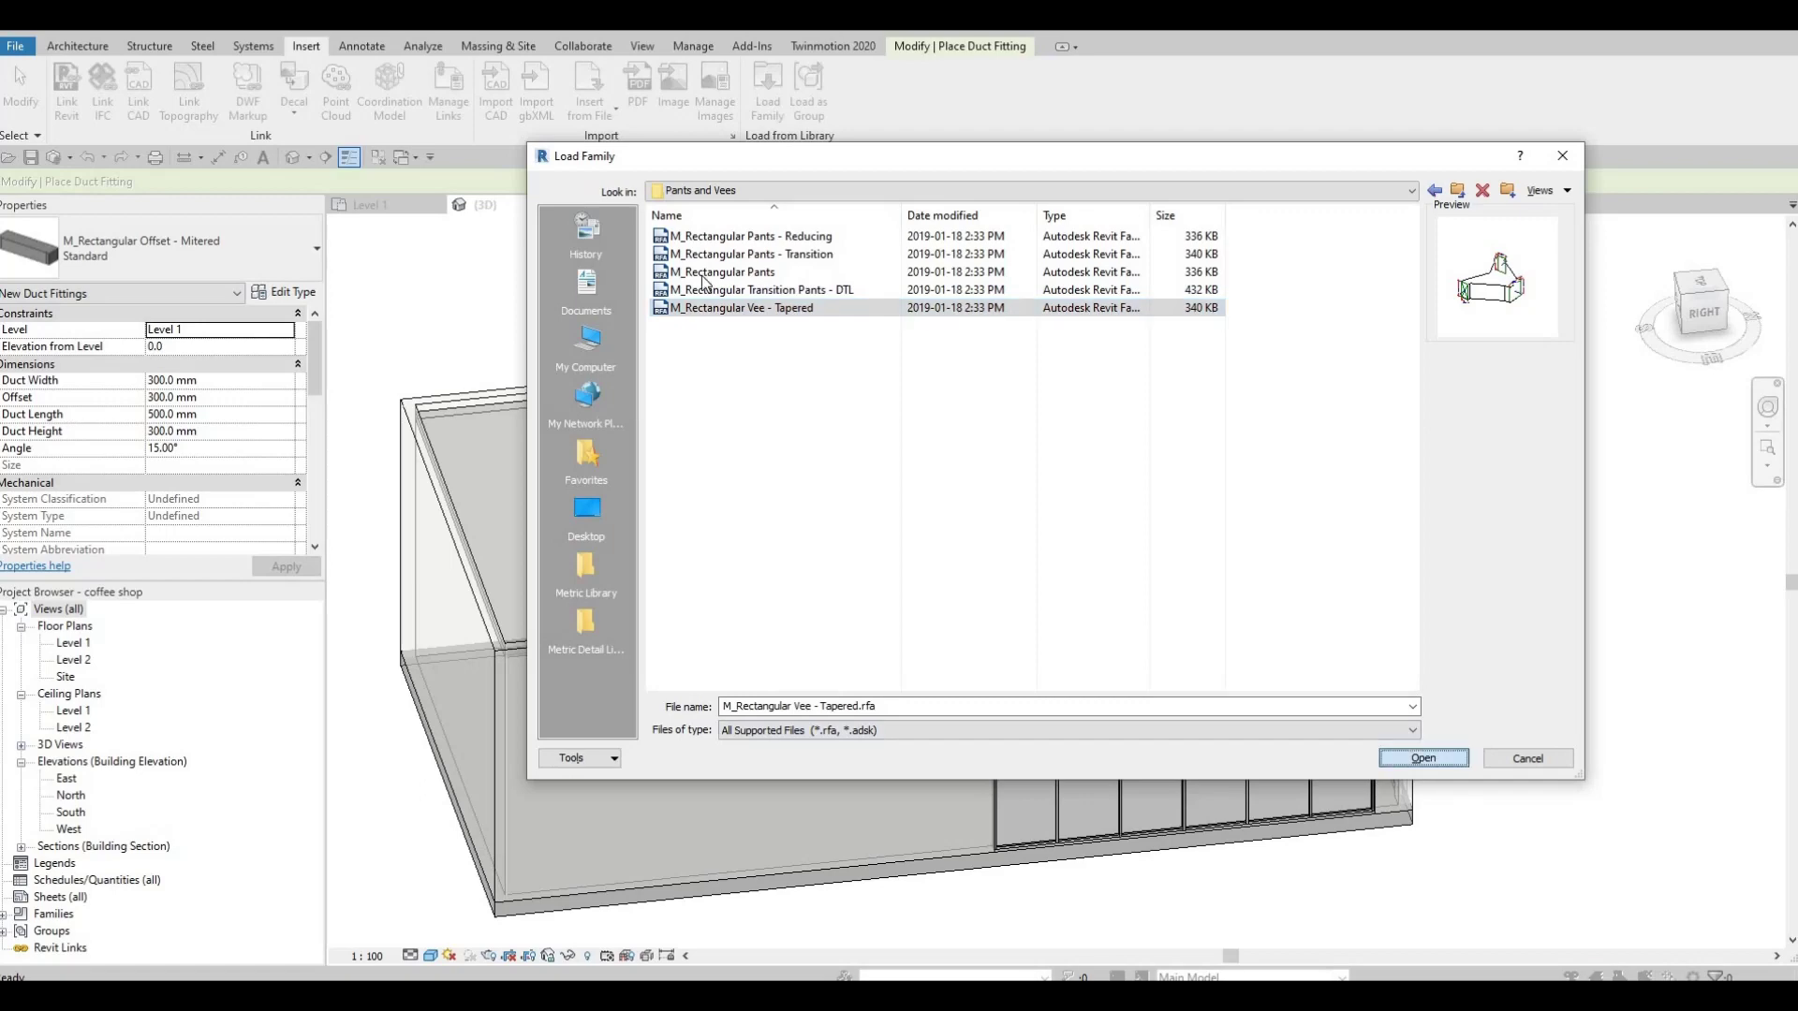
{"action": "key", "text": "Return"}
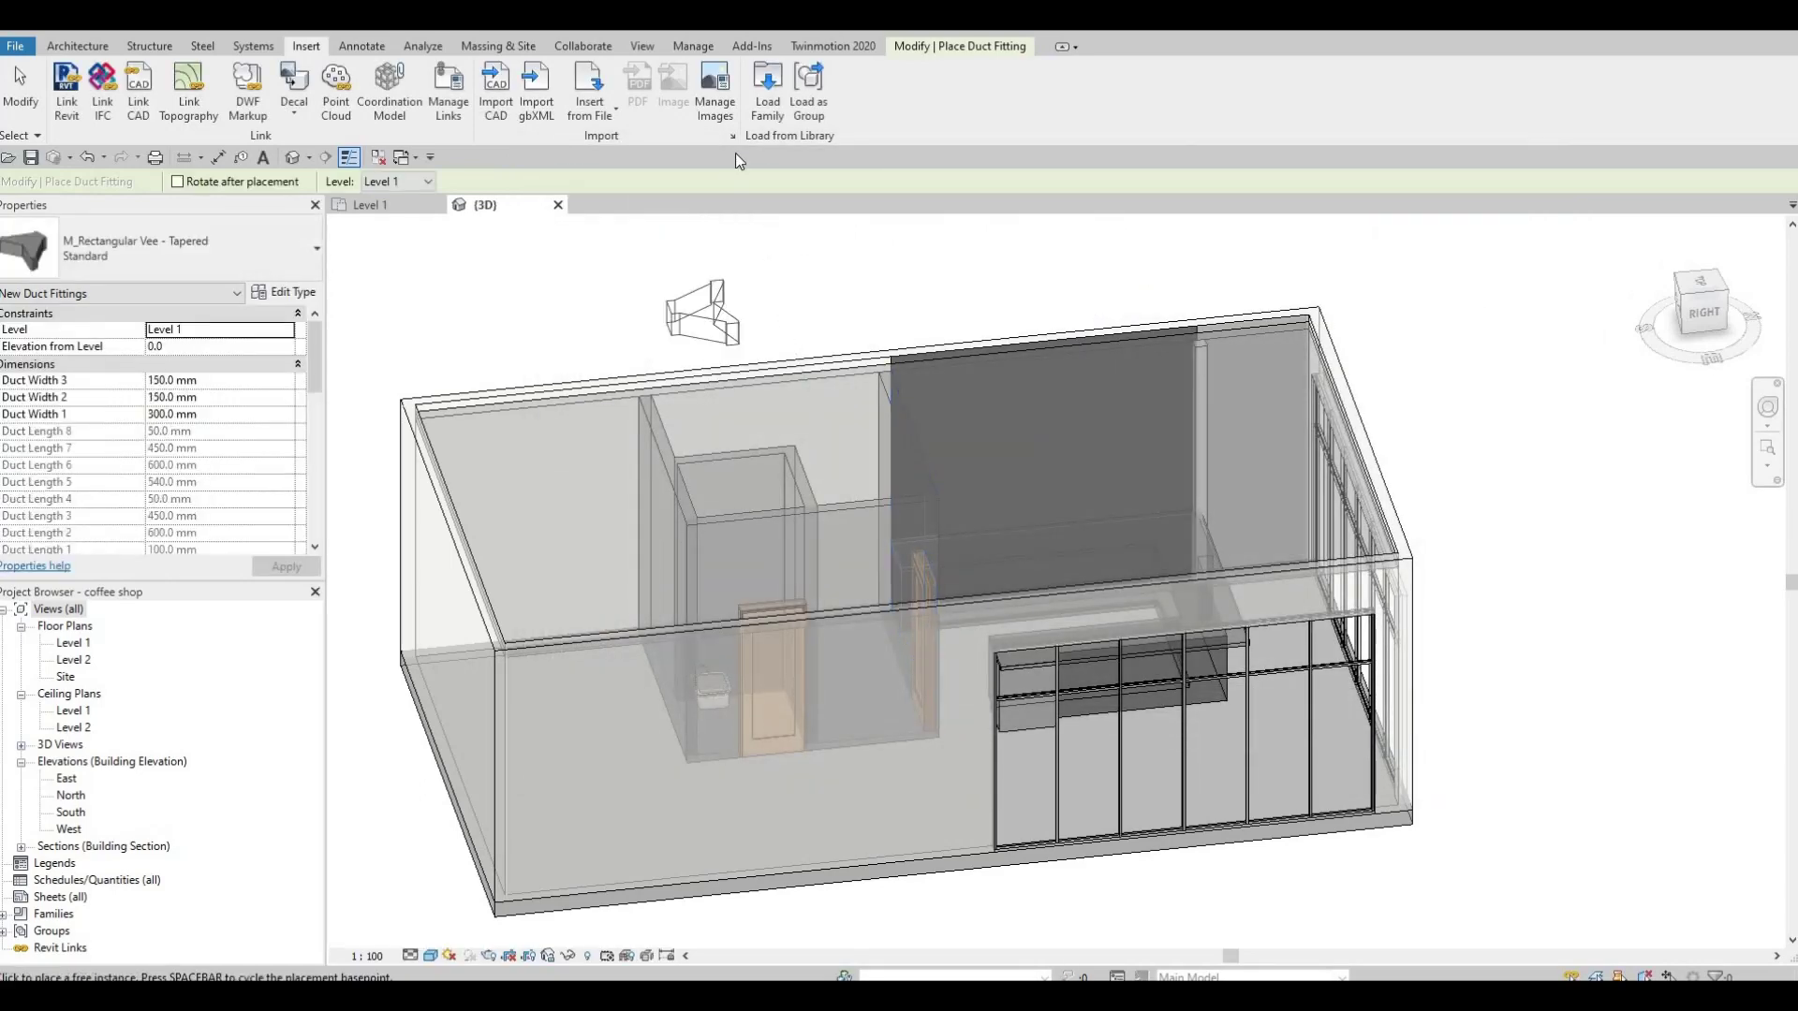
Load the M_Rectangular Tee - Fillet duct fitting family from the Tees folder
{"action": "left_click", "coordinate": [766, 89]}
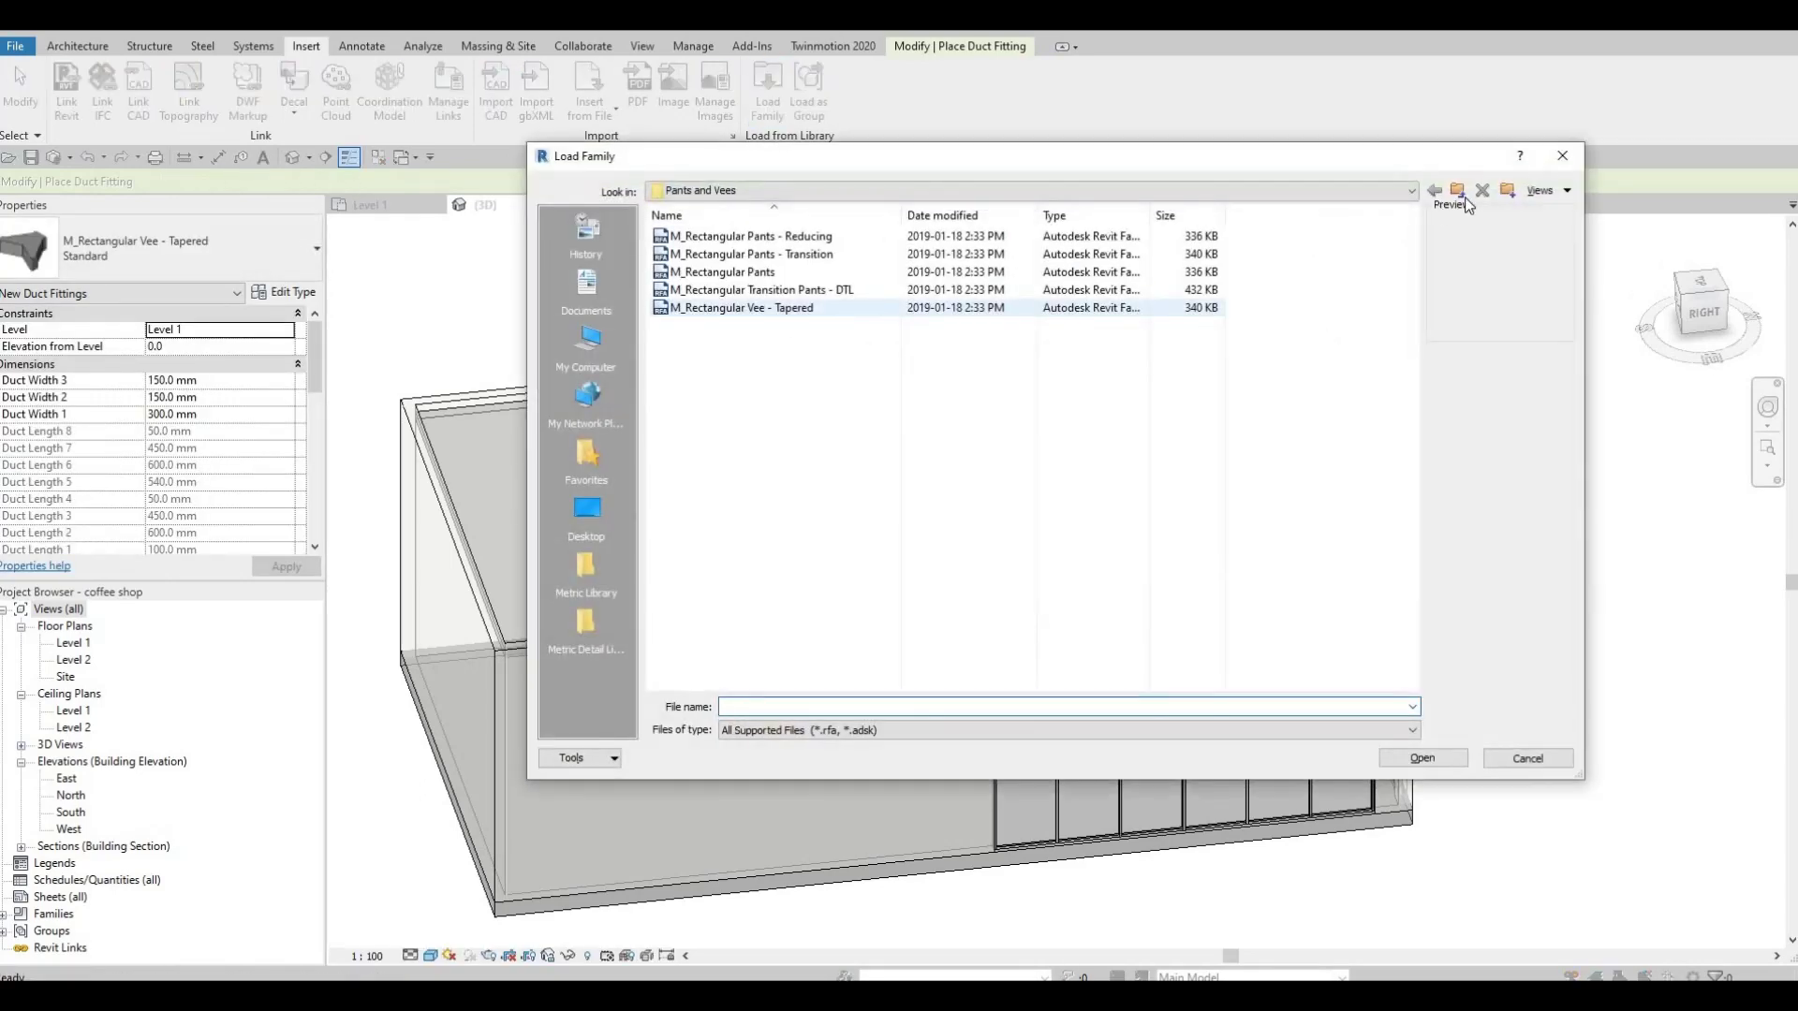
{"action": "key", "text": "BackSpace"}
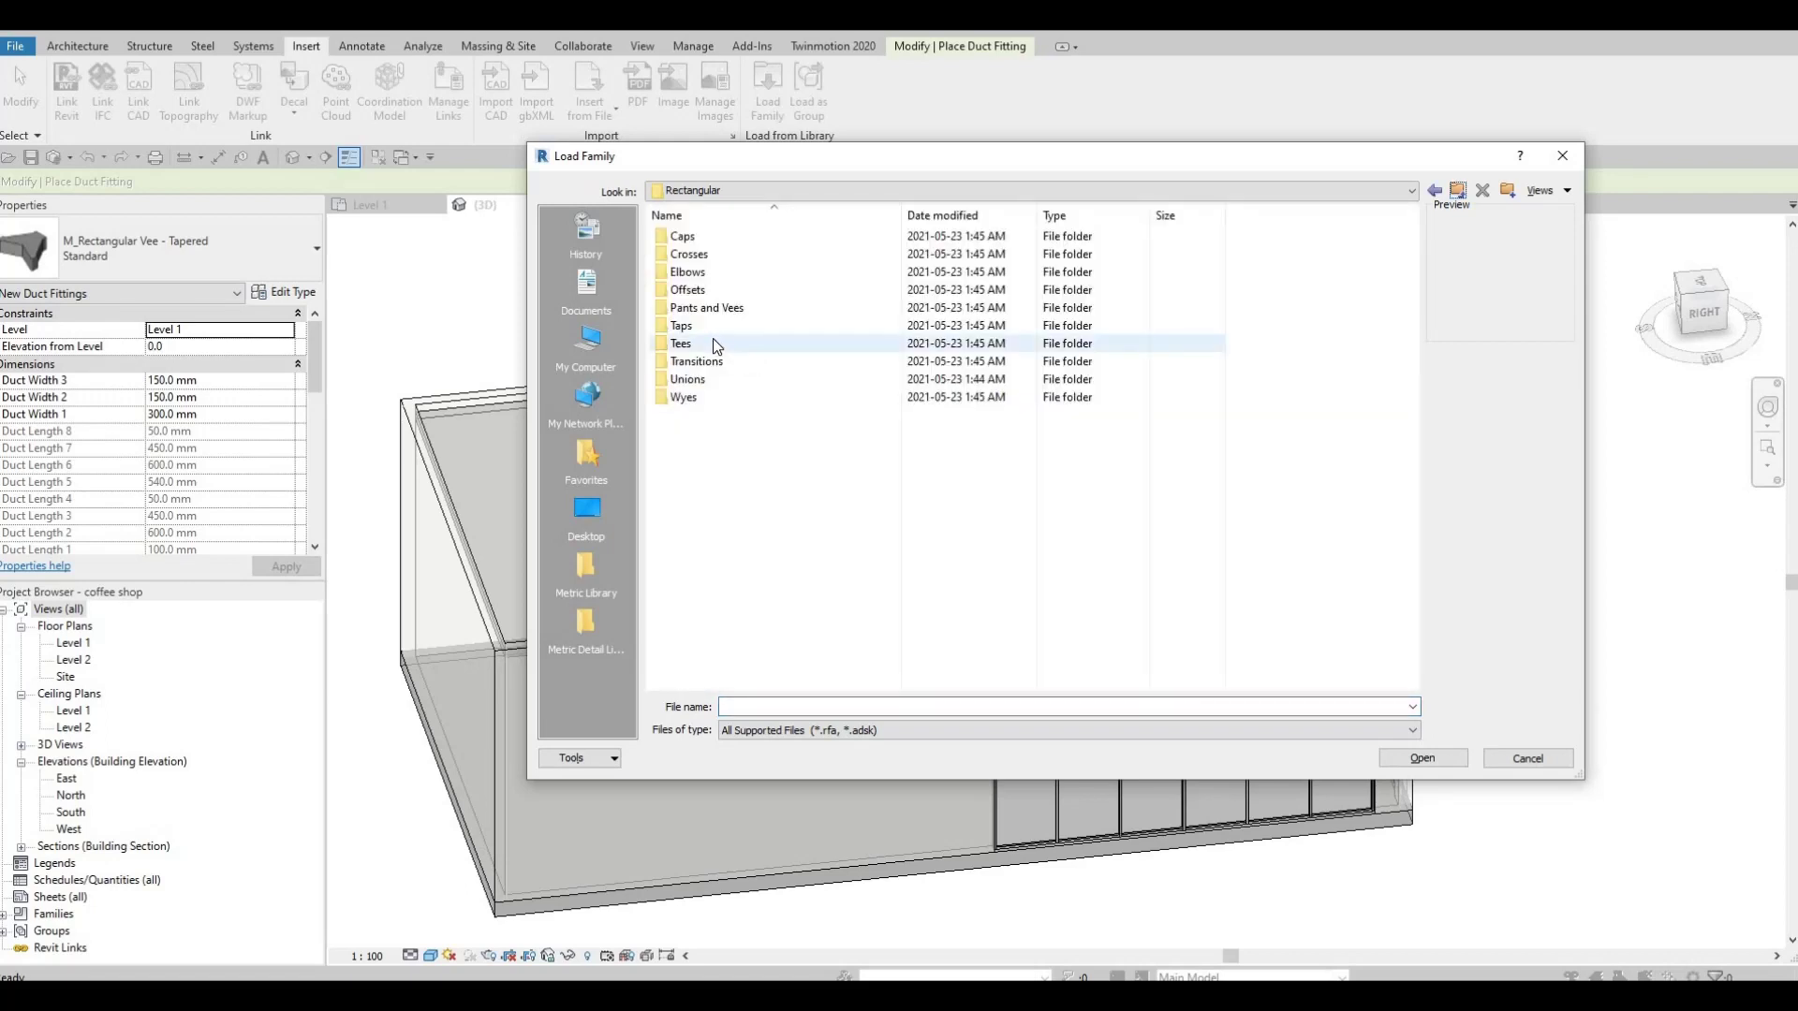
{"action": "left_click", "coordinate": [723, 345]}
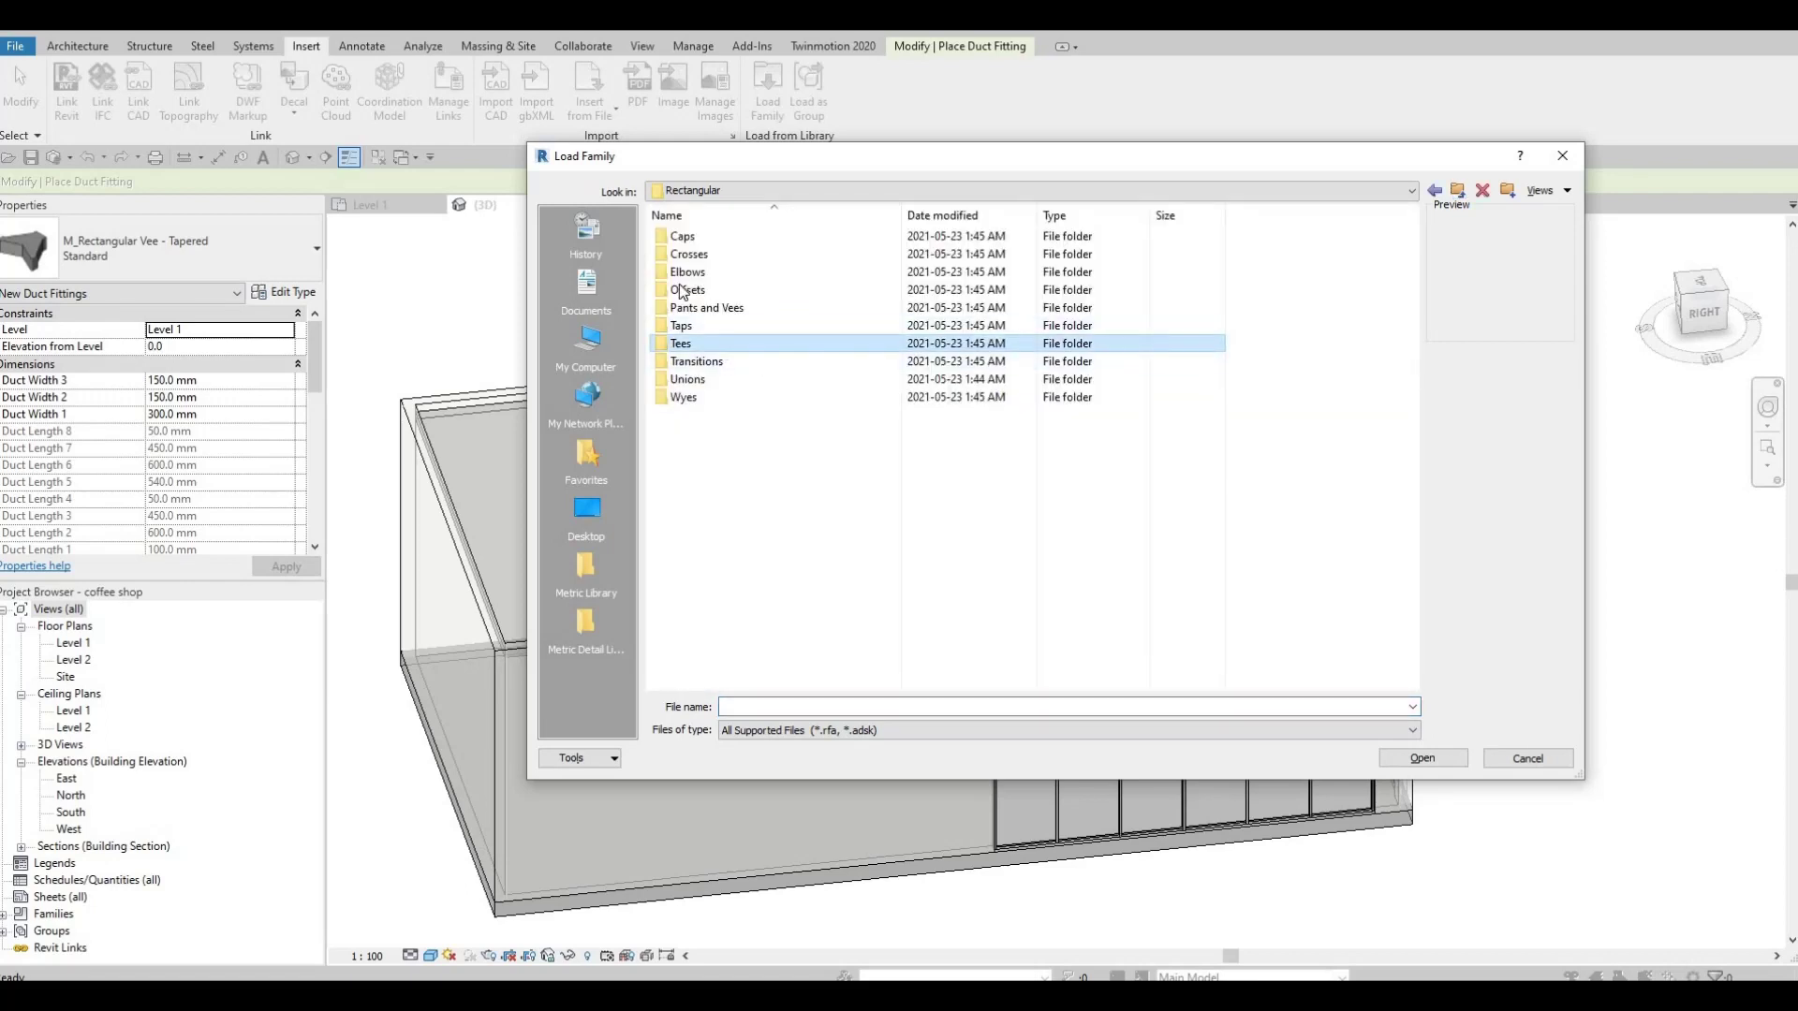
{"action": "double_click", "coordinate": [704, 343]}
{"action": "left_click", "coordinate": [728, 238]}
{"action": "left_click", "coordinate": [725, 273]}
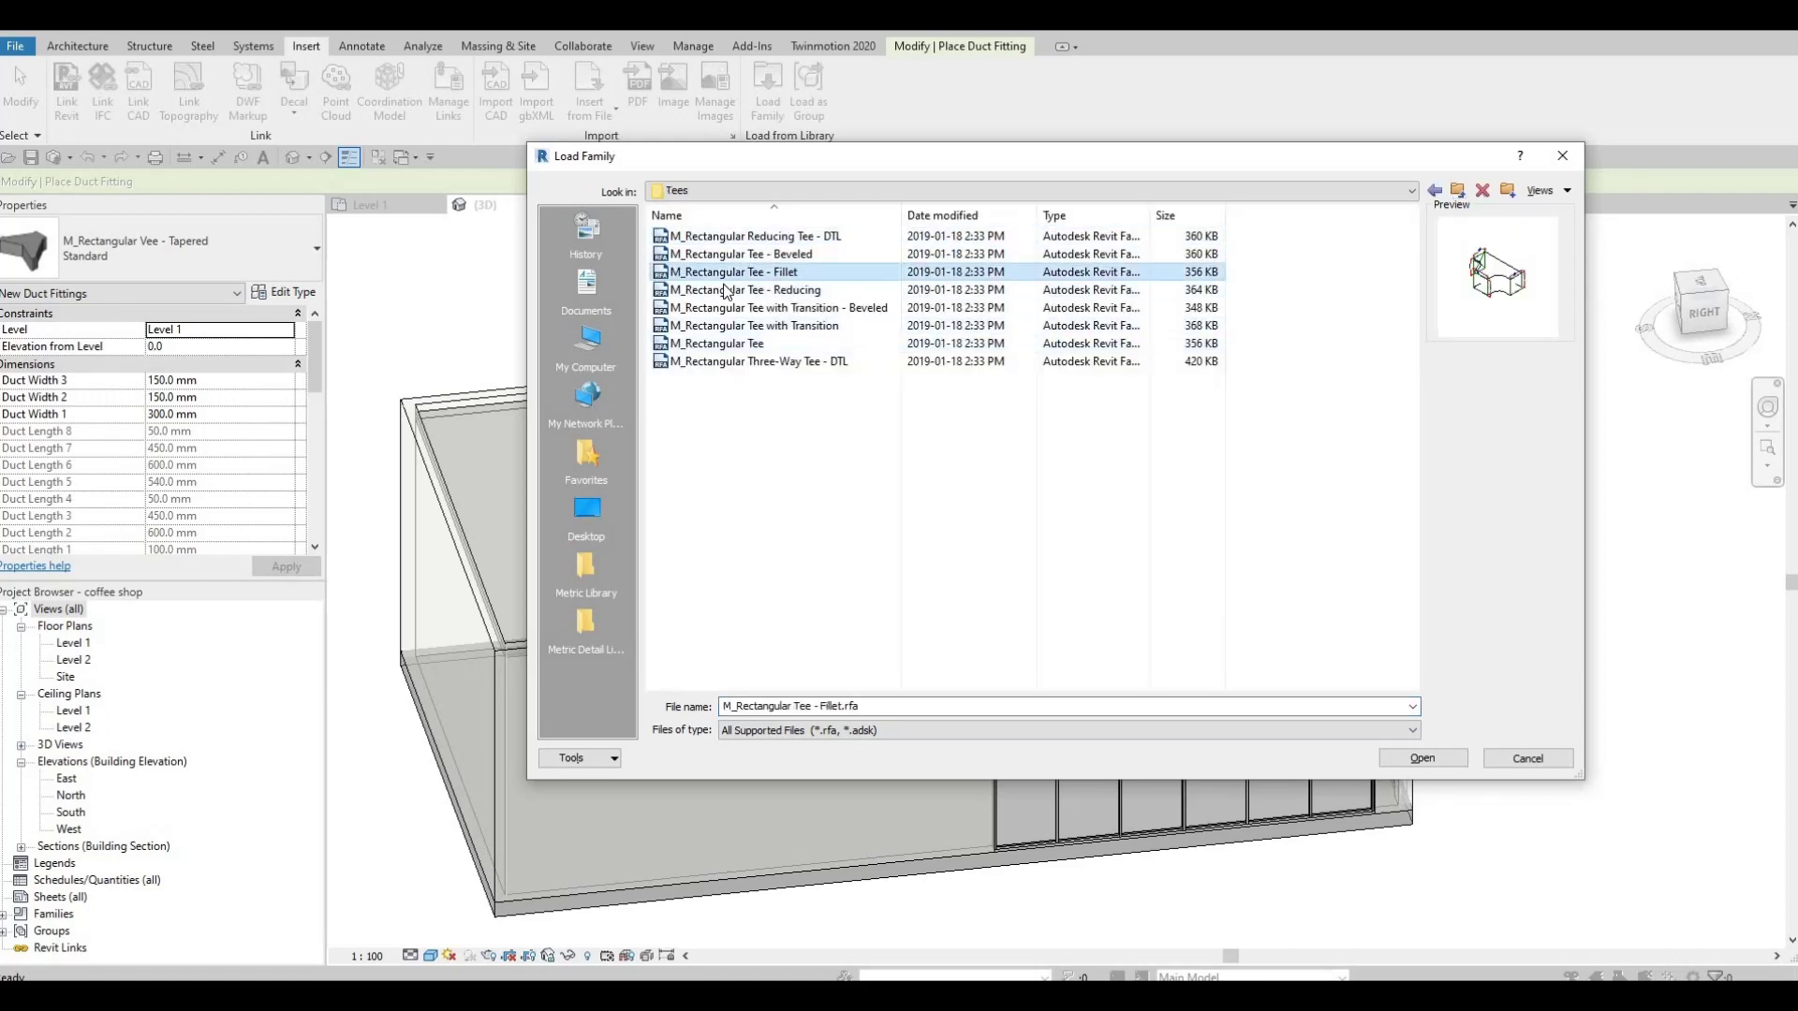
{"action": "left_click", "coordinate": [1399, 759]}
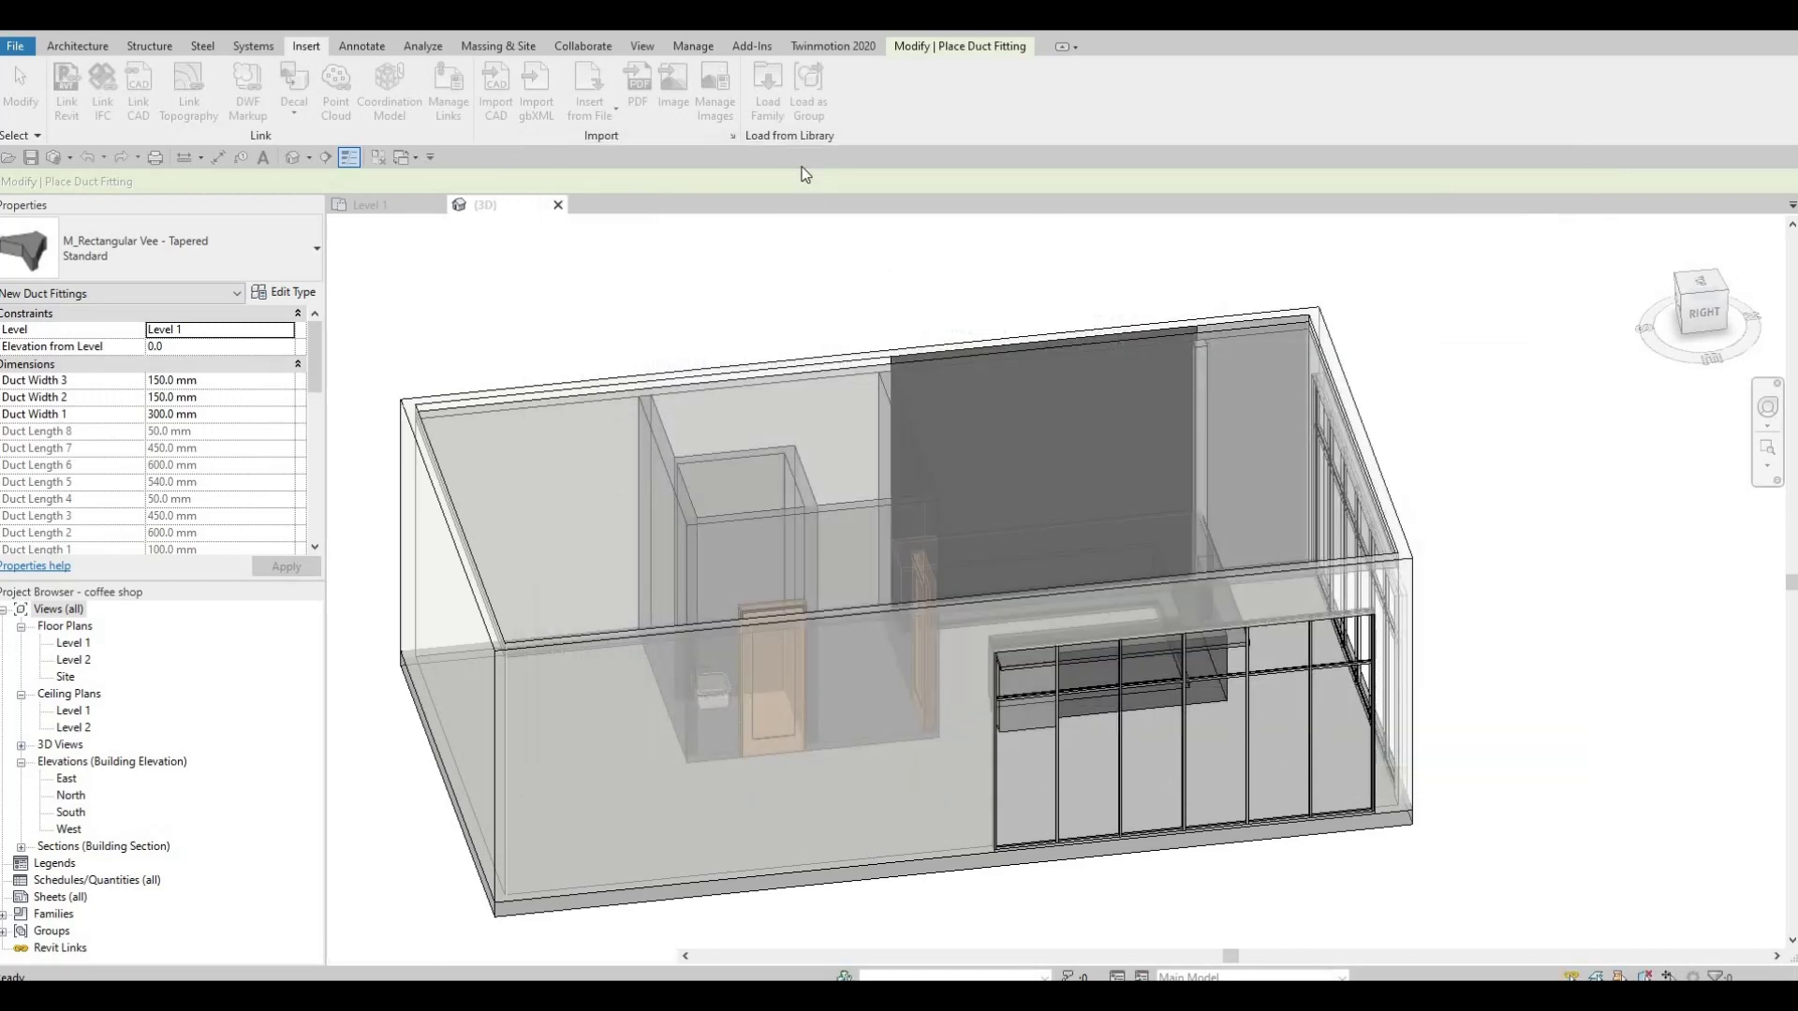
Load the M_Rectangular Transition - Angle duct fitting family from the Transitions folder
{"action": "left_click", "coordinate": [767, 89]}
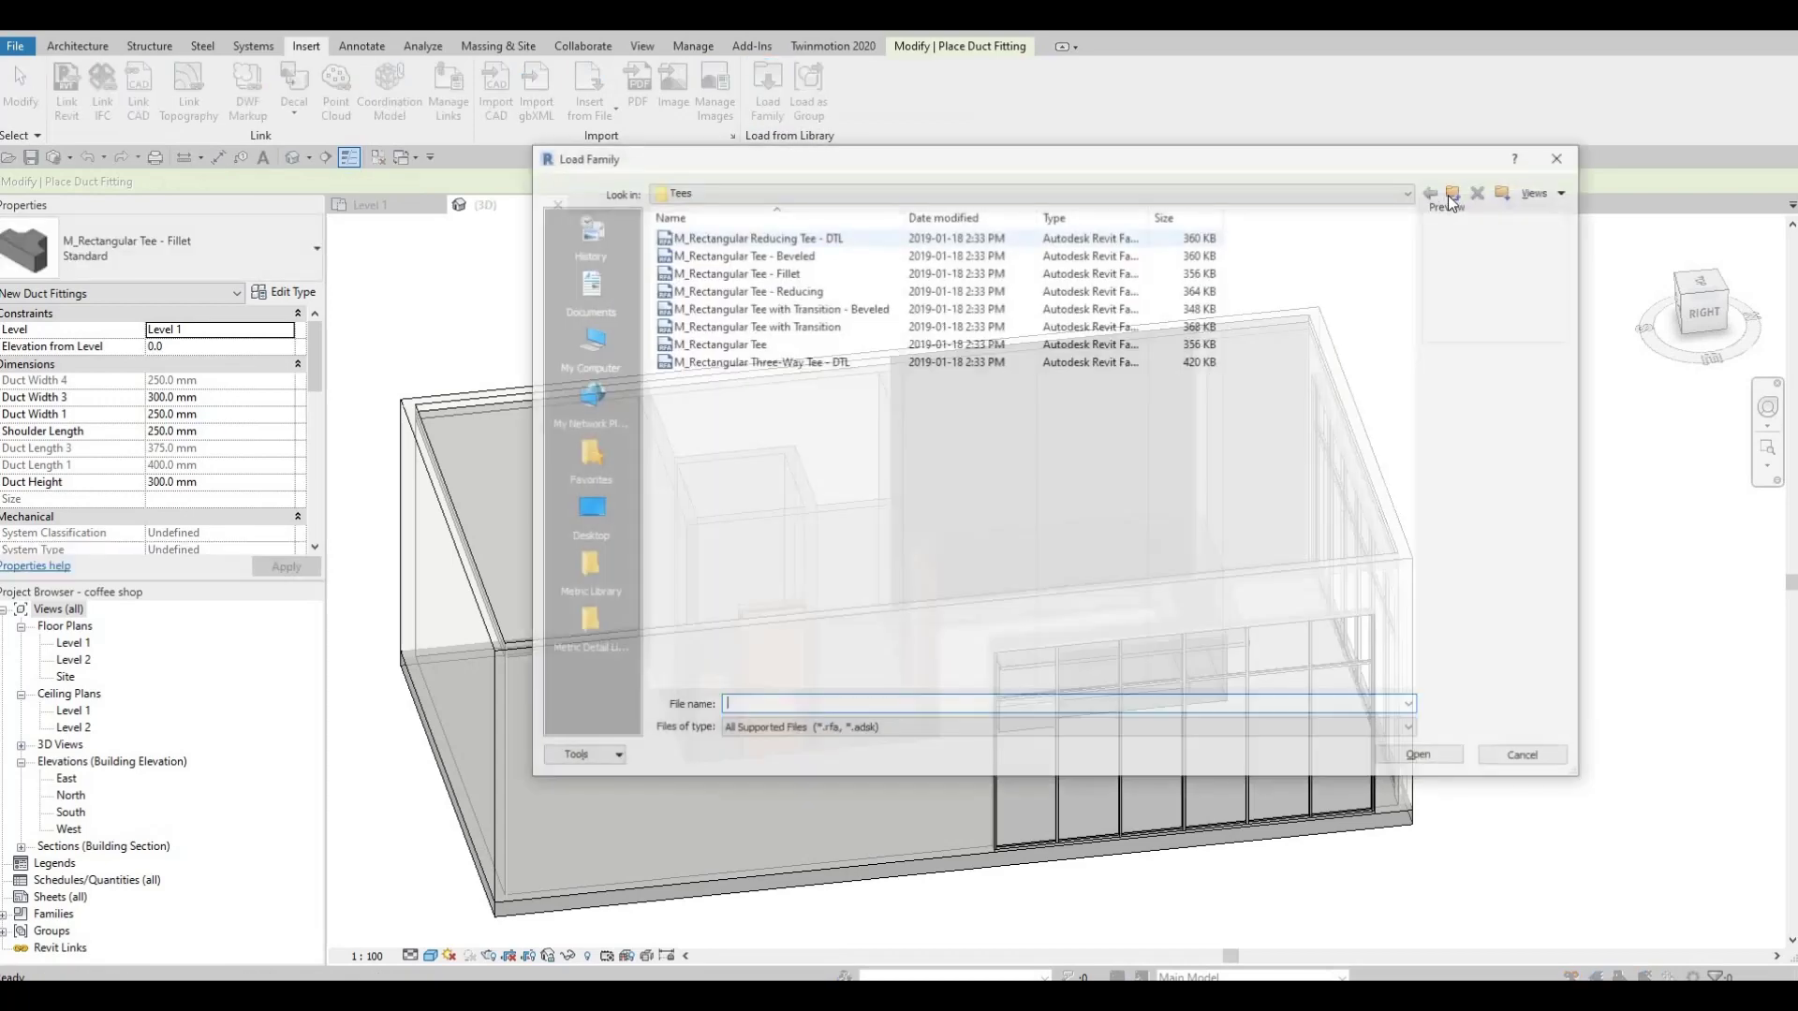
{"action": "key", "text": "BackSpace"}
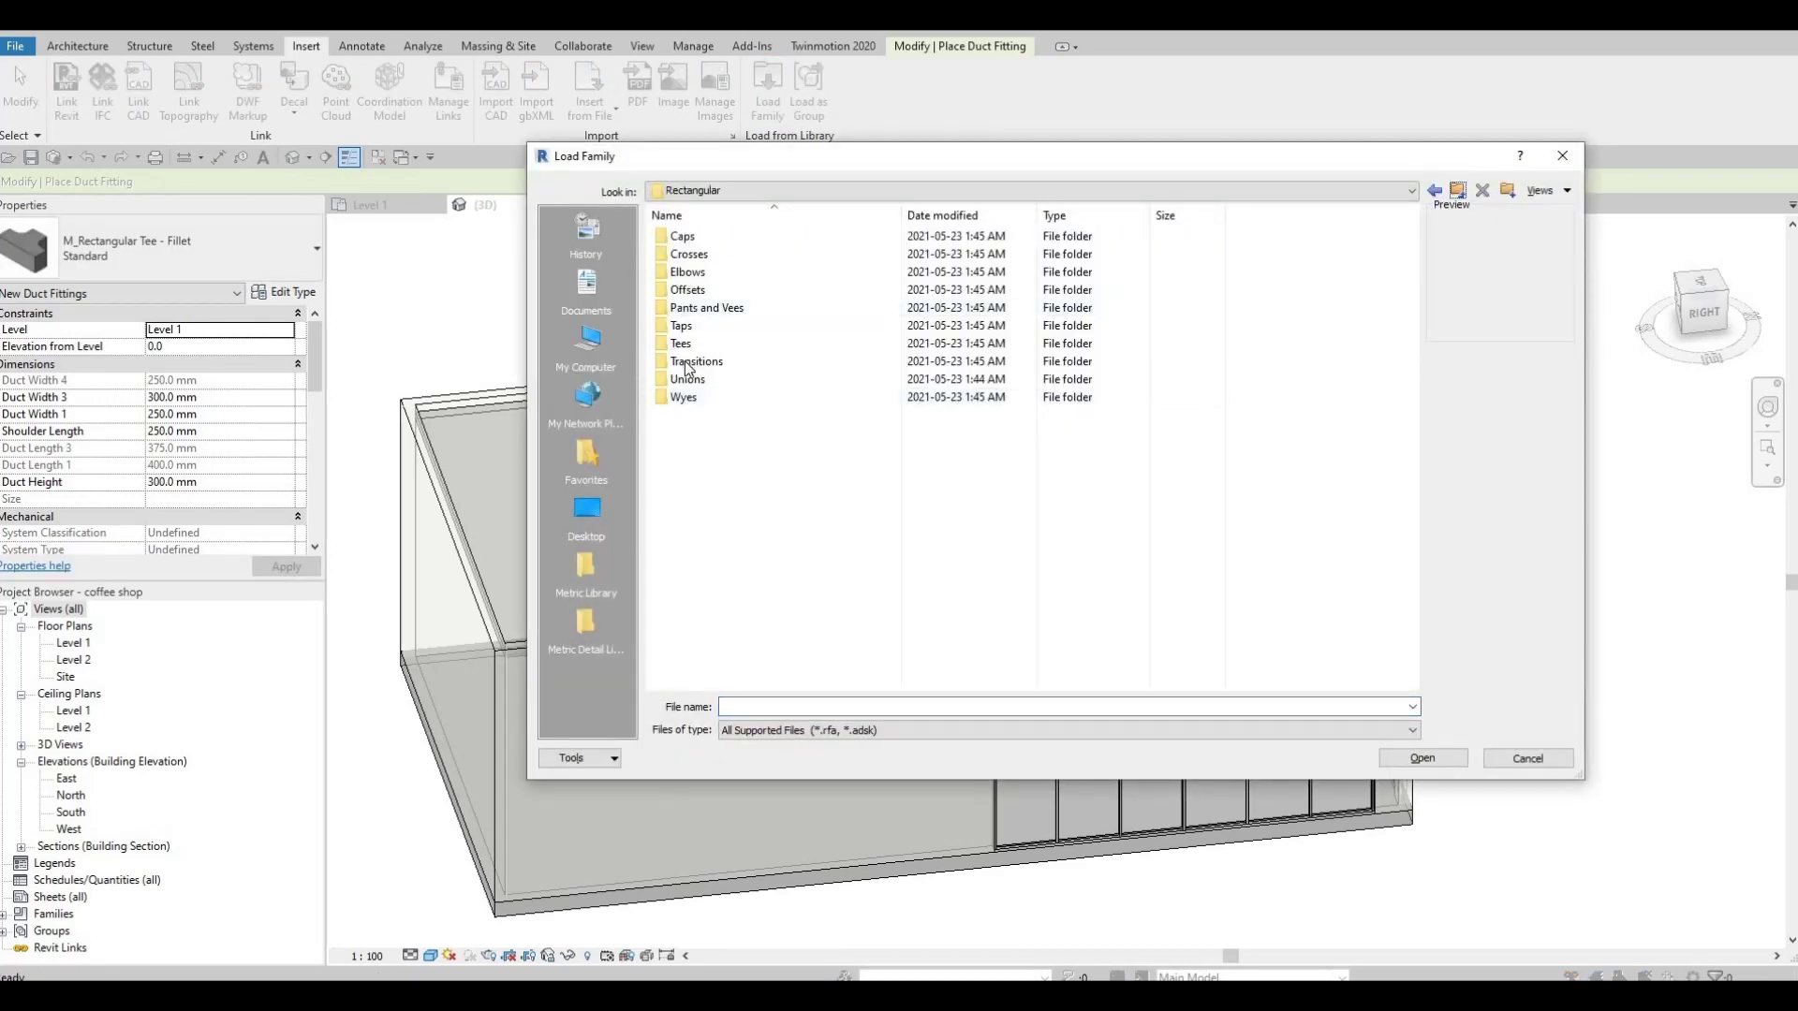
{"action": "double_click", "coordinate": [716, 362]}
{"action": "left_click", "coordinate": [714, 240]}
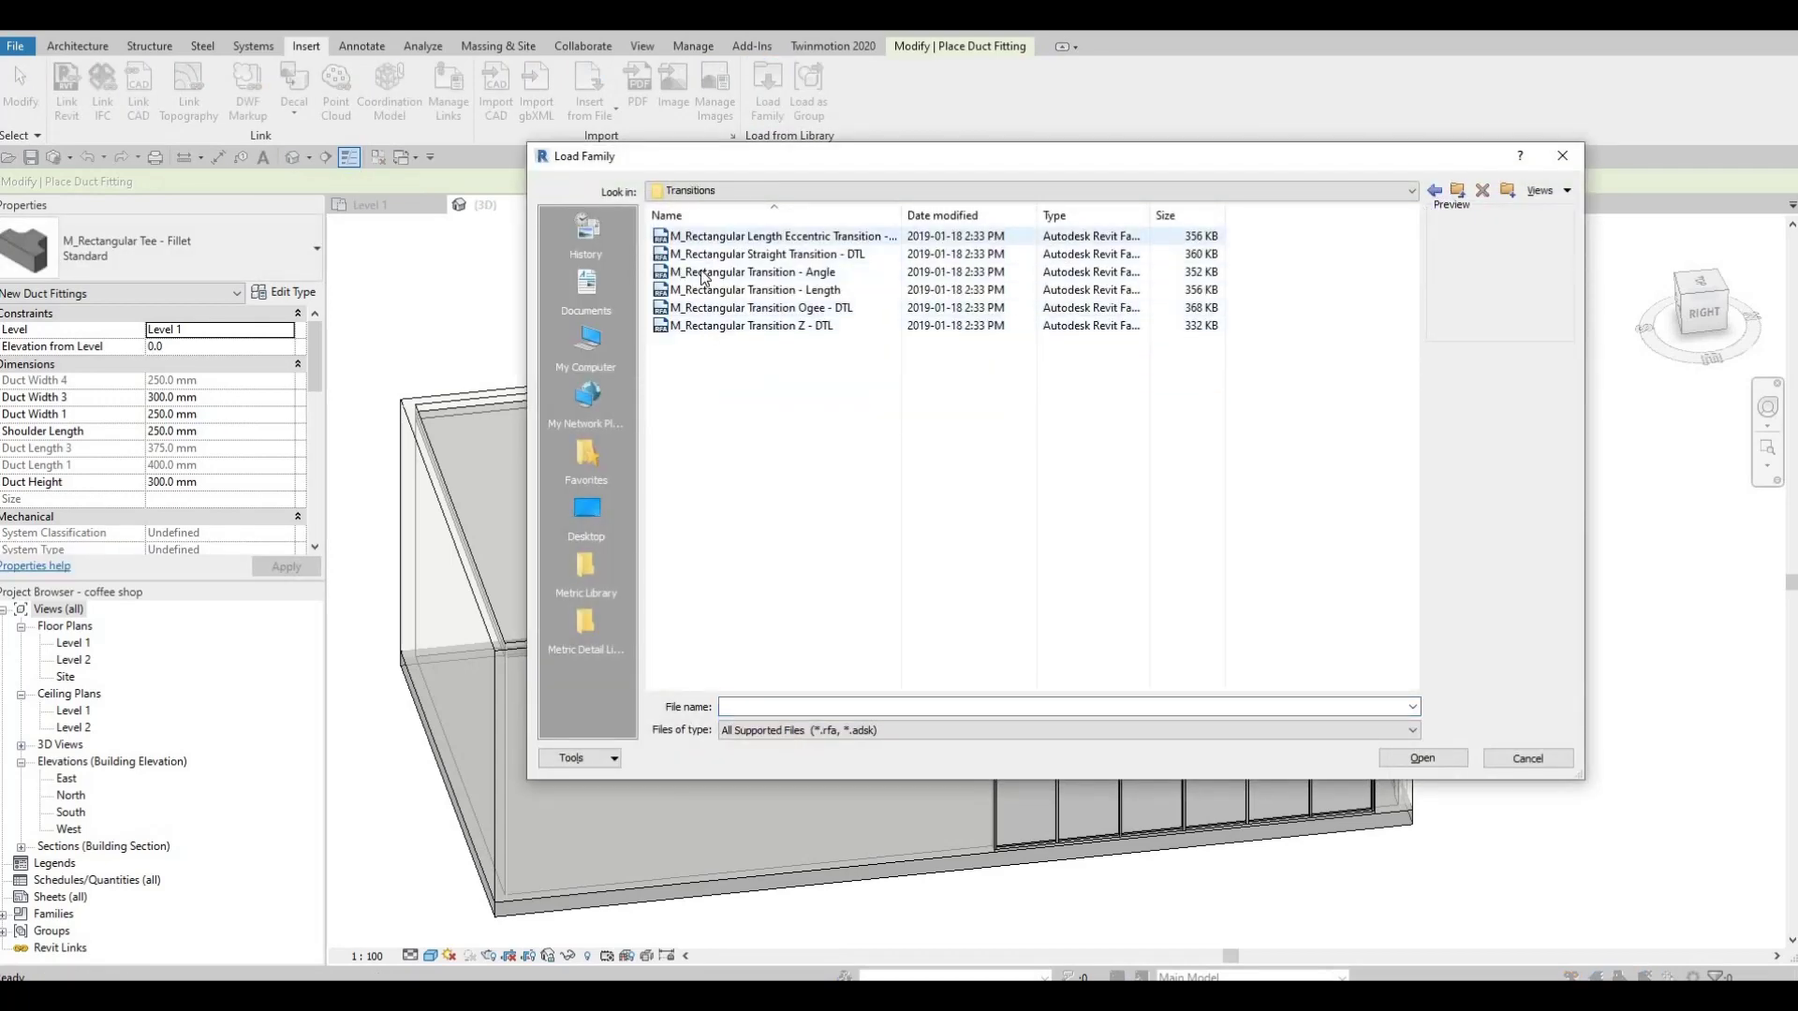
{"action": "left_click", "coordinate": [697, 275]}
{"action": "left_click", "coordinate": [1416, 759]}
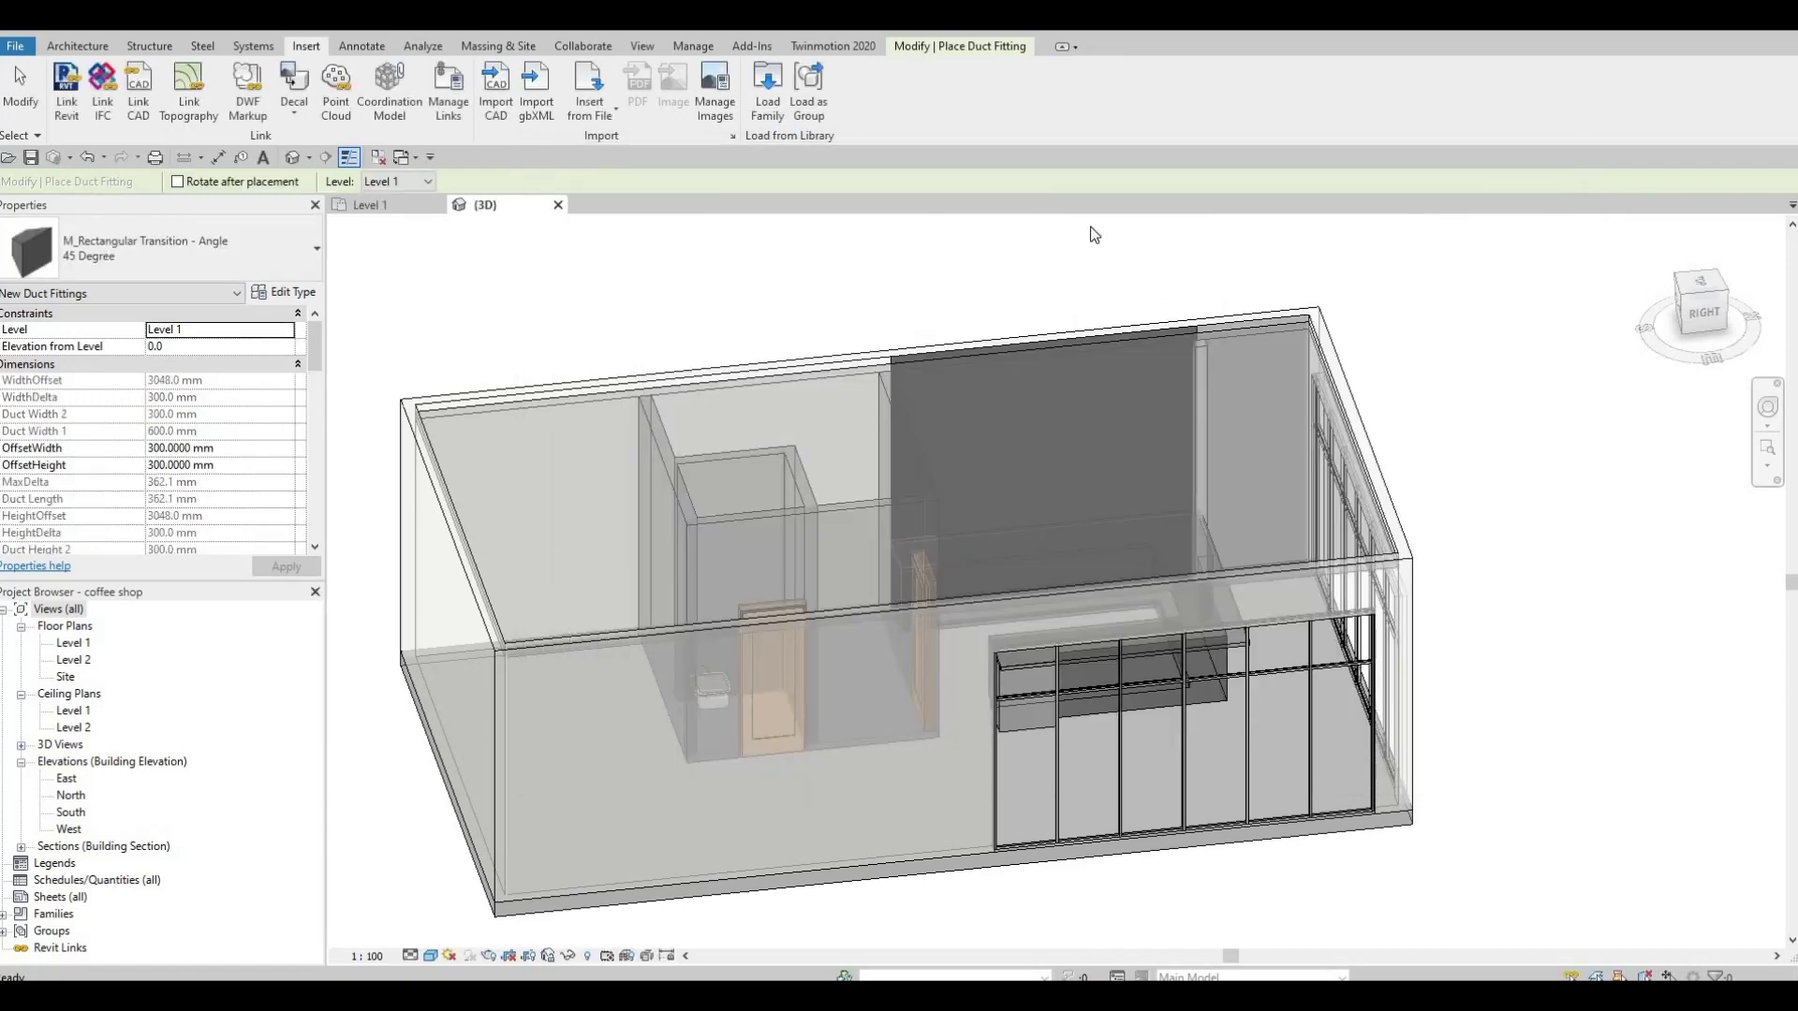
Load the M_Rectangular Union duct fitting family from the Unions folder
{"action": "left_click", "coordinate": [767, 89]}
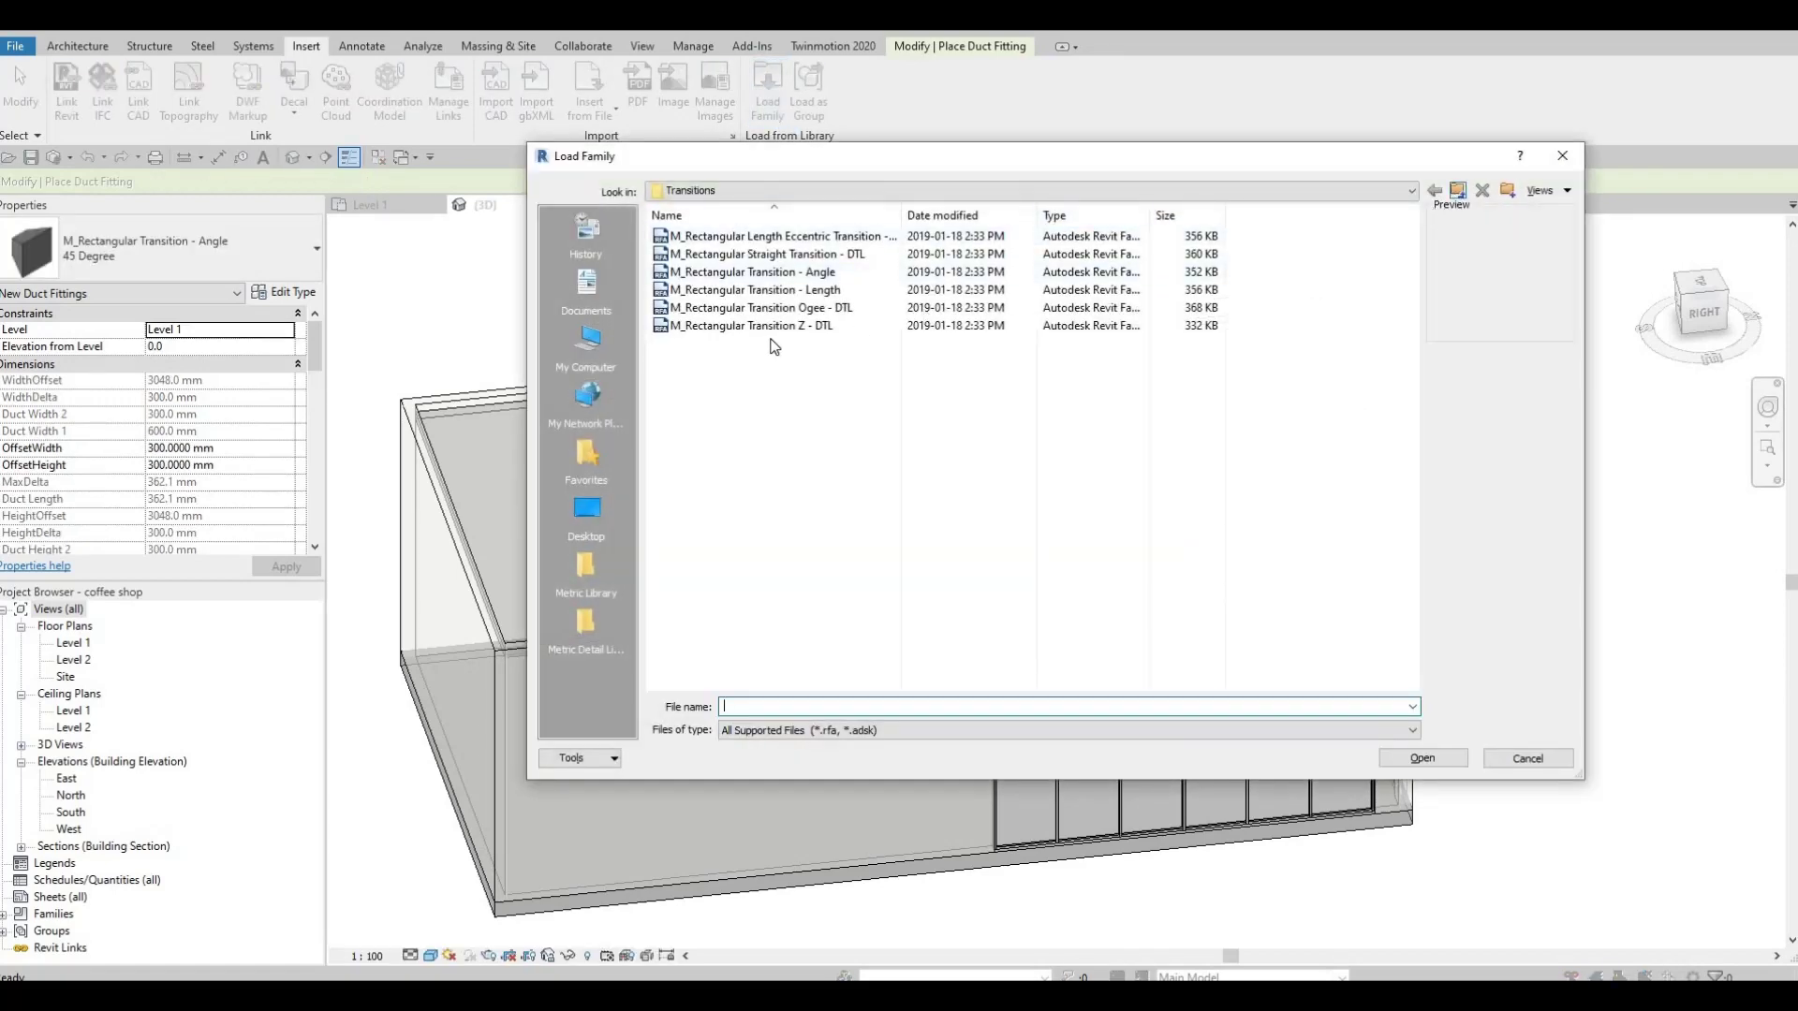
{"action": "key", "text": "BackSpace"}
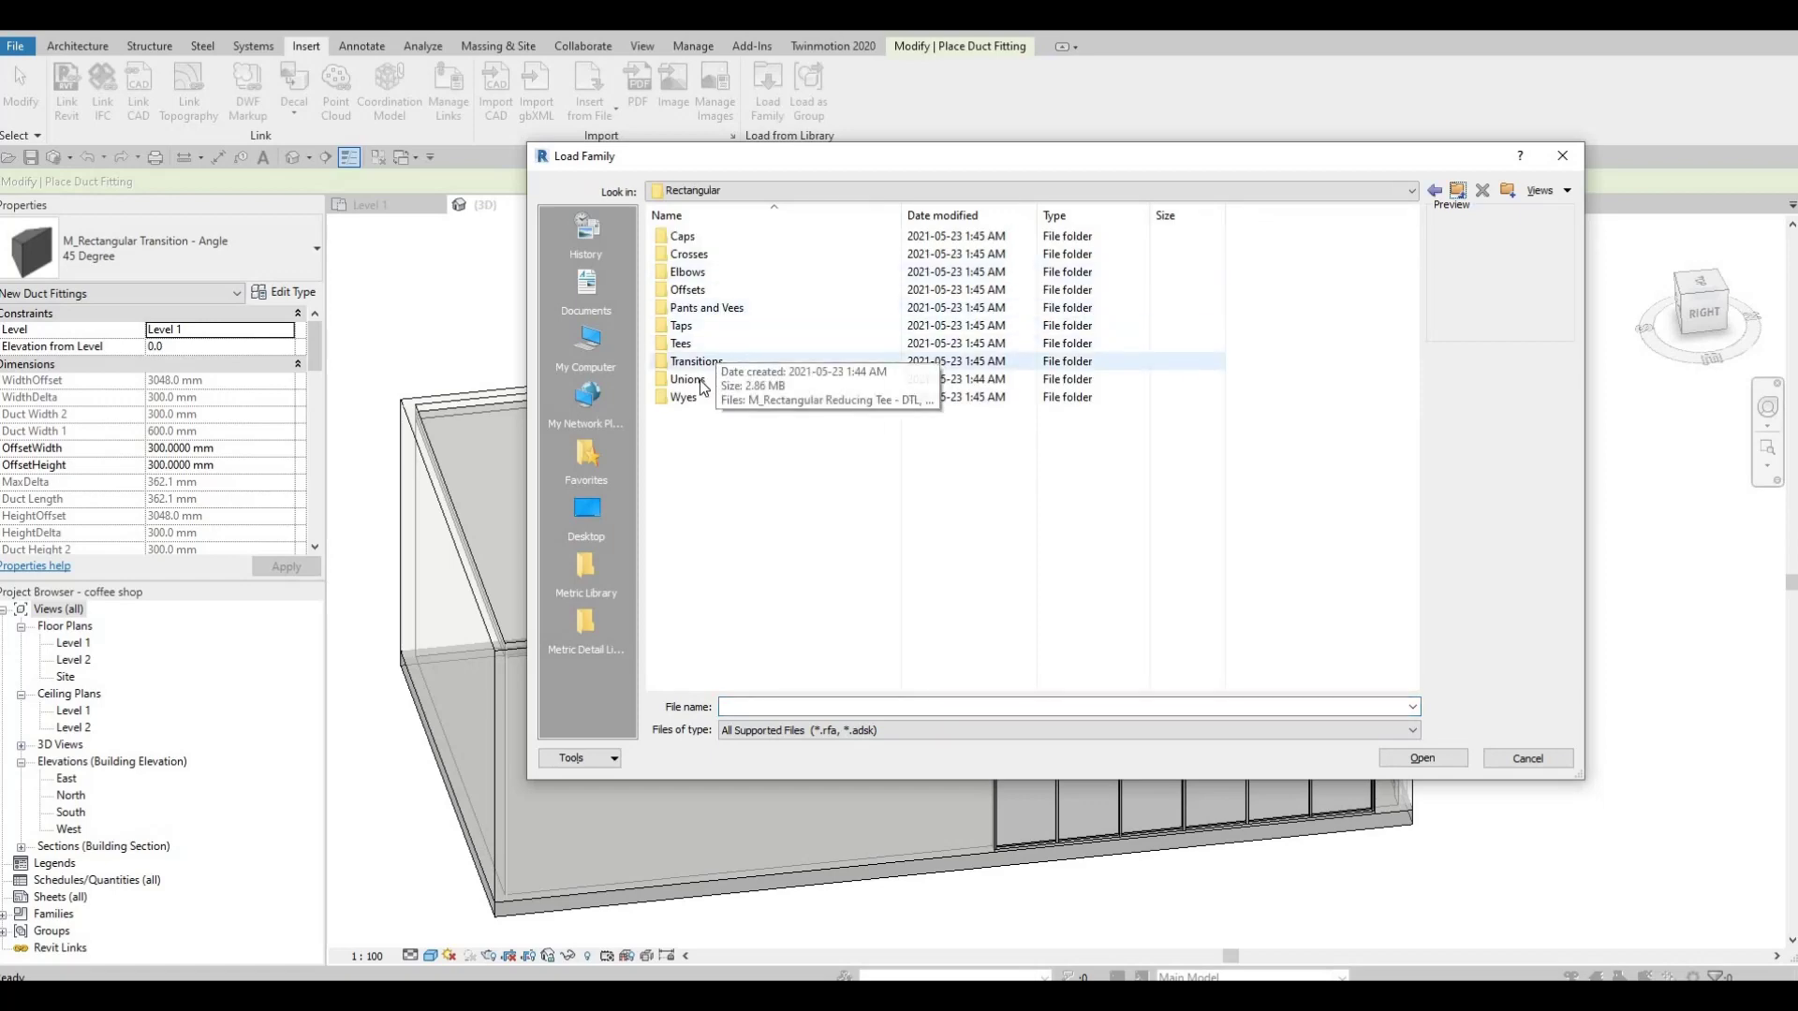
{"action": "double_click", "coordinate": [693, 379]}
{"action": "left_click", "coordinate": [735, 242]}
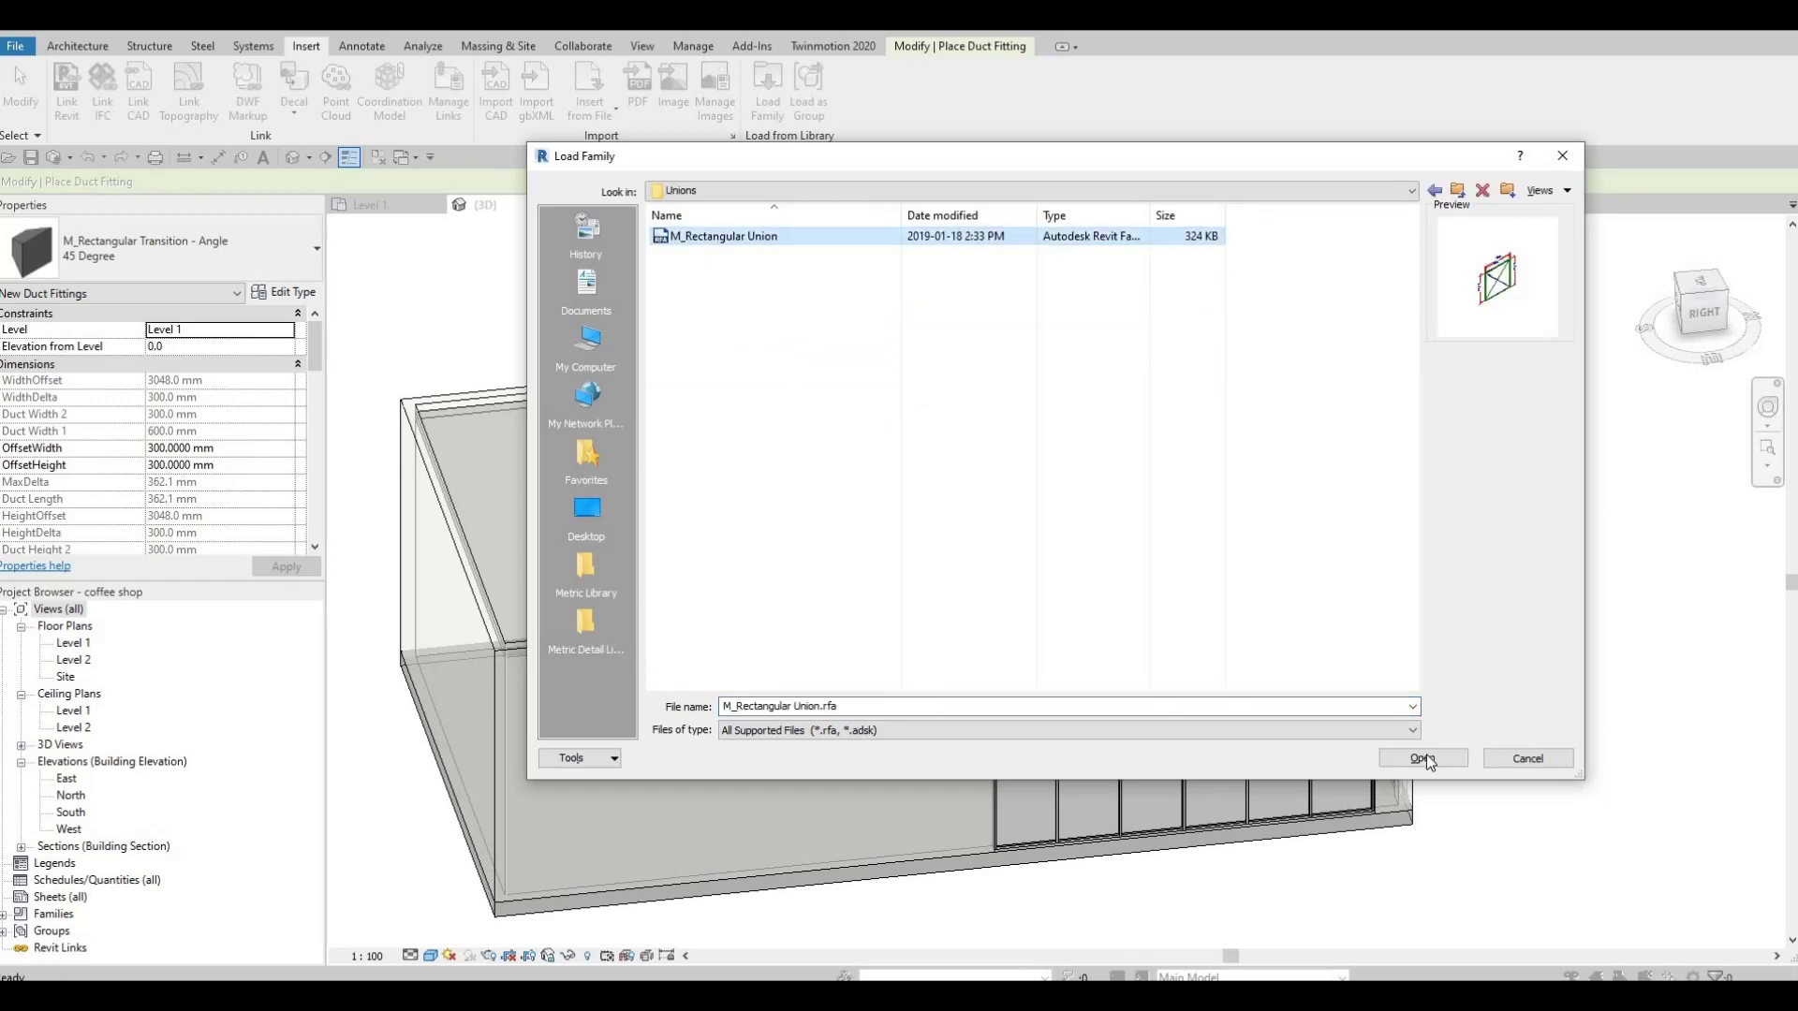
{"action": "key", "text": "Return"}
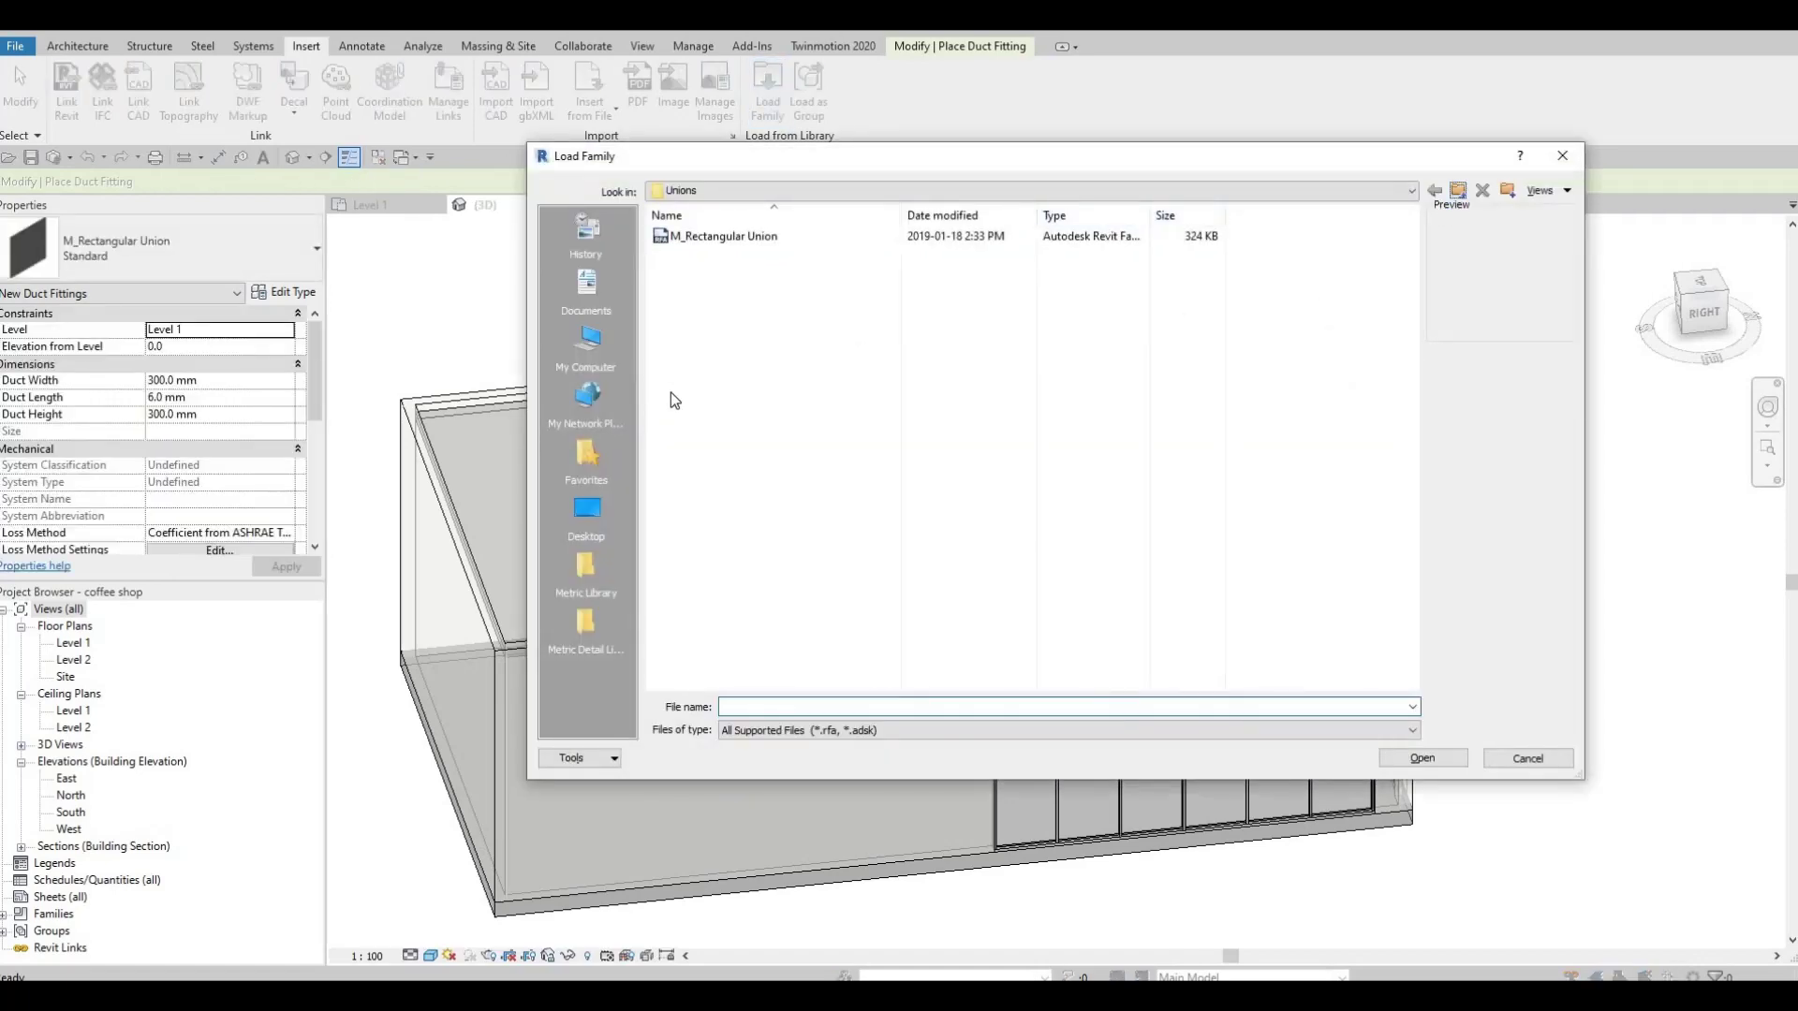
Compare the families in the Wyes folder and load M_Rectangular Wye - Lateral without placing an instance
{"action": "key", "text": "BackSpace"}
{"action": "double_click", "coordinate": [725, 397]}
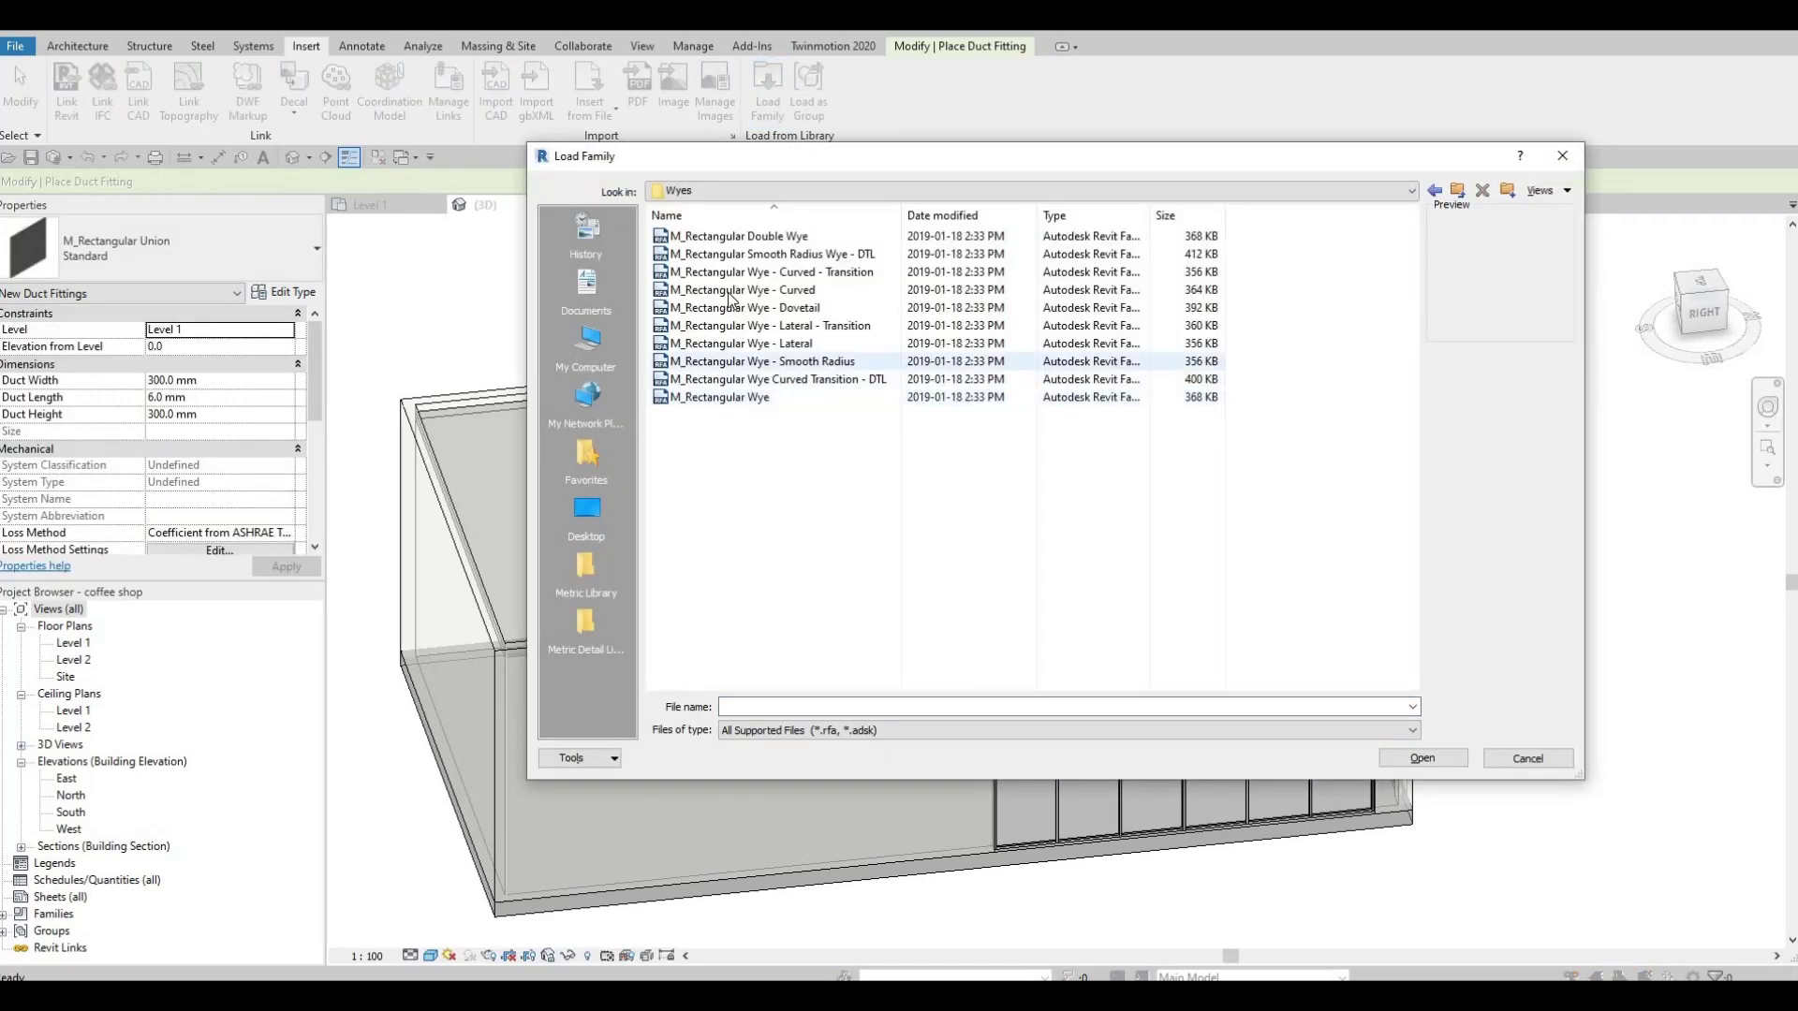
{"action": "left_click", "coordinate": [730, 324]}
{"action": "left_click", "coordinate": [731, 290]}
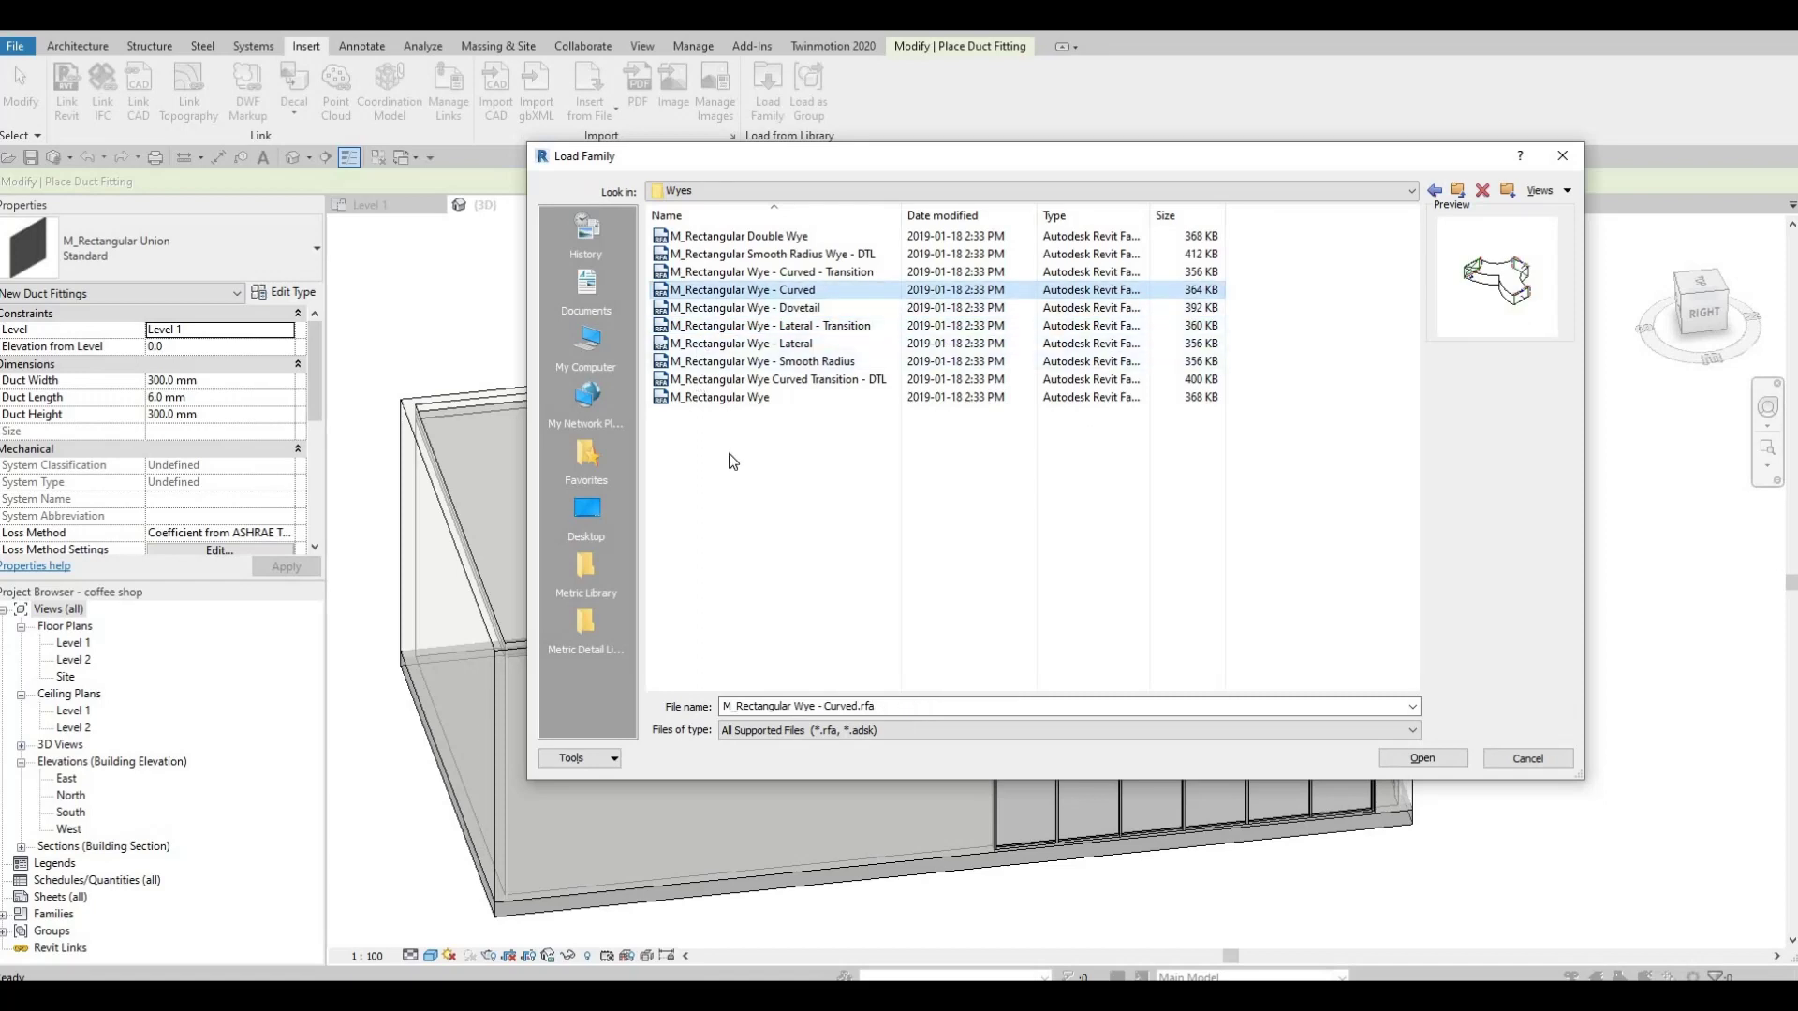
{"action": "left_click", "coordinate": [735, 346]}
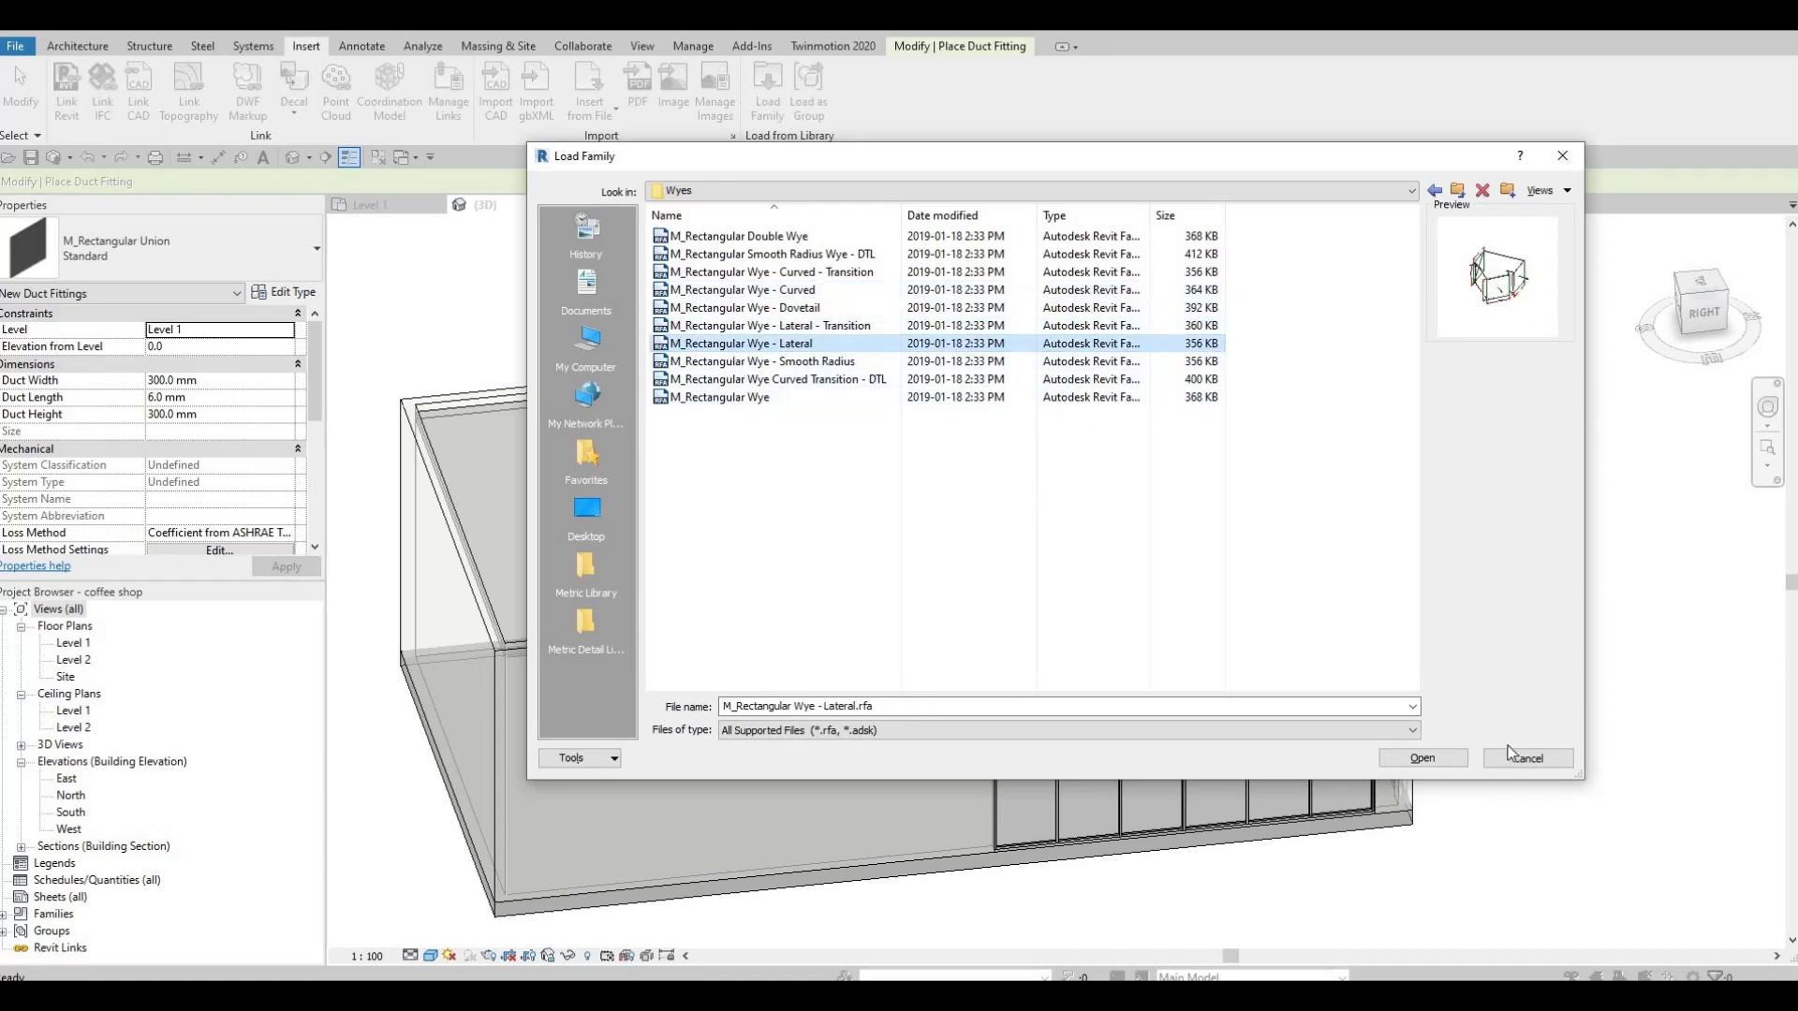
{"action": "left_click", "coordinate": [1422, 757]}
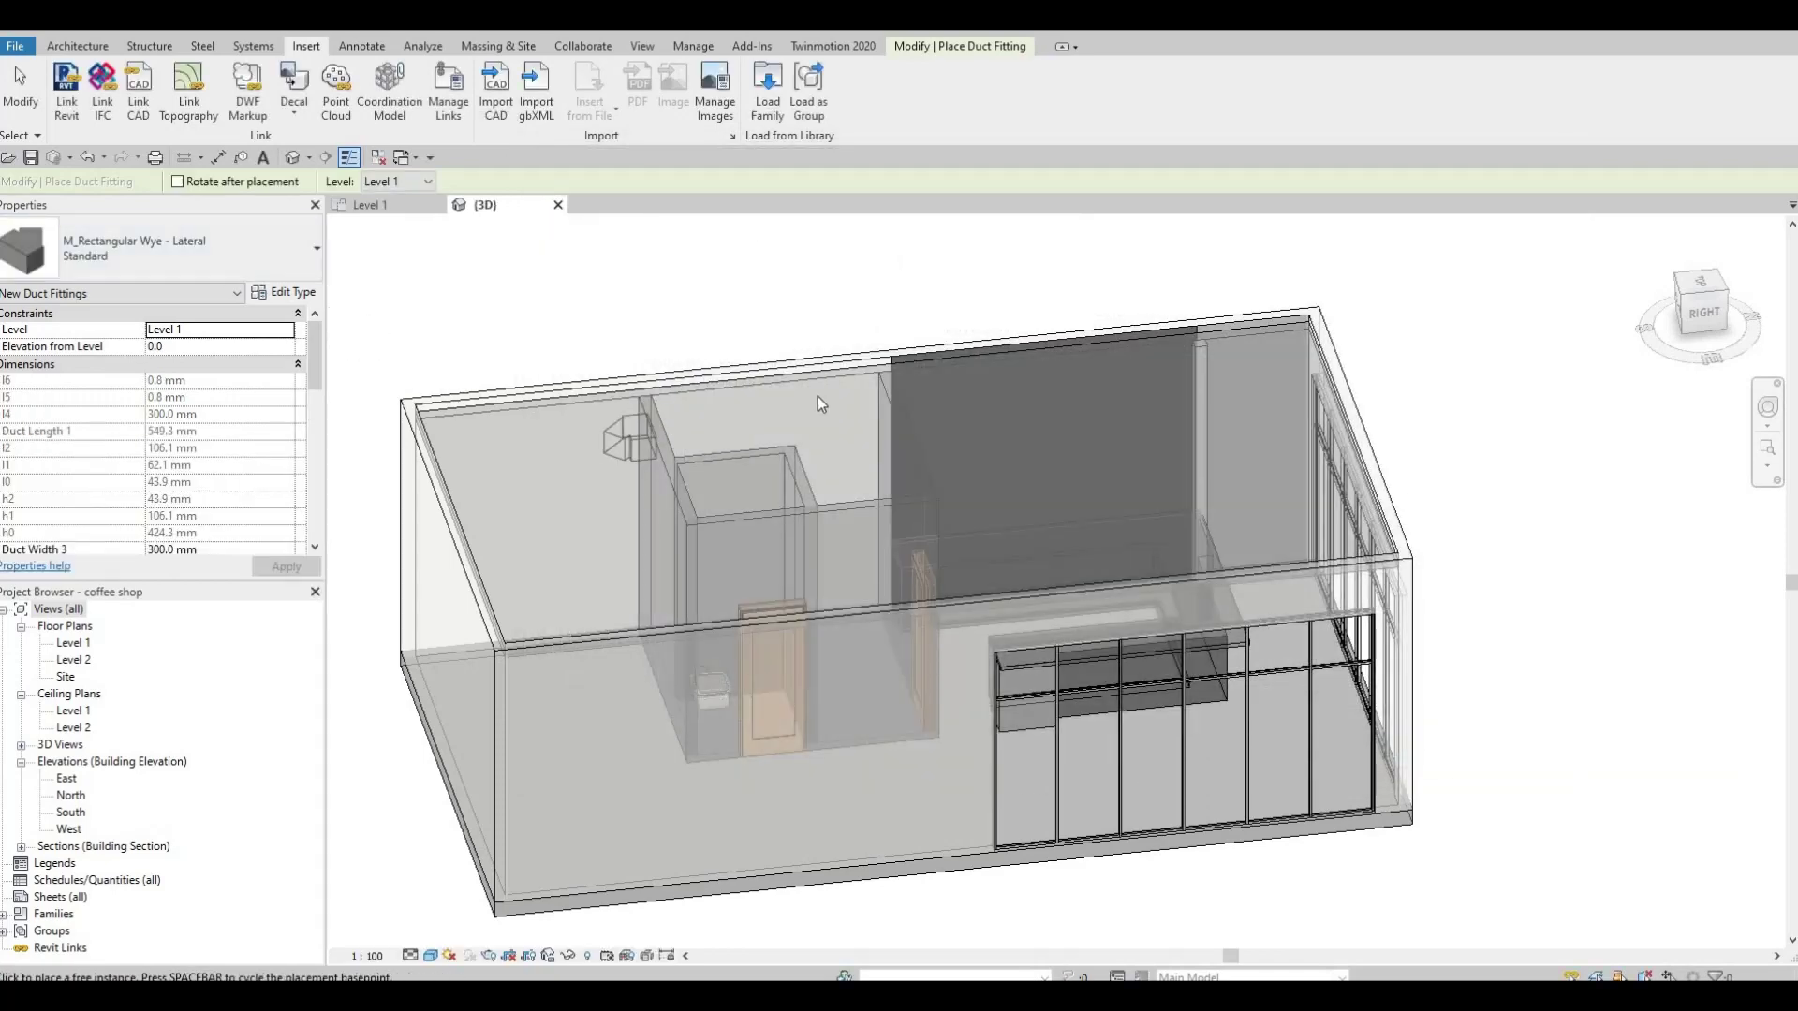
{"action": "key", "text": "Escape"}
{"action": "key", "text": "Escape"}
Open the Level 1 ceiling plan and bring the whole coffee shop into view
{"action": "middle_click_drag", "start_coordinate": [666, 510], "coordinate": [674, 571]}
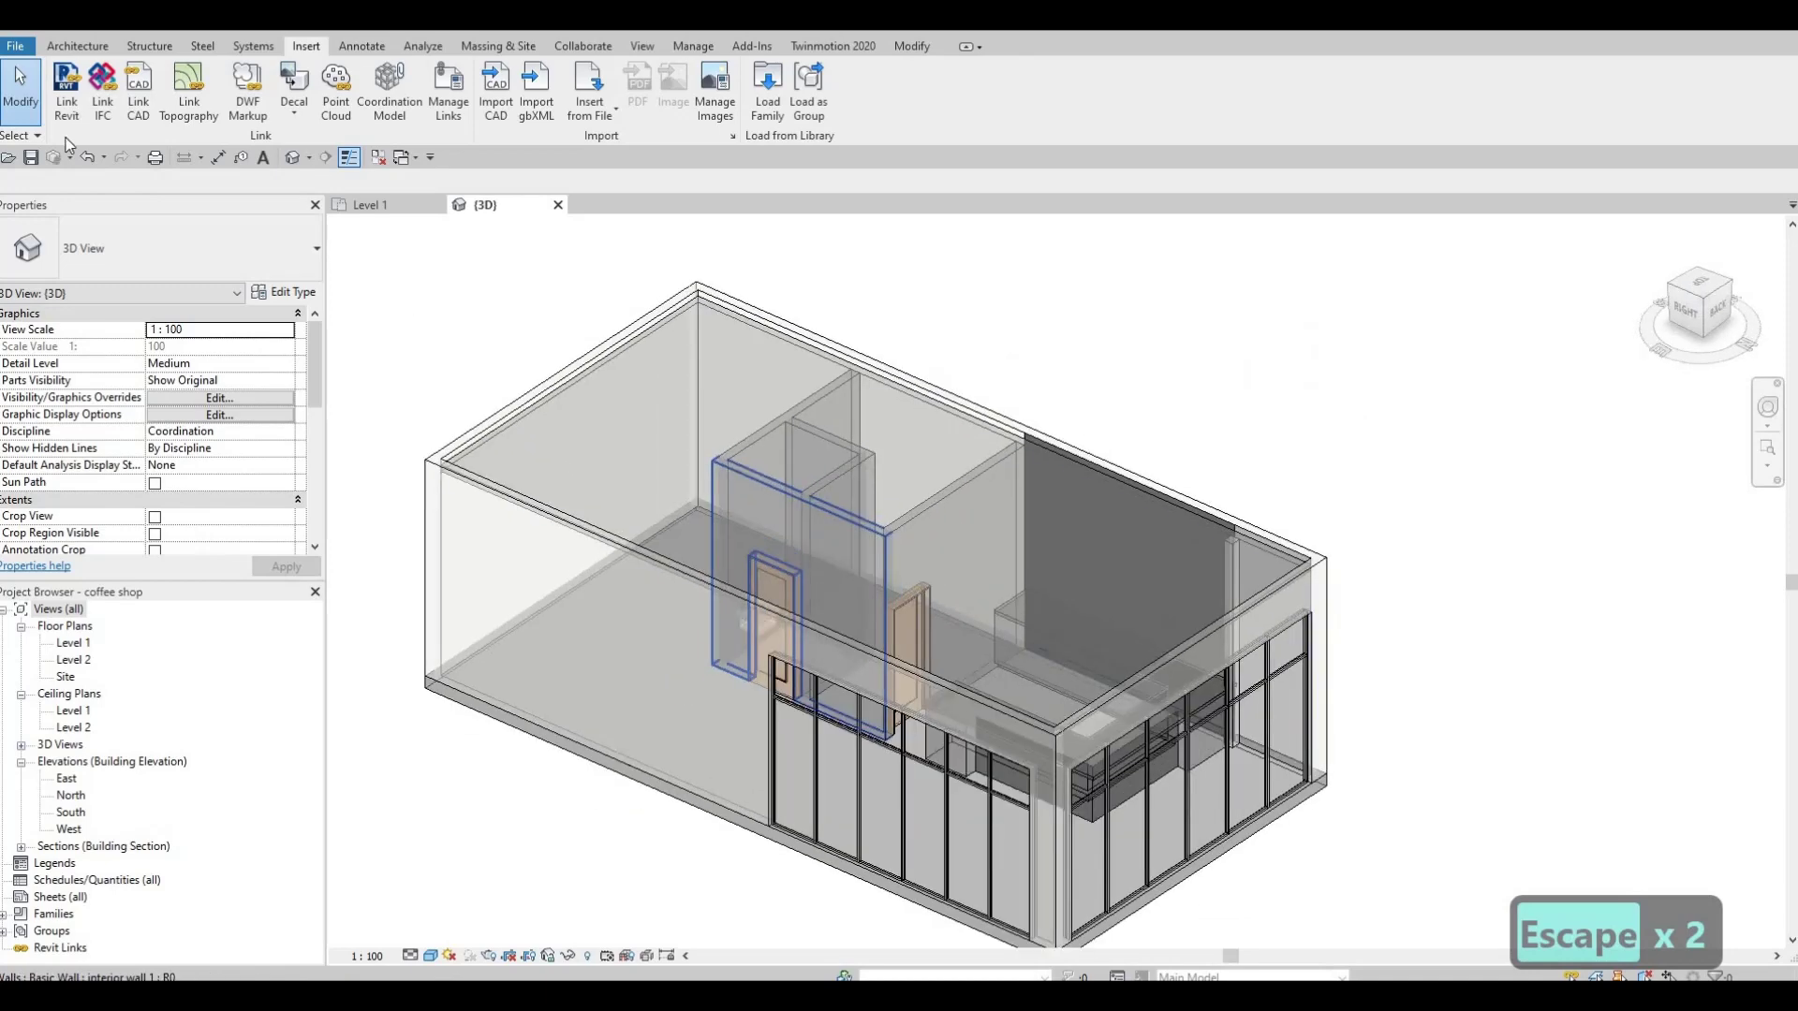
{"action": "double_click", "coordinate": [68, 730]}
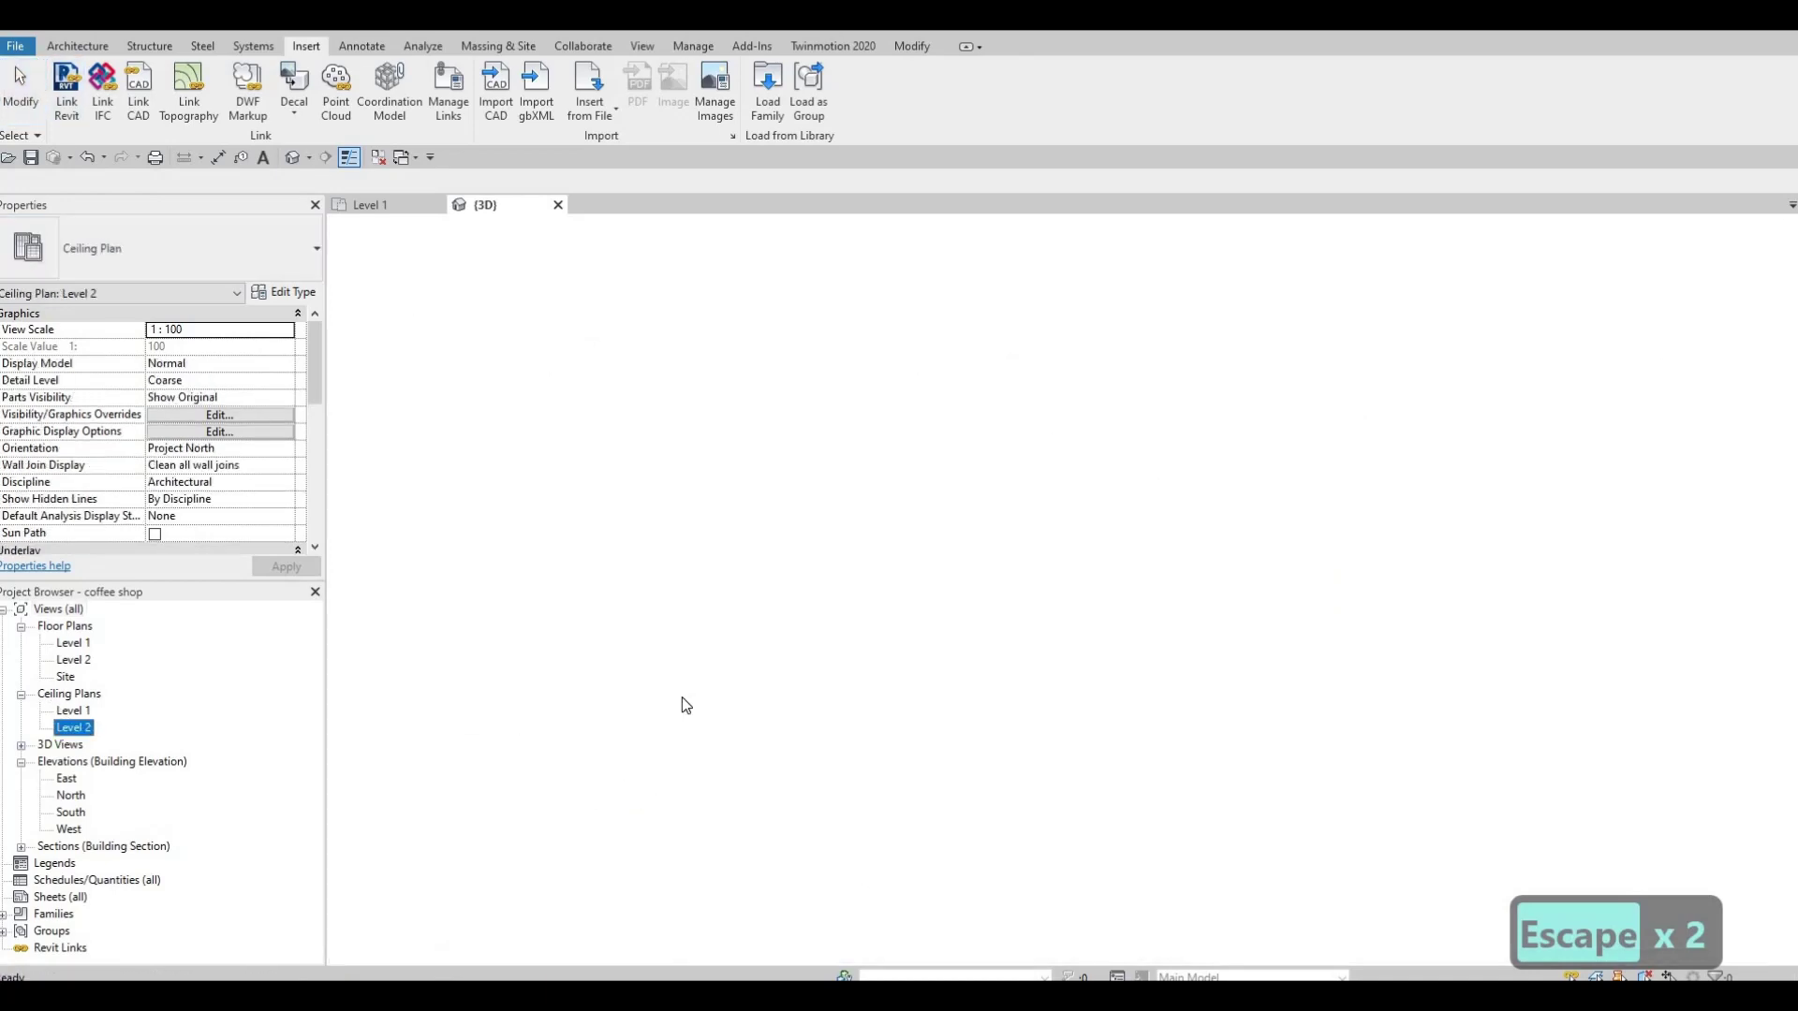
{"action": "double_click", "coordinate": [73, 712]}
{"action": "scroll", "coordinate": [1061, 576], "scroll_direction": "down", "scroll_amount": 1}
{"action": "middle_click_drag", "start_coordinate": [1062, 576], "coordinate": [853, 554]}
{"action": "scroll", "coordinate": [854, 562], "scroll_direction": "up", "scroll_amount": 6}
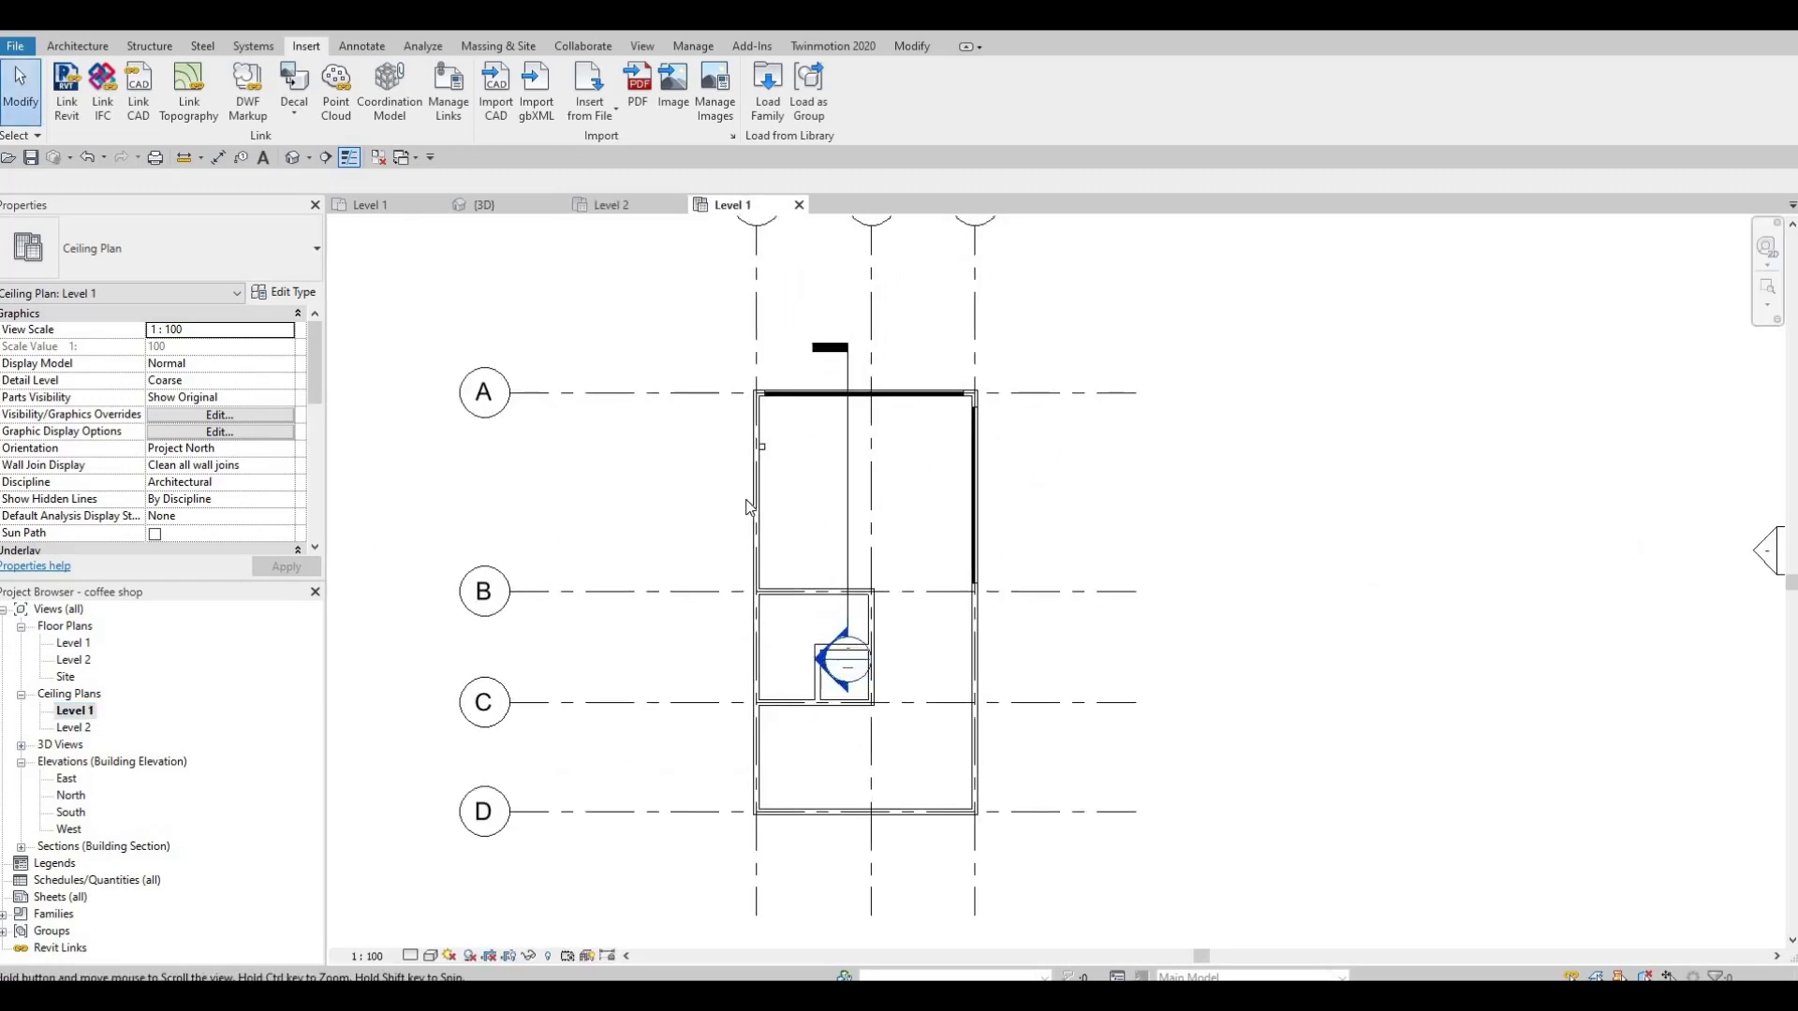
{"action": "scroll", "coordinate": [717, 547], "scroll_direction": "down", "scroll_amount": 1}
{"action": "middle_click_drag", "start_coordinate": [770, 606], "coordinate": [725, 654]}
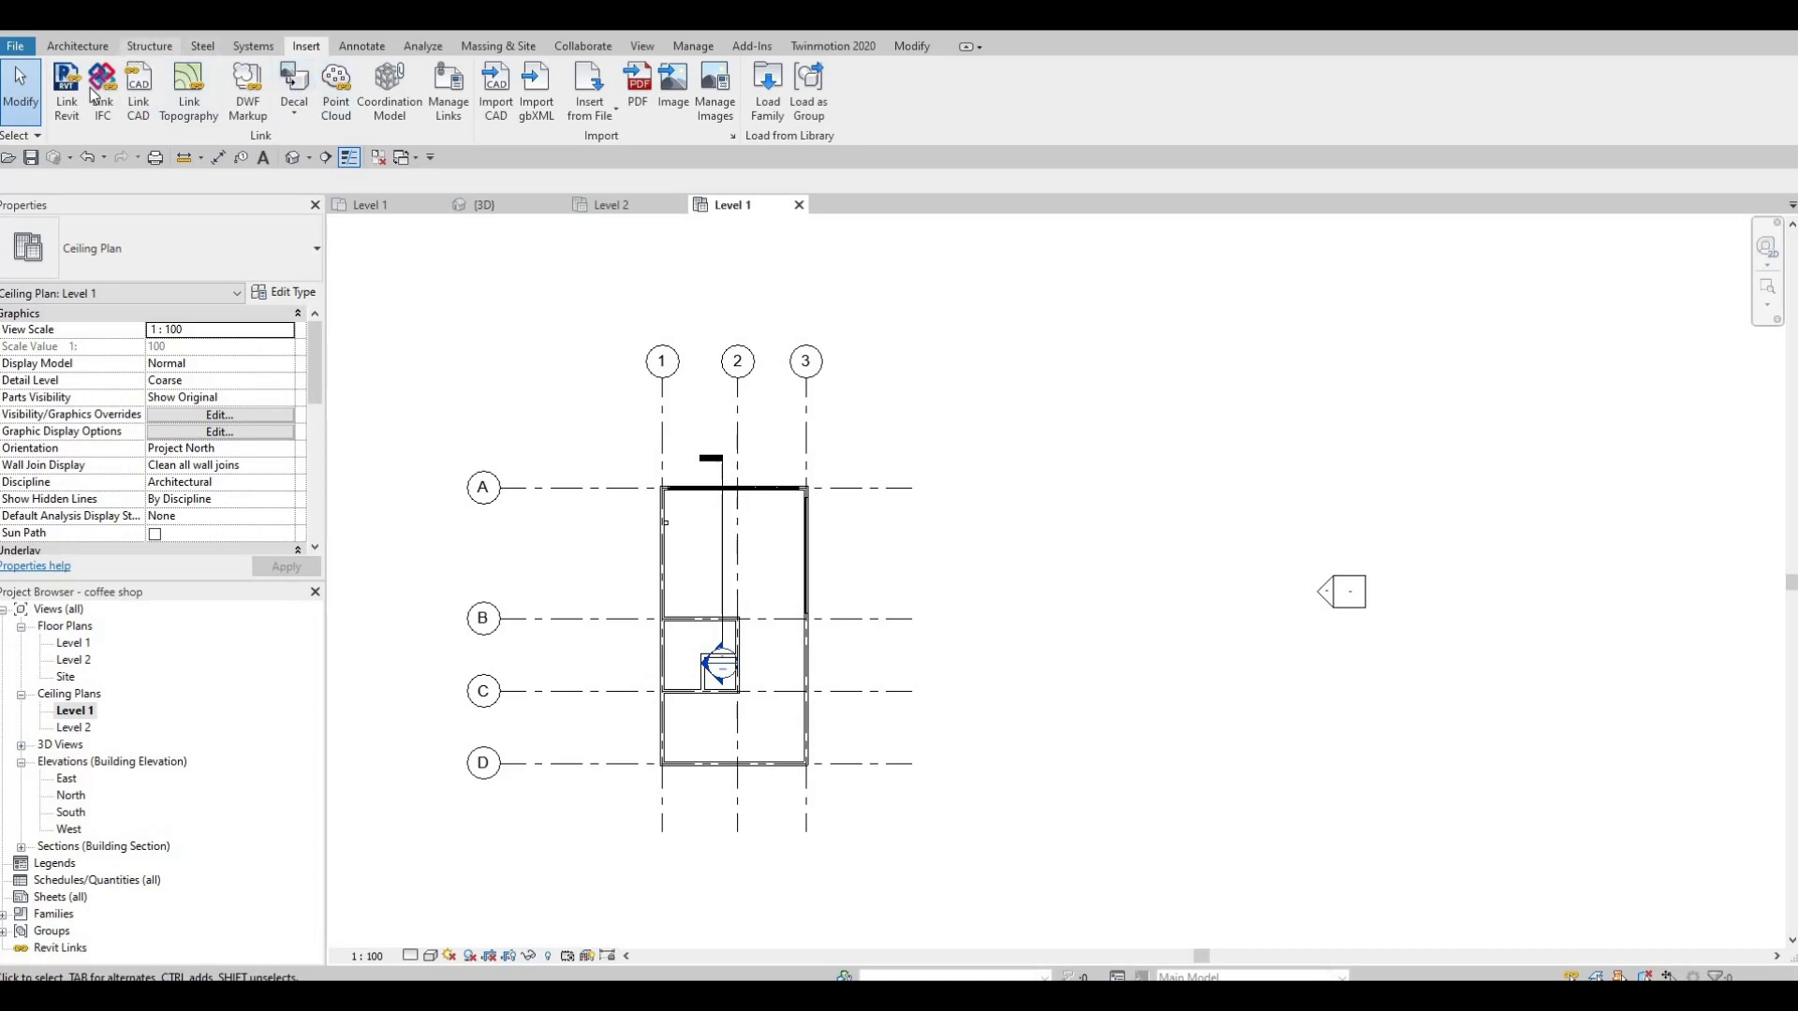
Draw a straight rectangular duct about 6200 mm long between grids 2 and 3, parallel to them, running past the interior rooms
{"action": "left_click", "coordinate": [150, 46]}
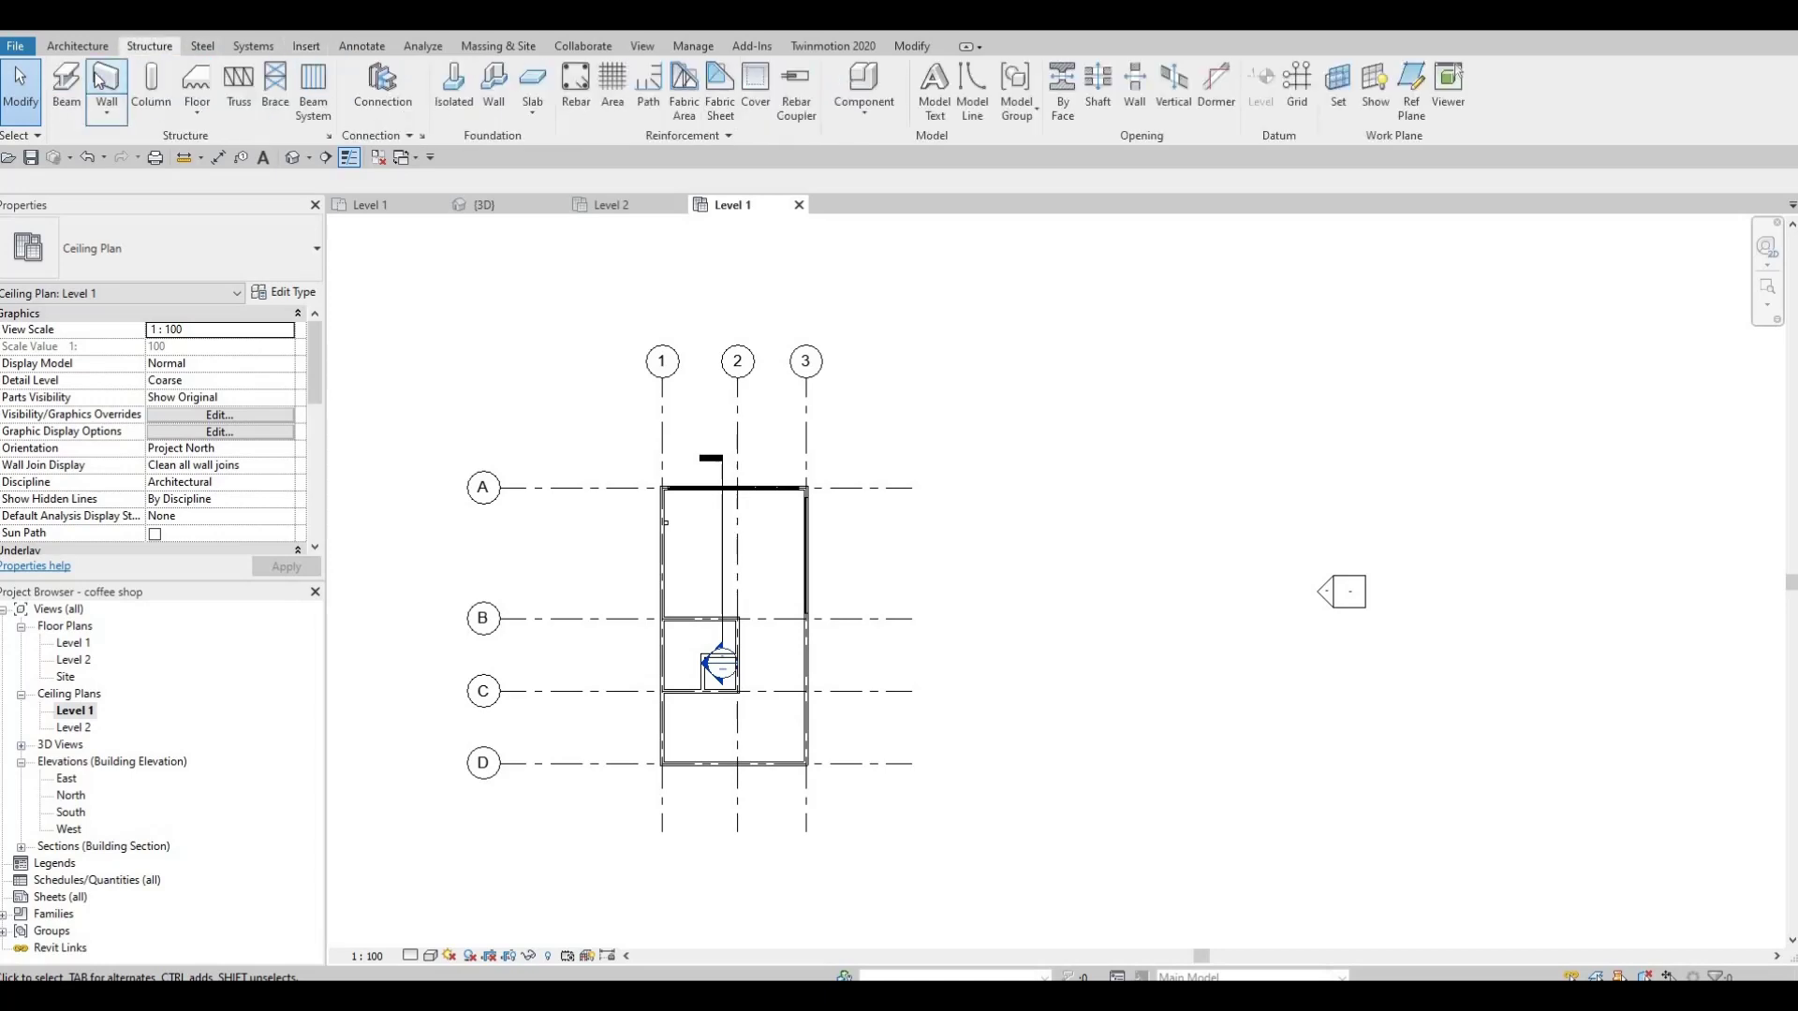
{"action": "left_click", "coordinate": [253, 46]}
{"action": "left_click", "coordinate": [67, 110]}
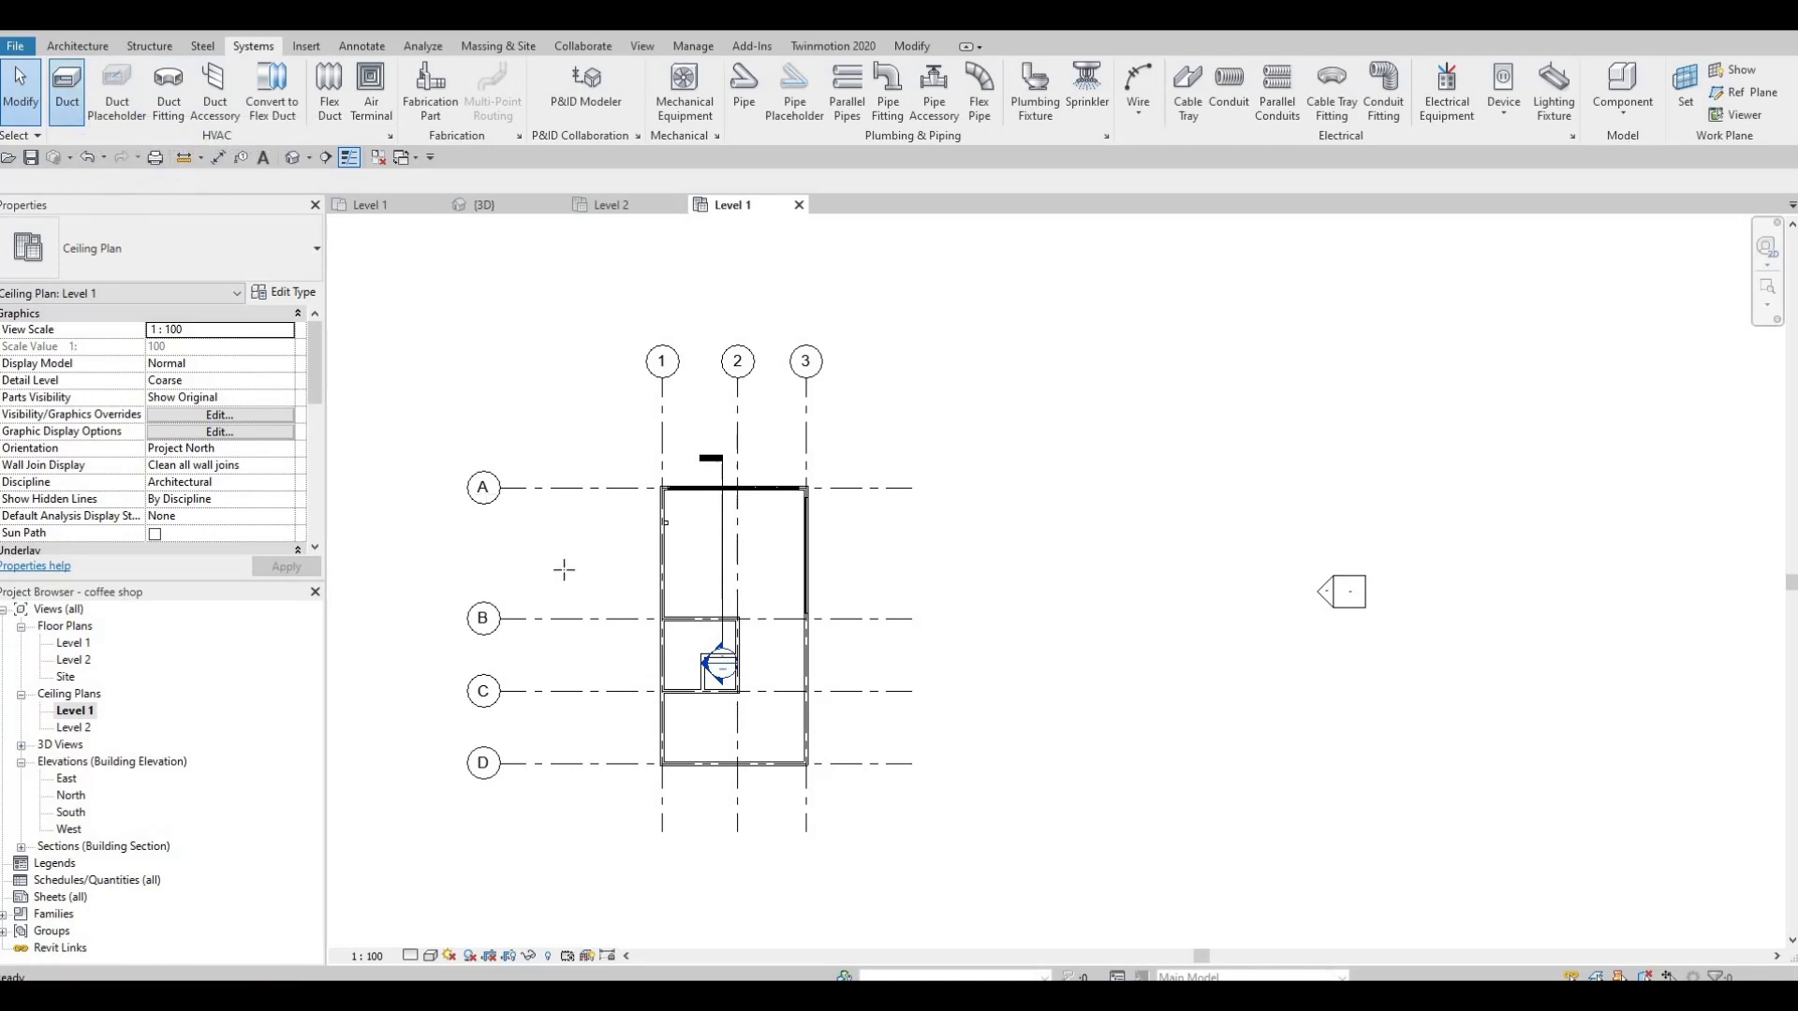
{"action": "key", "text": "d"}
{"action": "key", "text": "t"}
{"action": "scroll", "coordinate": [790, 777], "scroll_direction": "up", "scroll_amount": 3}
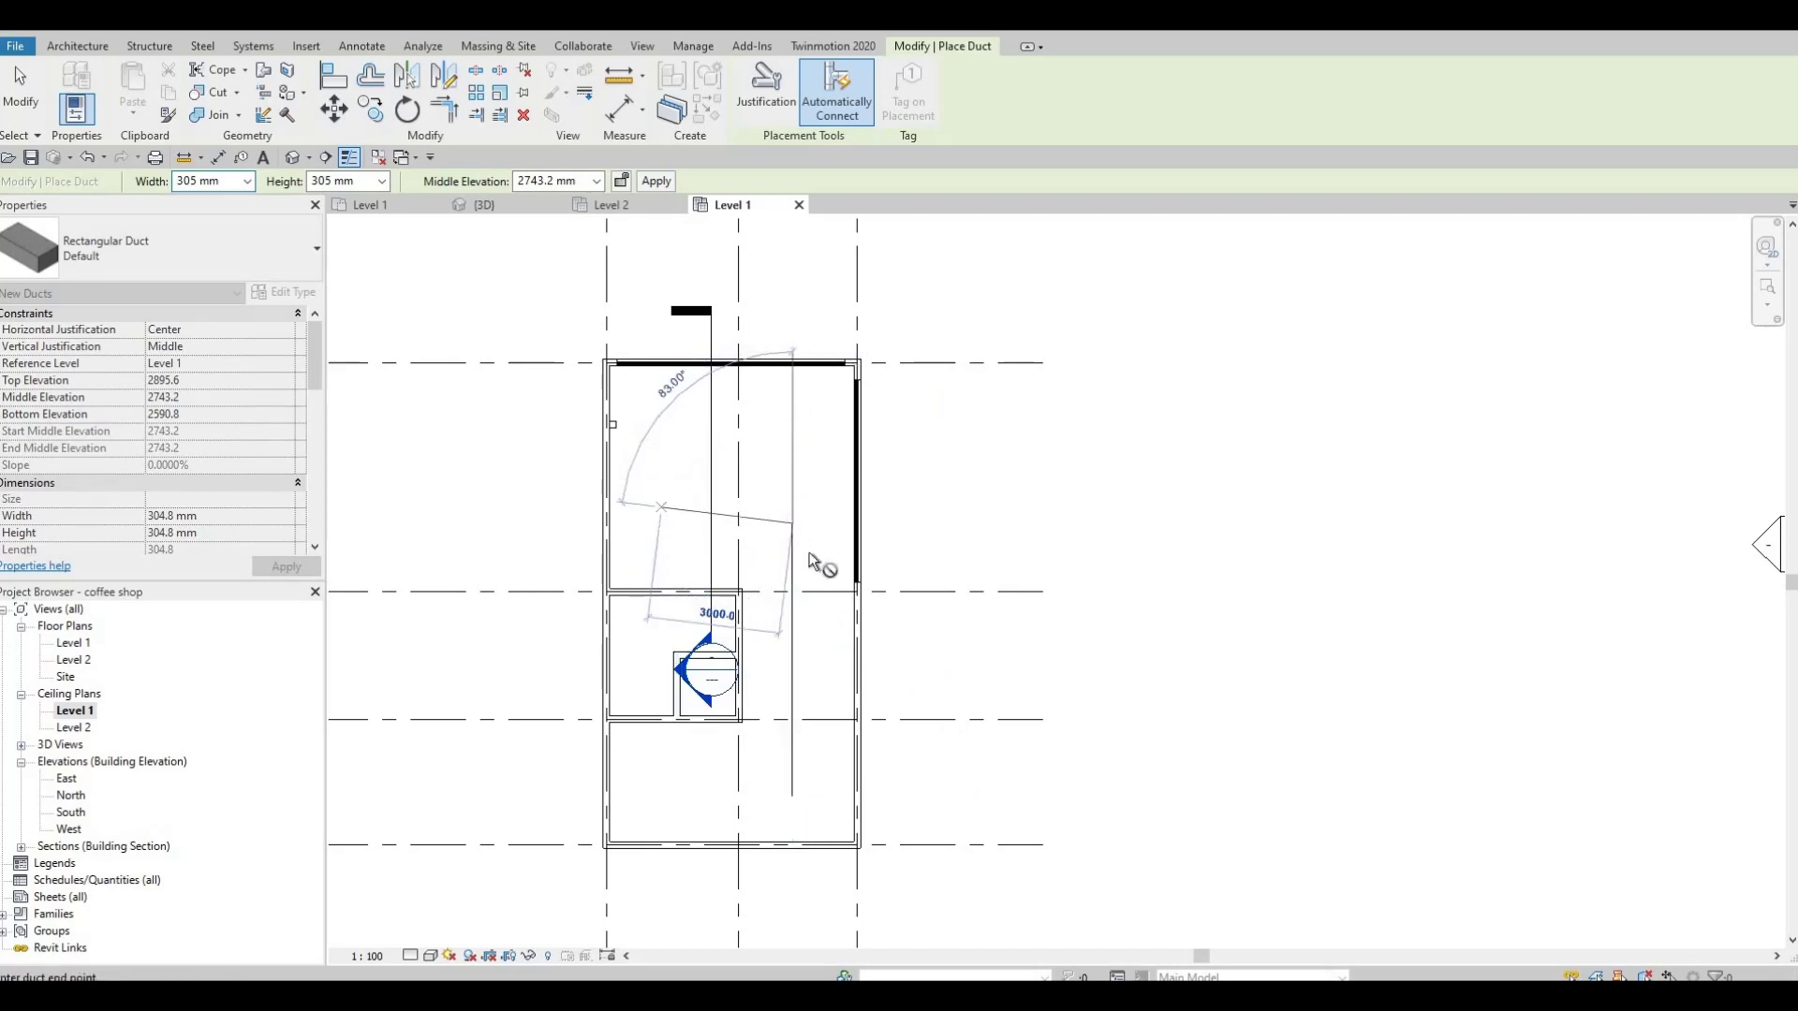
{"action": "scroll", "coordinate": [749, 511], "scroll_direction": "up", "scroll_amount": 2}
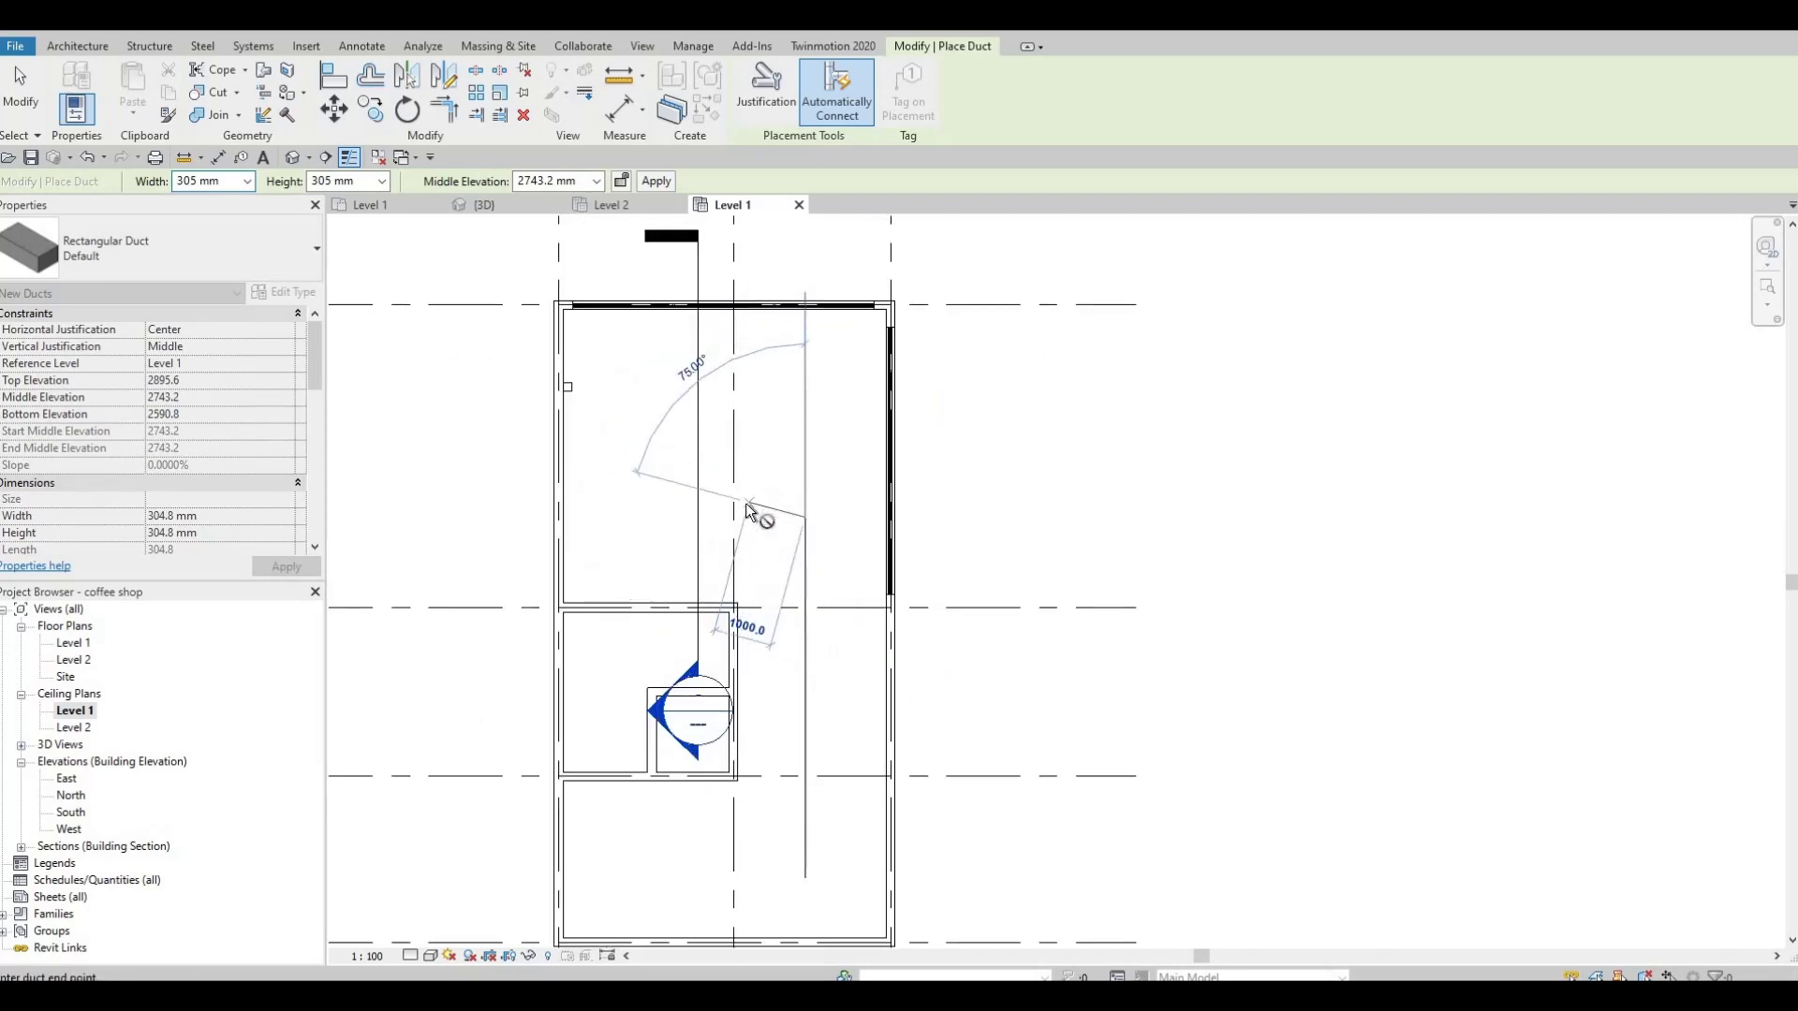
{"action": "key", "text": "Escape"}
{"action": "key", "text": "Escape"}
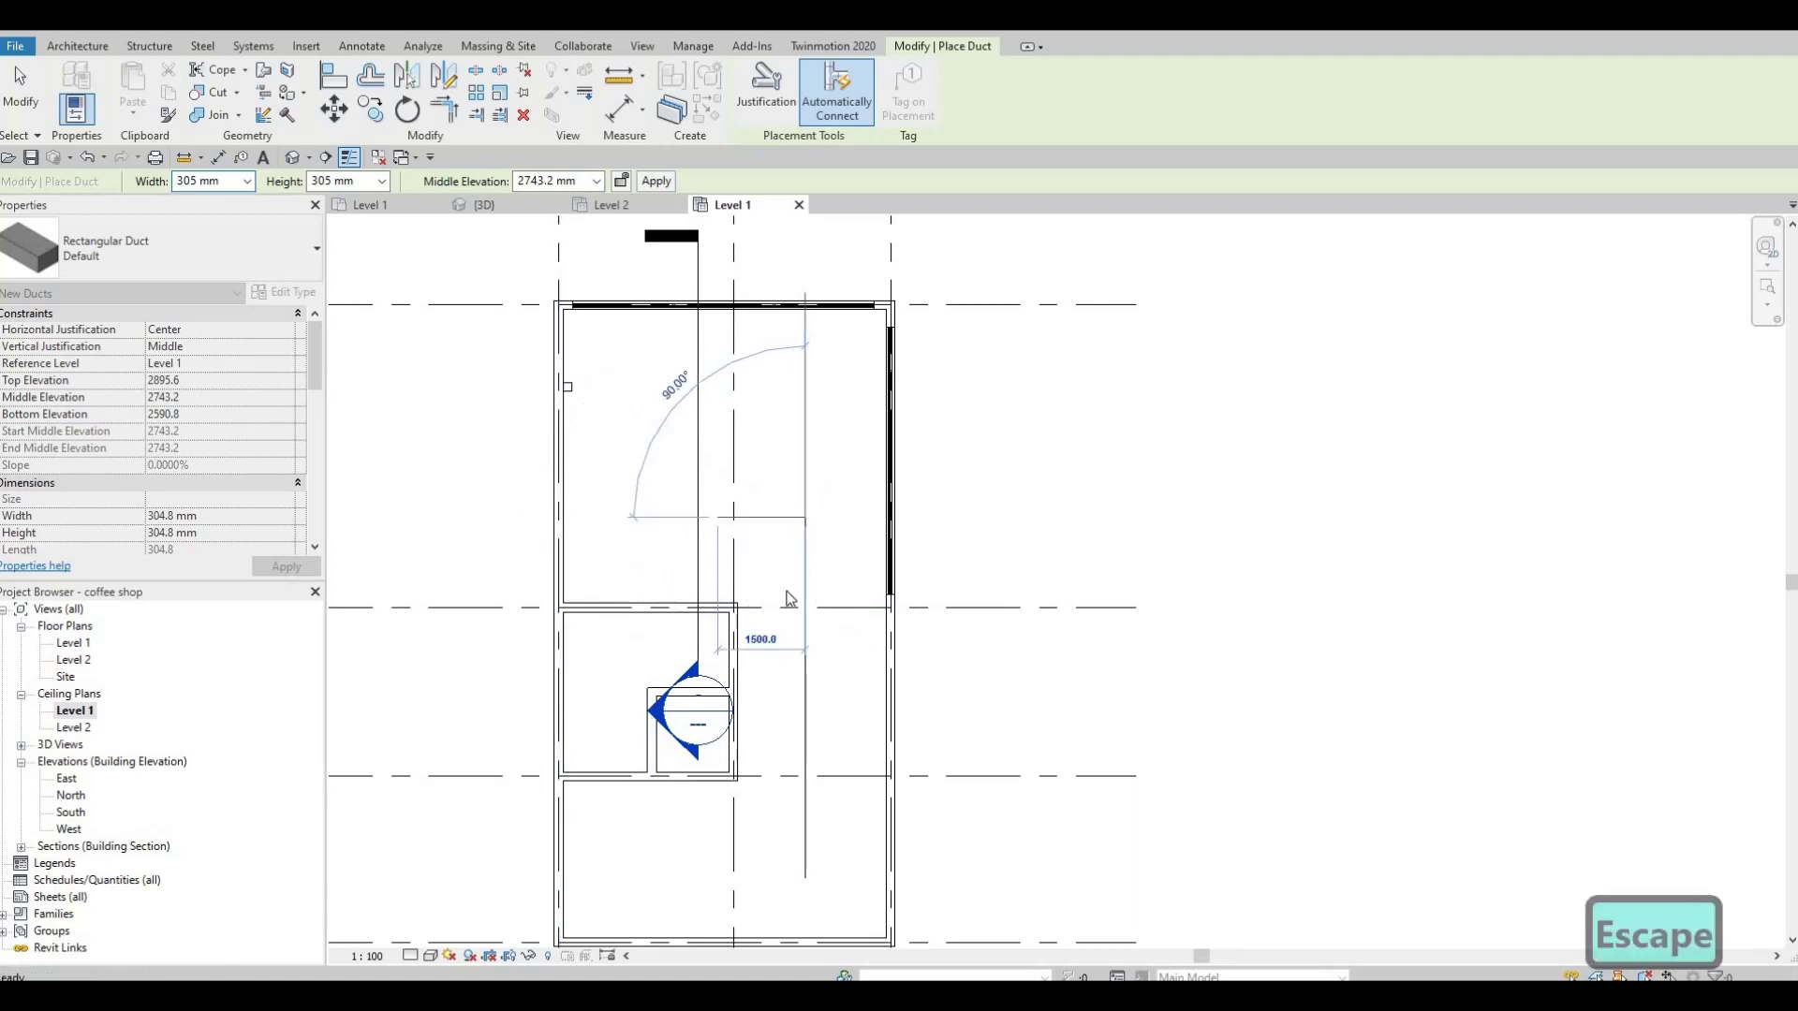
{"action": "scroll", "coordinate": [789, 630], "scroll_direction": "down", "scroll_amount": 2}
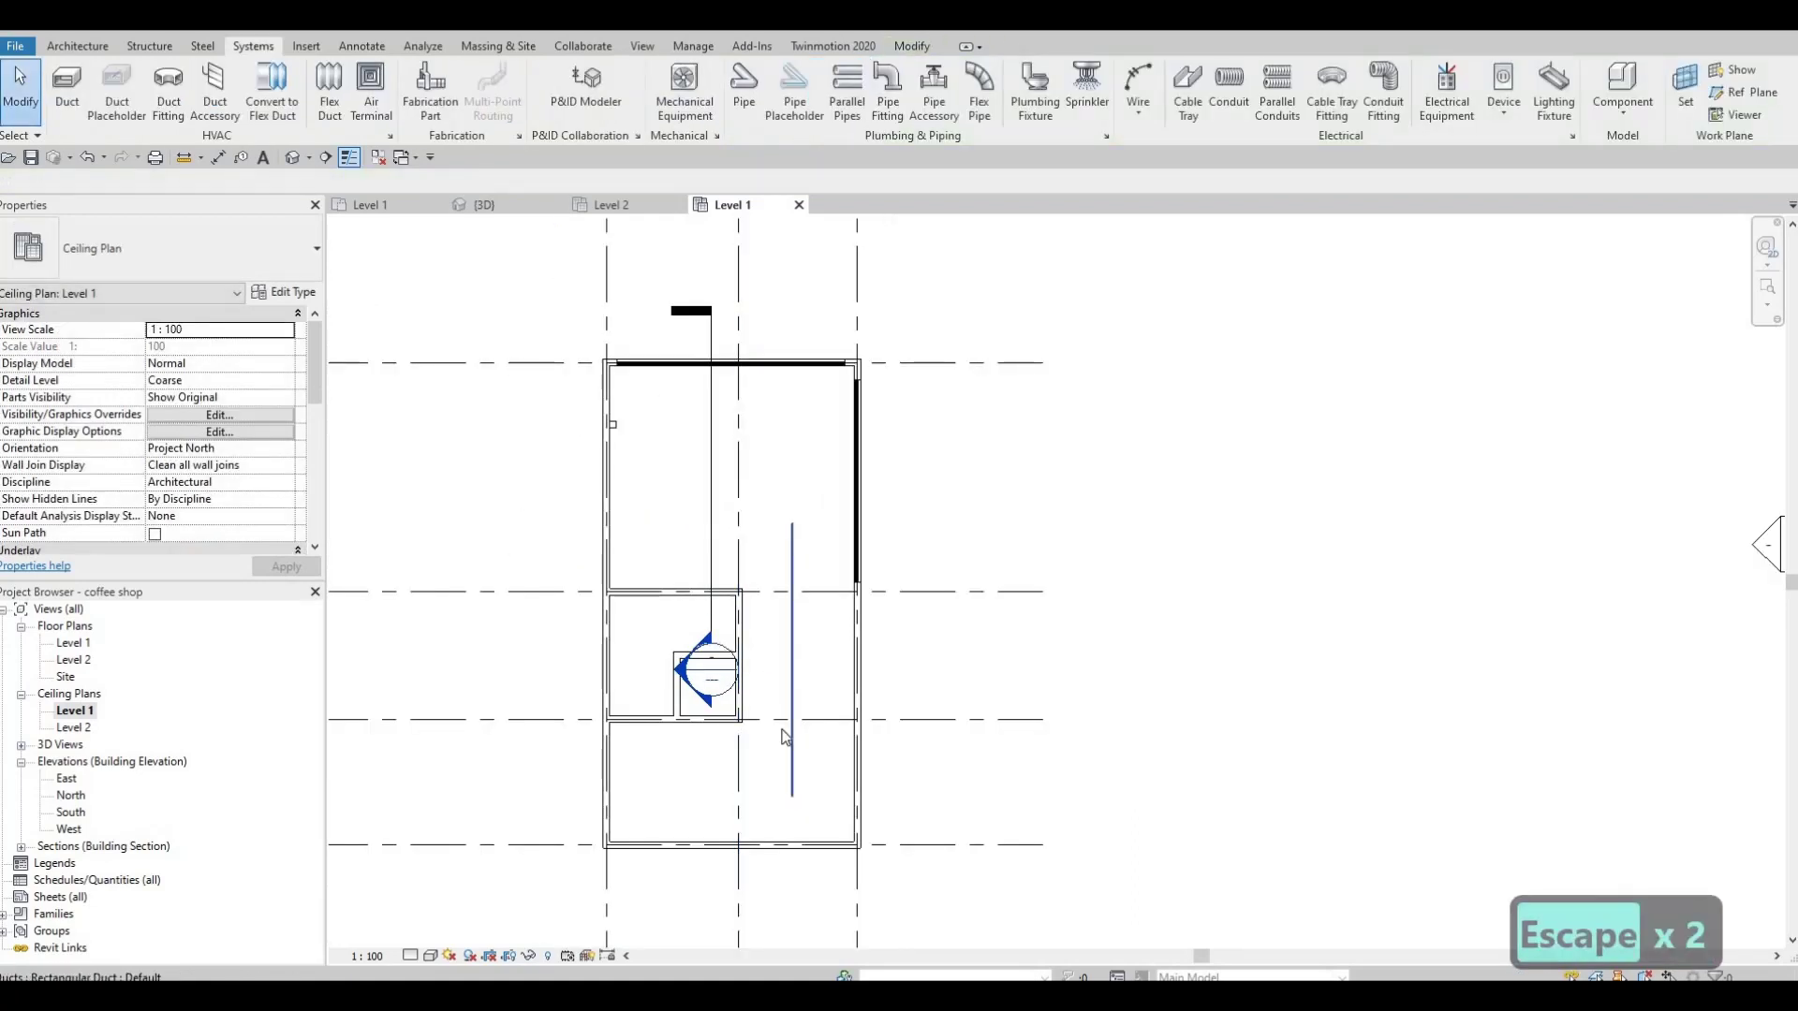
Set the detail level of the Level 1 ceiling plan to Fine
{"action": "left_click", "coordinate": [411, 956]}
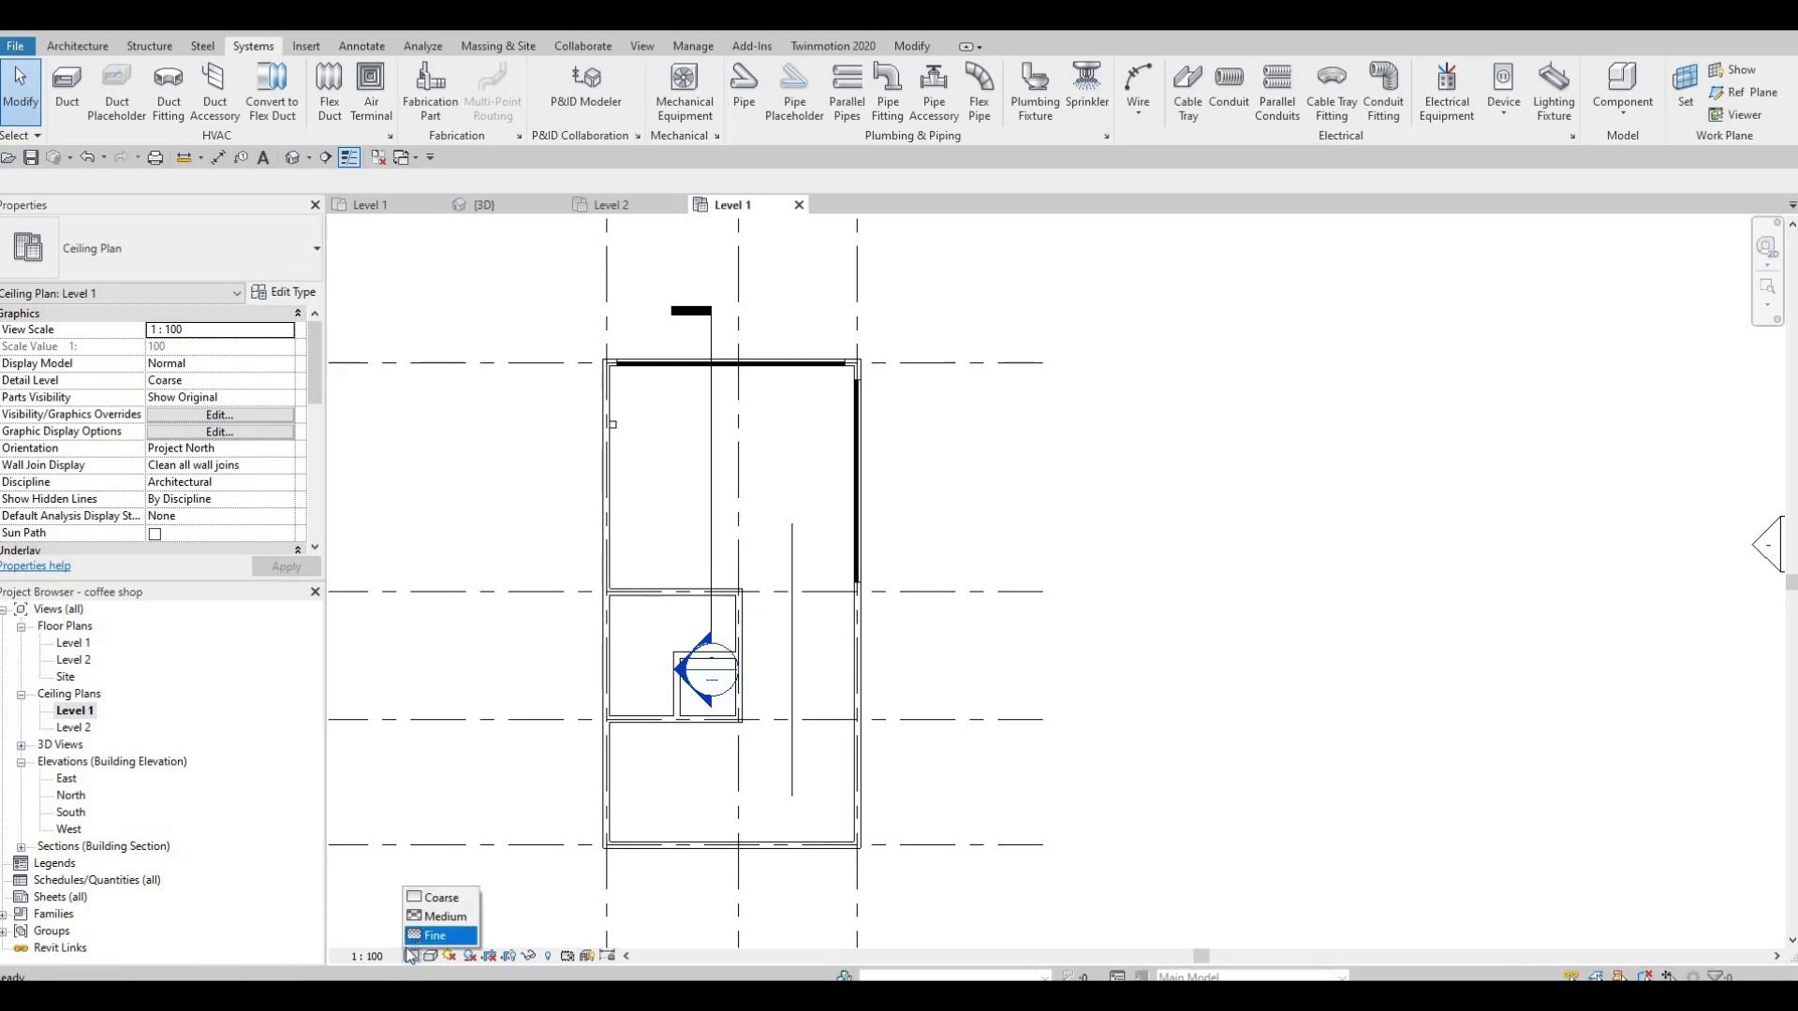
{"action": "left_click", "coordinate": [410, 941]}
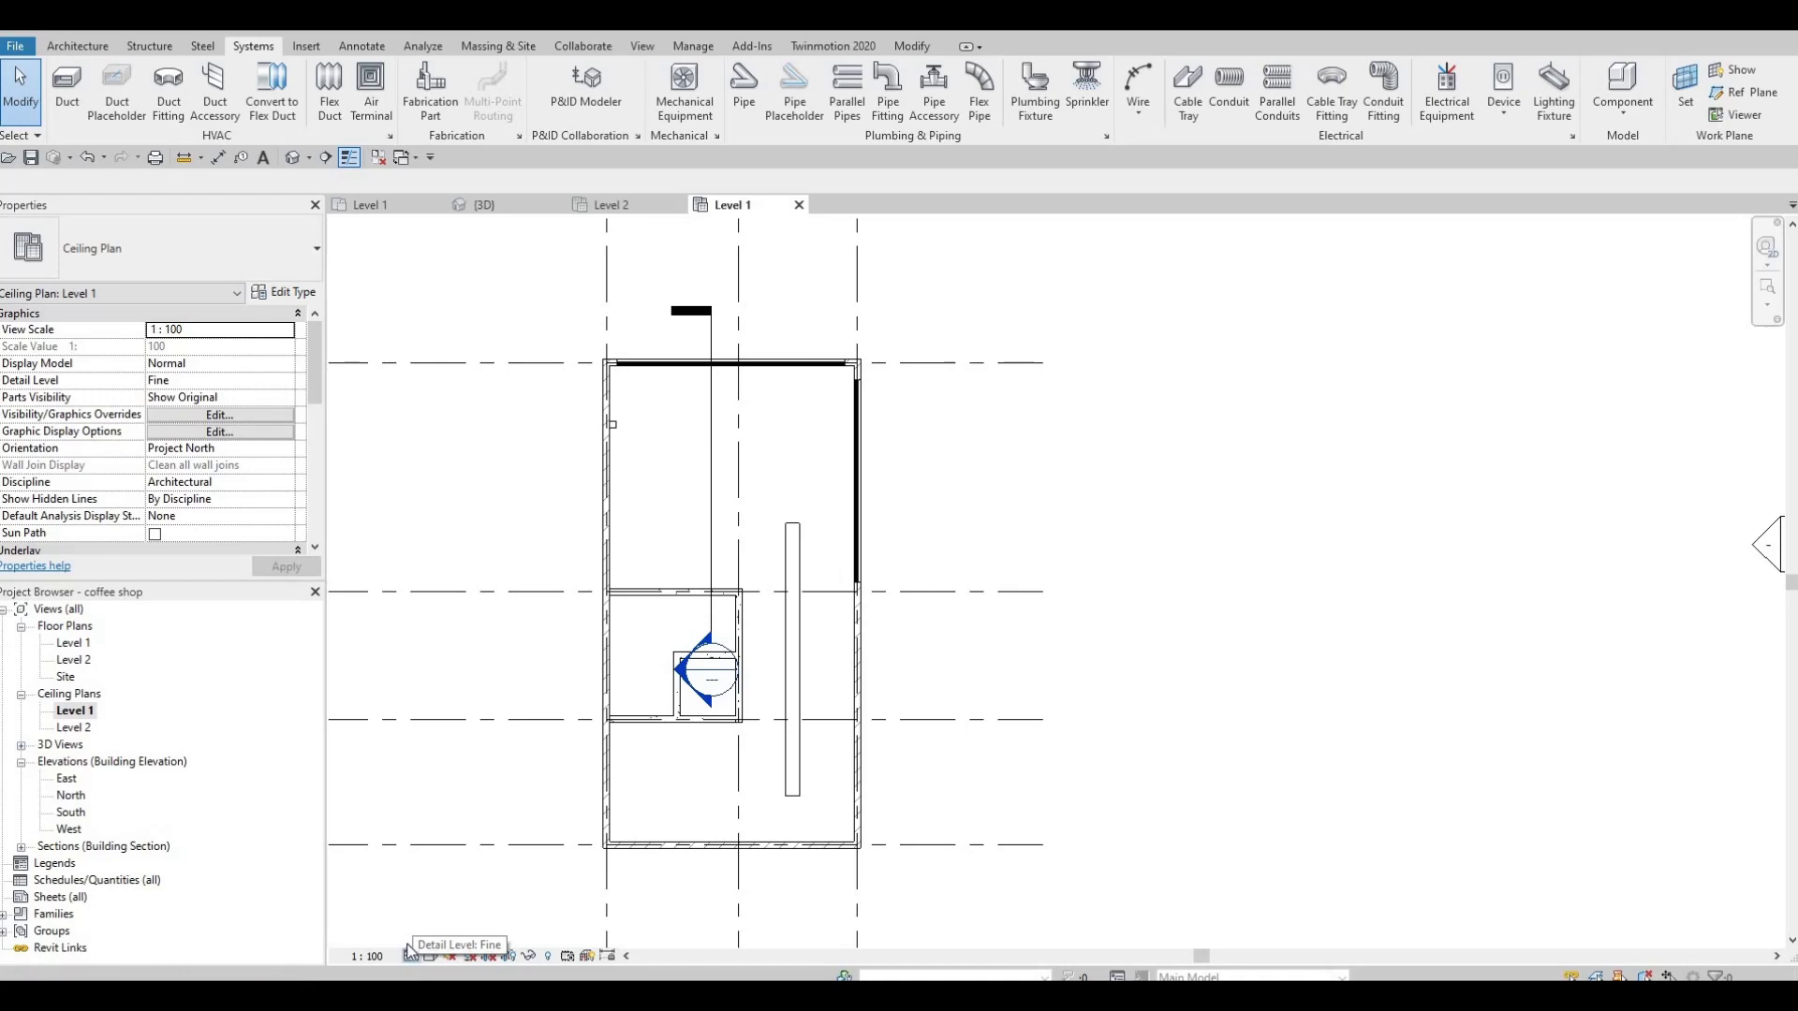
{"action": "left_click", "coordinate": [411, 956]}
{"action": "key", "text": "Escape"}
{"action": "key", "text": "Escape"}
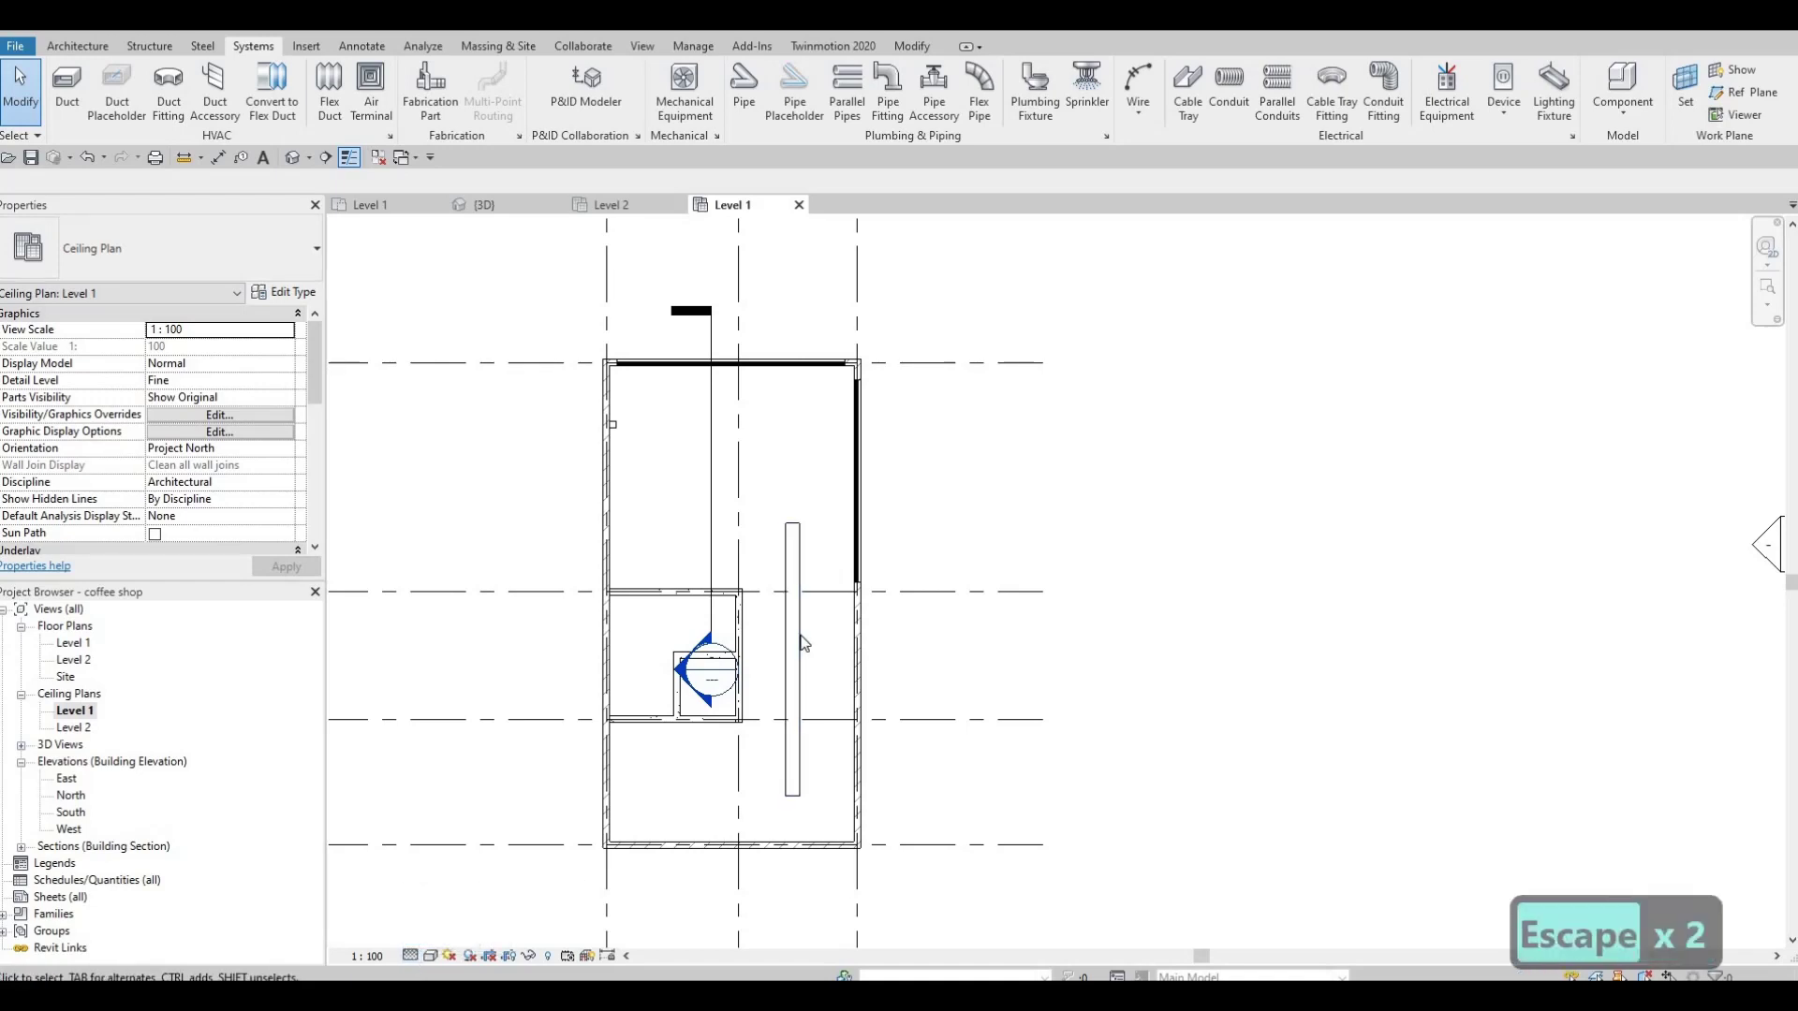
Delete the duct between grids 2 and 3 and draw a 305 x 305 mm replacement slightly closer to grid 2
{"action": "left_click", "coordinate": [799, 638]}
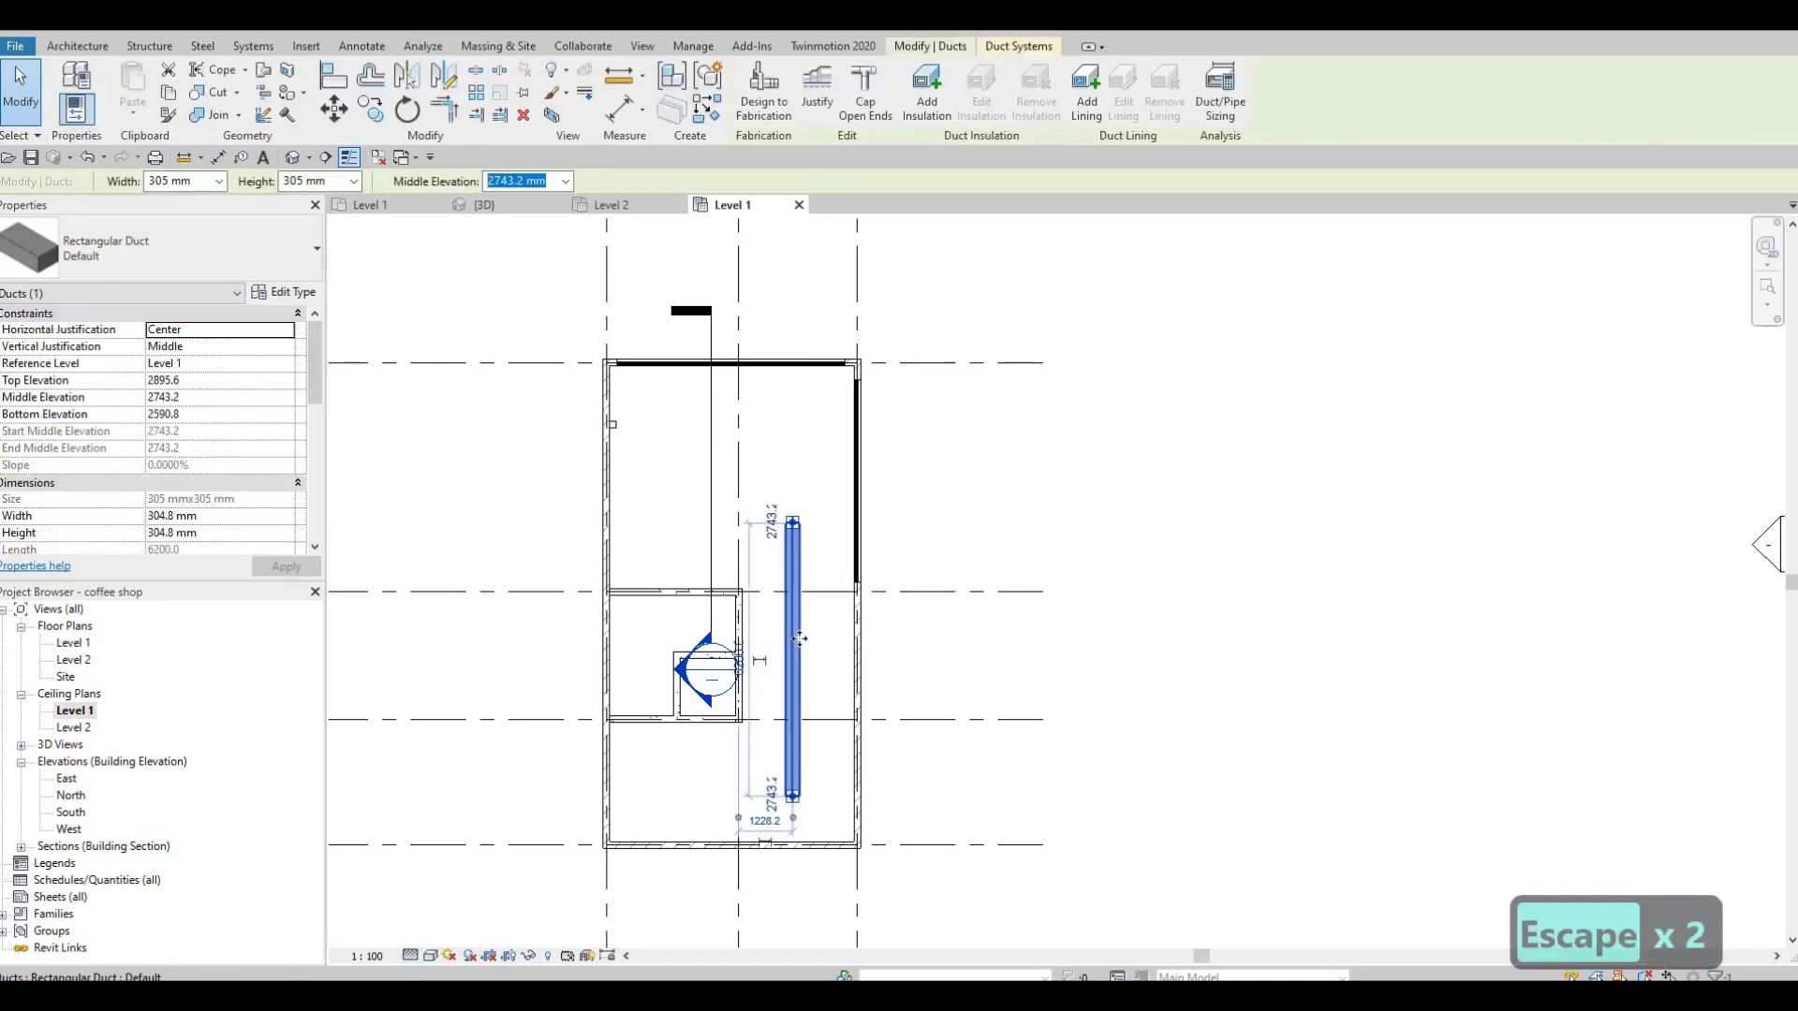
{"action": "key", "text": "Delete"}
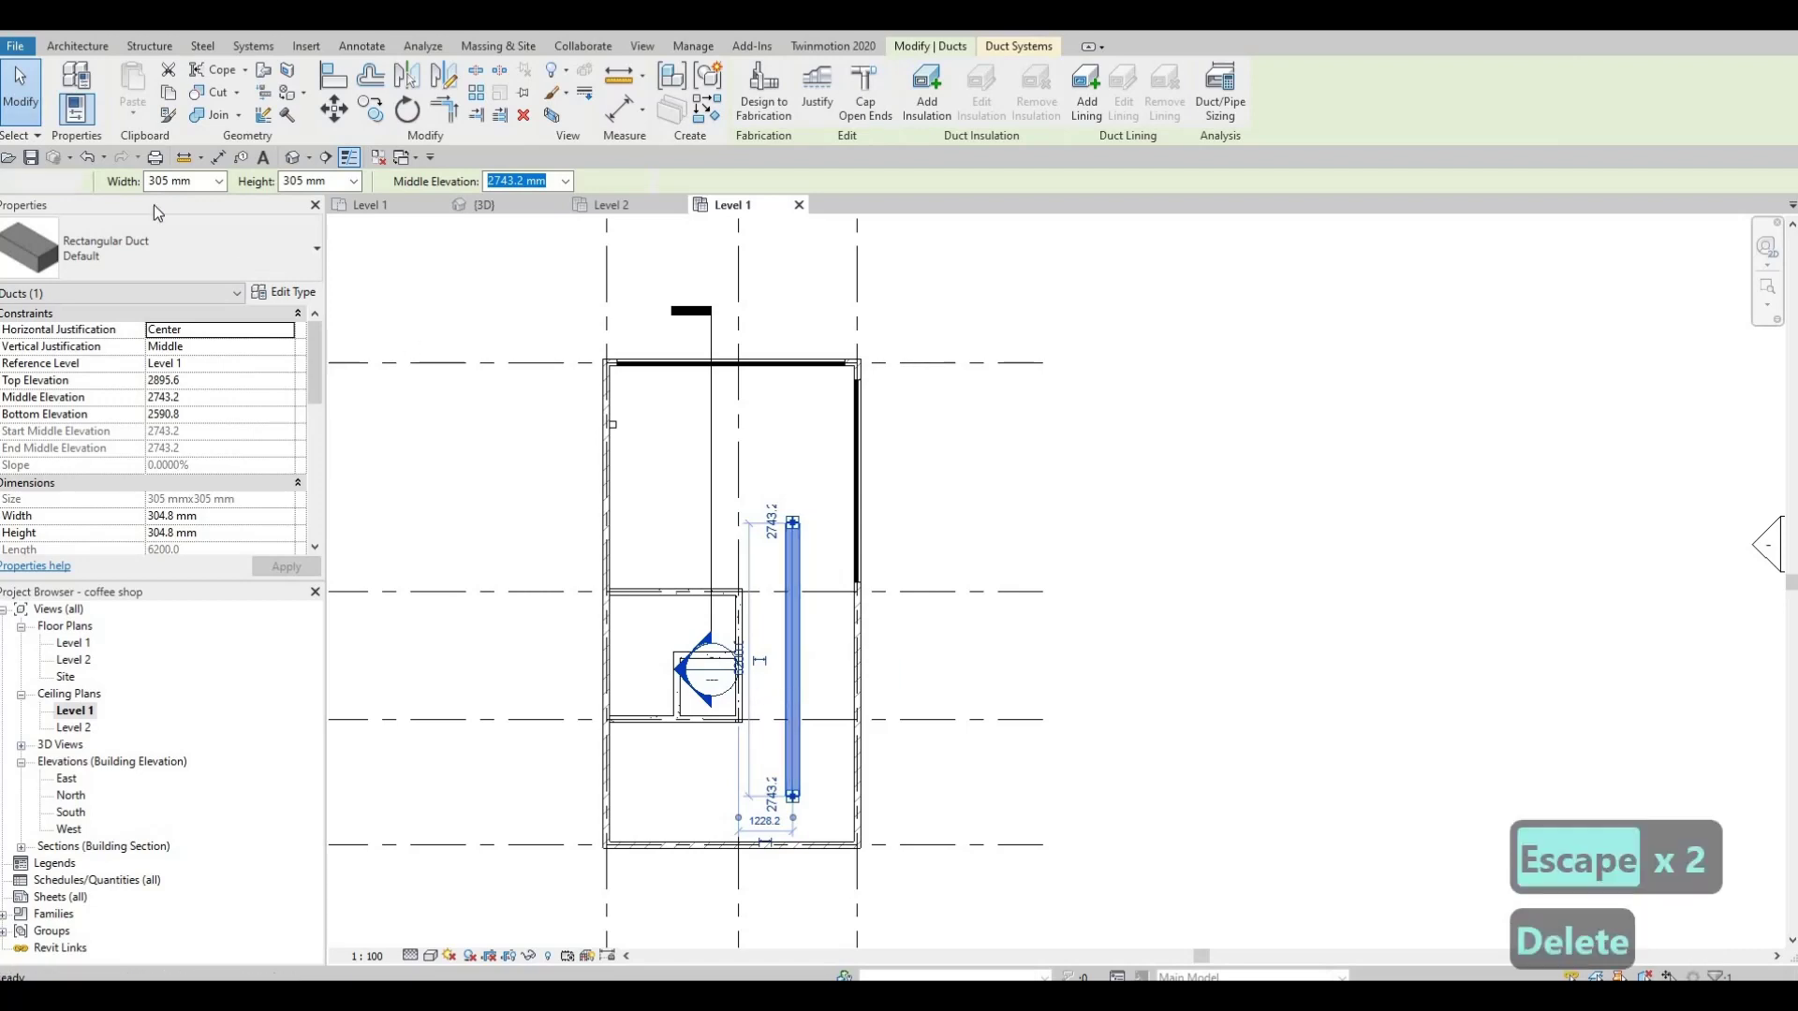
{"action": "left_click", "coordinate": [67, 92]}
{"action": "left_click", "coordinate": [777, 766]}
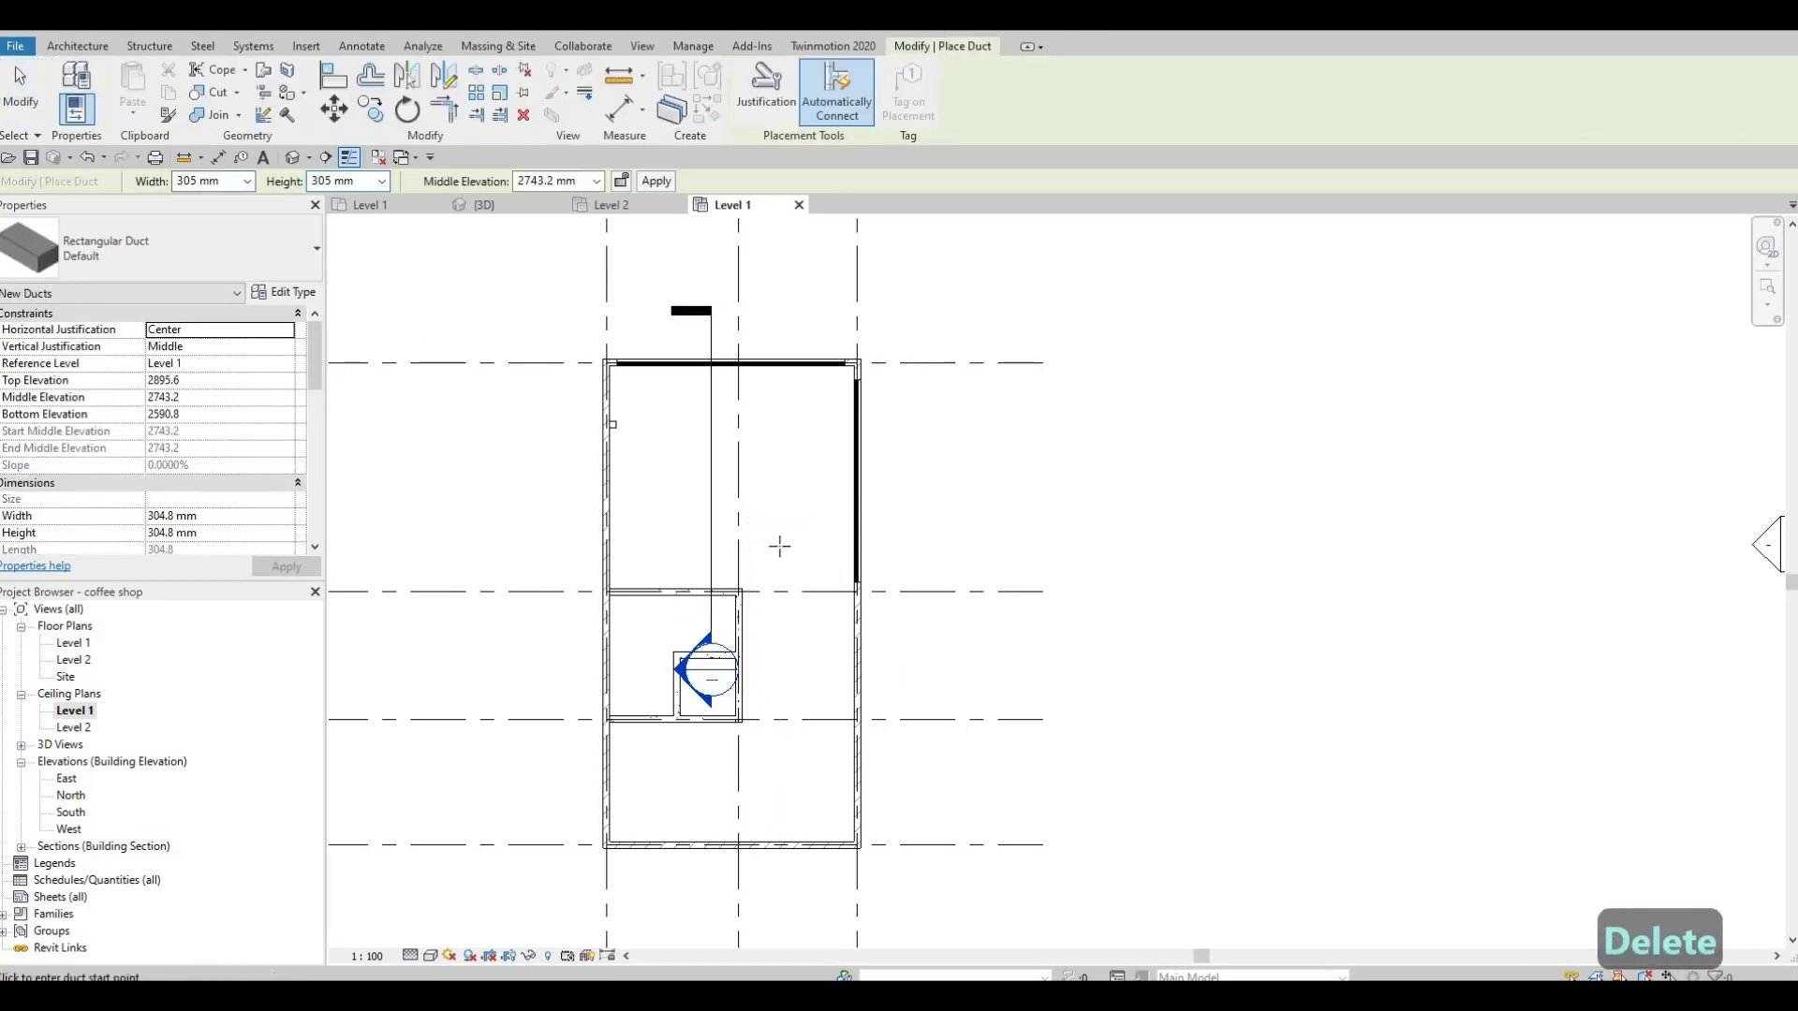
{"action": "left_click", "coordinate": [778, 544]}
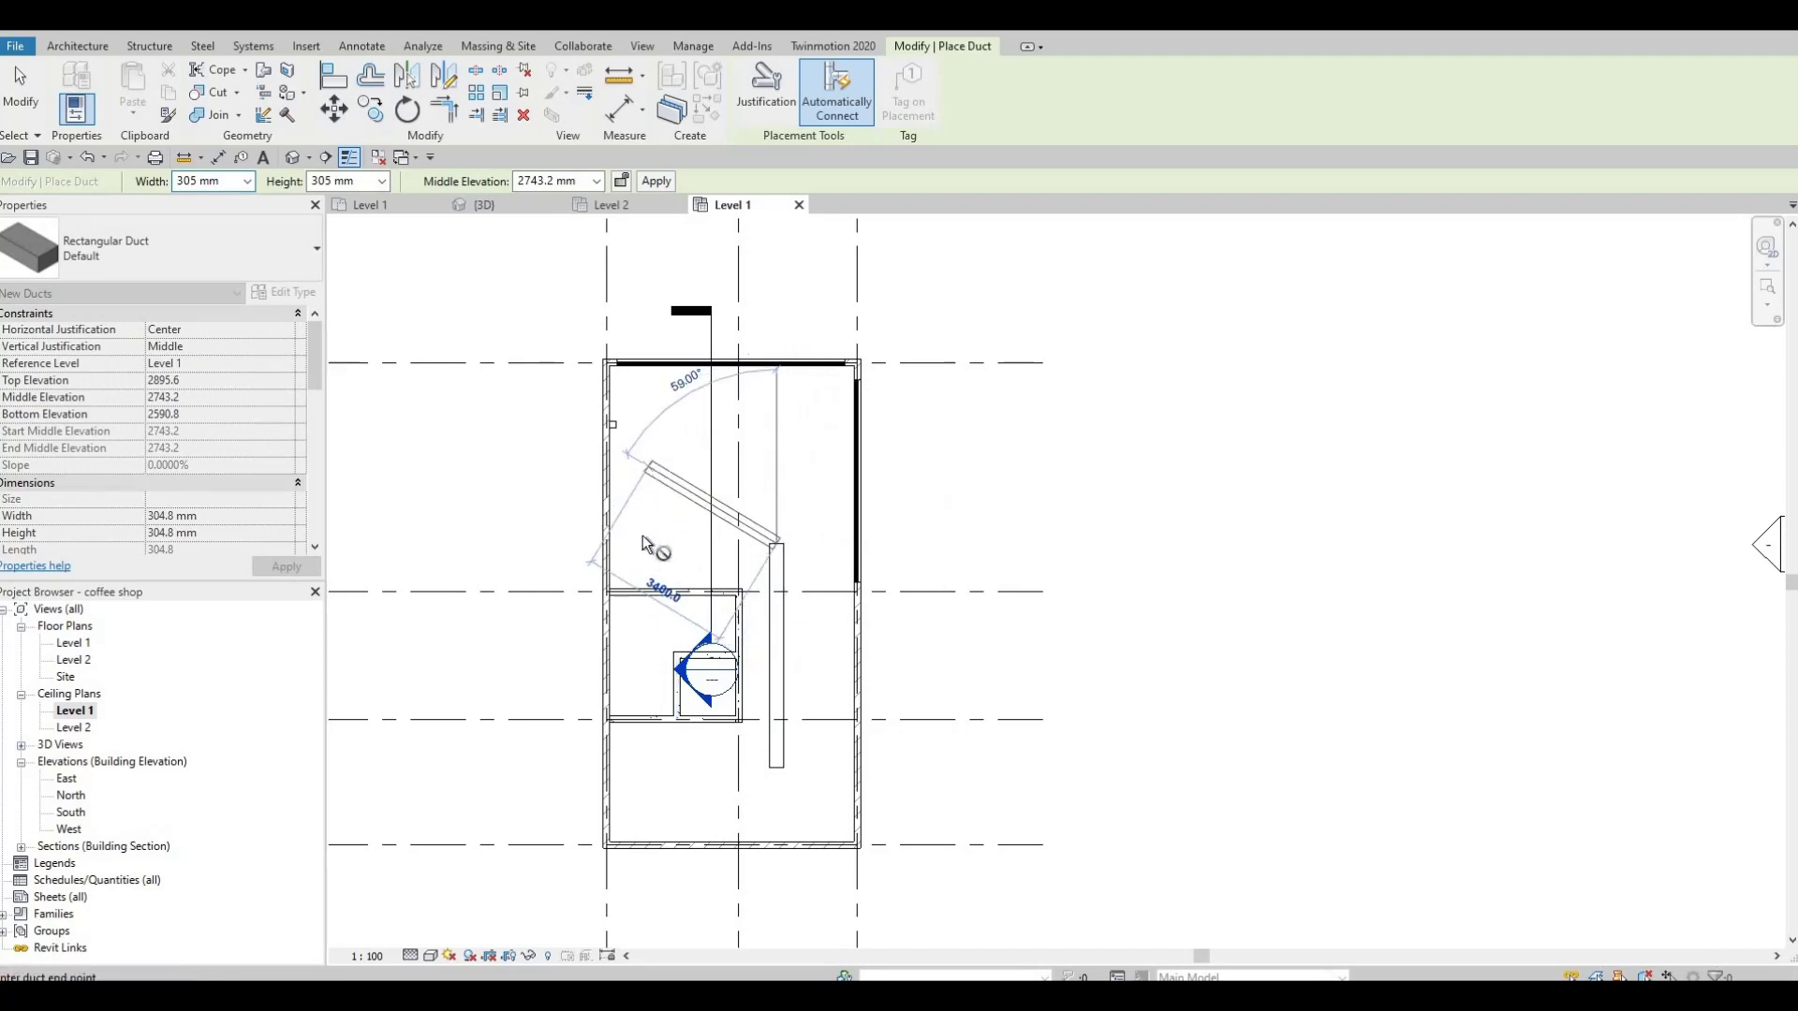
{"action": "key", "text": "Escape"}
{"action": "key", "text": "Escape"}
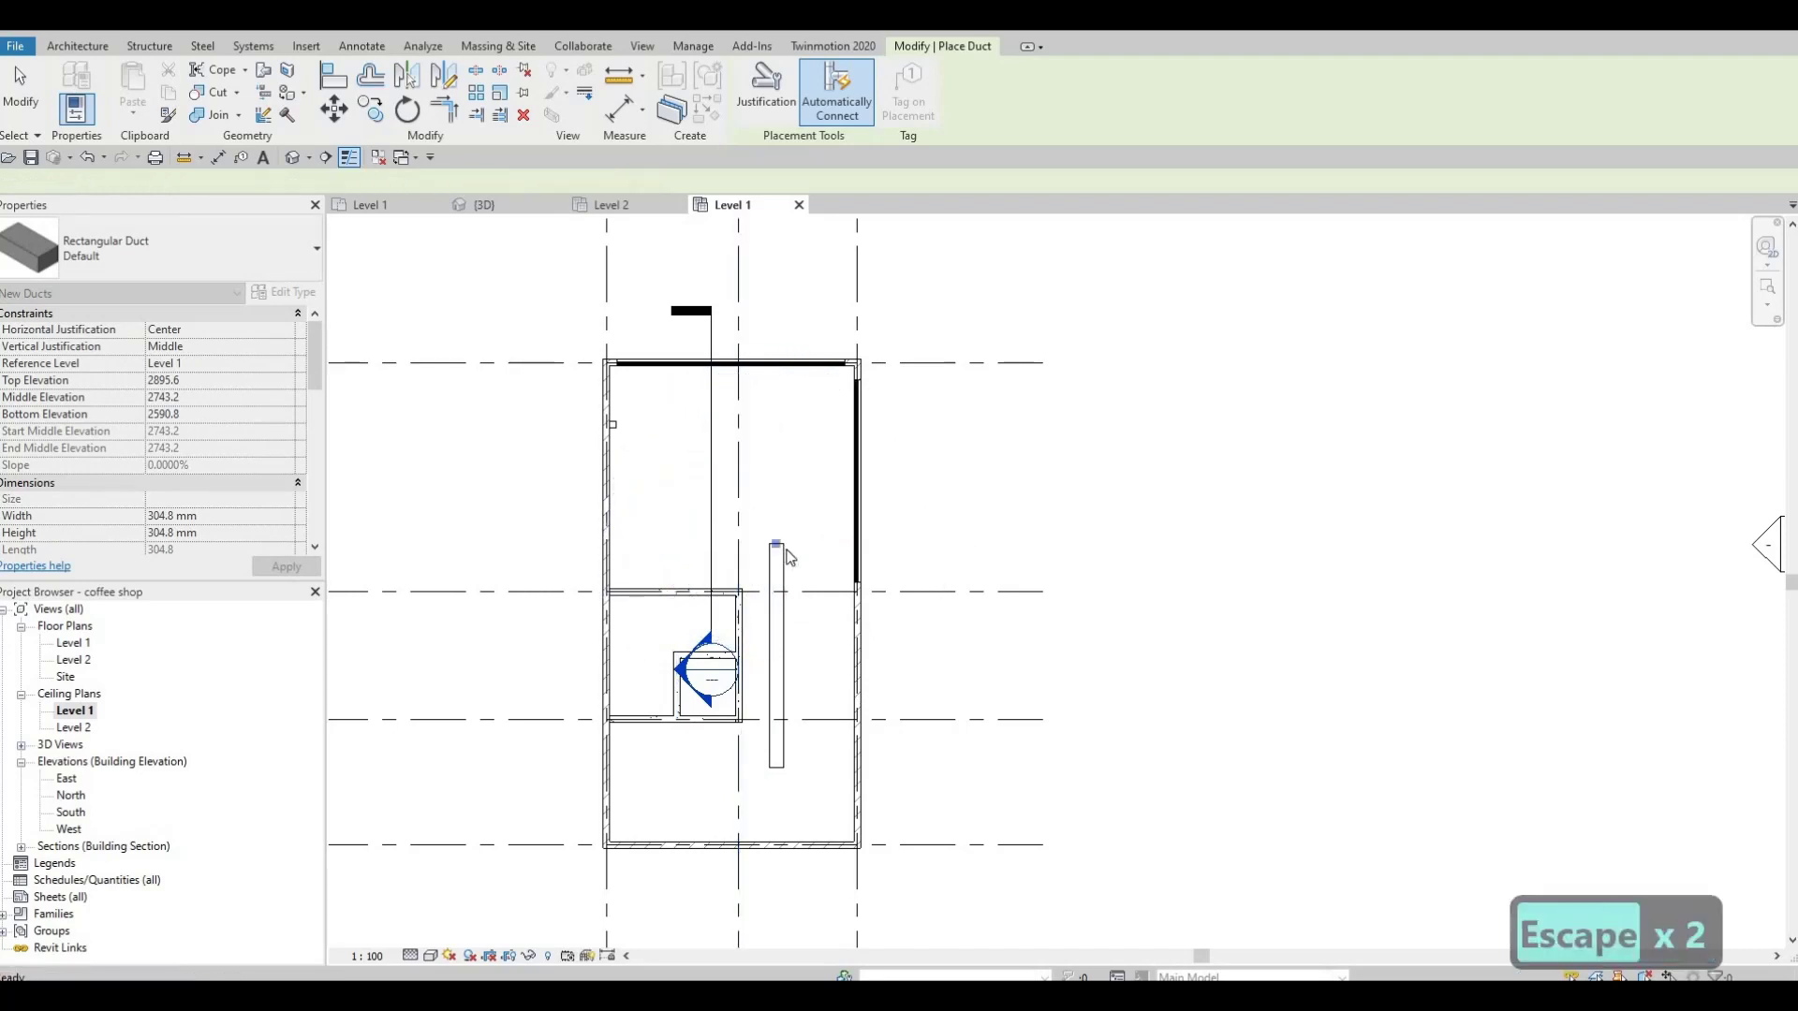
Delete the redrawn rectangular duct beside the interior rooms
{"action": "left_click", "coordinate": [789, 557]}
{"action": "key", "text": "Delete"}
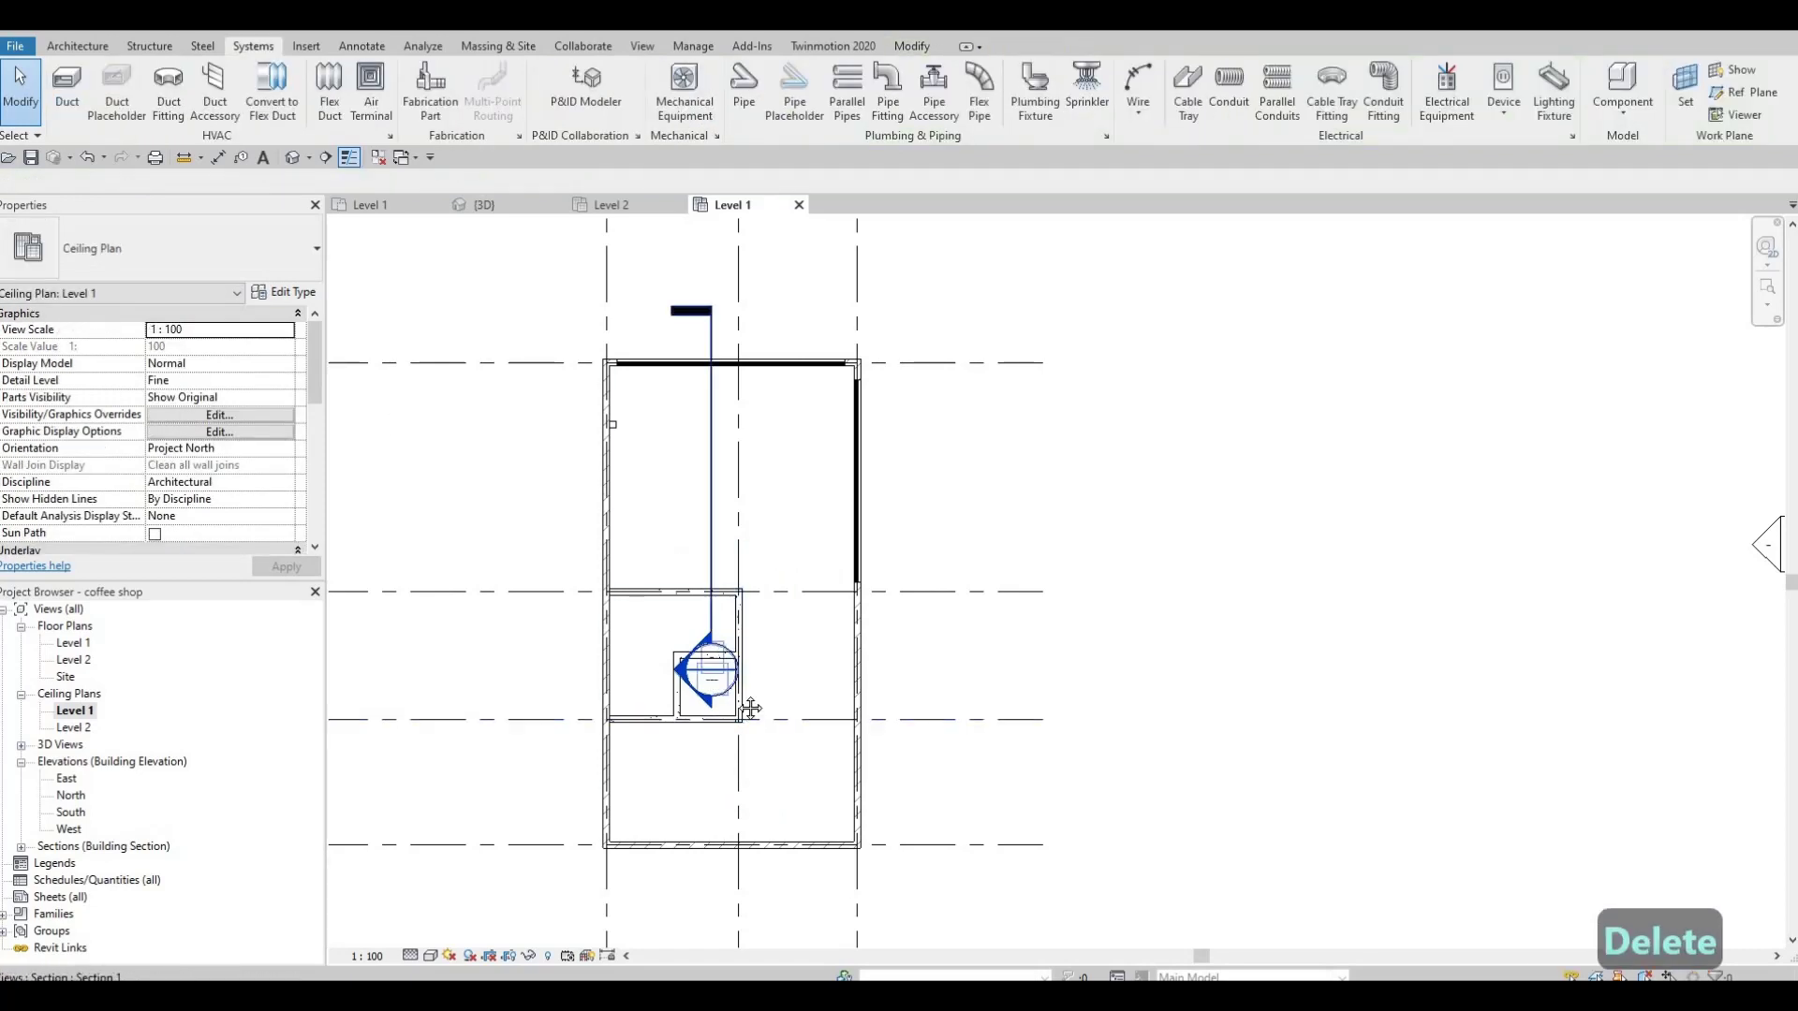
Draw a 305 x 305 mm rectangular duct about 4500 mm long parallel to grid 2, about 1400 mm towards grid 3
{"action": "middle_click_drag", "start_coordinate": [745, 685], "coordinate": [707, 688]}
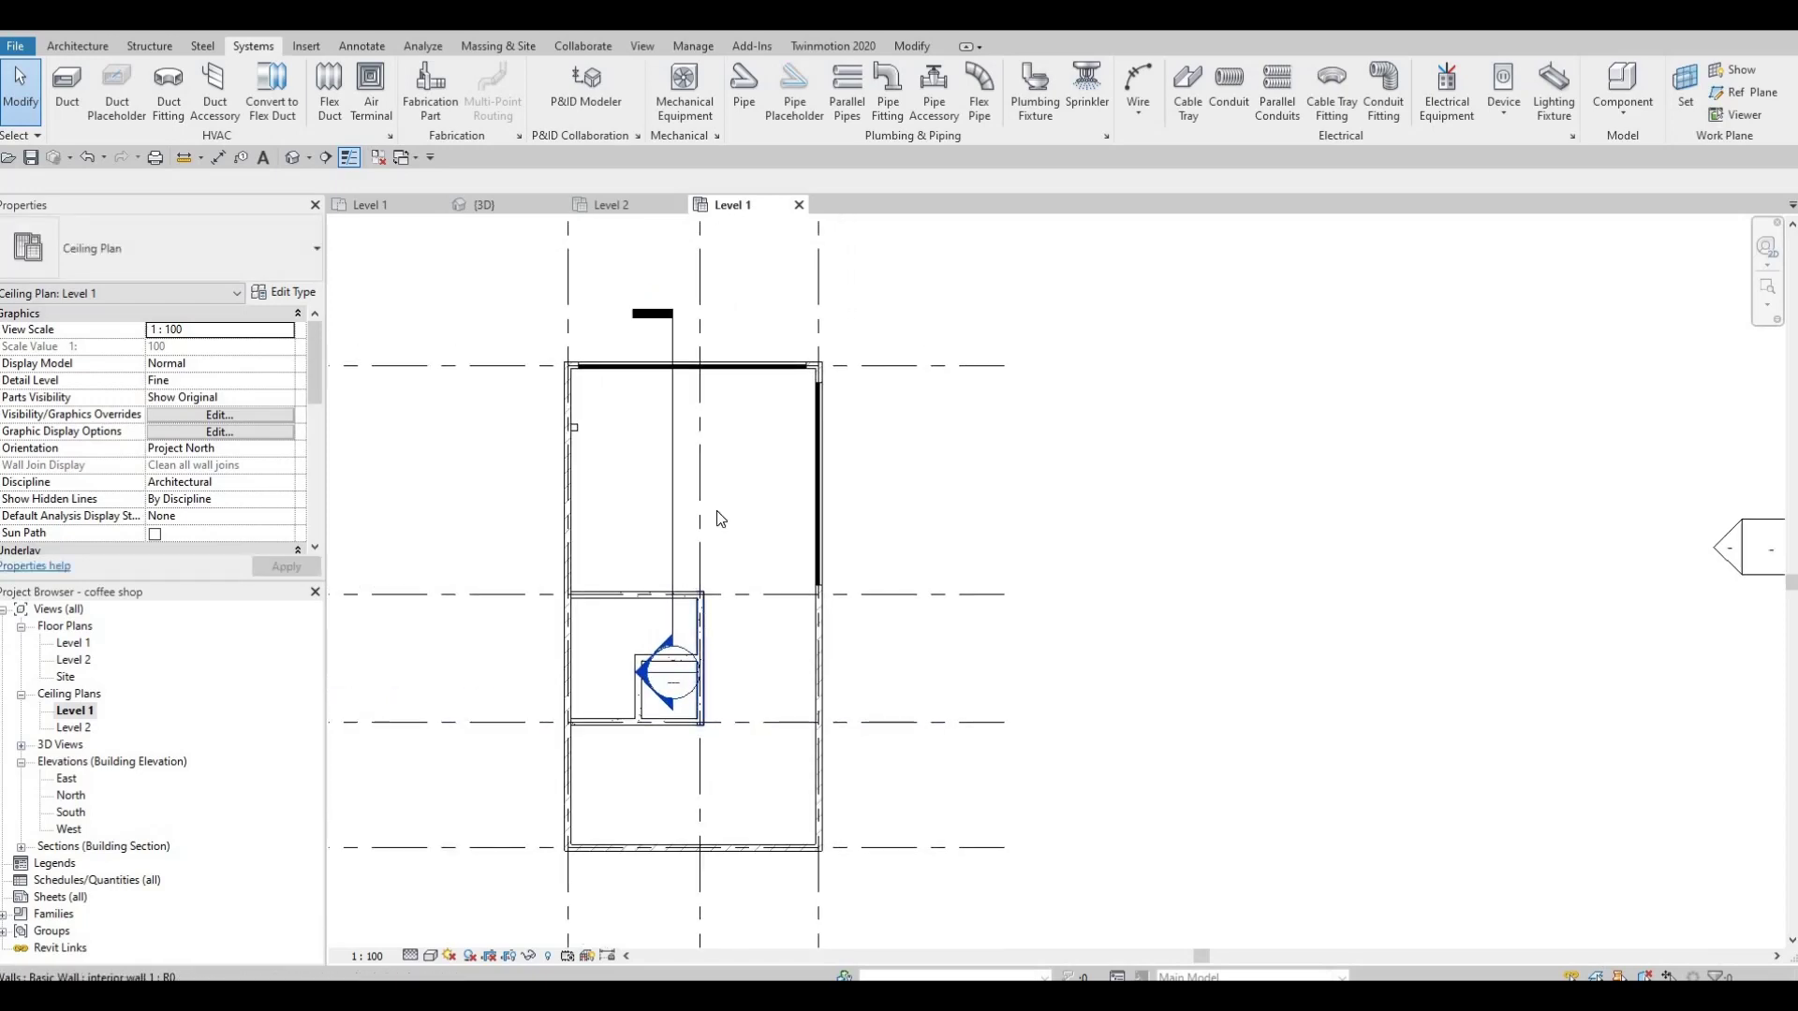
{"action": "key", "text": "F1"}
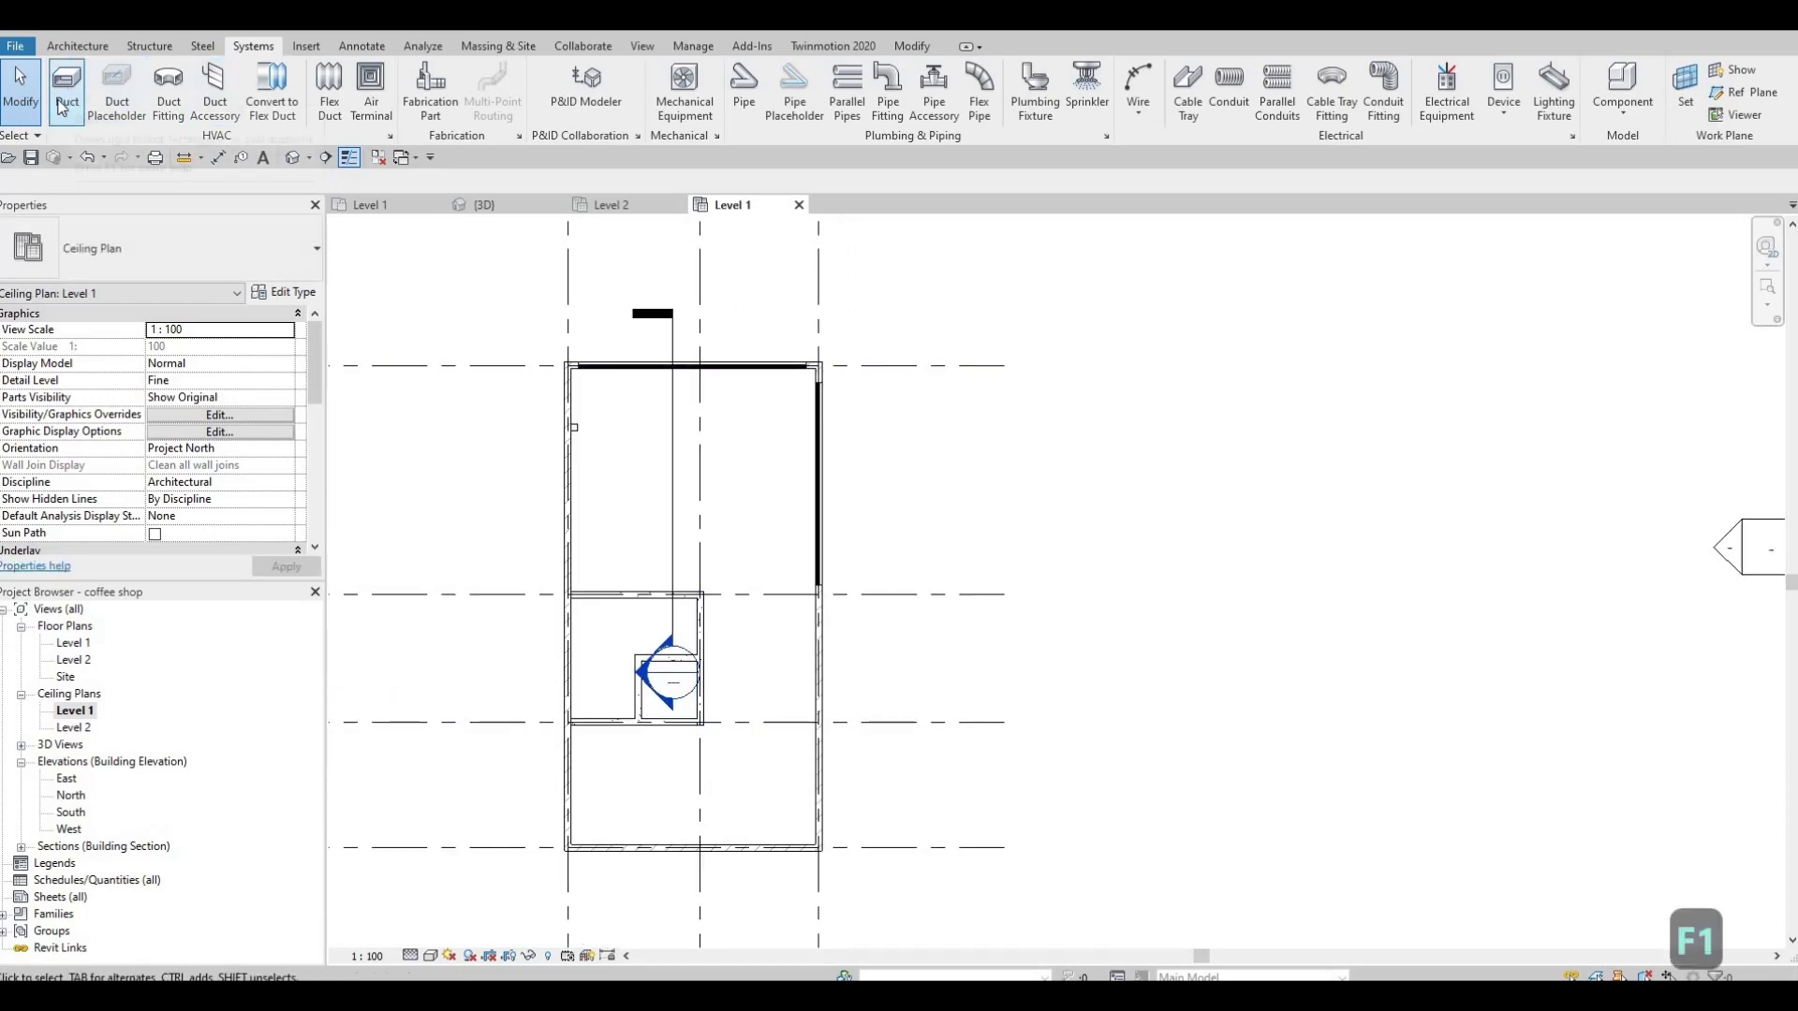
{"action": "left_click", "coordinate": [62, 106]}
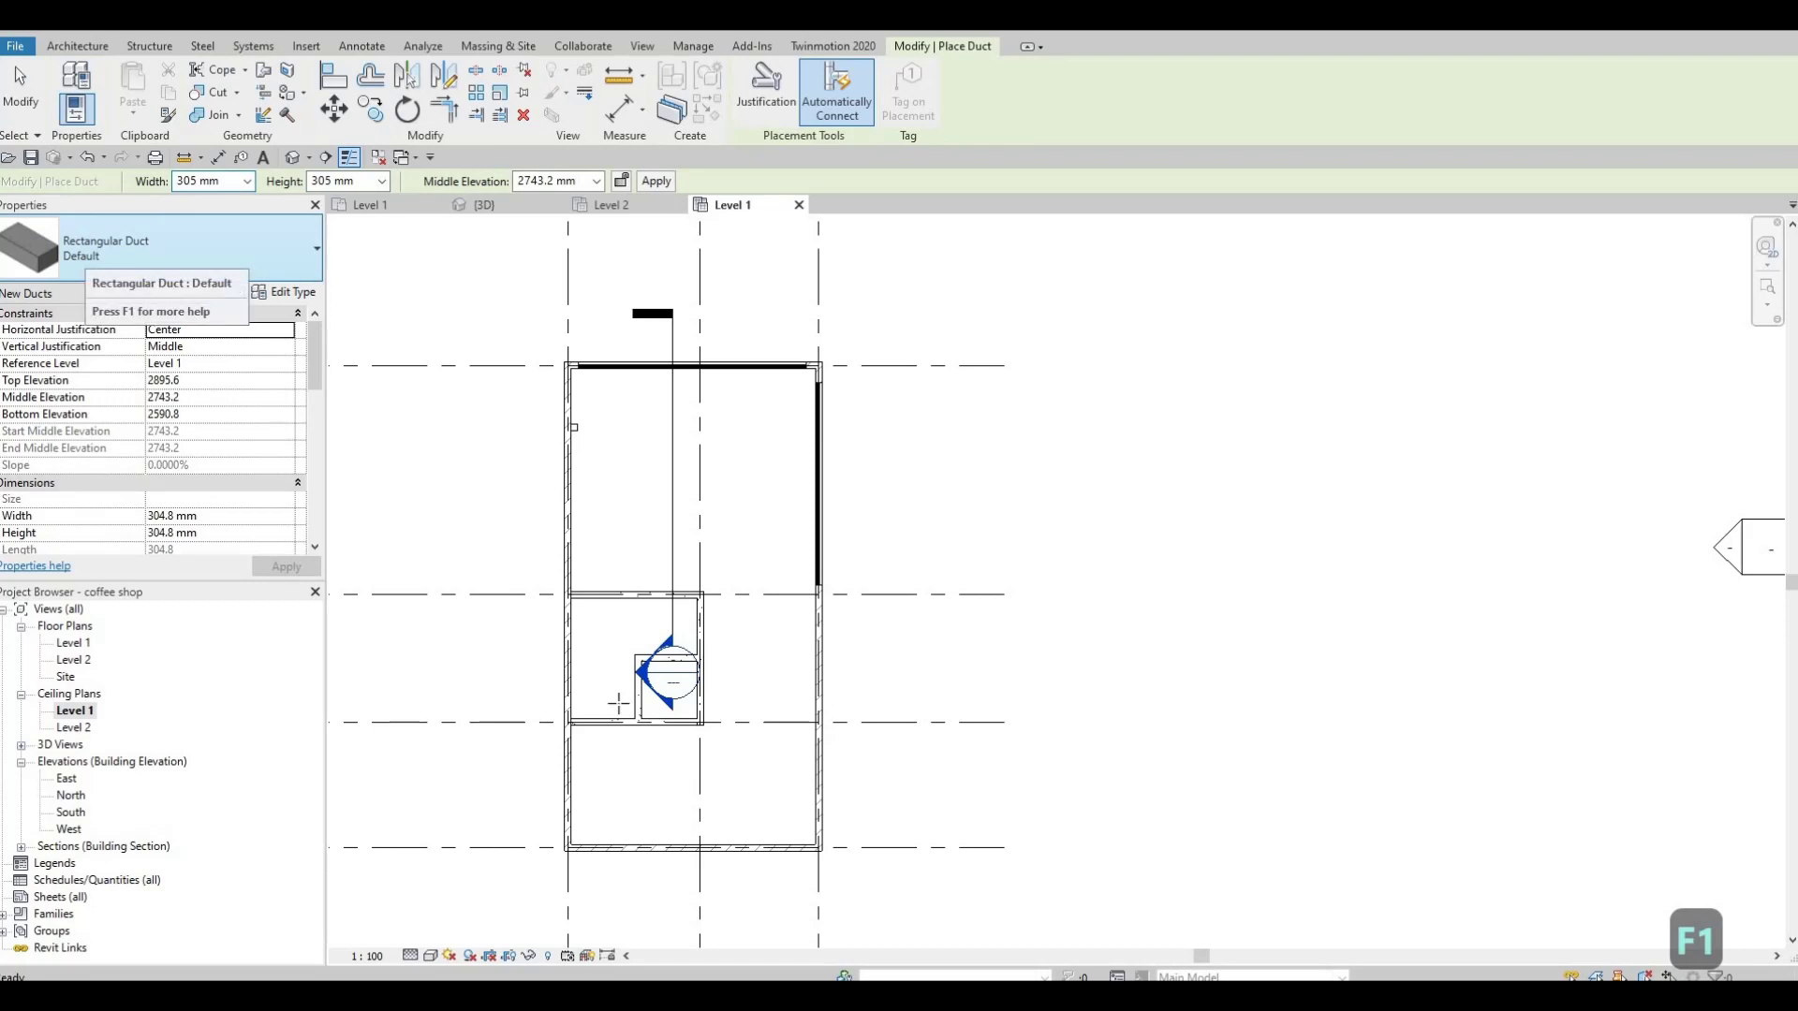
{"action": "left_click", "coordinate": [756, 709]}
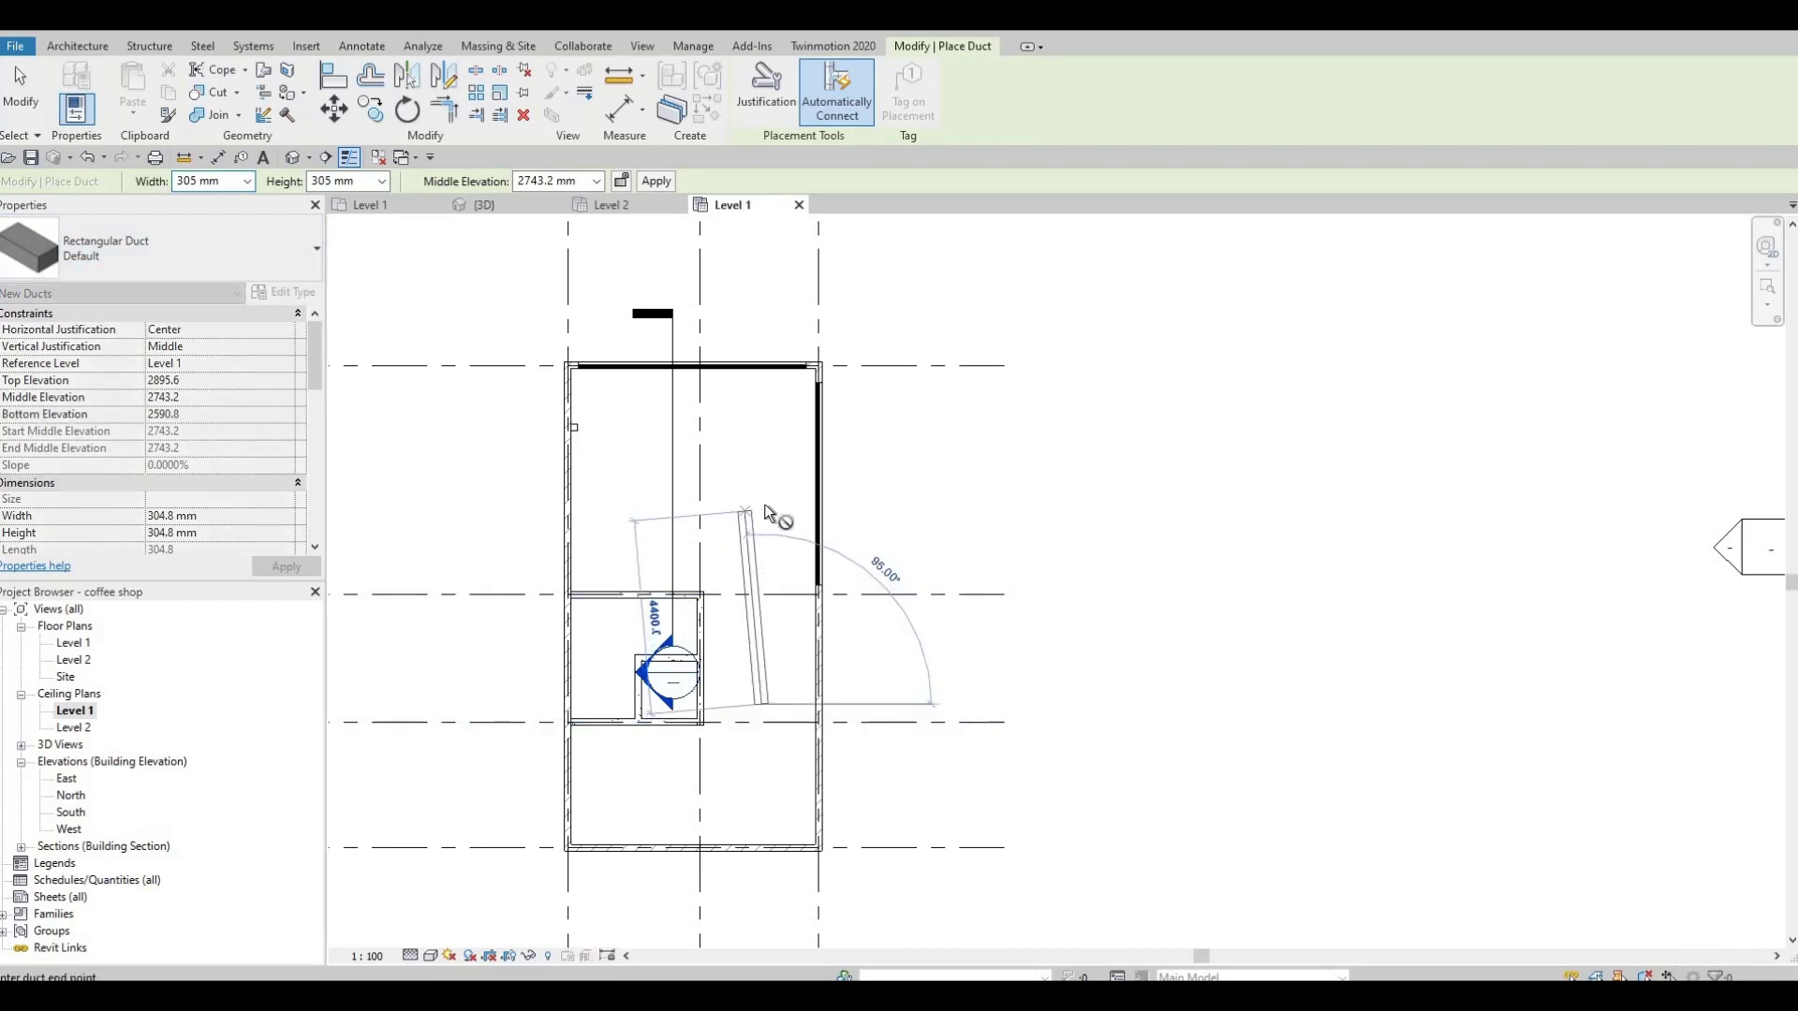
{"action": "left_click", "coordinate": [762, 507]}
{"action": "key", "text": "Escape"}
{"action": "key", "text": "Escape"}
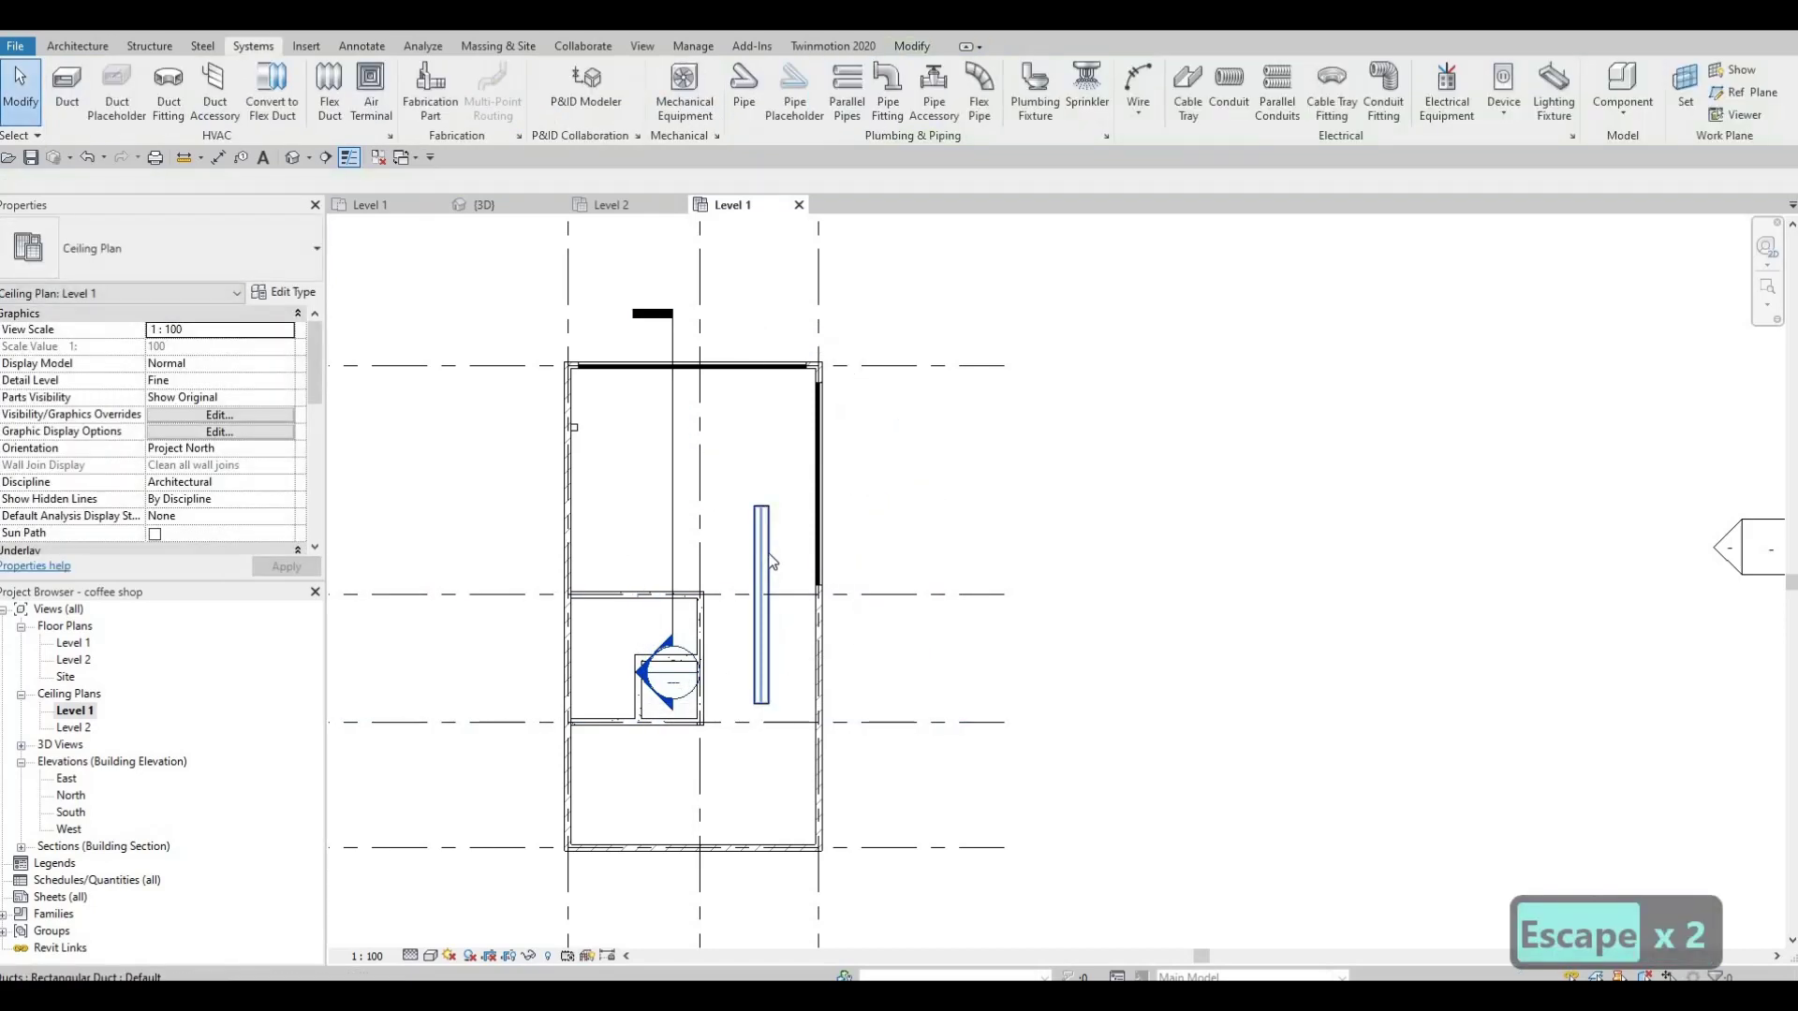
In the rectangular duct type's routing preferences, set the elbow to M_Rectangular Elbow - Round Throat - Sharp Heel: Standard
{"action": "left_click", "coordinate": [761, 599]}
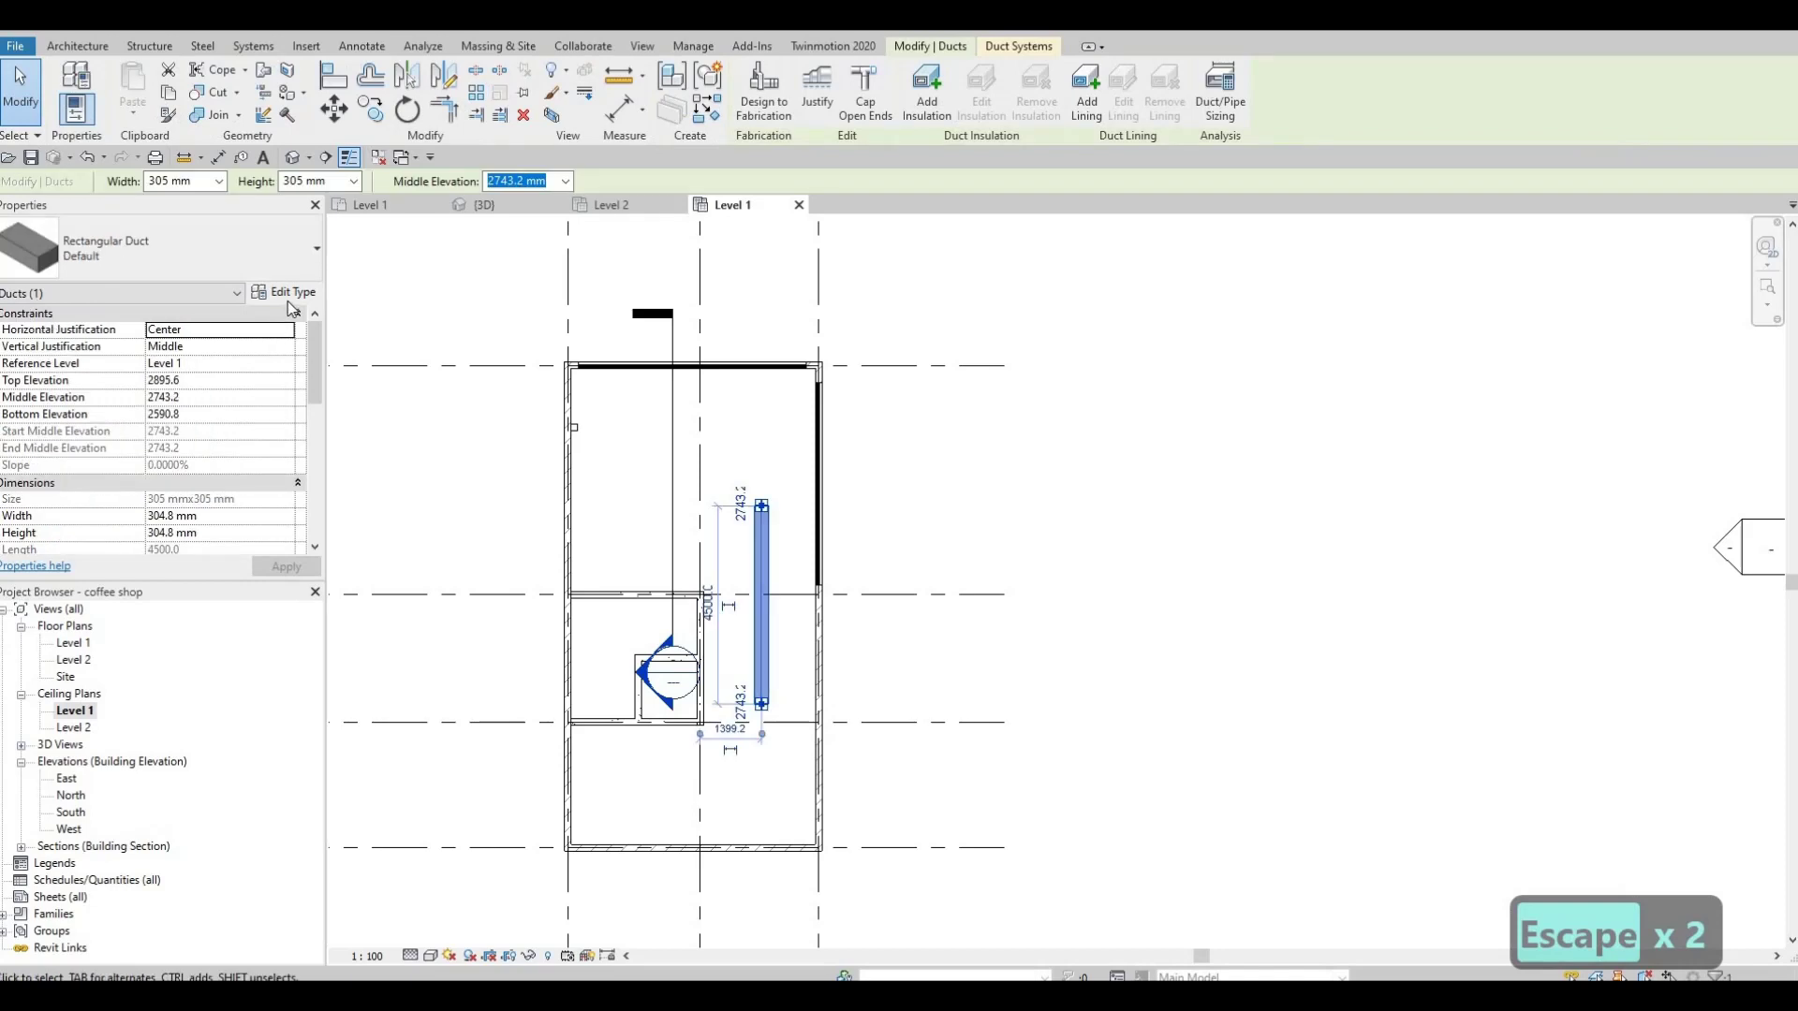
{"action": "left_click", "coordinate": [285, 293]}
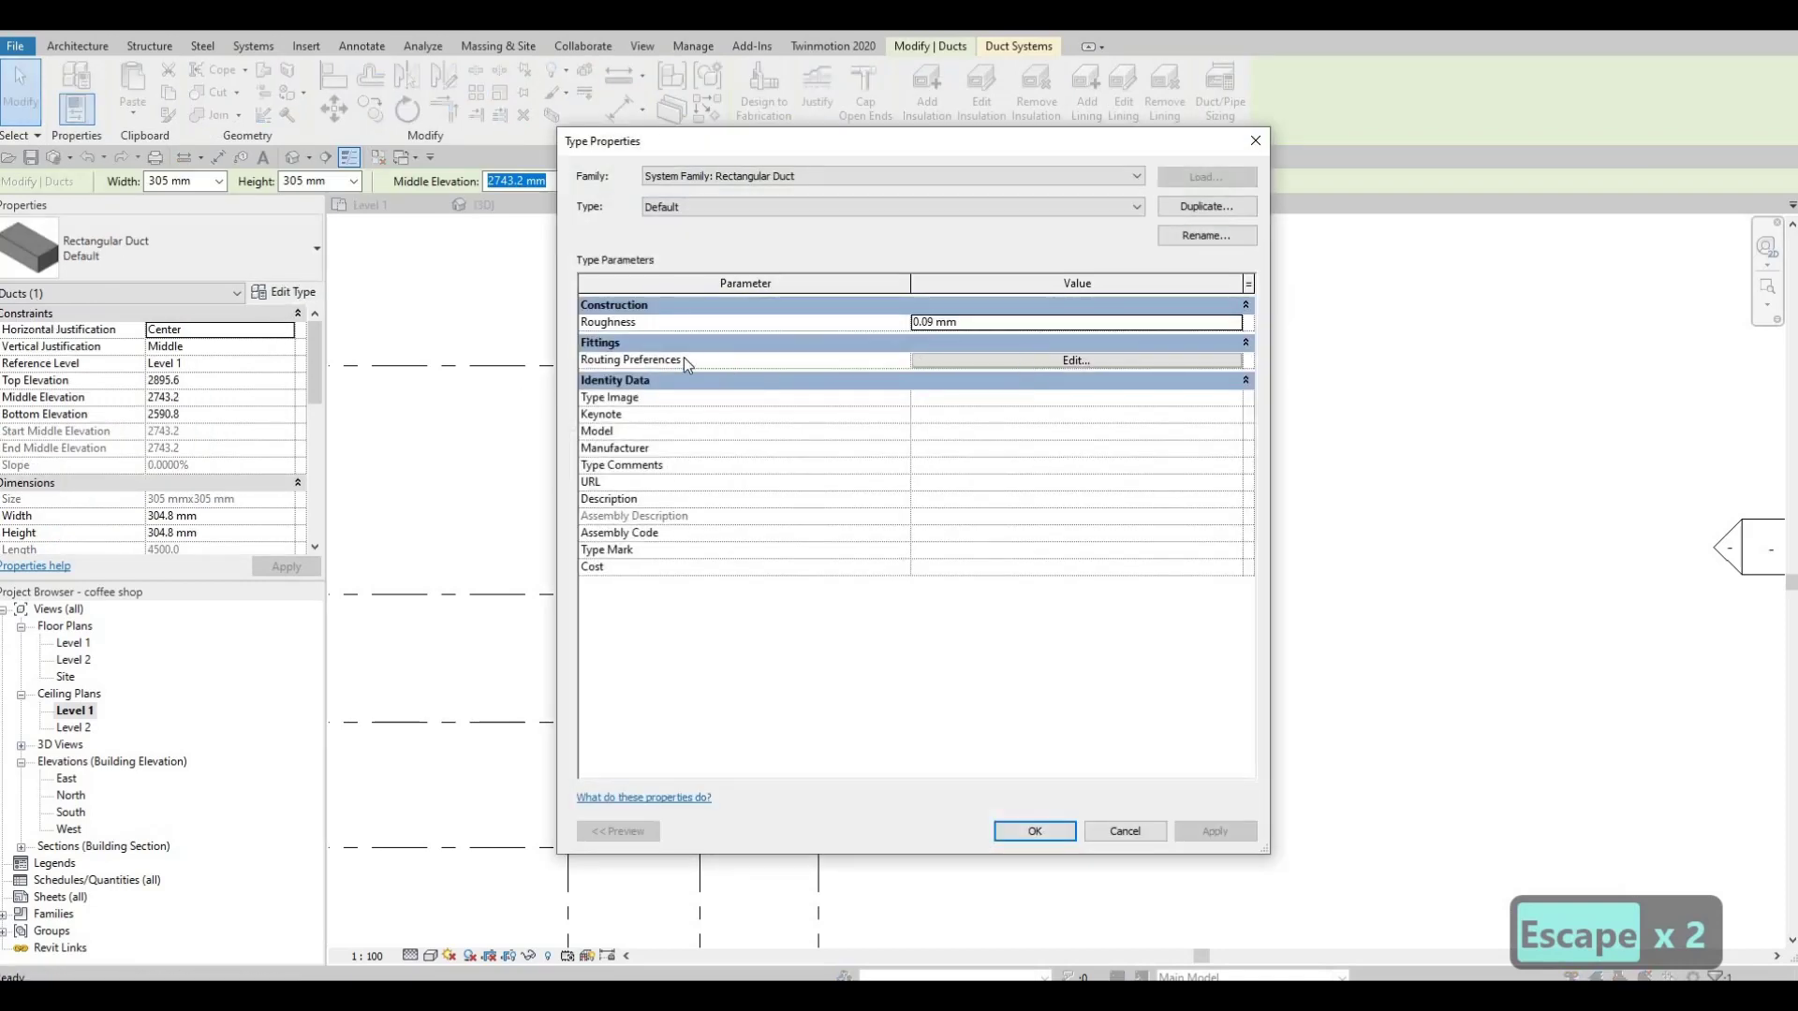
{"action": "left_click", "coordinate": [962, 370]}
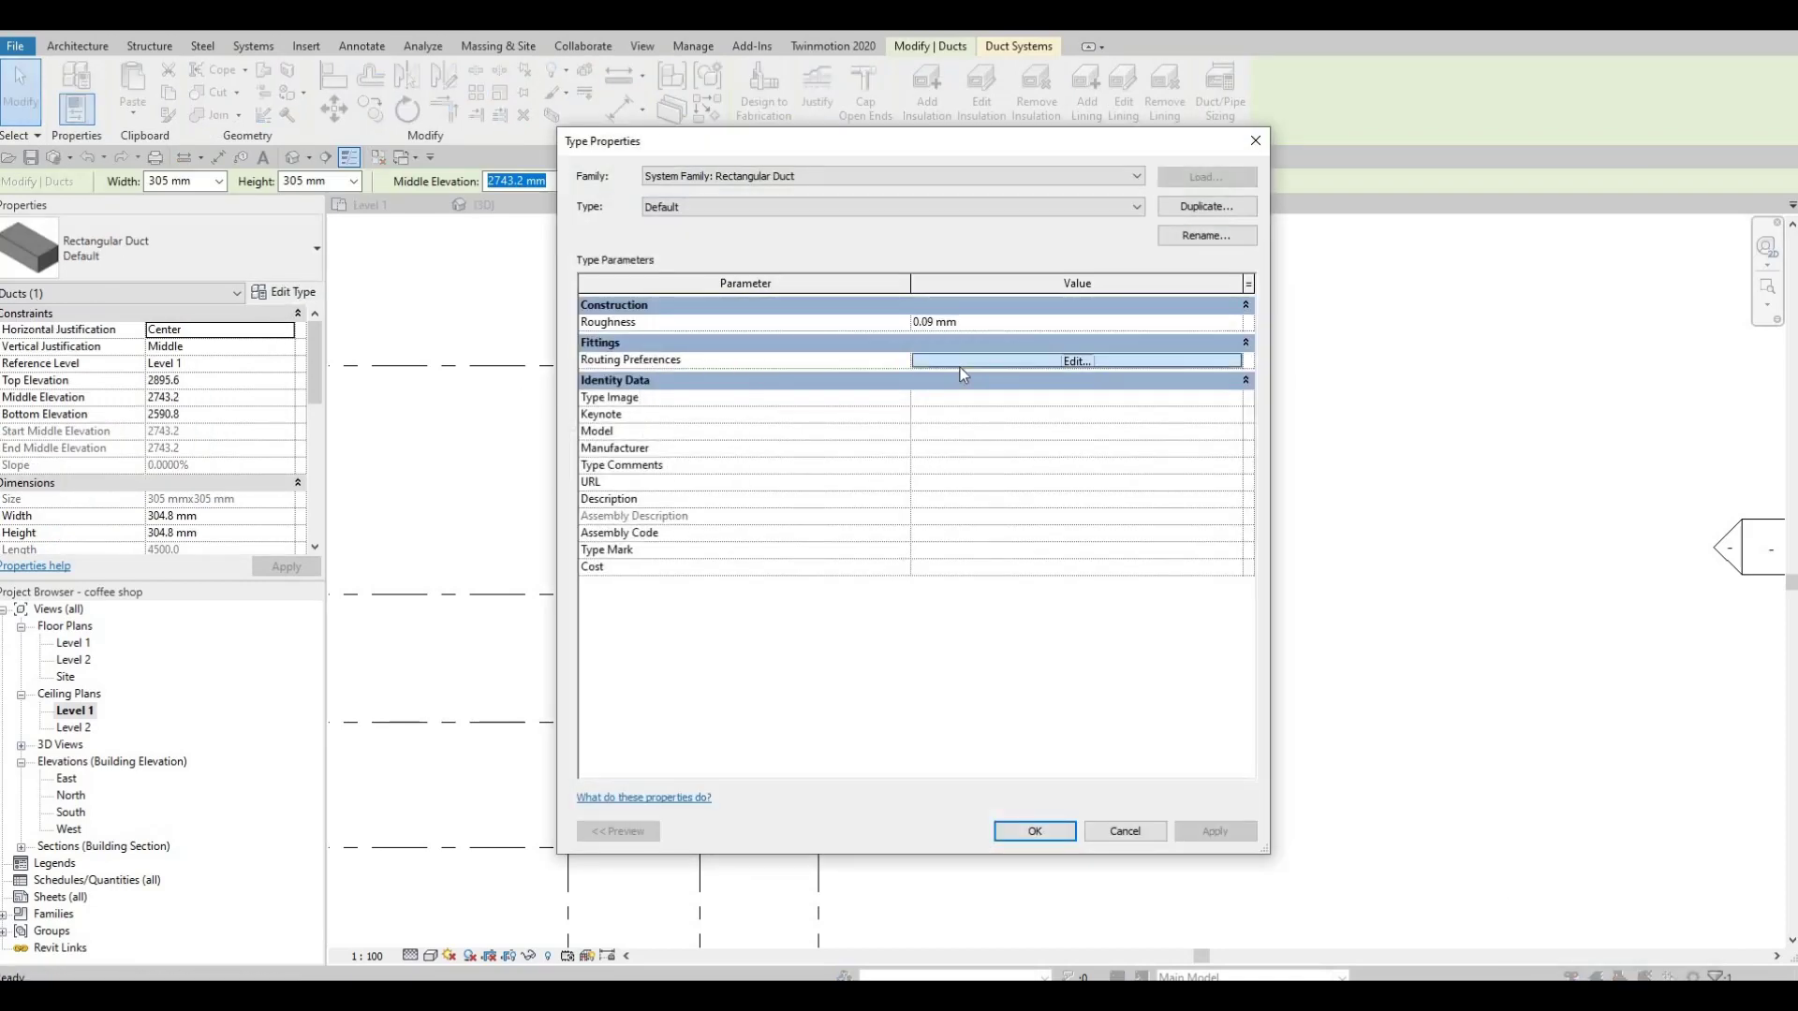
{"action": "left_click", "coordinate": [959, 367]}
{"action": "left_click", "coordinate": [1059, 416]}
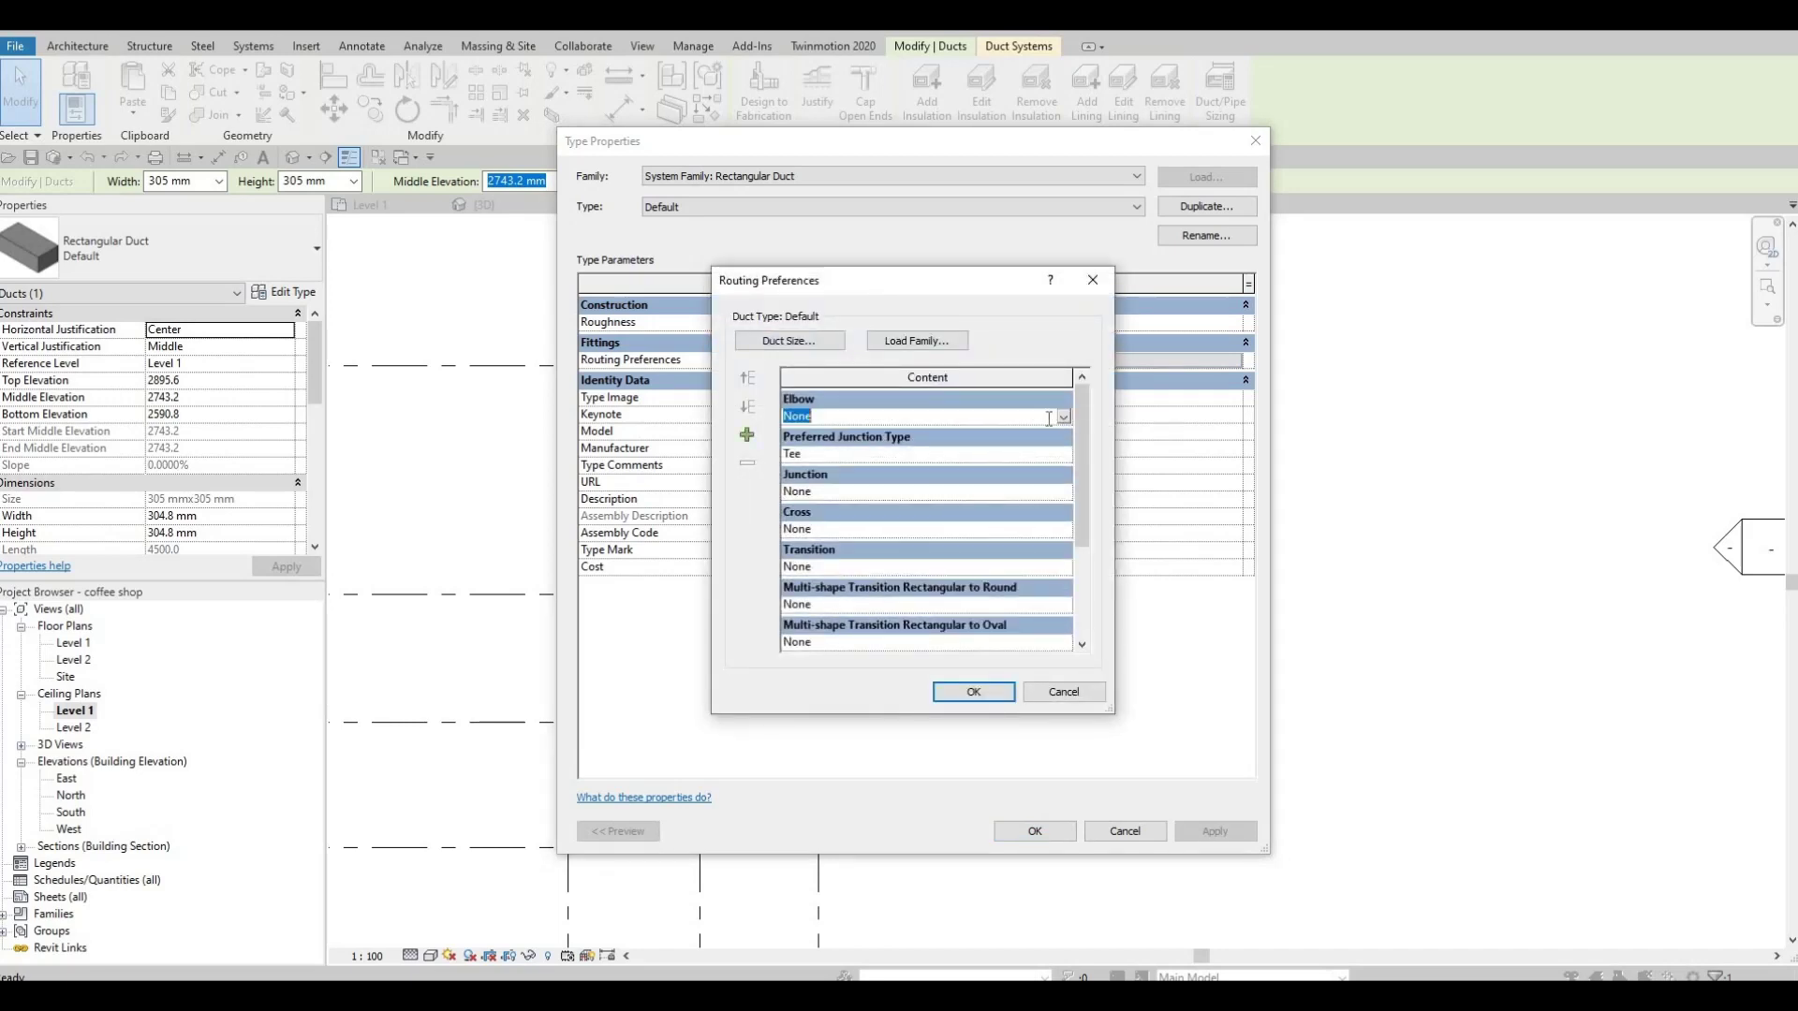
{"action": "key", "text": "alt+Down"}
{"action": "key", "text": "Escape"}
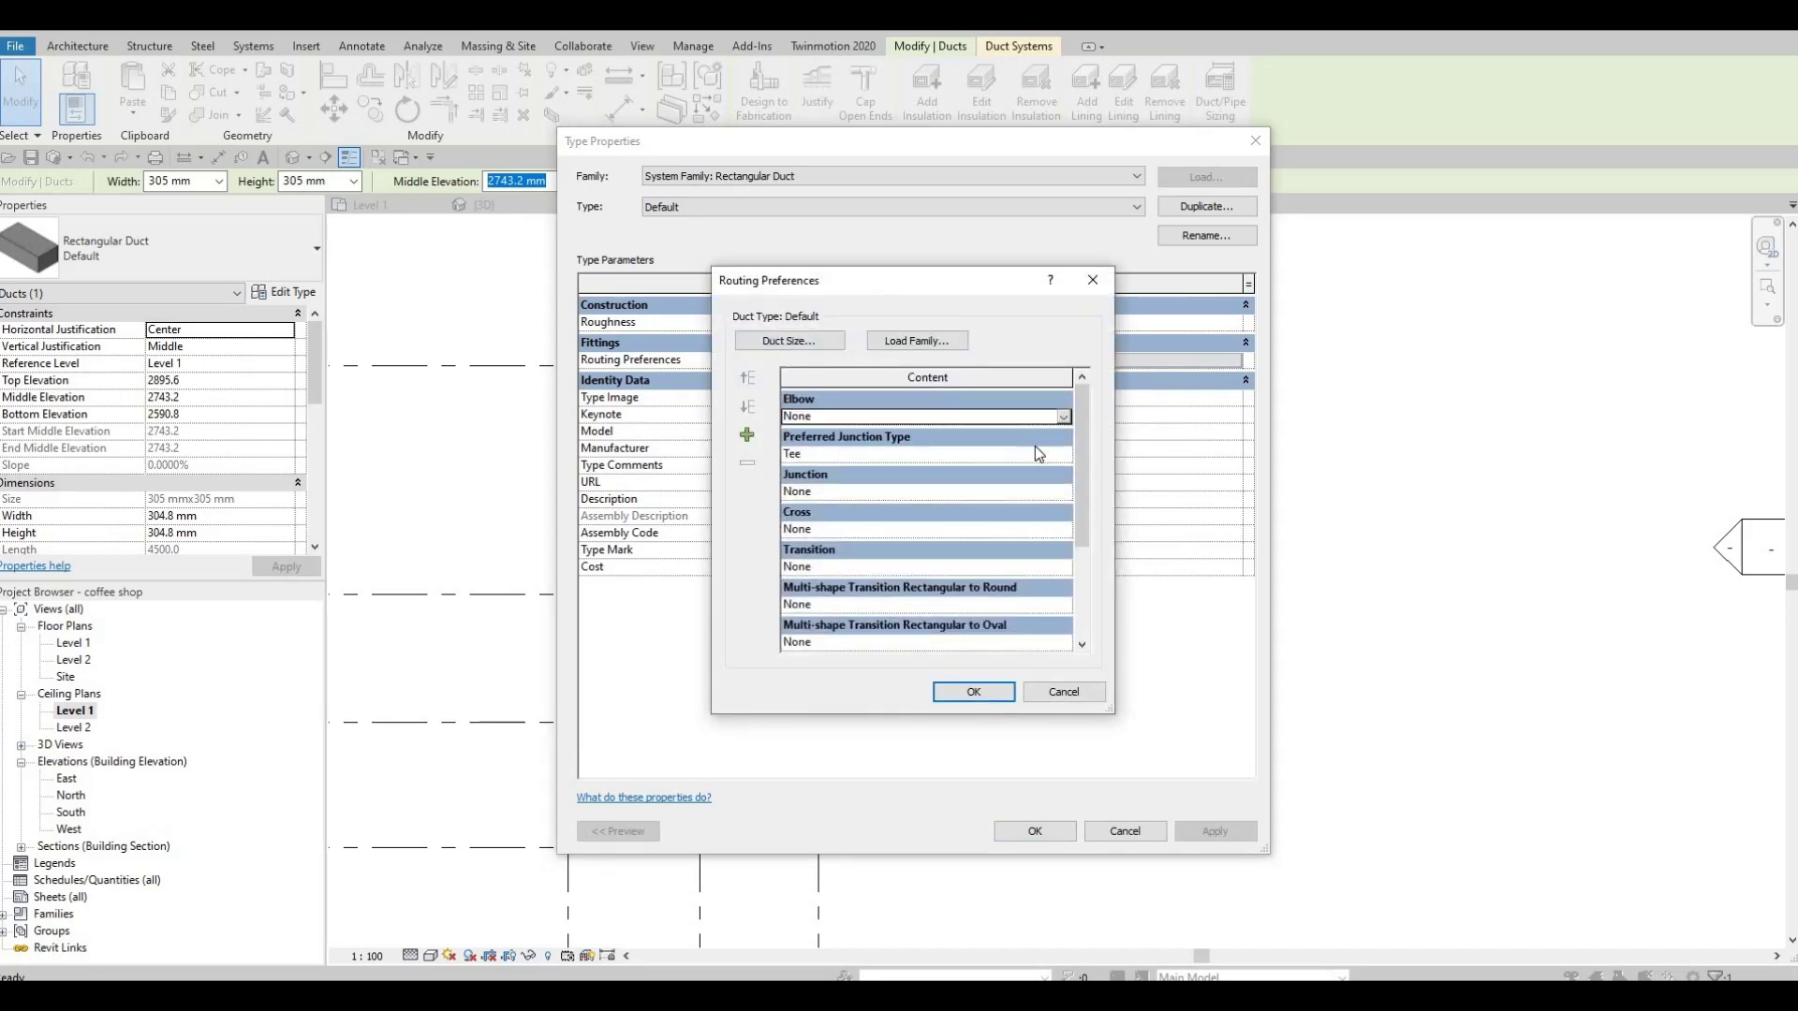
{"action": "left_click", "coordinate": [1064, 415]}
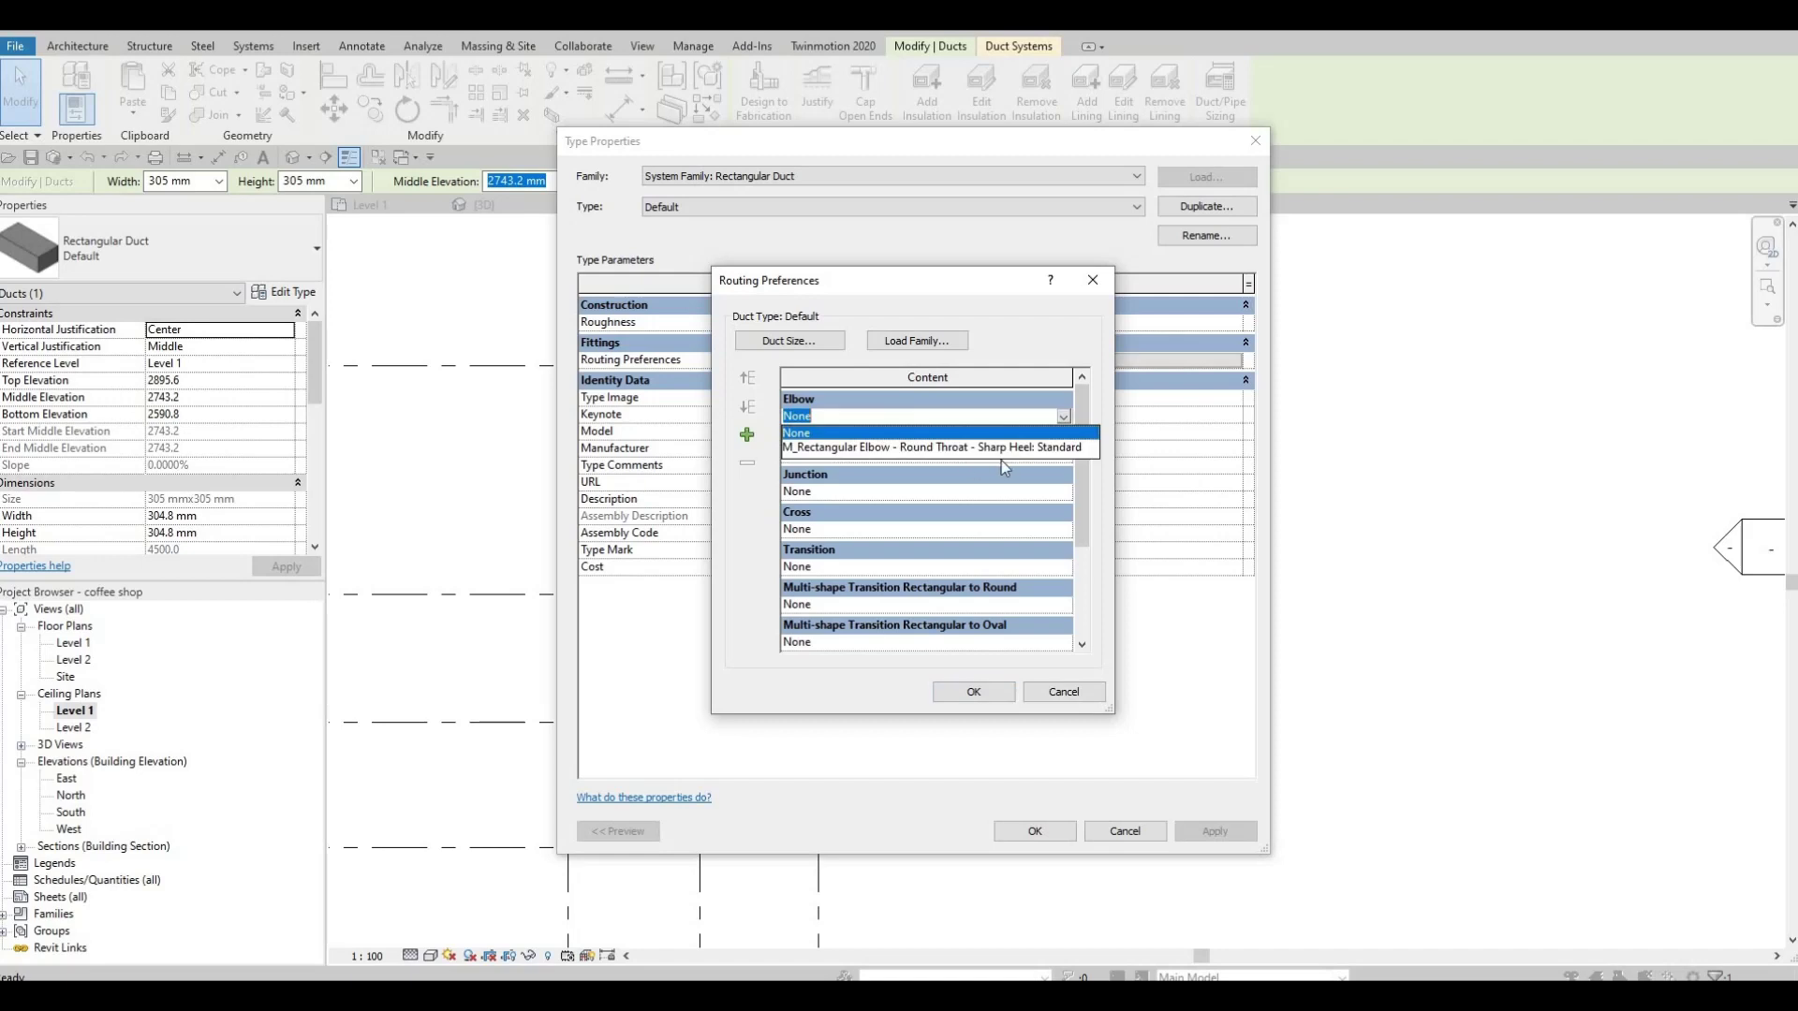
{"action": "left_click", "coordinate": [1002, 451]}
Set the preferred junction type to Tap and the junction to M_Rectangular Tee - Fillet: Standard
{"action": "left_click", "coordinate": [1058, 455]}
{"action": "key", "text": "alt+Down"}
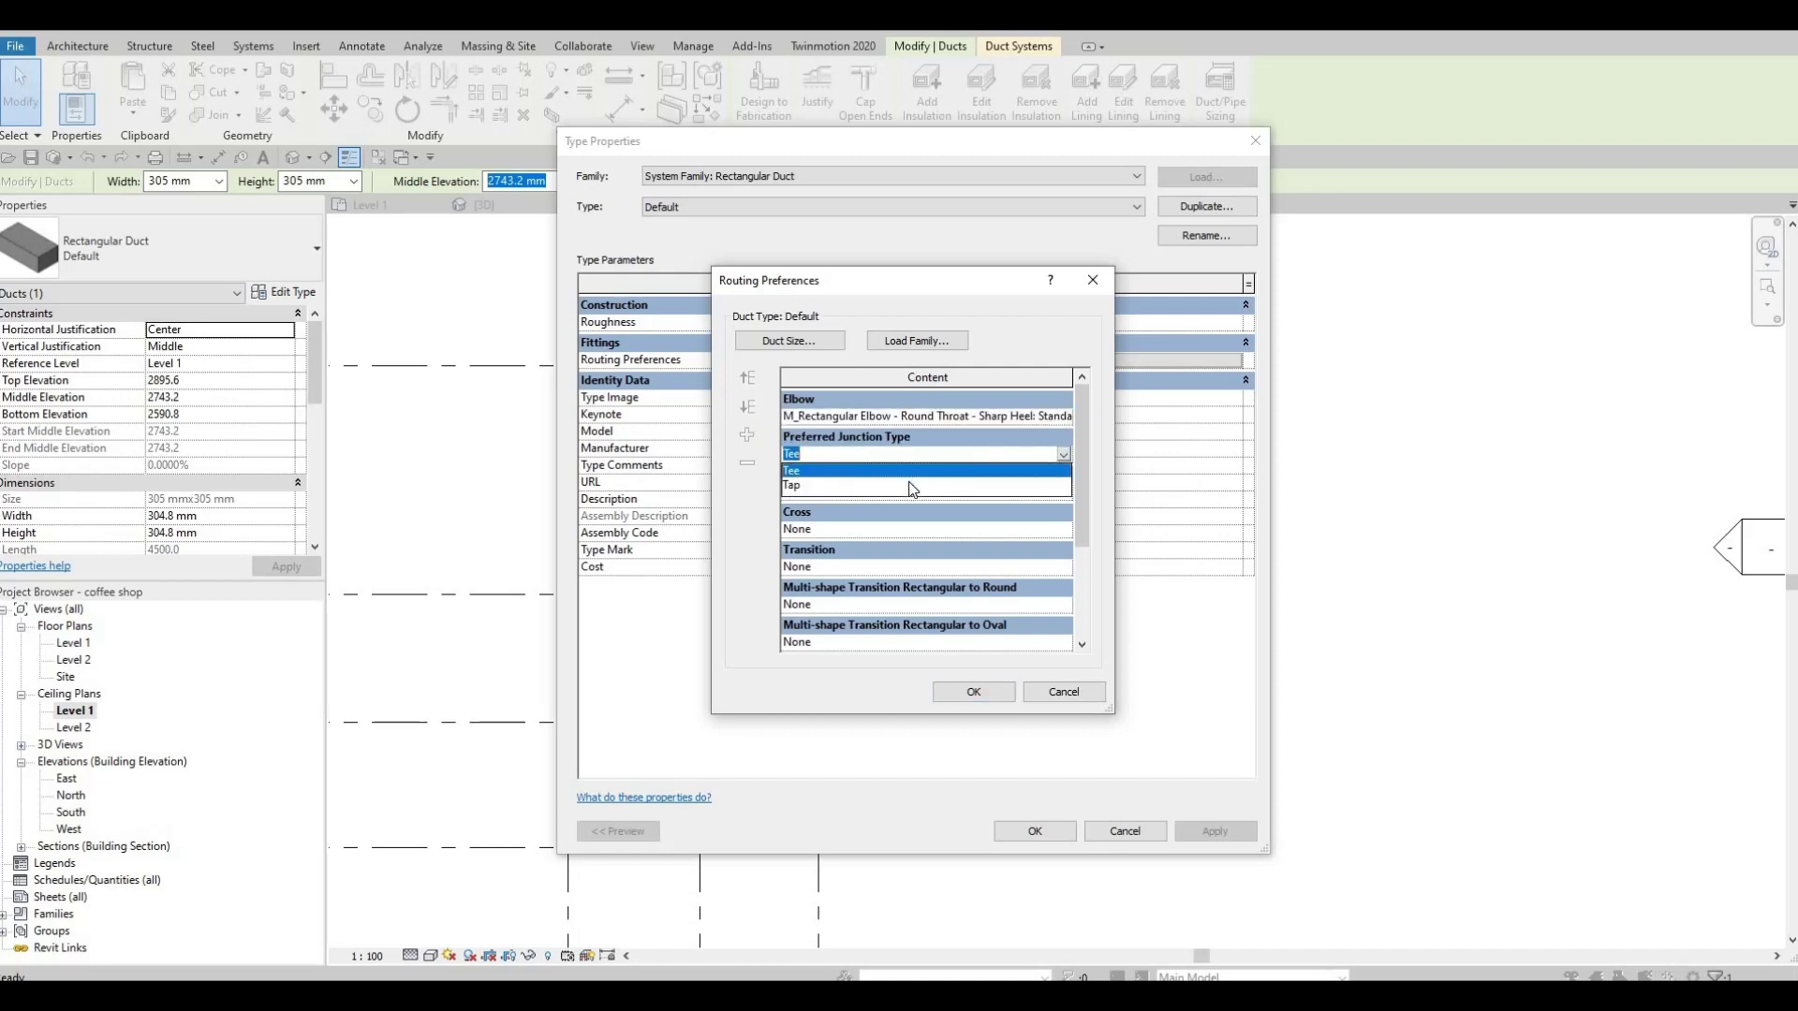
{"action": "left_click", "coordinate": [1004, 486]}
{"action": "left_click", "coordinate": [1059, 493]}
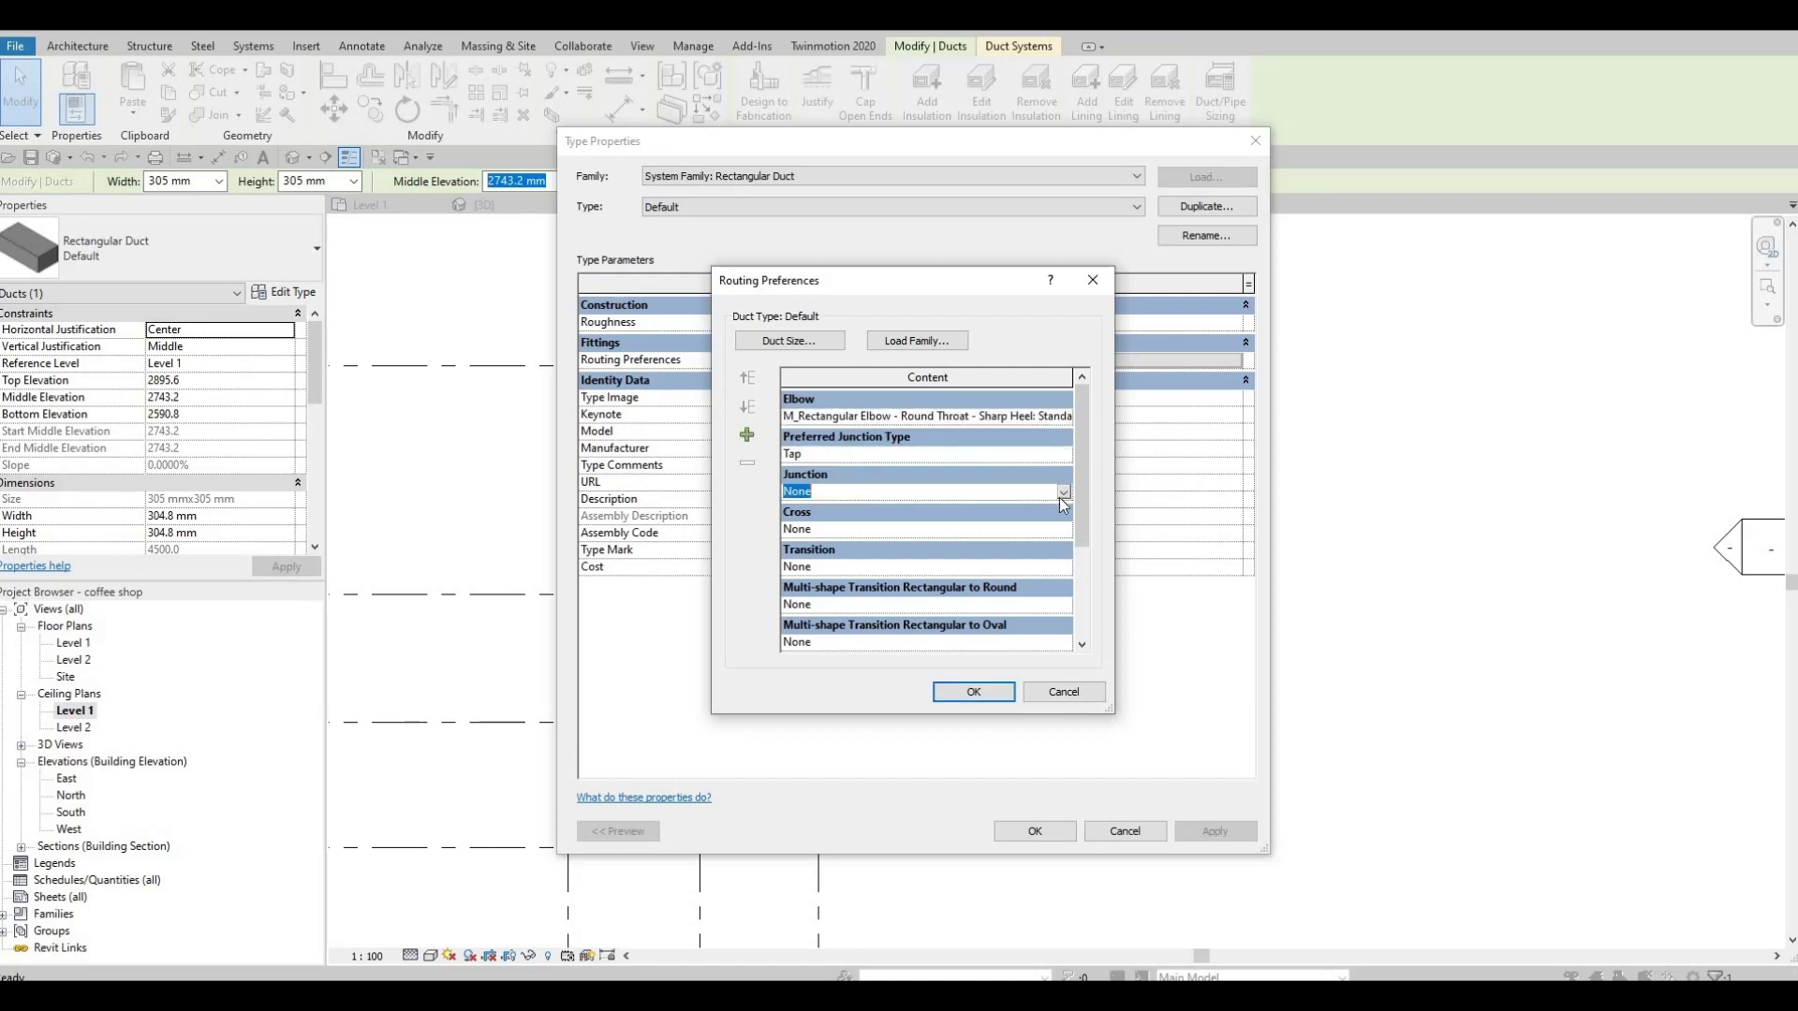
{"action": "key", "text": "alt+Down"}
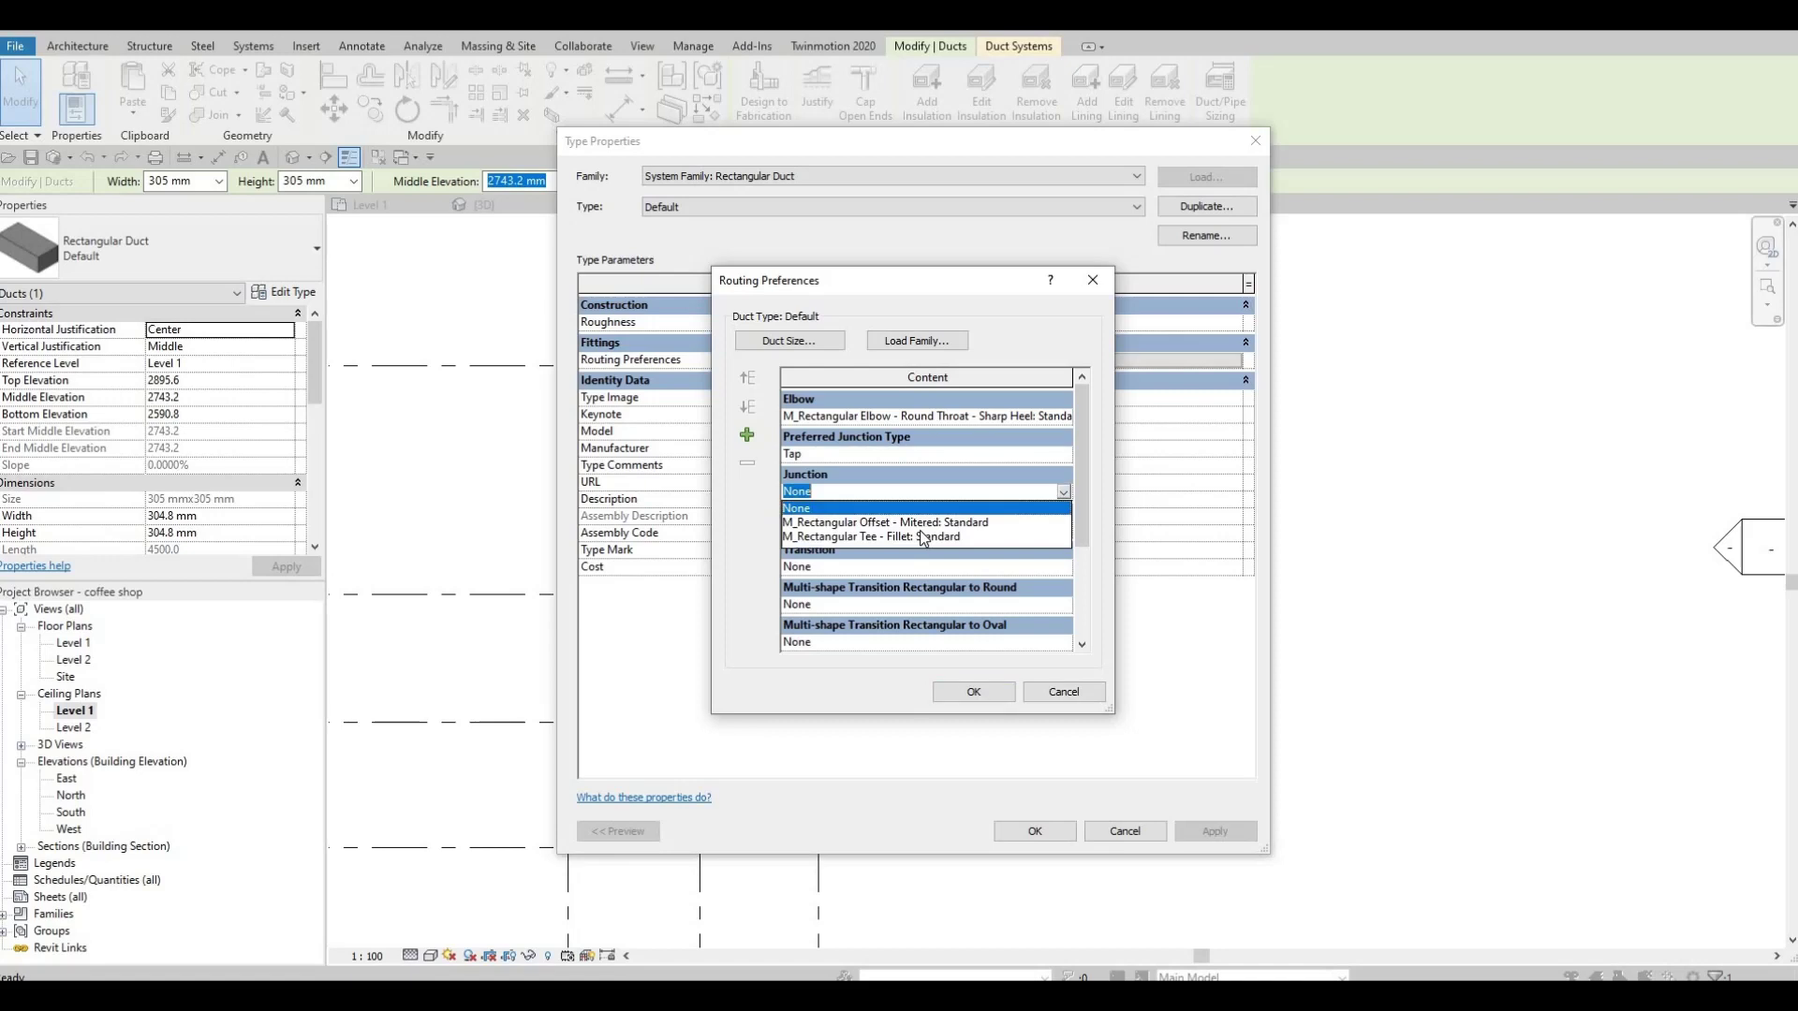
{"action": "left_click", "coordinate": [1040, 537]}
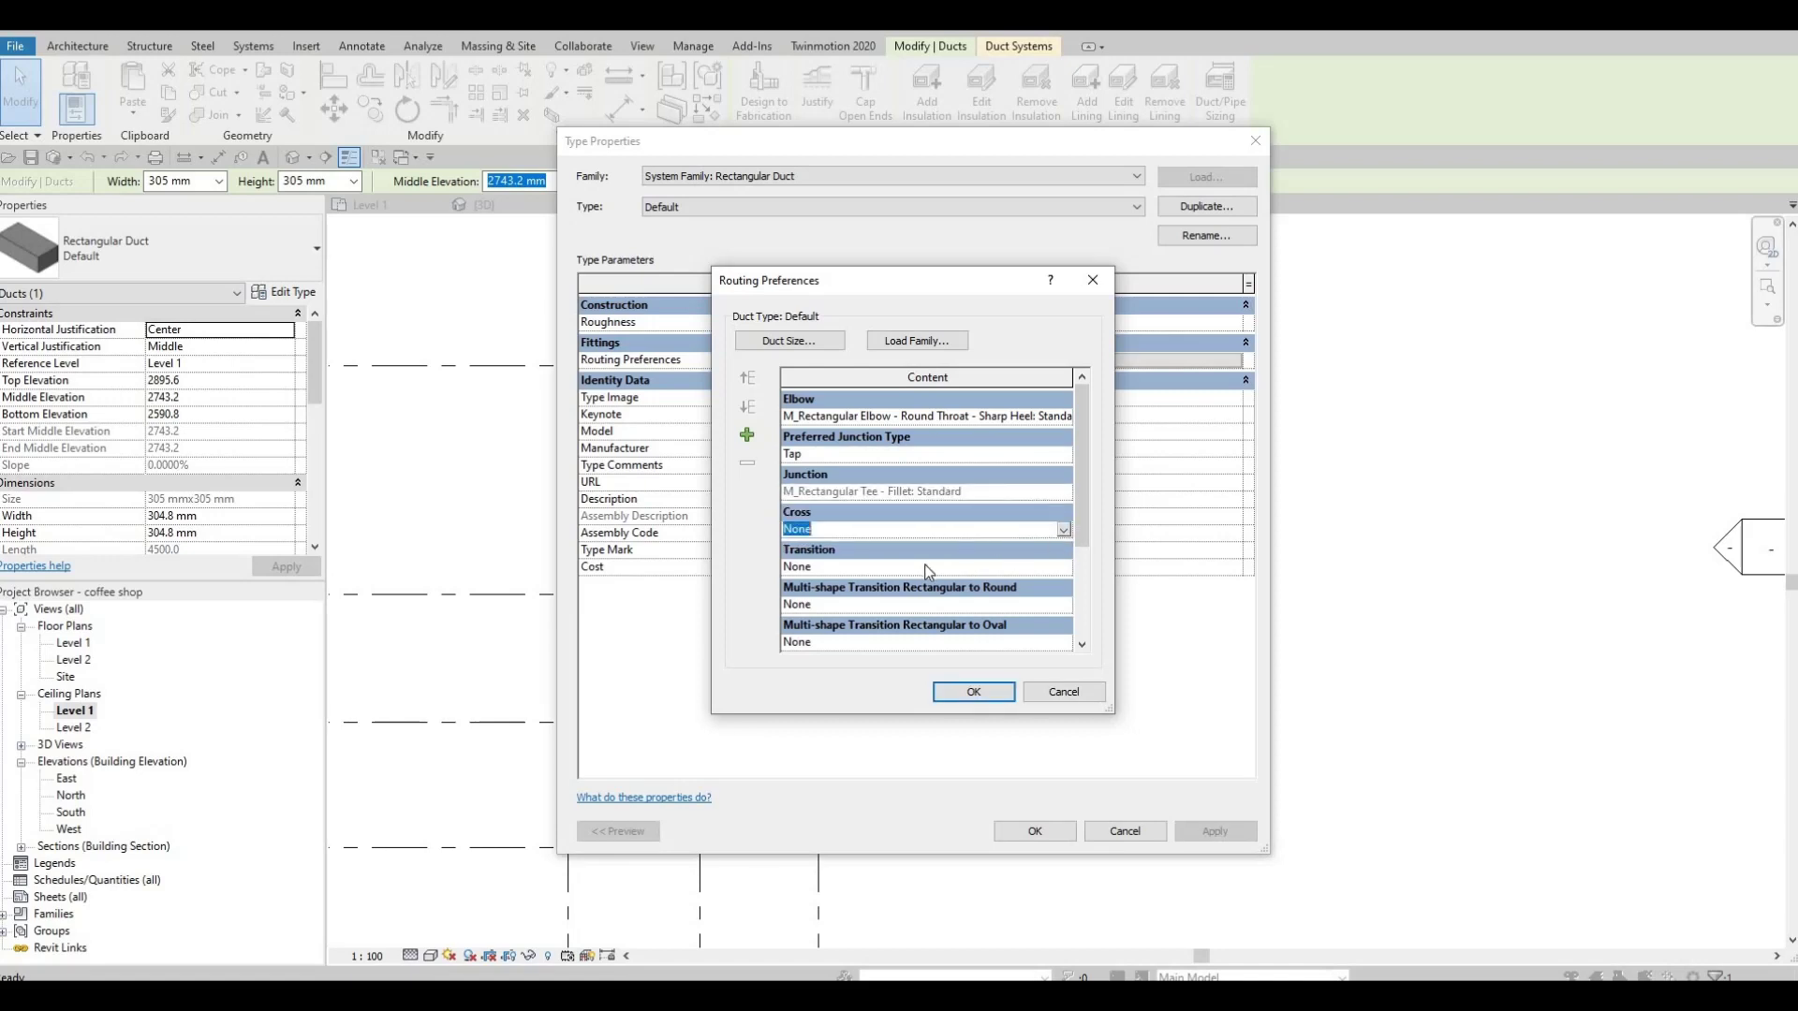
Set the cross to M_Rectangular Cross: Standard and the transition to M_Rectangular Transition - Angle: 15 Degree
{"action": "left_click", "coordinate": [1015, 562]}
{"action": "left_click", "coordinate": [1067, 573]}
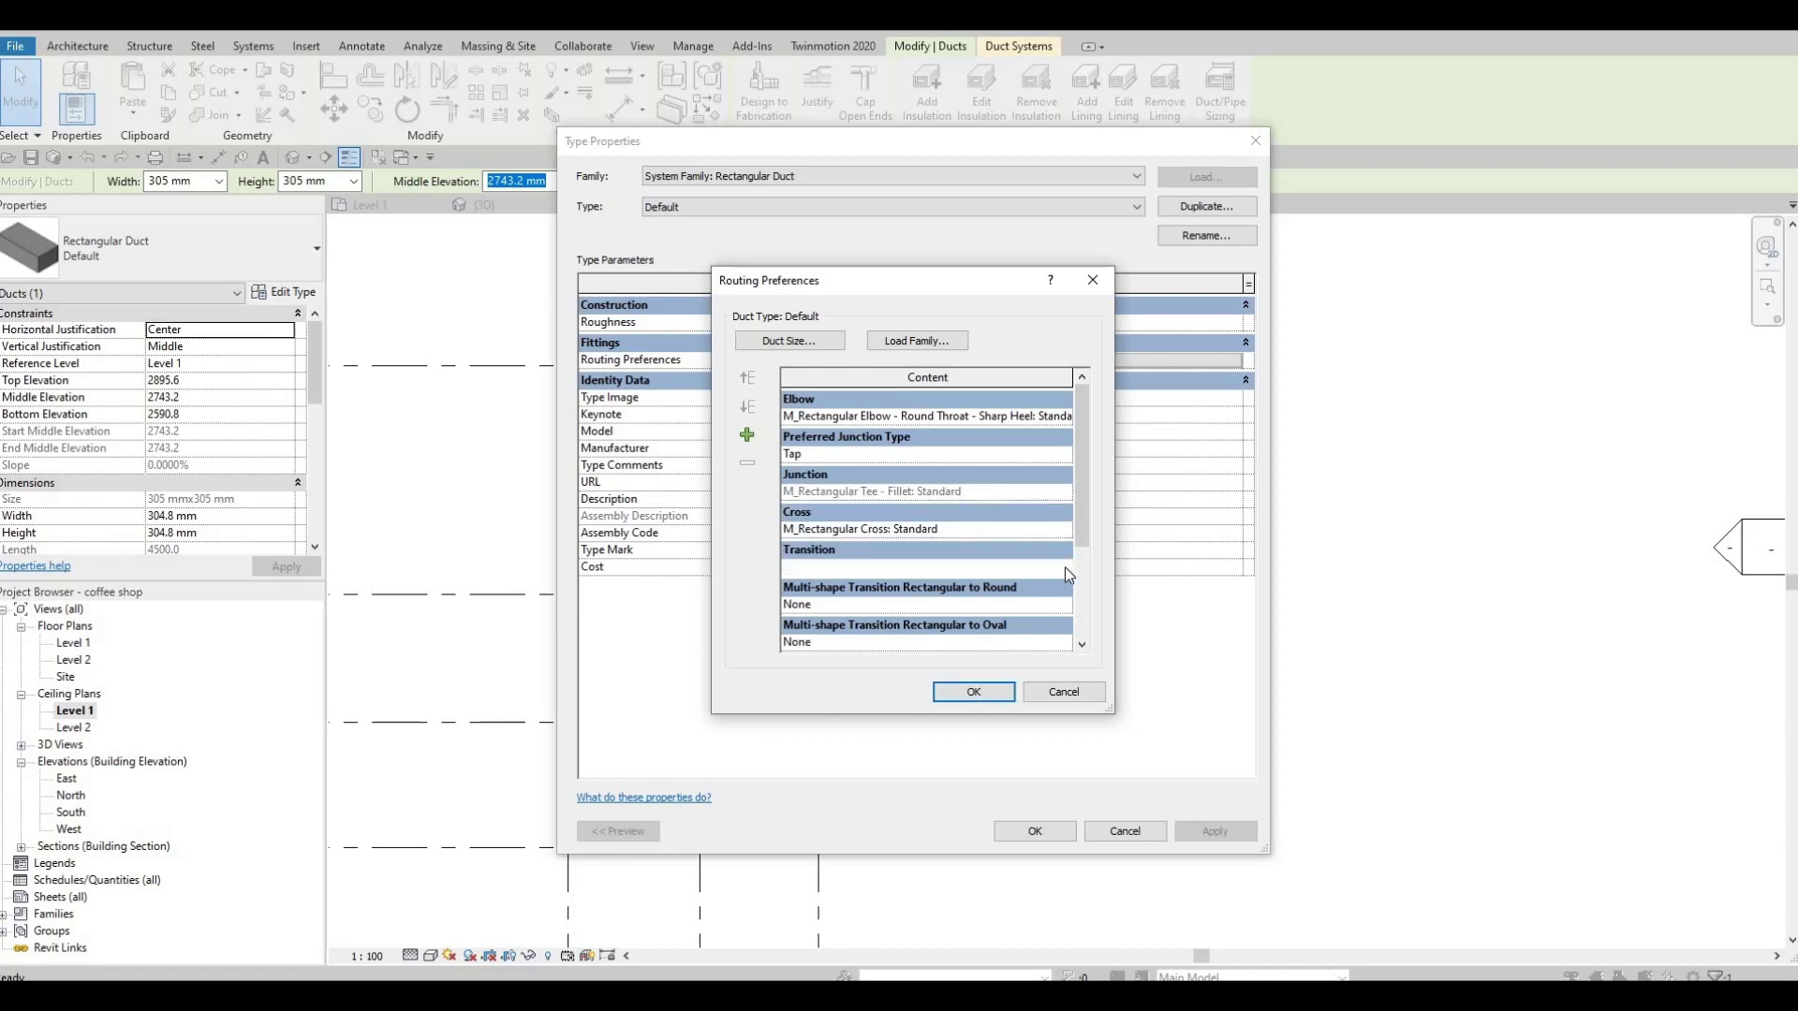
{"action": "key", "text": "alt+Down"}
{"action": "left_click", "coordinate": [1049, 599]}
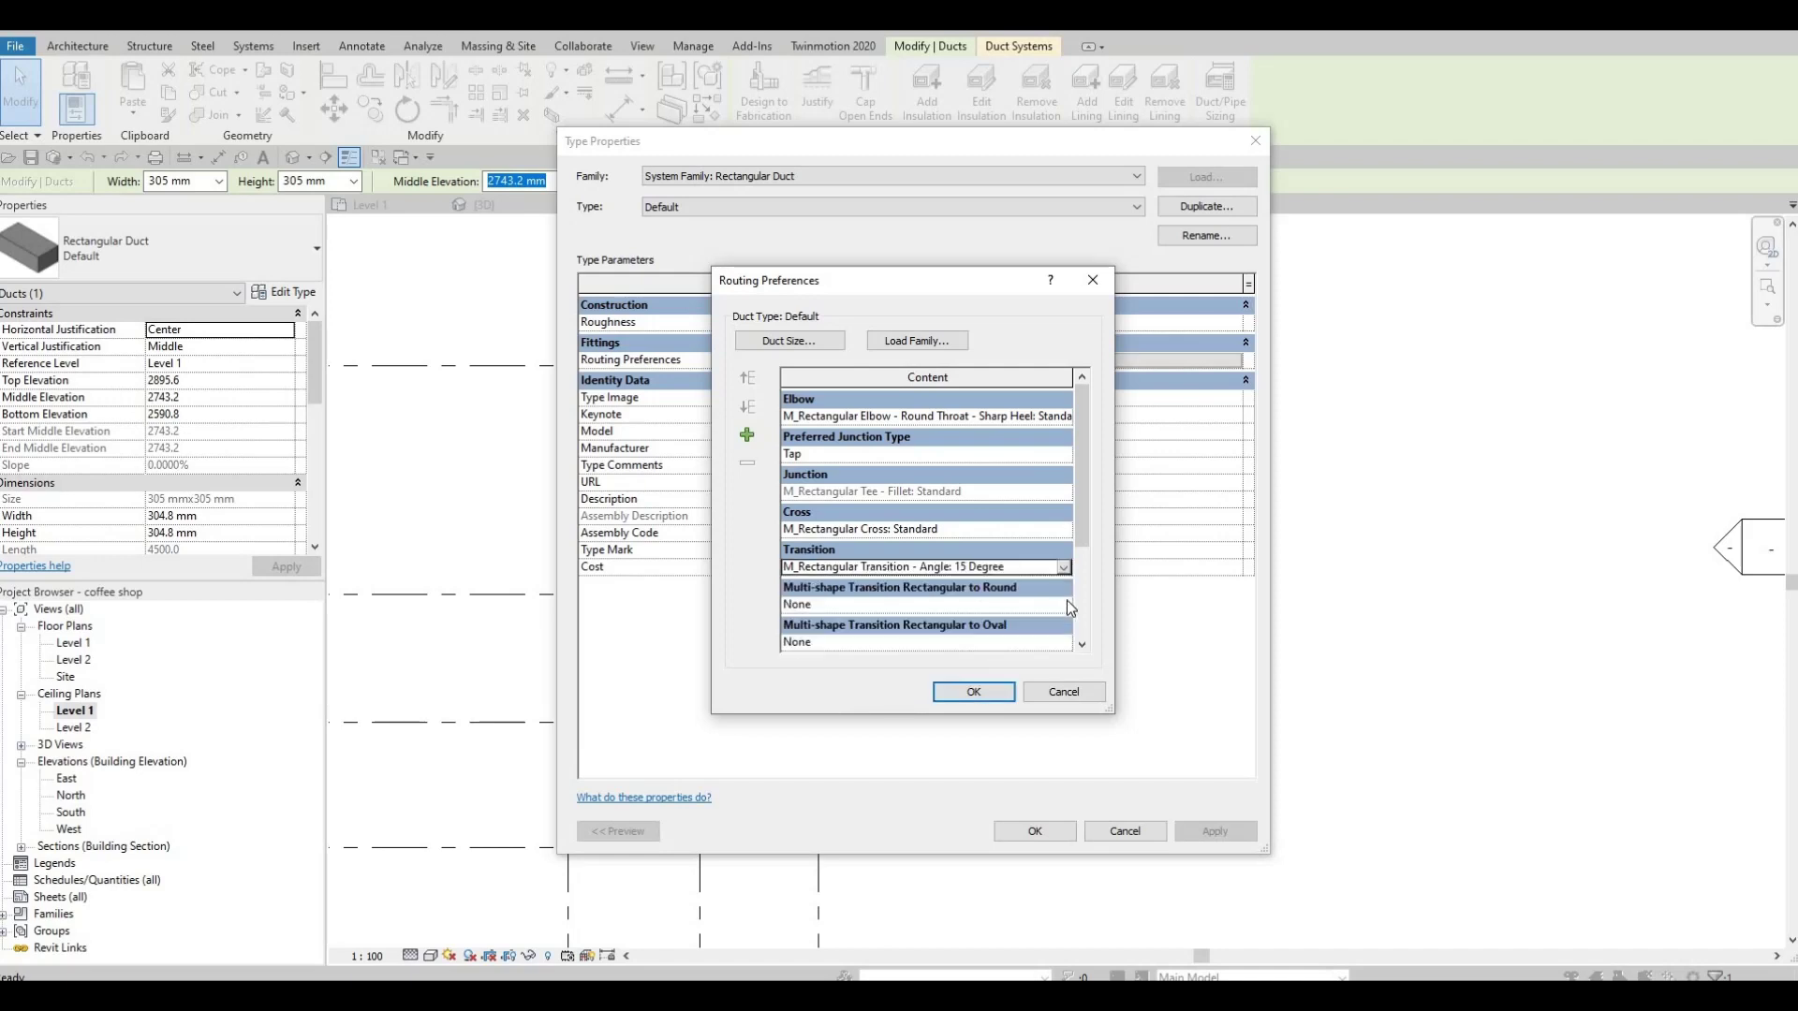
Check which fittings are available for the rectangular-to-round and rectangular-to-oval multi-shape transitions
{"action": "left_click", "coordinate": [1066, 606]}
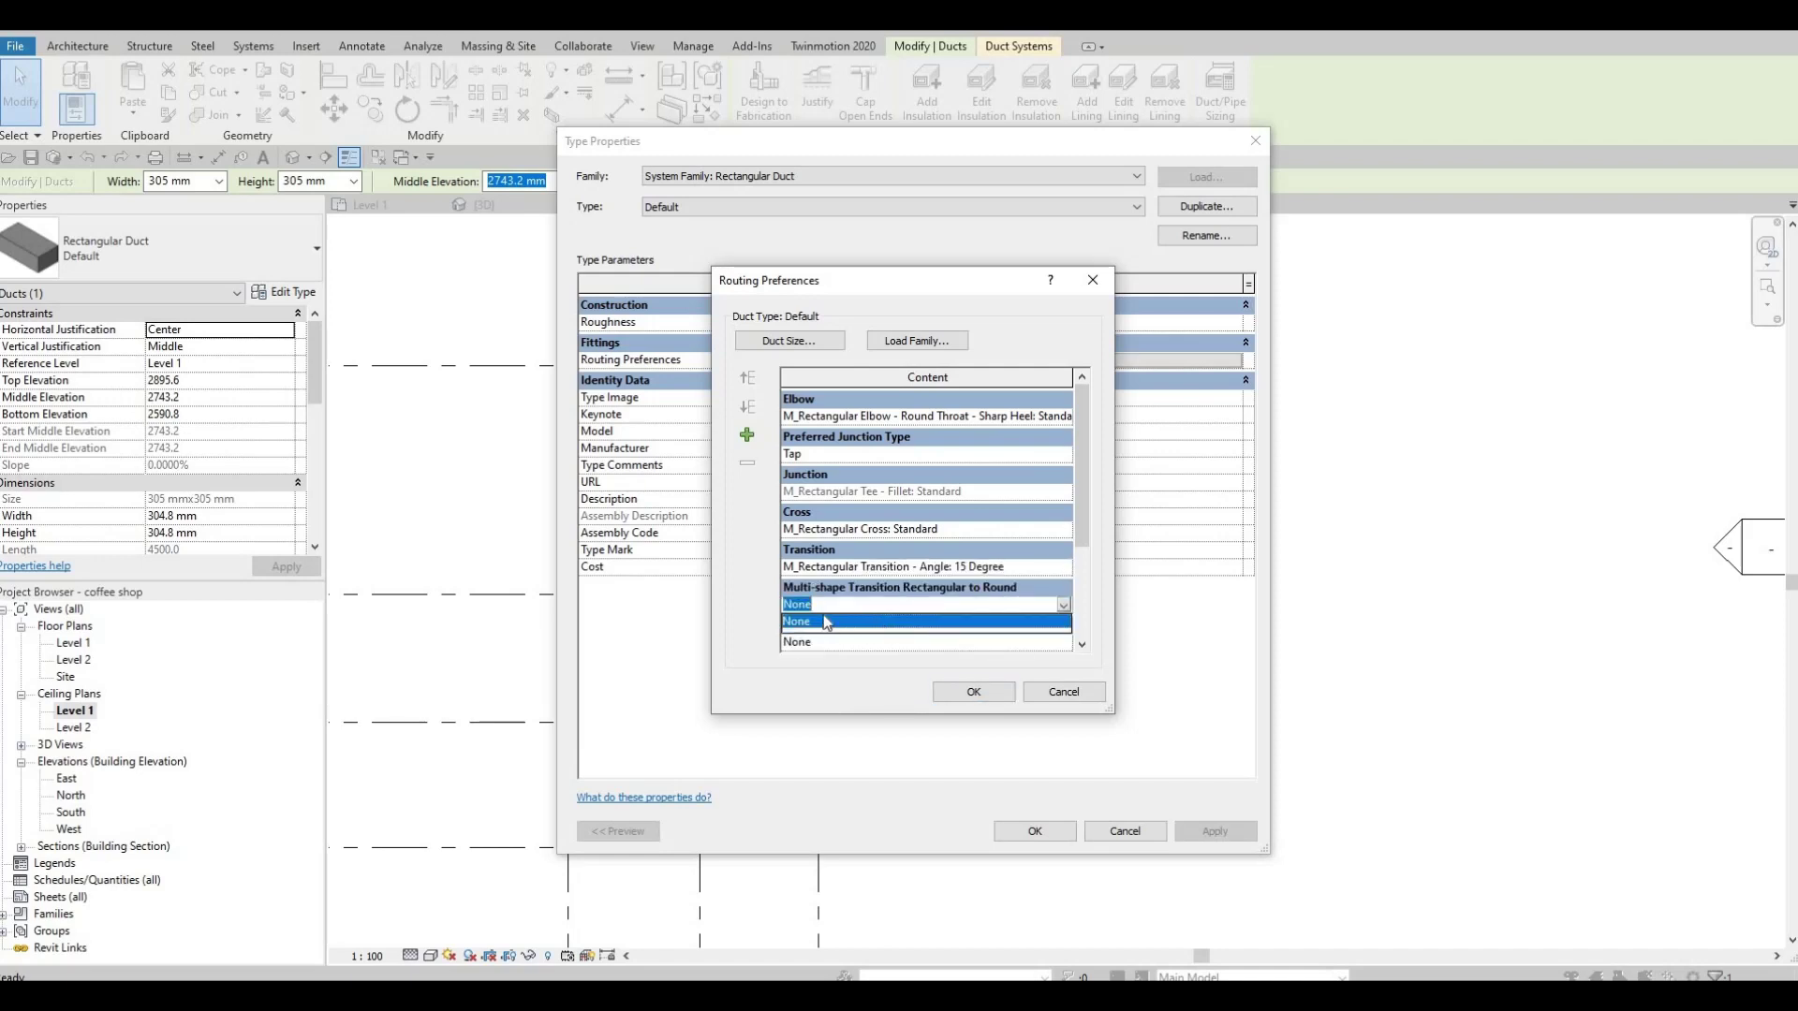
{"action": "left_click", "coordinate": [1046, 583]}
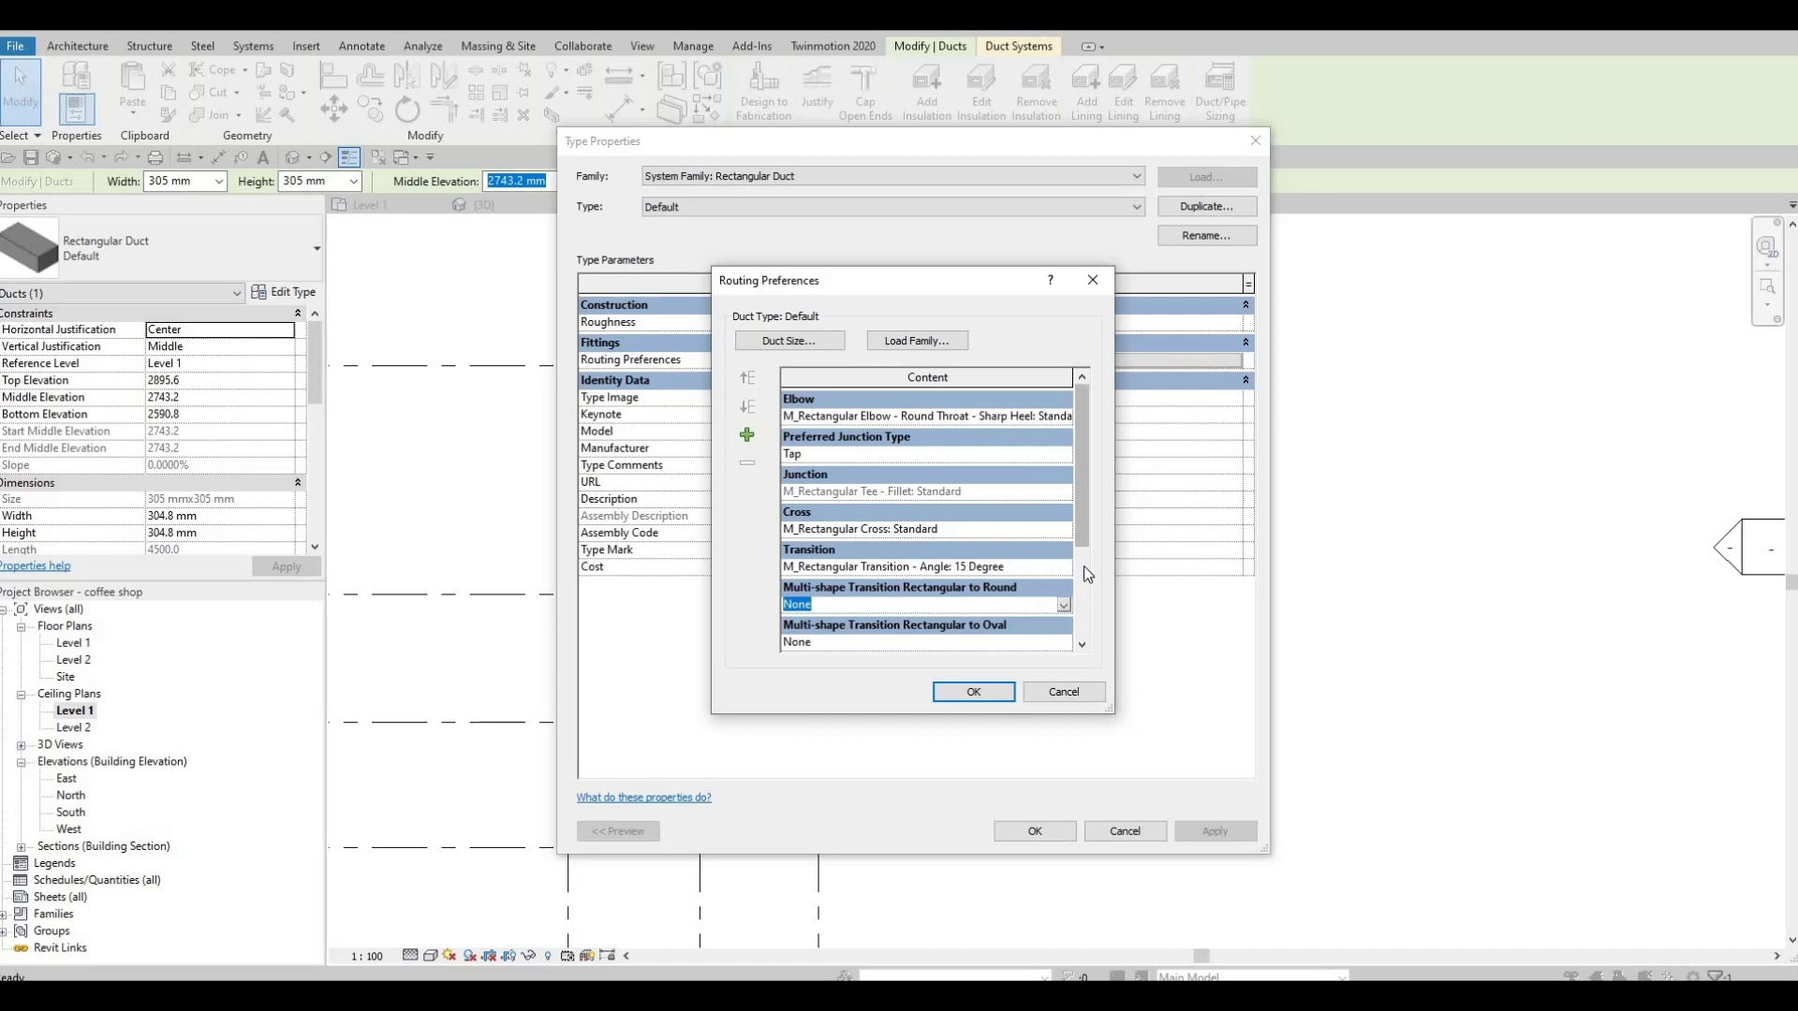
{"action": "scroll", "coordinate": [1082, 565], "scroll_direction": "down", "scroll_amount": 3}
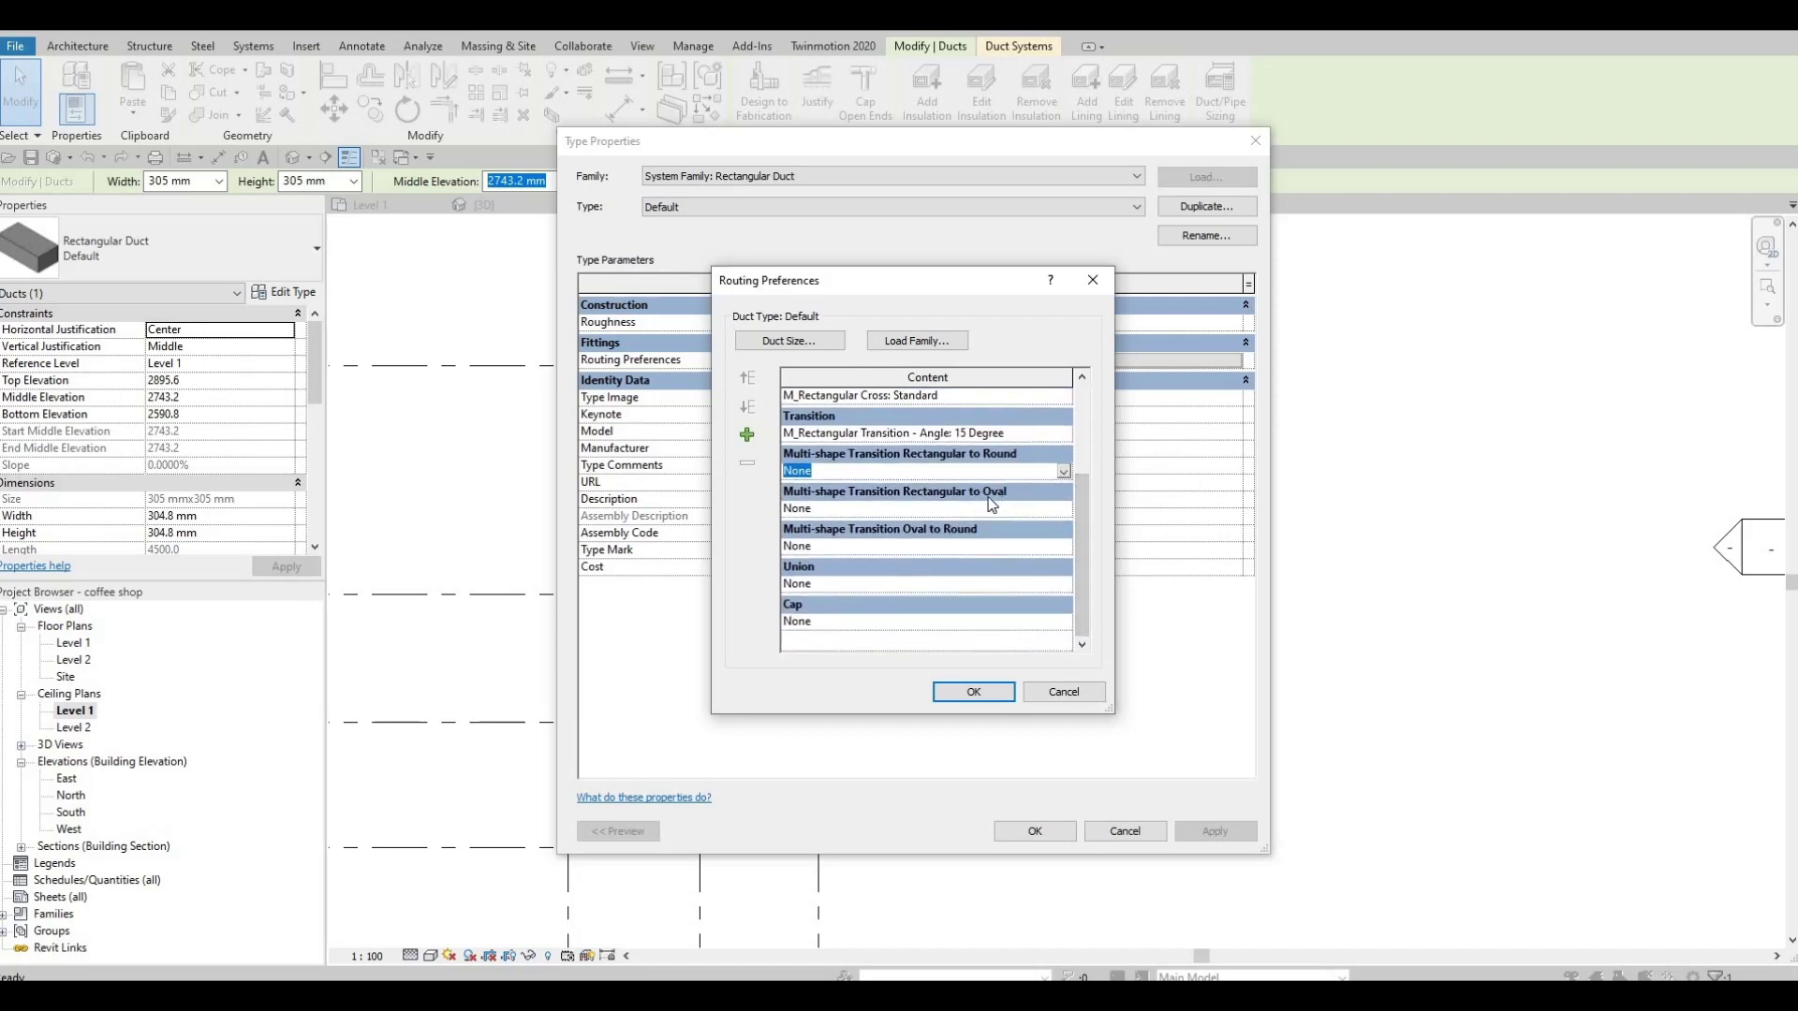
{"action": "left_click", "coordinate": [1063, 472]}
{"action": "left_click", "coordinate": [1003, 505]}
{"action": "left_click", "coordinate": [1063, 513]}
{"action": "left_click", "coordinate": [995, 528]}
Set the cap to M_Rectangular Endcap: Standard and the union to M_Rectangular Union: Standard, and apply the duct type changes
{"action": "left_click", "coordinate": [857, 618]}
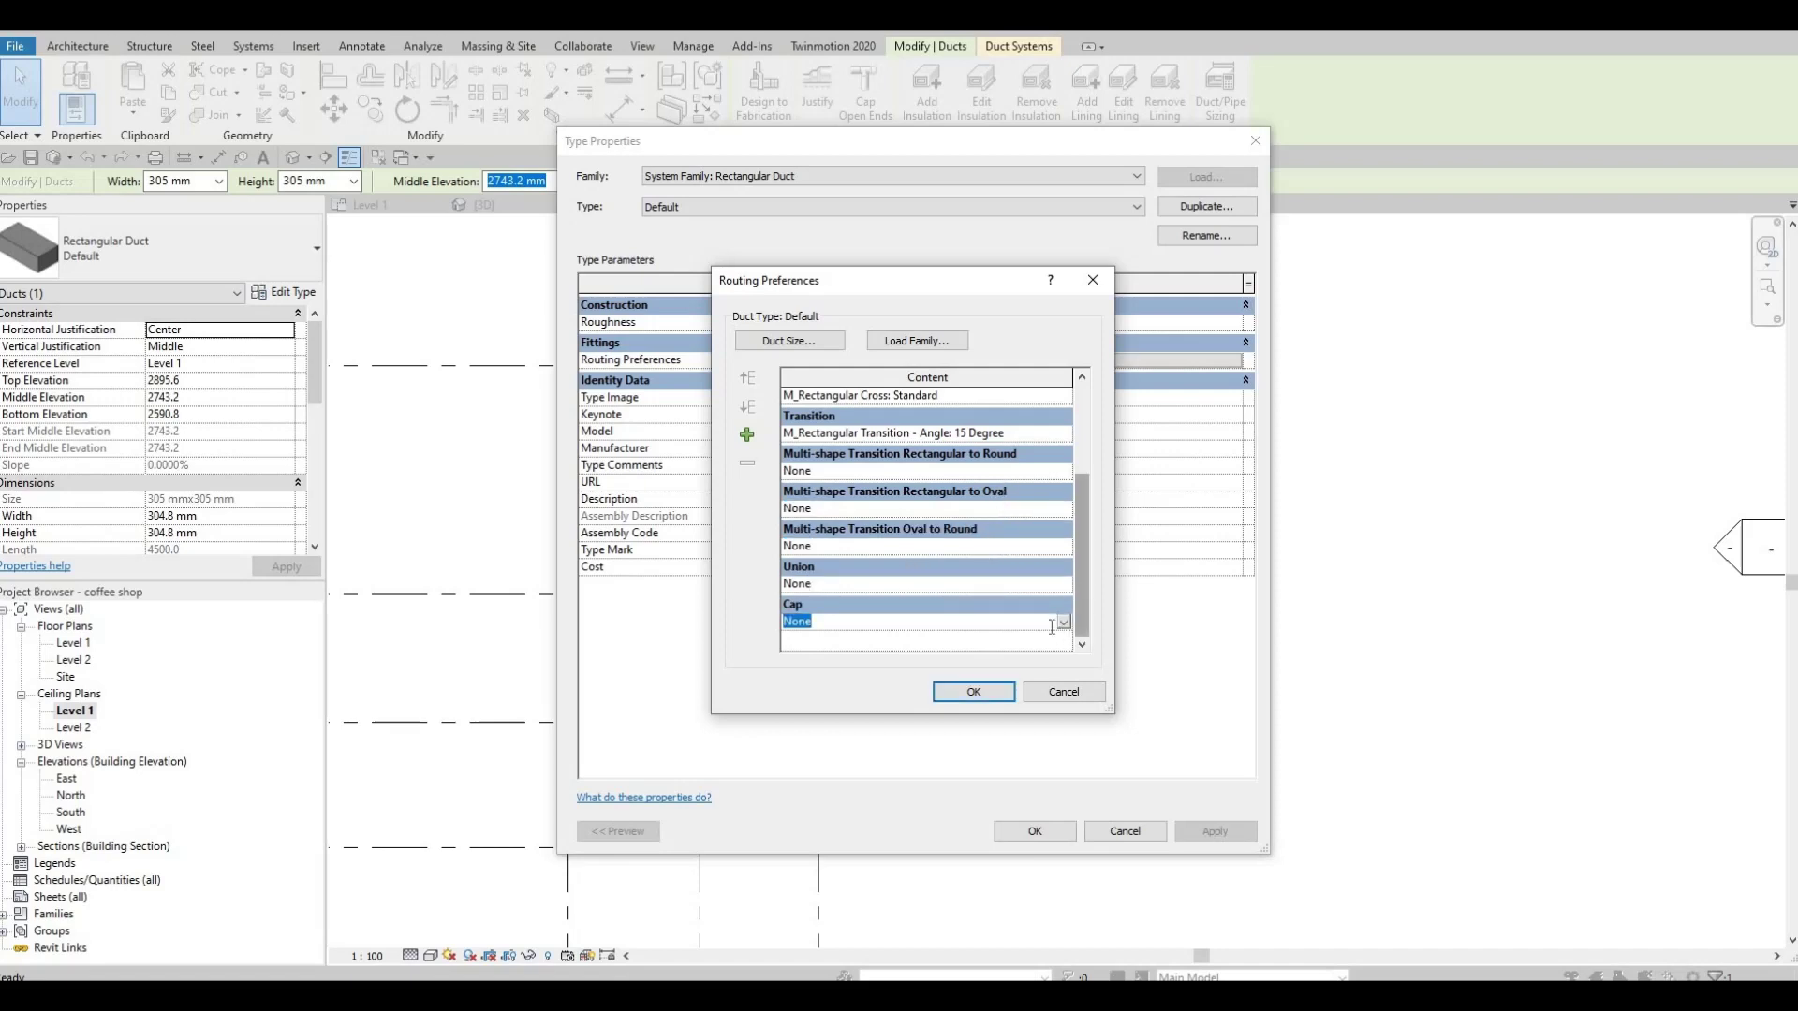
{"action": "key", "text": "alt+Down"}
{"action": "left_click", "coordinate": [866, 653]}
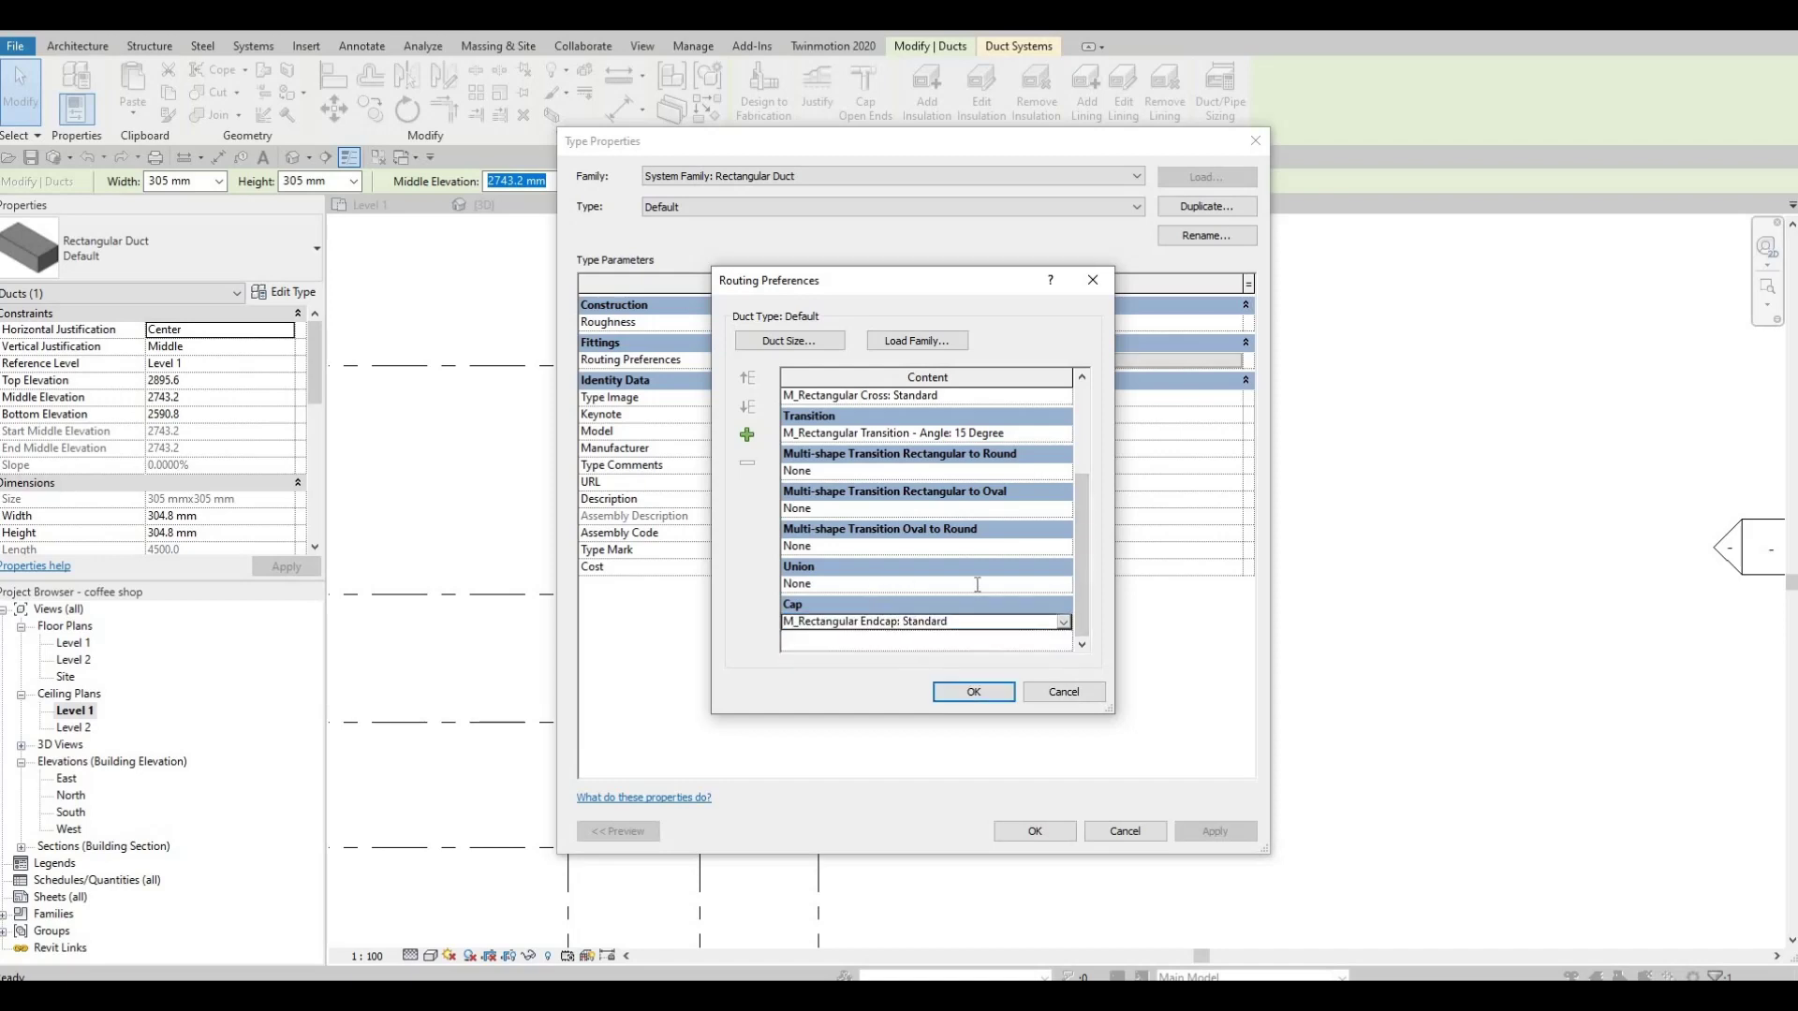
{"action": "left_click", "coordinate": [1064, 586]}
{"action": "key", "text": "alt+Down"}
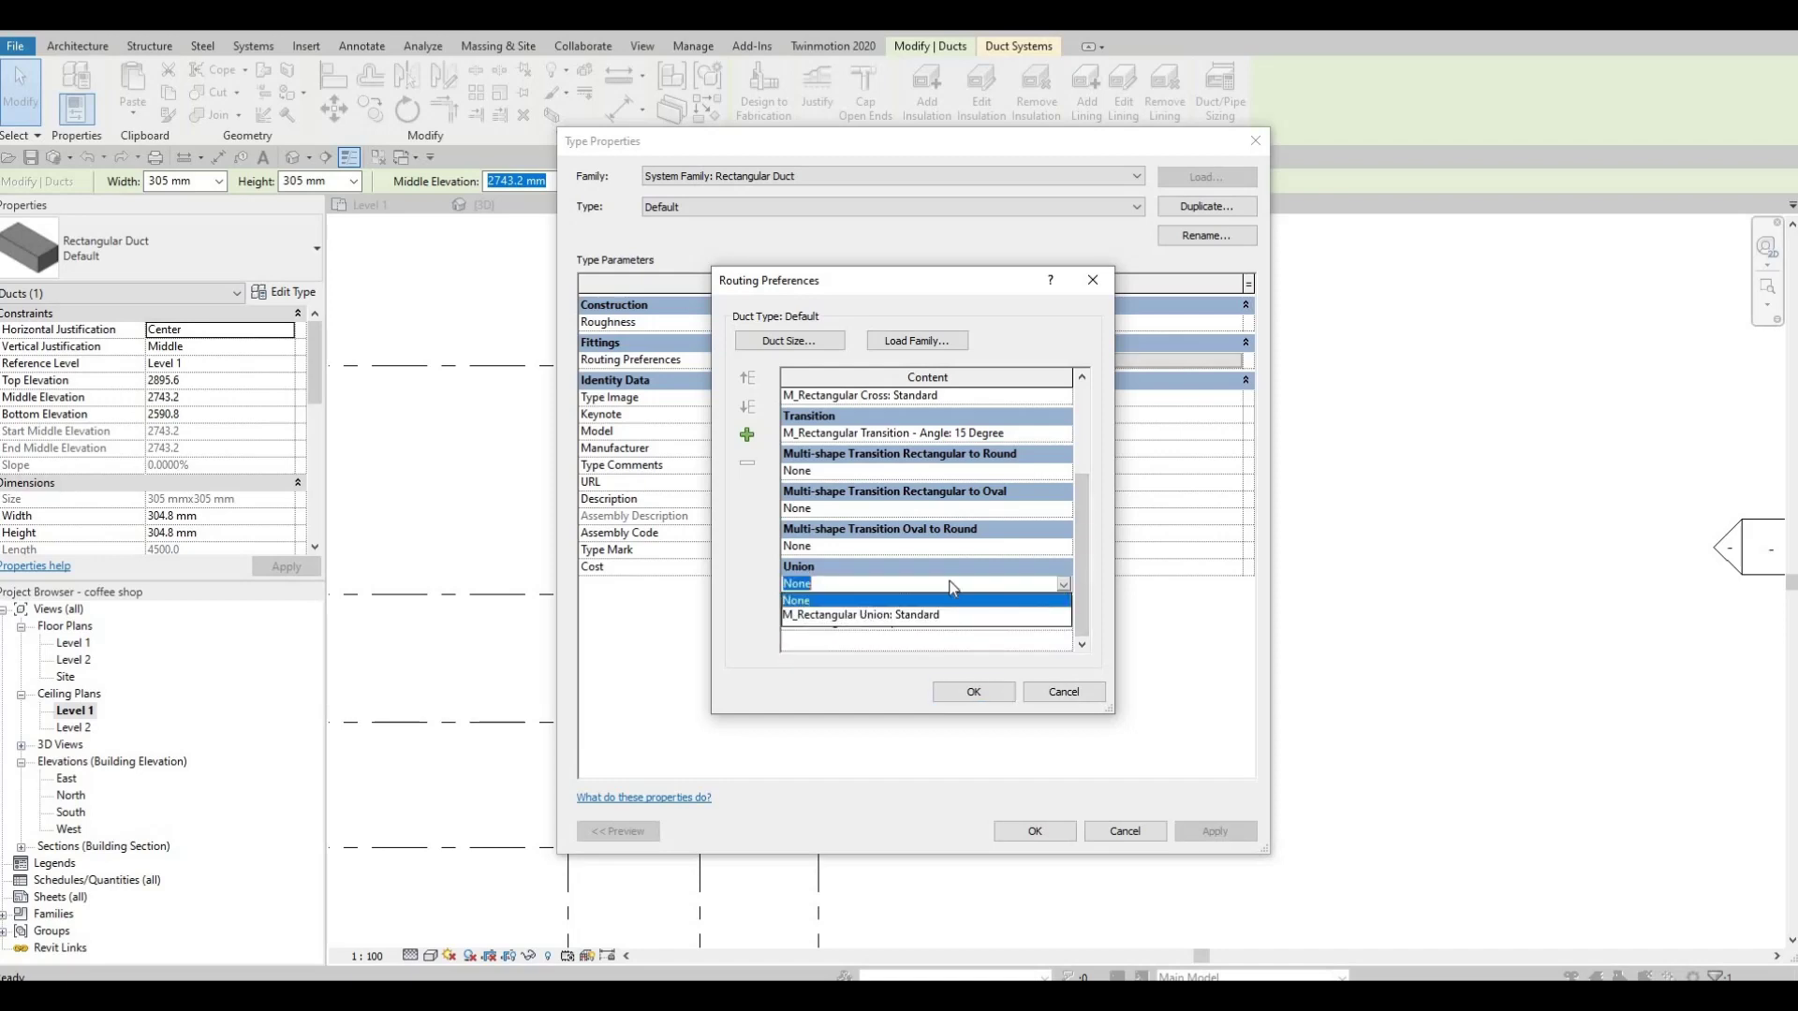
{"action": "left_click", "coordinate": [959, 618]}
{"action": "left_click", "coordinate": [974, 692]}
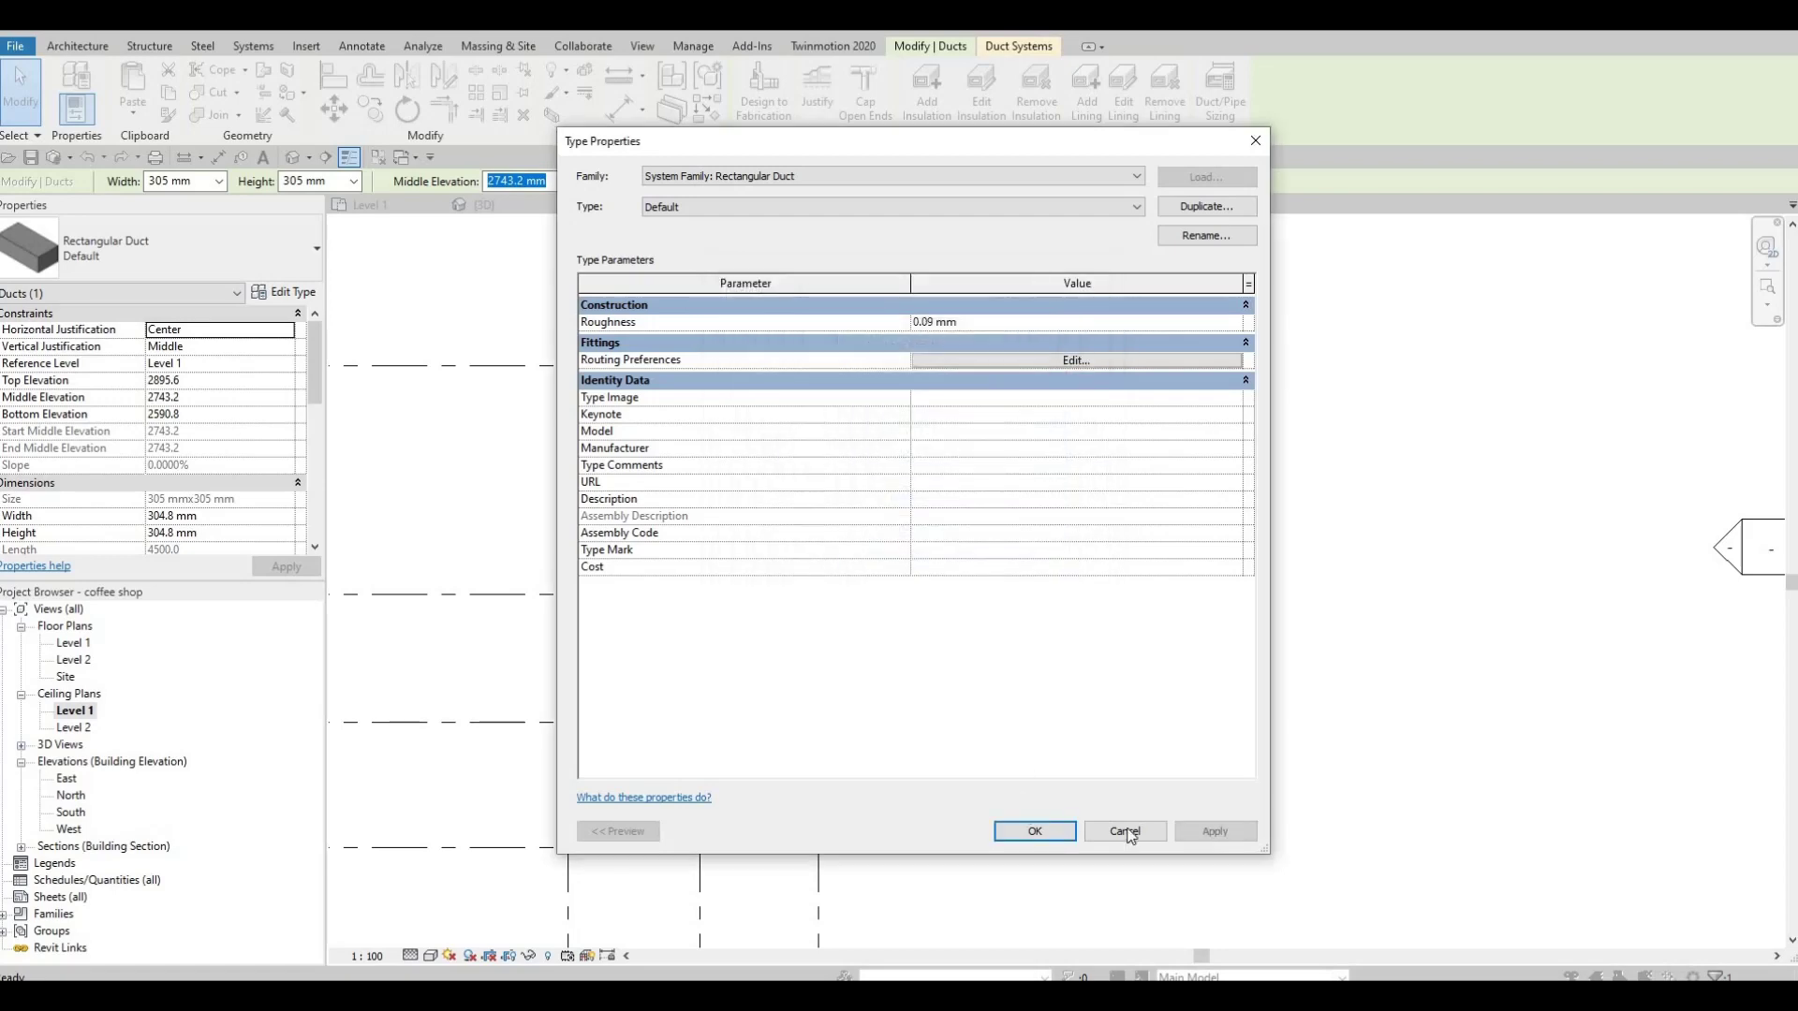
{"action": "left_click", "coordinate": [1215, 832]}
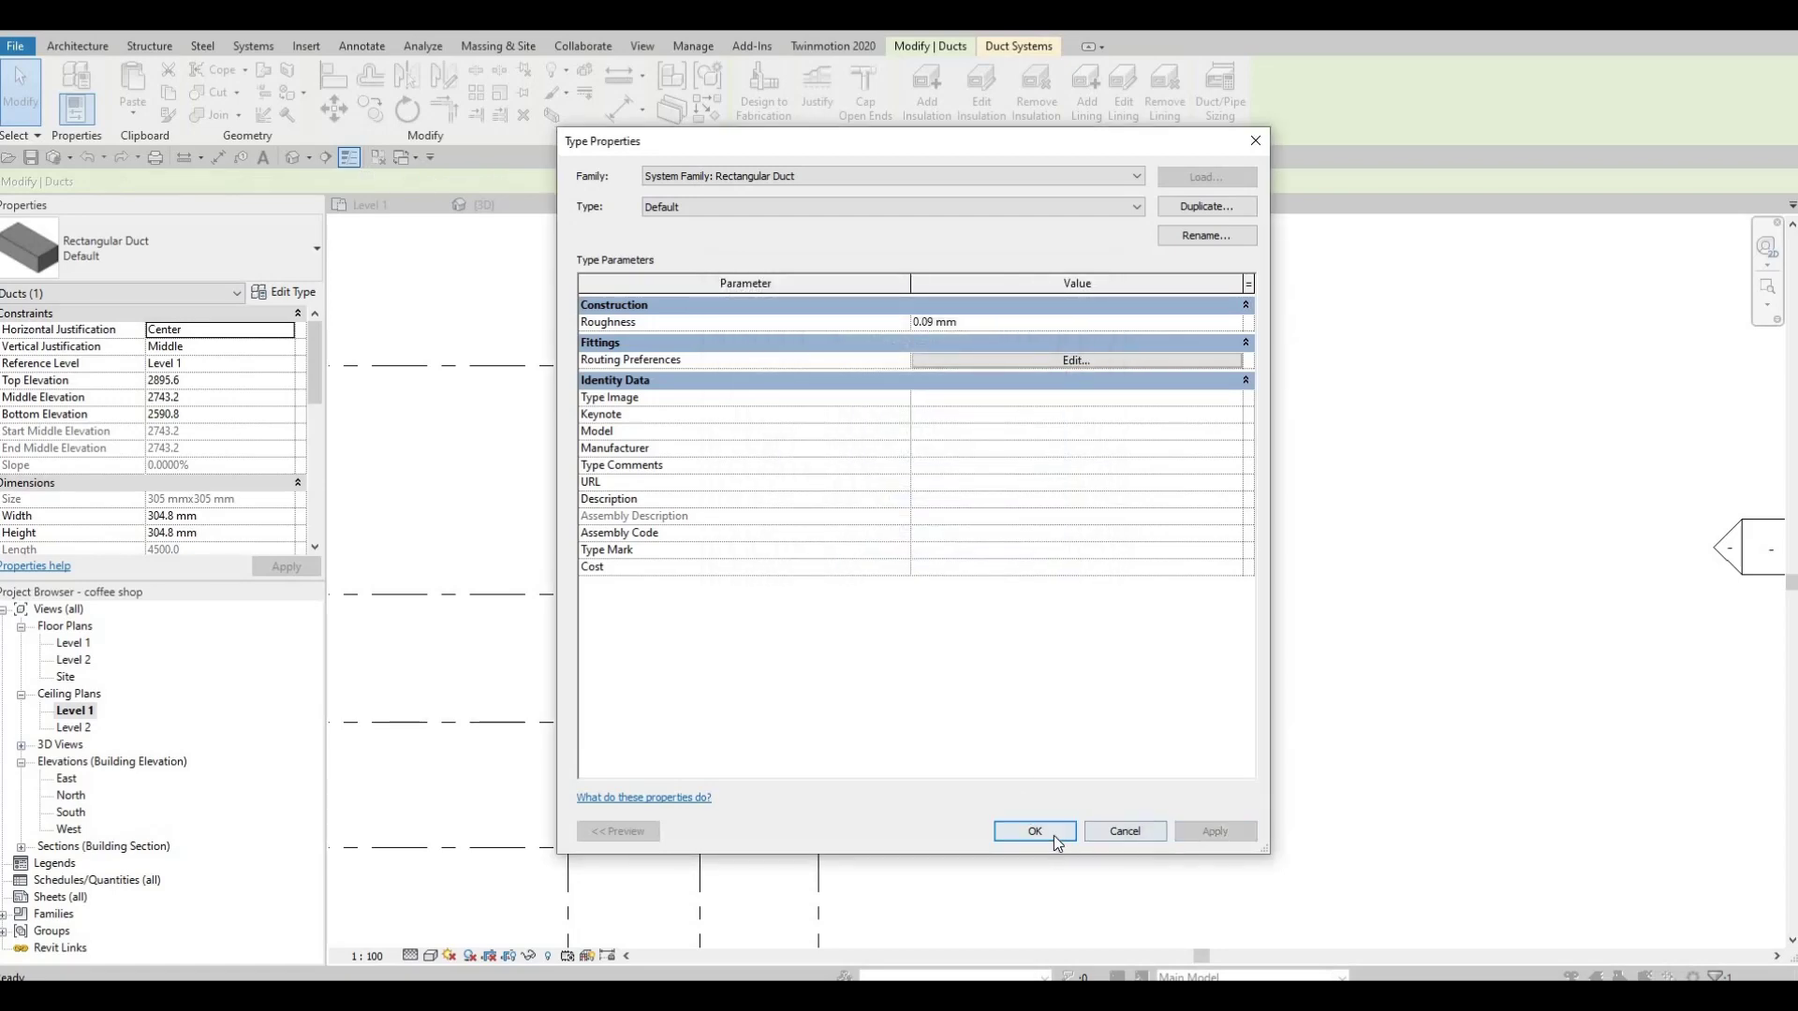
{"action": "left_click", "coordinate": [1033, 830]}
Delete the straight rectangular duct between grids 2 and 3
{"action": "key", "text": "Escape"}
{"action": "key", "text": "Escape"}
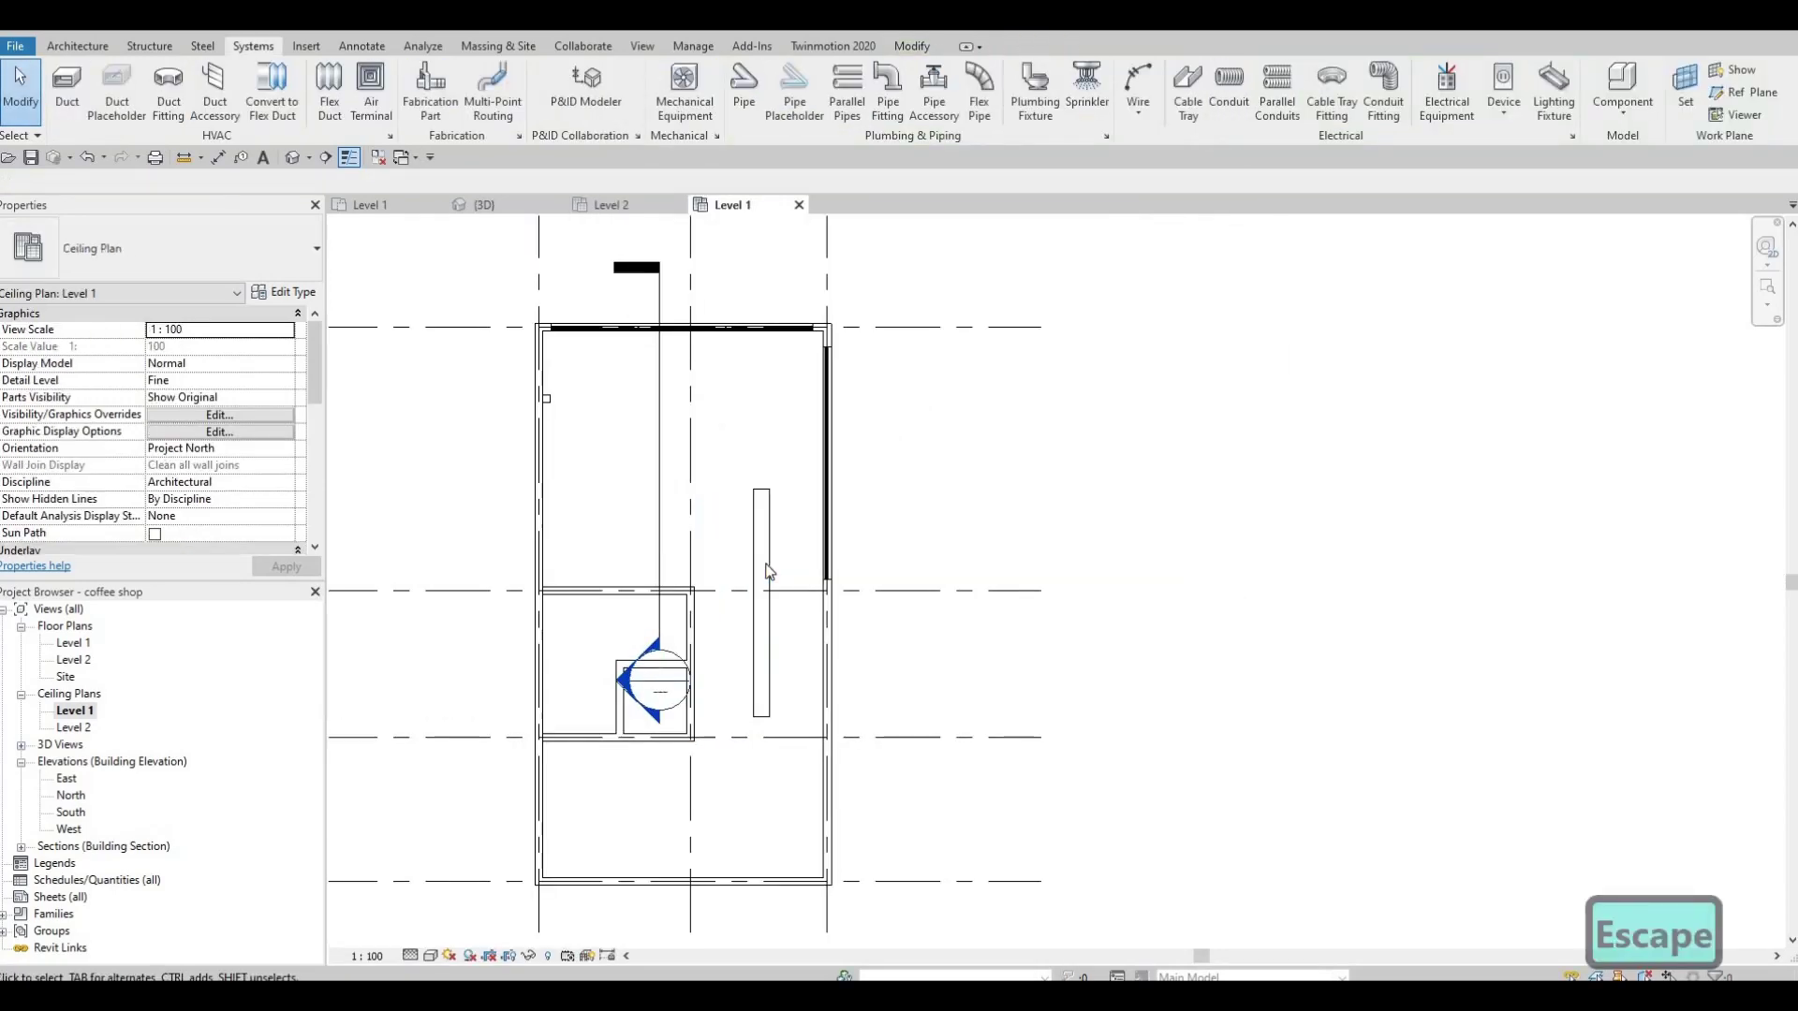
{"action": "left_click", "coordinate": [753, 582]}
{"action": "key", "text": "Delete"}
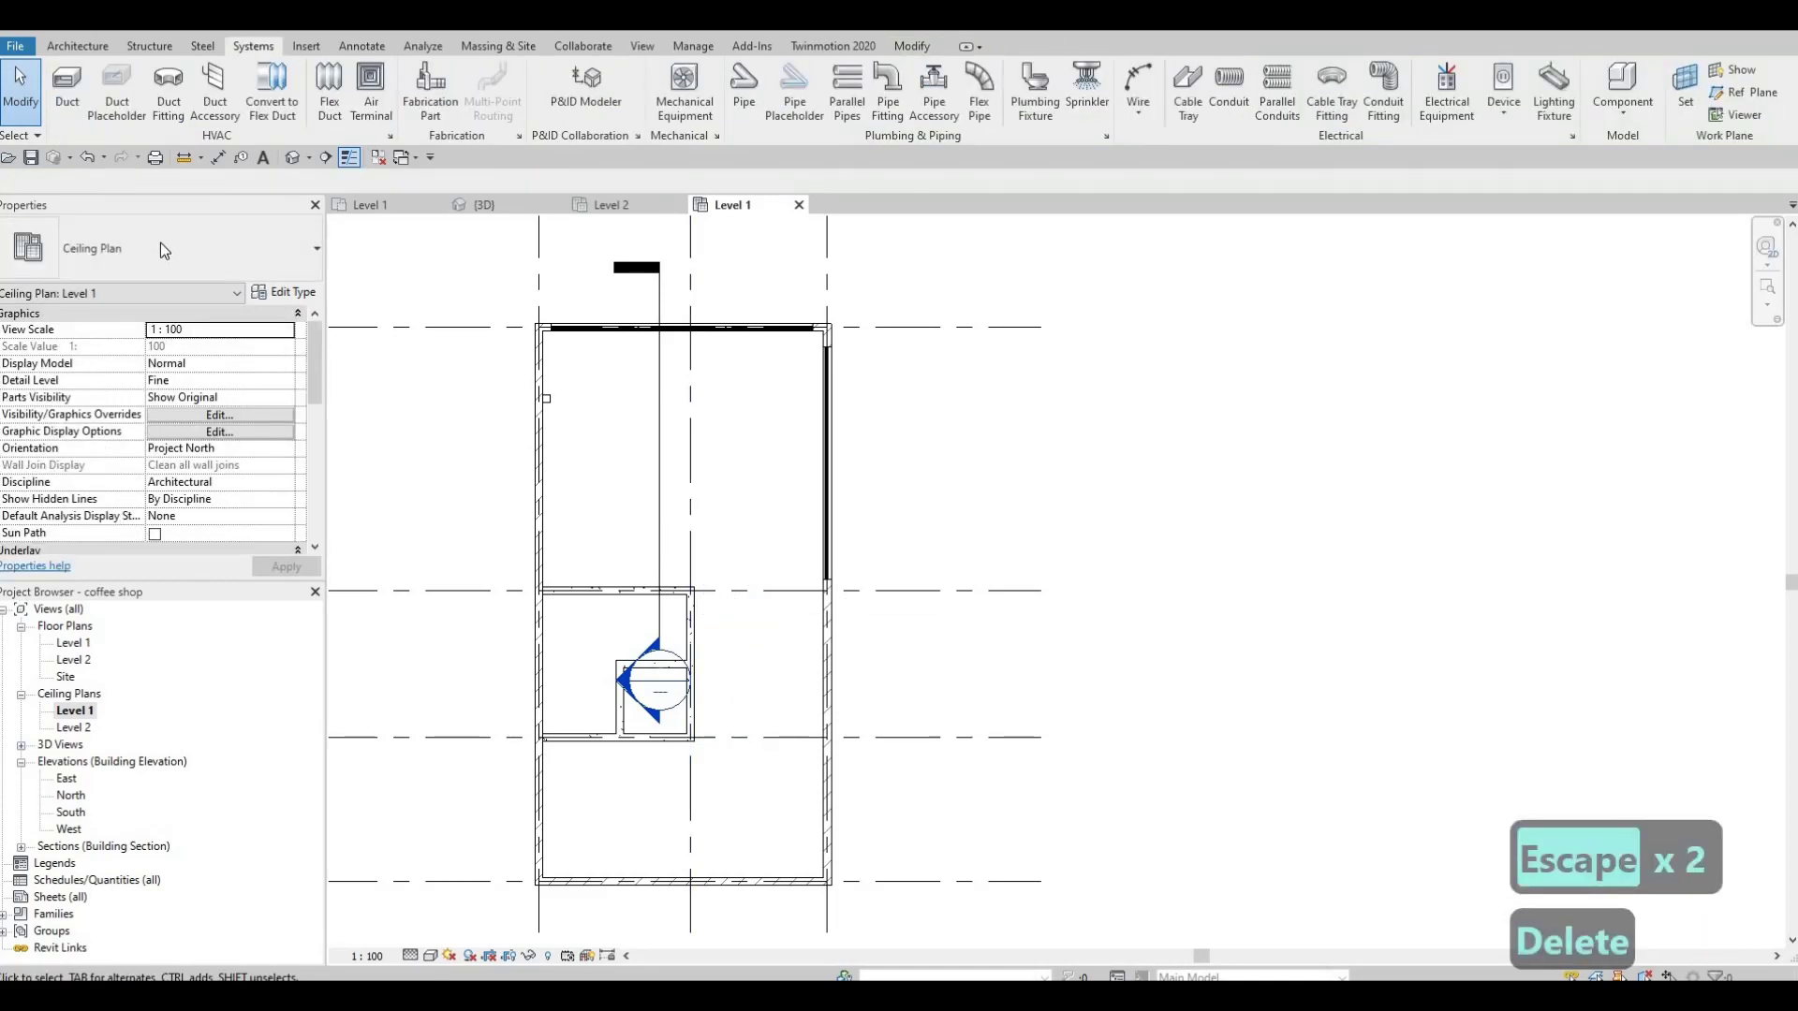
Draw a continuous 305 x 305 mm zigzag duct run of eight segments, starting between grids 2 and 3 and ending above the interior rooms
{"action": "left_click", "coordinate": [152, 222]}
{"action": "key", "text": "Escape"}
{"action": "key", "text": "d"}
{"action": "key", "text": "t"}
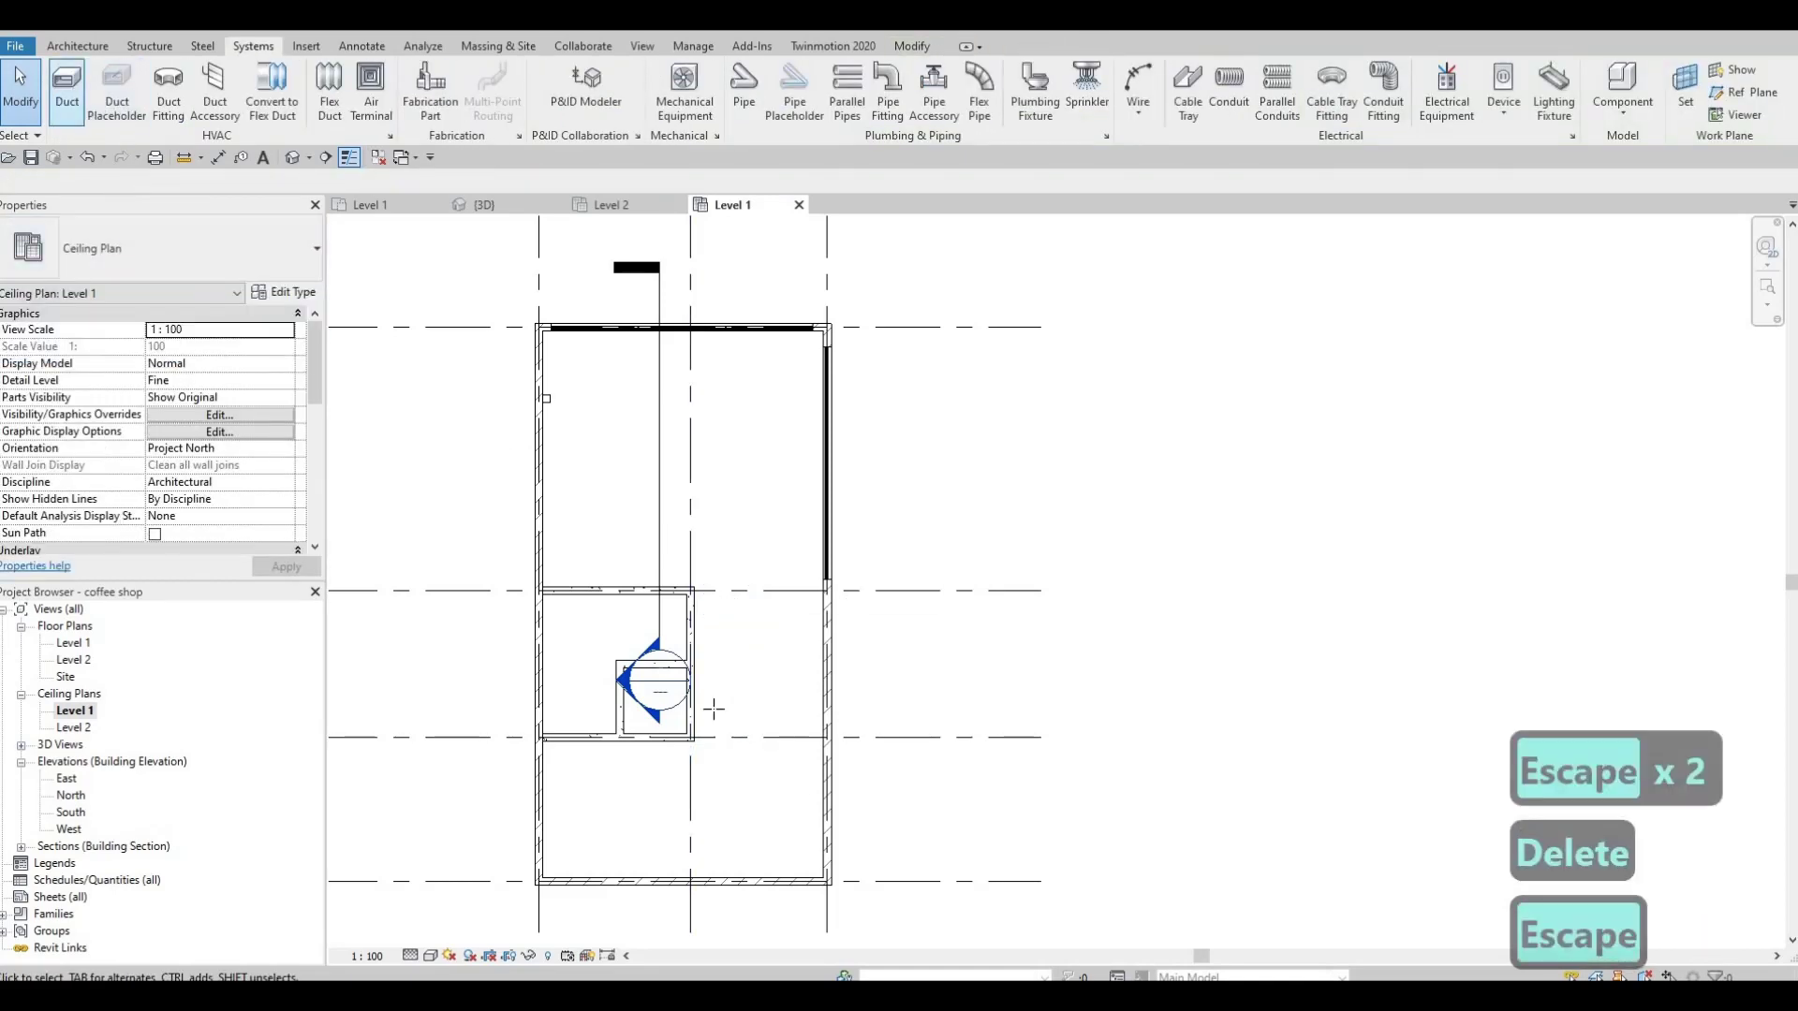
{"action": "left_click", "coordinate": [757, 795]}
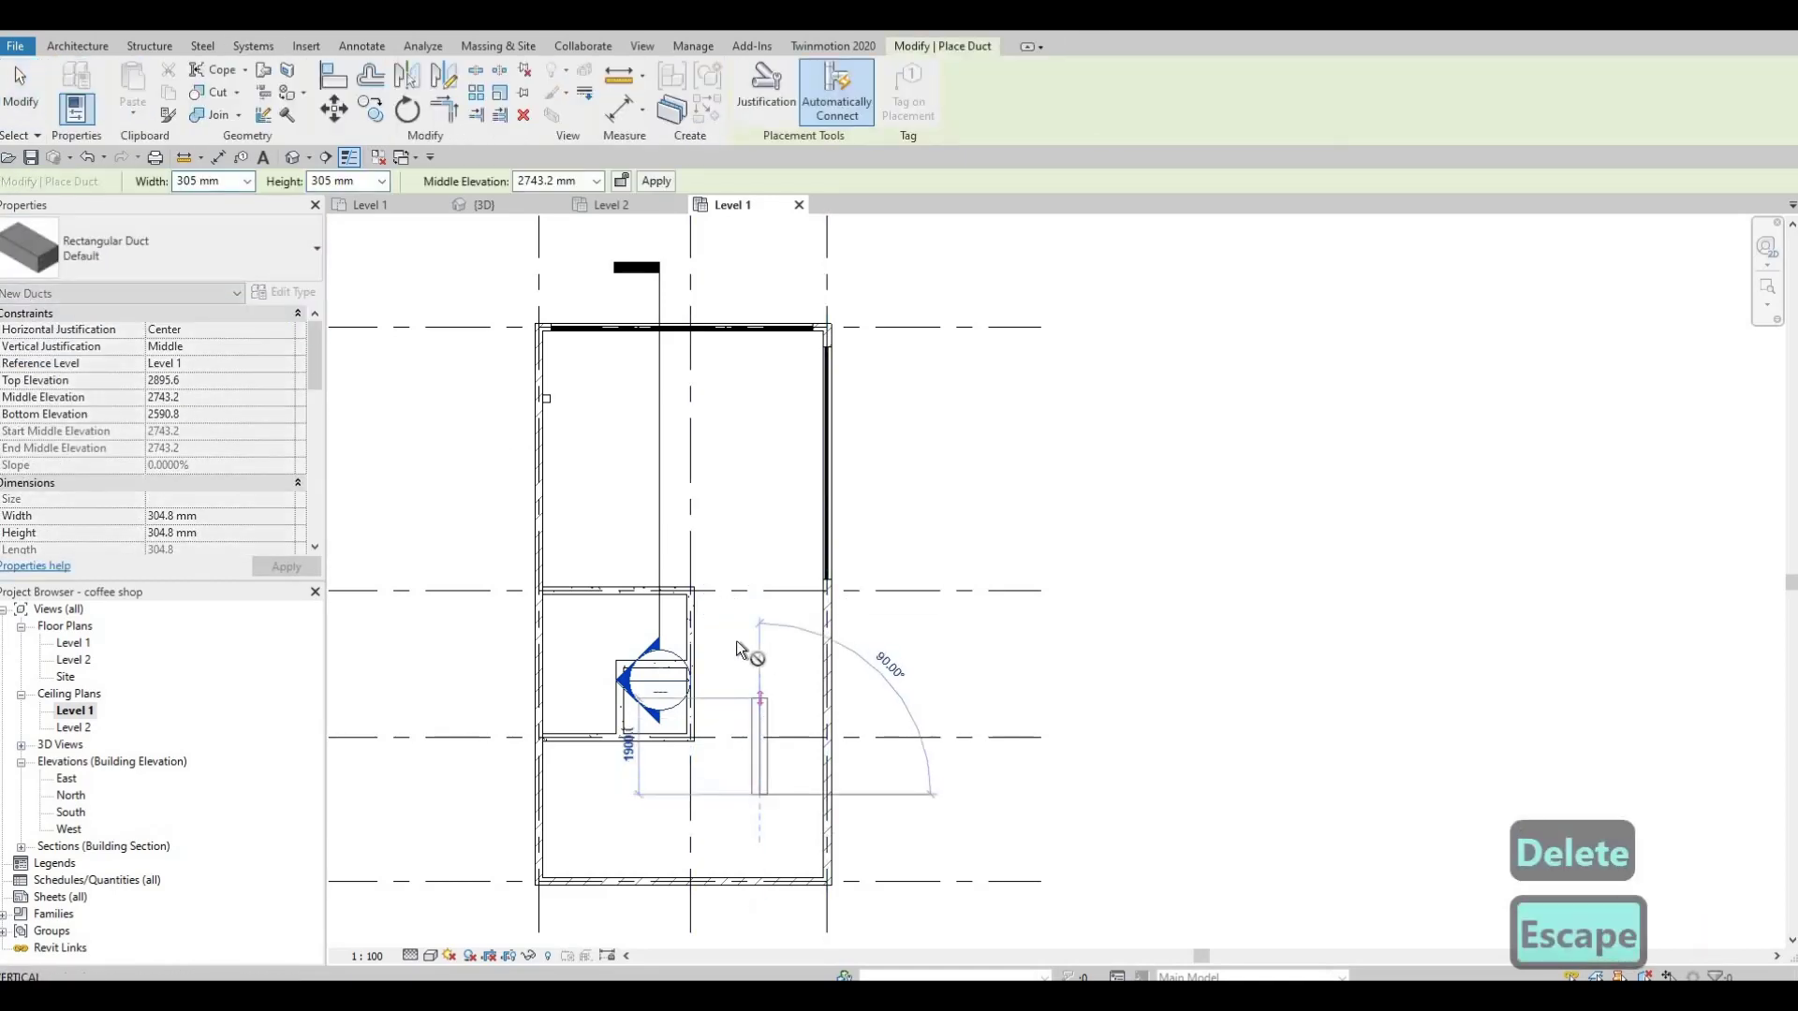
{"action": "left_click", "coordinate": [759, 653]}
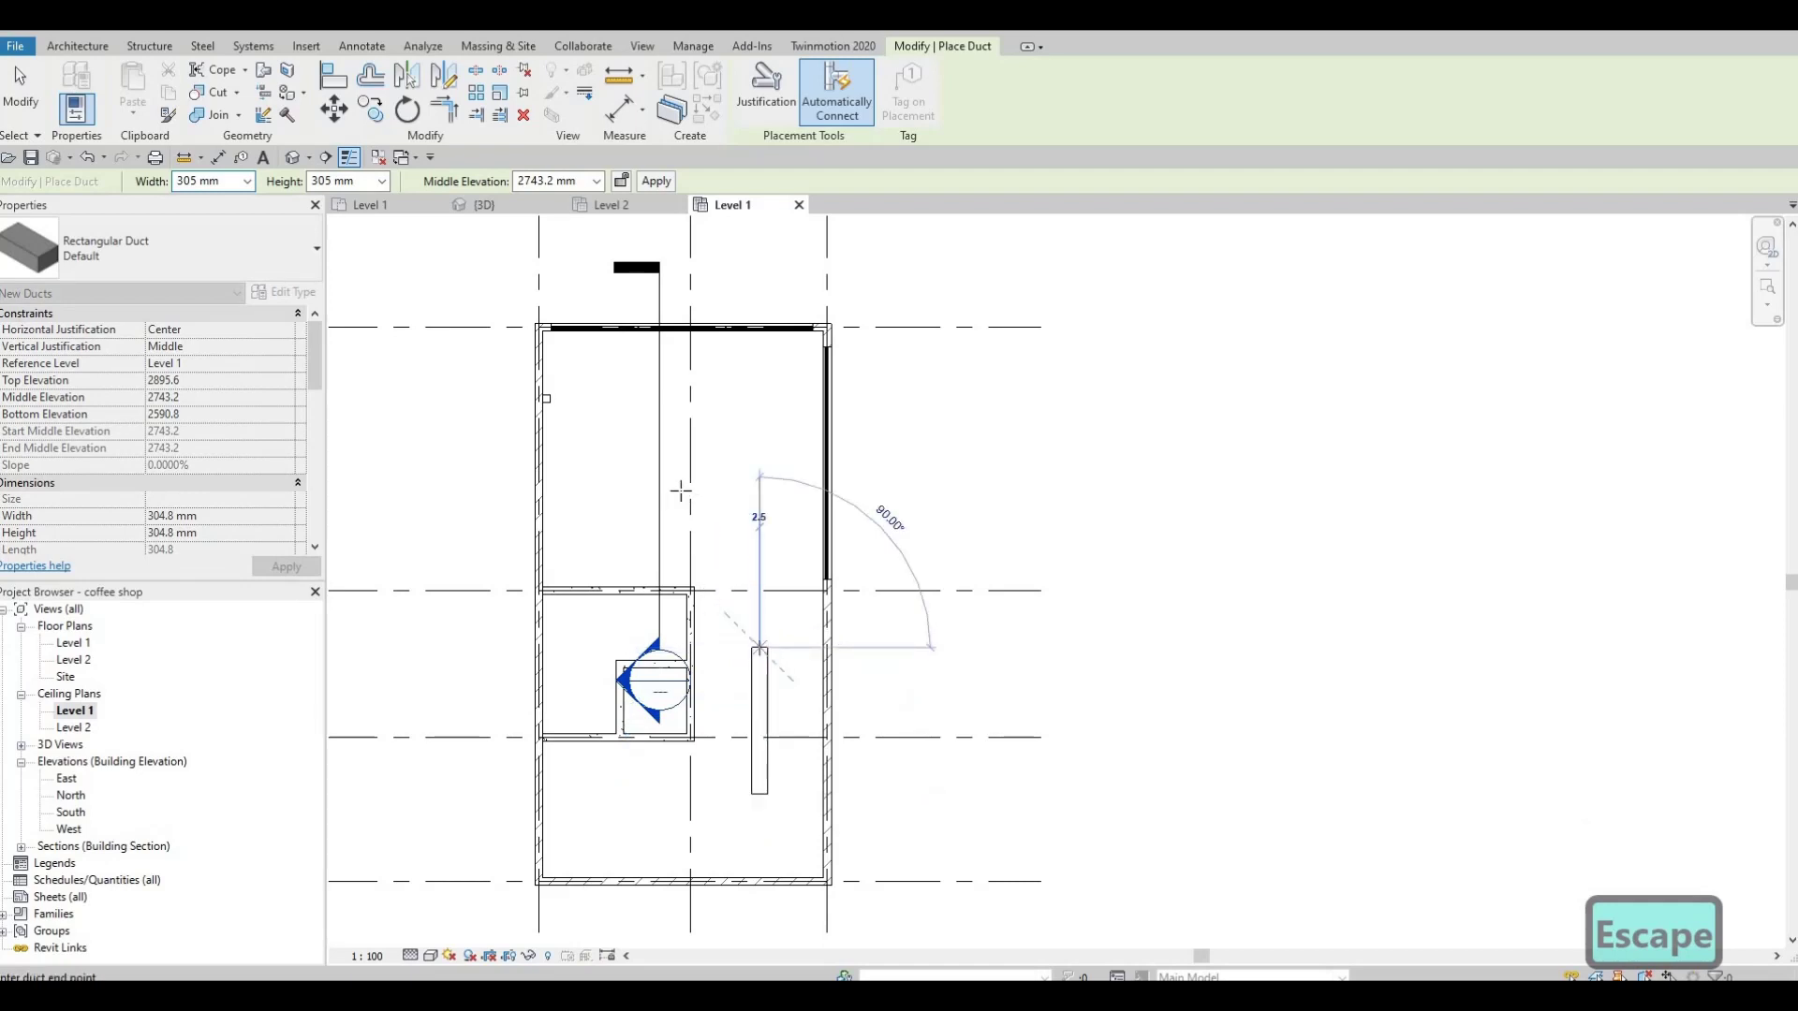
{"action": "left_click", "coordinate": [683, 518]}
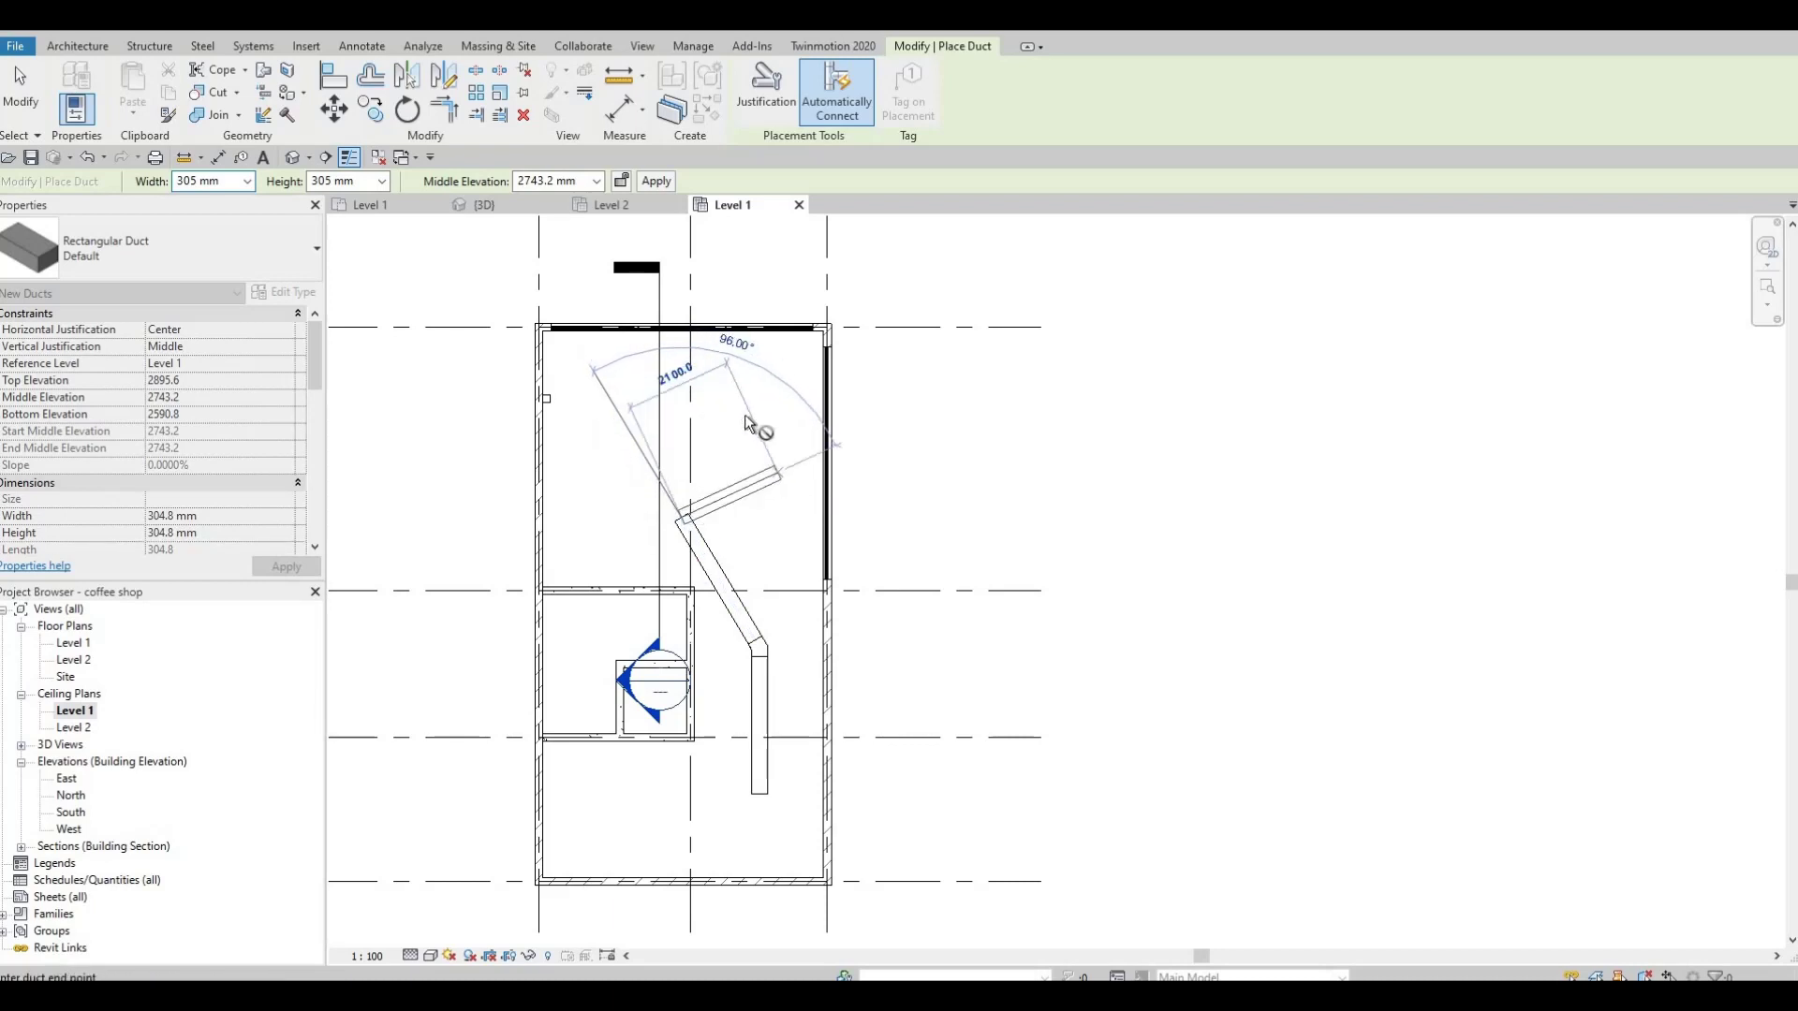
{"action": "left_click", "coordinate": [782, 419]}
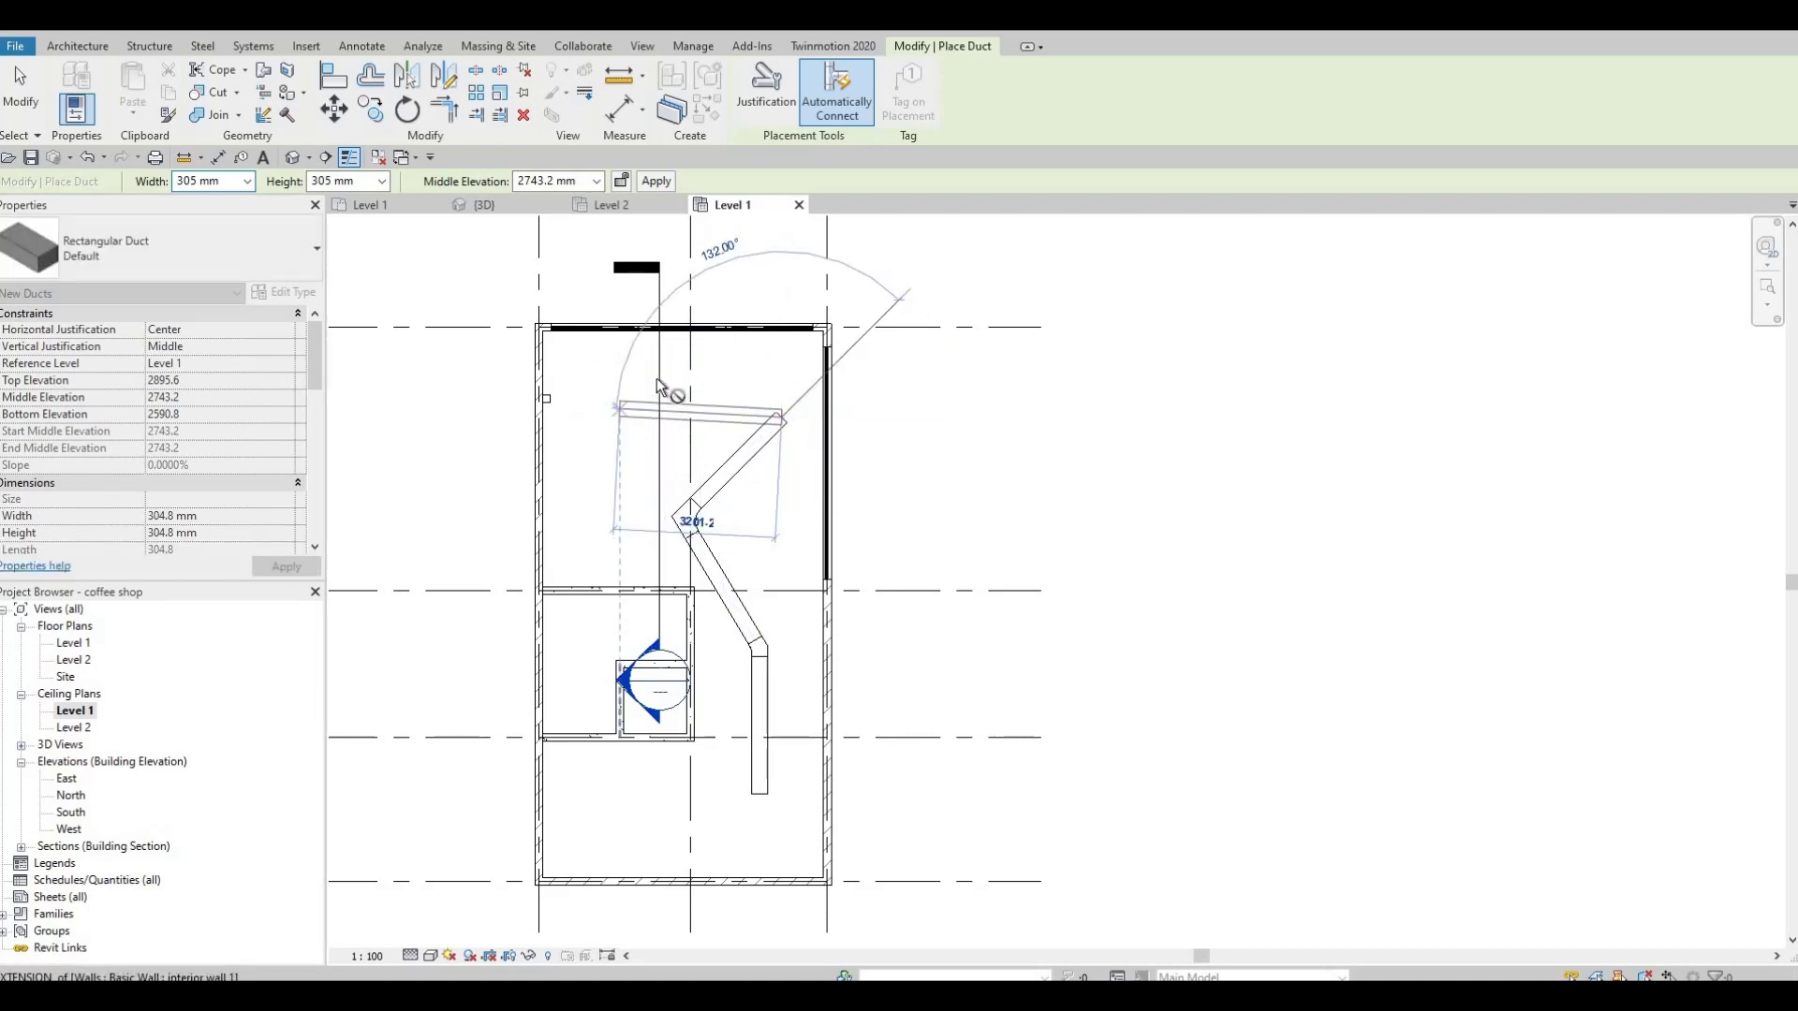
{"action": "left_click", "coordinate": [727, 364]}
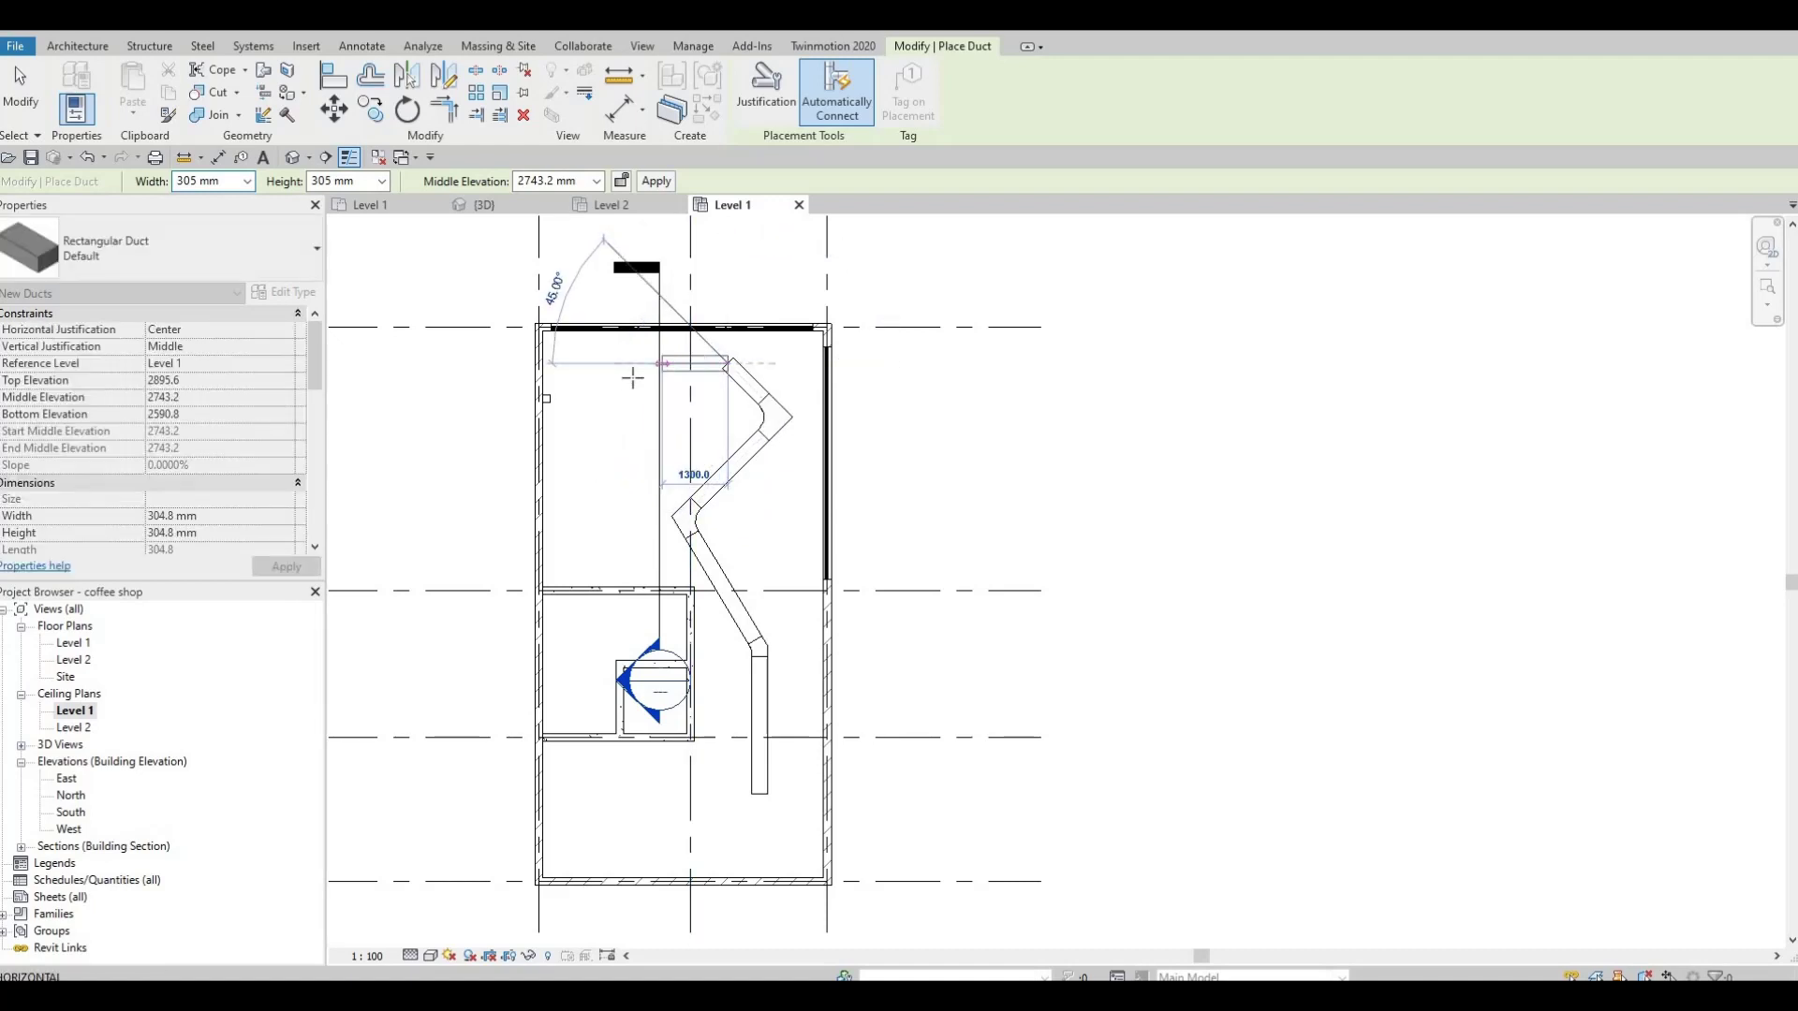
{"action": "left_click", "coordinate": [632, 371]}
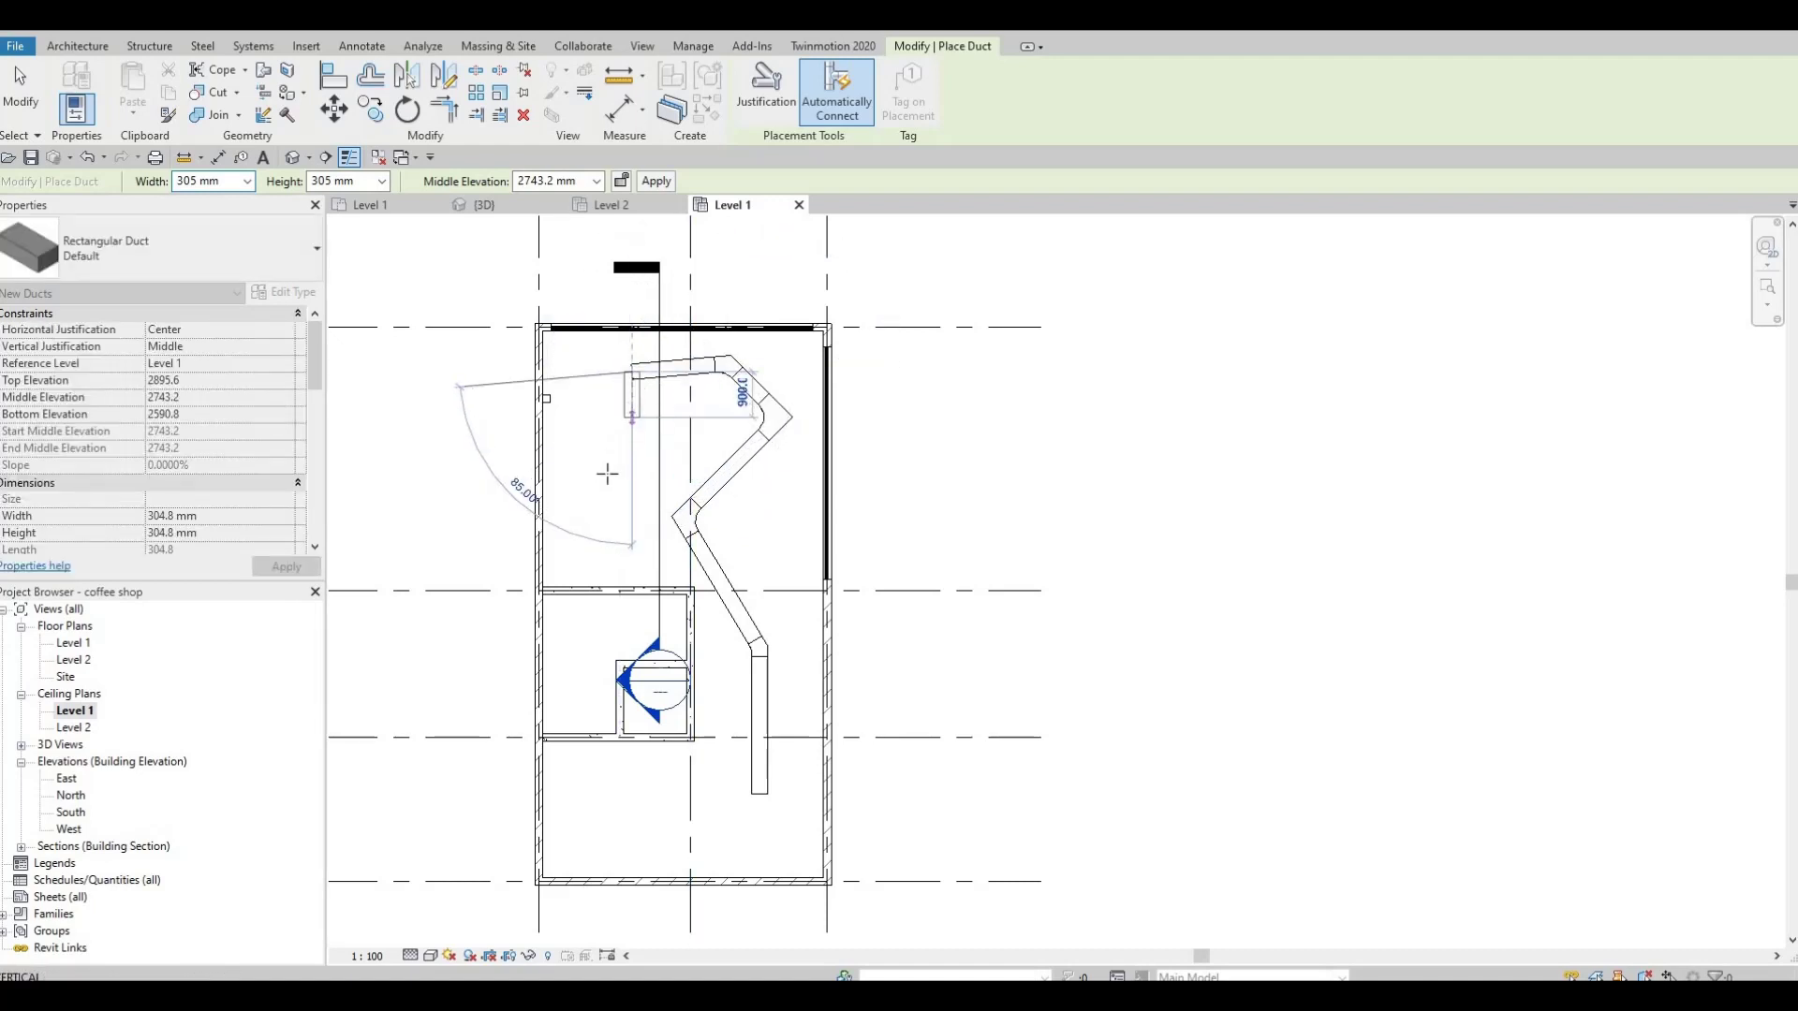
{"action": "left_click", "coordinate": [632, 415]}
{"action": "left_click", "coordinate": [604, 497]}
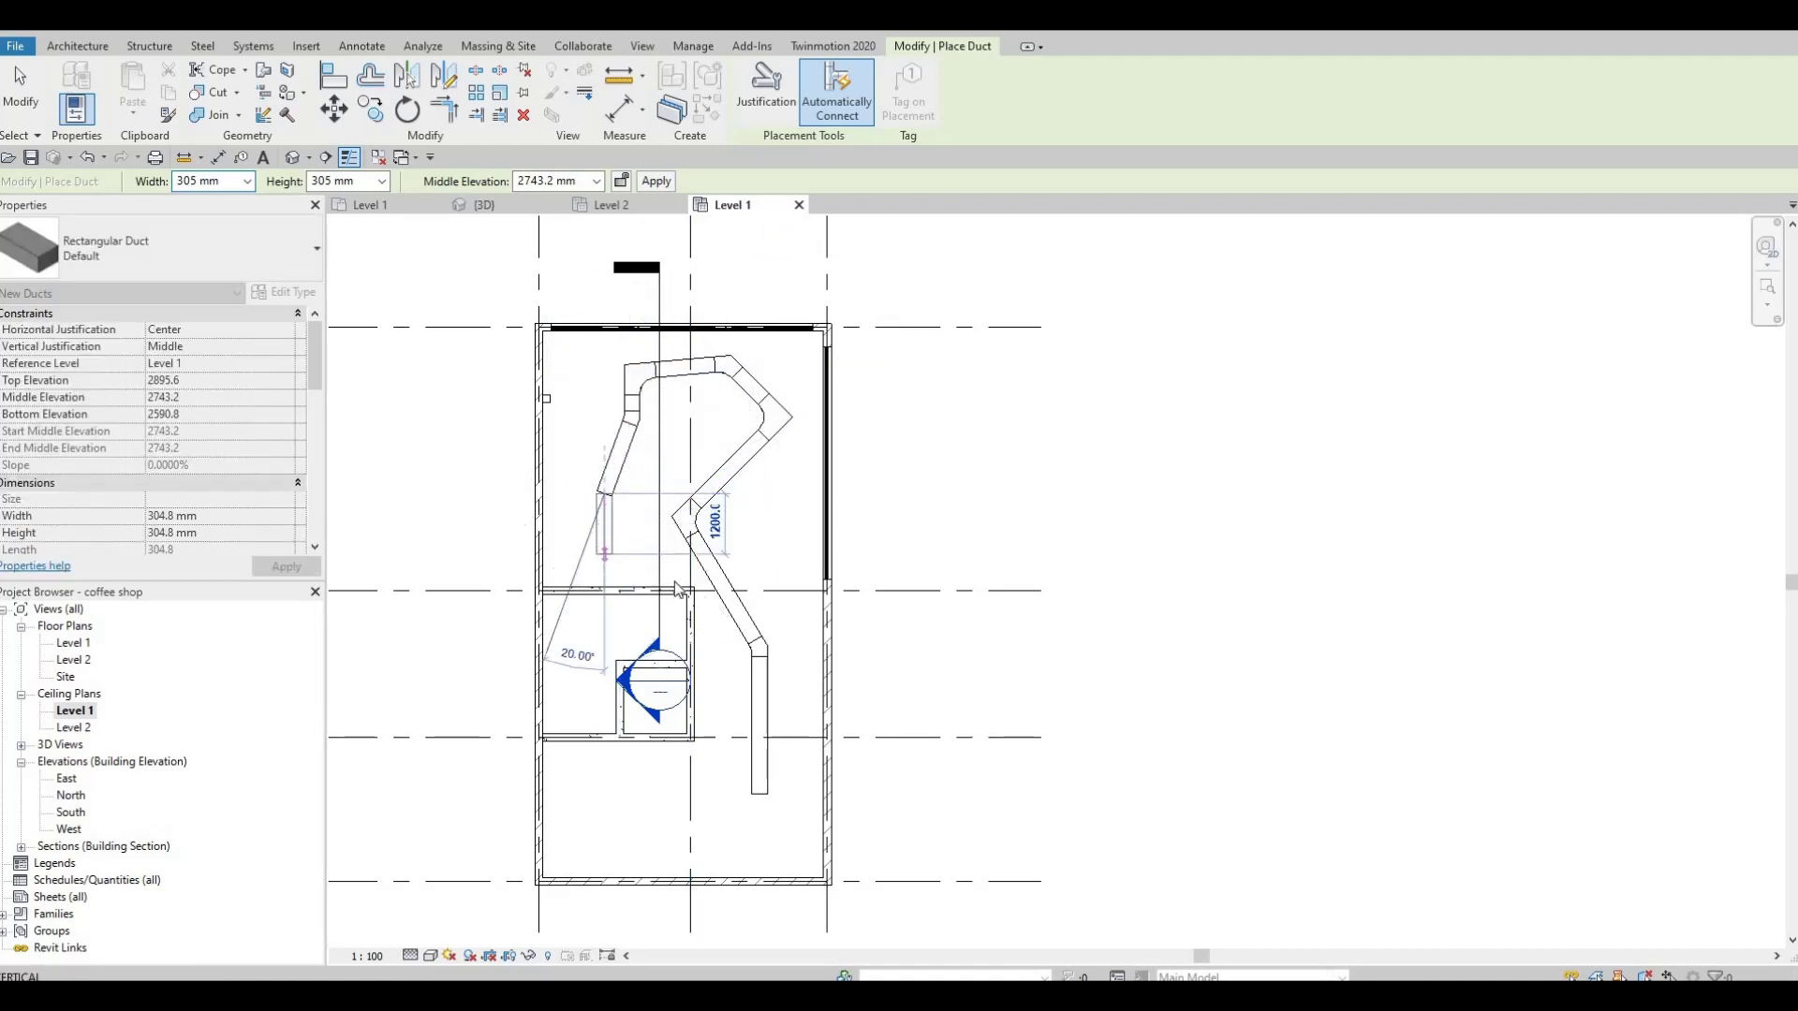
{"action": "key", "text": "Escape"}
{"action": "key", "text": "Escape"}
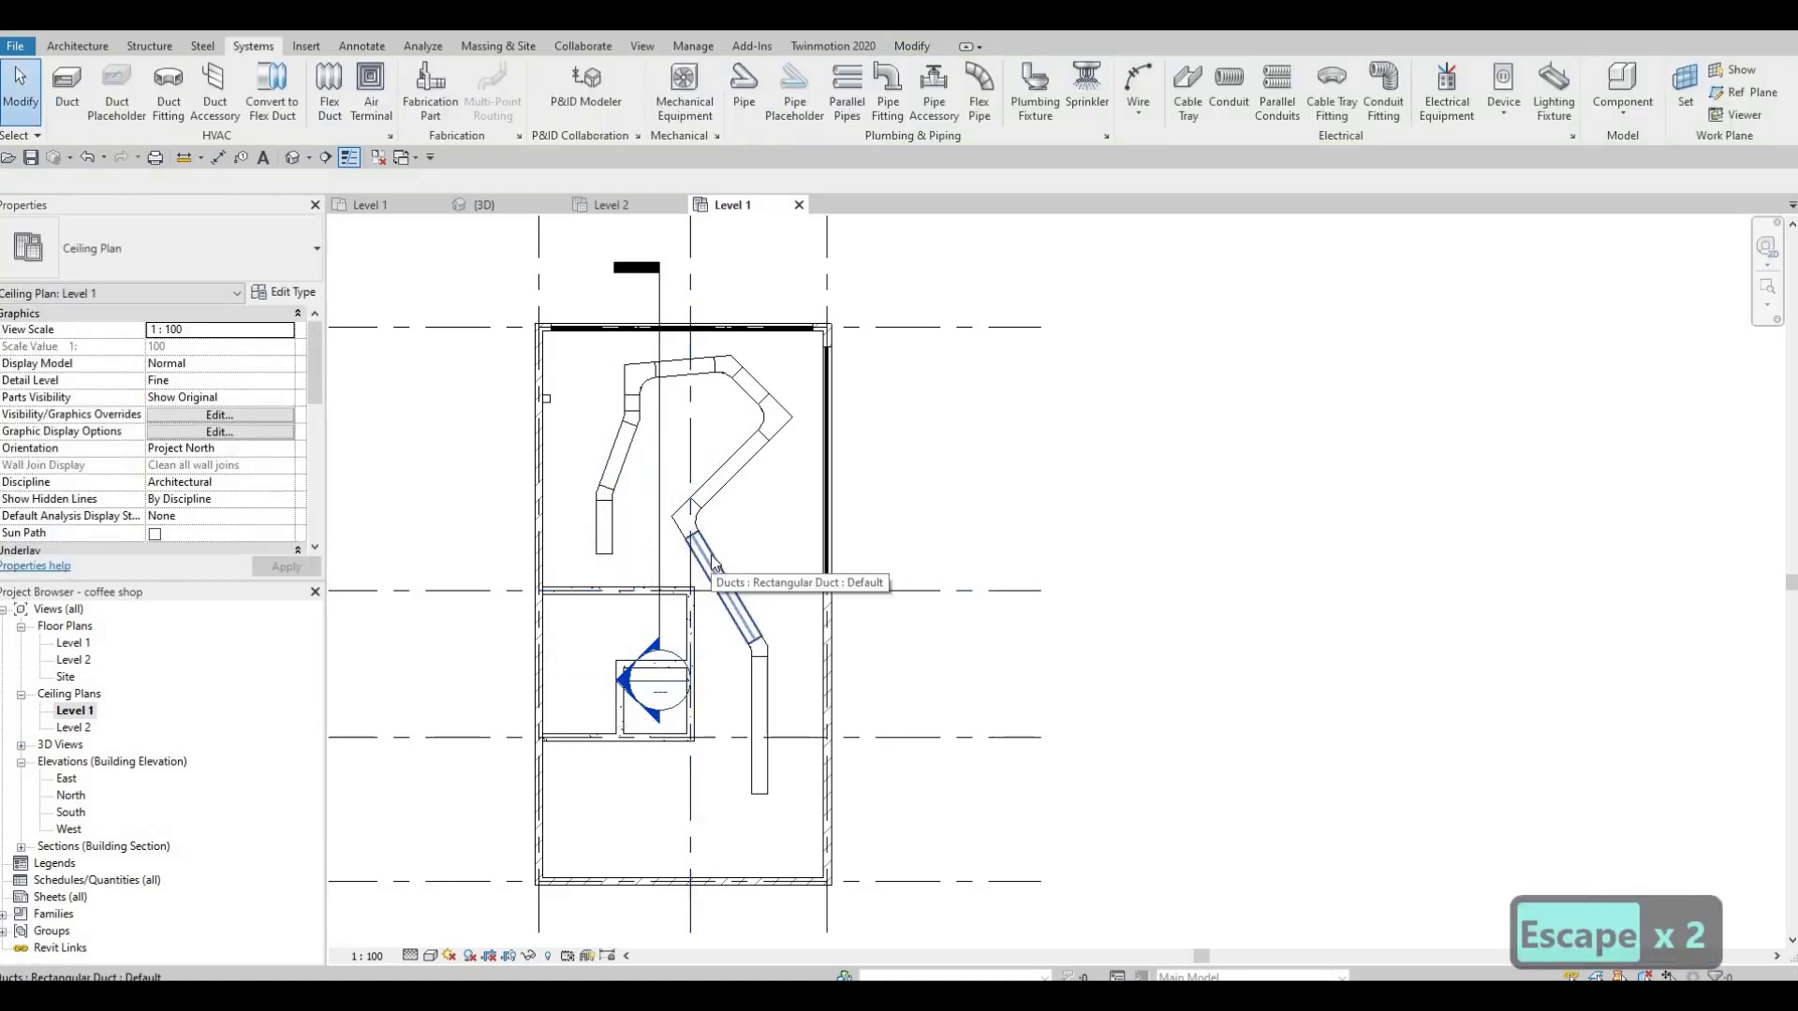
Delete the entire connected zigzag duct run, including its elbows
{"action": "key", "text": "Tab"}
{"action": "left_click", "coordinate": [711, 554]}
{"action": "key", "text": "Delete"}
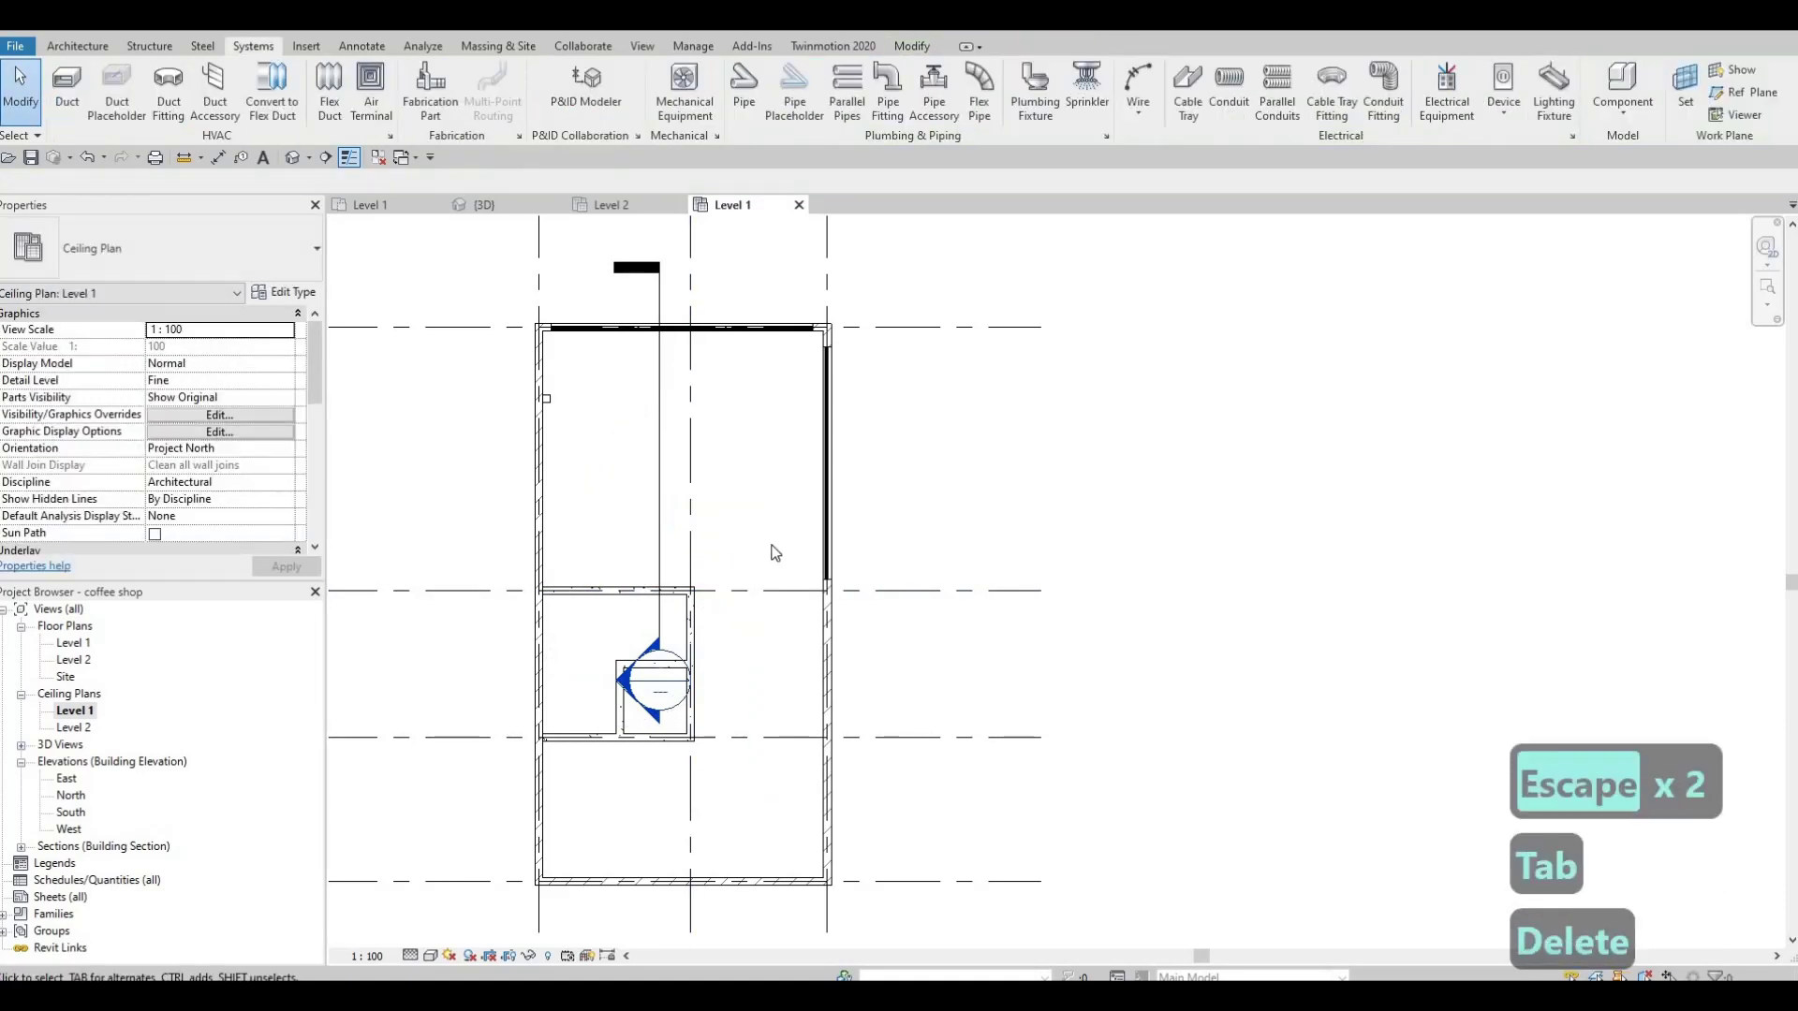
Start placing mechanical equipment and browse the Canada library to the Mechanical > MEP > Air-Side Components folder for a family to load
{"action": "middle_click_drag", "start_coordinate": [775, 552], "coordinate": [764, 618]}
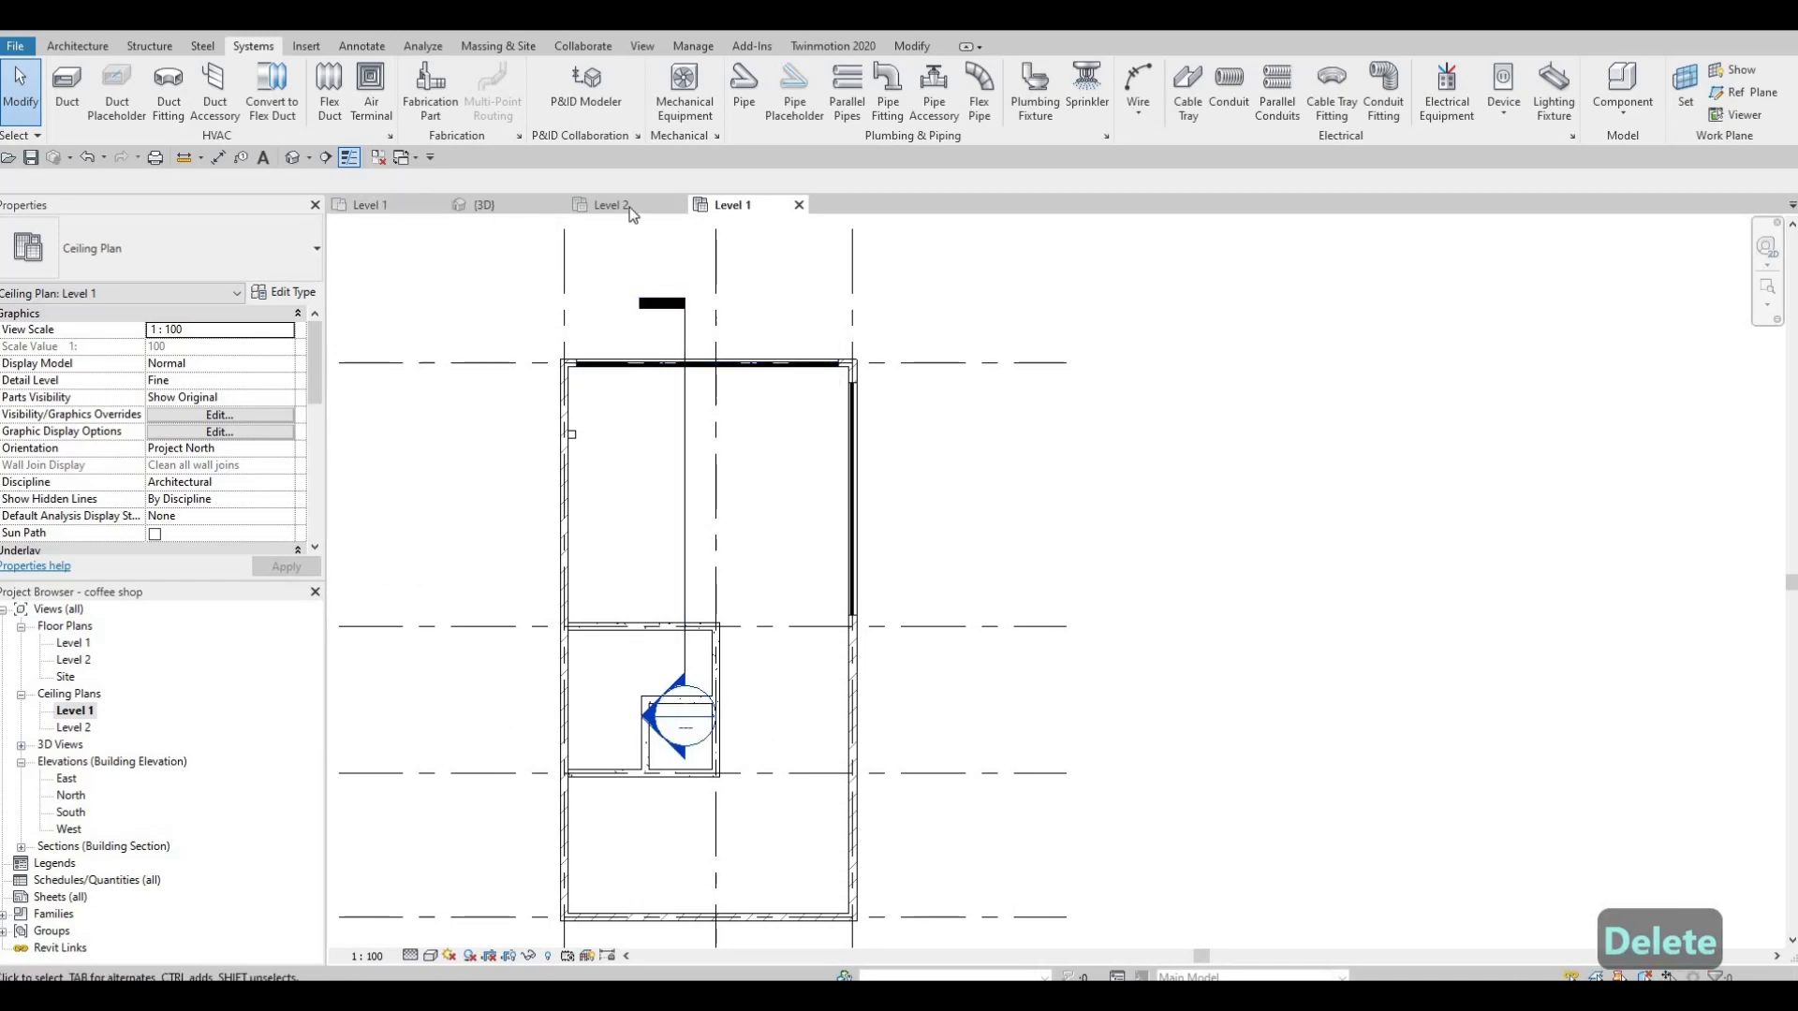
{"action": "left_click", "coordinate": [684, 108]}
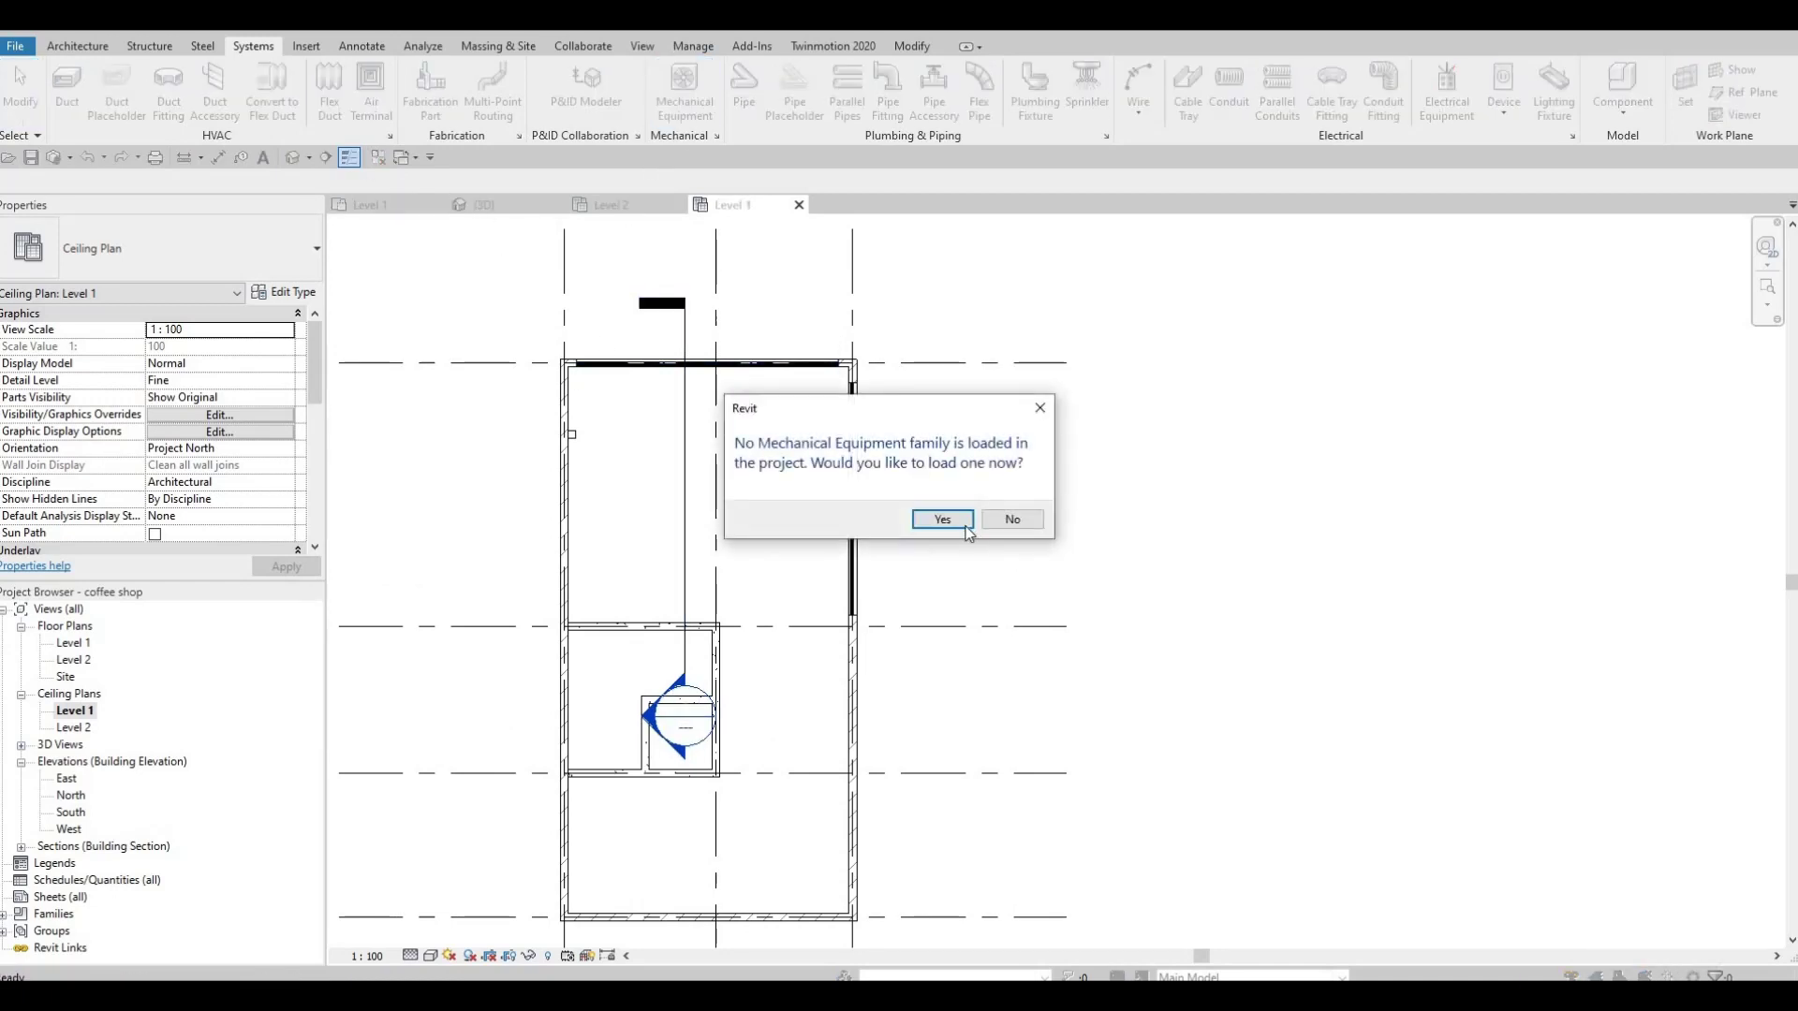
{"action": "key", "text": "Return"}
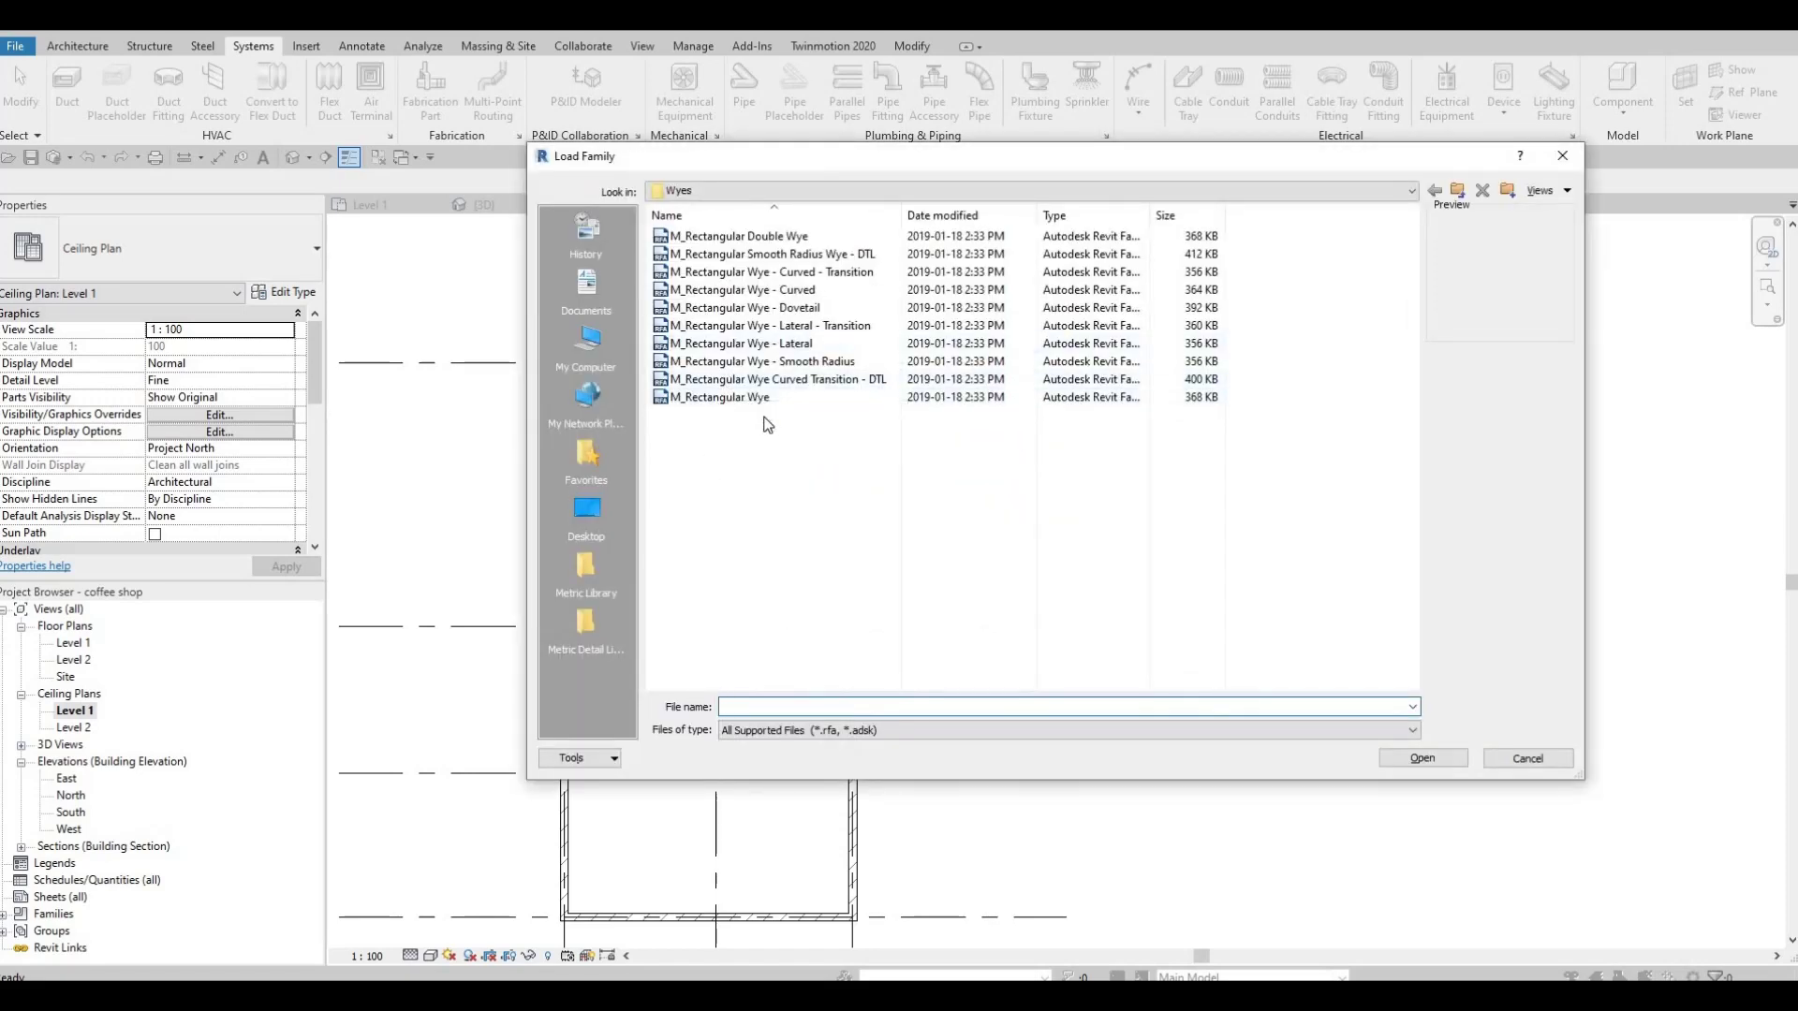
{"action": "left_click", "coordinate": [864, 191]}
{"action": "scroll", "coordinate": [831, 294], "scroll_direction": "up", "scroll_amount": 2}
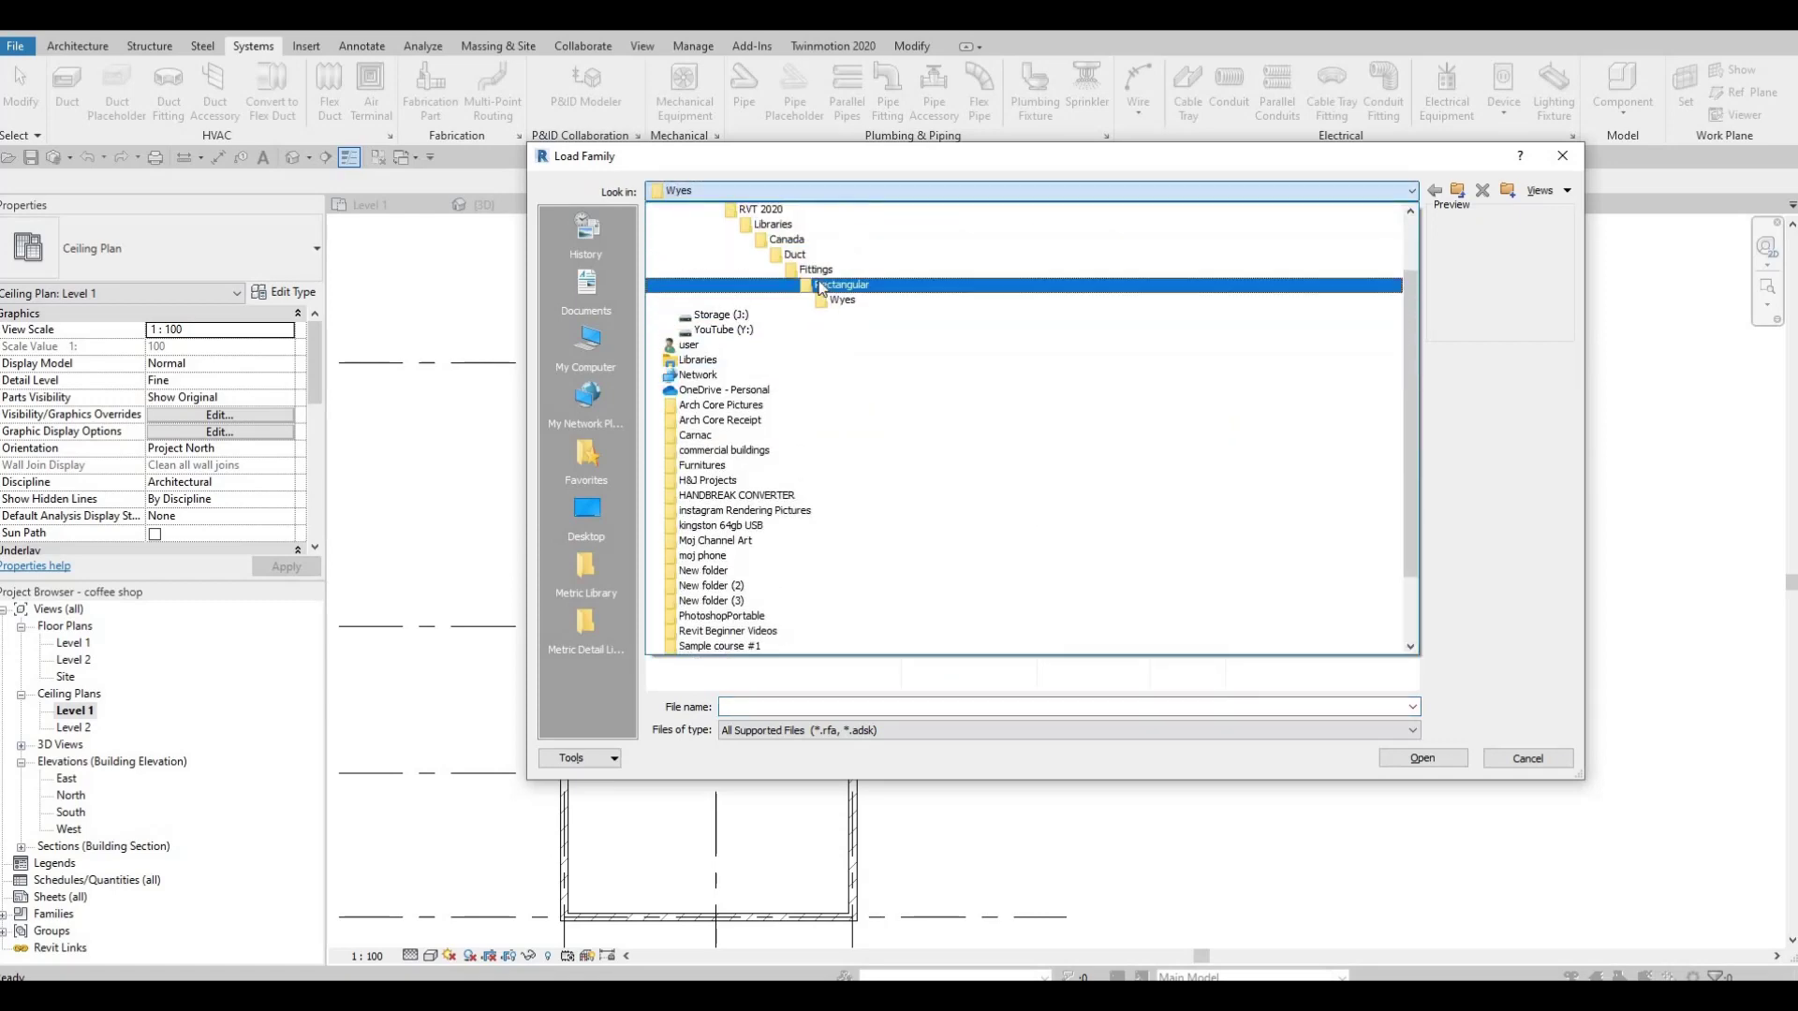
{"action": "left_click", "coordinate": [787, 239]}
{"action": "scroll", "coordinate": [759, 481], "scroll_direction": "down", "scroll_amount": 2}
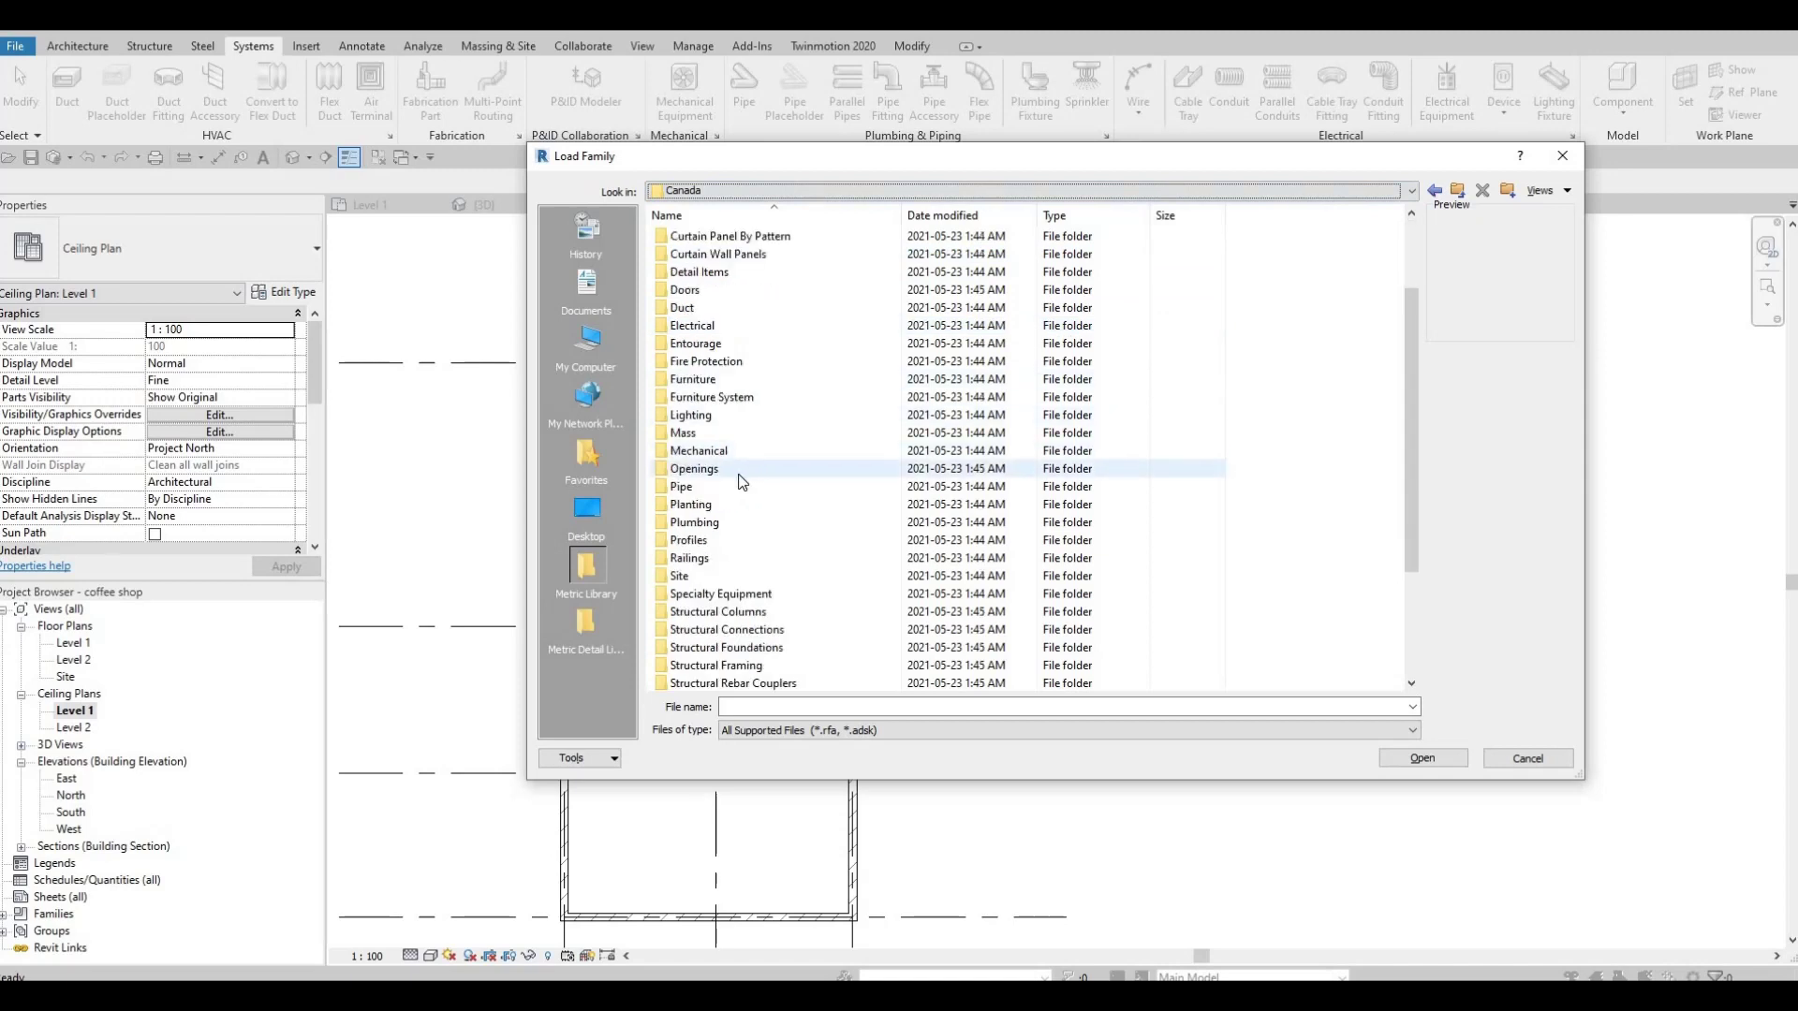
{"action": "double_click", "coordinate": [717, 451]}
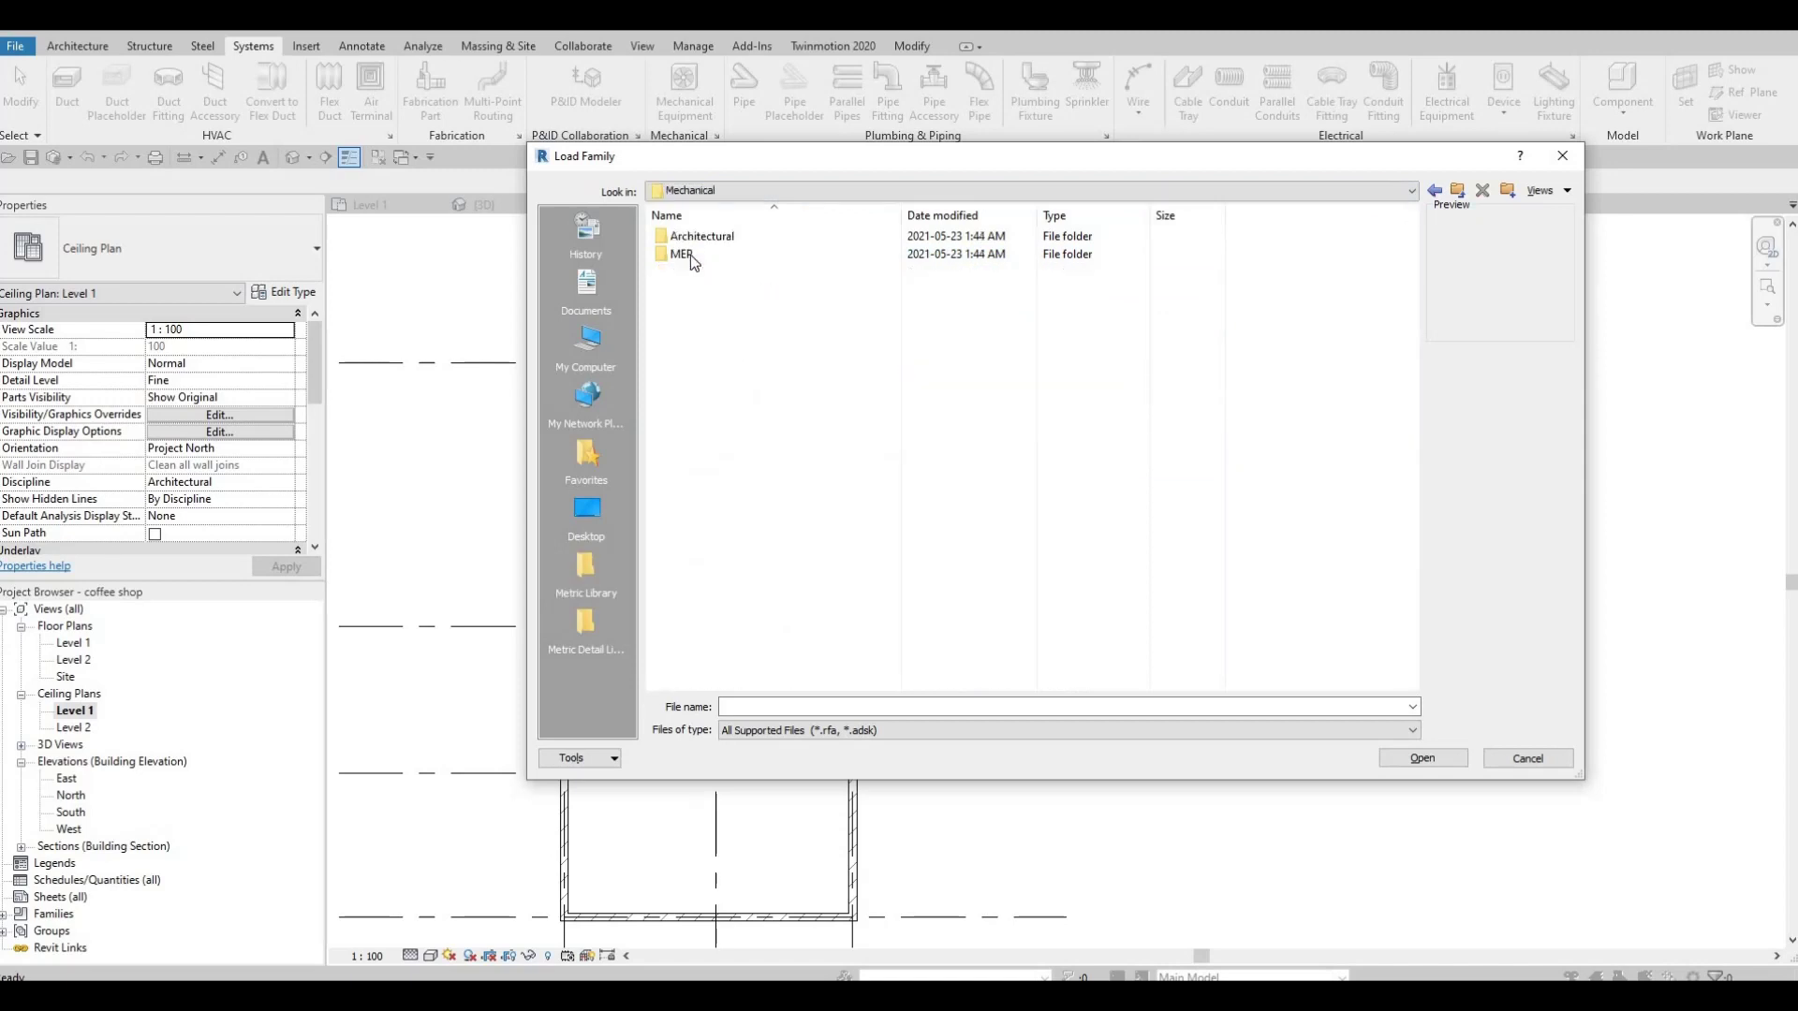
{"action": "double_click", "coordinate": [689, 255]}
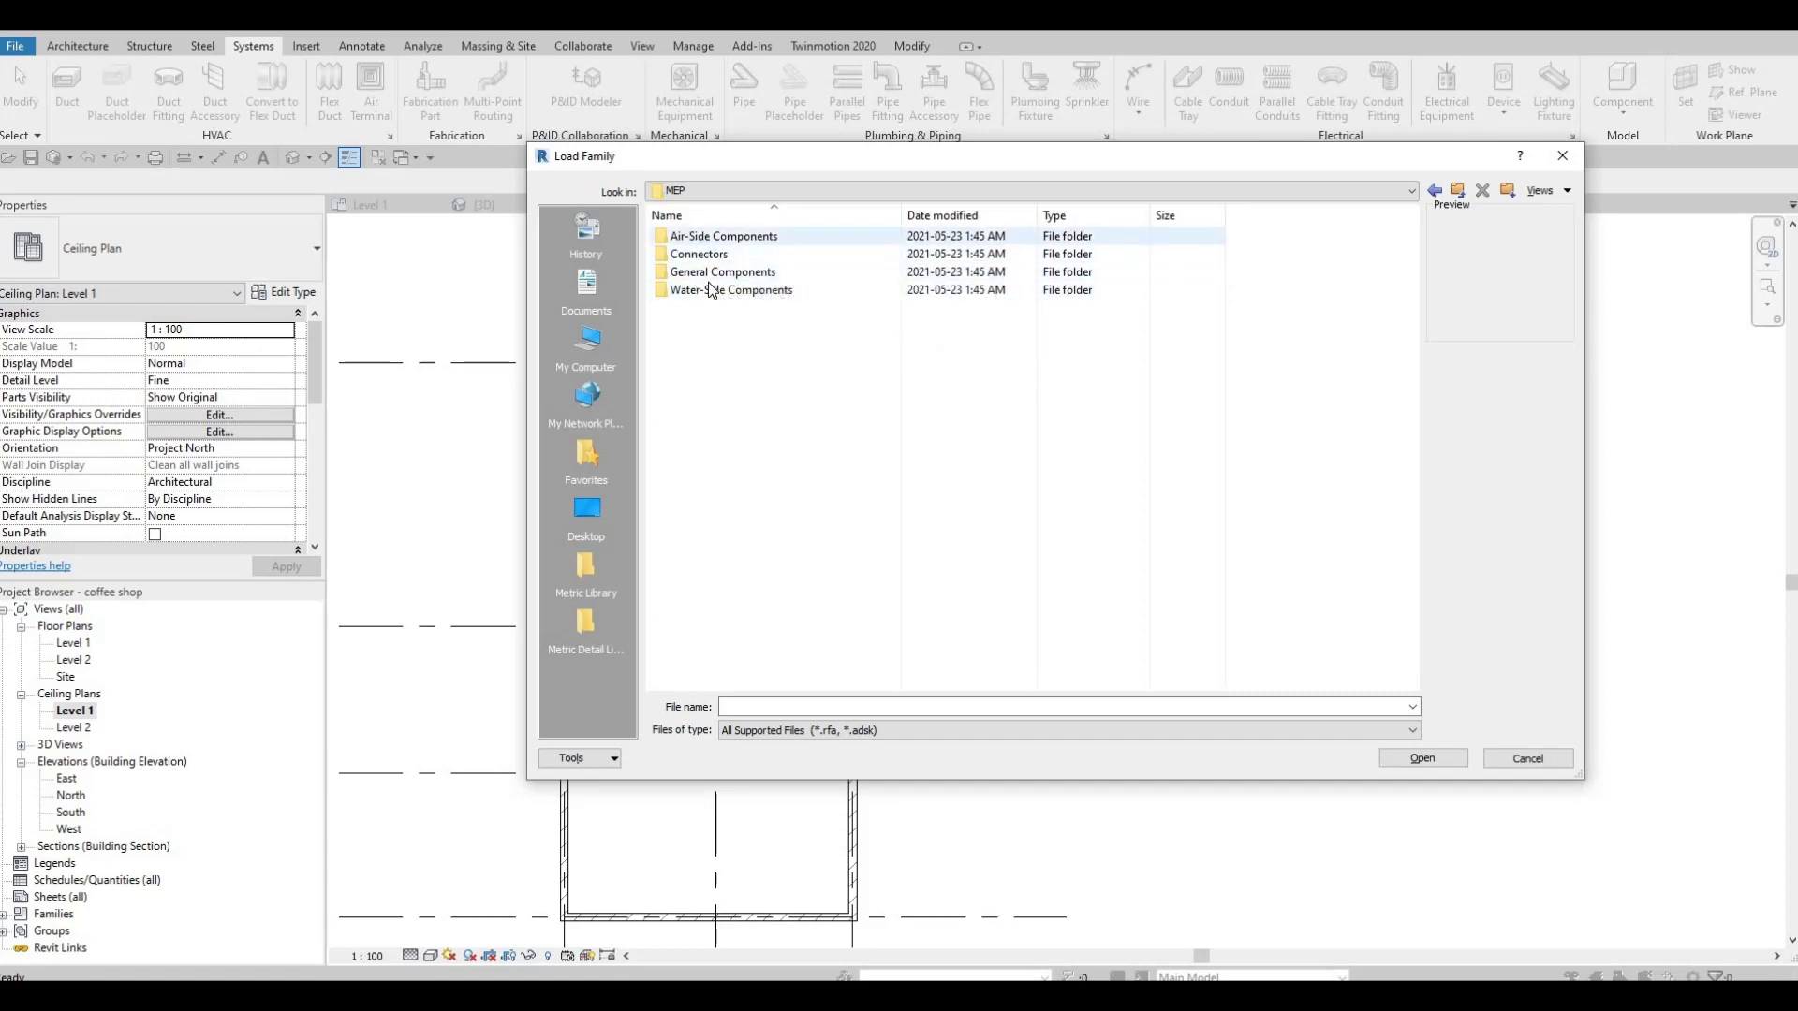
{"action": "double_click", "coordinate": [721, 237]}
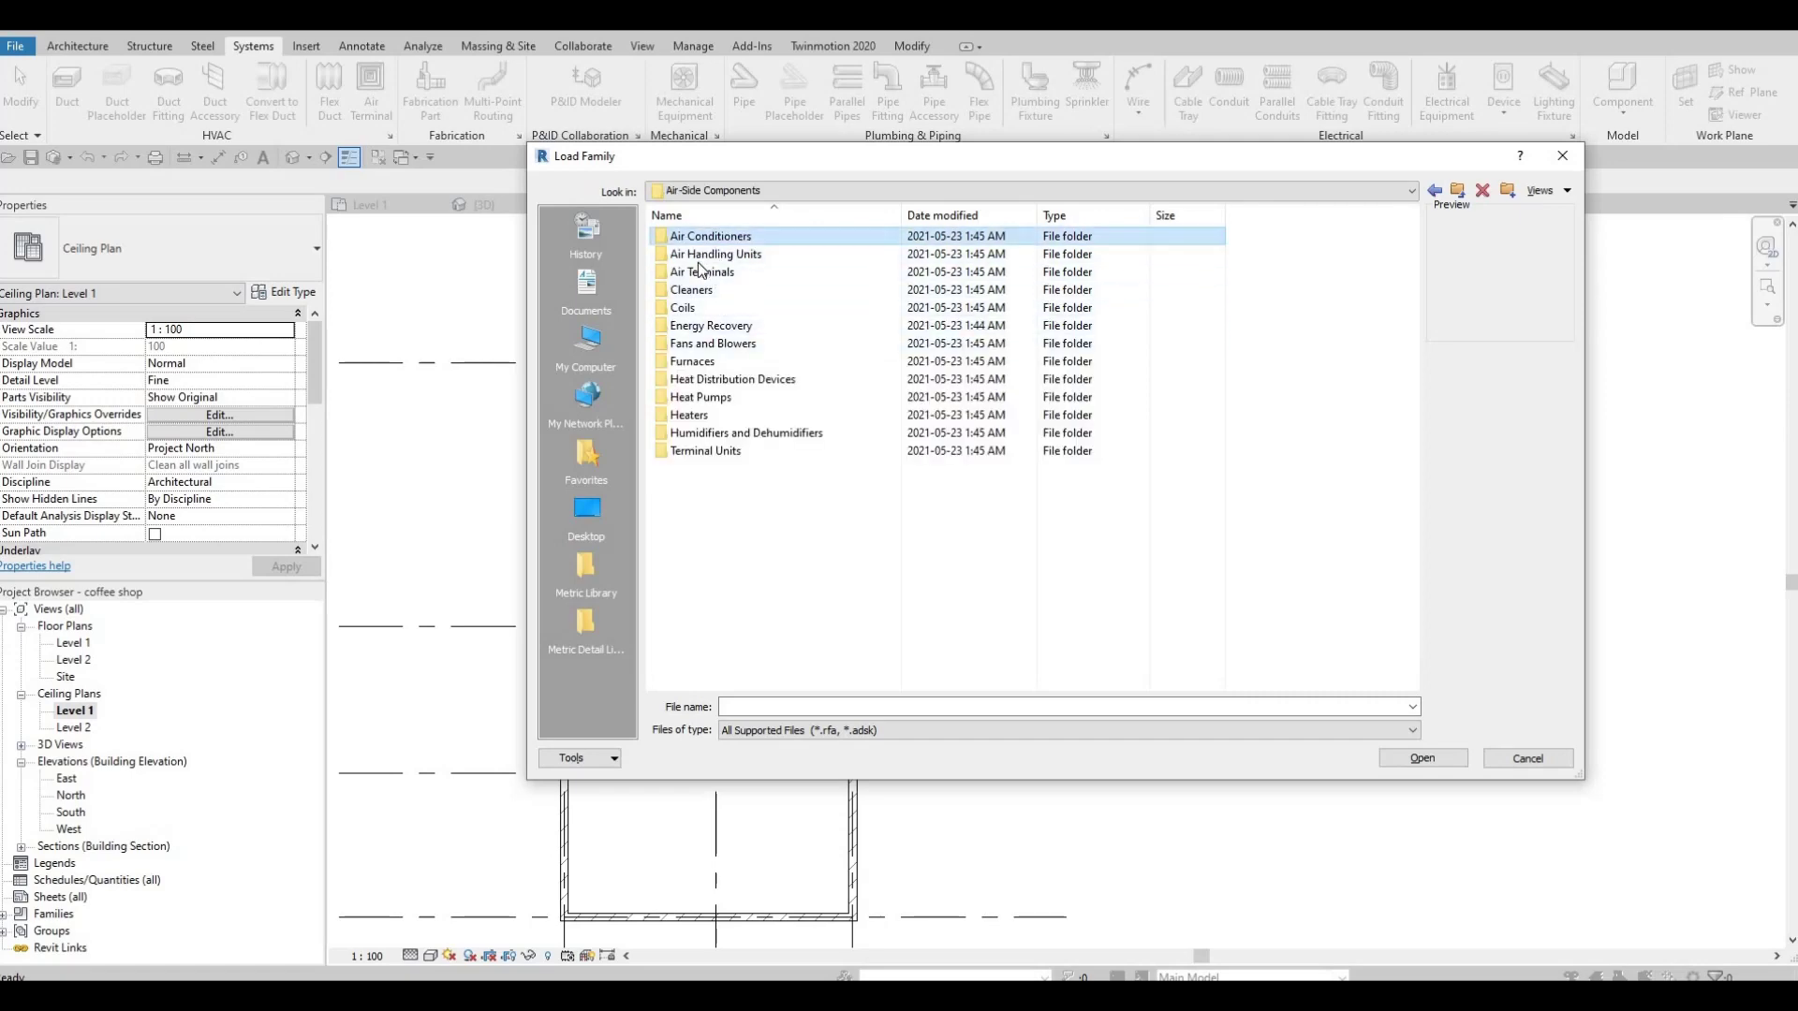
Examine the families in the Air Handling Units and Air Conditioners folders
{"action": "left_click", "coordinate": [716, 254]}
{"action": "double_click", "coordinate": [710, 254]}
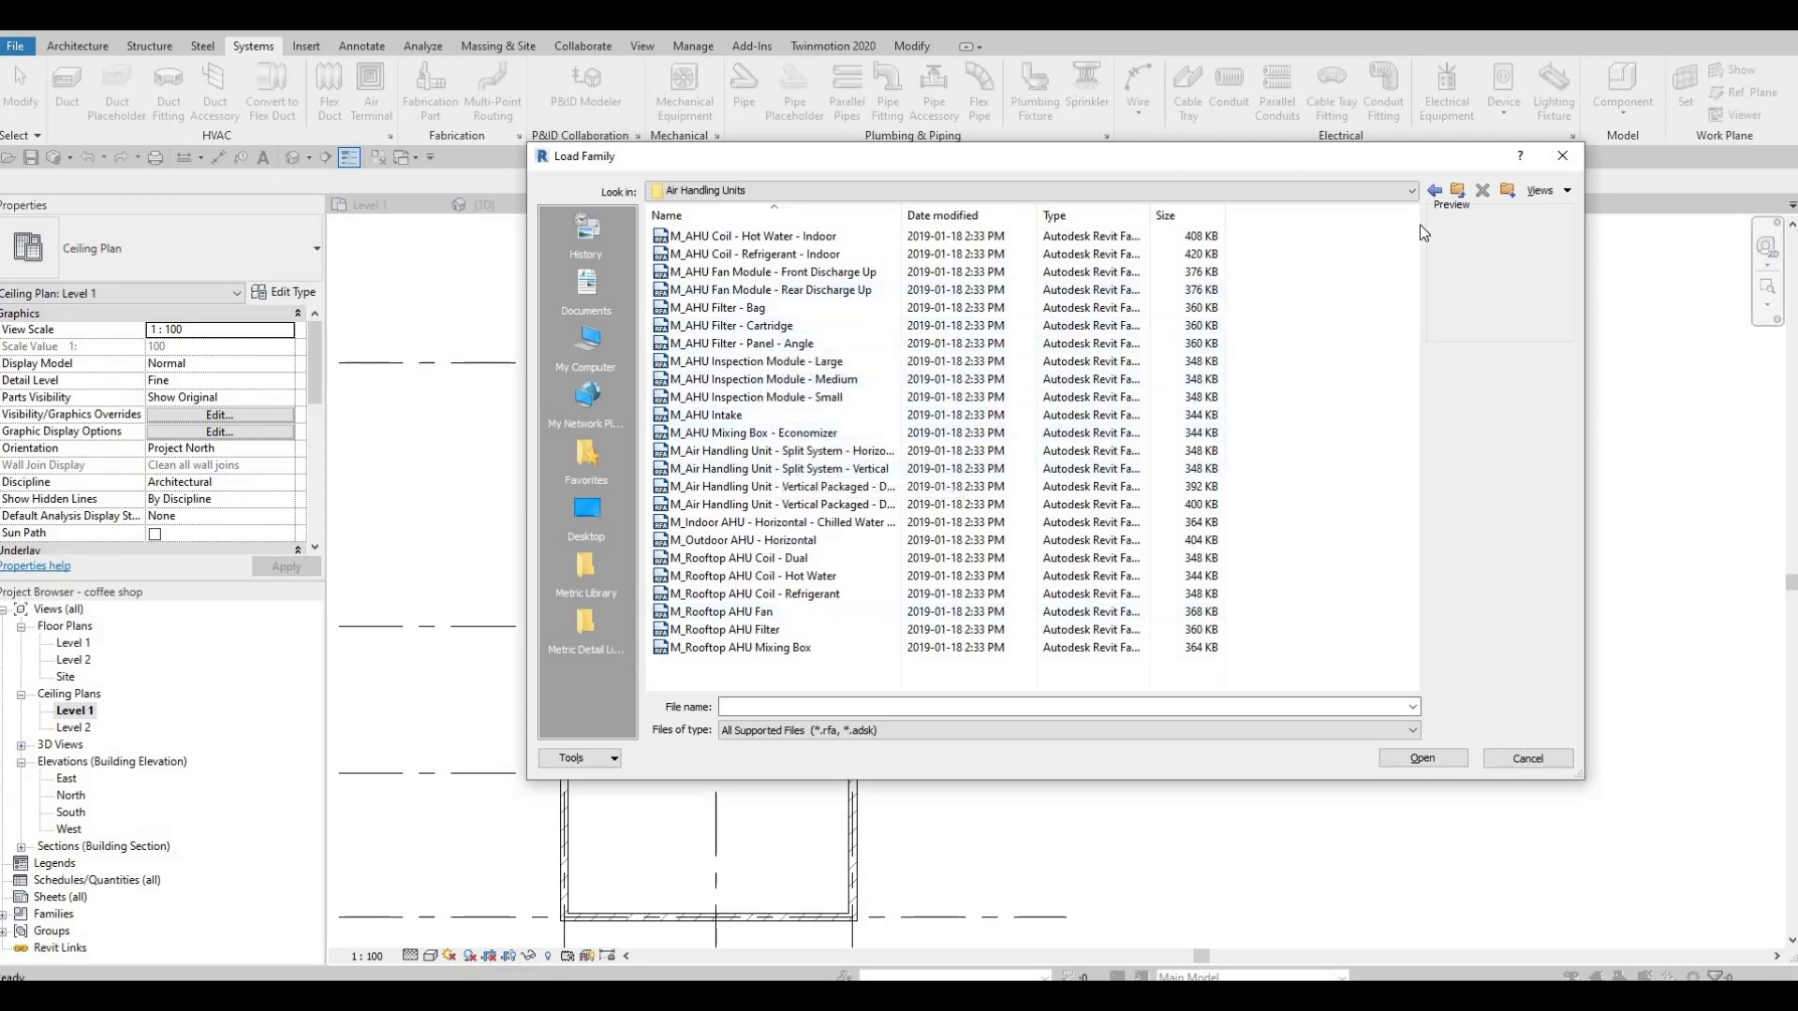
{"action": "key", "text": "BackSpace"}
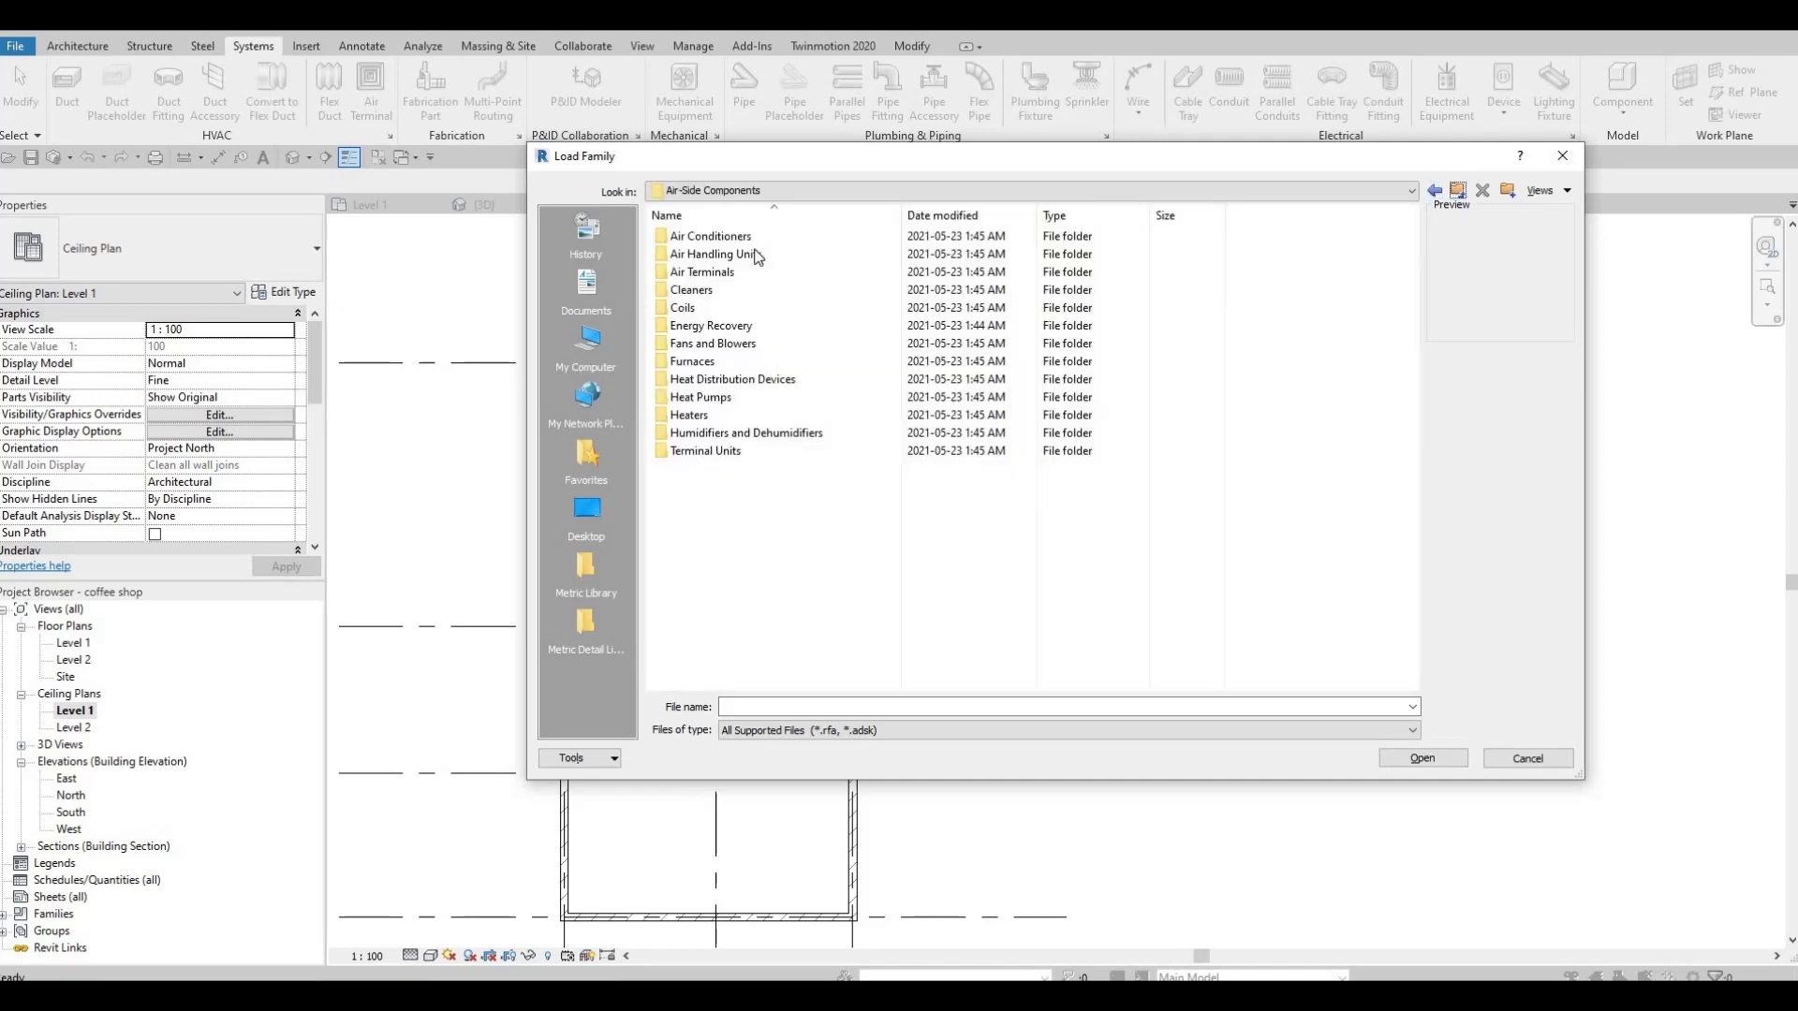
{"action": "double_click", "coordinate": [710, 236]}
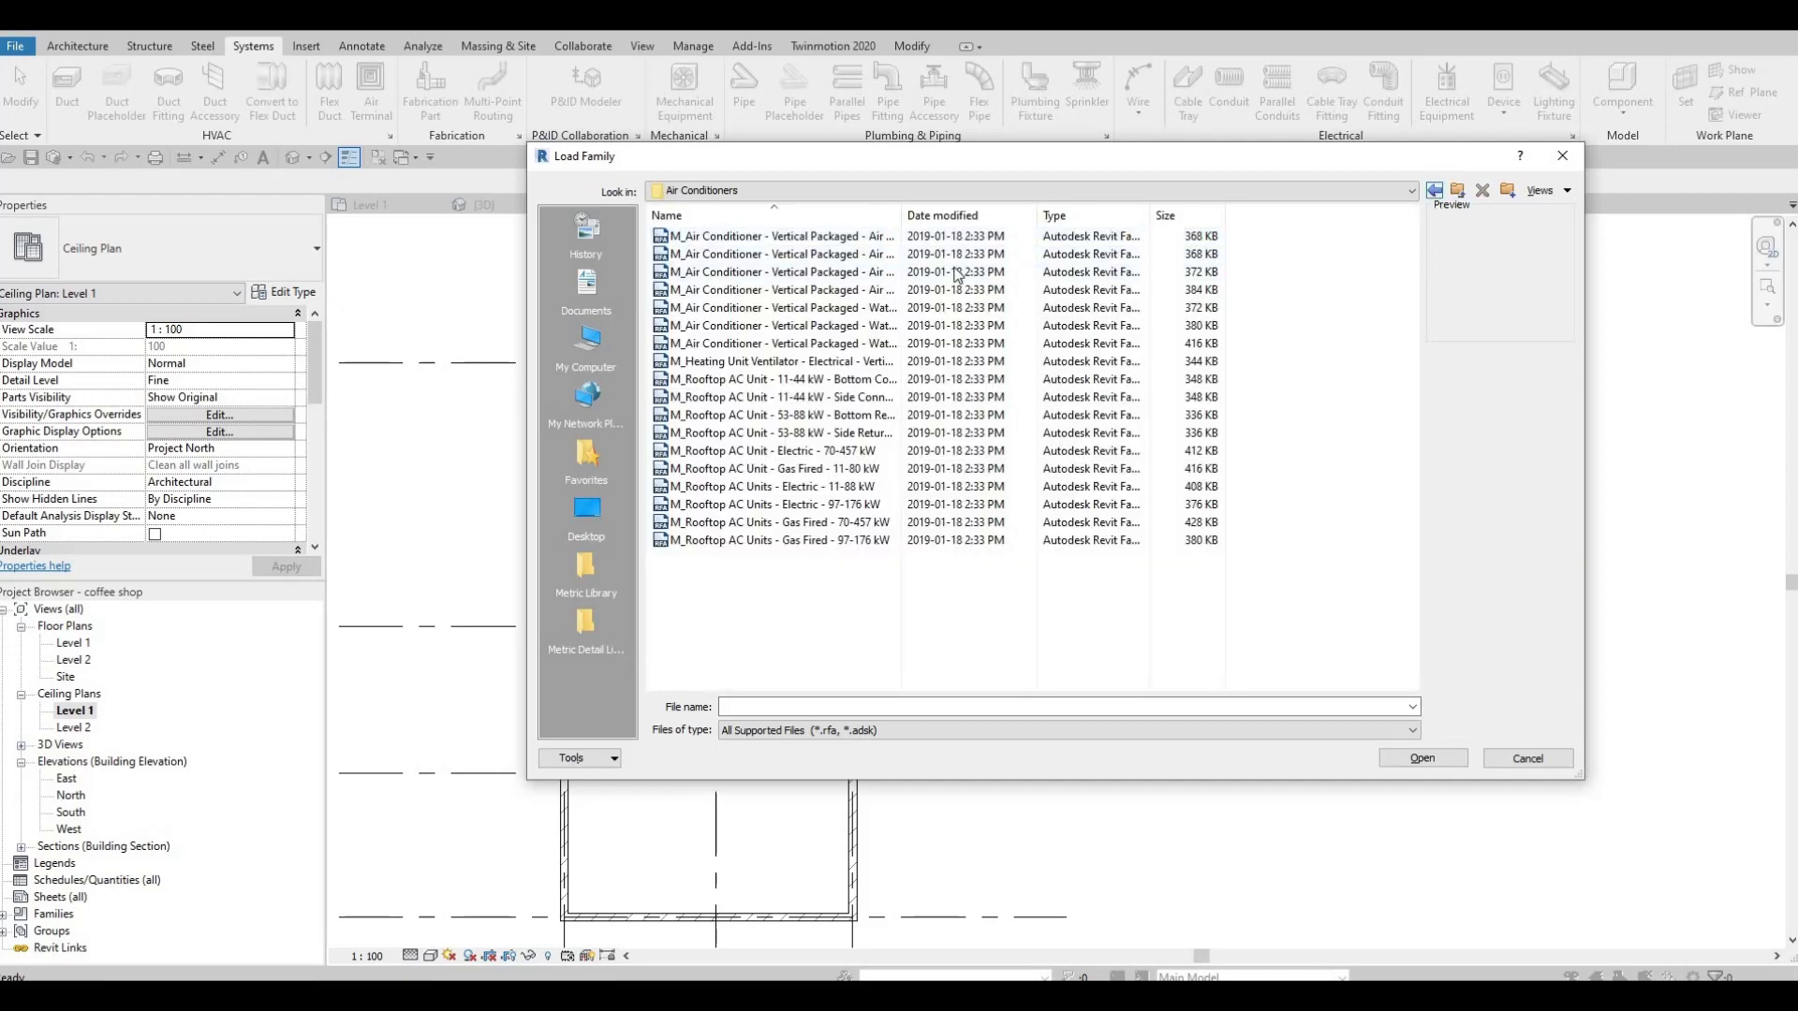
{"action": "key", "text": "BackSpace"}
{"action": "key", "text": "Down"}
{"action": "key", "text": "Return"}
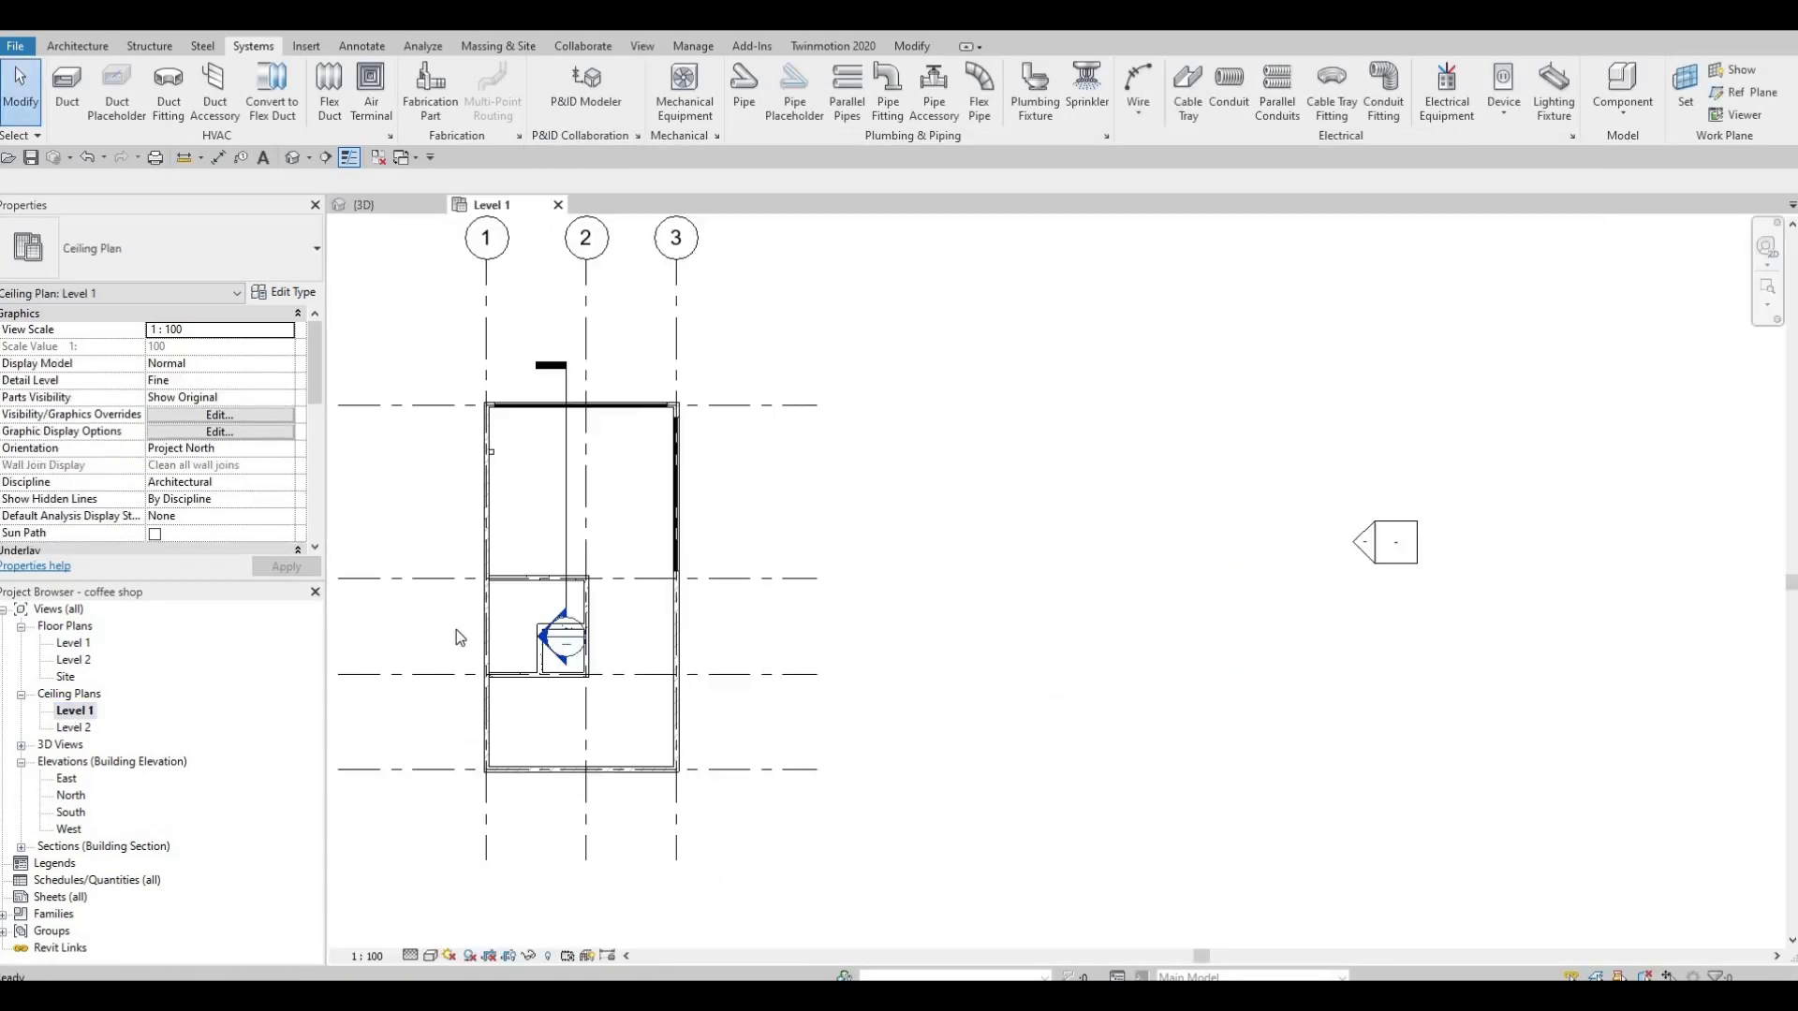
Start placing an air terminal, agree to load a family, and open the Canada library's Mechanical folder
{"action": "middle_click_drag", "start_coordinate": [491, 535], "coordinate": [589, 522]}
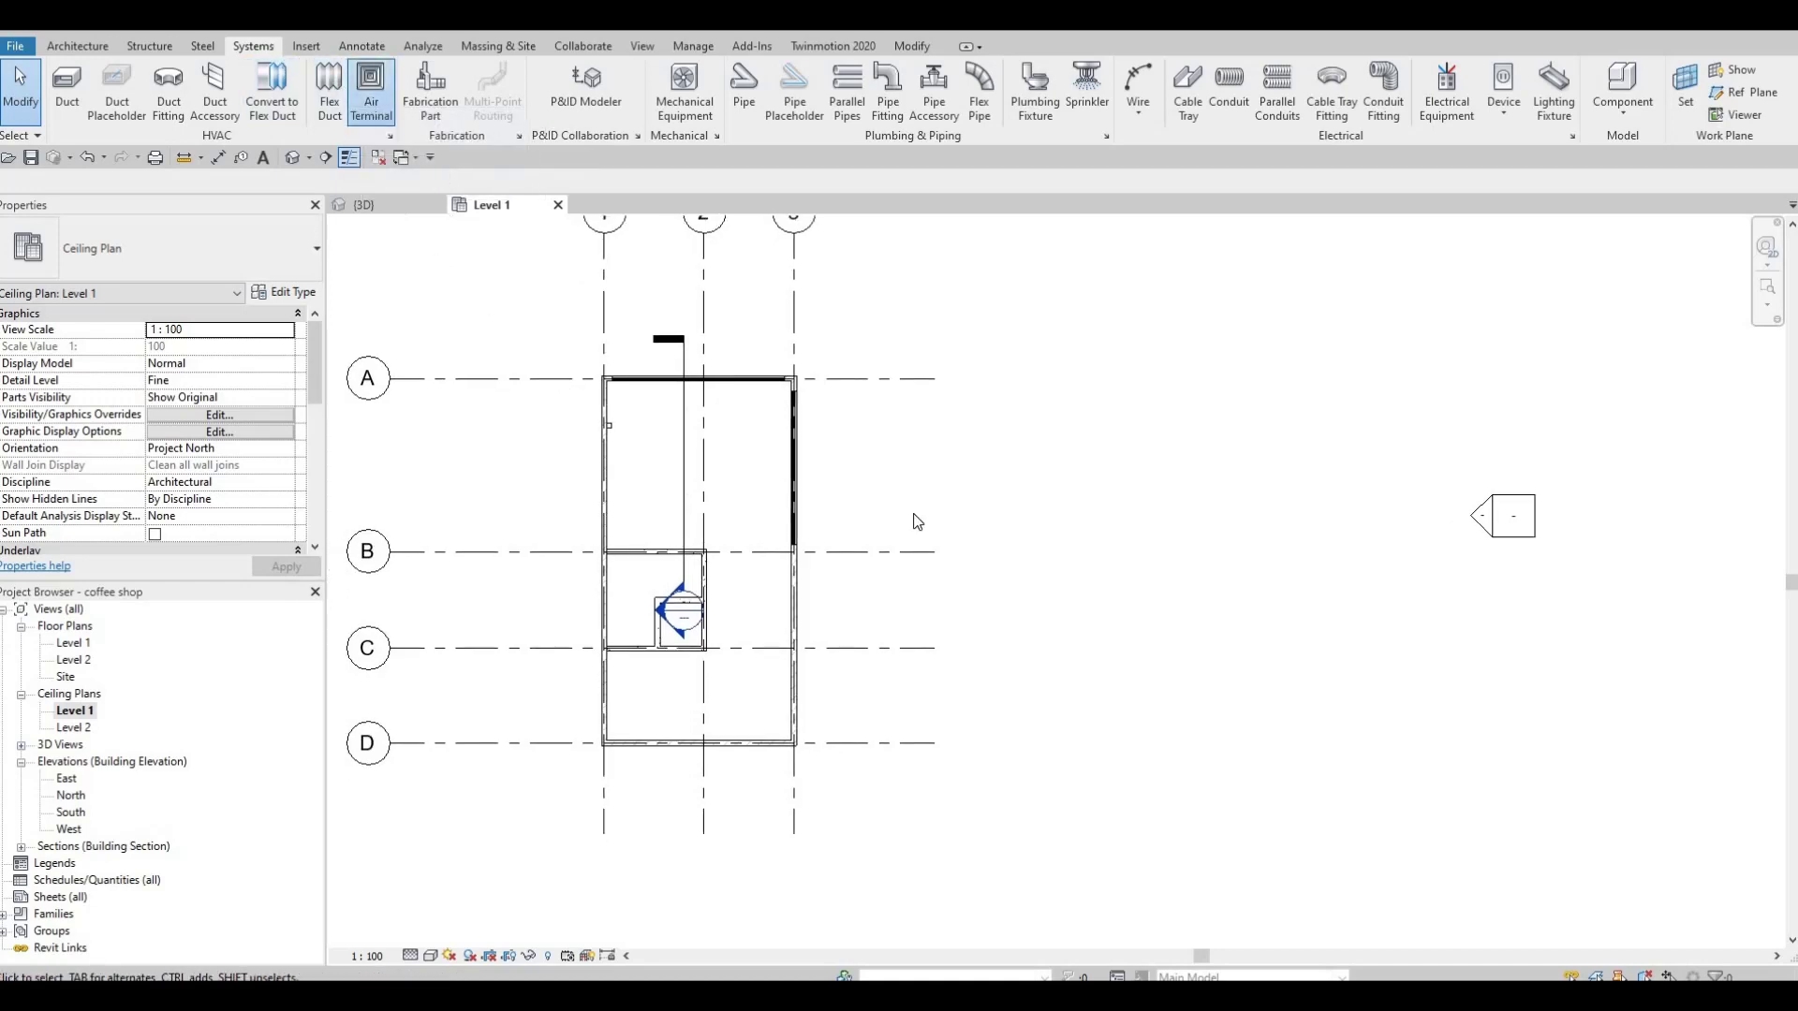
{"action": "key", "text": "a"}
{"action": "key", "text": "t"}
{"action": "left_click", "coordinate": [942, 519]}
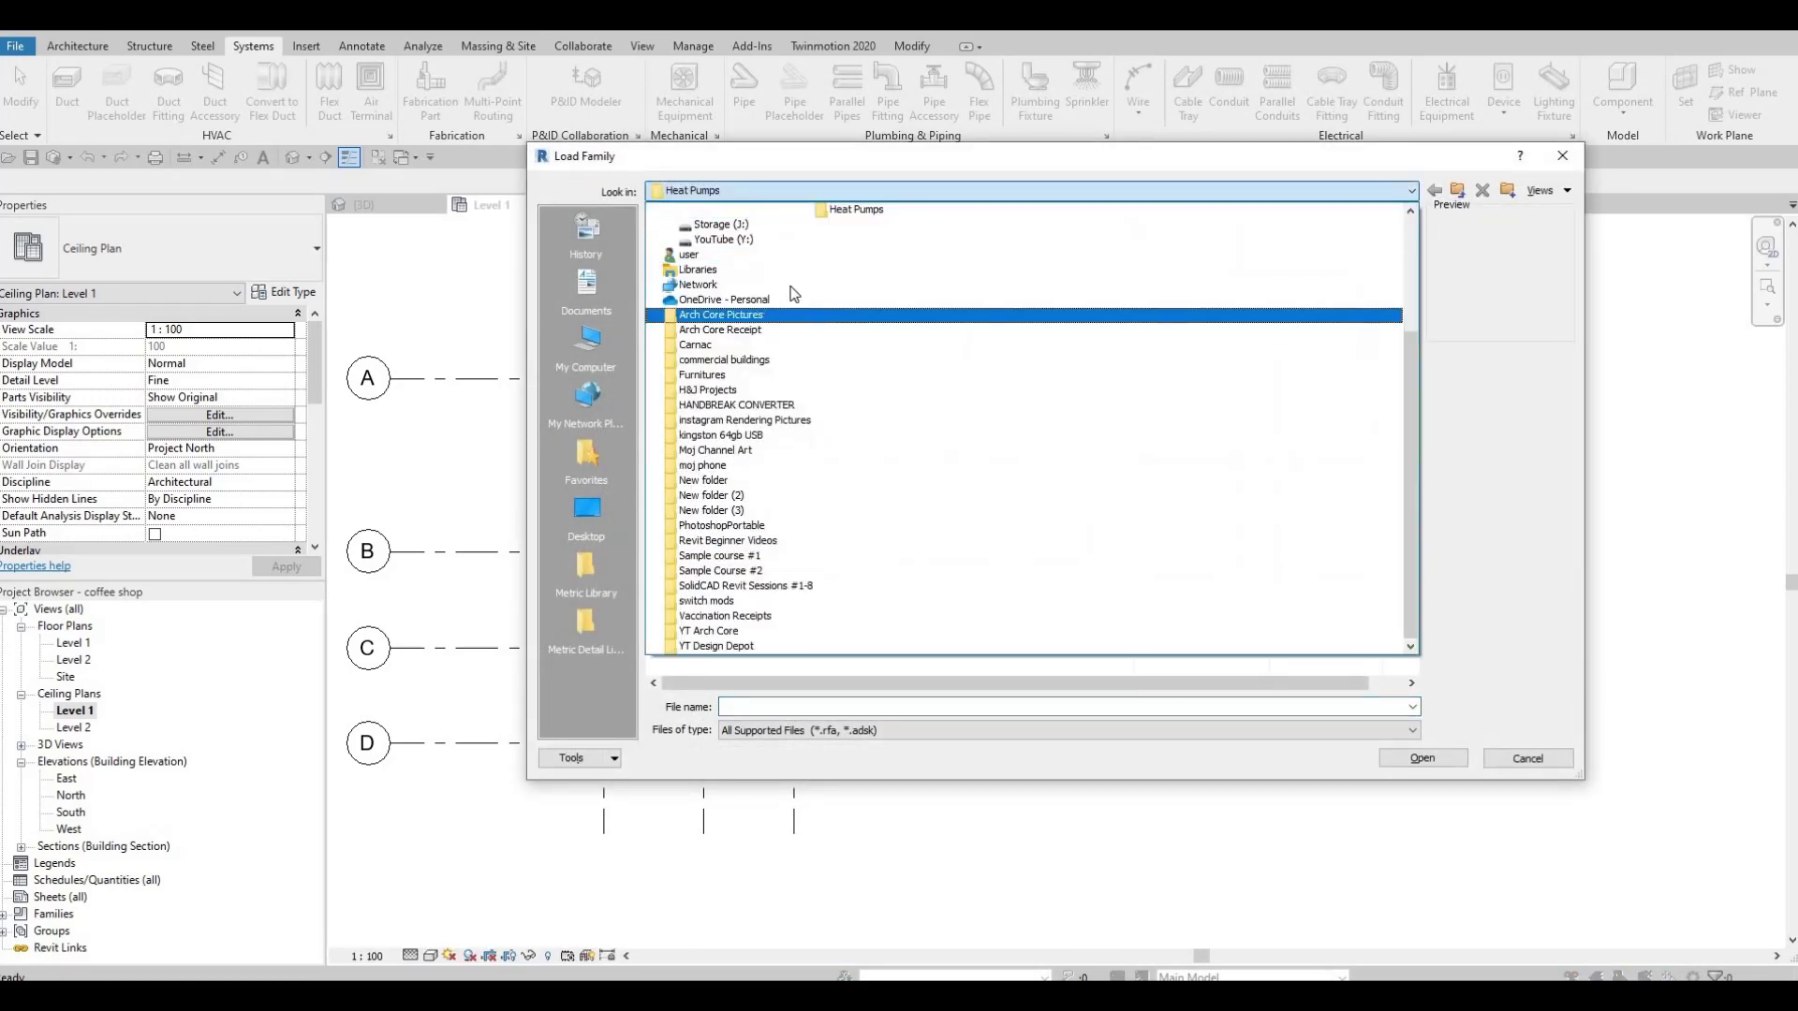
{"action": "scroll", "coordinate": [790, 292], "scroll_direction": "up", "scroll_amount": 2}
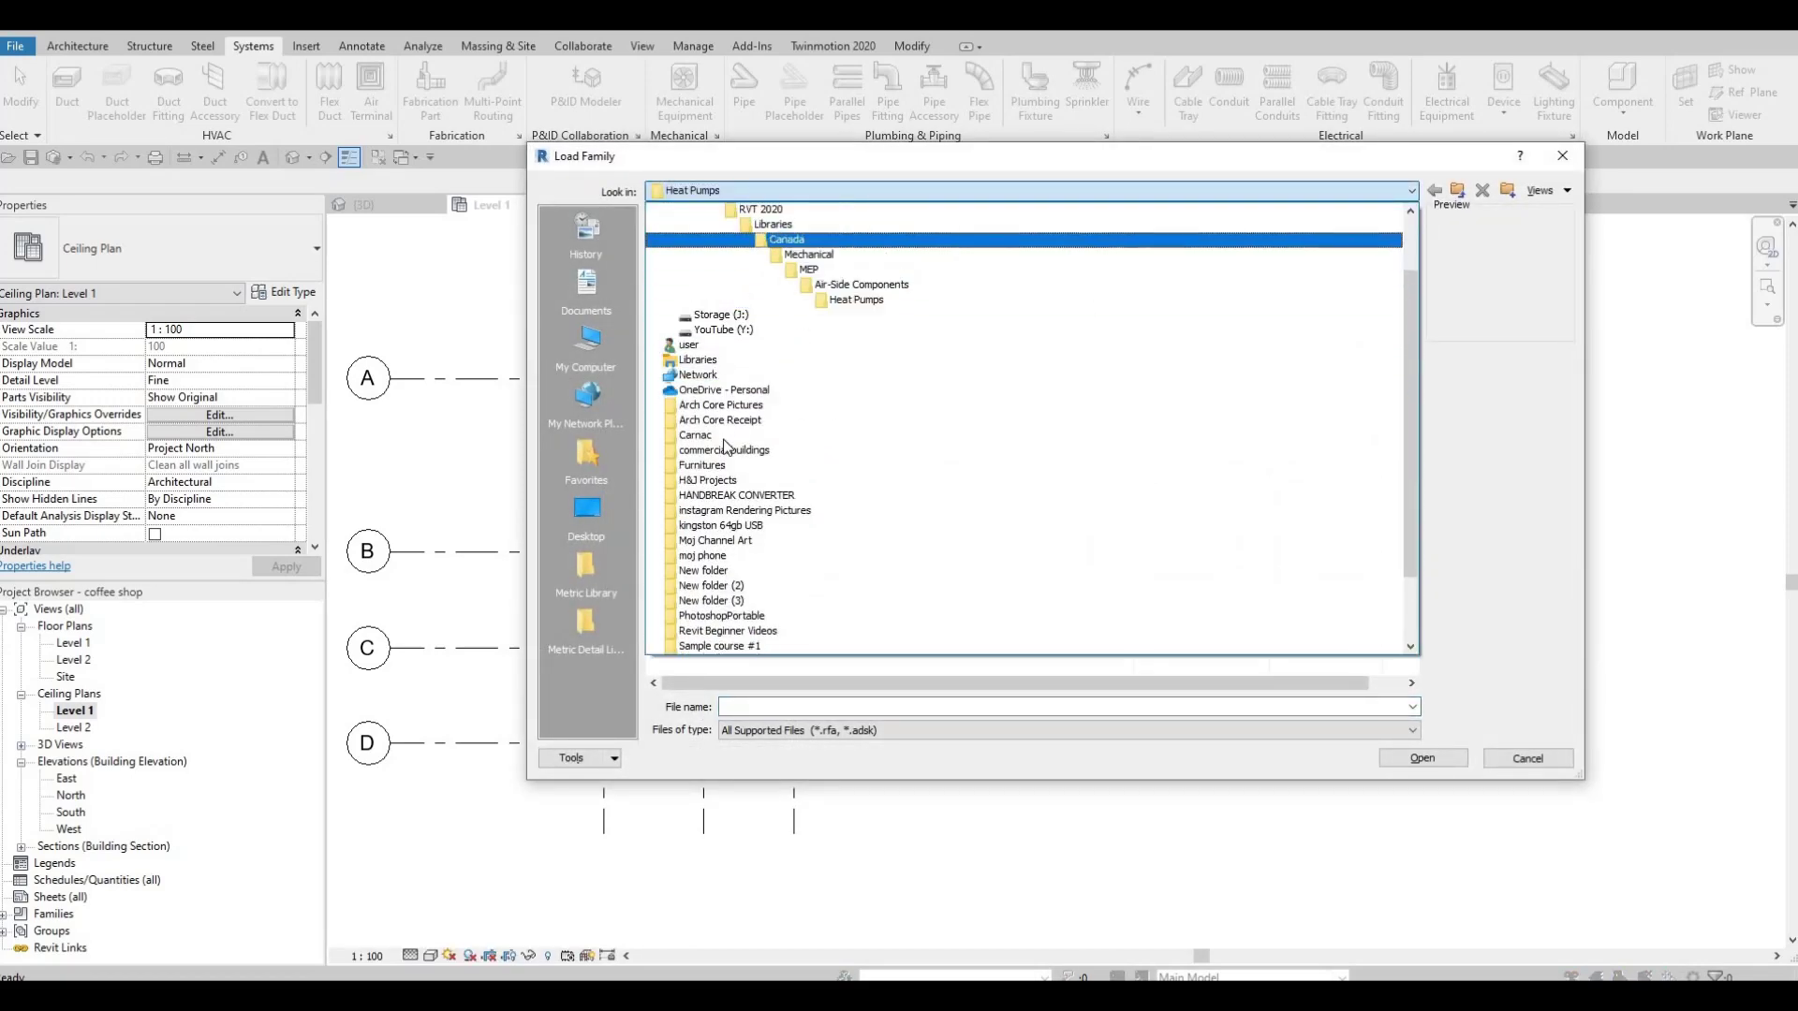
{"action": "key", "text": "Return"}
{"action": "scroll", "coordinate": [740, 506], "scroll_direction": "down", "scroll_amount": 3}
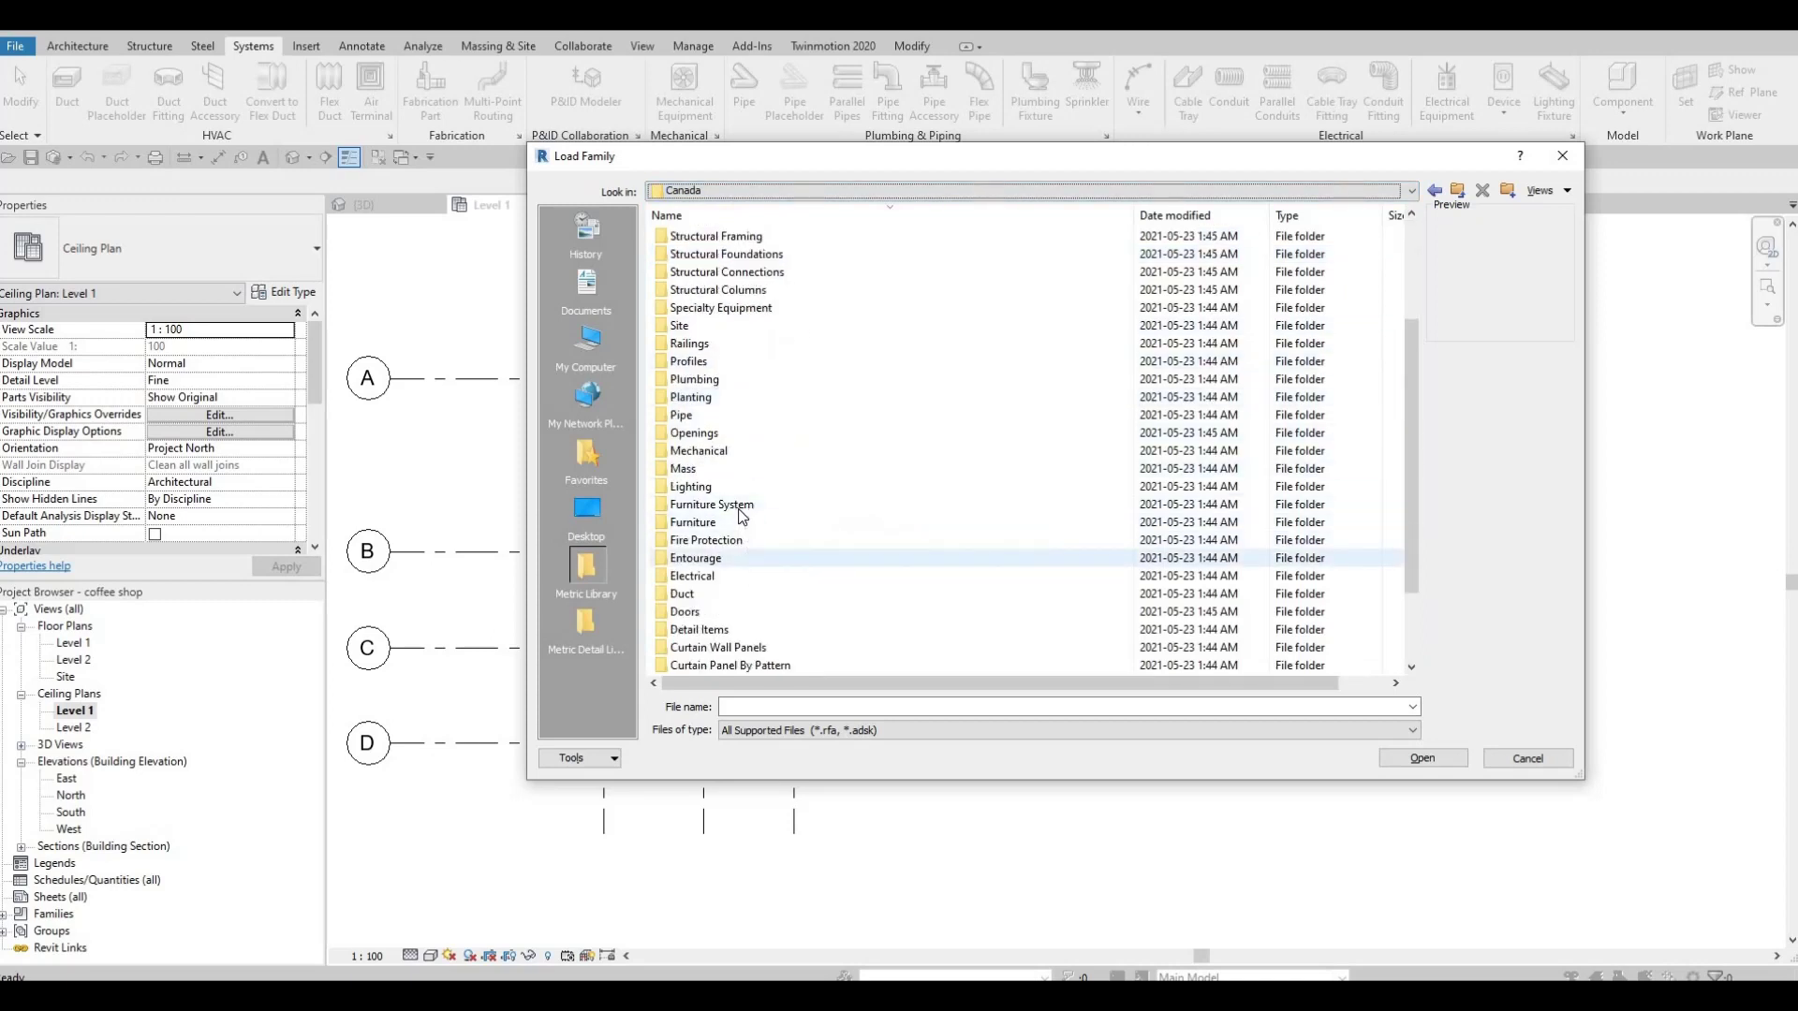
{"action": "scroll", "coordinate": [742, 516], "scroll_direction": "down", "scroll_amount": 2}
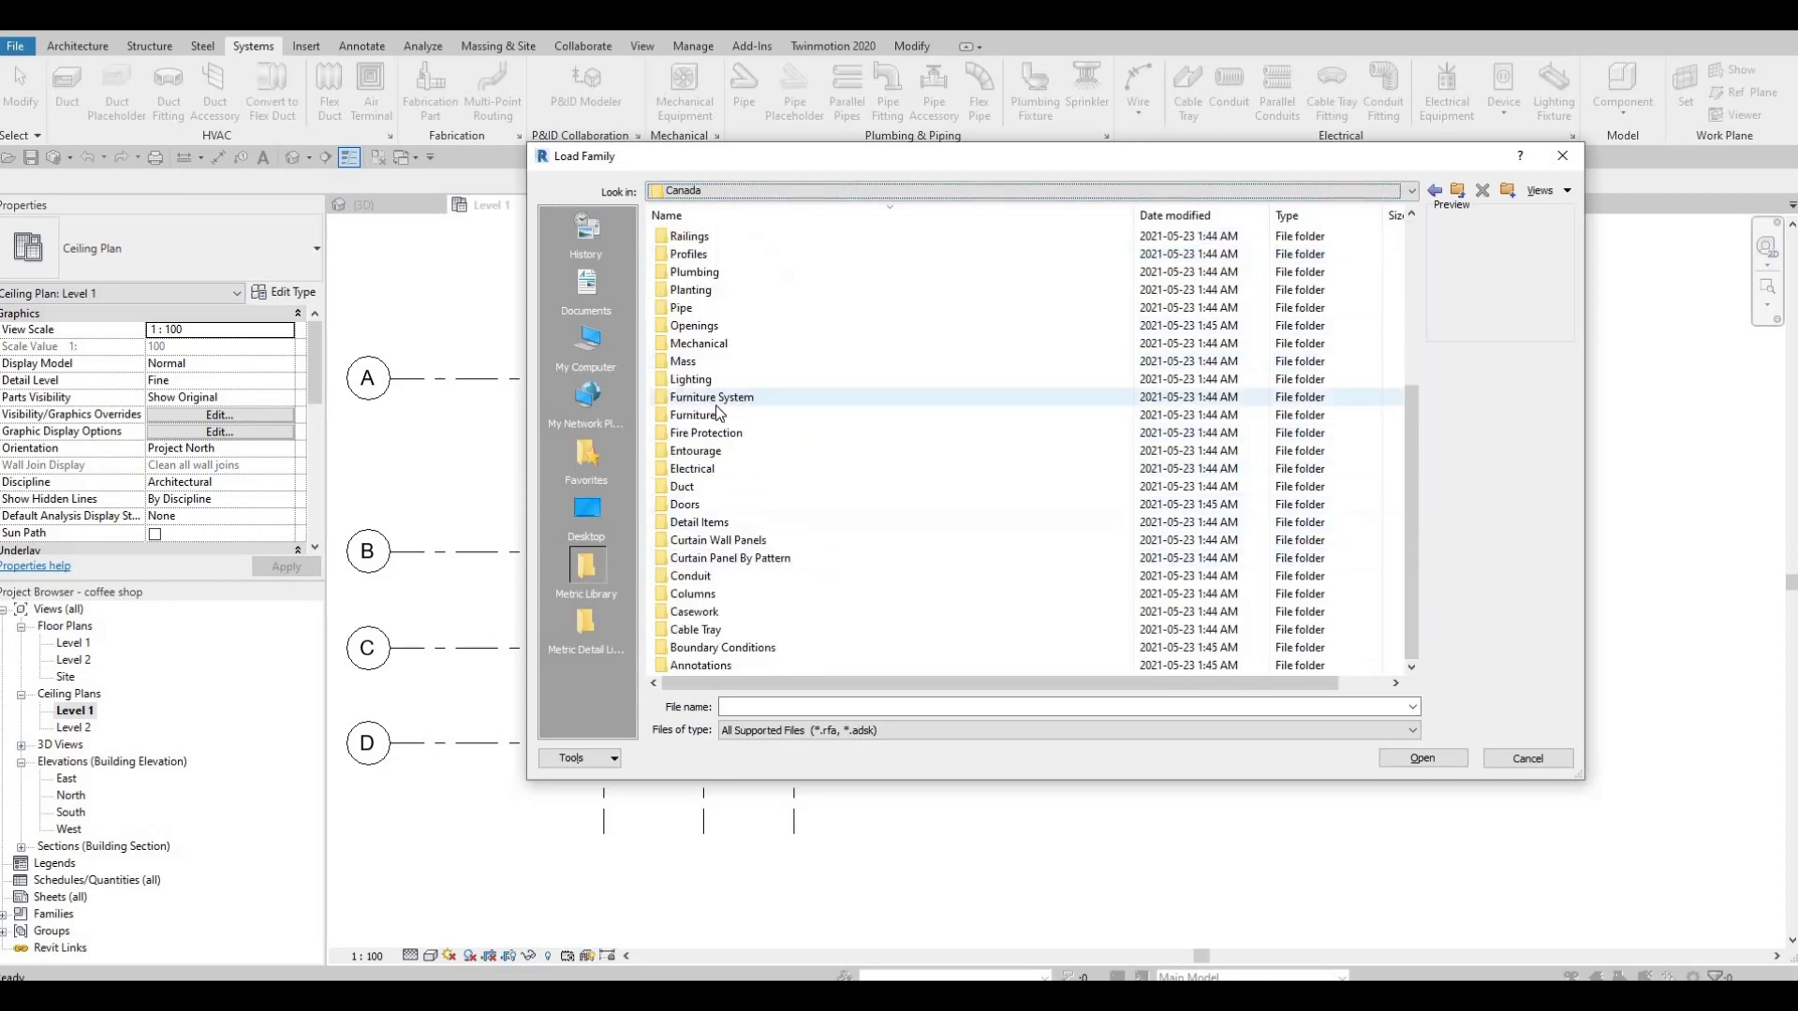
{"action": "double_click", "coordinate": [708, 343]}
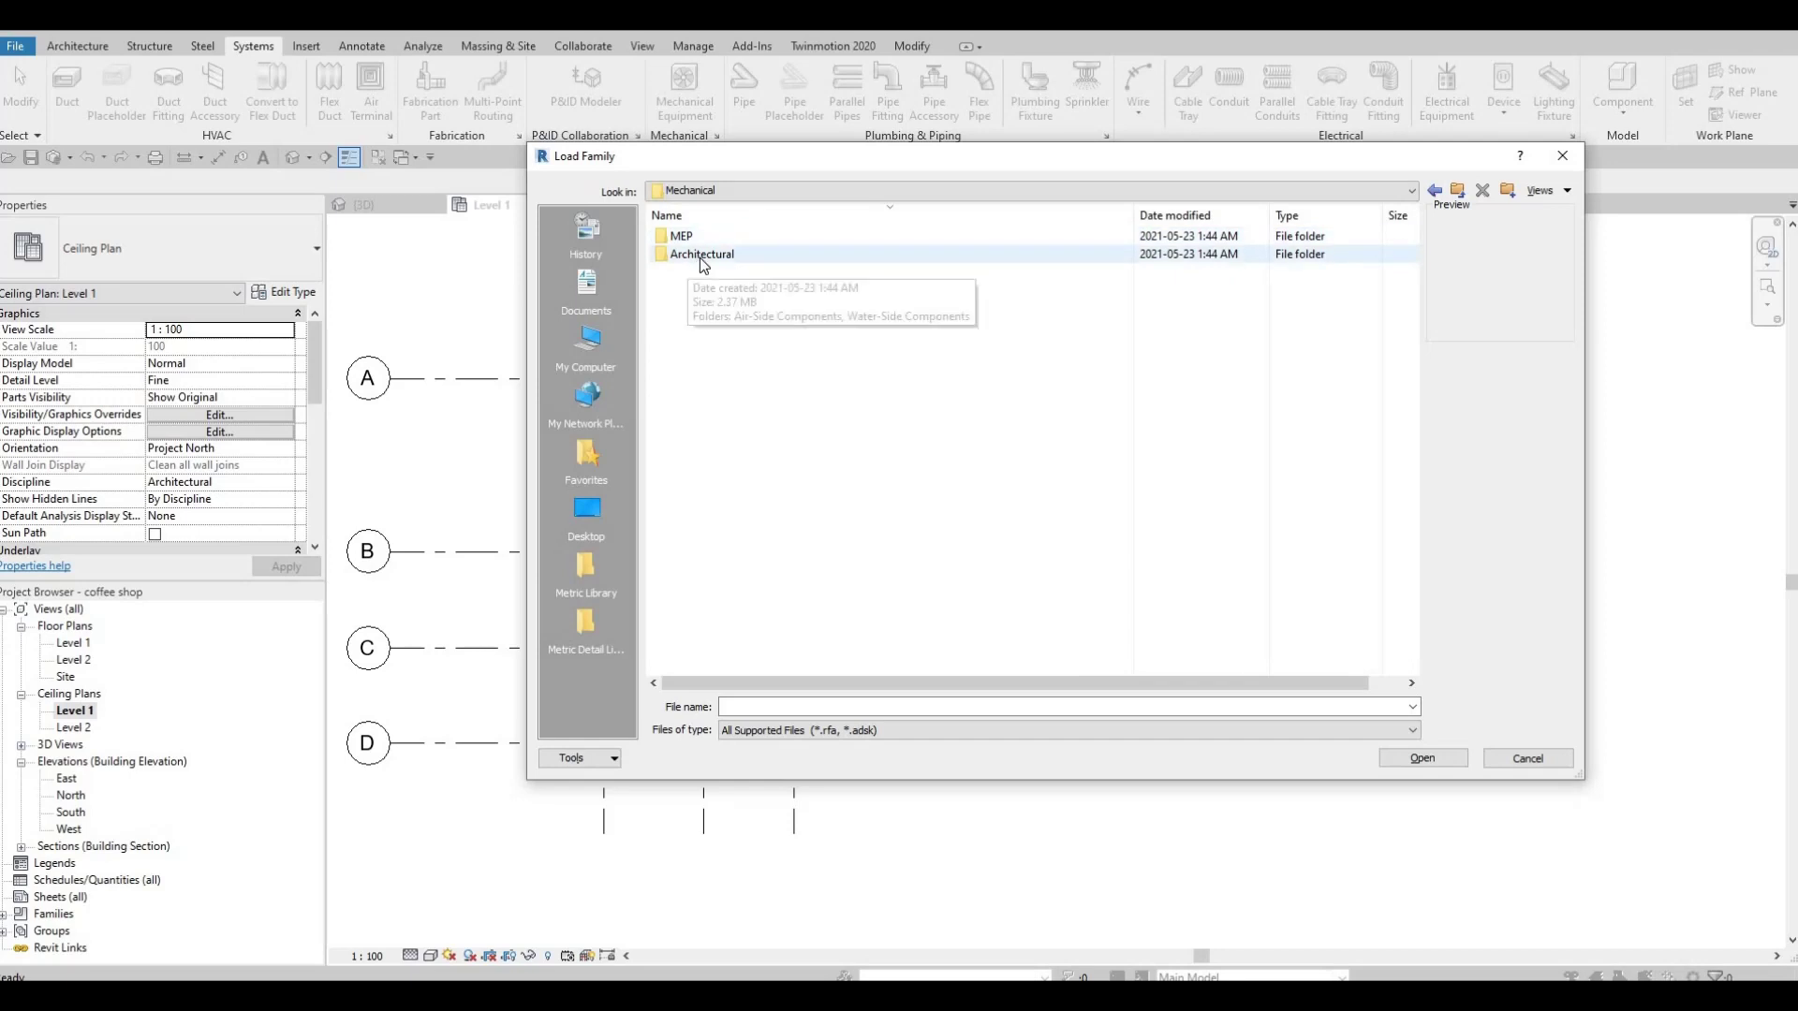
Check the Architectural and MEP Connectors folders, and open the Air Terminals folder under MEP > Air-Side Components
{"action": "double_click", "coordinate": [702, 255]}
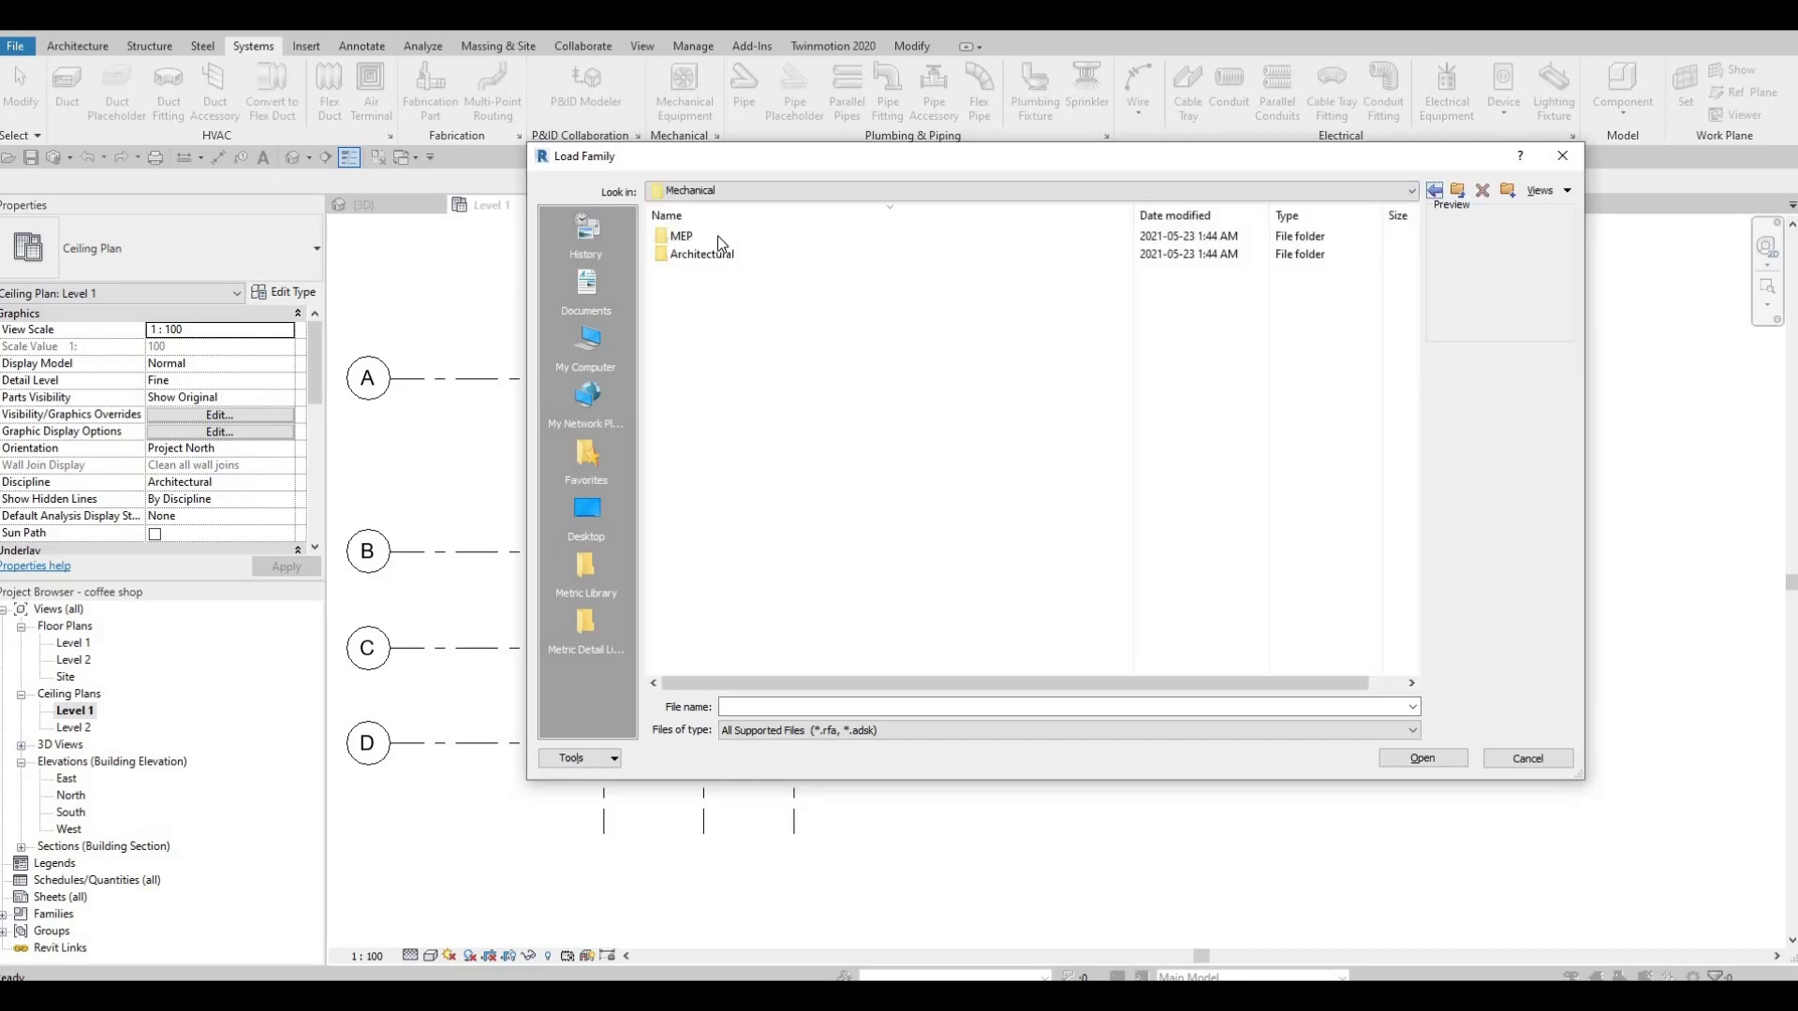
{"action": "double_click", "coordinate": [691, 236]}
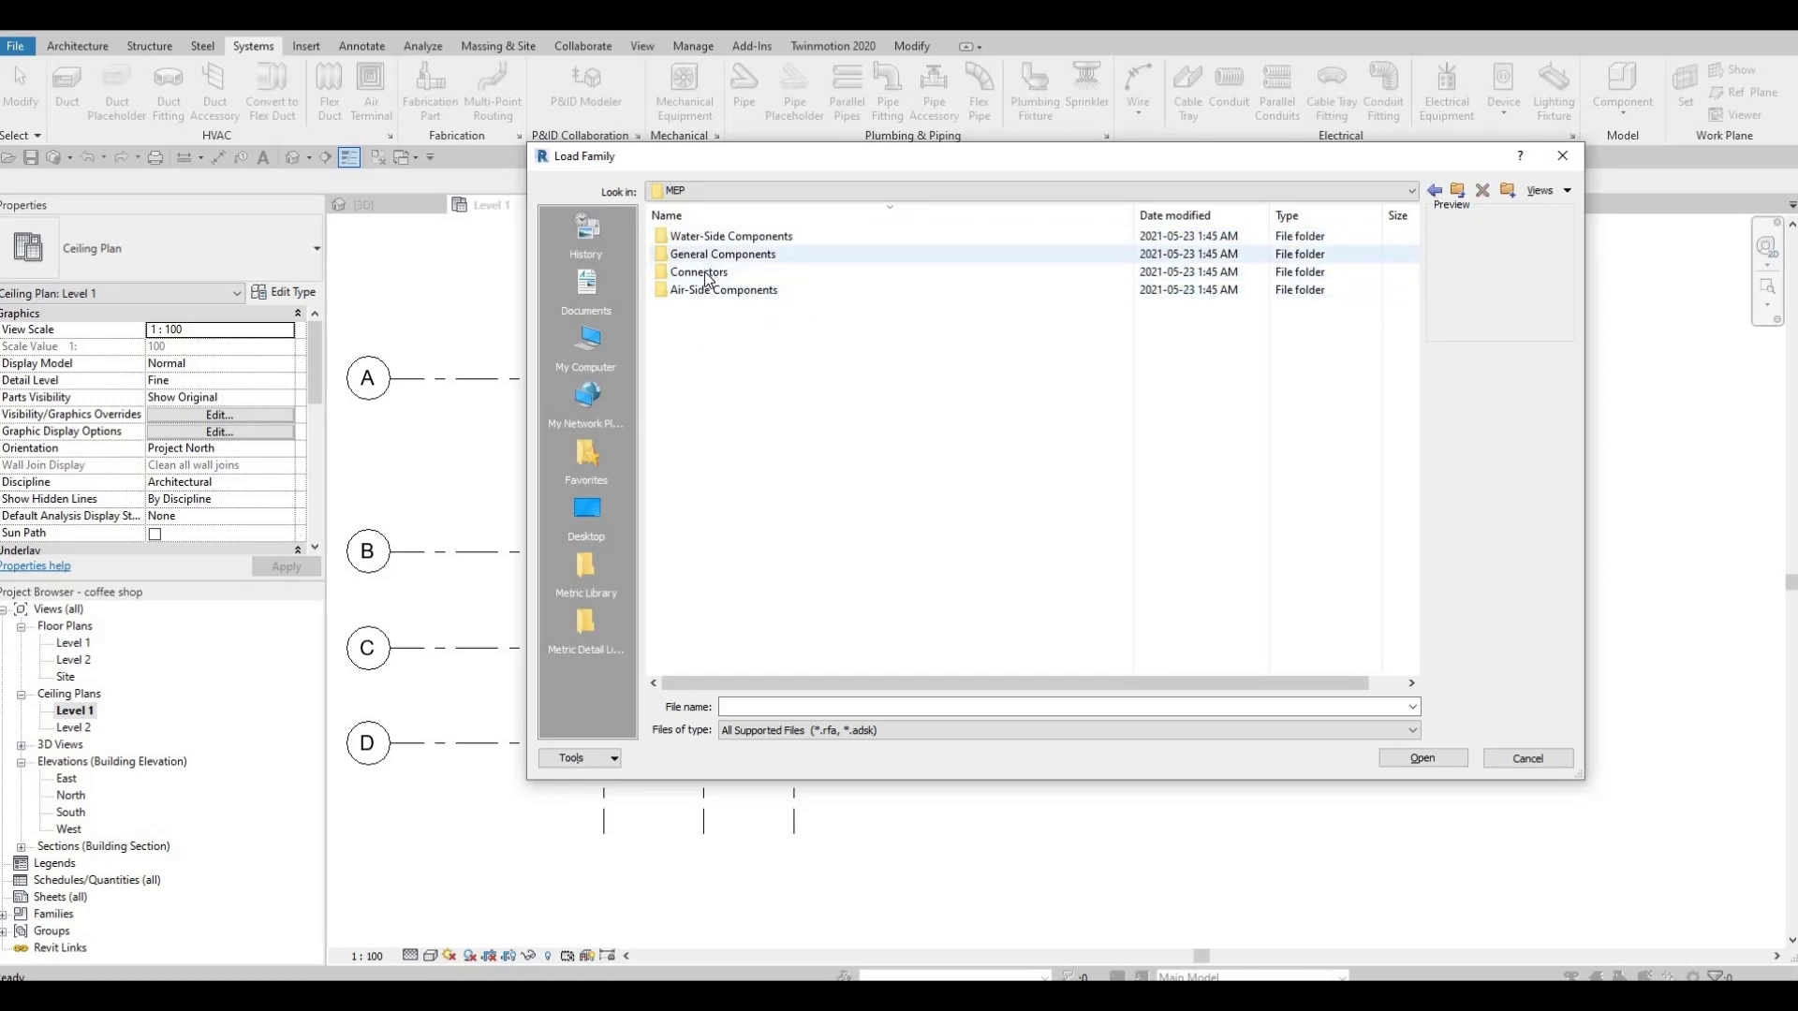
{"action": "double_click", "coordinate": [716, 273]}
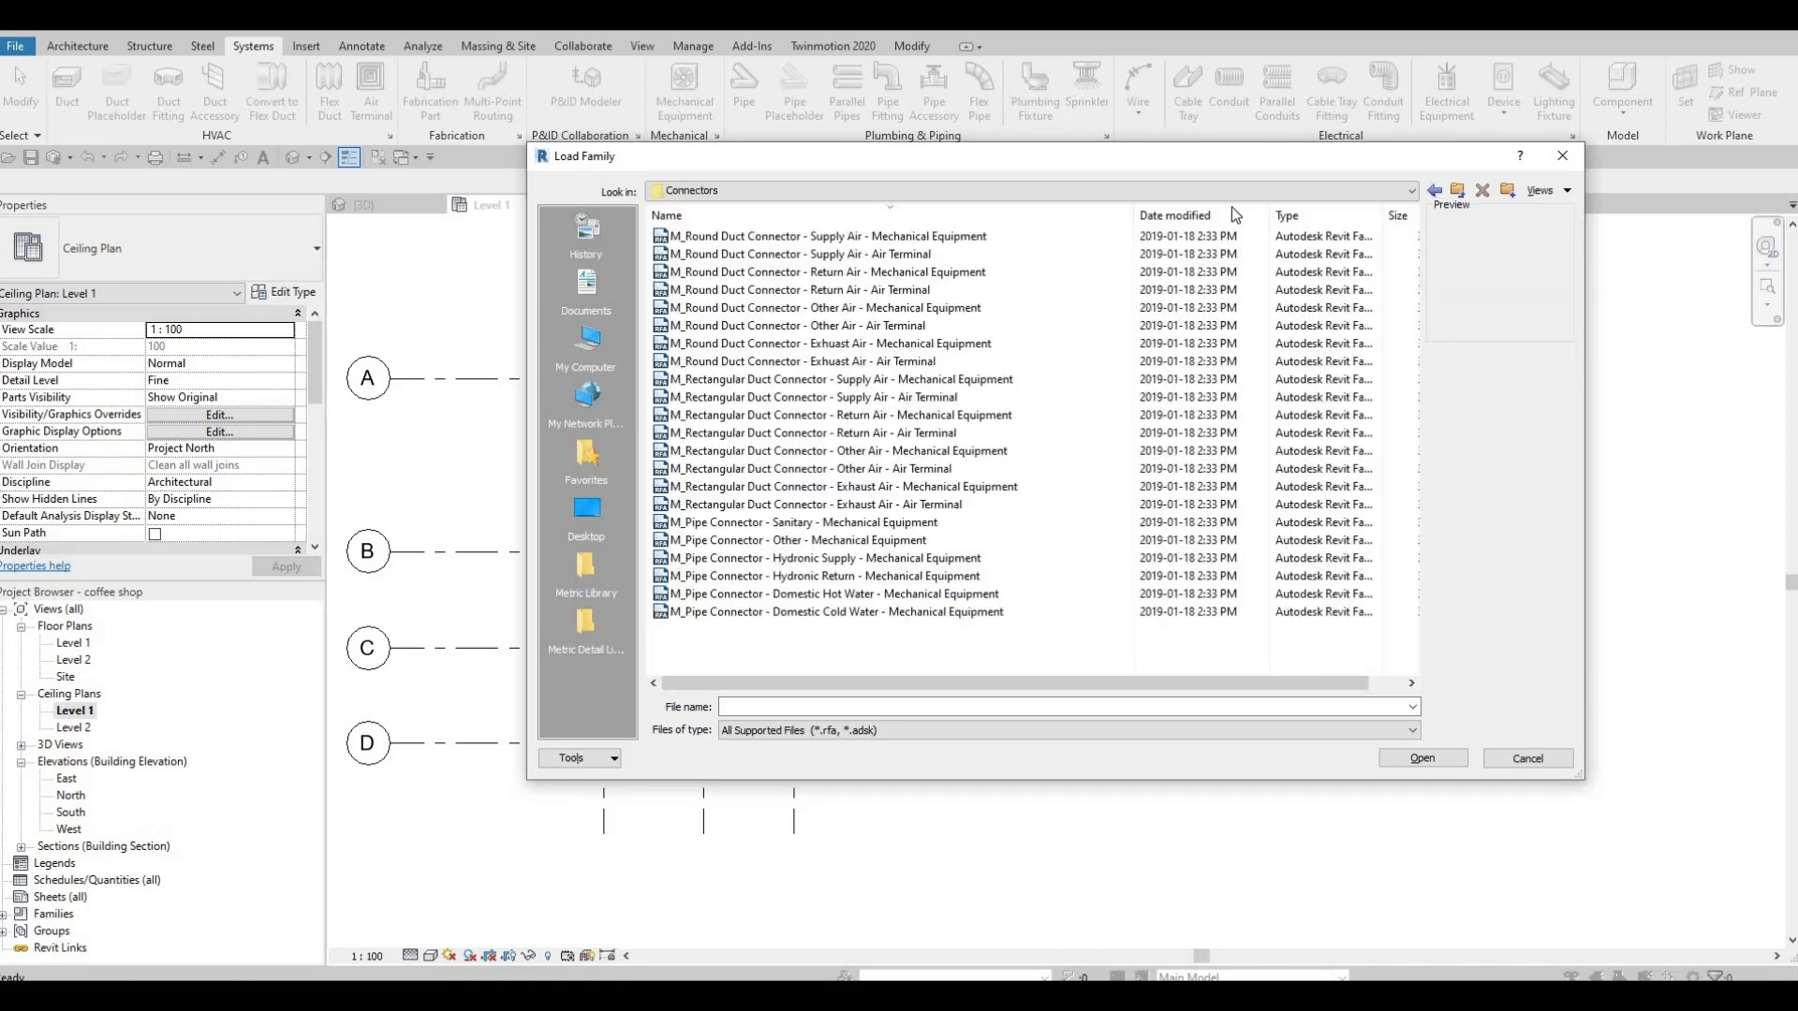
{"action": "key", "text": "BackSpace"}
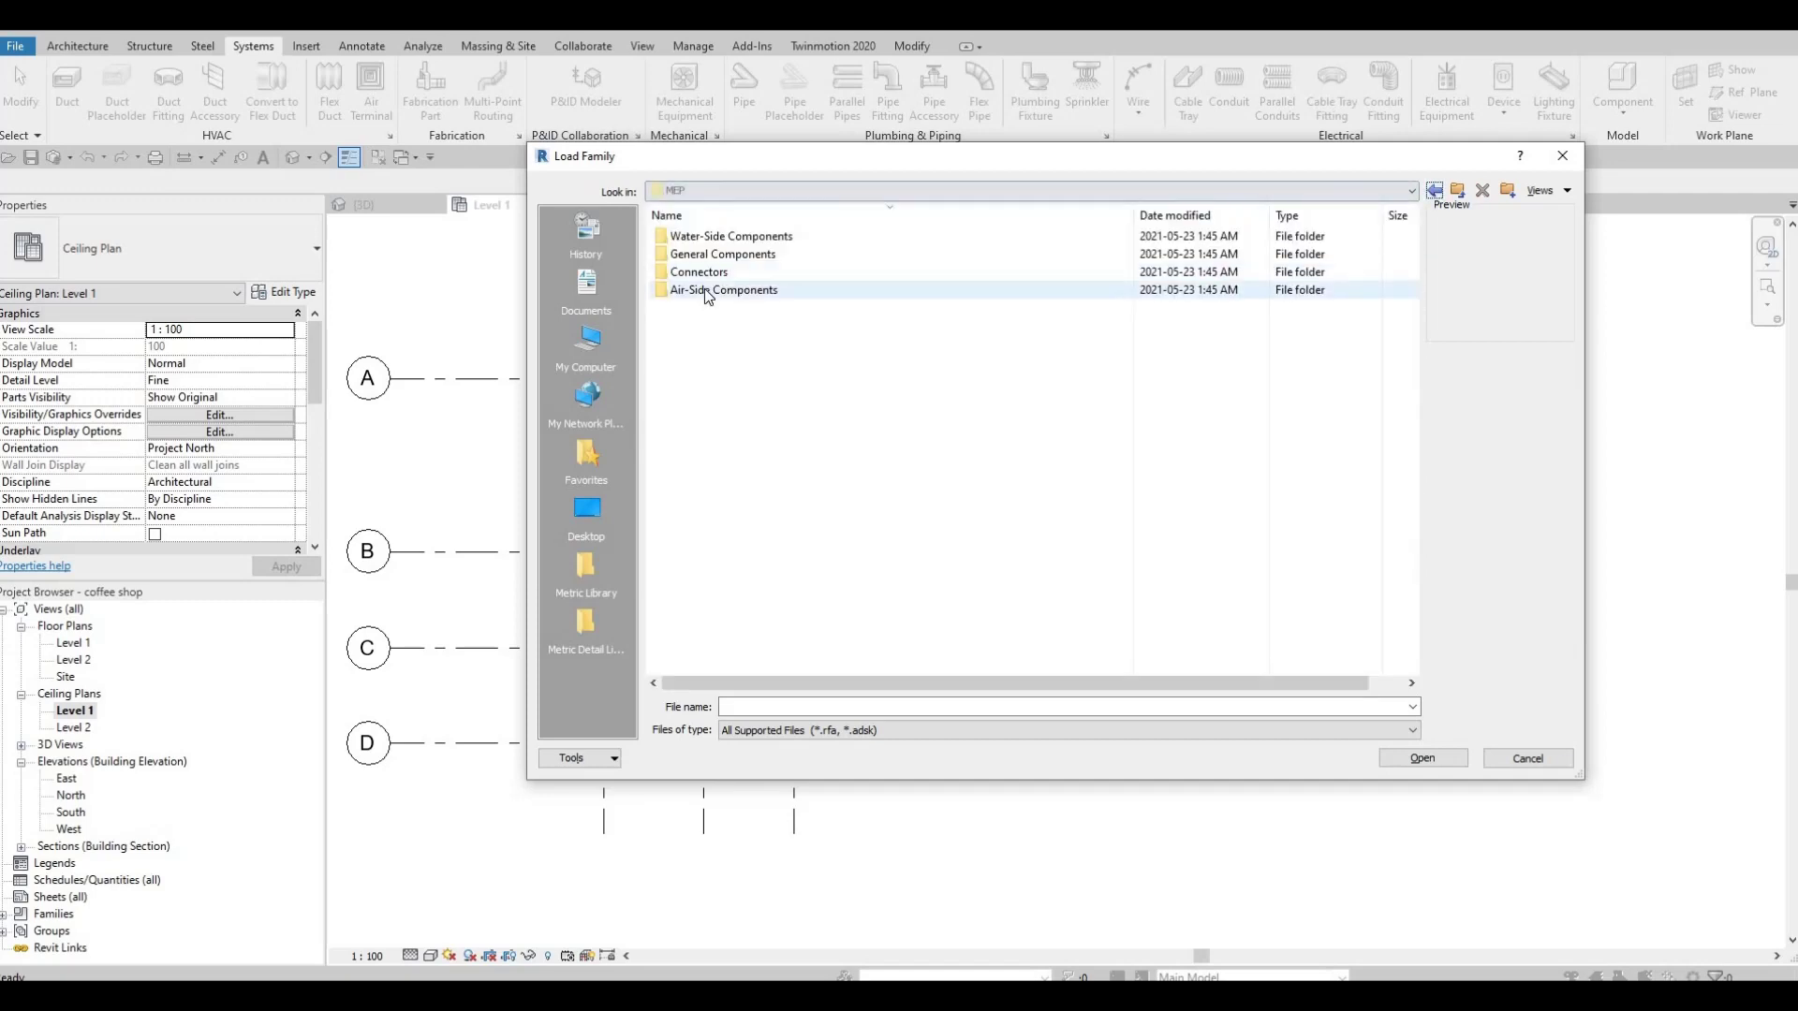
{"action": "double_click", "coordinate": [704, 289]}
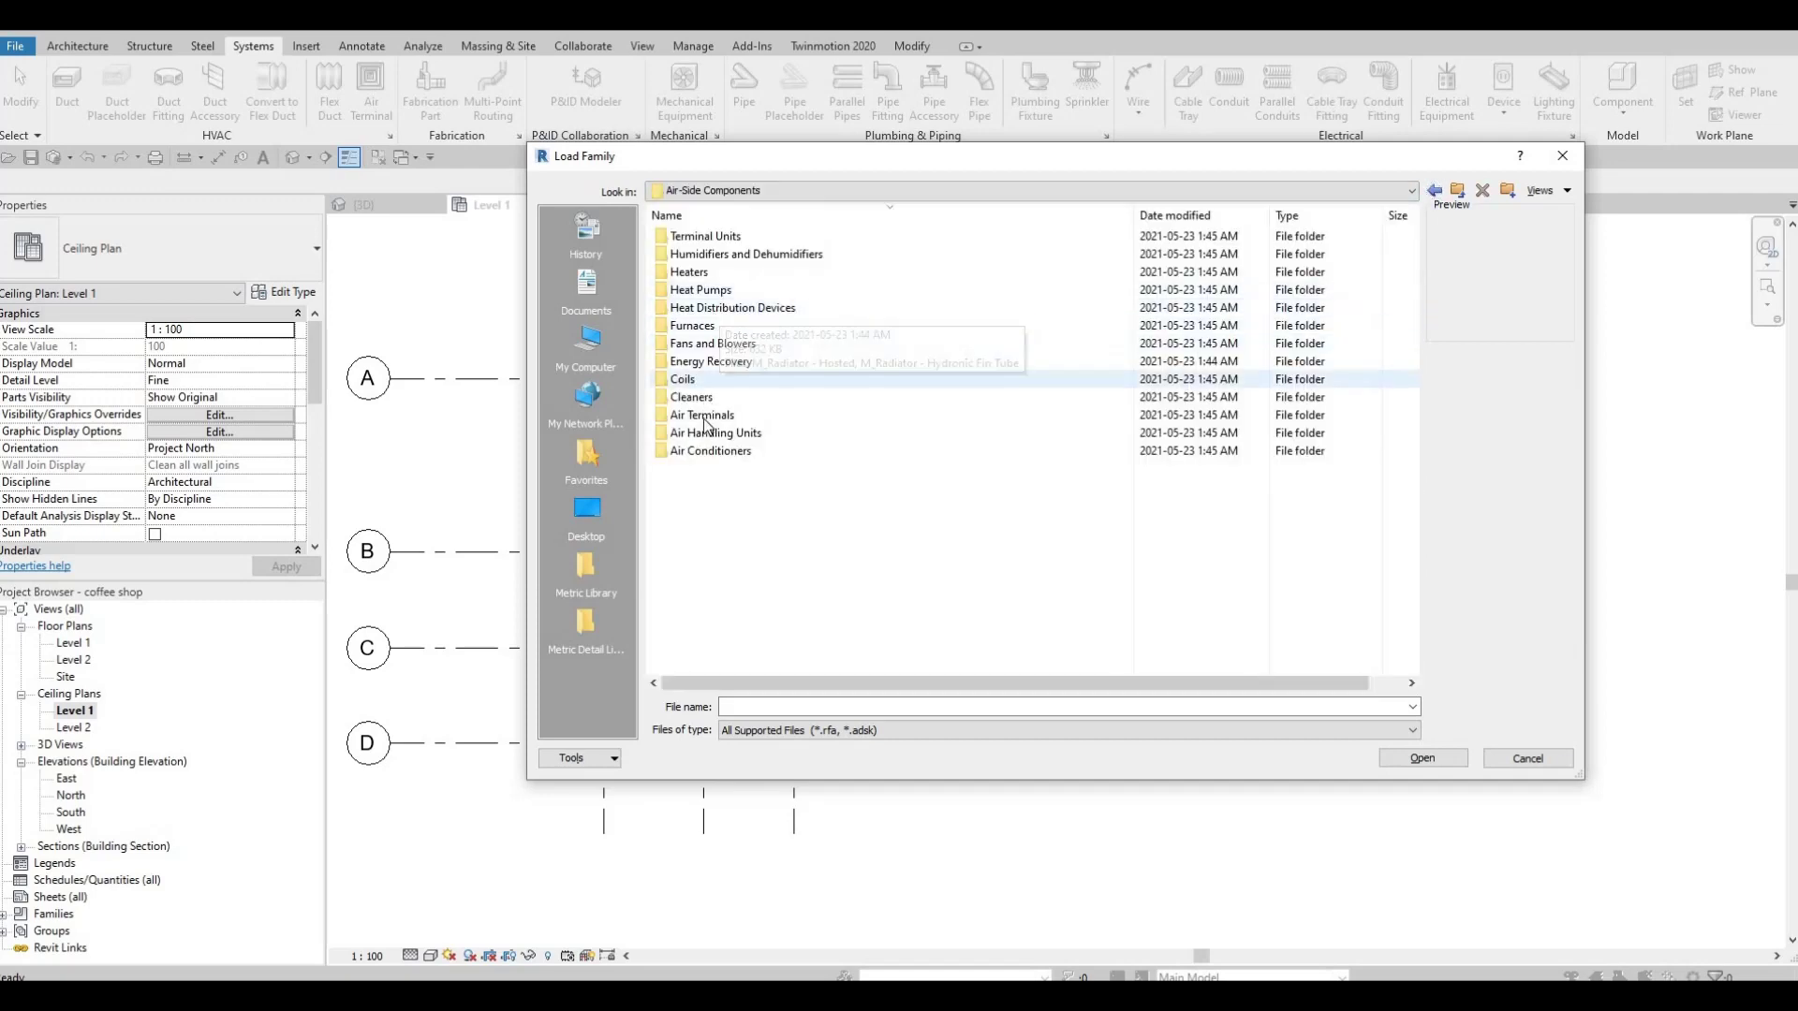
{"action": "double_click", "coordinate": [712, 417]}
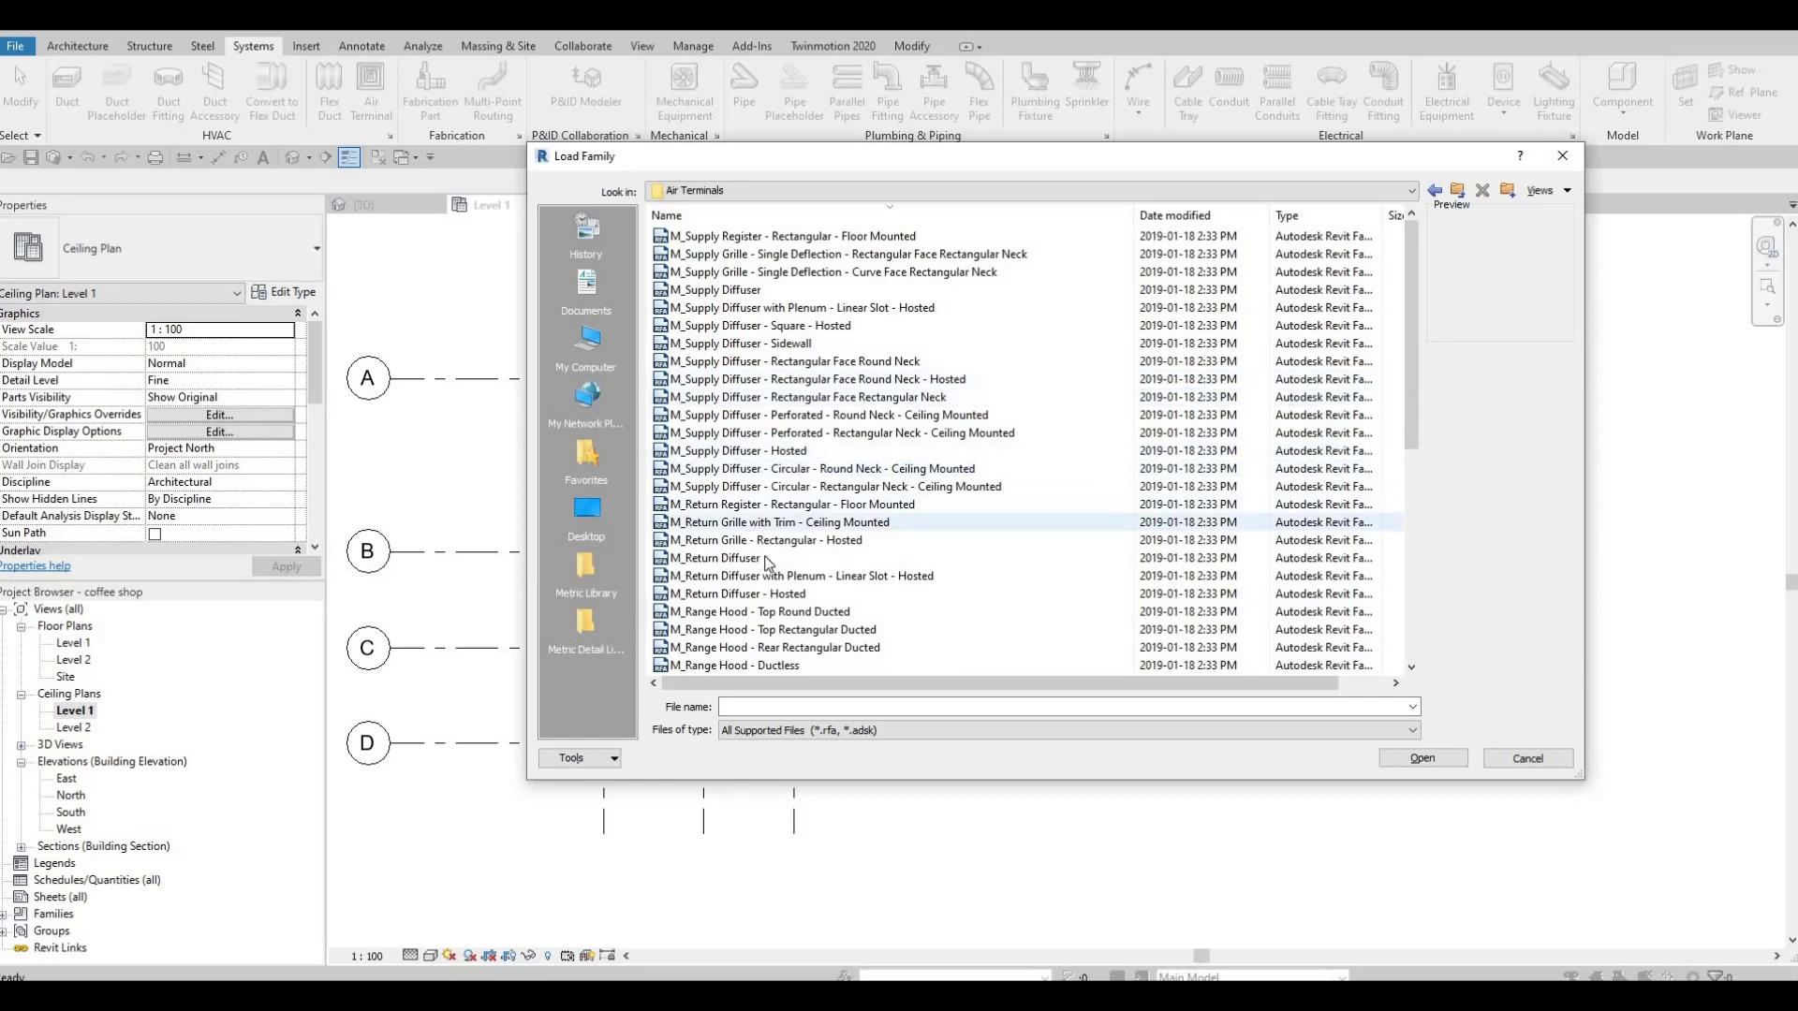
Review the air terminal families and load M_Supply Diffuser - Rectangular Face Round Neck
{"action": "scroll", "coordinate": [759, 543], "scroll_direction": "down", "scroll_amount": 6}
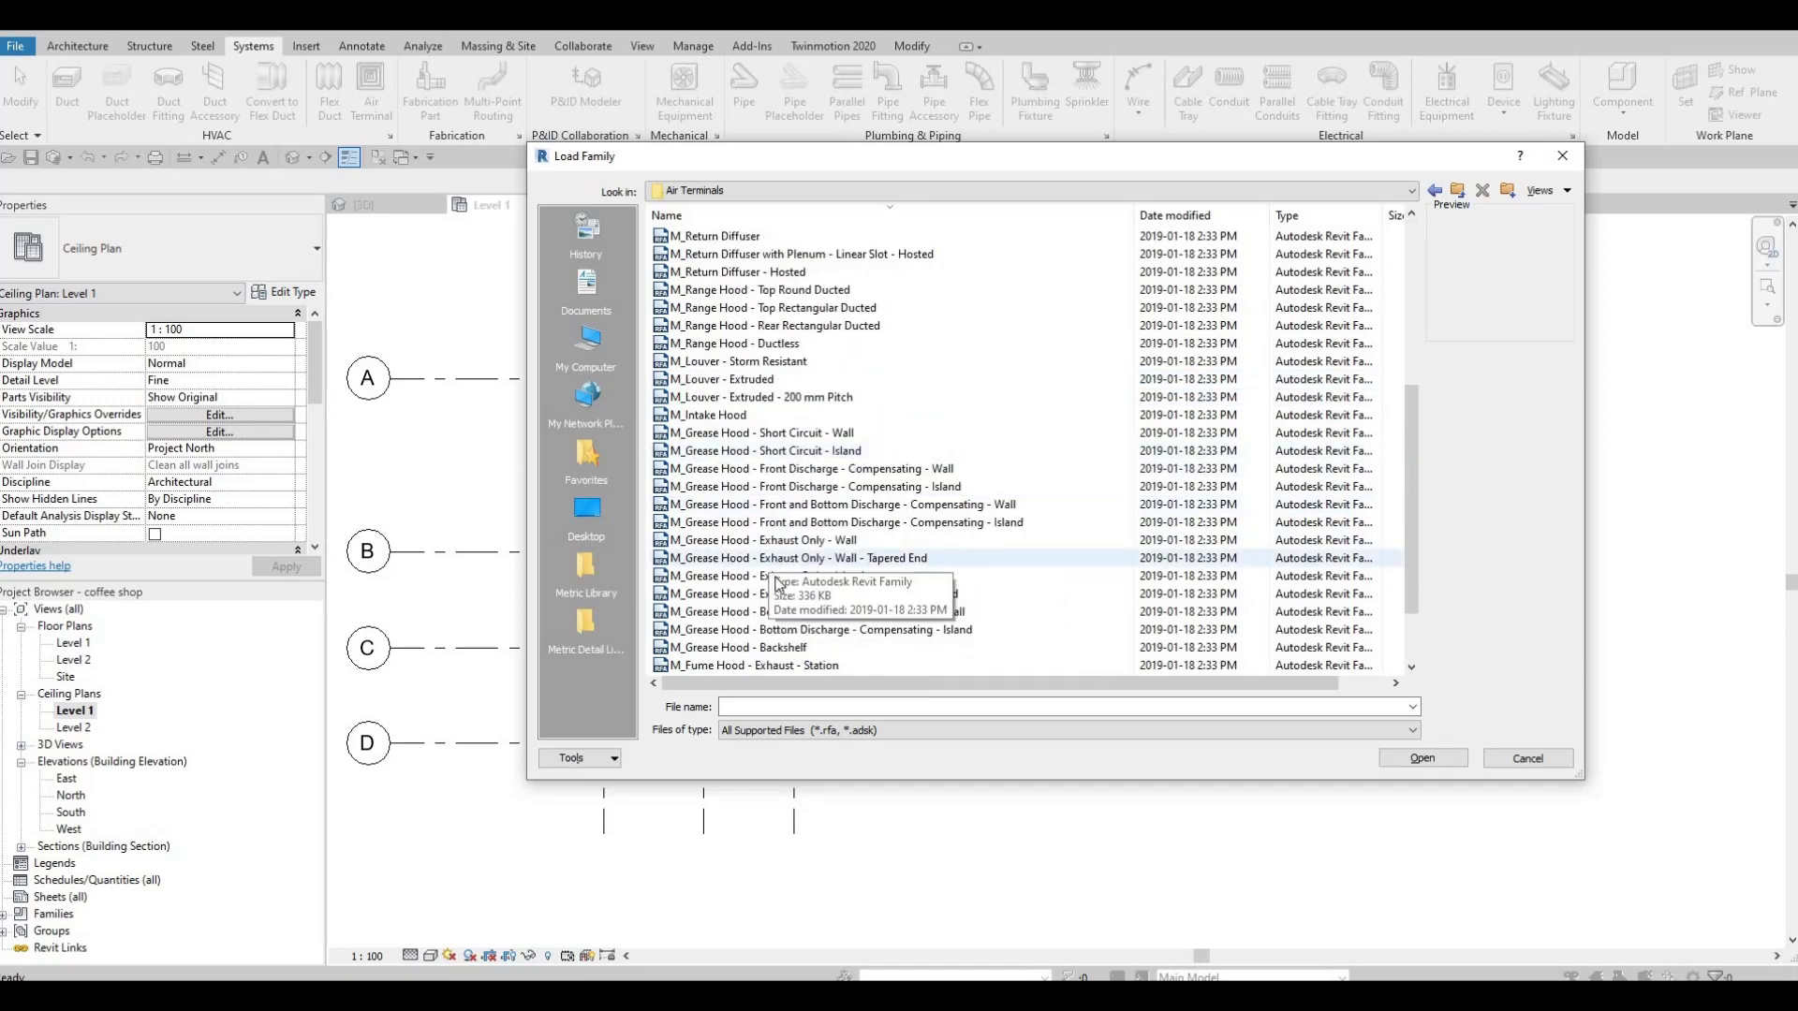
{"action": "scroll", "coordinate": [777, 583], "scroll_direction": "down", "scroll_amount": 2}
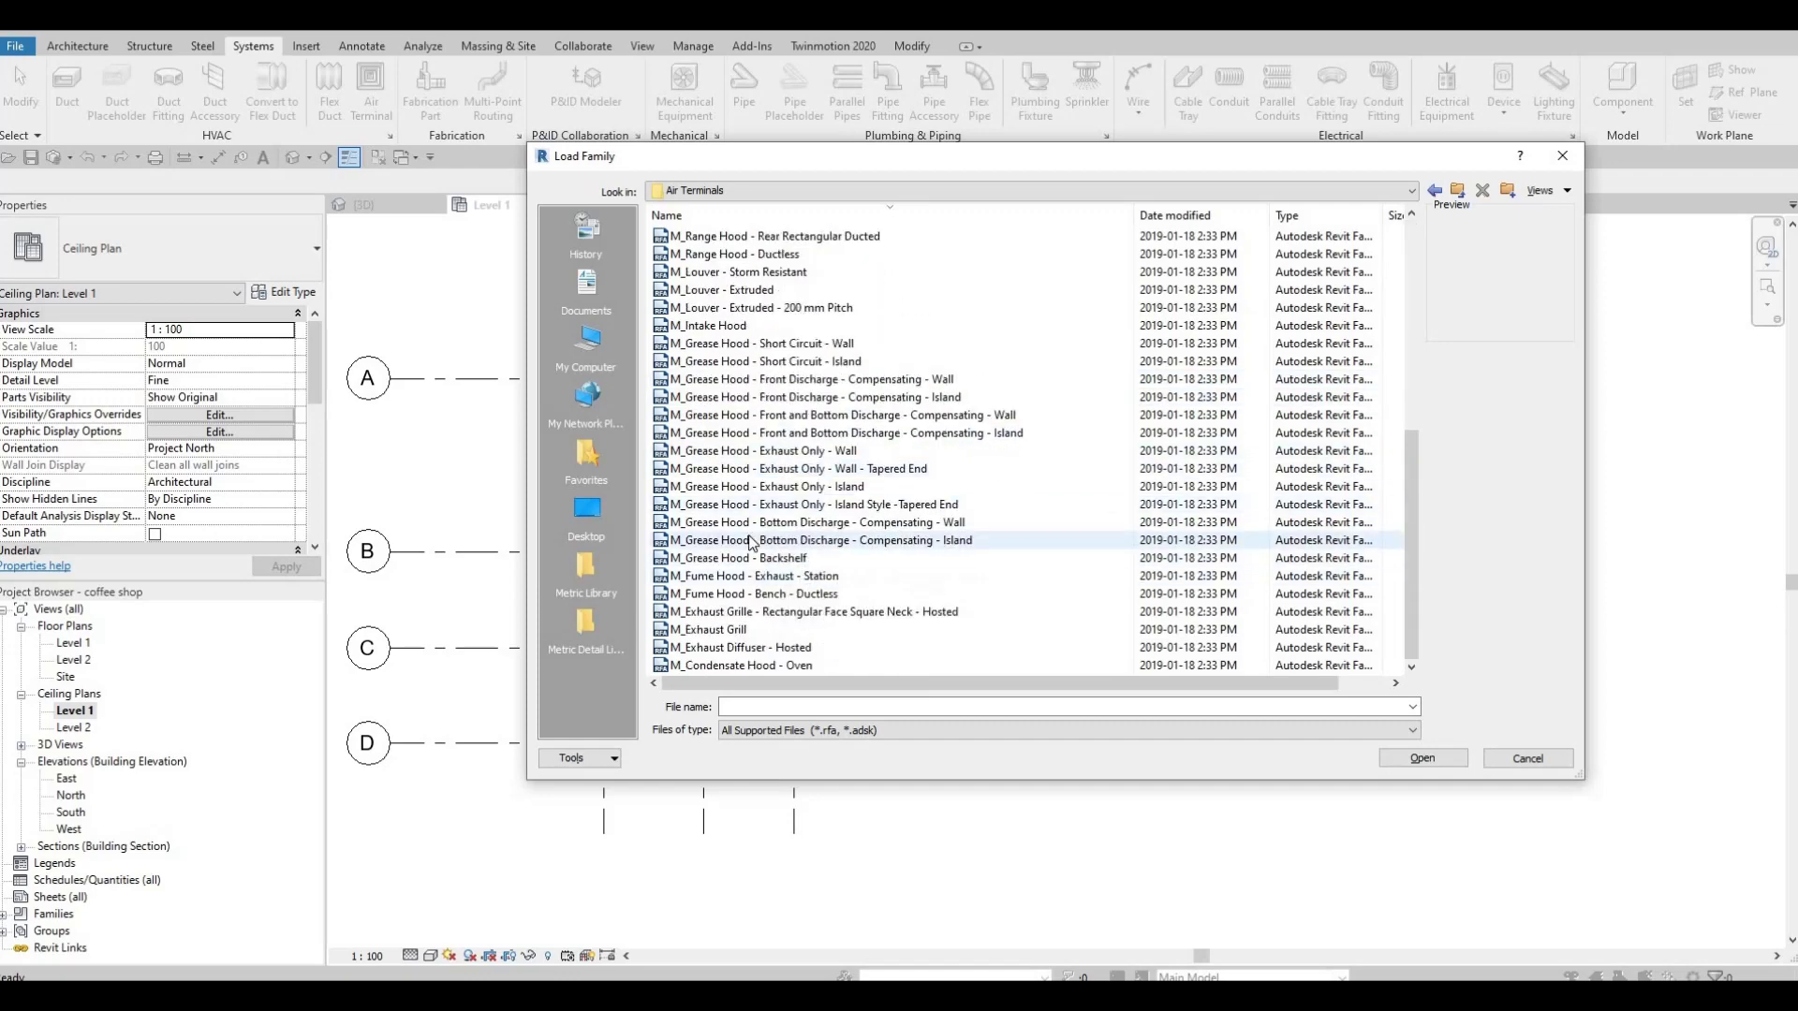
{"action": "scroll", "coordinate": [751, 543], "scroll_direction": "up", "scroll_amount": 1}
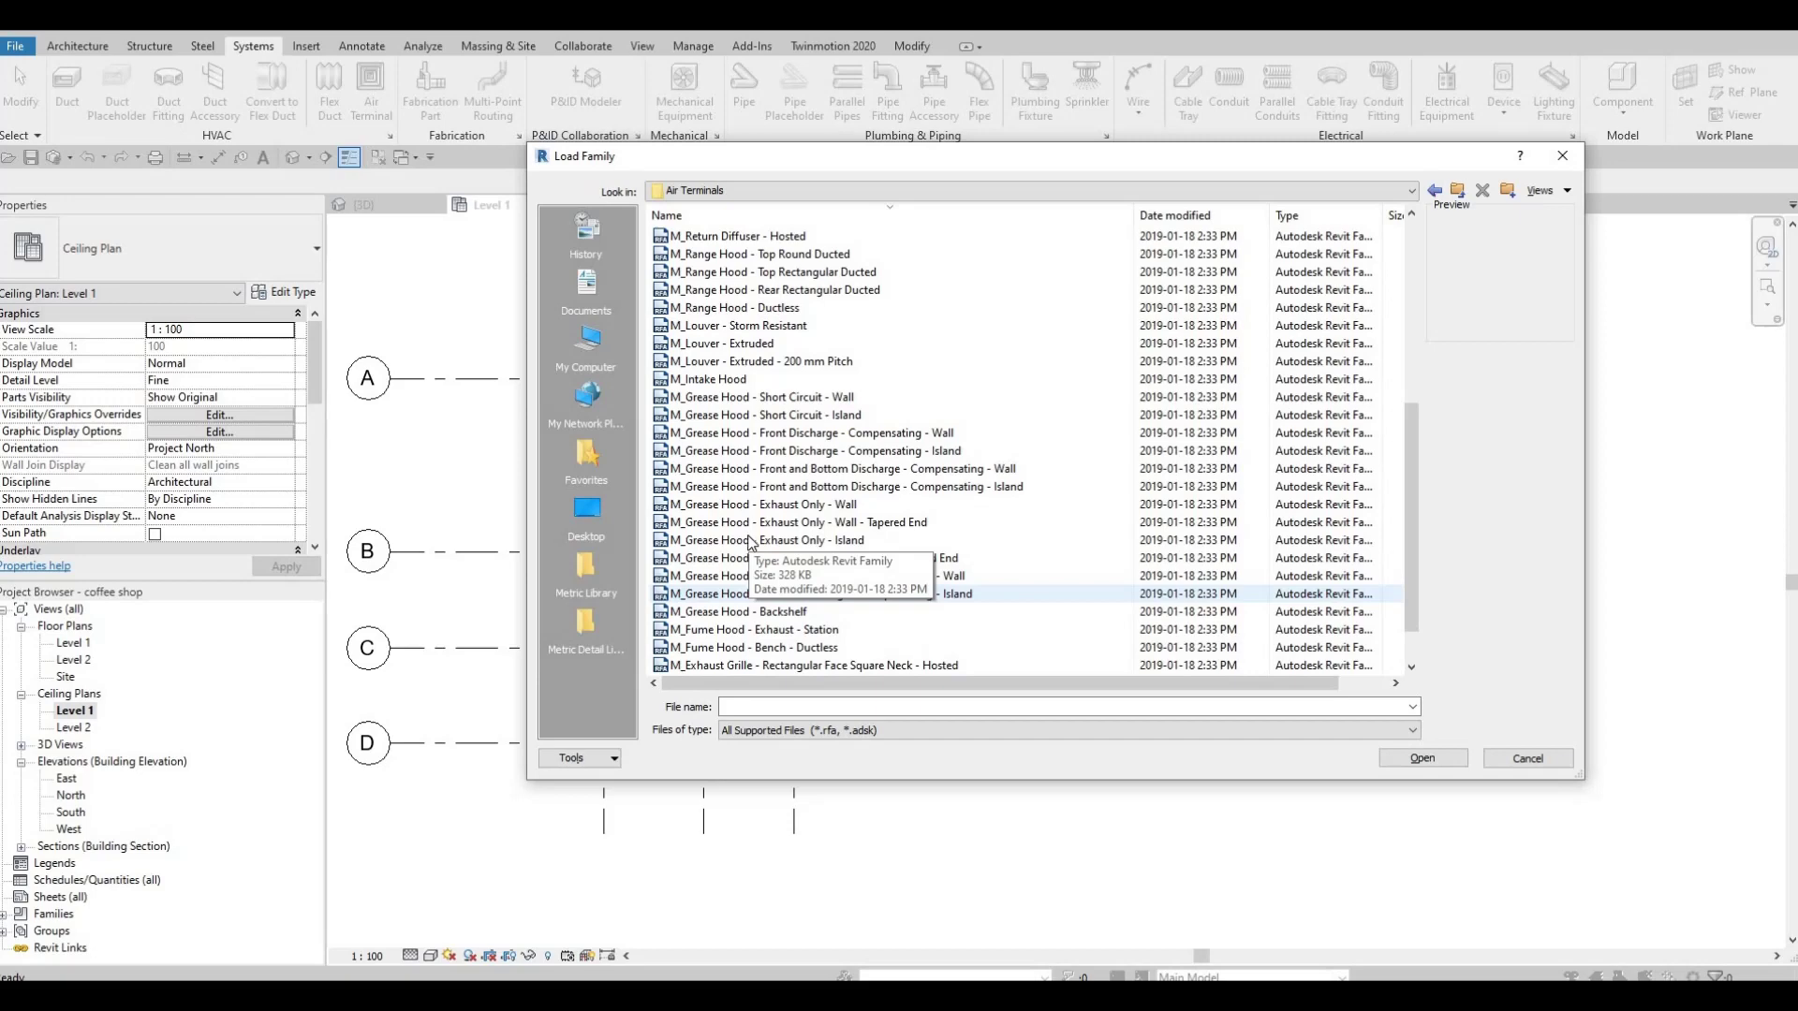
{"action": "scroll", "coordinate": [751, 543], "scroll_direction": "down", "scroll_amount": 1}
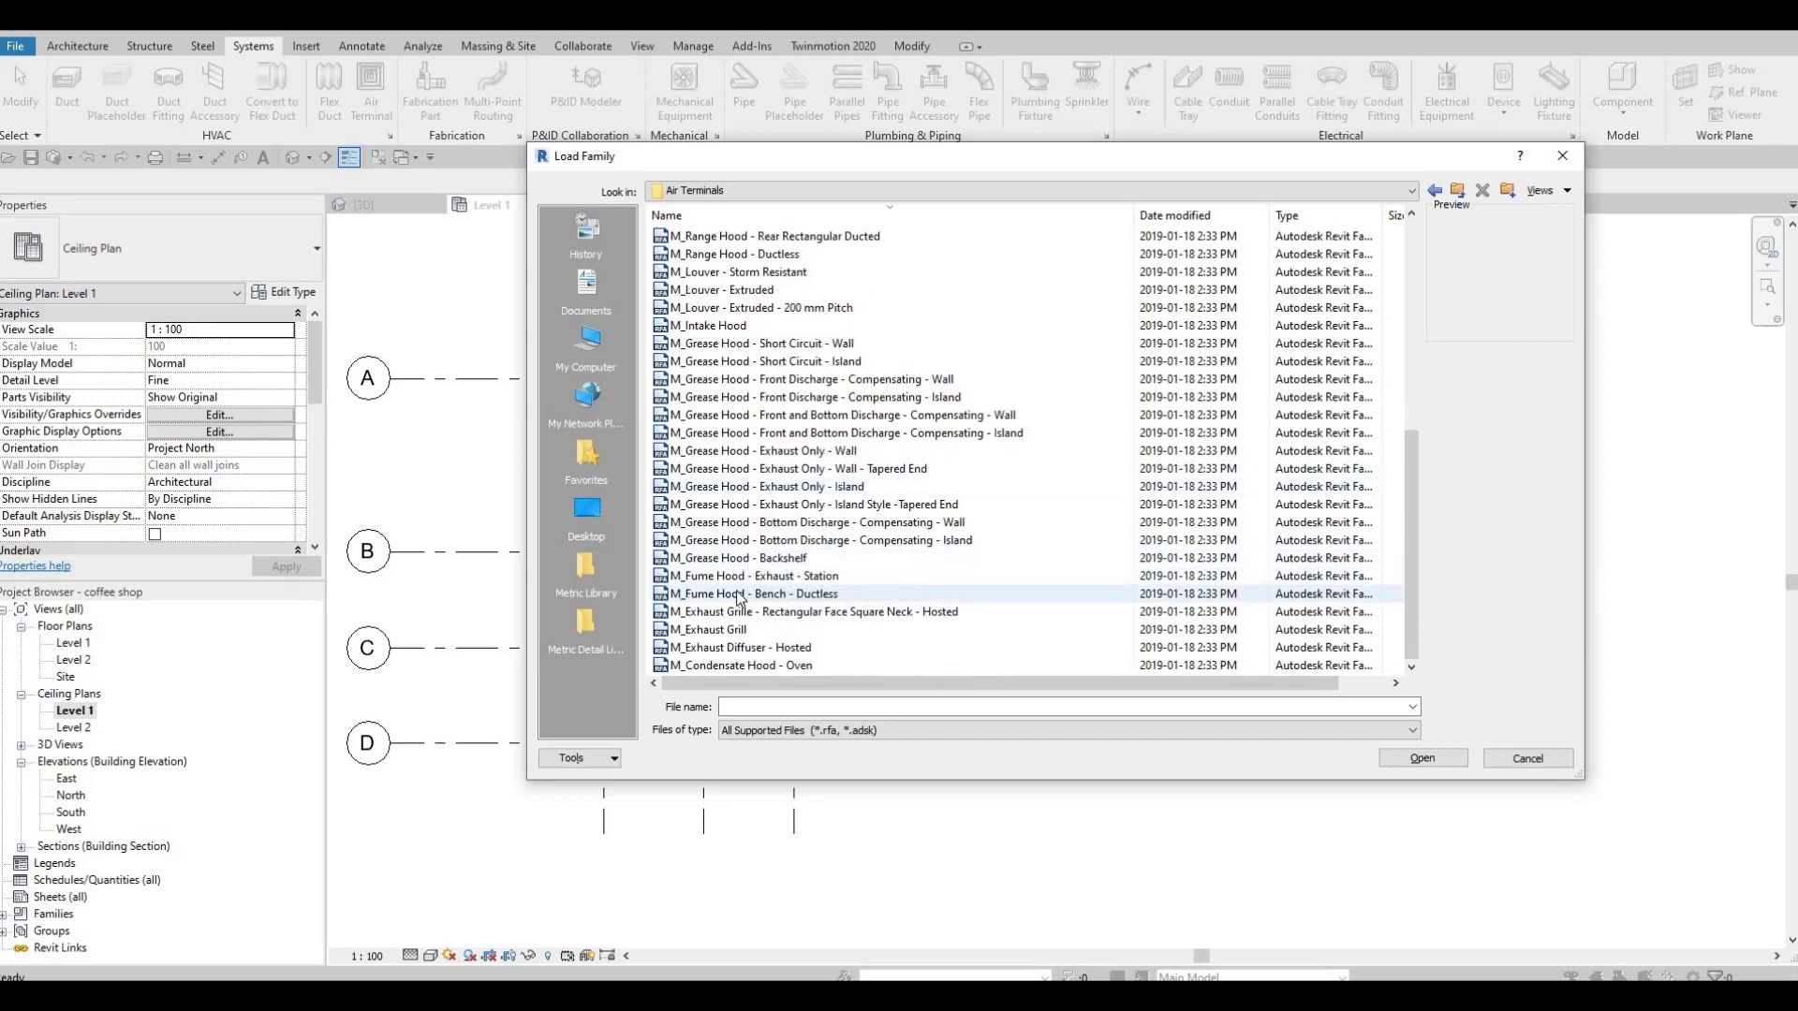
{"action": "scroll", "coordinate": [744, 597], "scroll_direction": "up", "scroll_amount": 6}
{"action": "scroll", "coordinate": [739, 597], "scroll_direction": "up", "scroll_amount": 1}
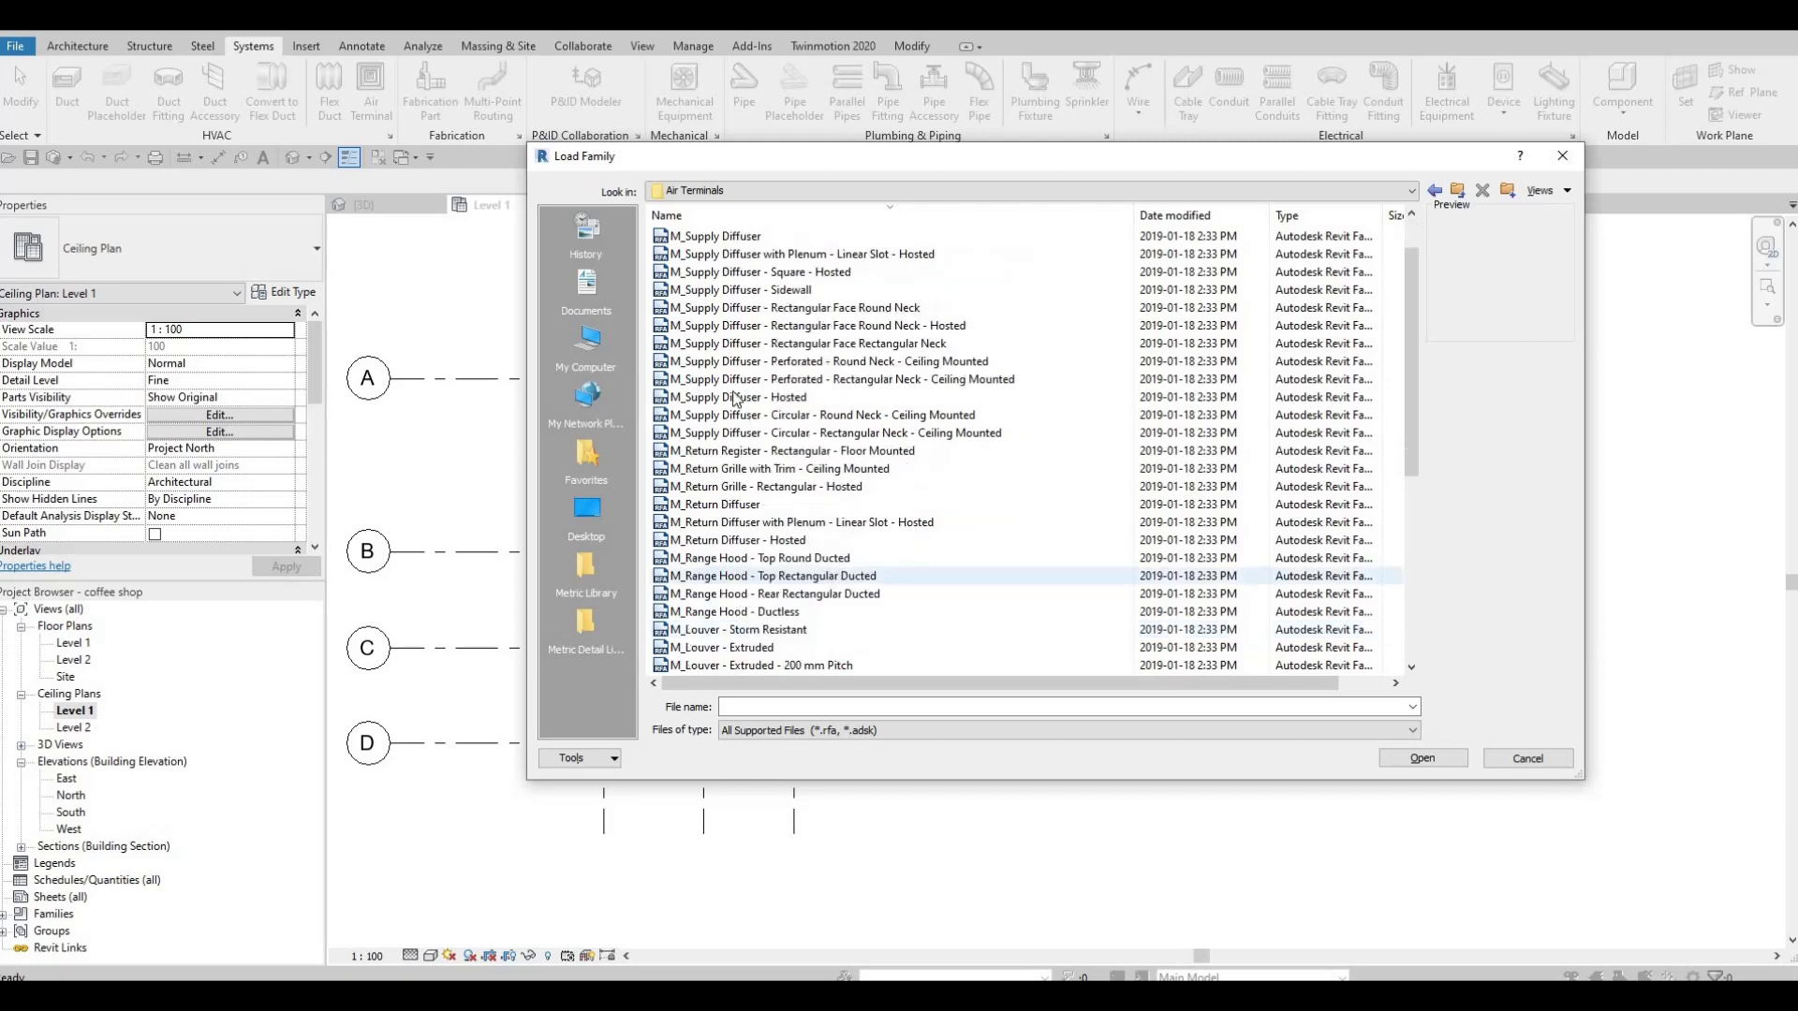
{"action": "left_click", "coordinate": [730, 343]}
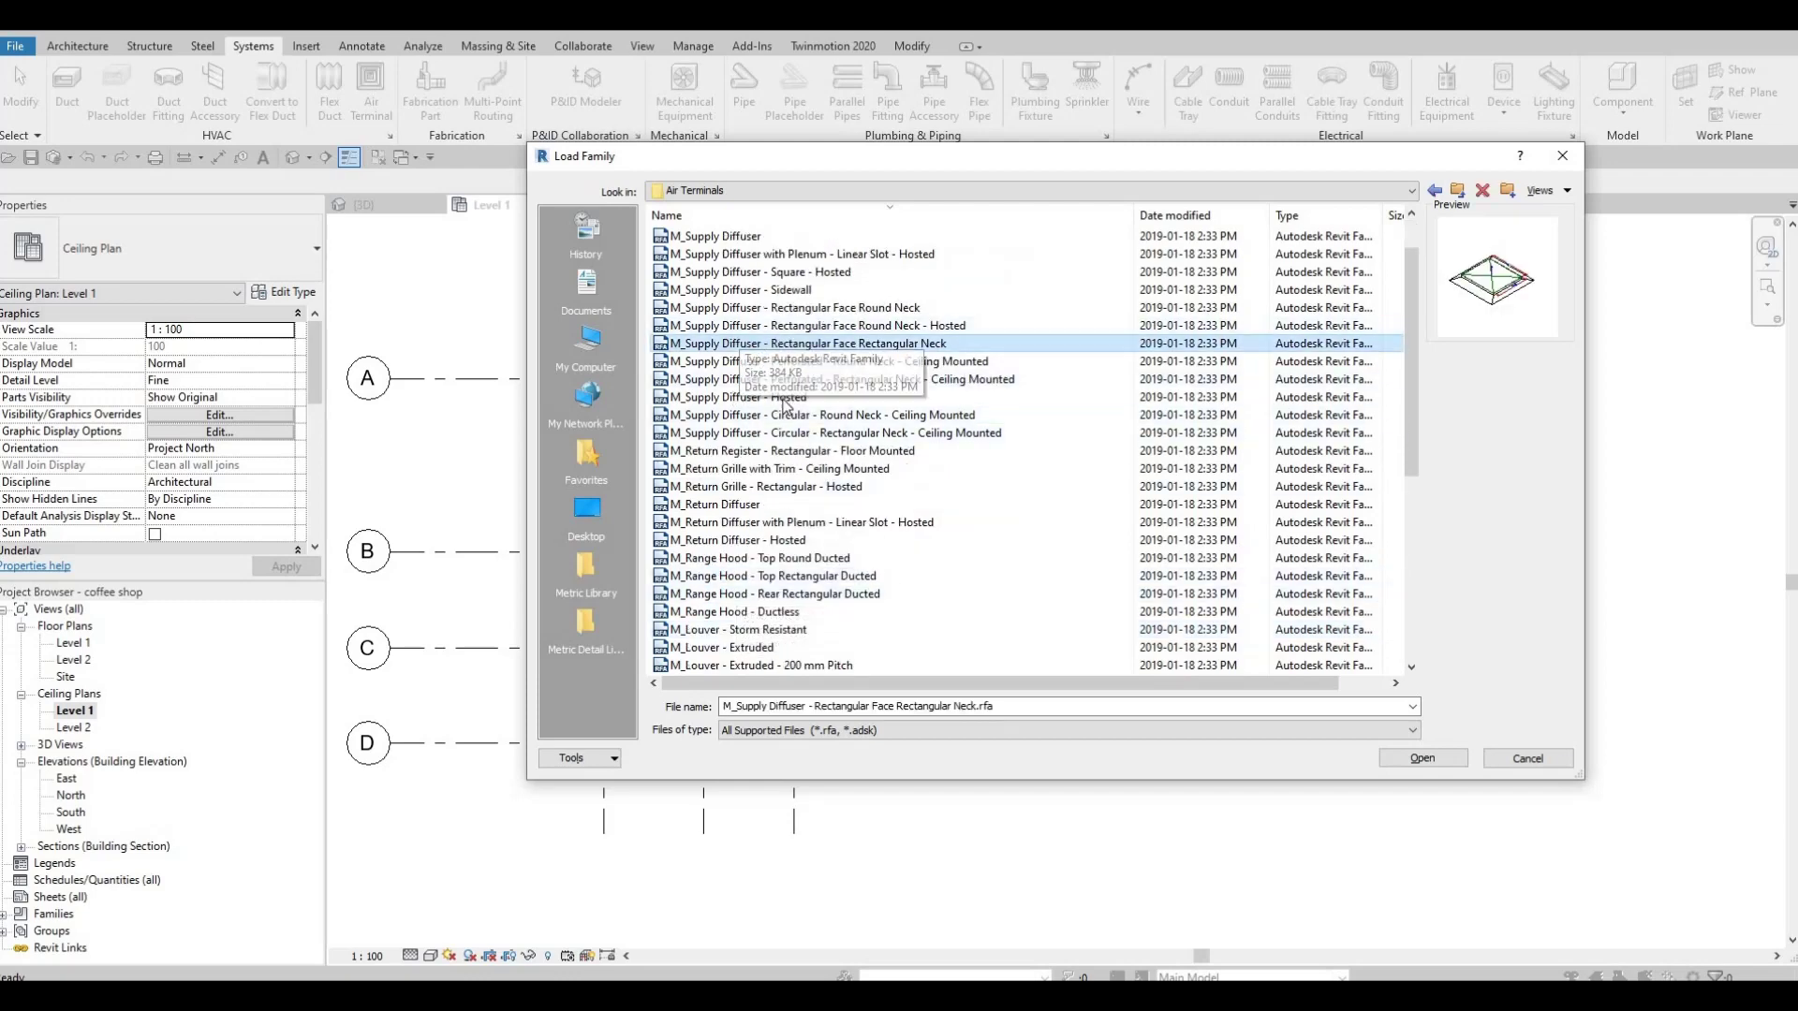
{"action": "left_click", "coordinate": [815, 328]}
{"action": "left_click", "coordinate": [813, 311]}
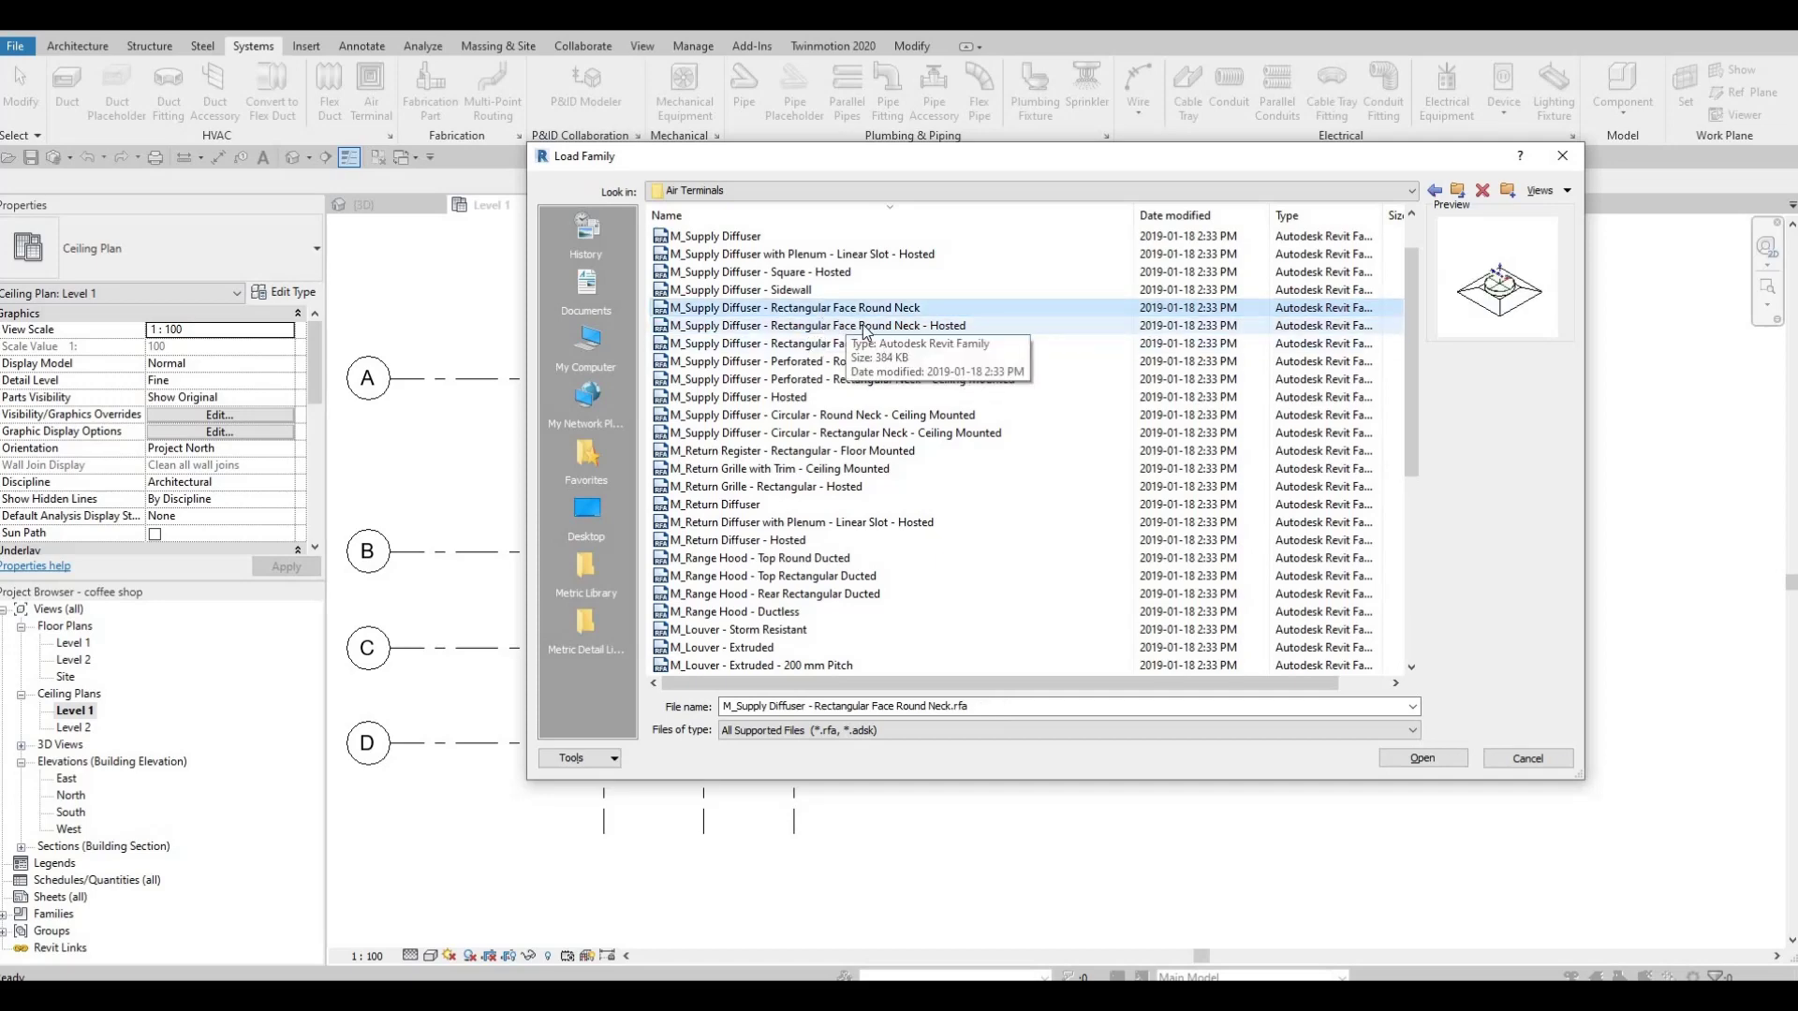
{"action": "left_click", "coordinate": [1420, 758]}
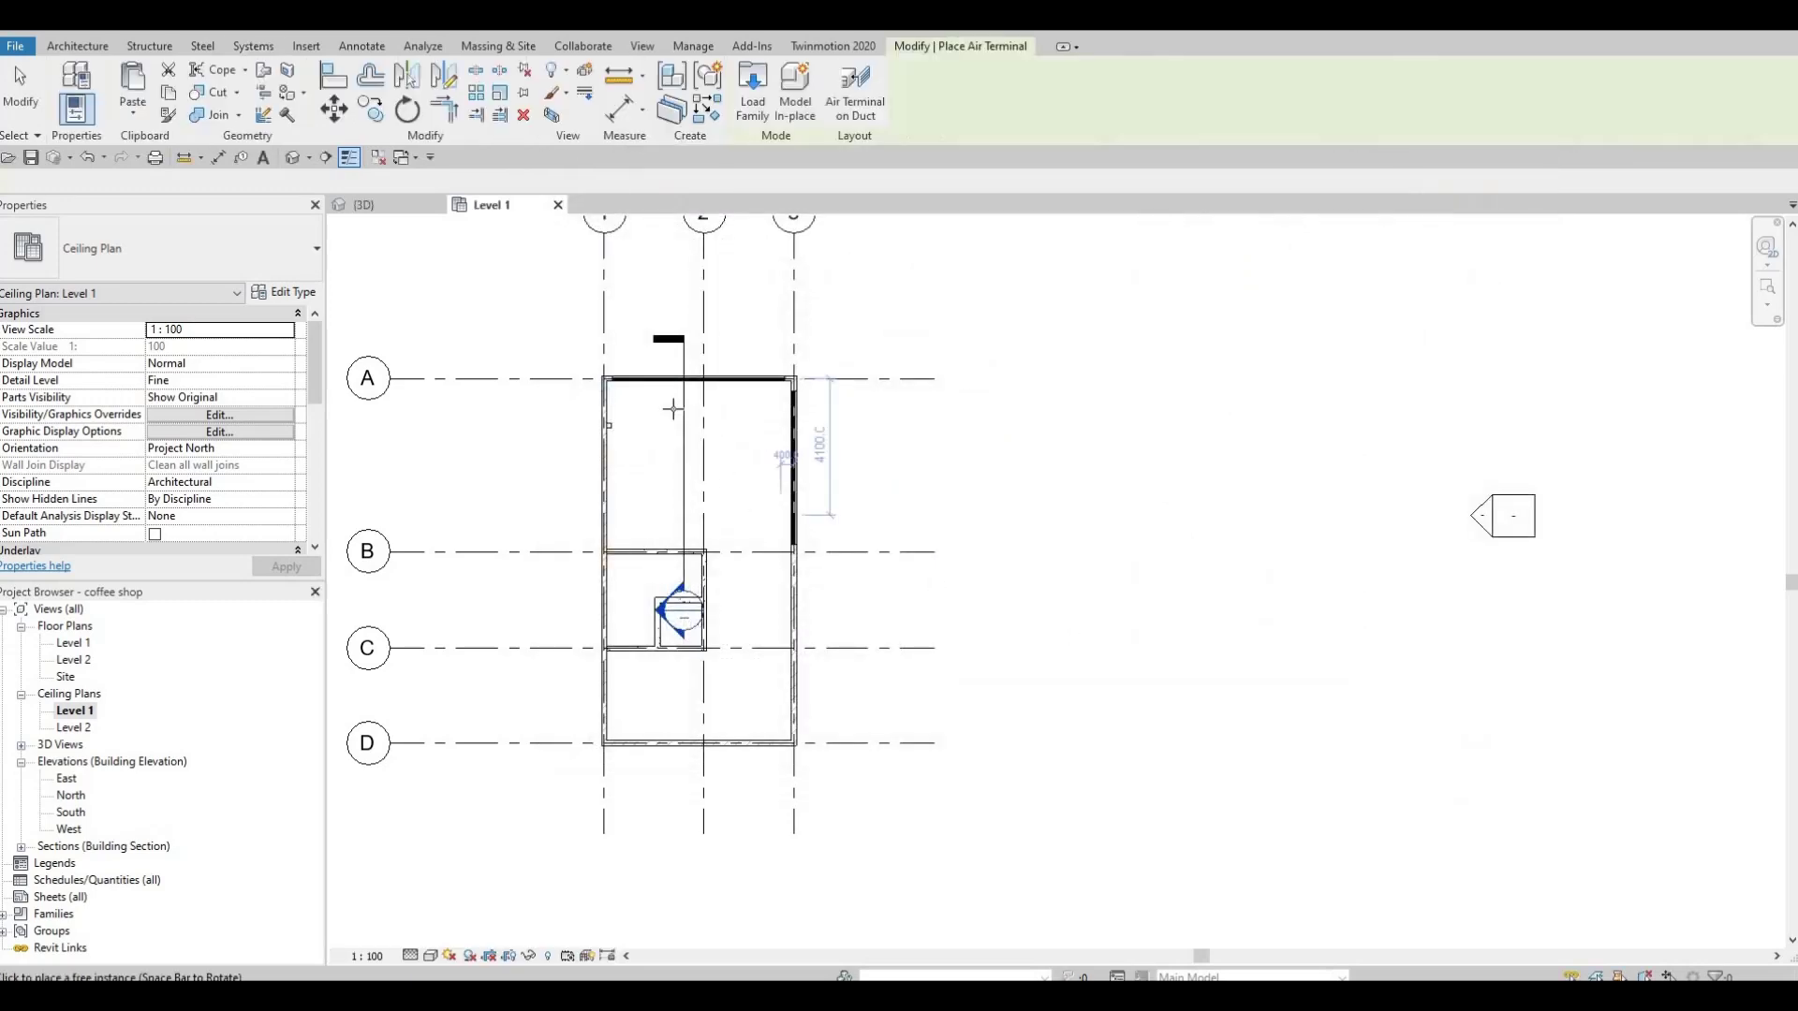
Place a 300x300 - 150 Neck supply diffuser near the corner of grids A and 3, about 900 mm from grid 3
{"action": "scroll", "coordinate": [721, 393], "scroll_direction": "up", "scroll_amount": 3}
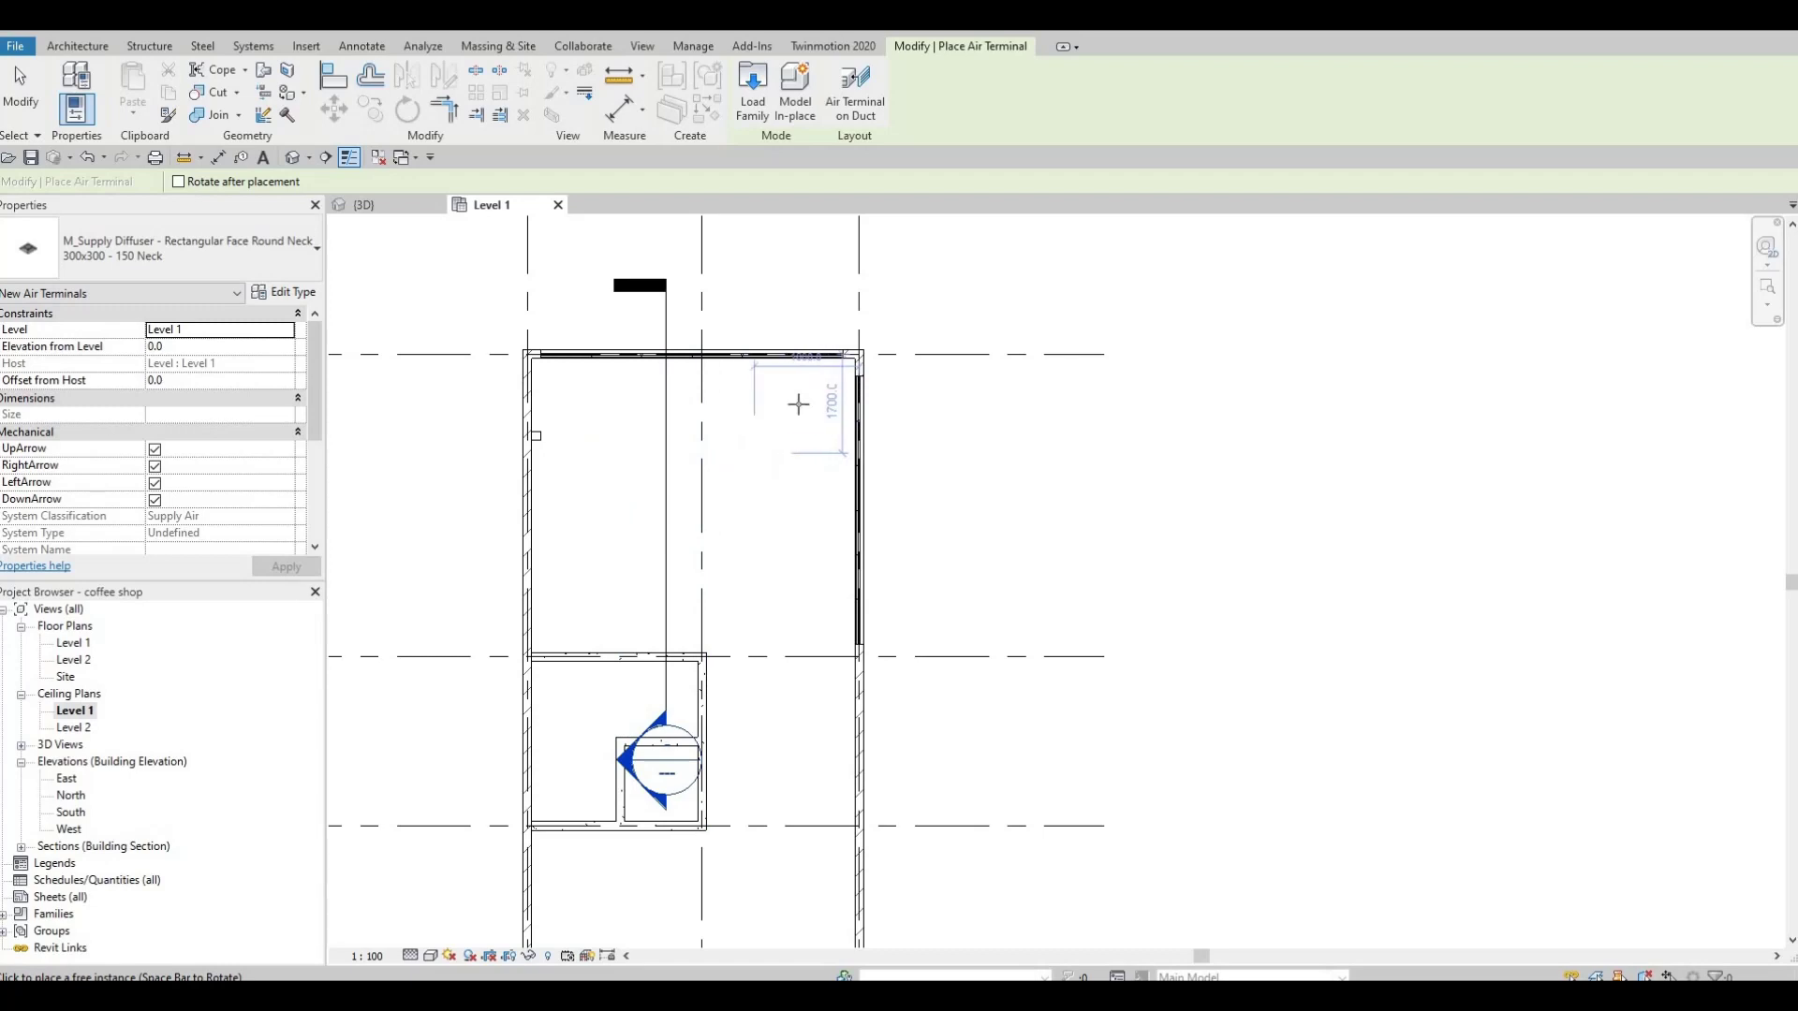
{"action": "left_click", "coordinate": [807, 432]}
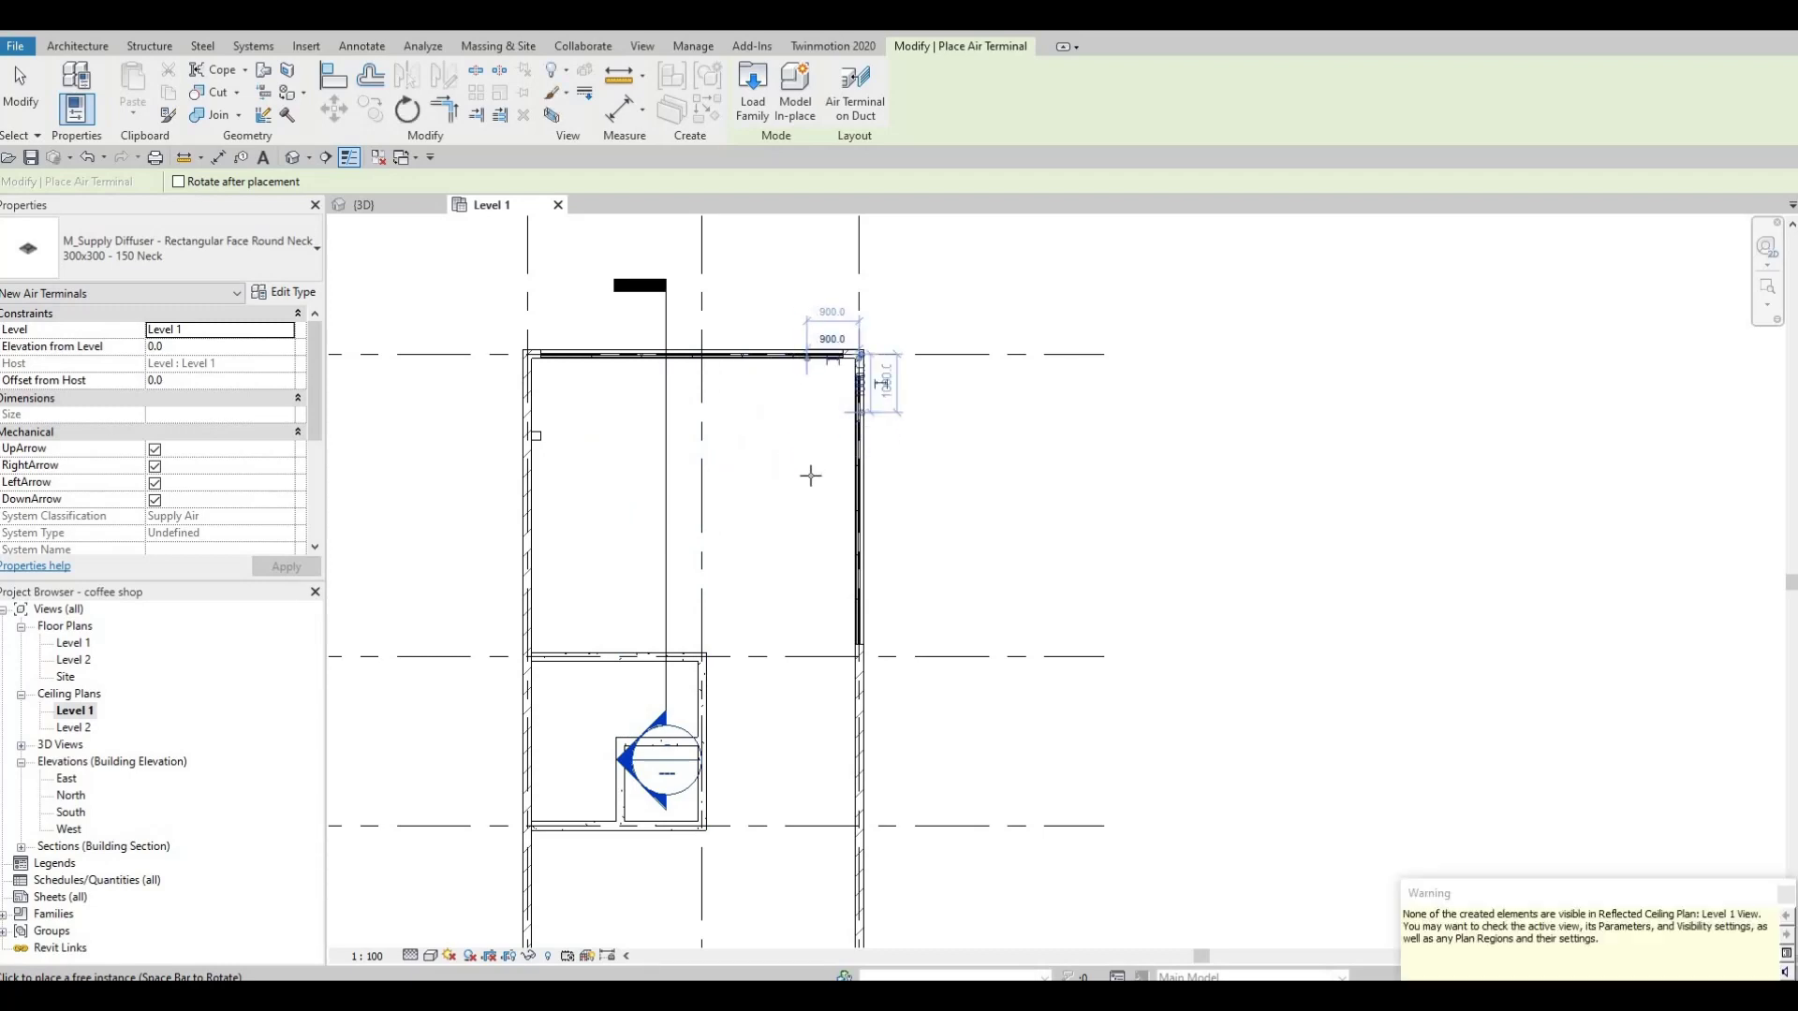
{"action": "key", "text": "Escape"}
{"action": "key", "text": "Escape"}
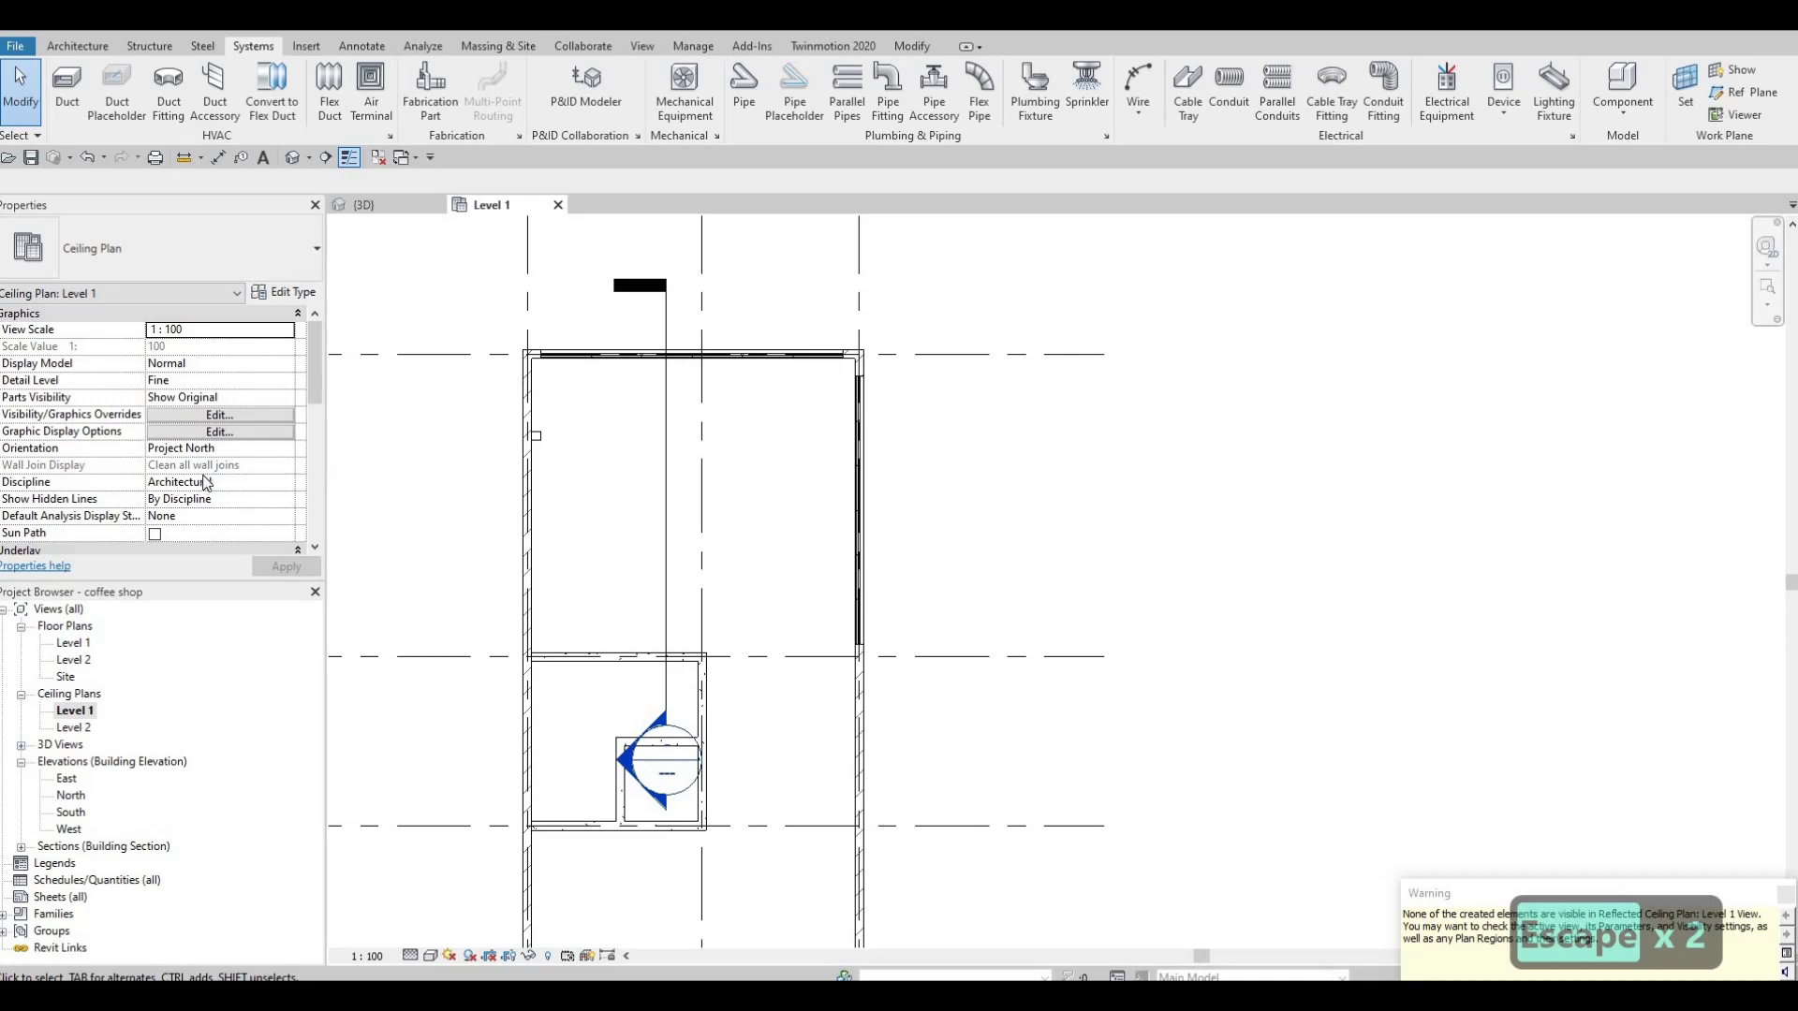
Set the ceiling plan's view range to an Unlimited top, a 3000 mm cut plane offset and an Unlimited view depth
{"action": "scroll", "coordinate": [207, 481], "scroll_direction": "down", "scroll_amount": 5}
{"action": "left_click", "coordinate": [219, 448]}
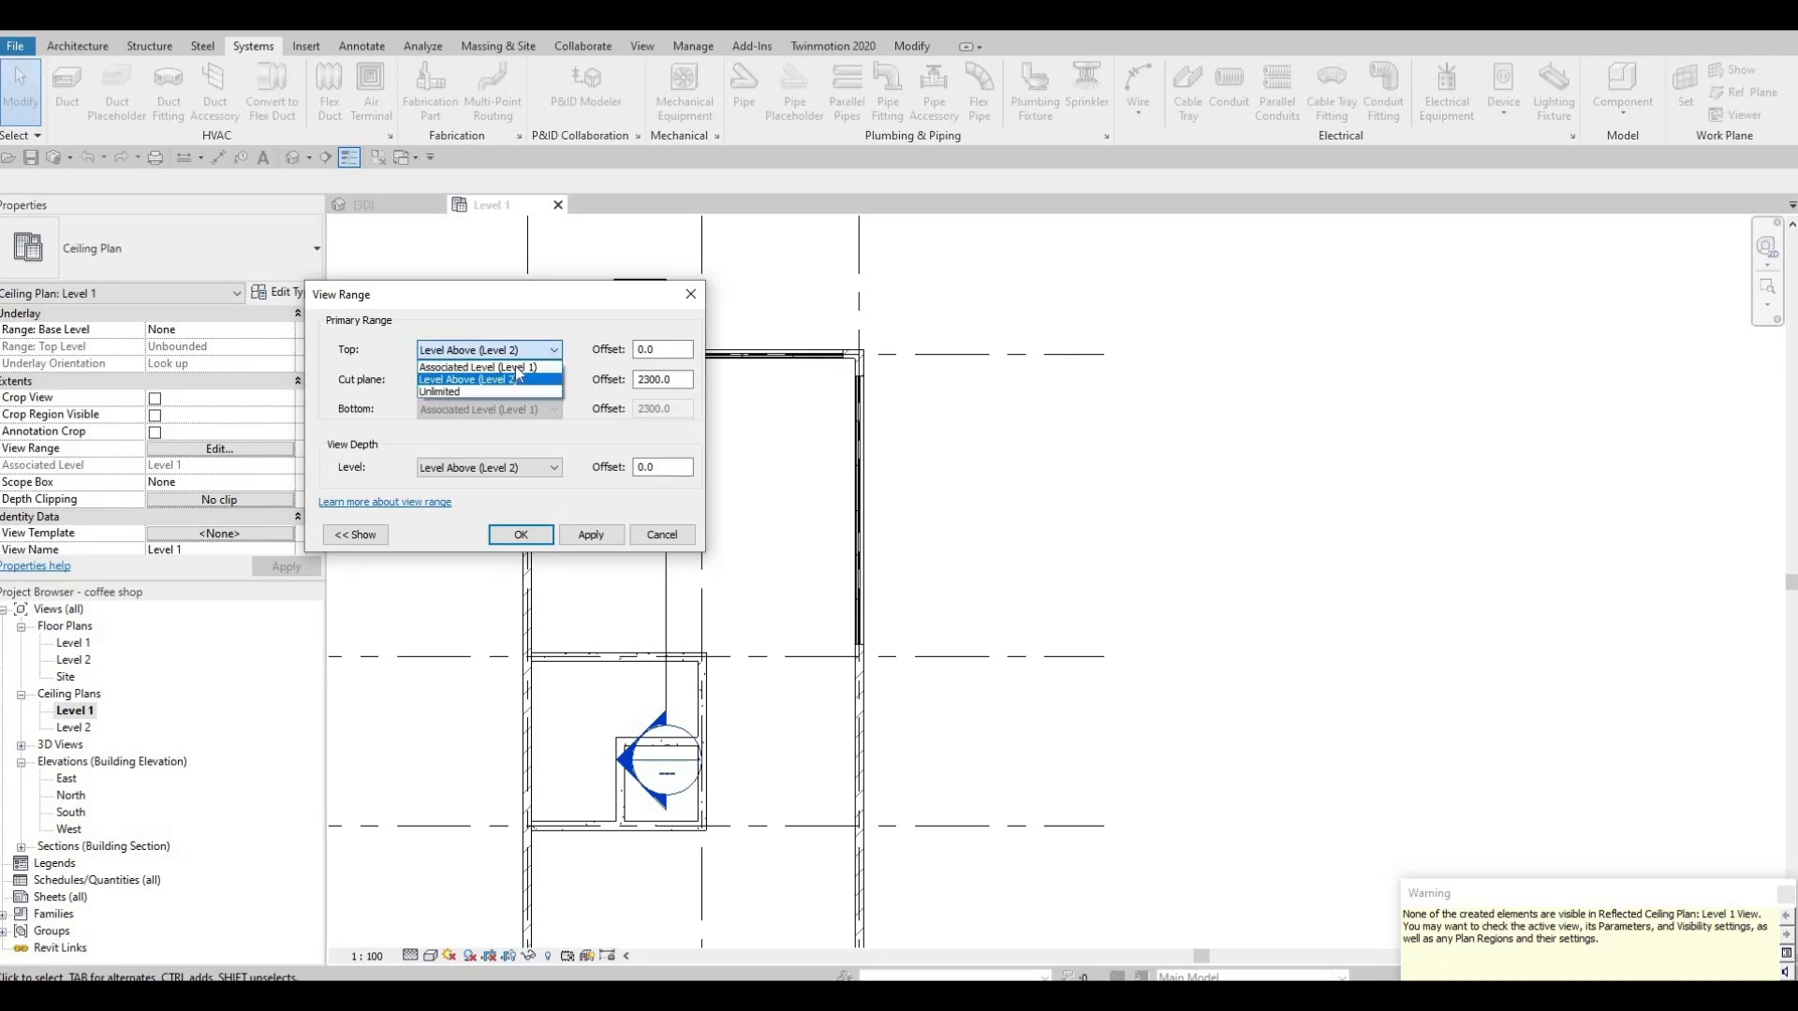
{"action": "left_click", "coordinate": [473, 392]}
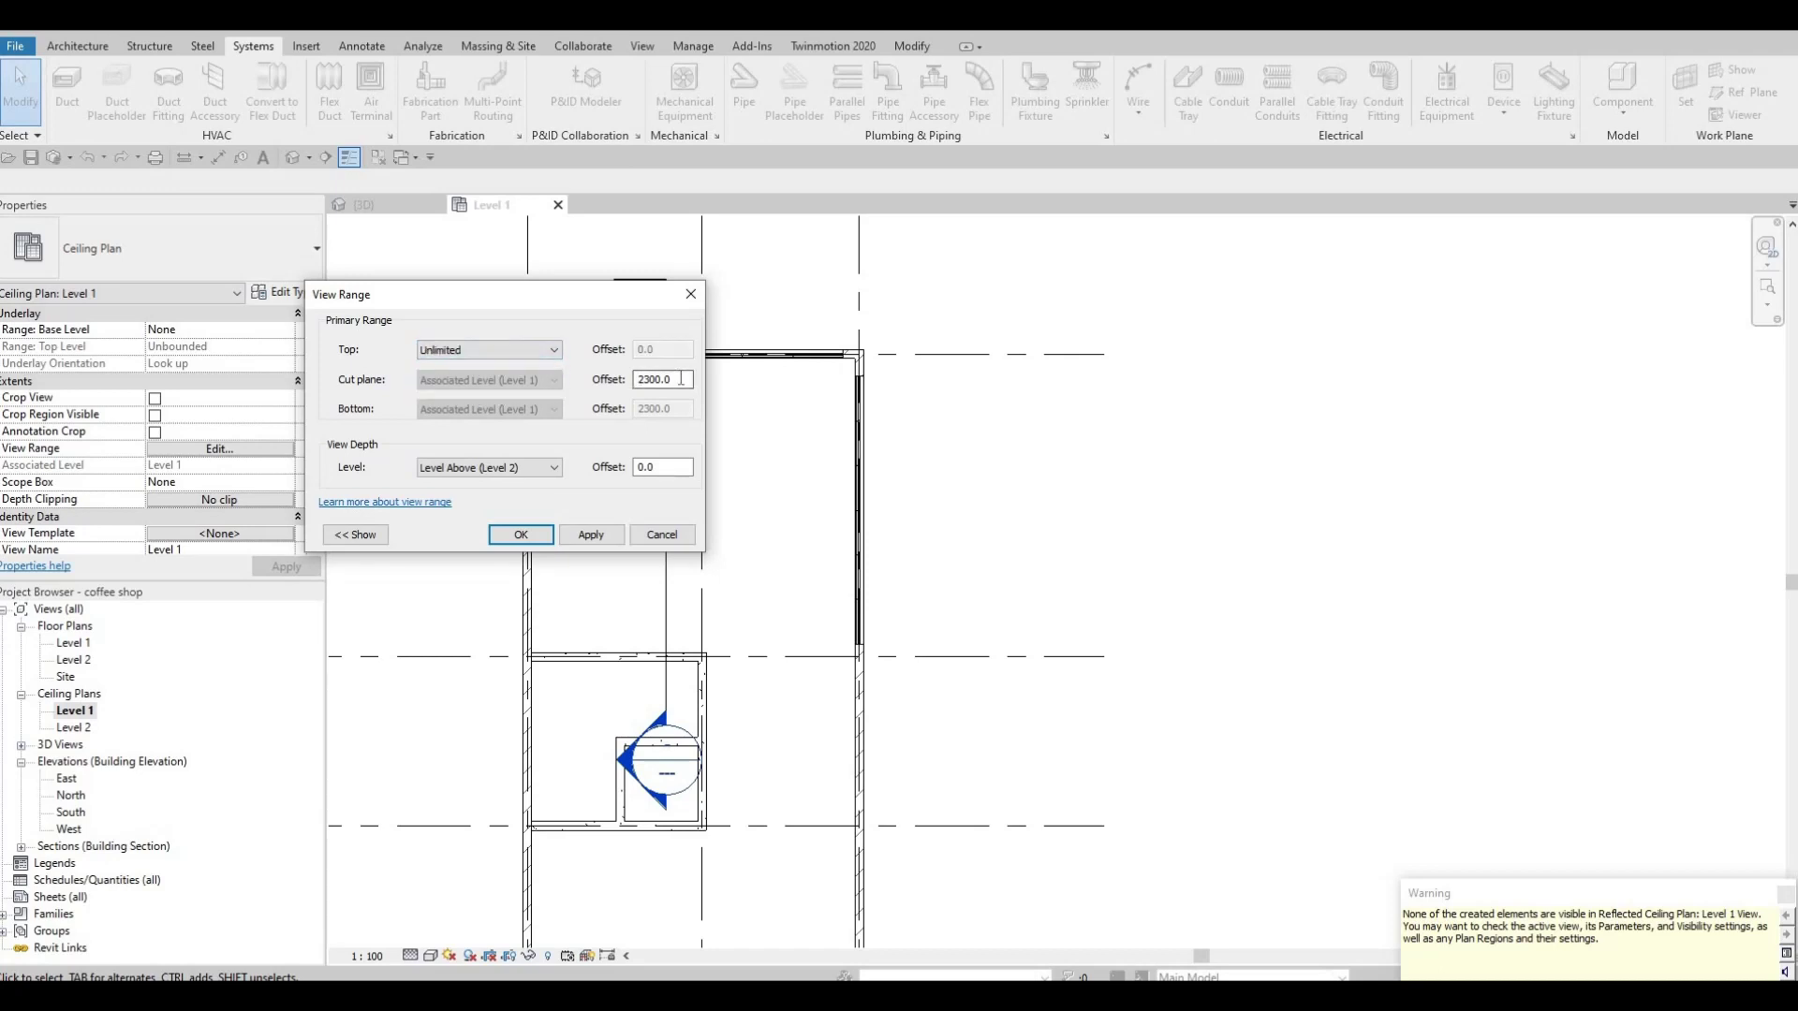
{"action": "left_click_drag", "start_coordinate": [671, 379], "coordinate": [546, 379]}
{"action": "type", "text": "300"}
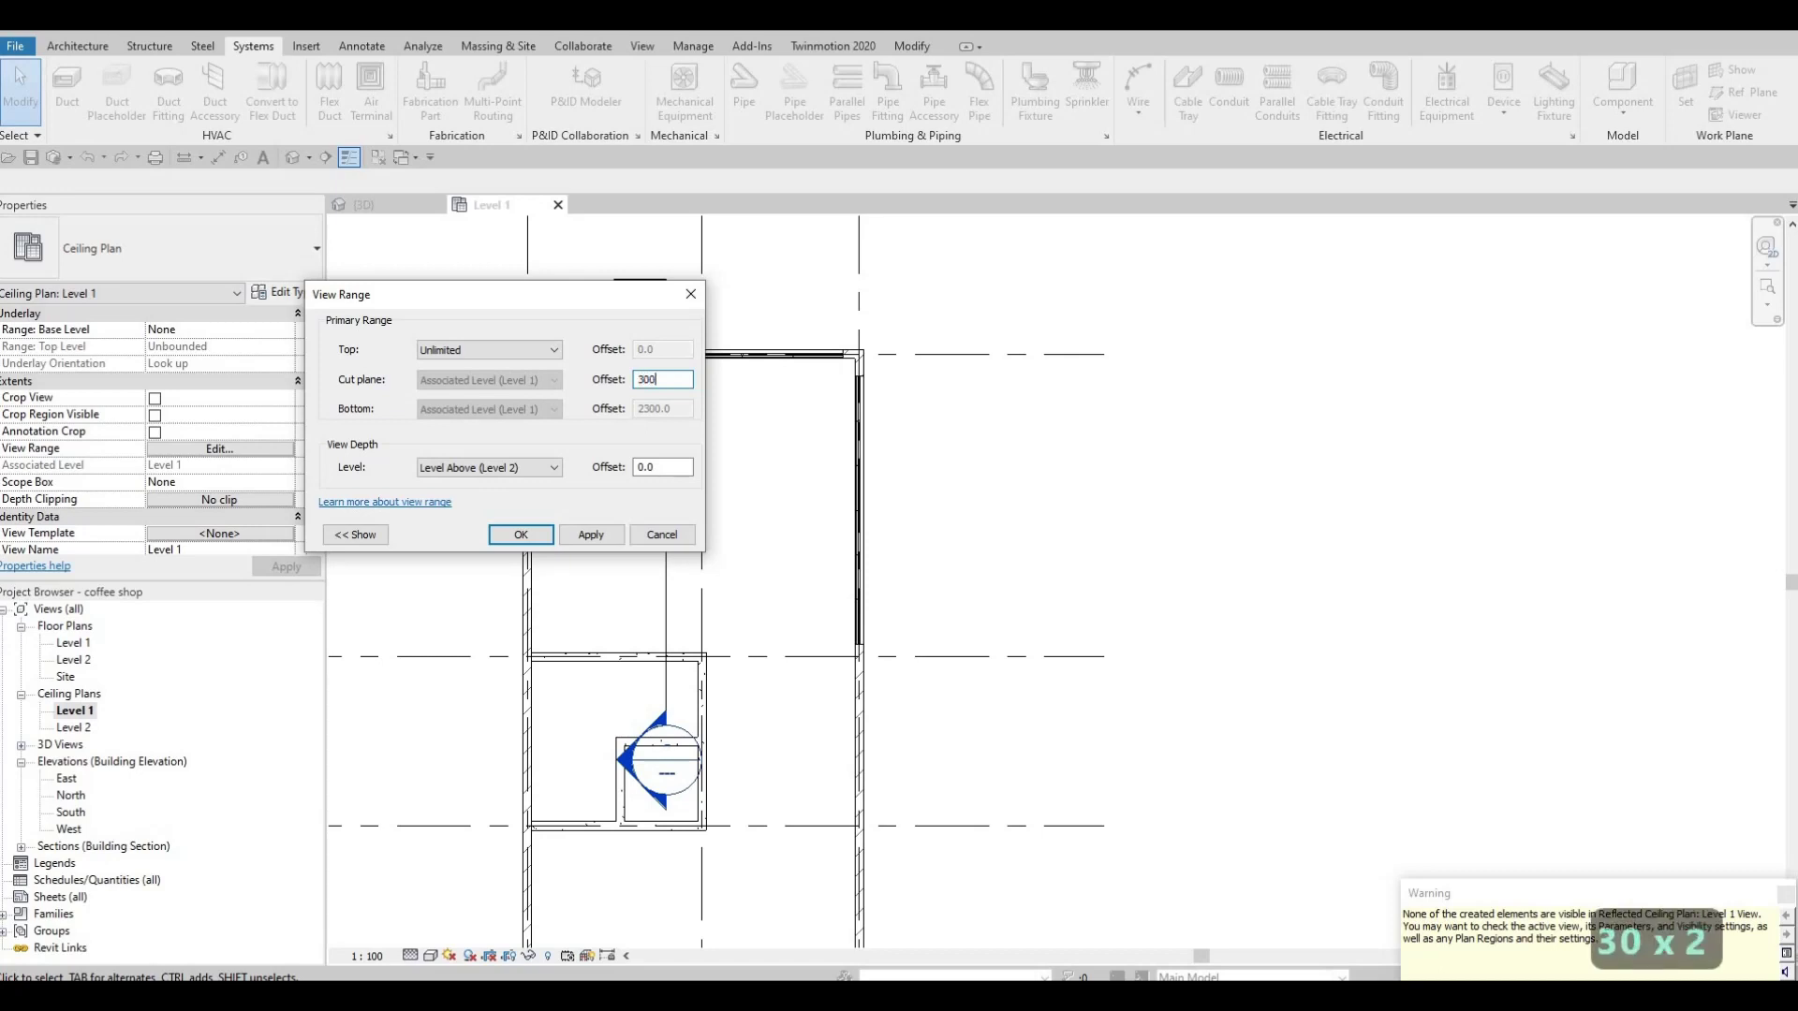
{"action": "left_click", "coordinate": [591, 537]}
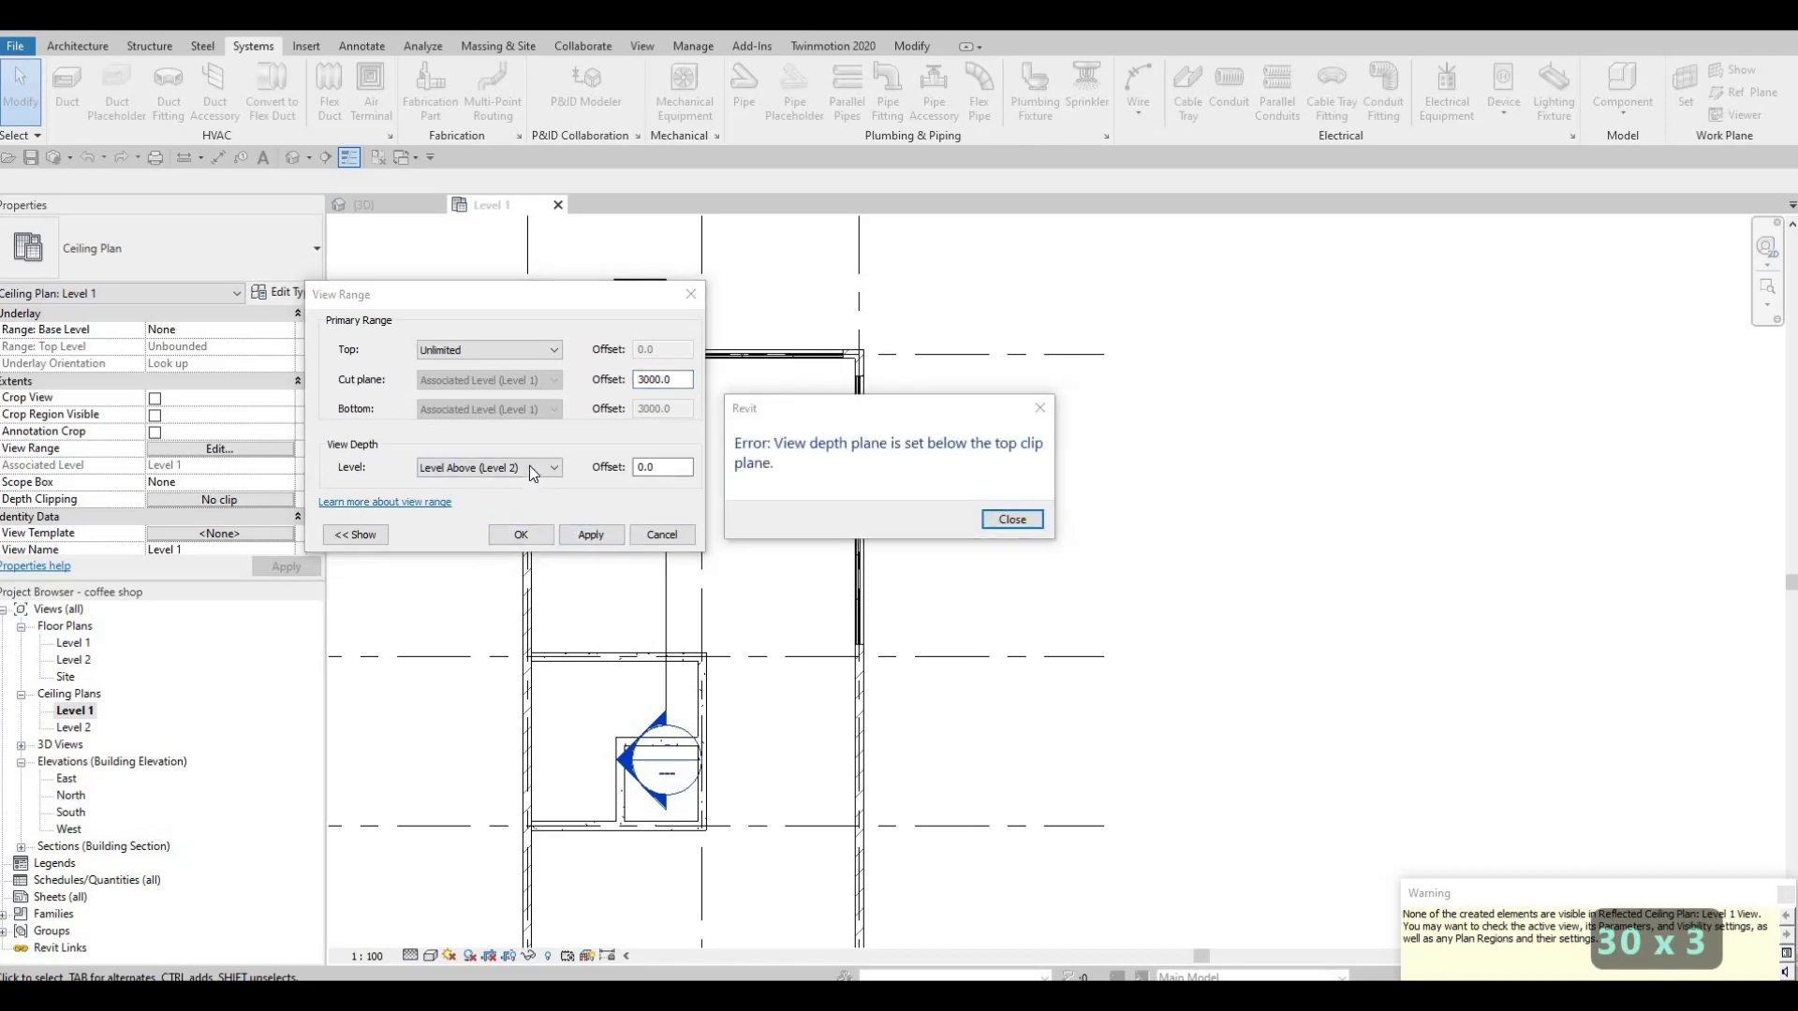
{"action": "key", "text": "Escape"}
{"action": "left_click", "coordinate": [467, 510]}
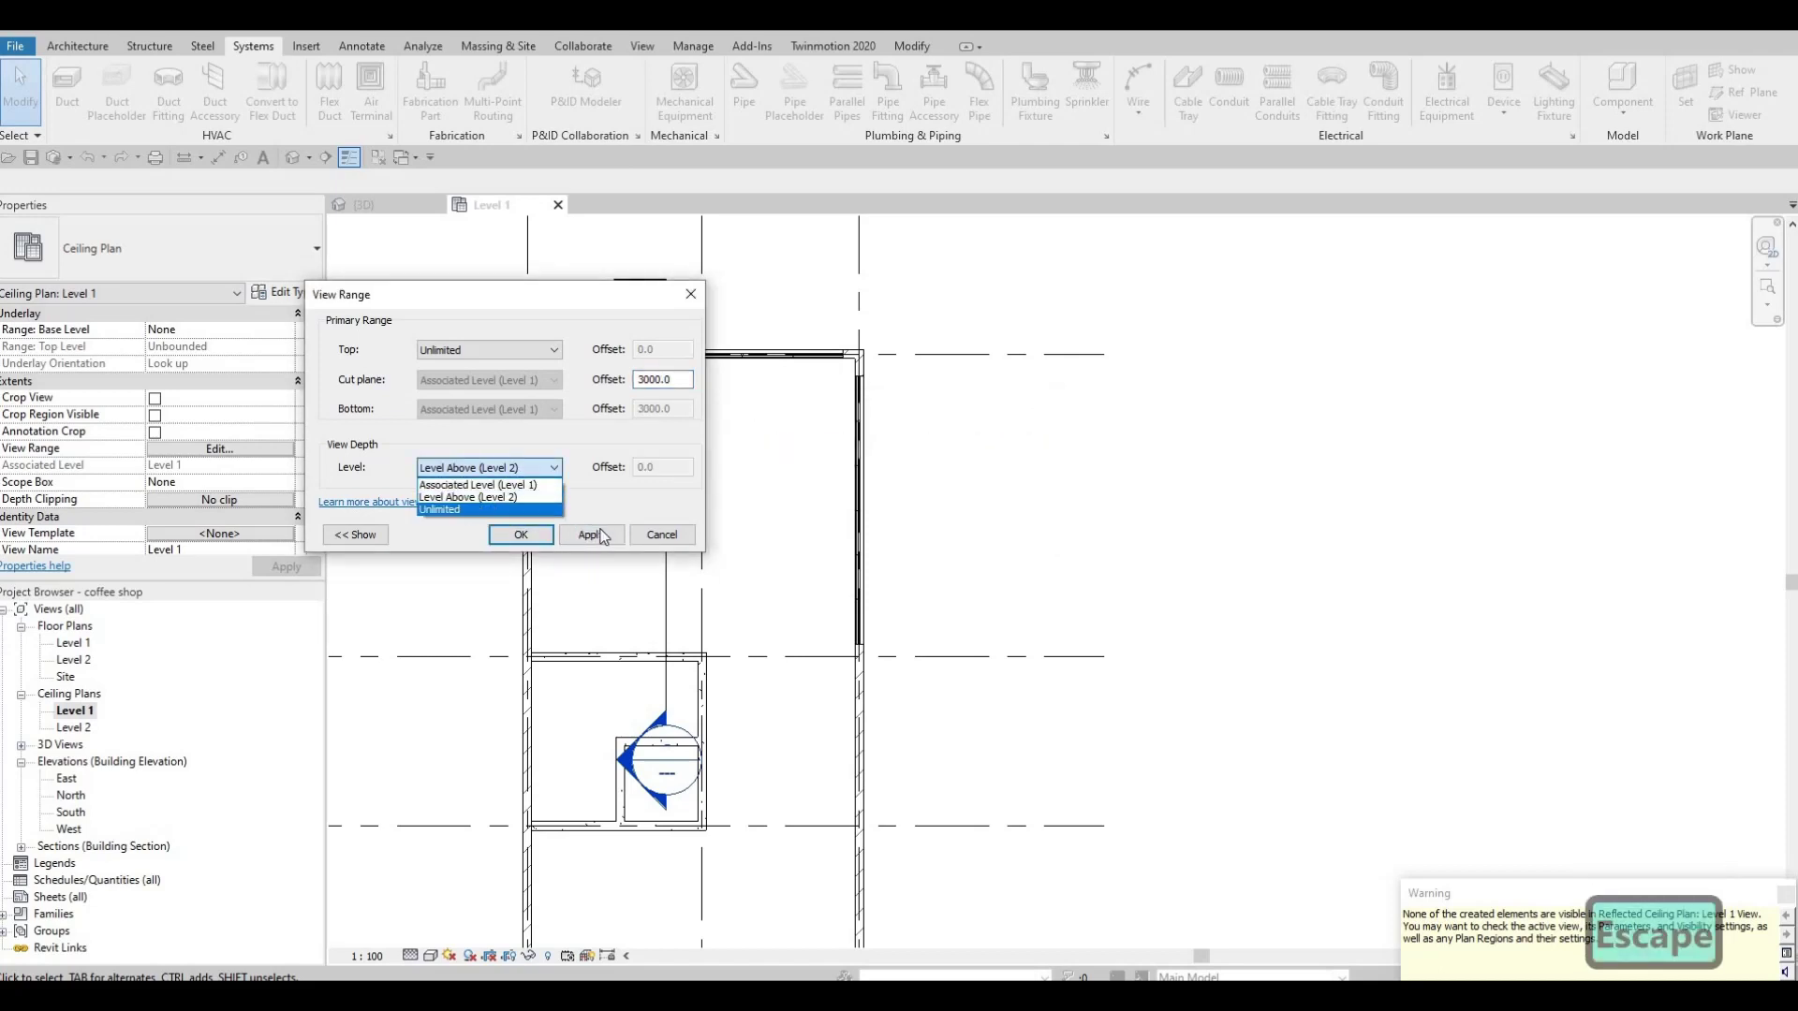
{"action": "left_click", "coordinate": [590, 534]}
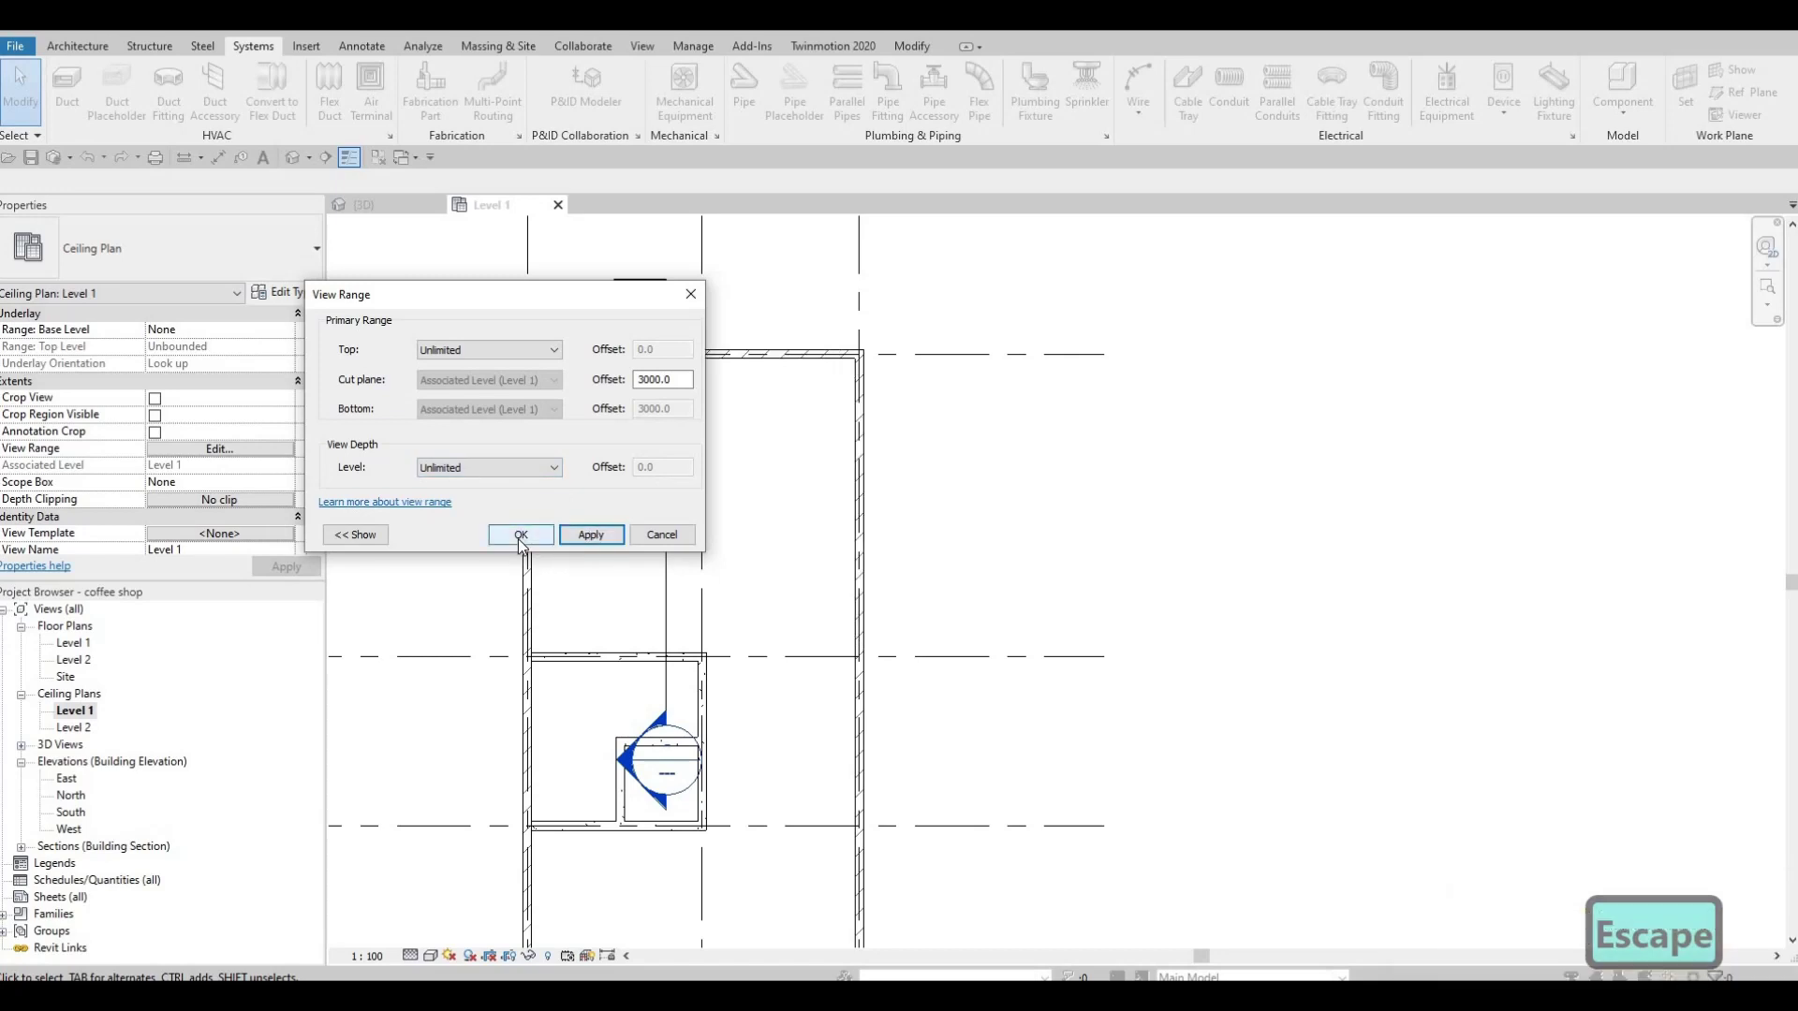
{"action": "key", "text": "Escape"}
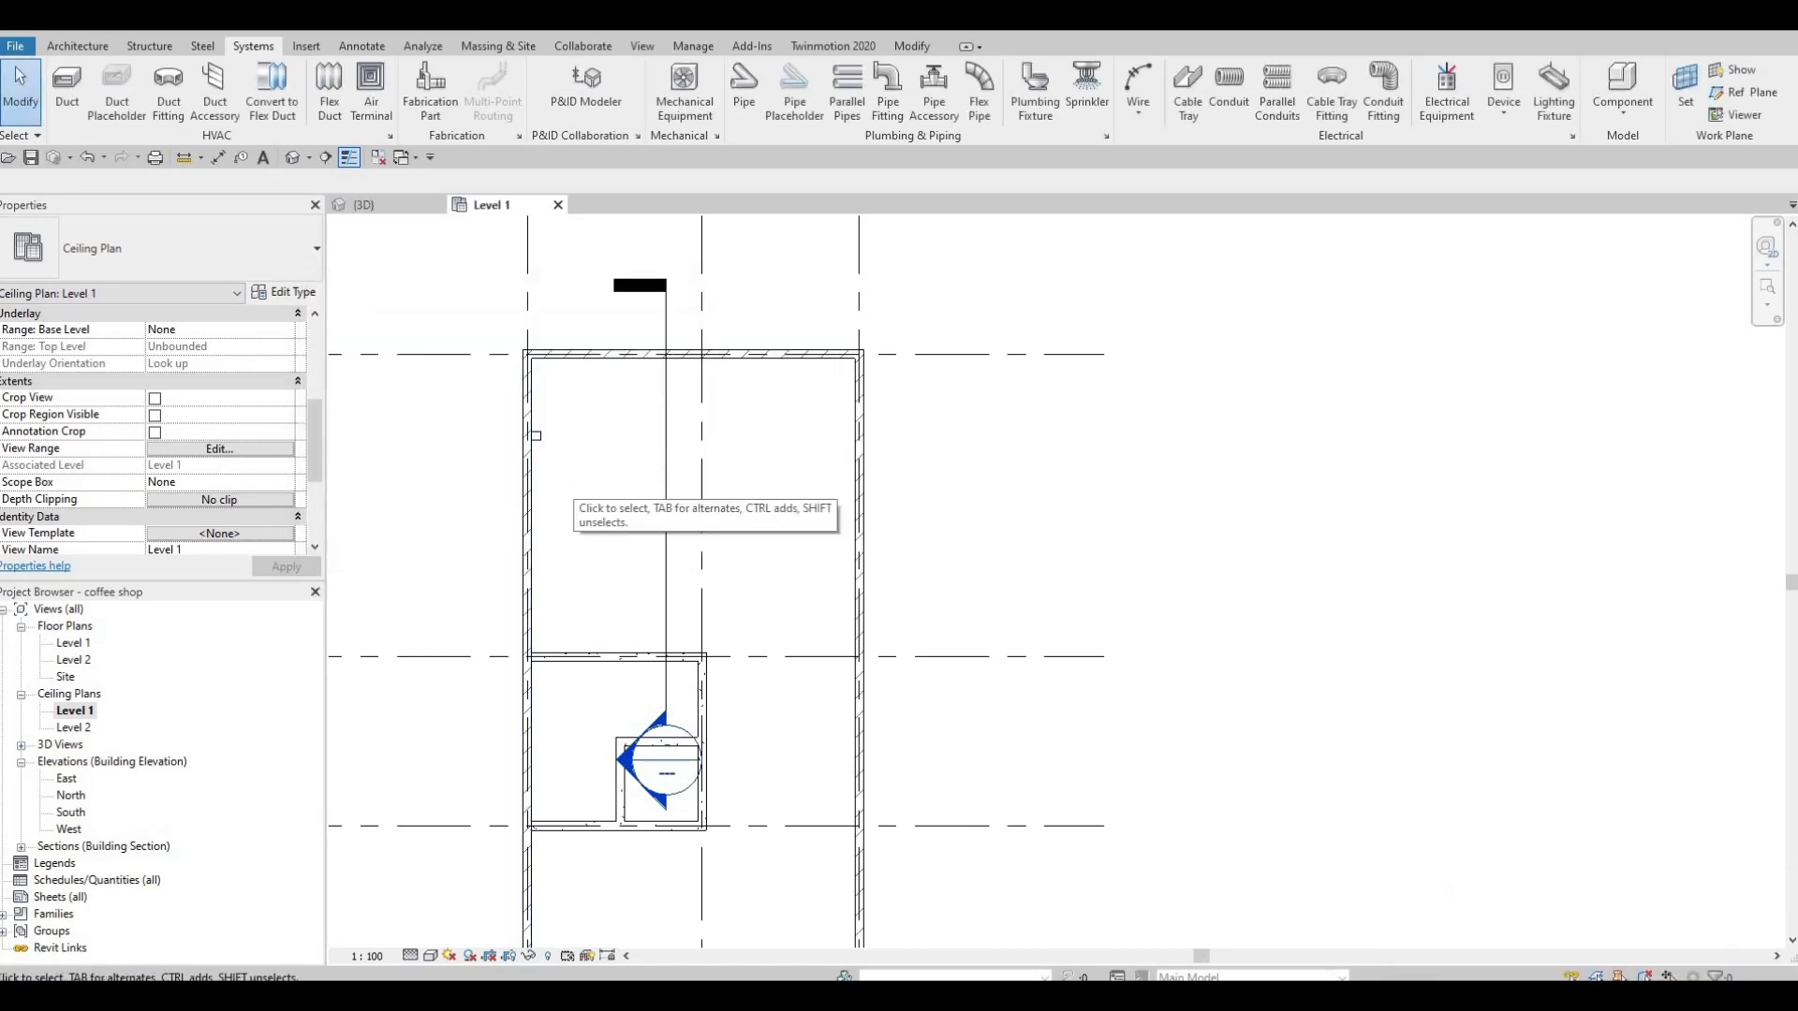
Set the Level 1 ceiling plan's detail level to Fine and check its visibility/graphics overrides
{"action": "left_click", "coordinate": [410, 955]}
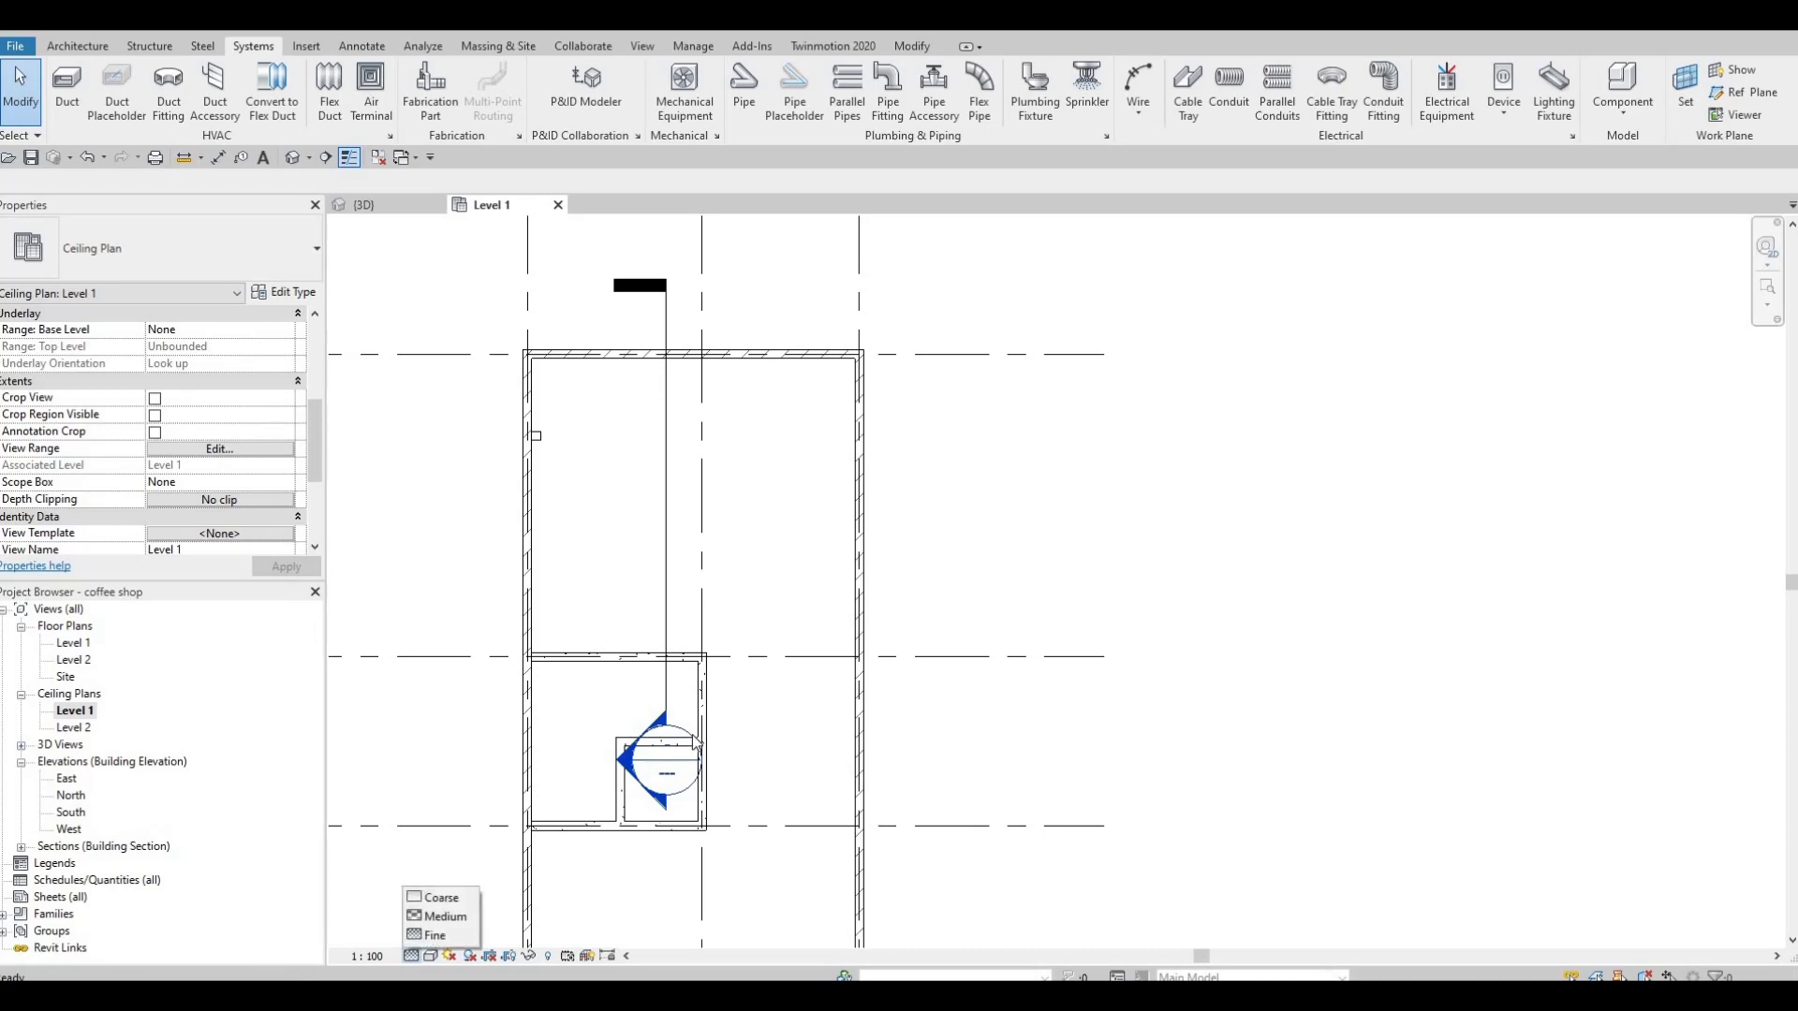
{"action": "left_click", "coordinate": [441, 935]}
{"action": "middle_click_drag", "start_coordinate": [690, 710], "coordinate": [736, 674]}
{"action": "key", "text": "v"}
{"action": "key", "text": "g"}
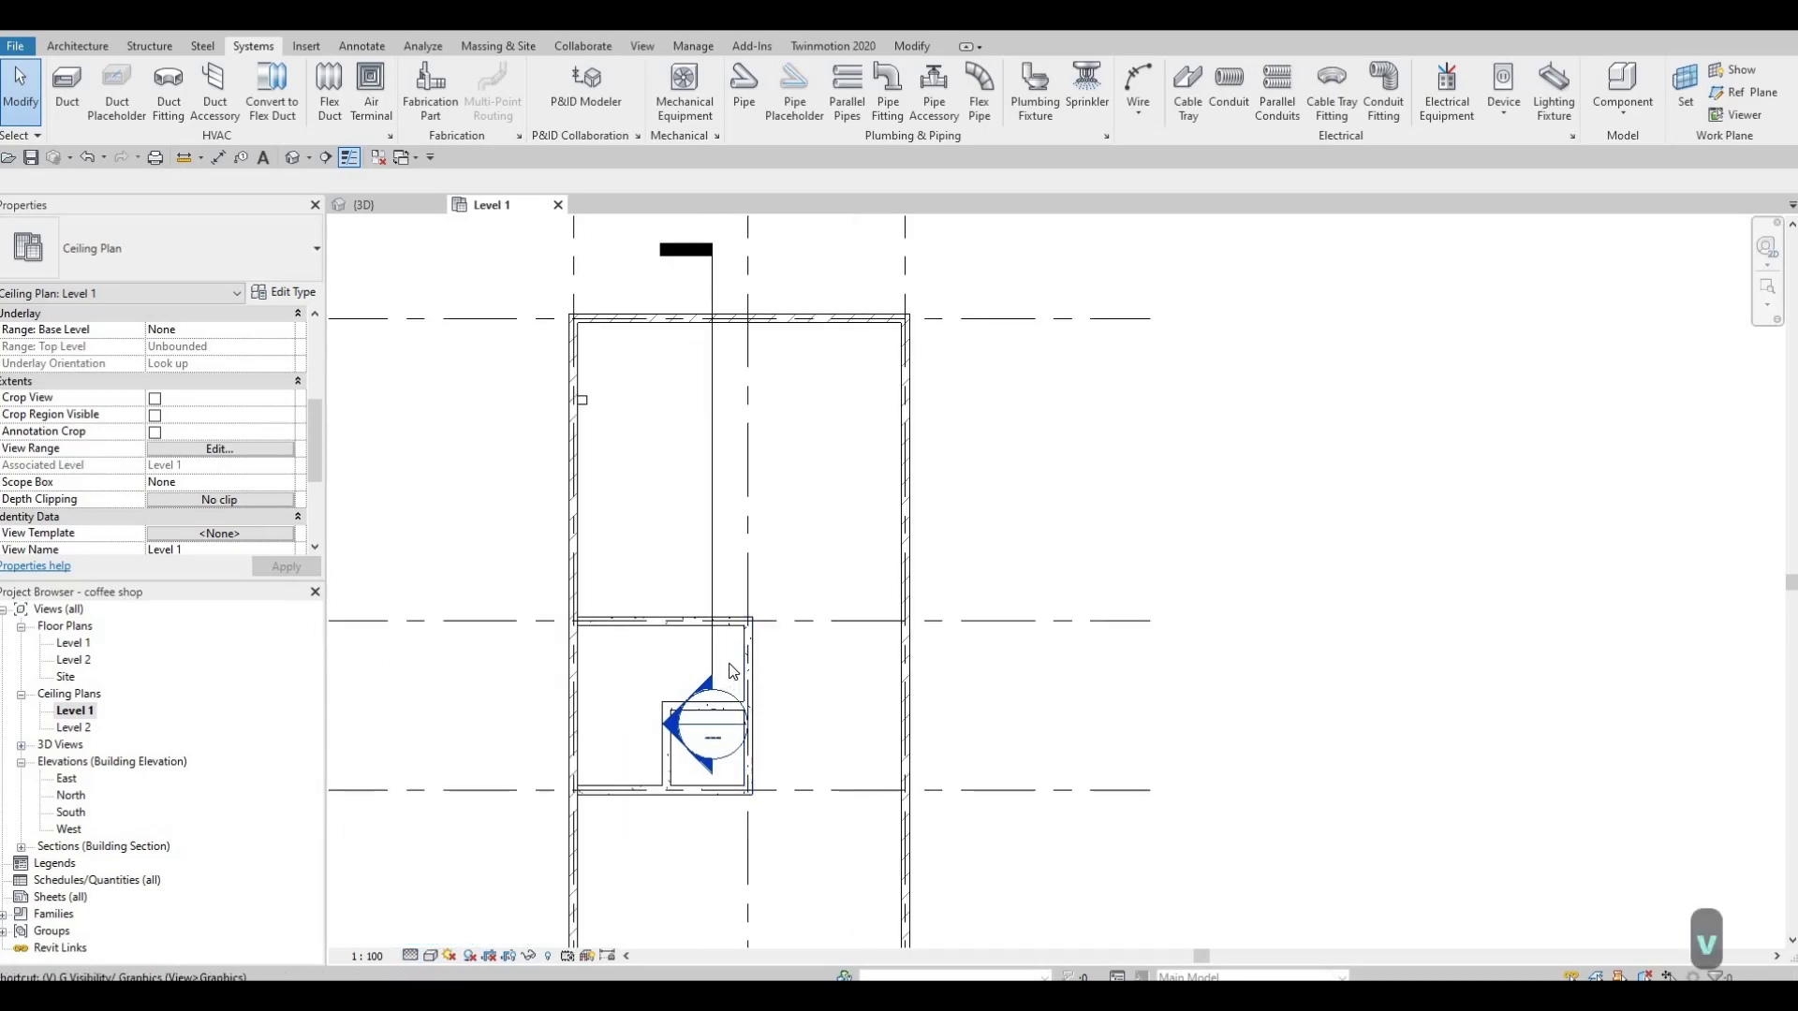
{"action": "key", "text": "Escape"}
{"action": "key", "text": "Escape"}
Look for the diffuser in the Level 1 floor plan and the South, North and East elevations
{"action": "double_click", "coordinate": [75, 644]}
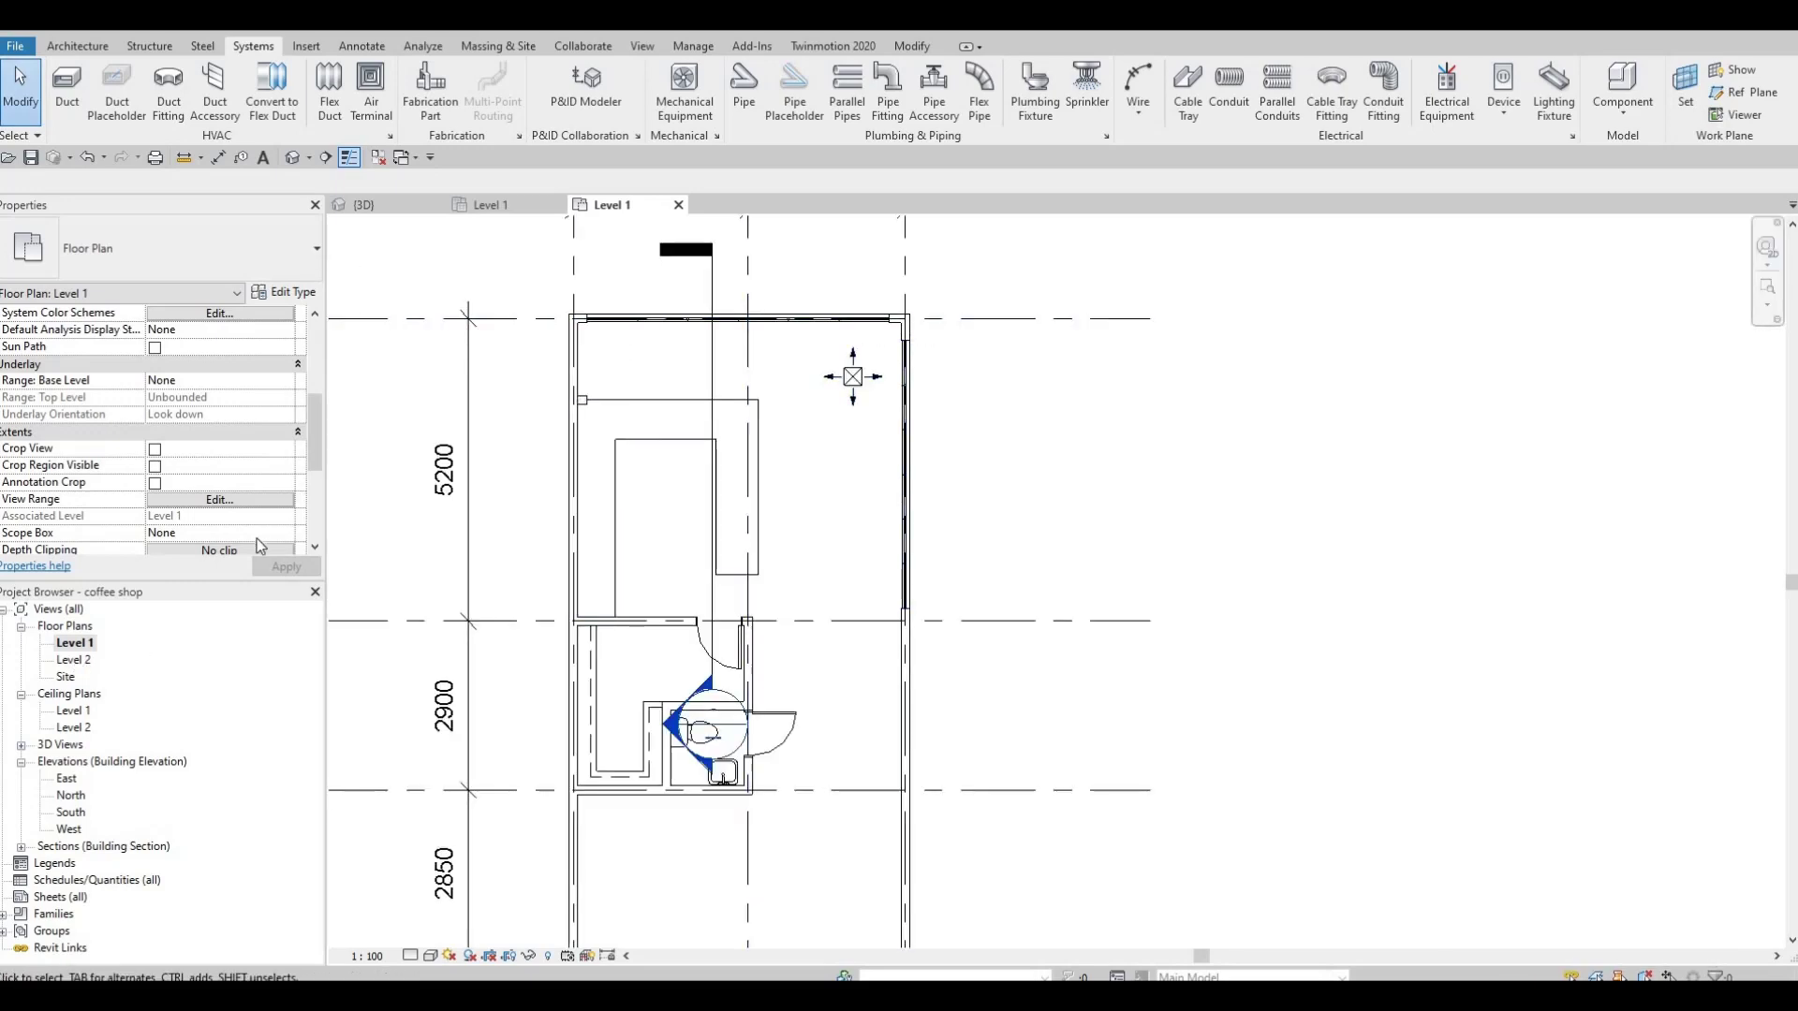
{"action": "double_click", "coordinate": [67, 812]}
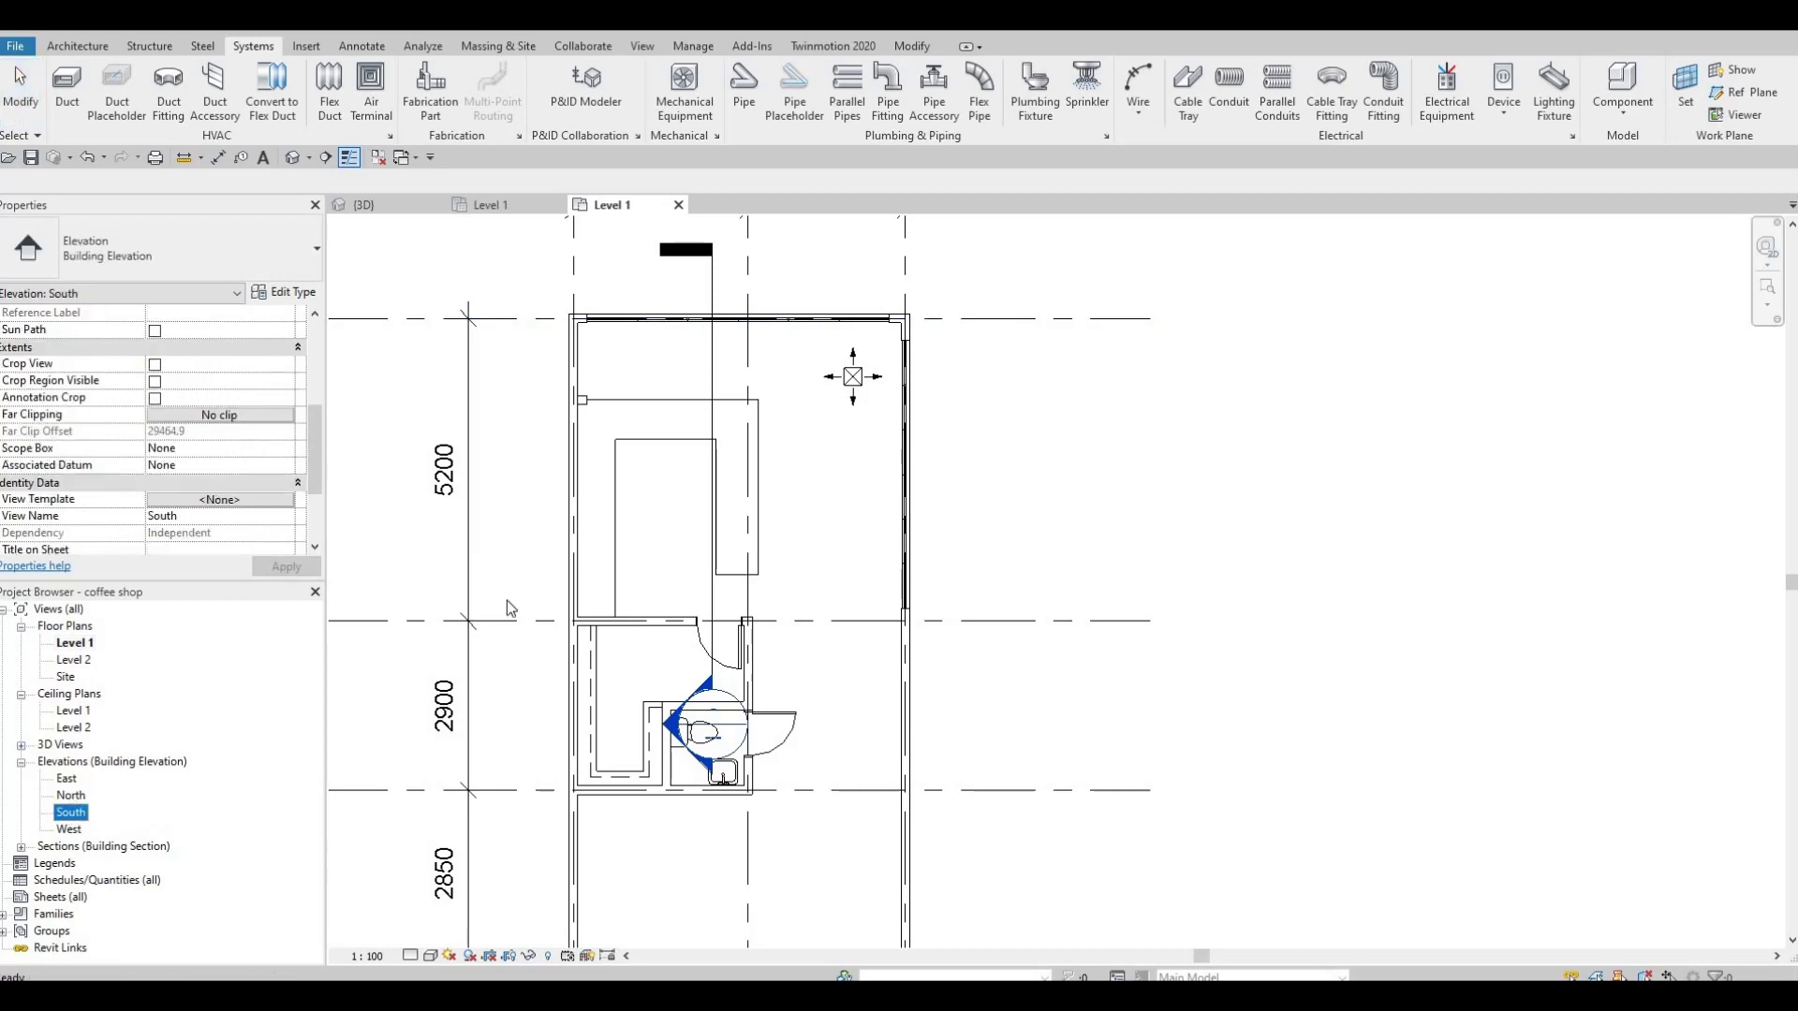
{"action": "double_click", "coordinate": [73, 796]}
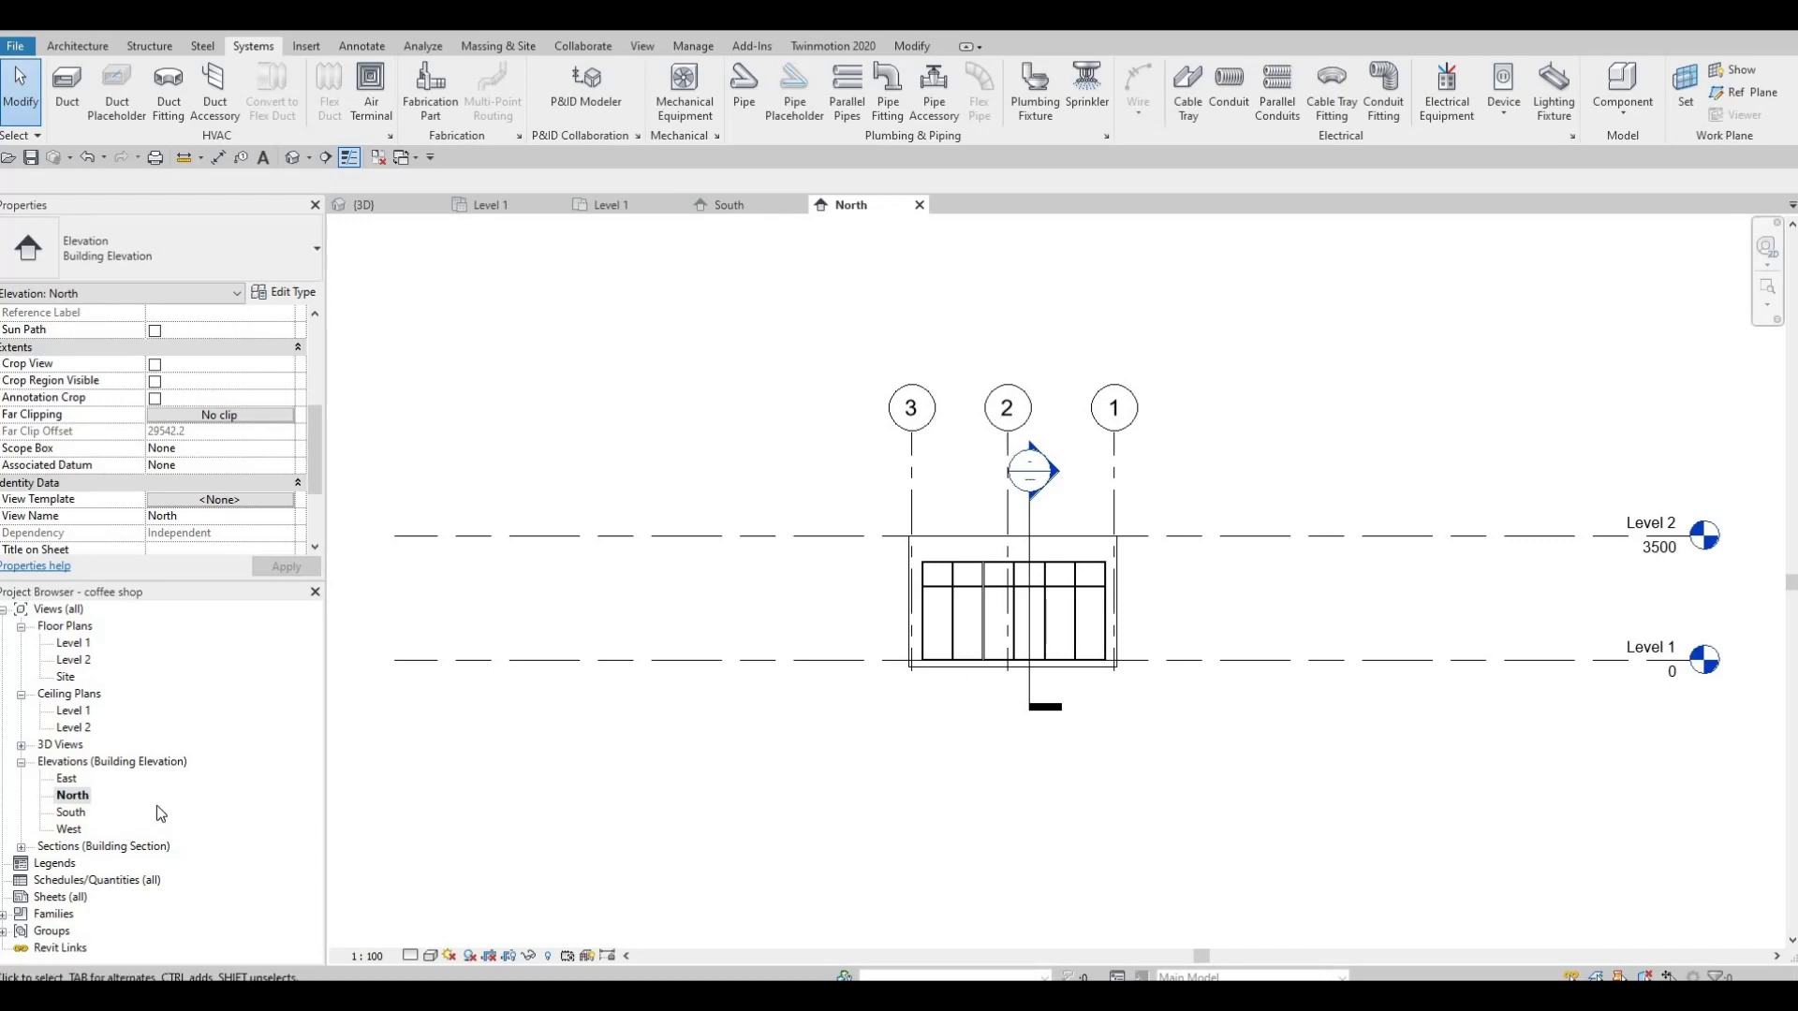
{"action": "double_click", "coordinate": [66, 778]}
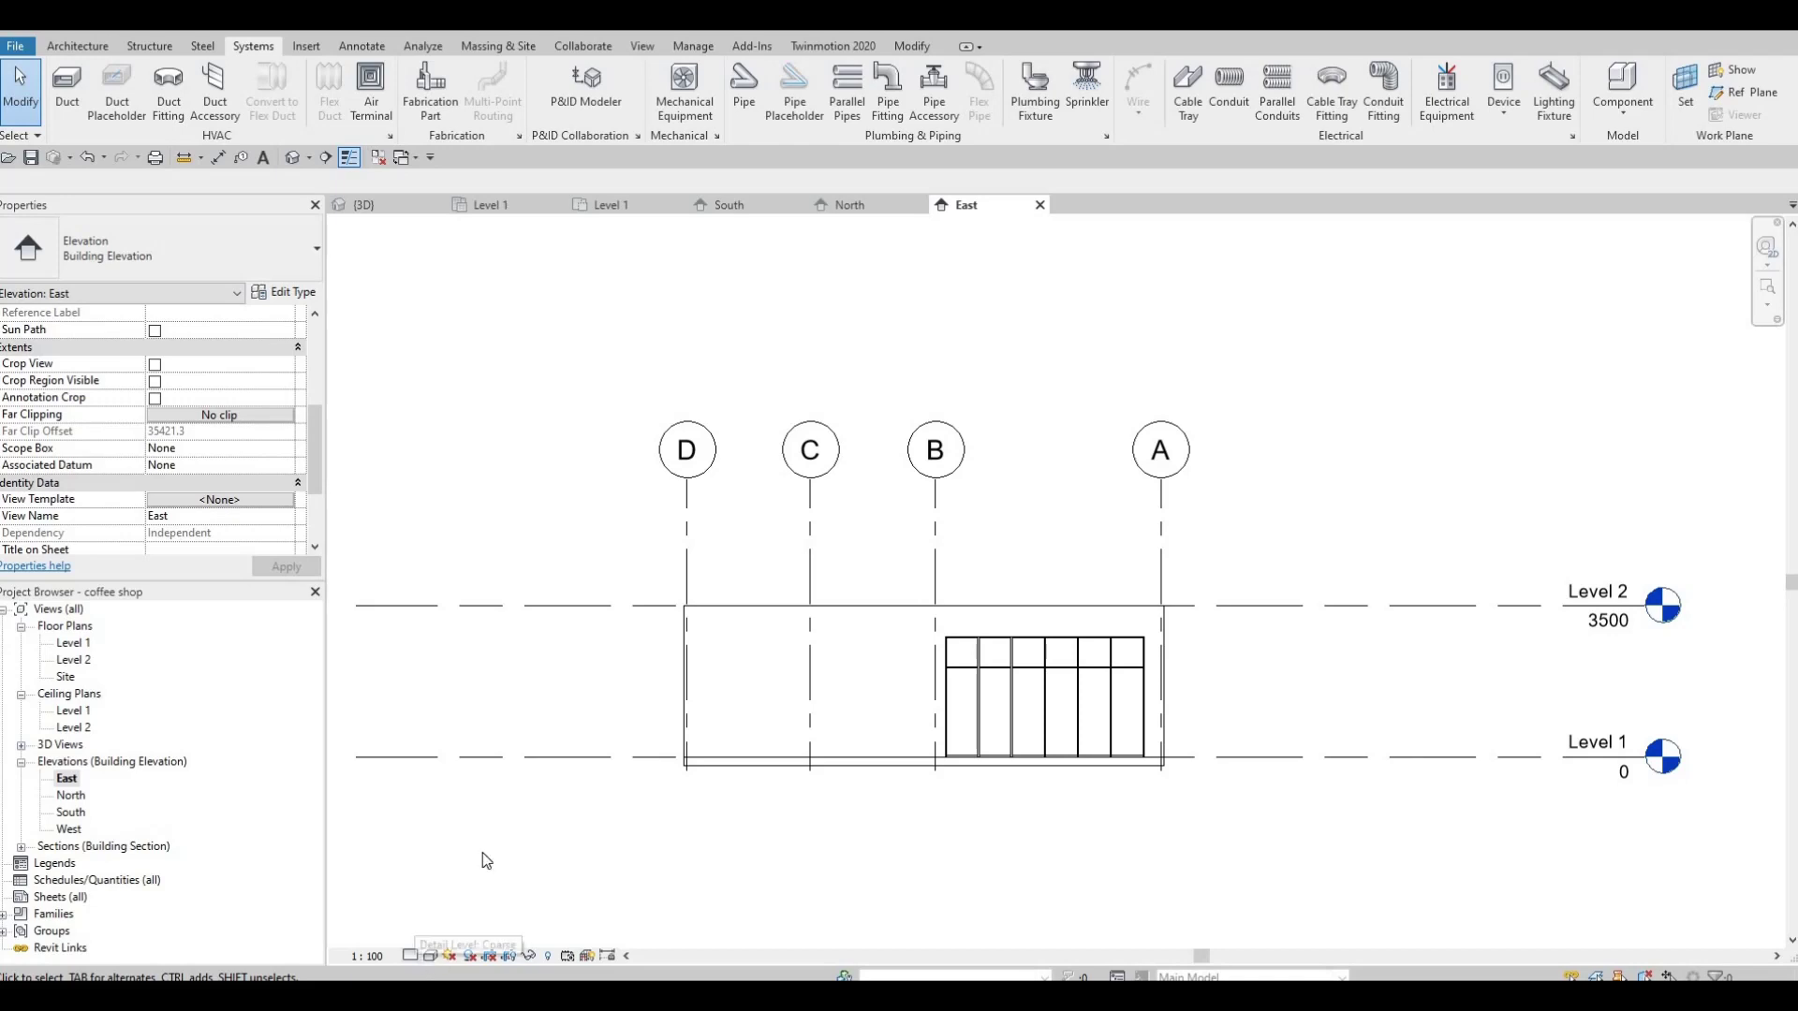
Increase the model transparency in the East elevation's graphic display options so the interior shows through the walls
{"action": "left_click", "coordinate": [431, 956]}
{"action": "left_click", "coordinate": [506, 813]}
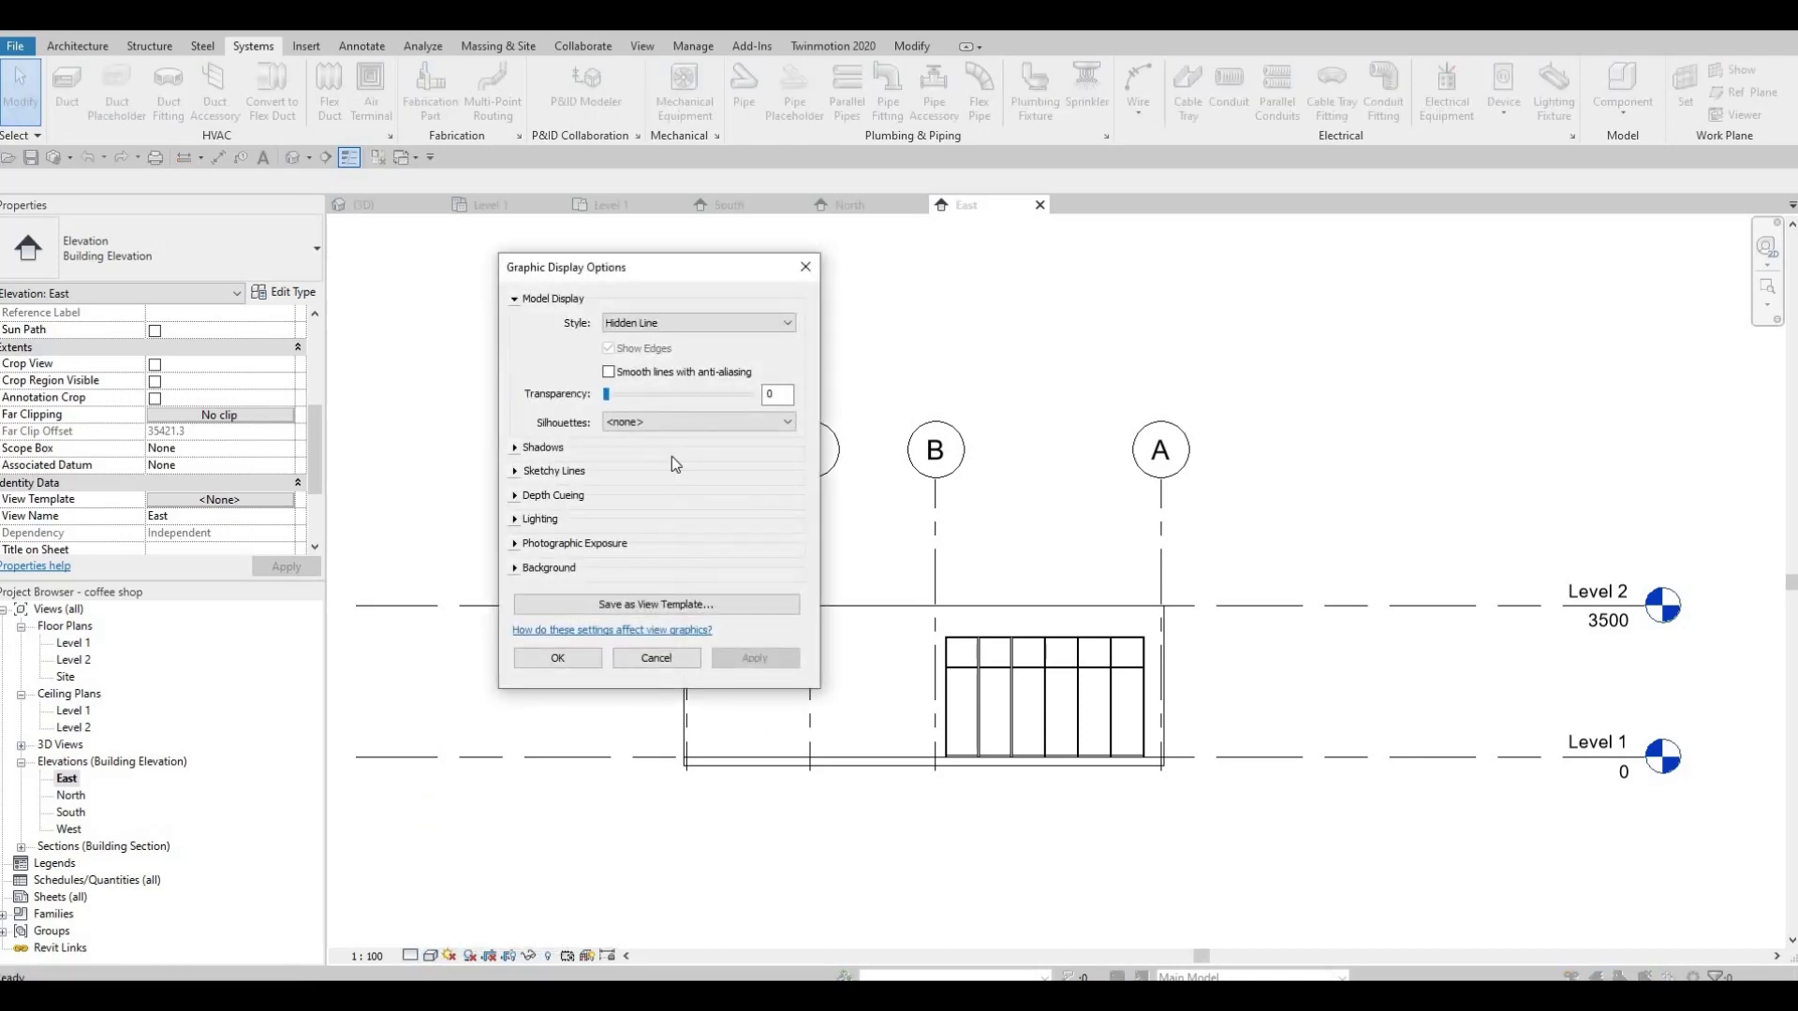
{"action": "left_click", "coordinate": [558, 658]}
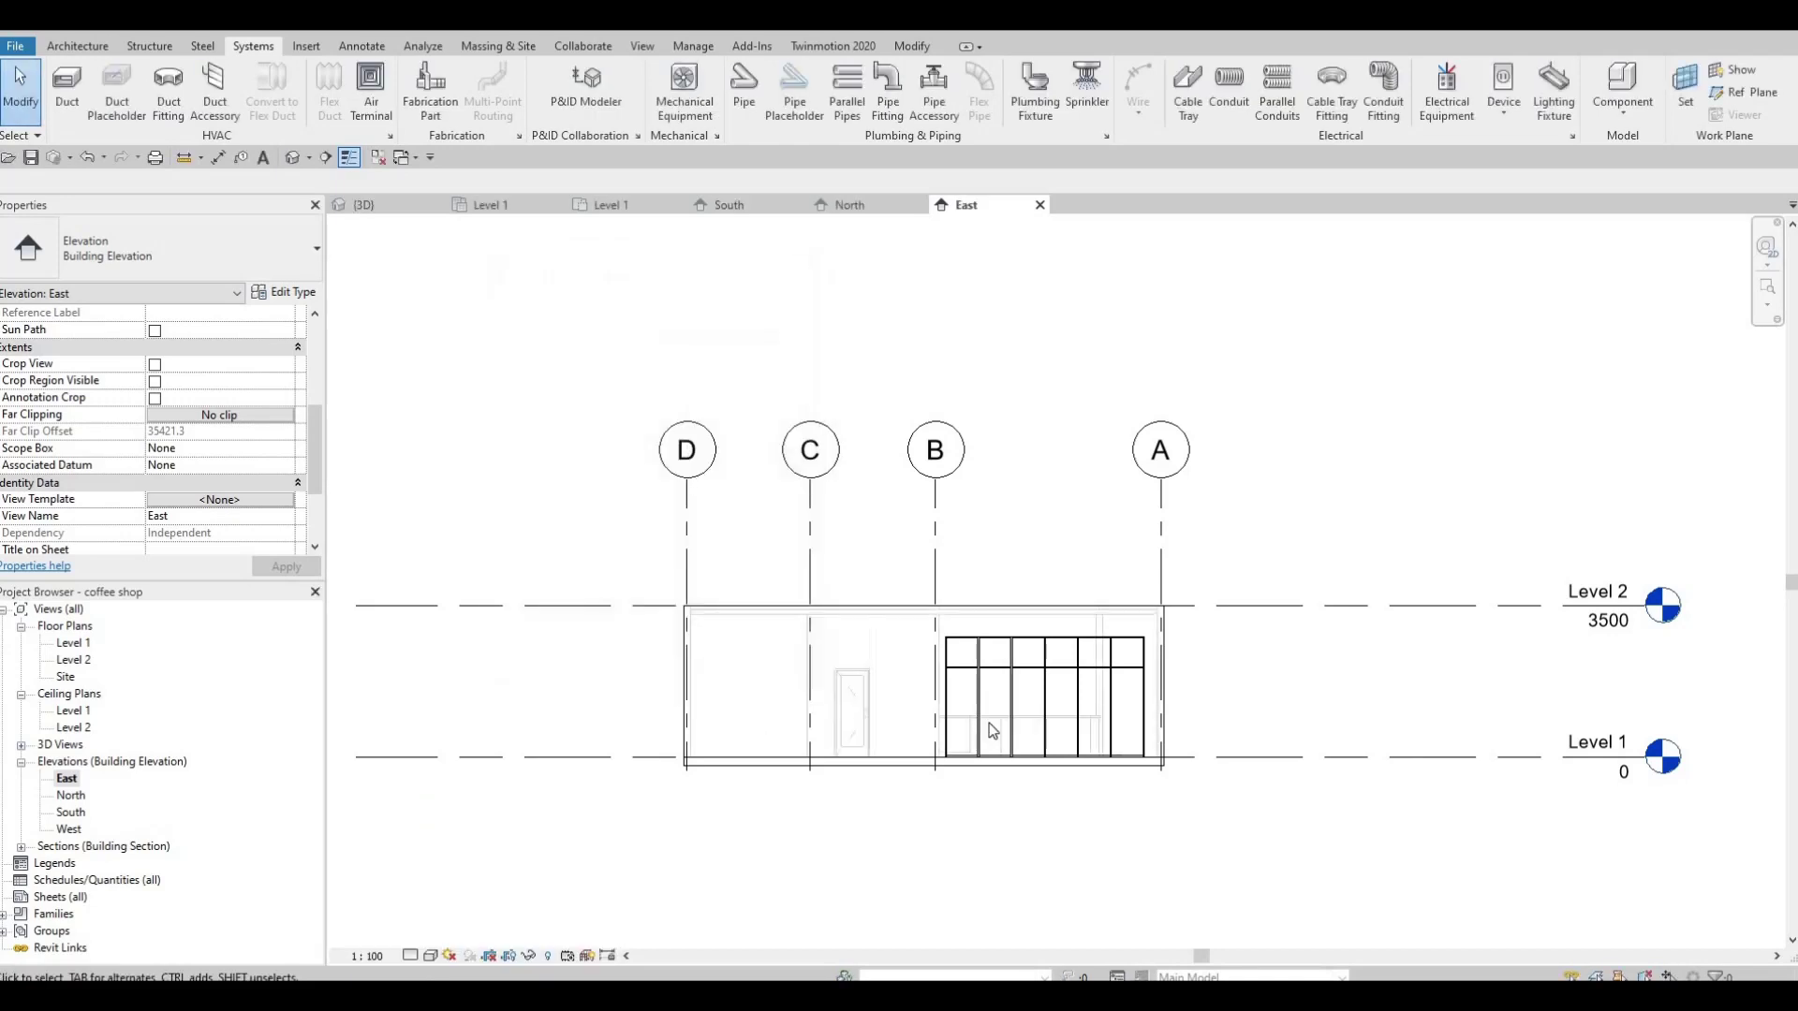
{"action": "scroll", "coordinate": [991, 782], "scroll_direction": "up", "scroll_amount": 2}
{"action": "scroll", "coordinate": [987, 775], "scroll_direction": "up", "scroll_amount": 3}
{"action": "scroll", "coordinate": [987, 775], "scroll_direction": "down", "scroll_amount": 6}
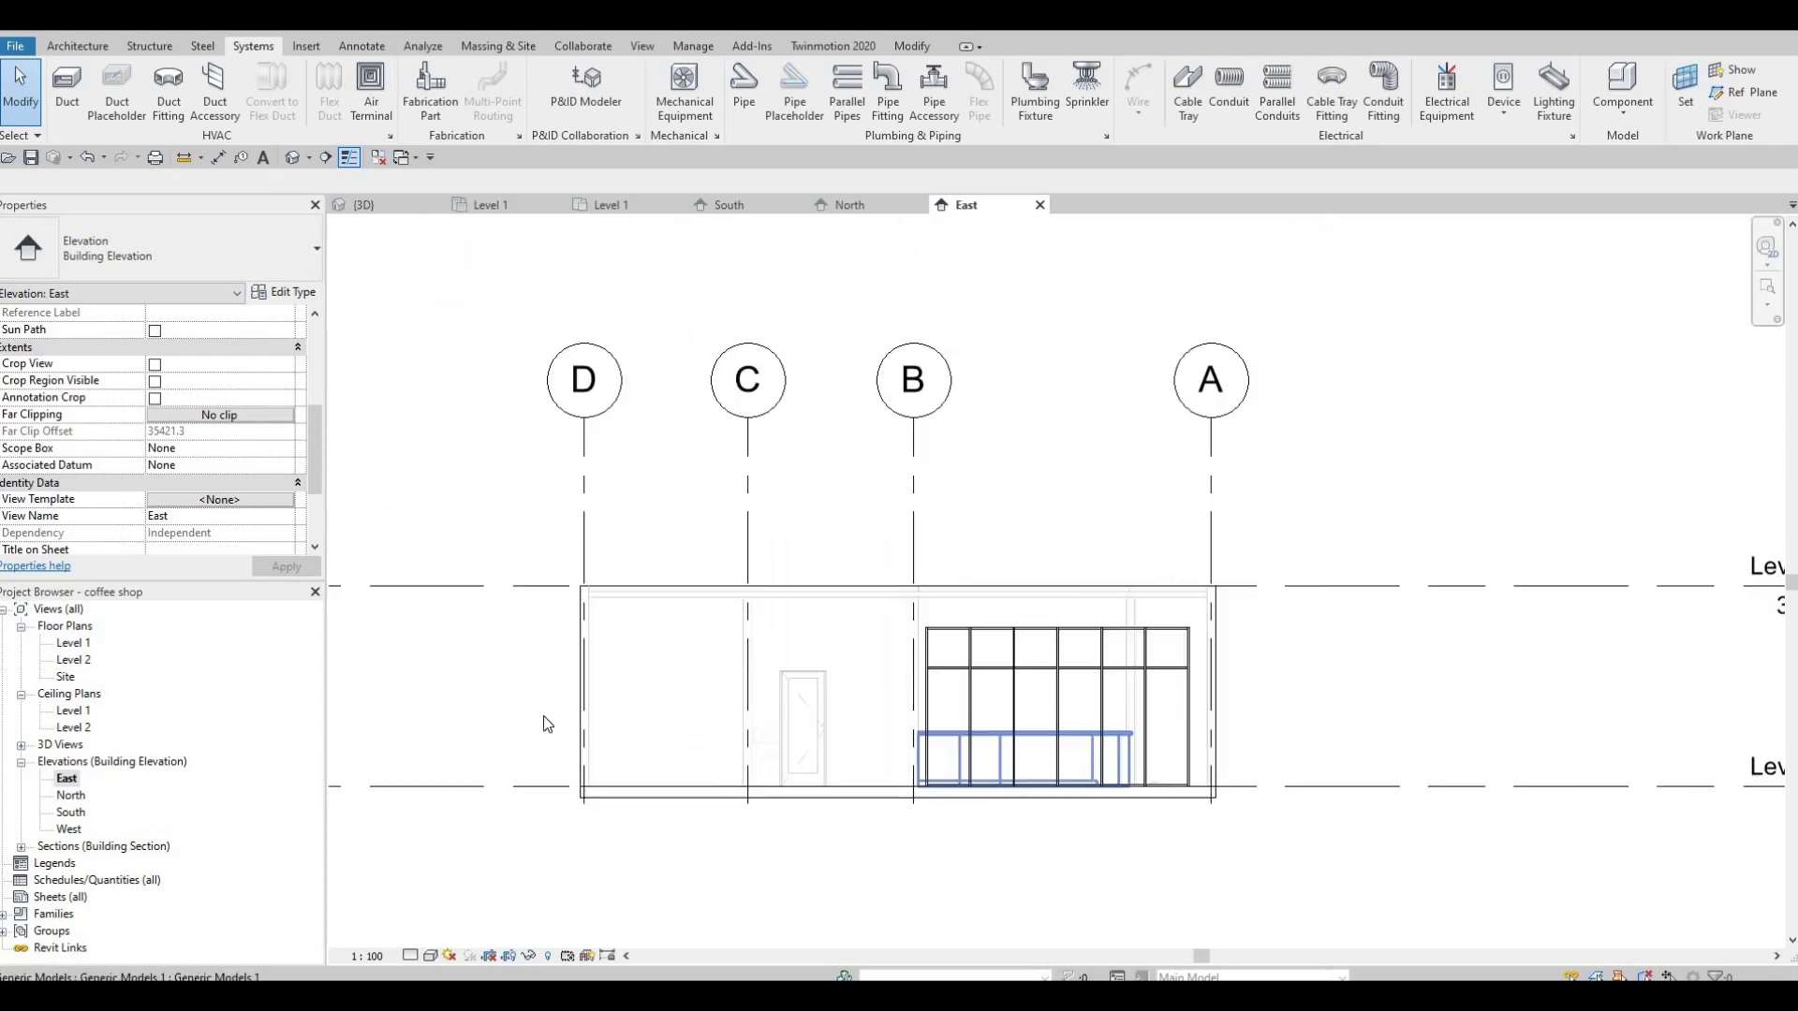
Select the supply diffuser at floor level in the East elevation and raise it just above the curtain wall's top
{"action": "left_click_drag", "start_coordinate": [542, 716], "coordinate": [1199, 813]}
{"action": "scroll", "coordinate": [1118, 784], "scroll_direction": "up", "scroll_amount": 5}
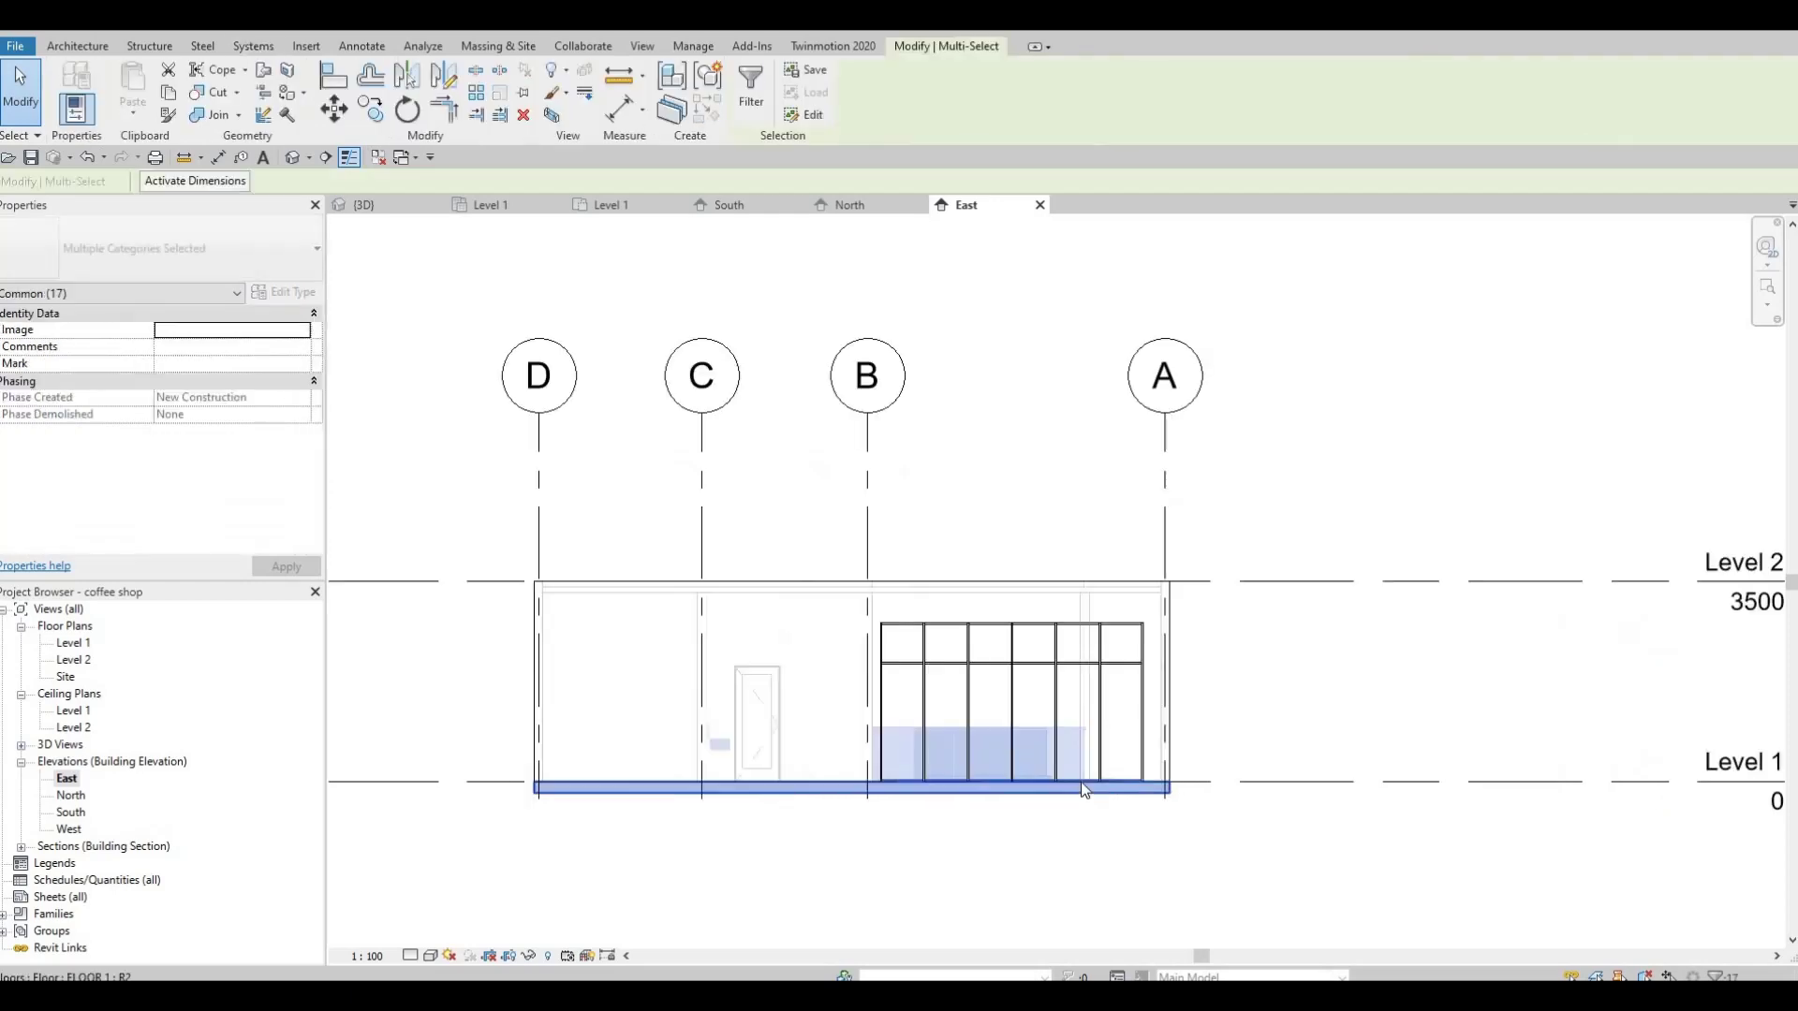
{"action": "scroll", "coordinate": [1100, 772], "scroll_direction": "up", "scroll_amount": 3}
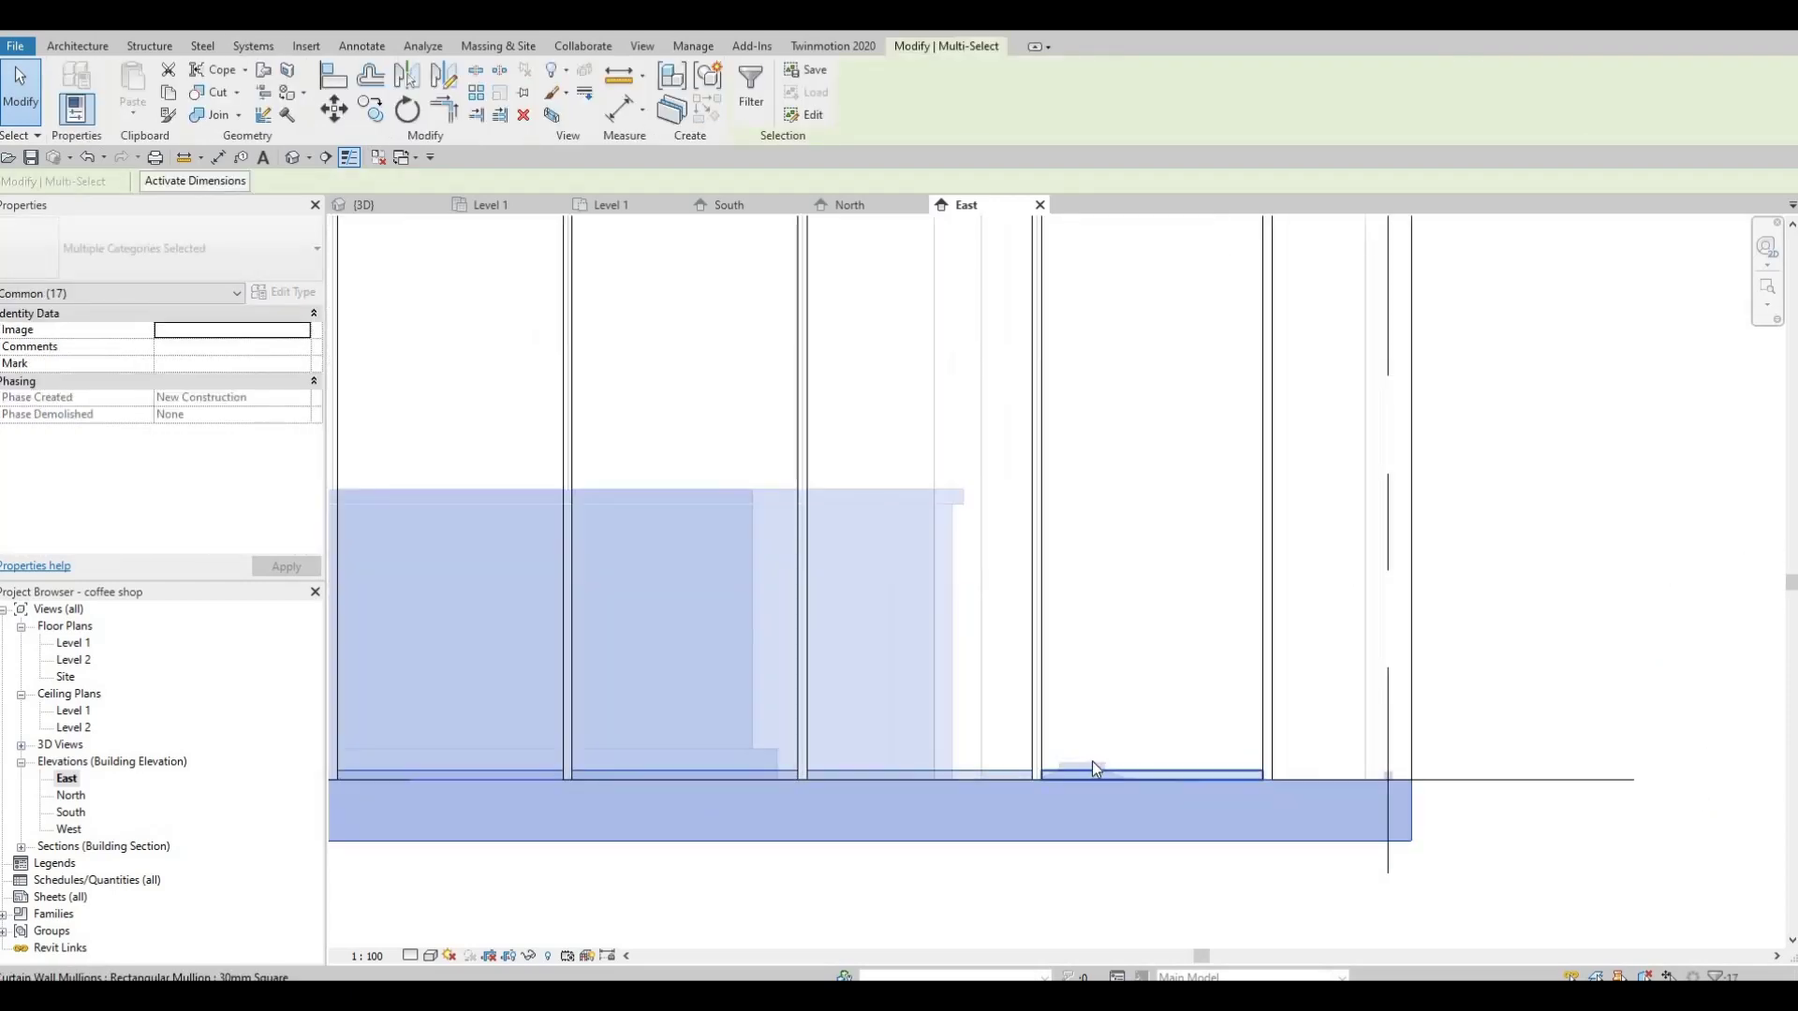
{"action": "key", "text": "Escape"}
{"action": "key", "text": "Escape"}
{"action": "left_click", "coordinate": [1083, 770]}
{"action": "scroll", "coordinate": [1081, 777], "scroll_direction": "down", "scroll_amount": 3}
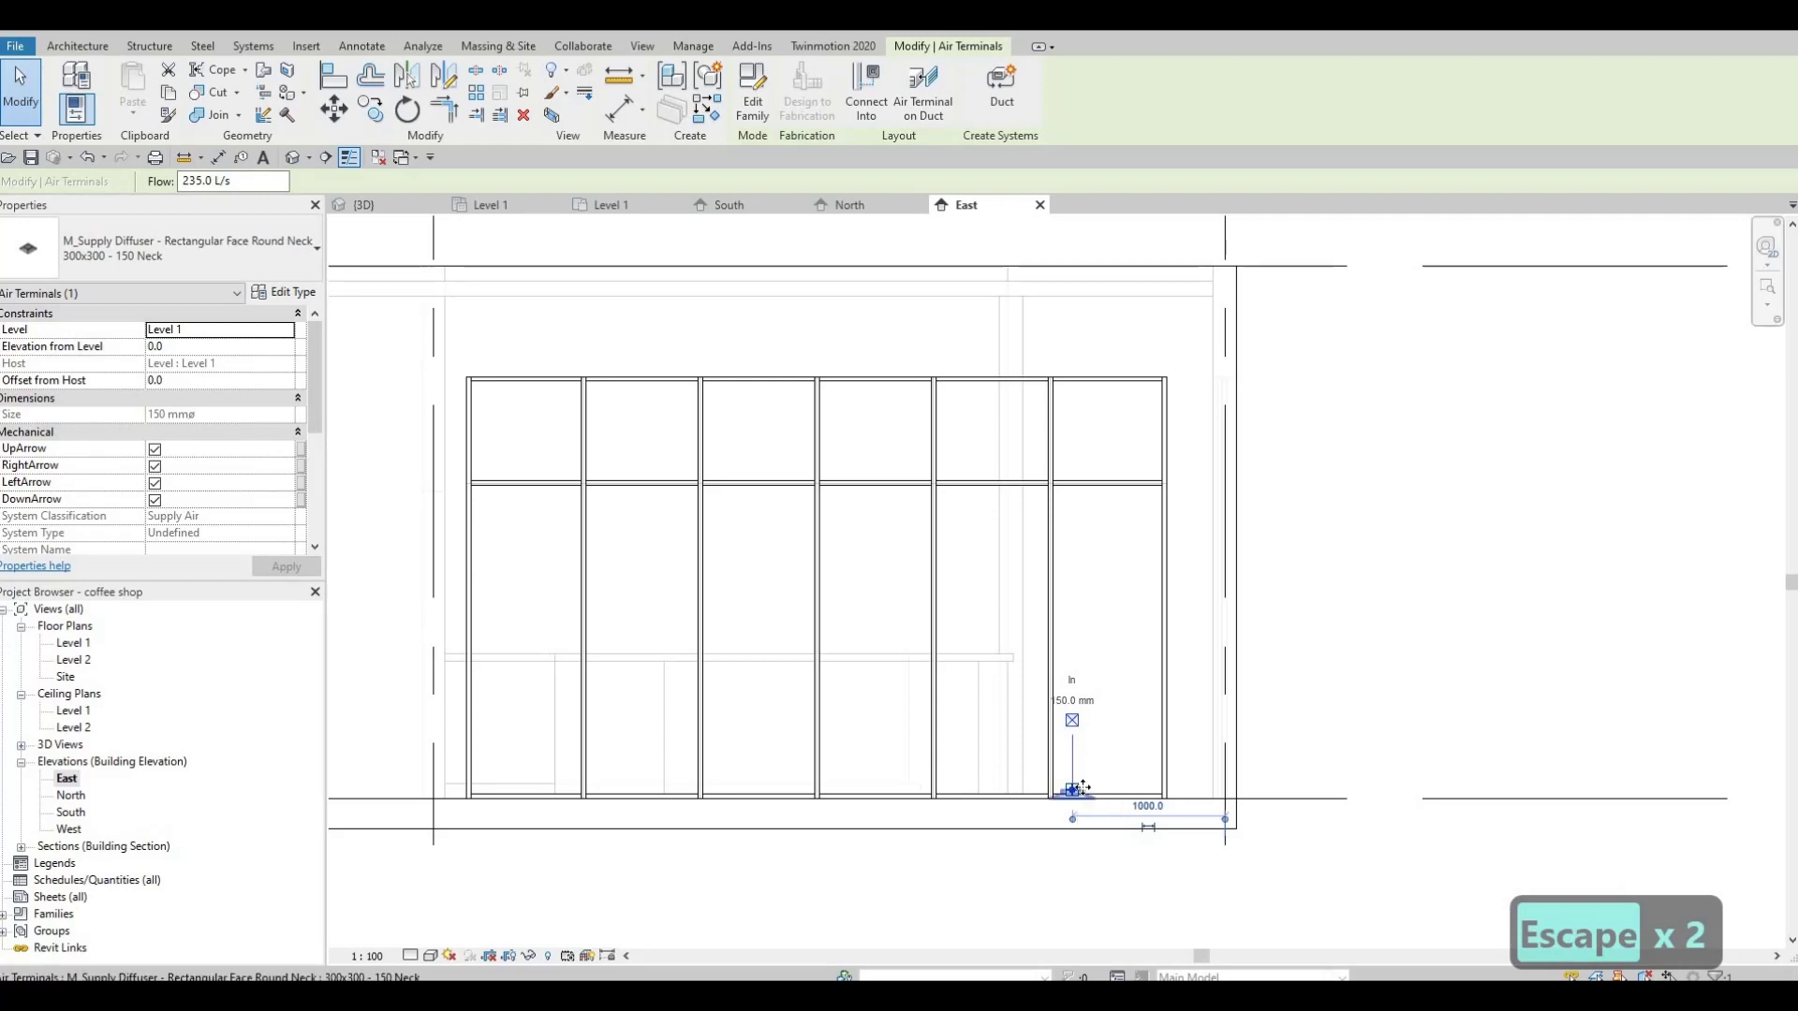
{"action": "left_click_drag", "start_coordinate": [1072, 791], "coordinate": [1099, 350]}
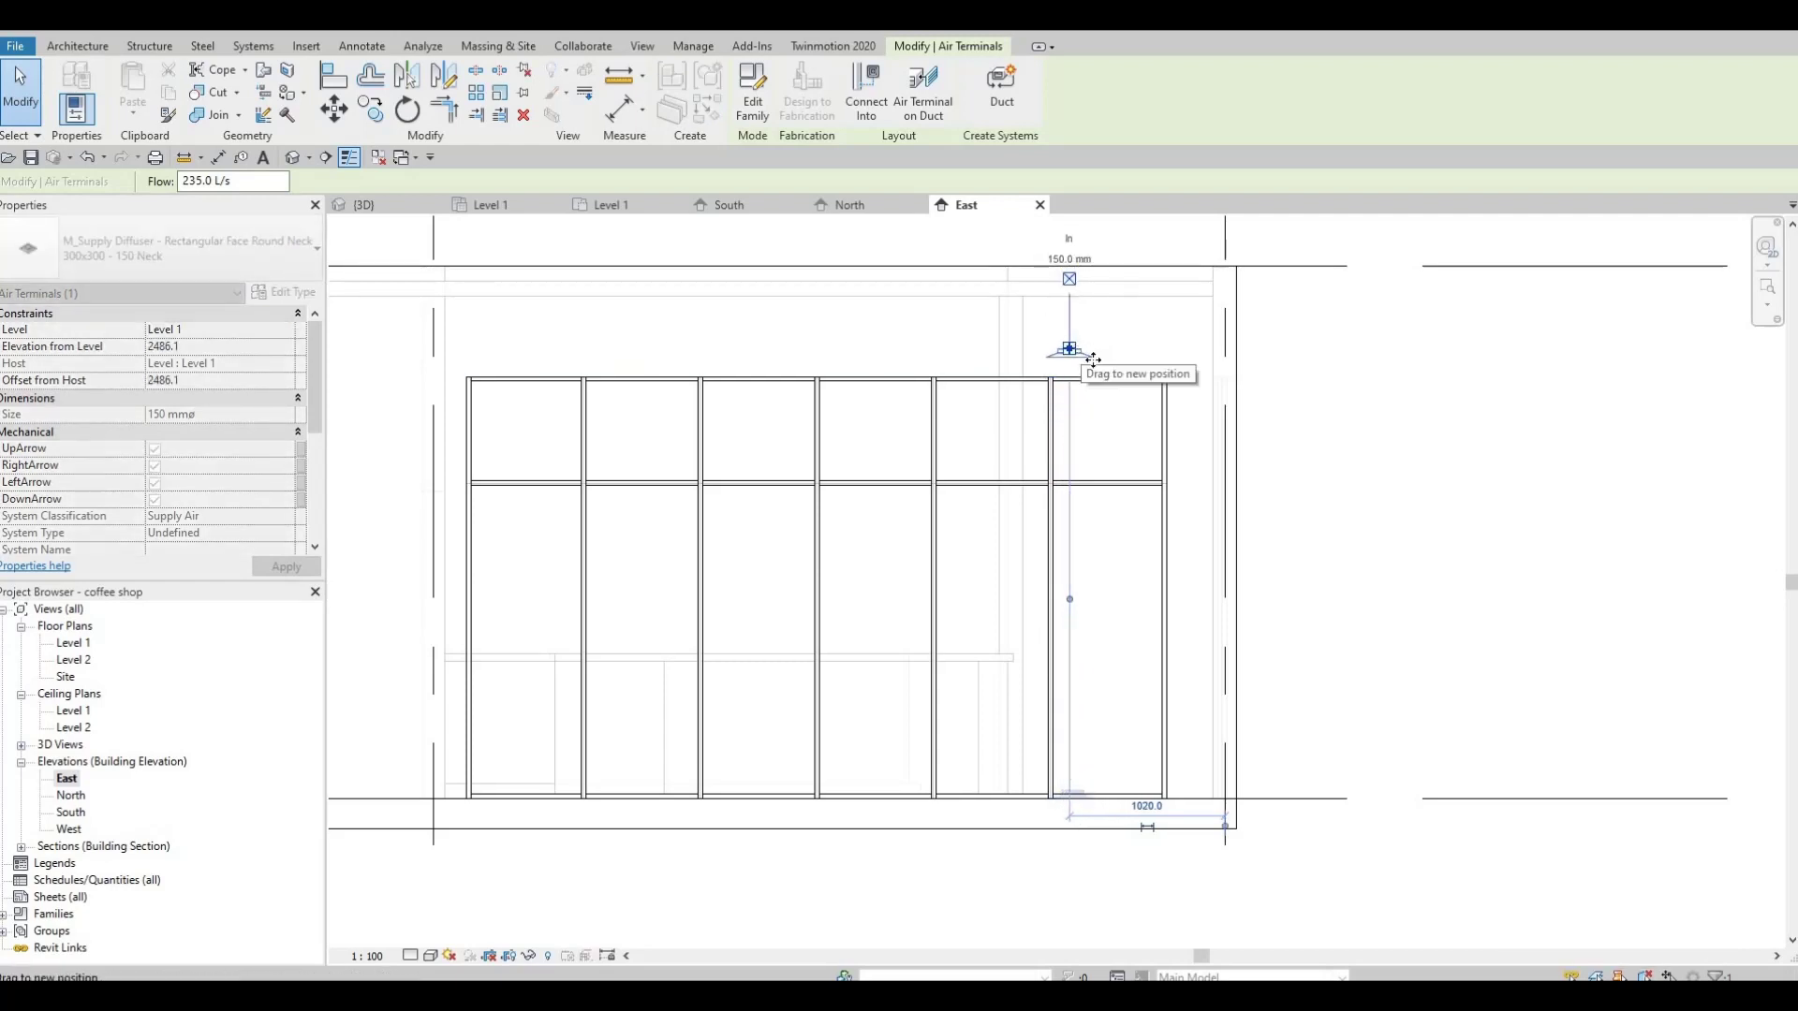
{"action": "key", "text": "Escape"}
Nudge the diffuser down to about 2824 mm above Level 1 and sideways to 940 mm from grid A
{"action": "scroll", "coordinate": [1076, 359], "scroll_direction": "up", "scroll_amount": 2}
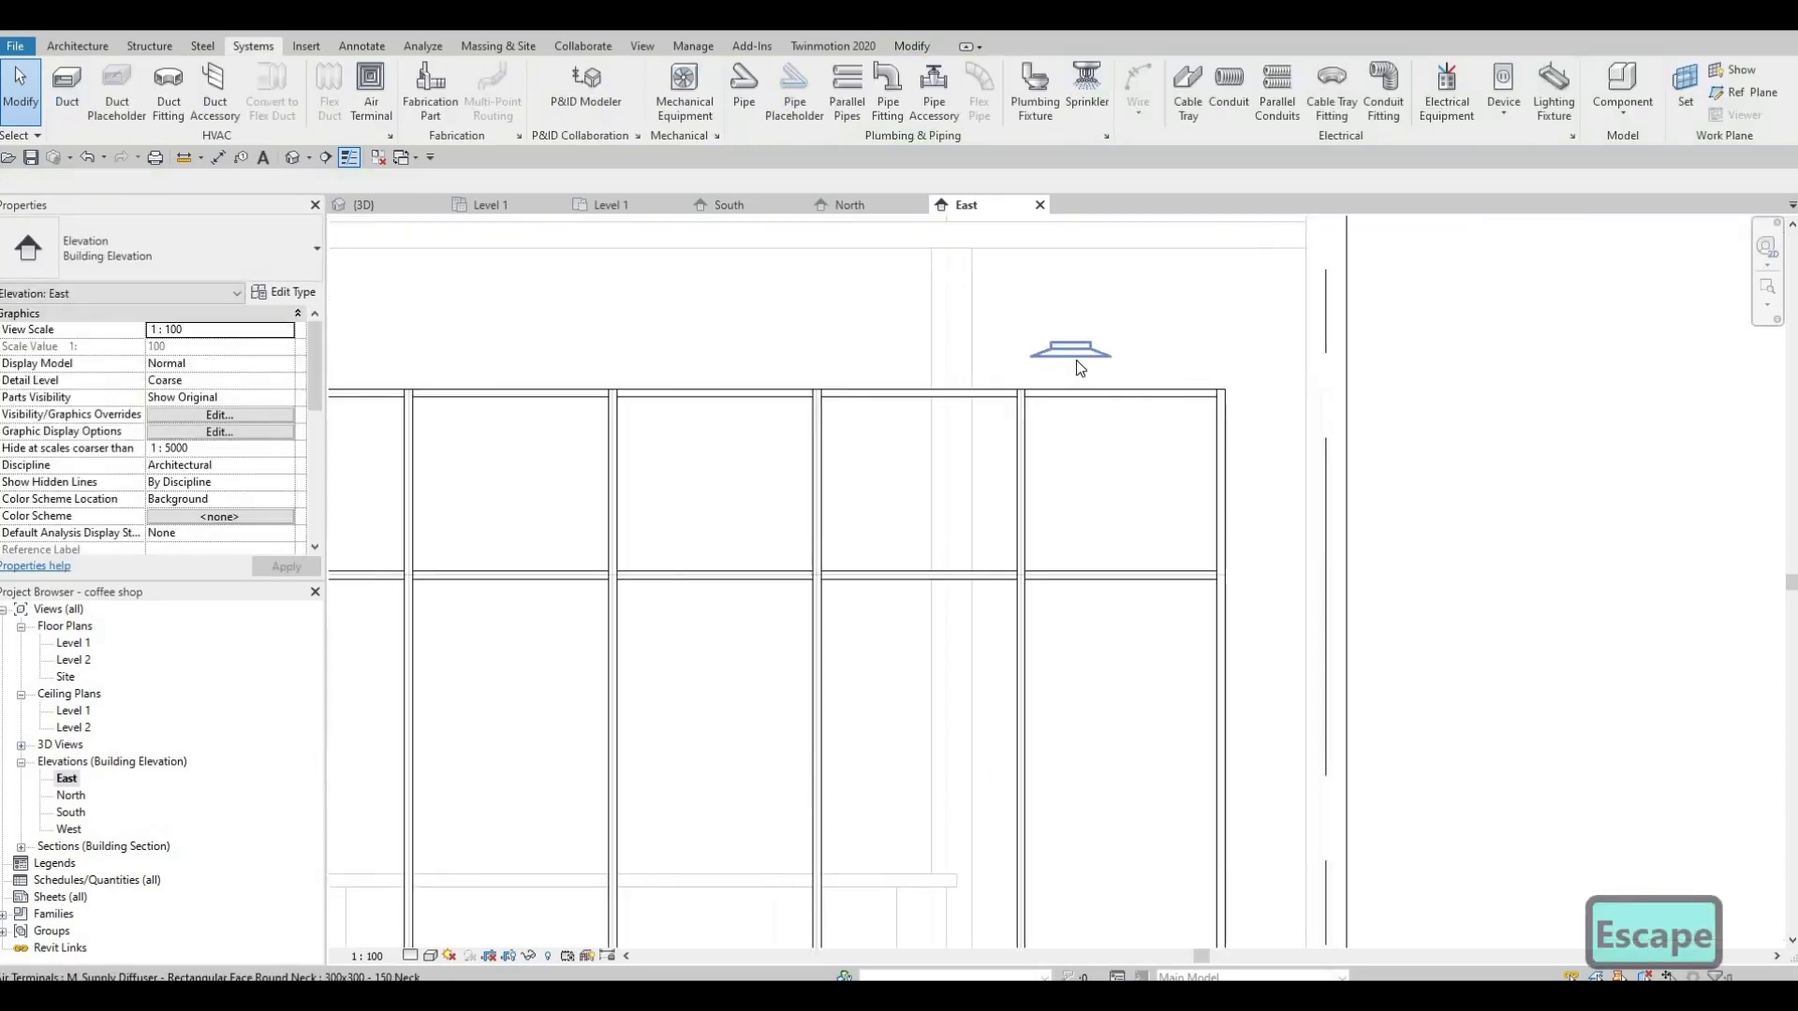
{"action": "left_click", "coordinate": [1076, 360]}
{"action": "key", "text": "Down"}
{"action": "key", "text": "Down"}
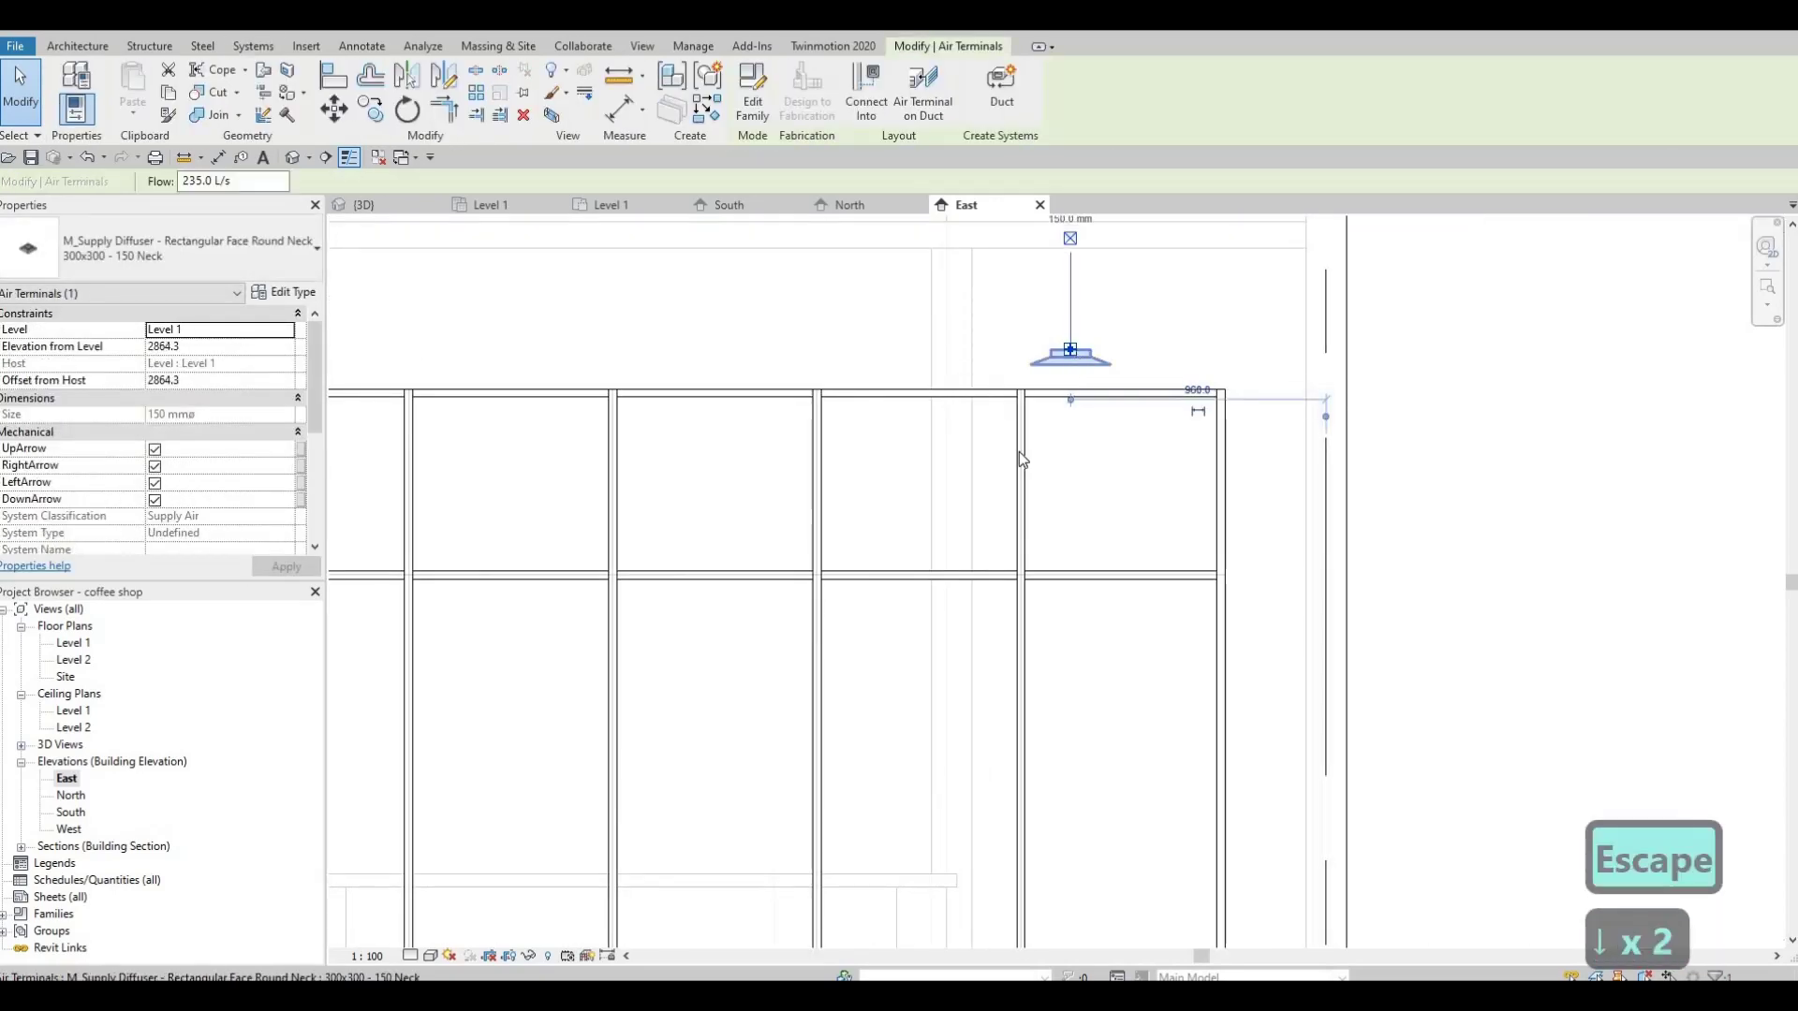
{"action": "key", "text": "Escape"}
{"action": "scroll", "coordinate": [1011, 379], "scroll_direction": "down", "scroll_amount": 3}
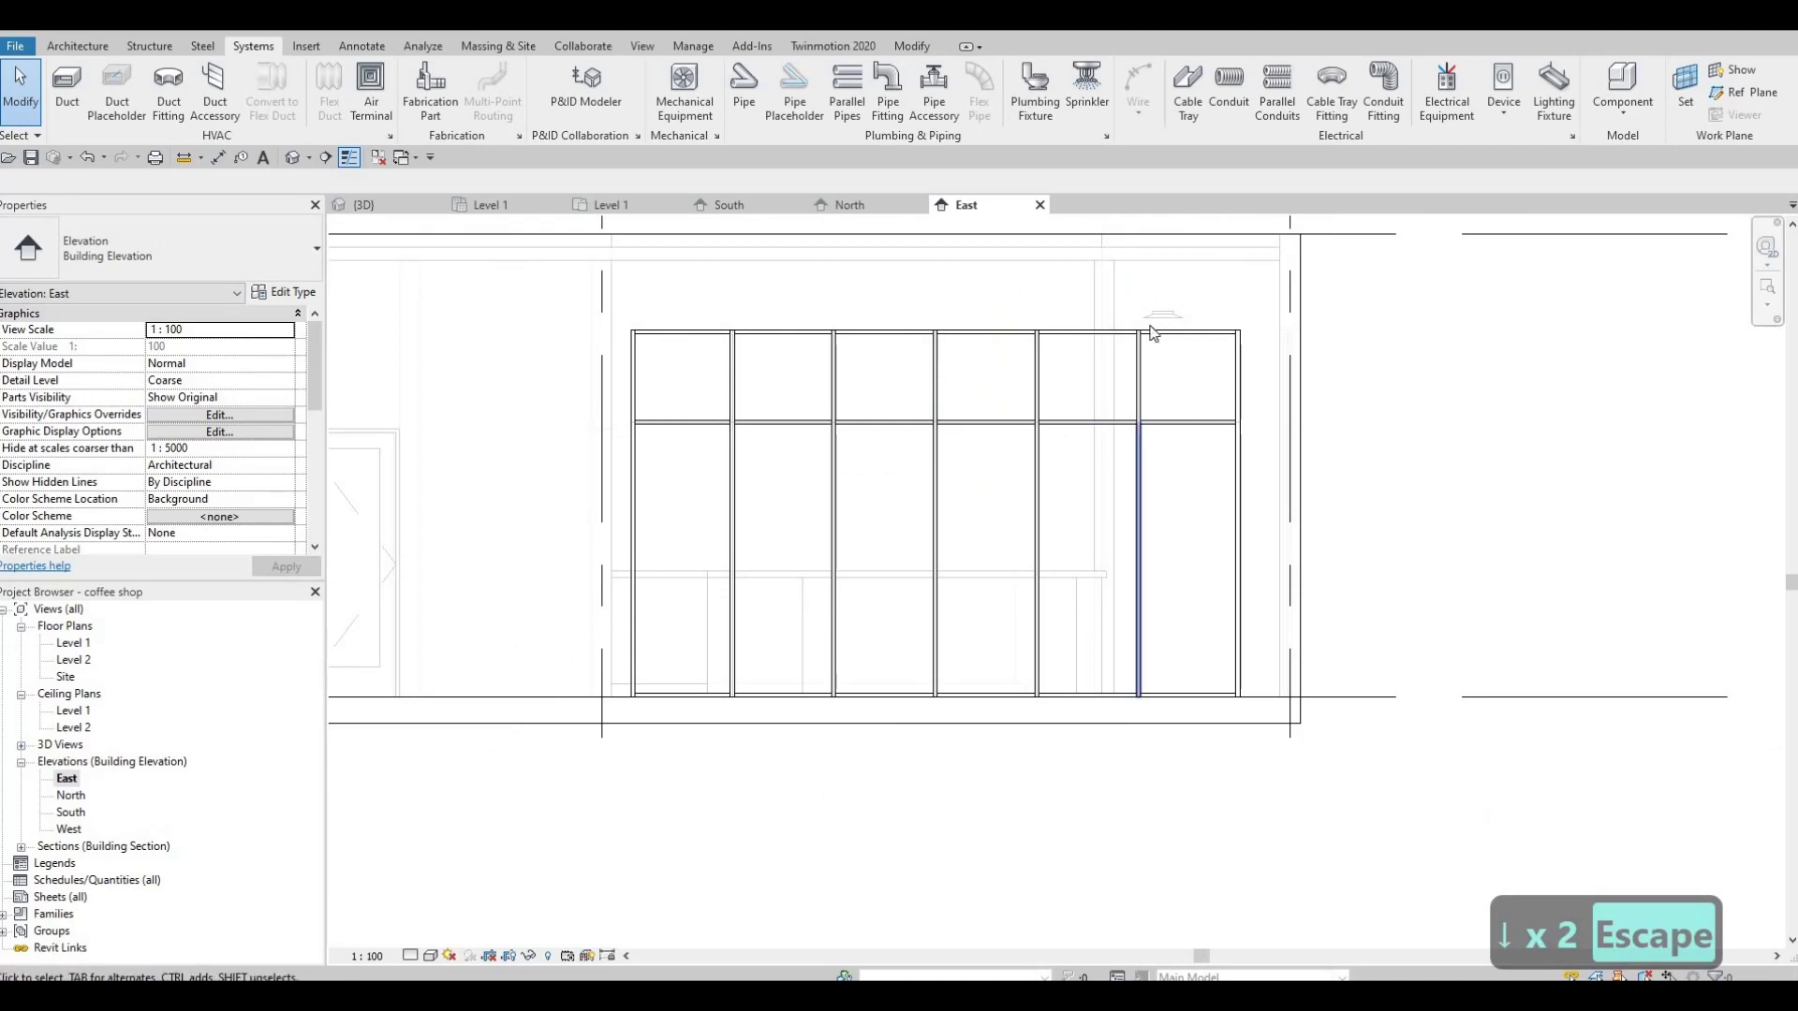
{"action": "scroll", "coordinate": [1152, 326], "scroll_direction": "up", "scroll_amount": 1}
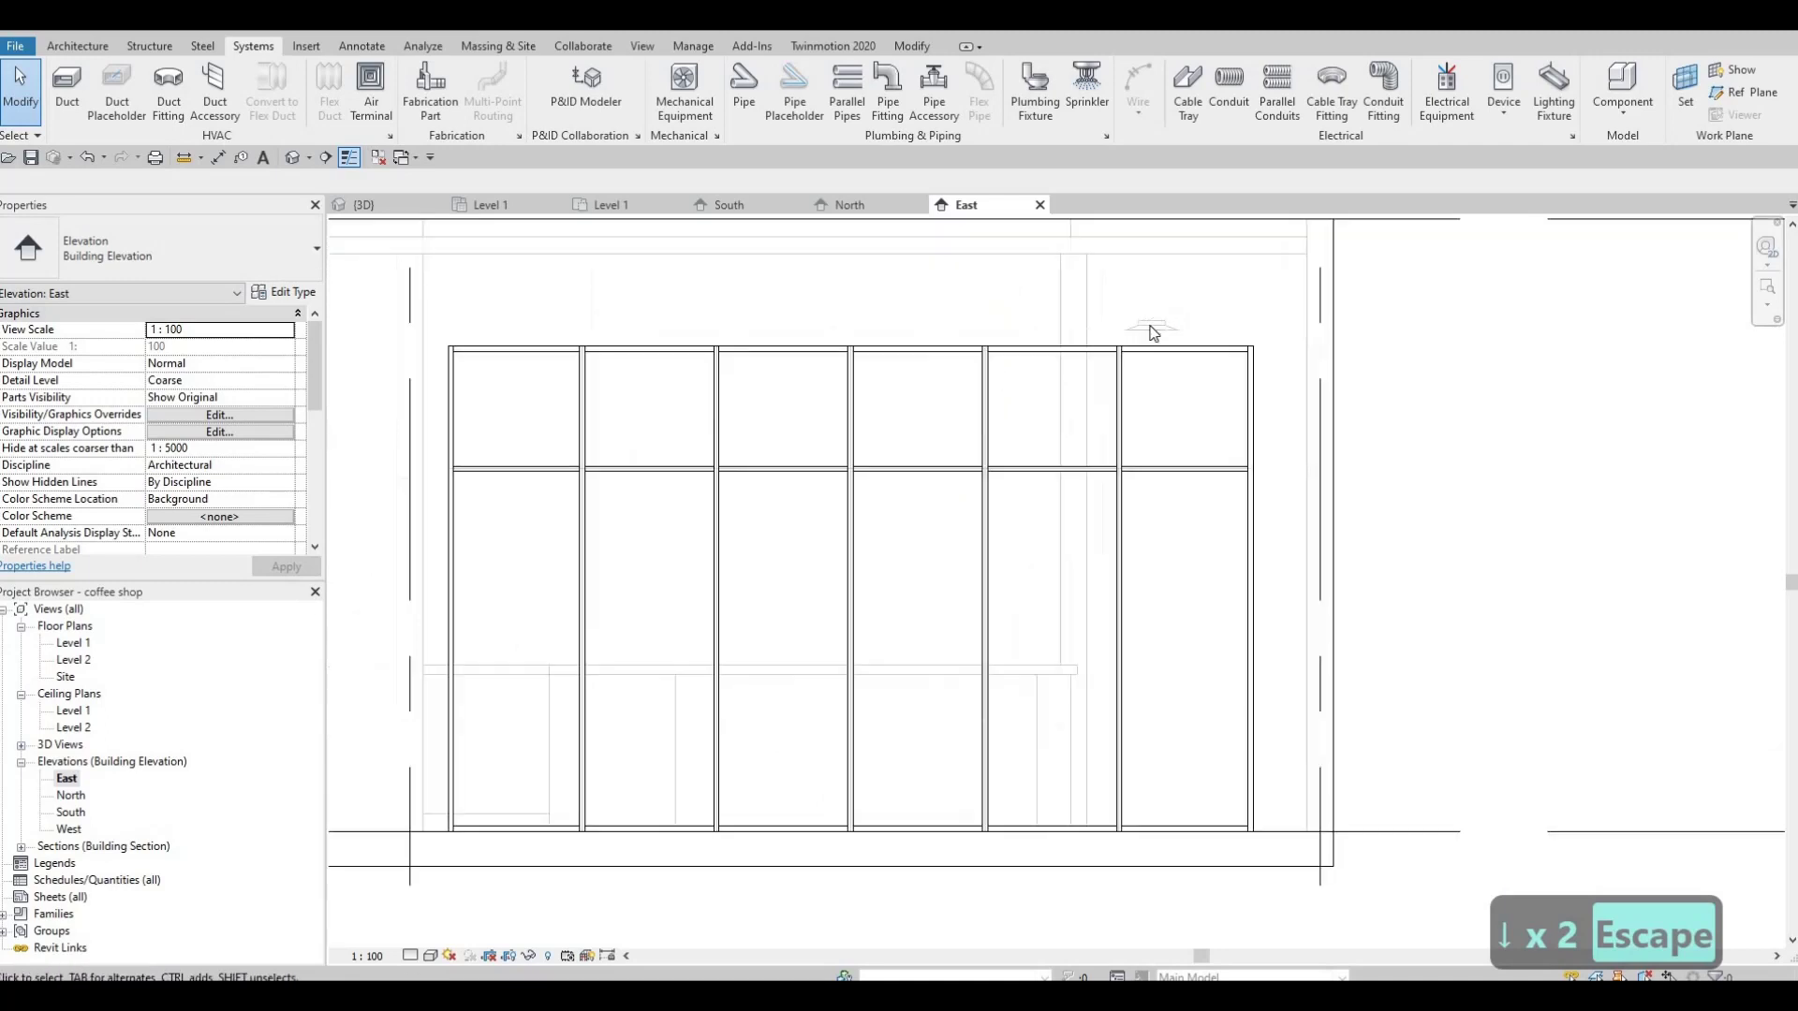
{"action": "scroll", "coordinate": [1202, 348], "scroll_direction": "down", "scroll_amount": 1}
{"action": "left_click", "coordinate": [1200, 346]}
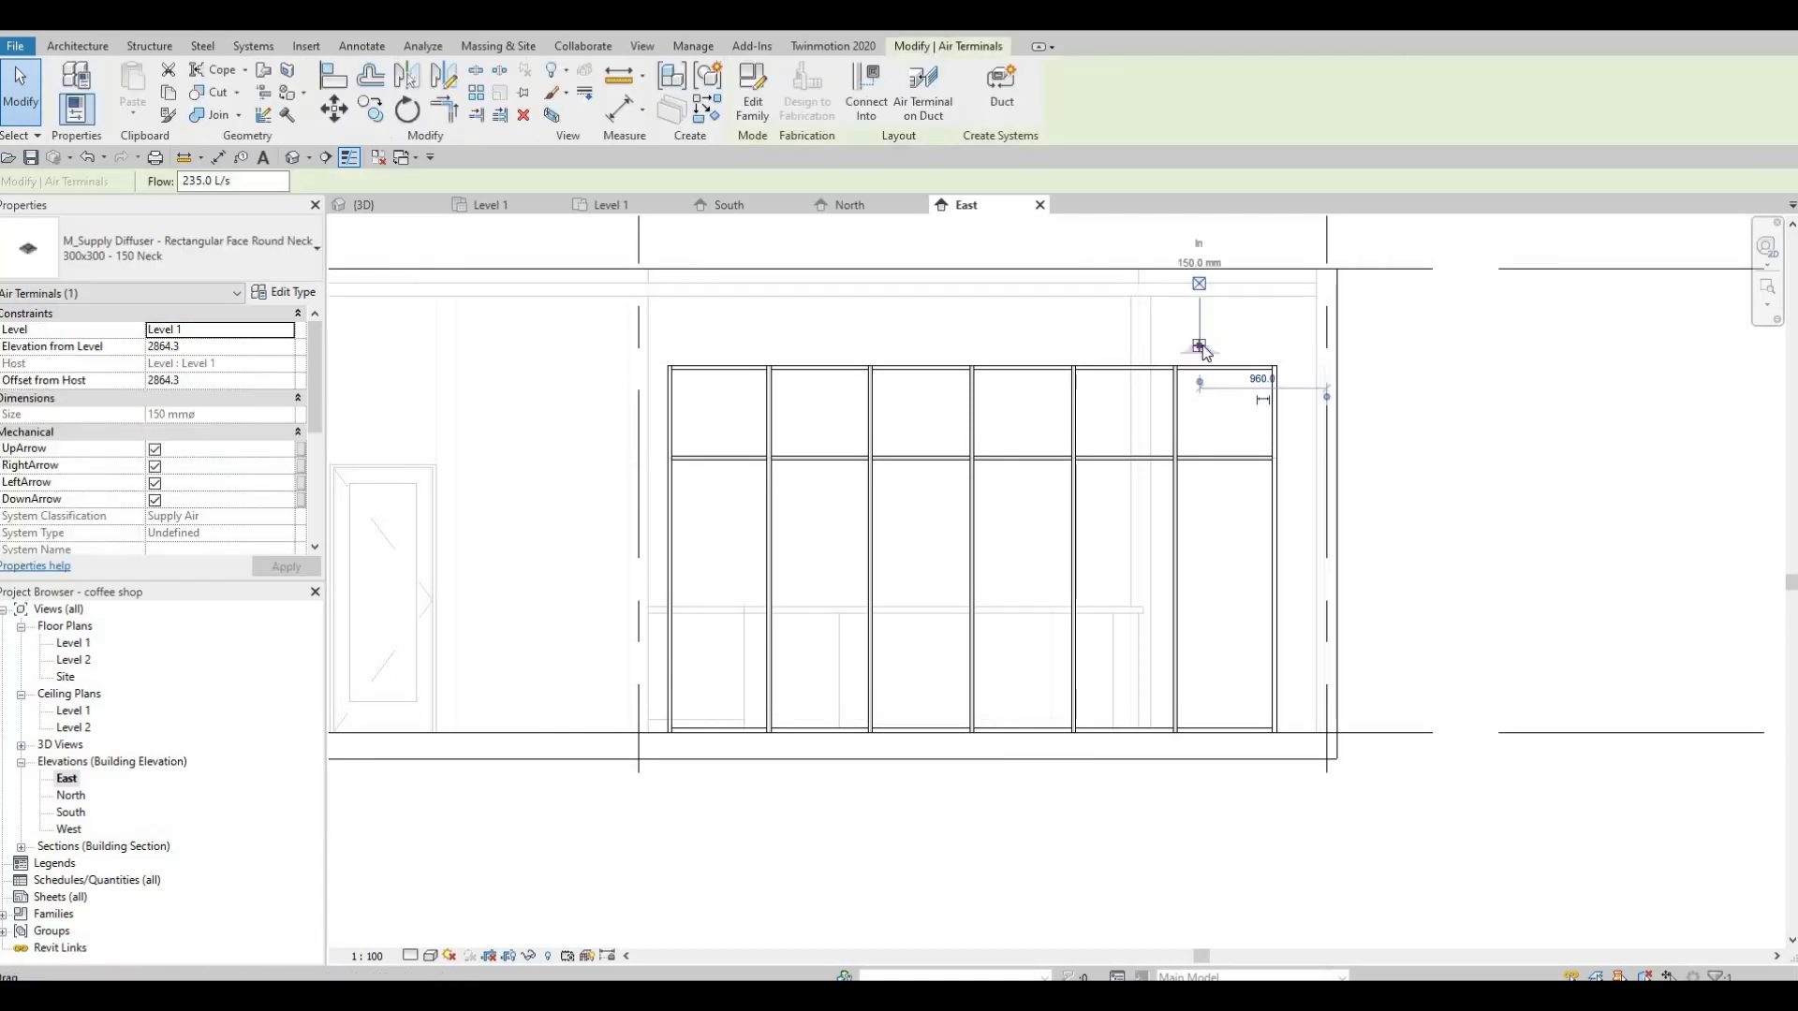
{"action": "key", "text": "Down"}
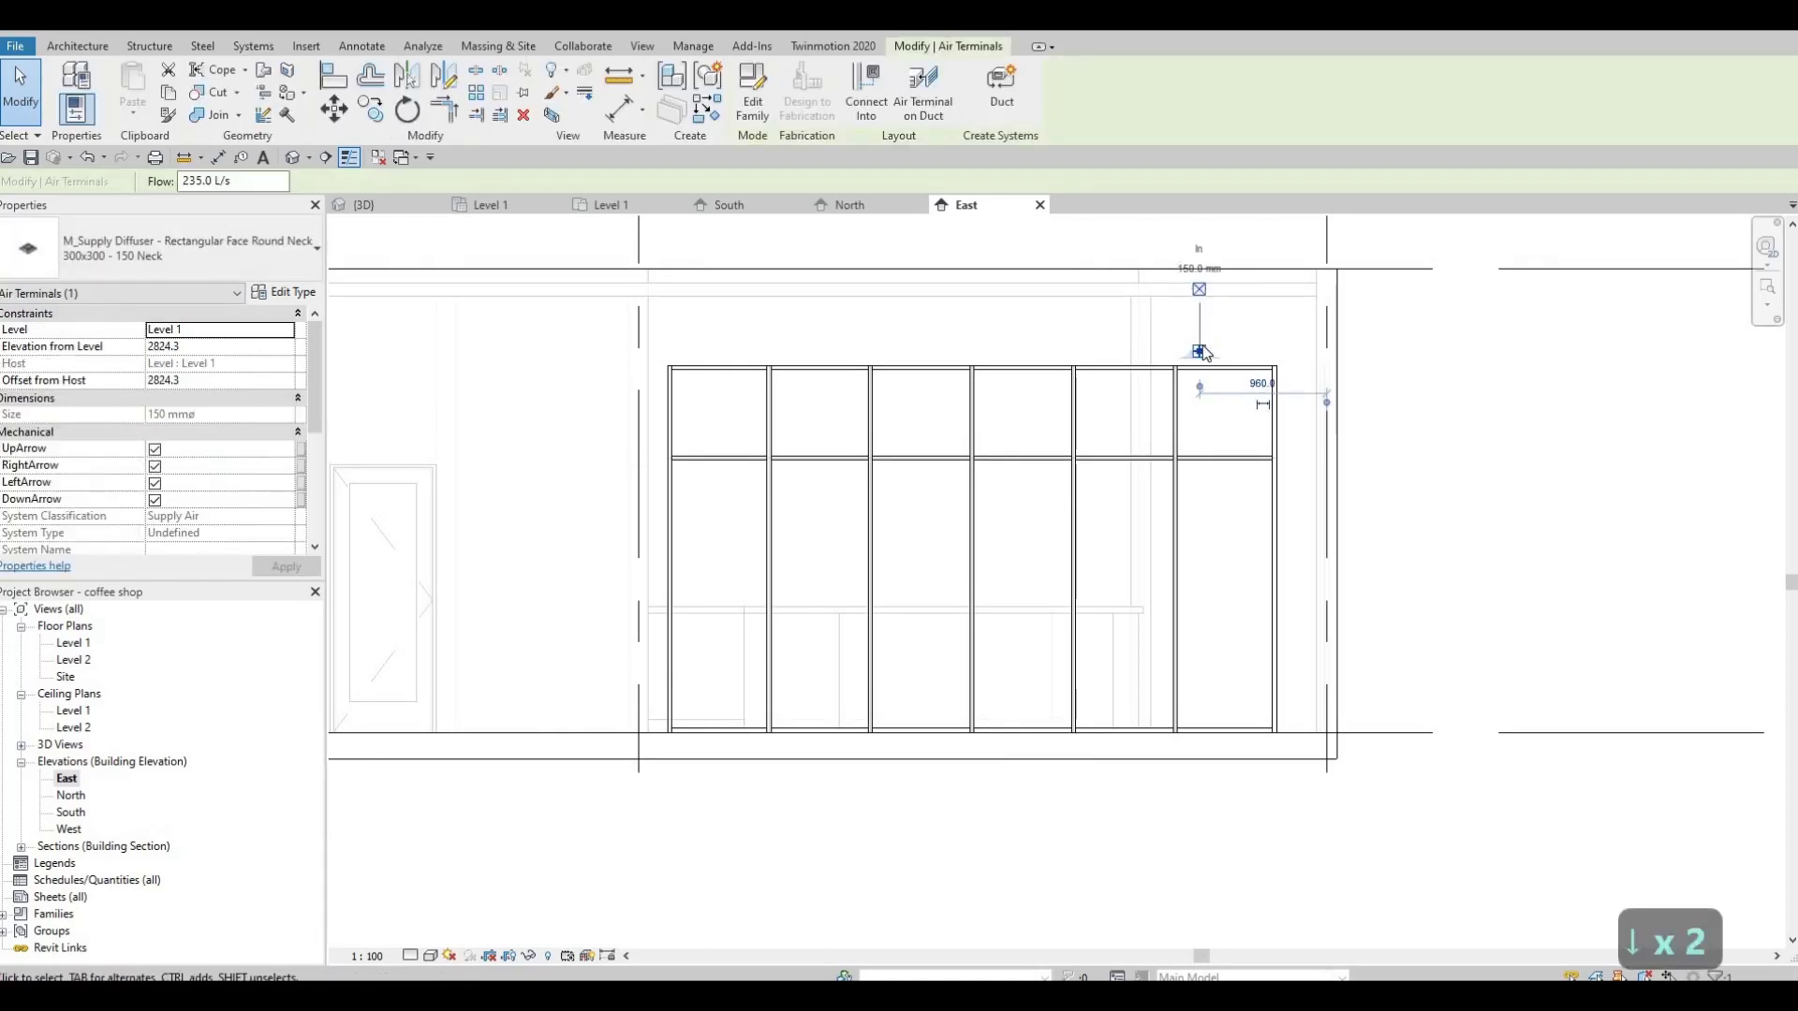
{"action": "key", "text": "Right"}
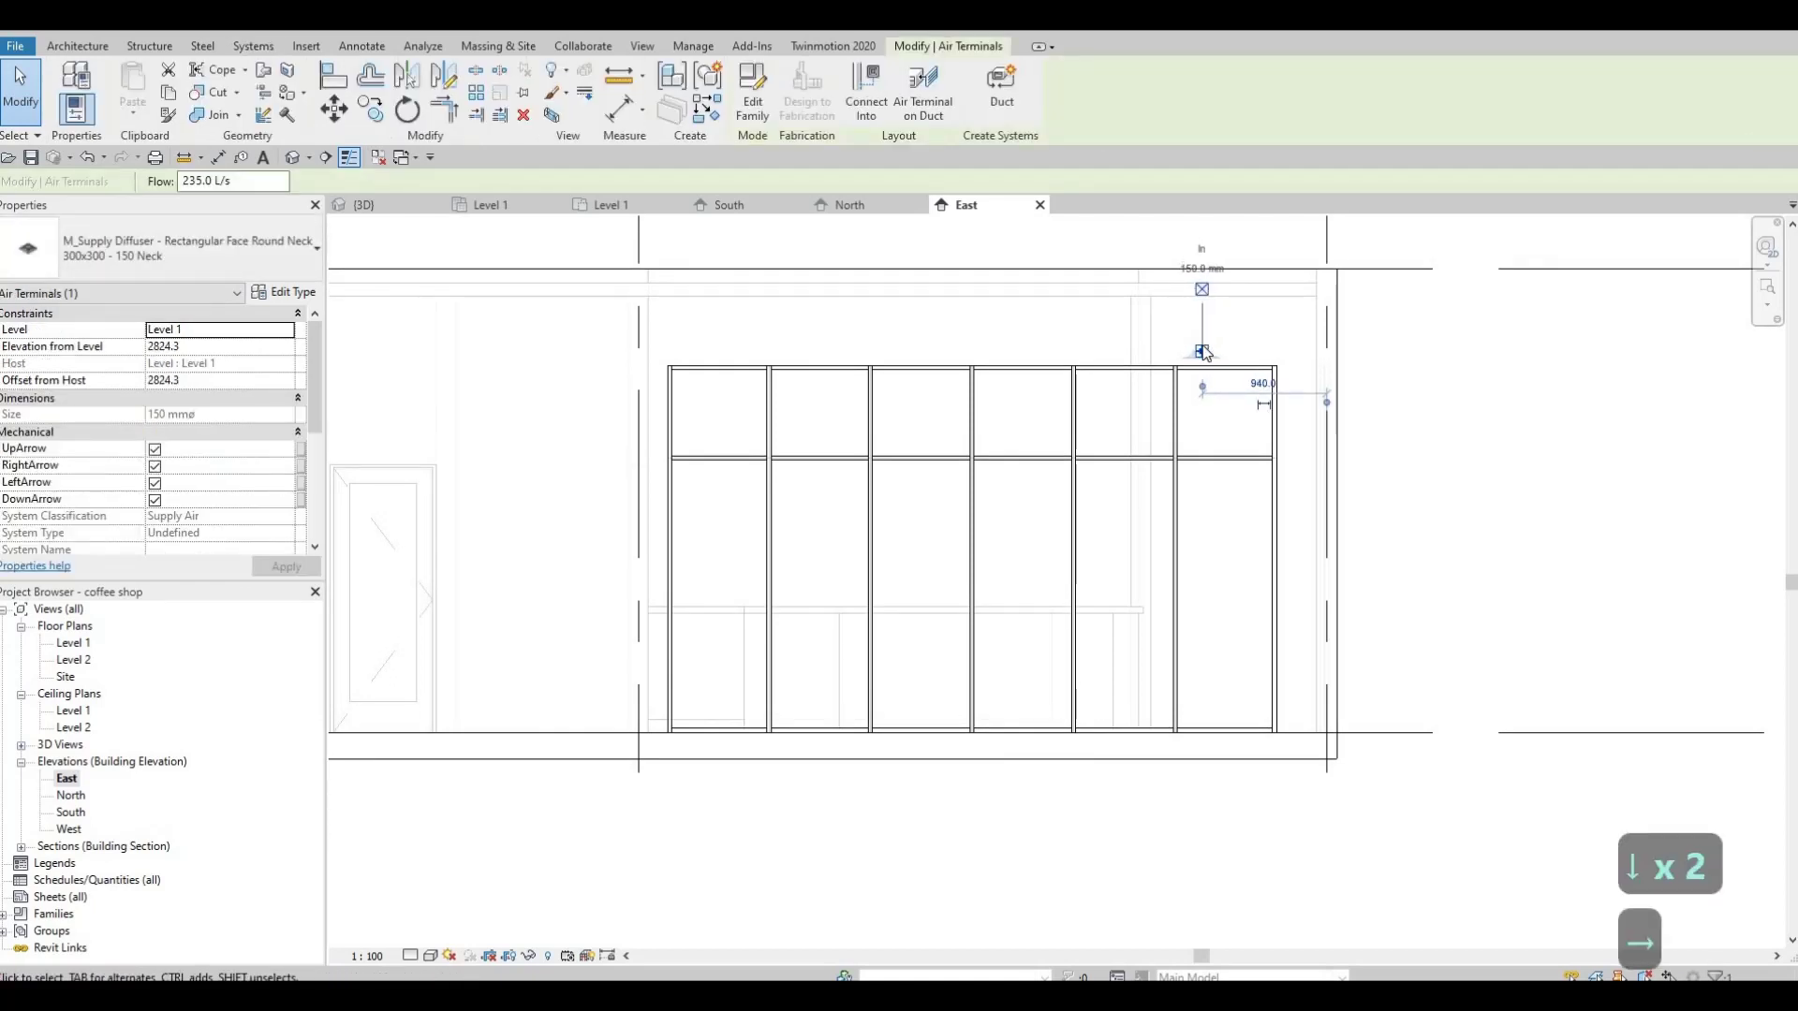
Try to set the supply diffuser's elevation from Level 1 to 2800 mm
{"action": "left_click", "coordinate": [223, 345]}
{"action": "type", "text": "2800"}
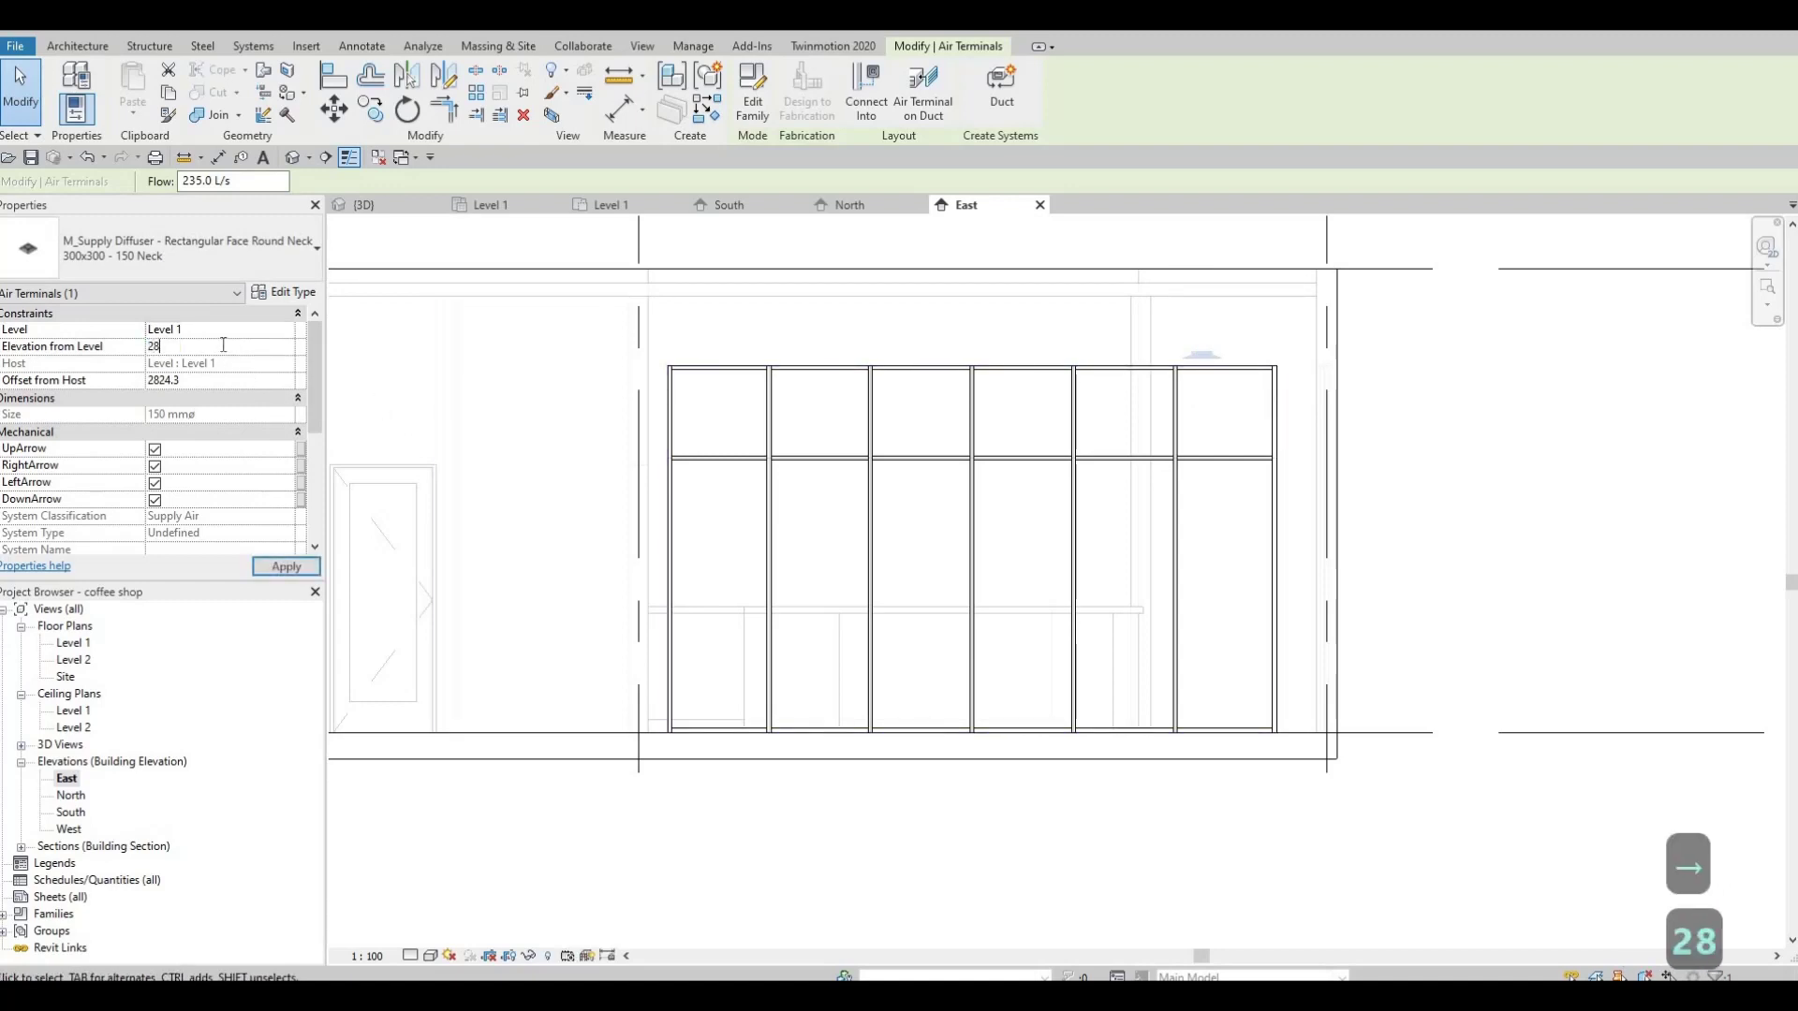
{"action": "key", "text": "Return"}
{"action": "key", "text": "Escape"}
{"action": "key", "text": "Escape"}
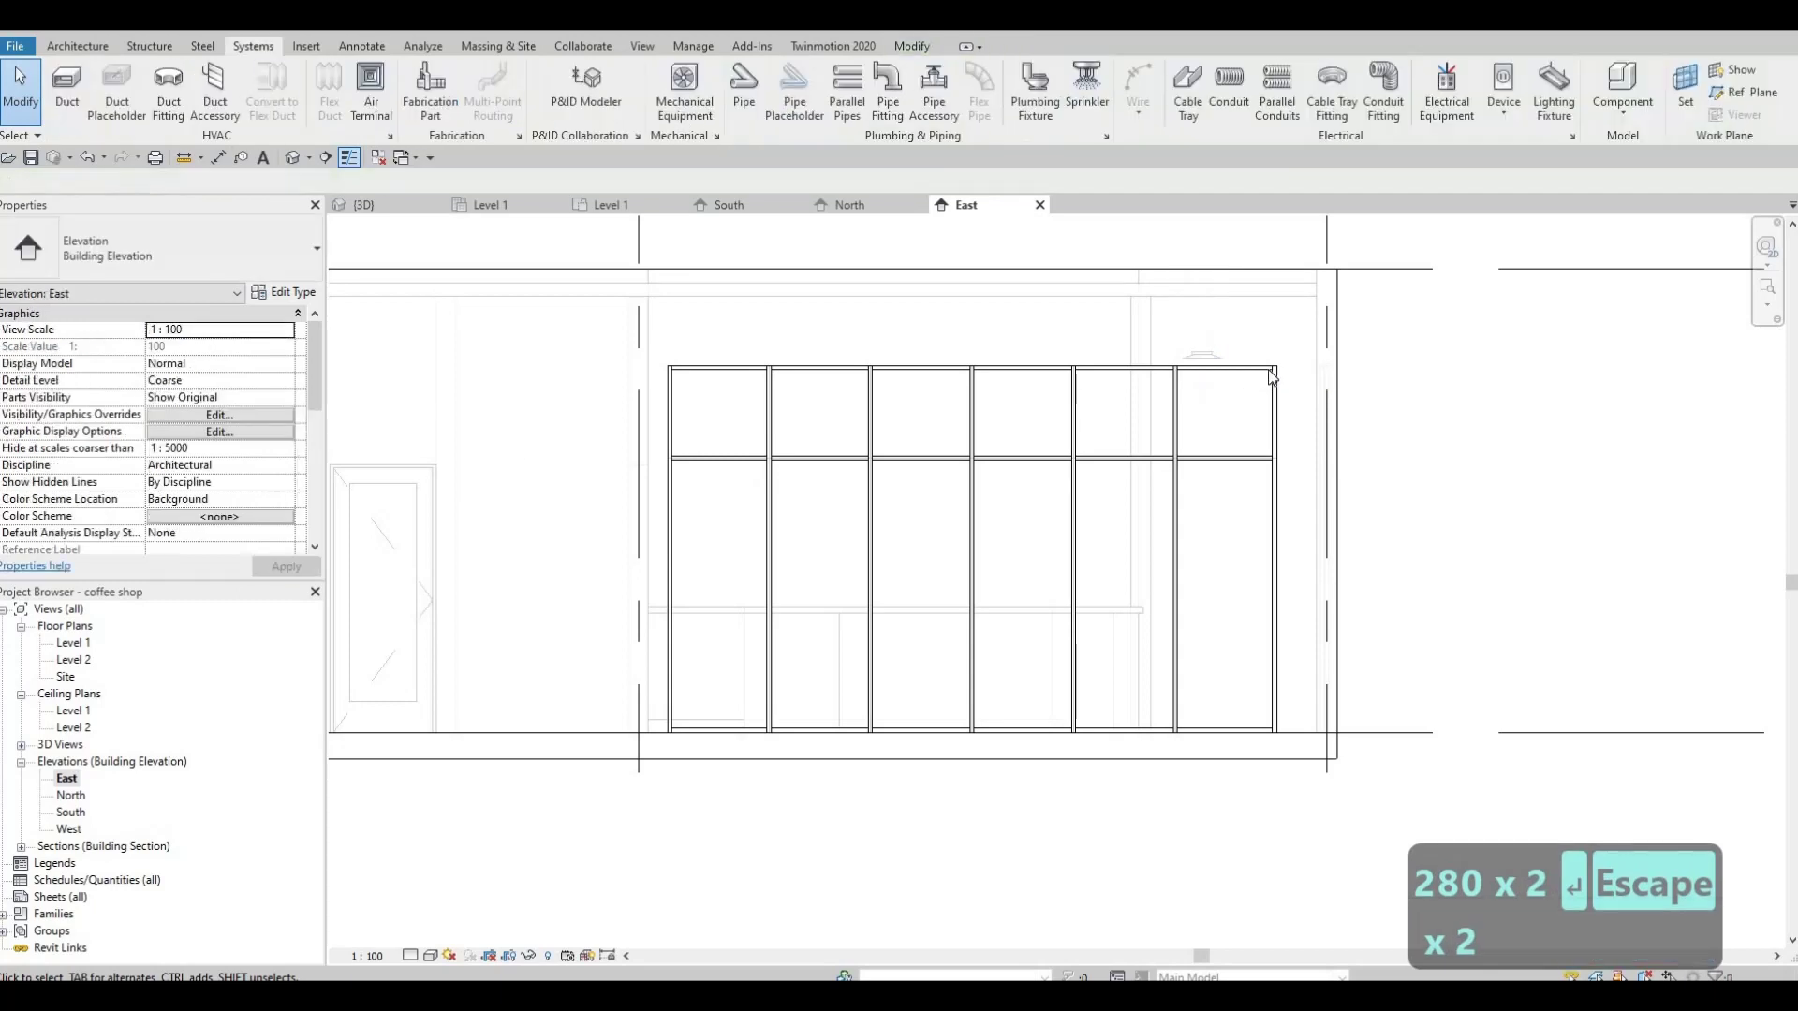
Reselect the supply diffuser and apply an elevation from level of 2800 mm
{"action": "left_click", "coordinate": [1215, 359]}
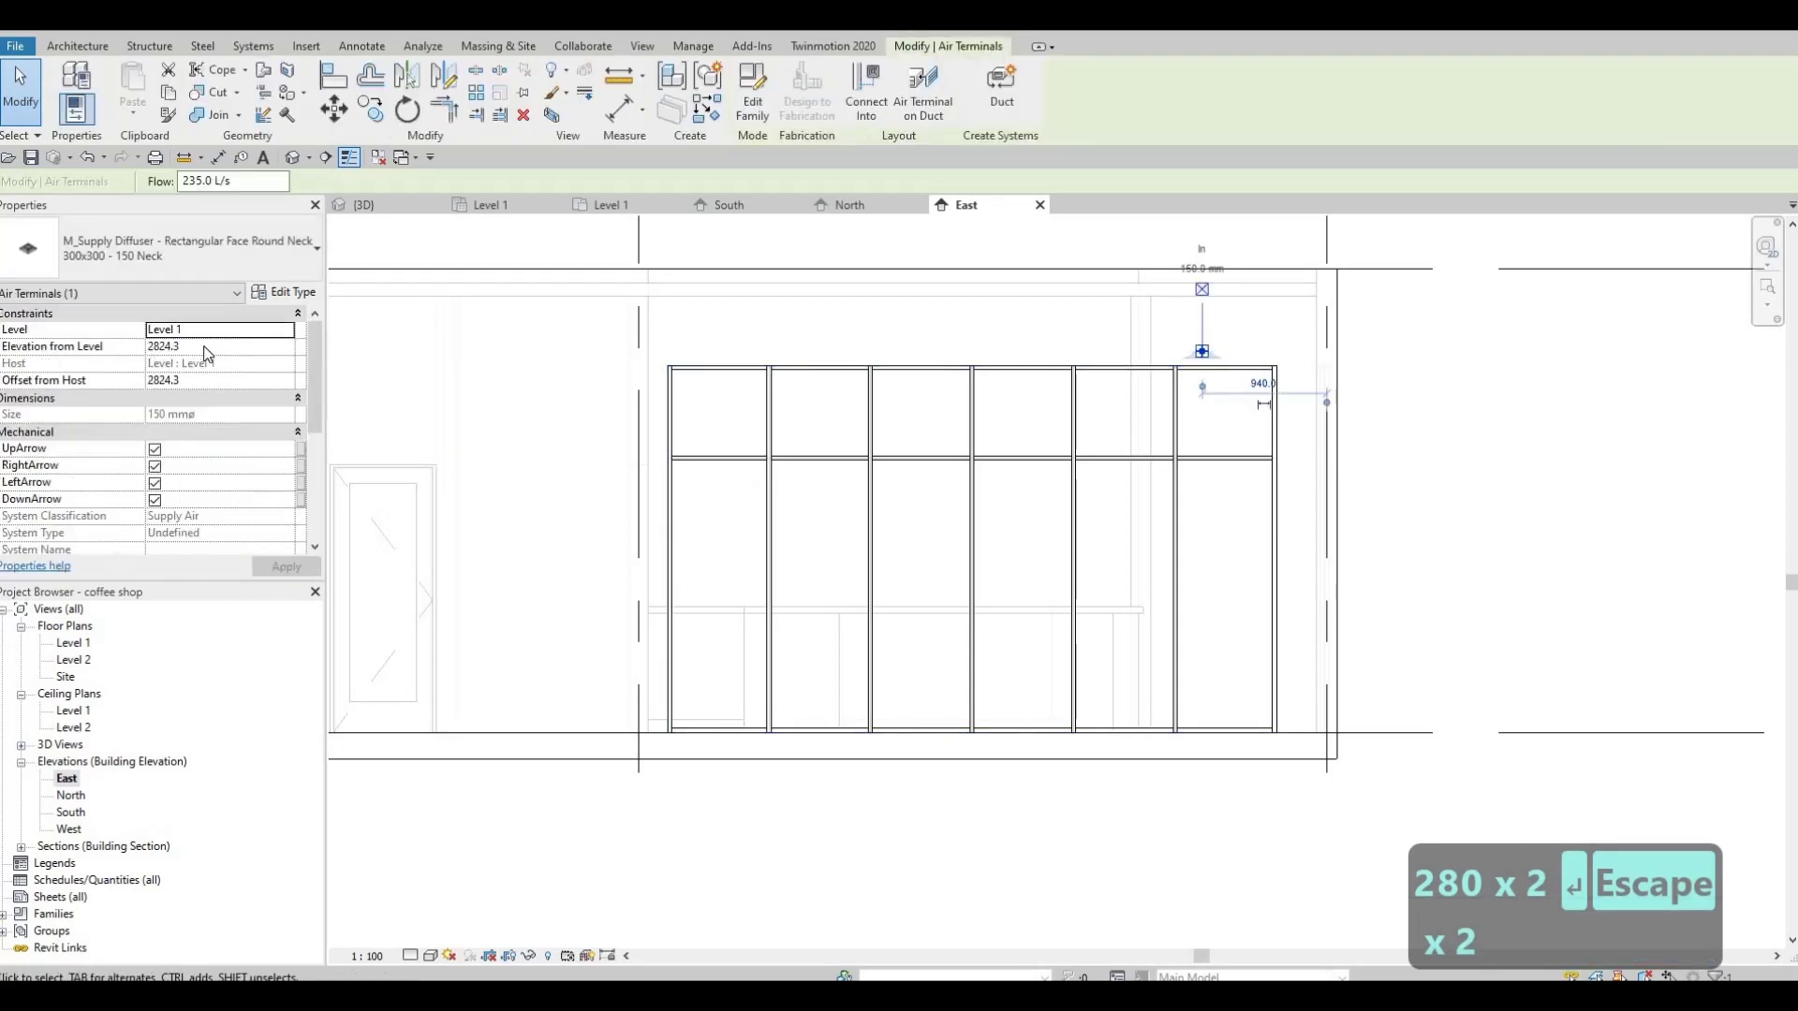
{"action": "left_click", "coordinate": [205, 346]}
{"action": "type", "text": "2800"}
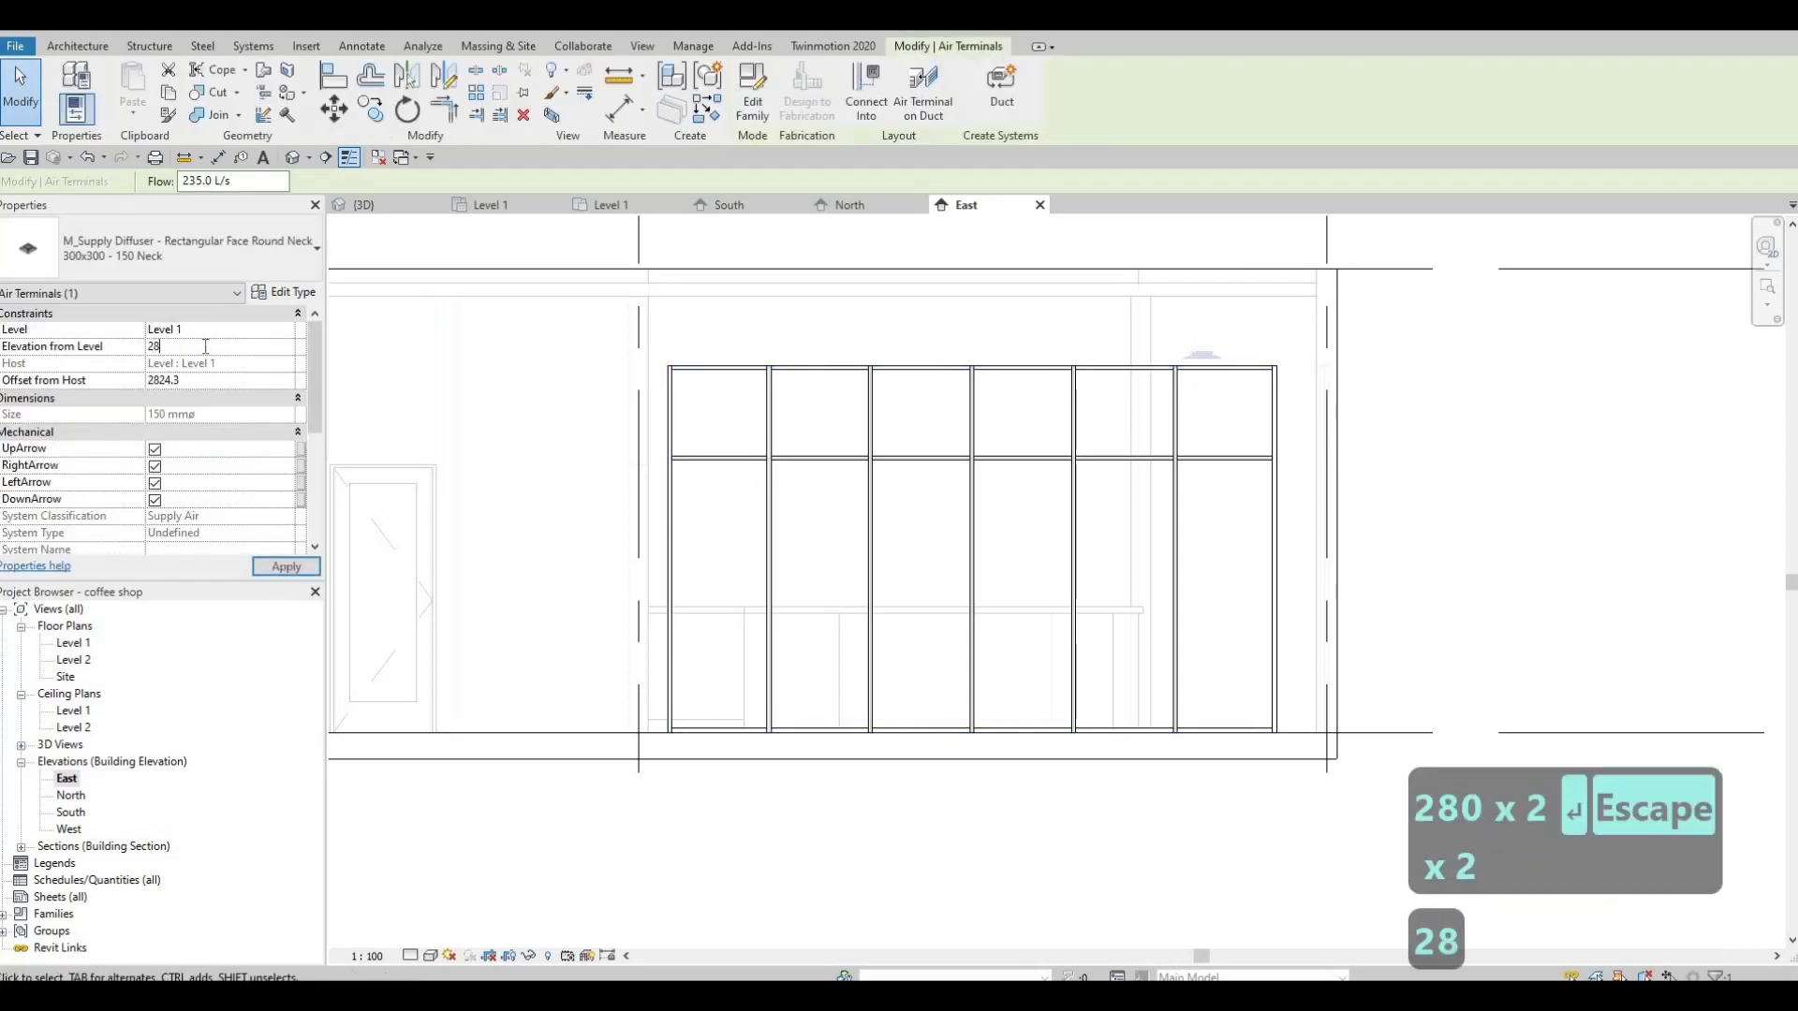
{"action": "left_click", "coordinate": [282, 567]}
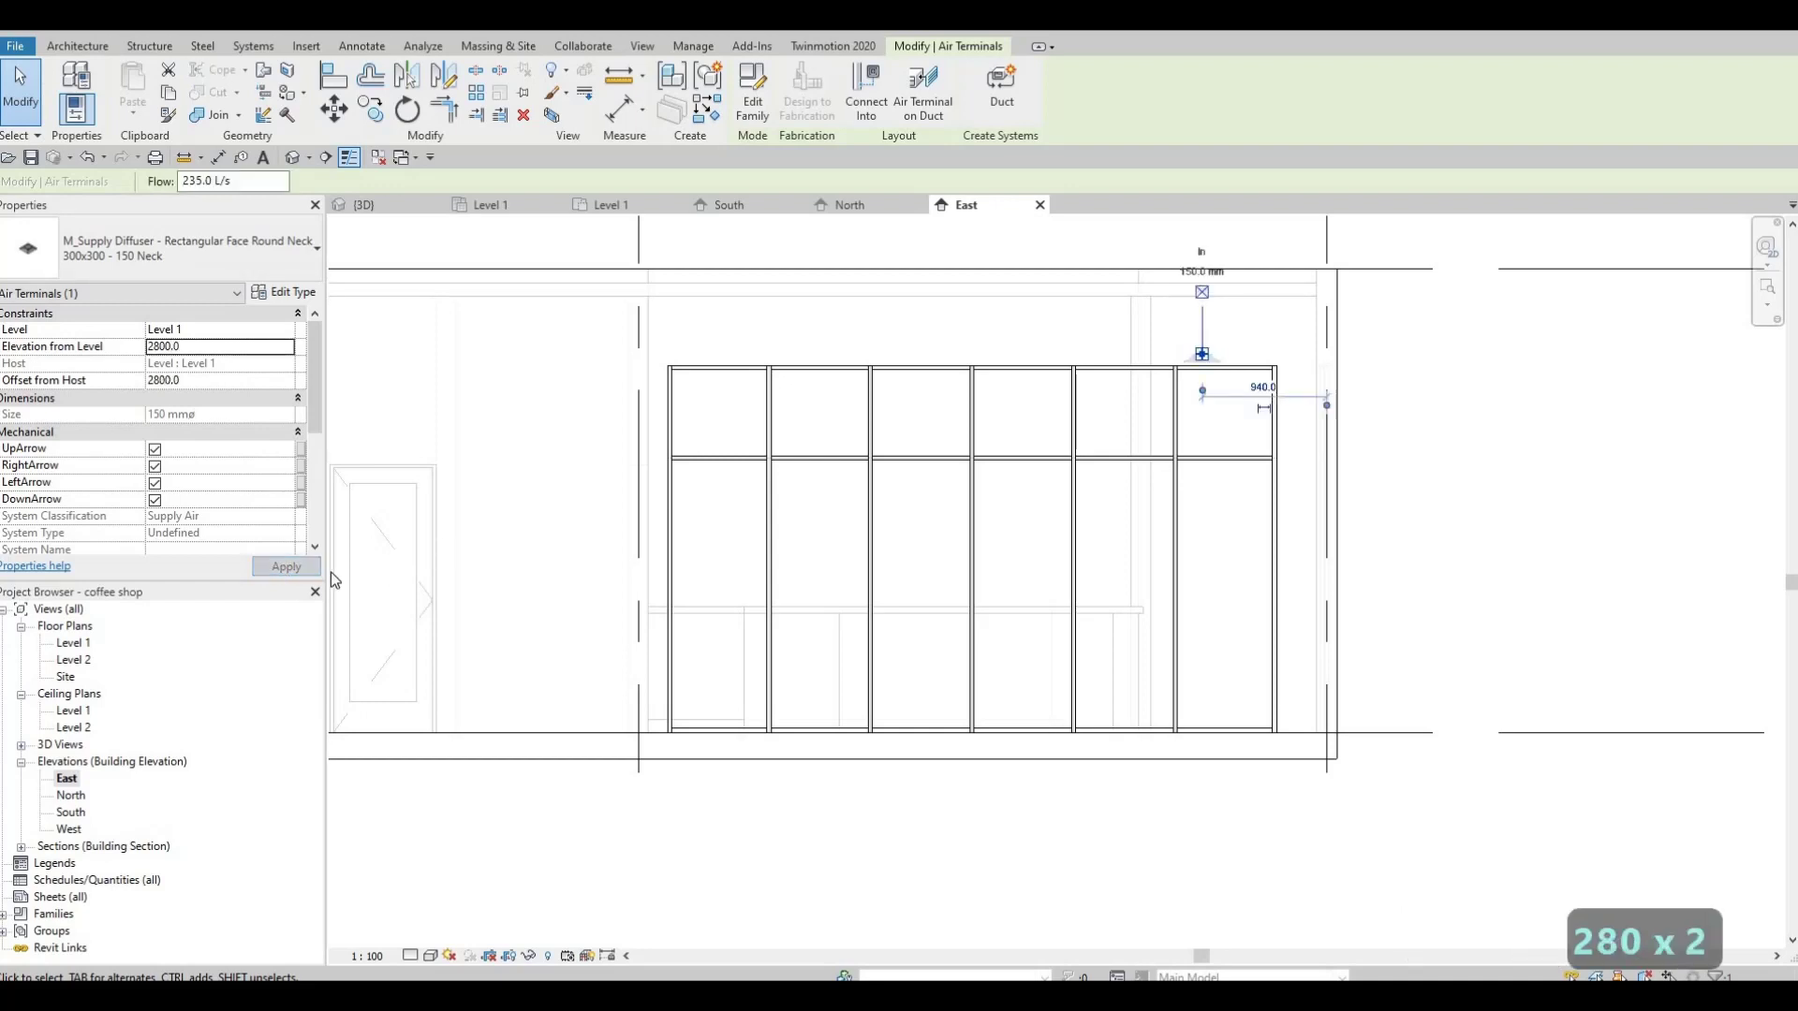
{"action": "key", "text": "Escape"}
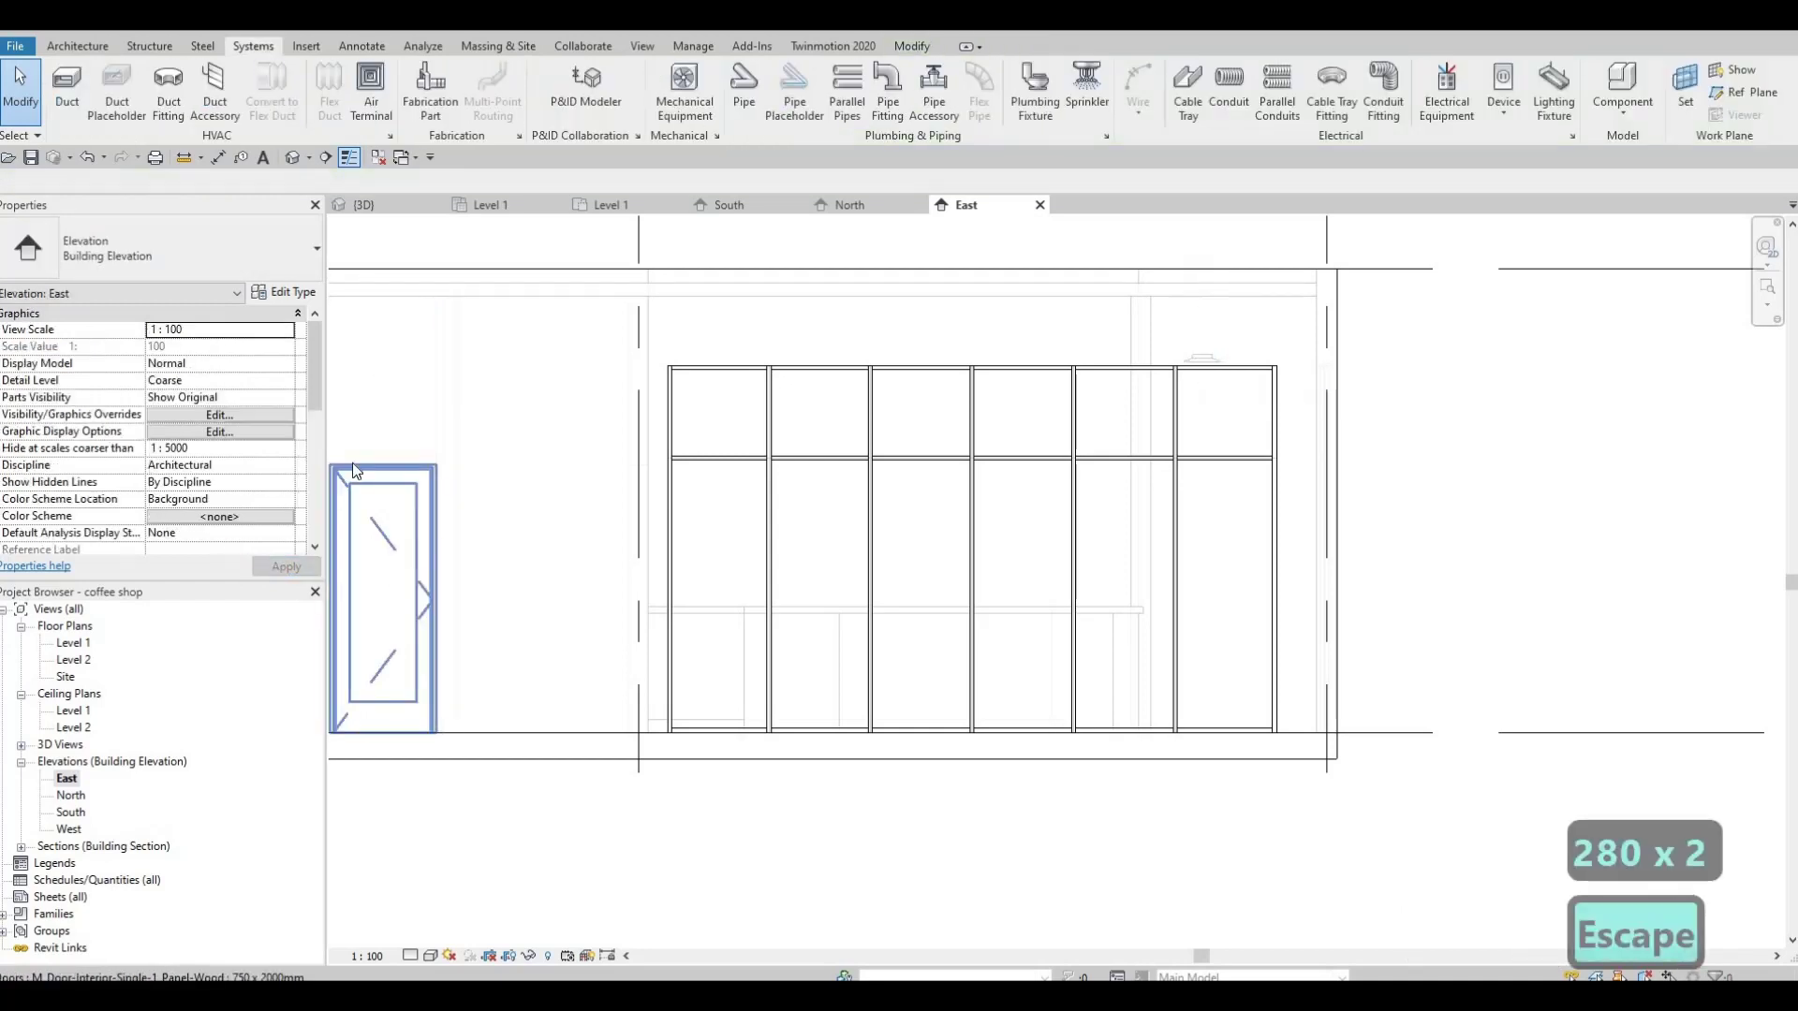
Check the Level 1 floor plan for the raised diffuser and open the Level 2 floor plan
{"action": "double_click", "coordinate": [73, 642]}
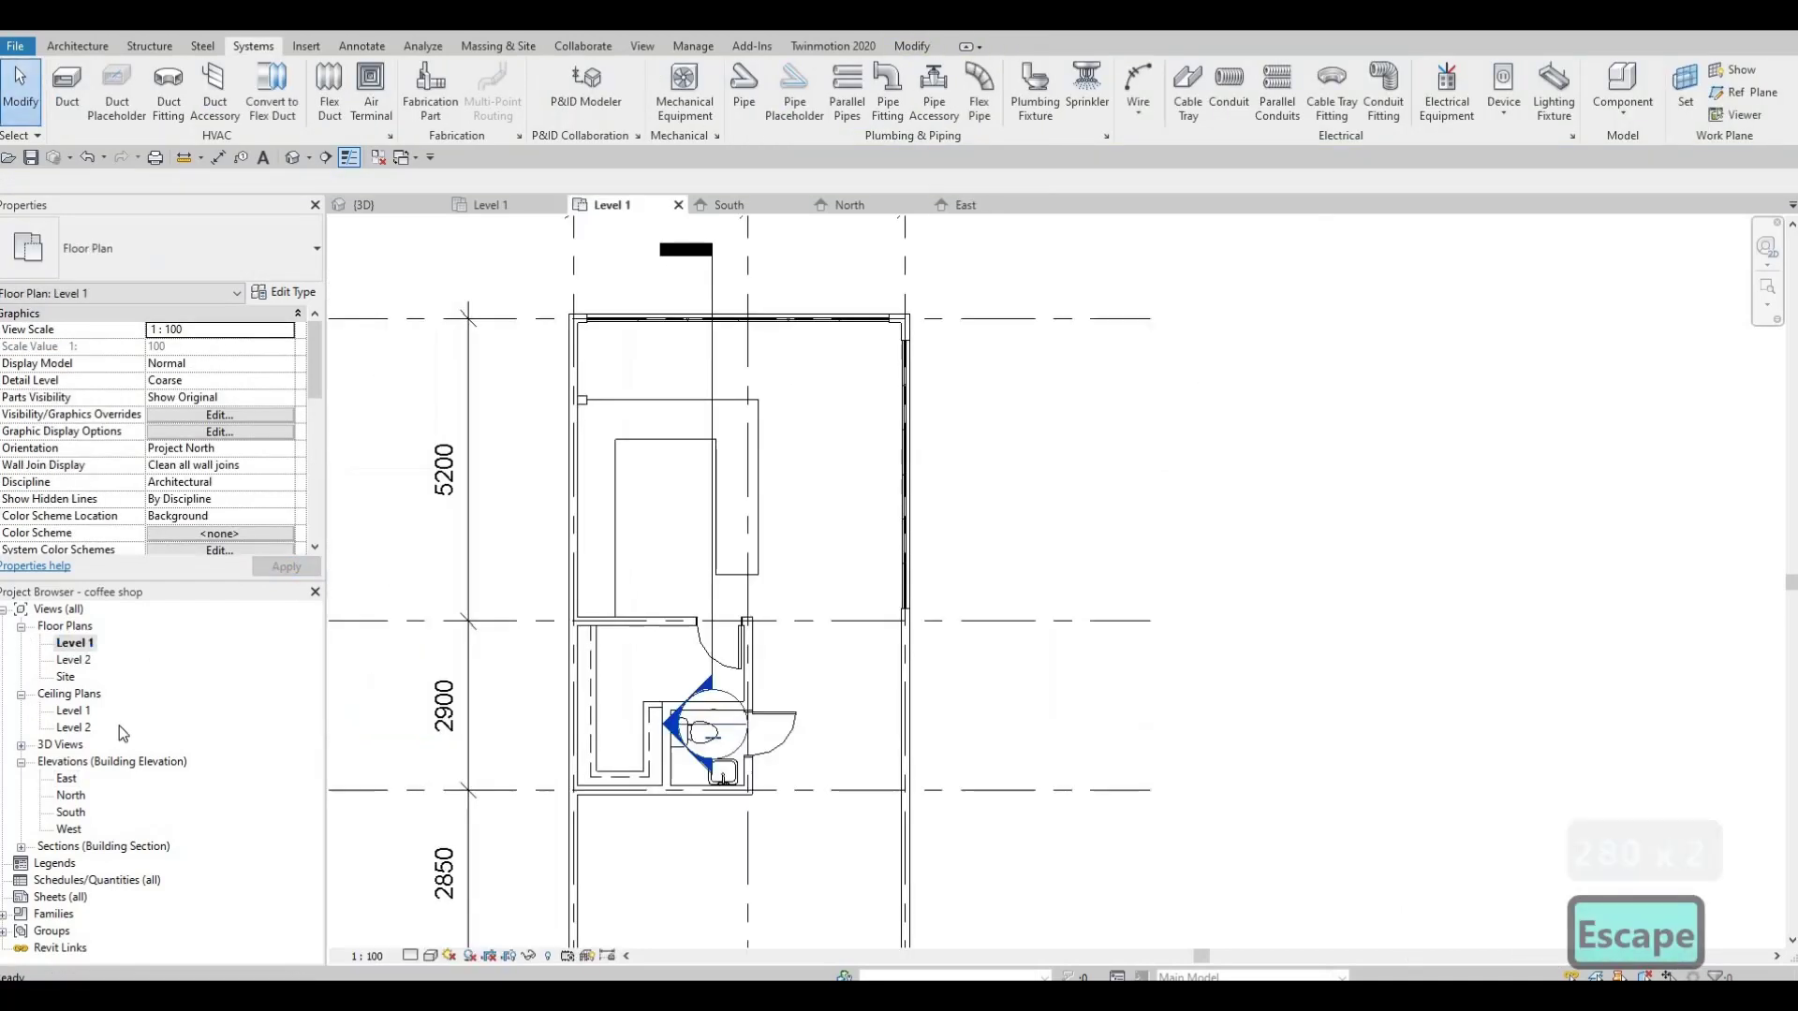
{"action": "left_click", "coordinate": [75, 660]}
{"action": "double_click", "coordinate": [75, 660]}
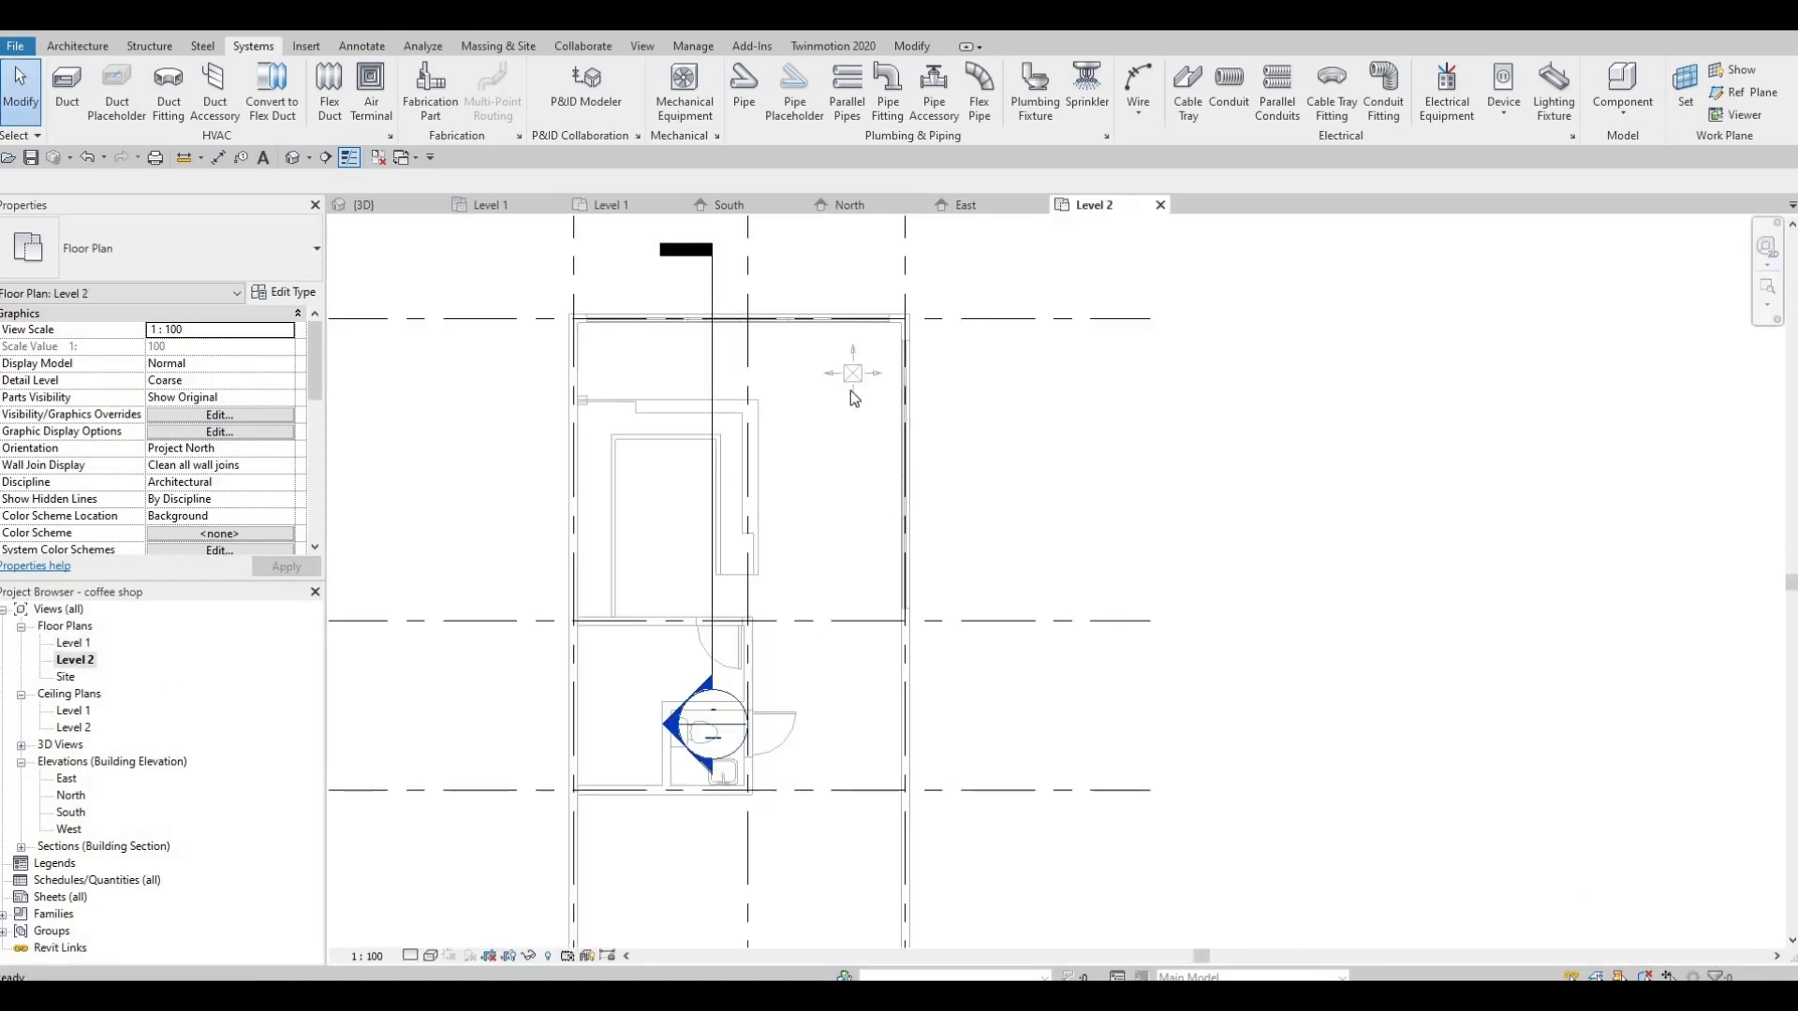
Copy the supply diffuser 3900 mm horizontally to the opposite side of the counter room
{"action": "left_click", "coordinate": [848, 372]}
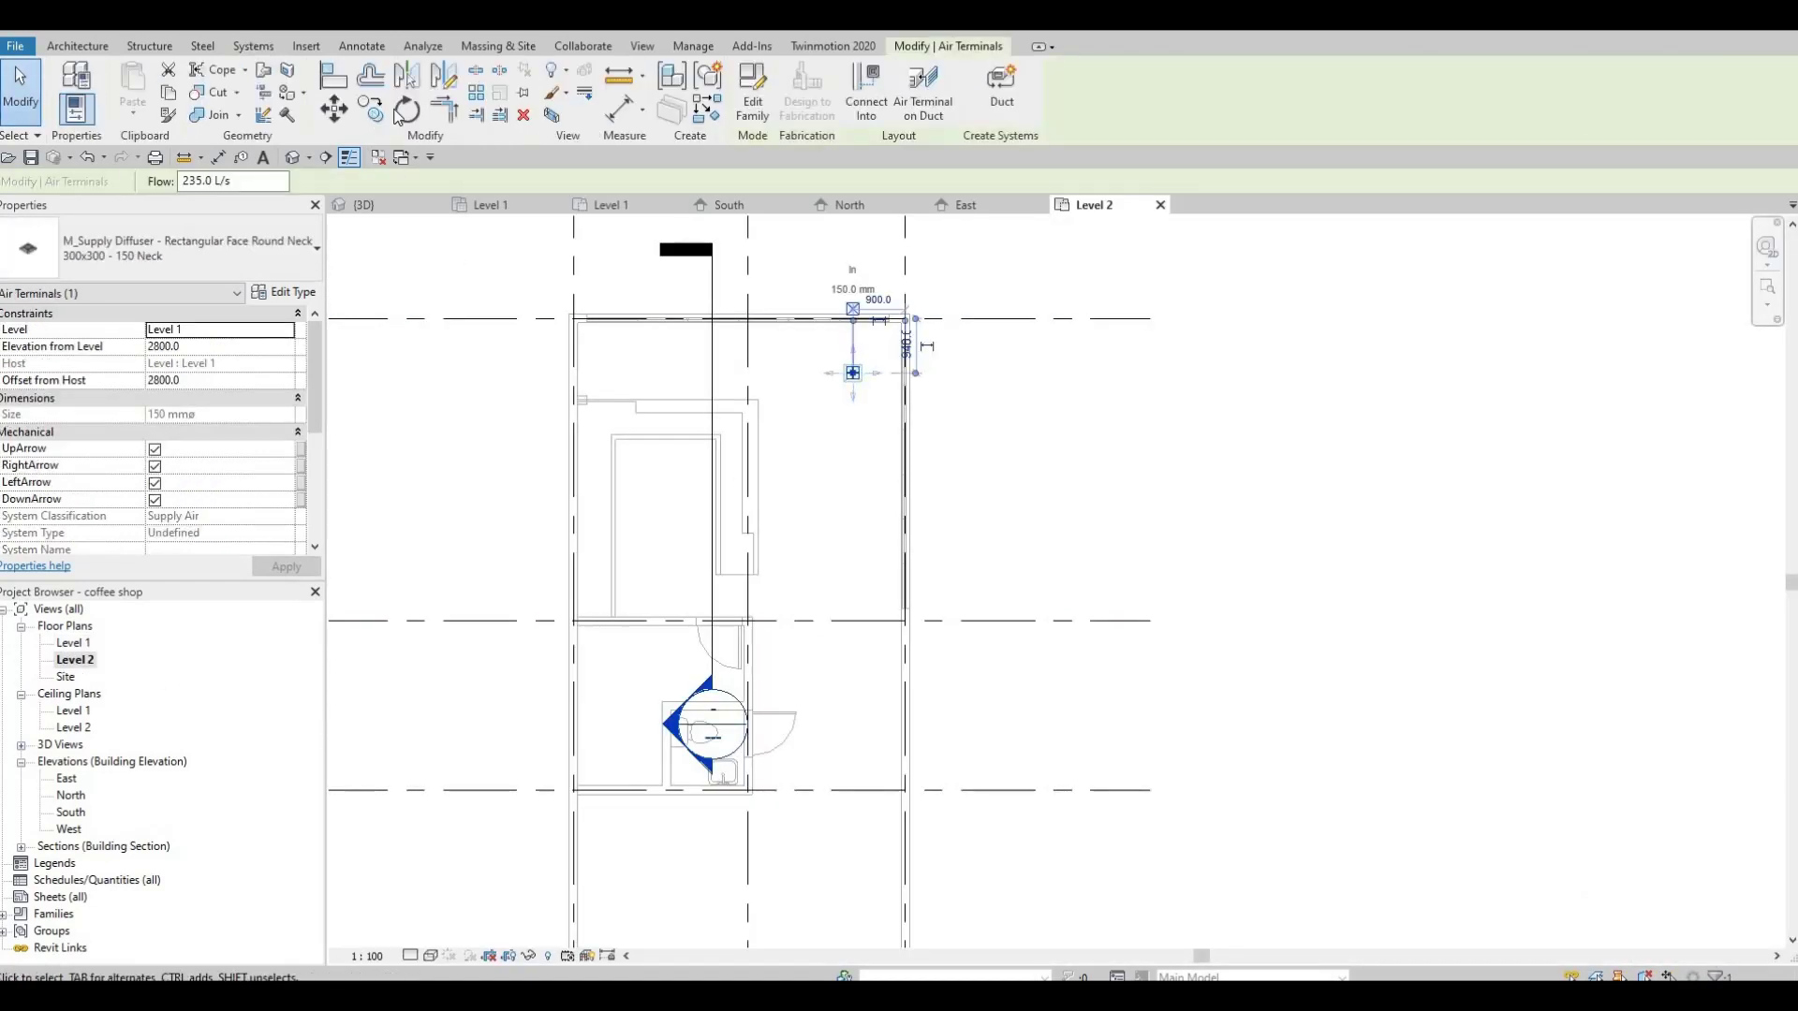
{"action": "key", "text": "m"}
{"action": "key", "text": "v"}
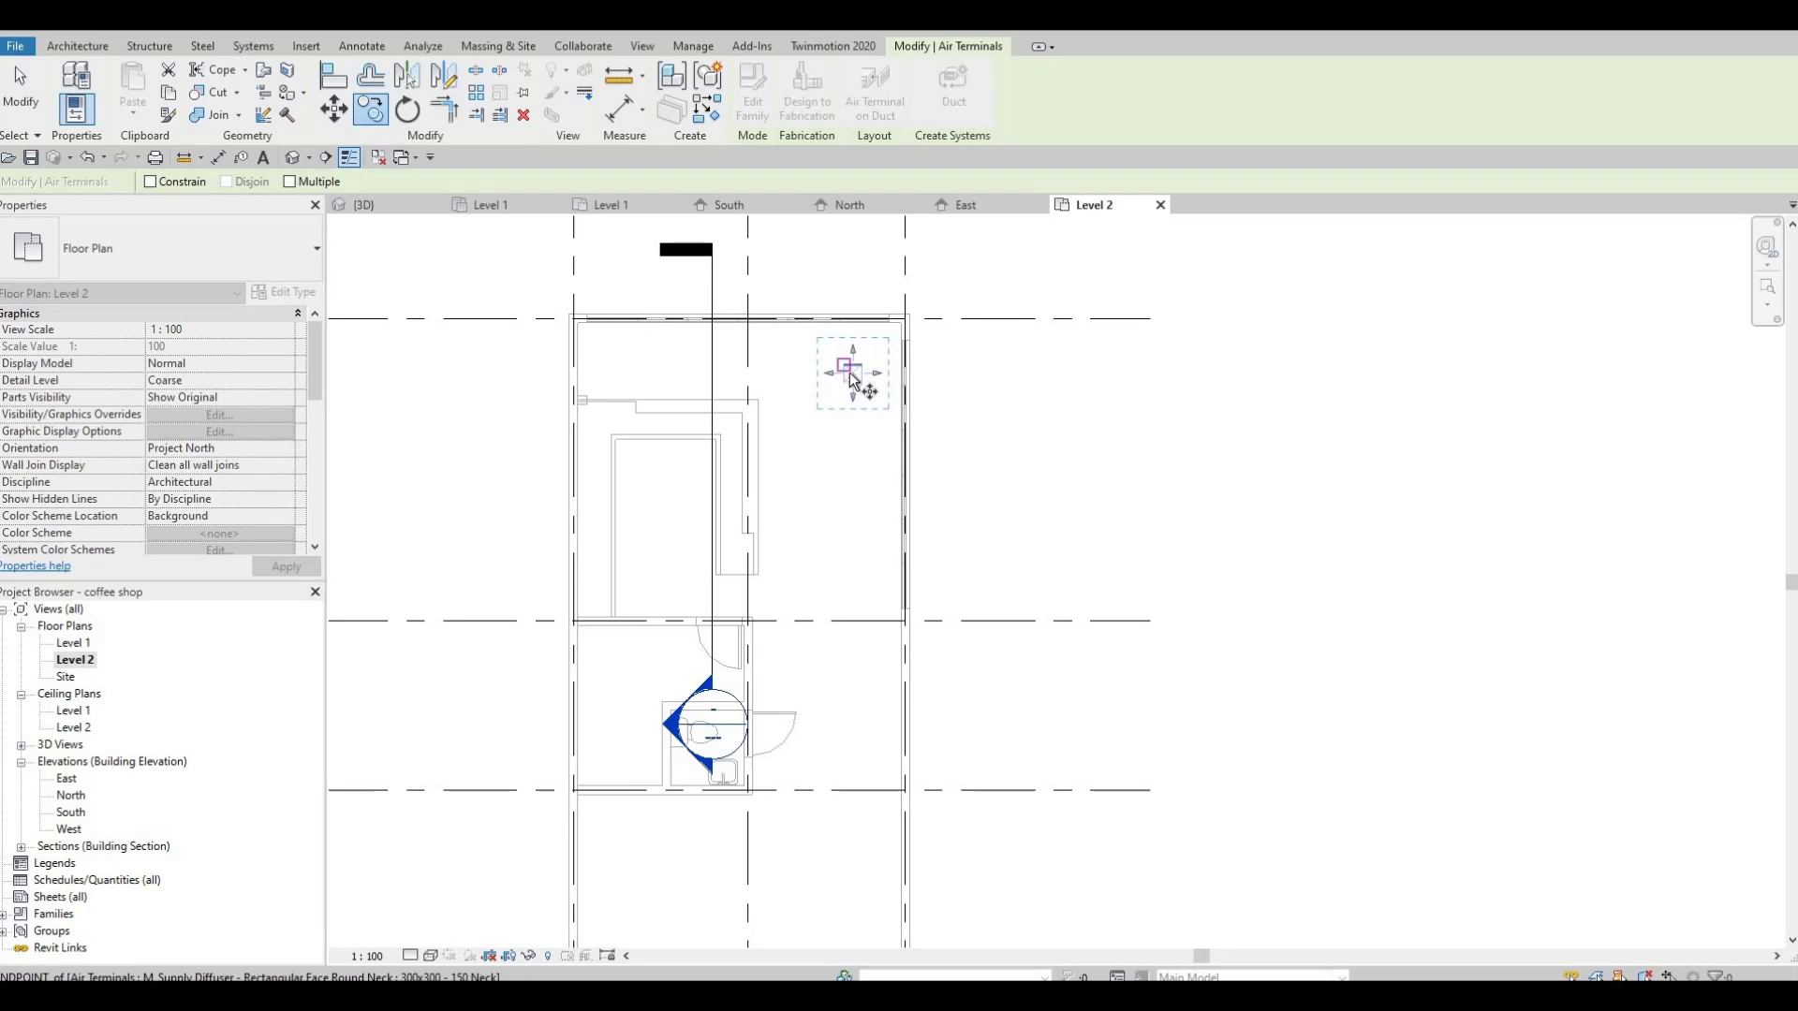
{"action": "left_click", "coordinate": [833, 373]}
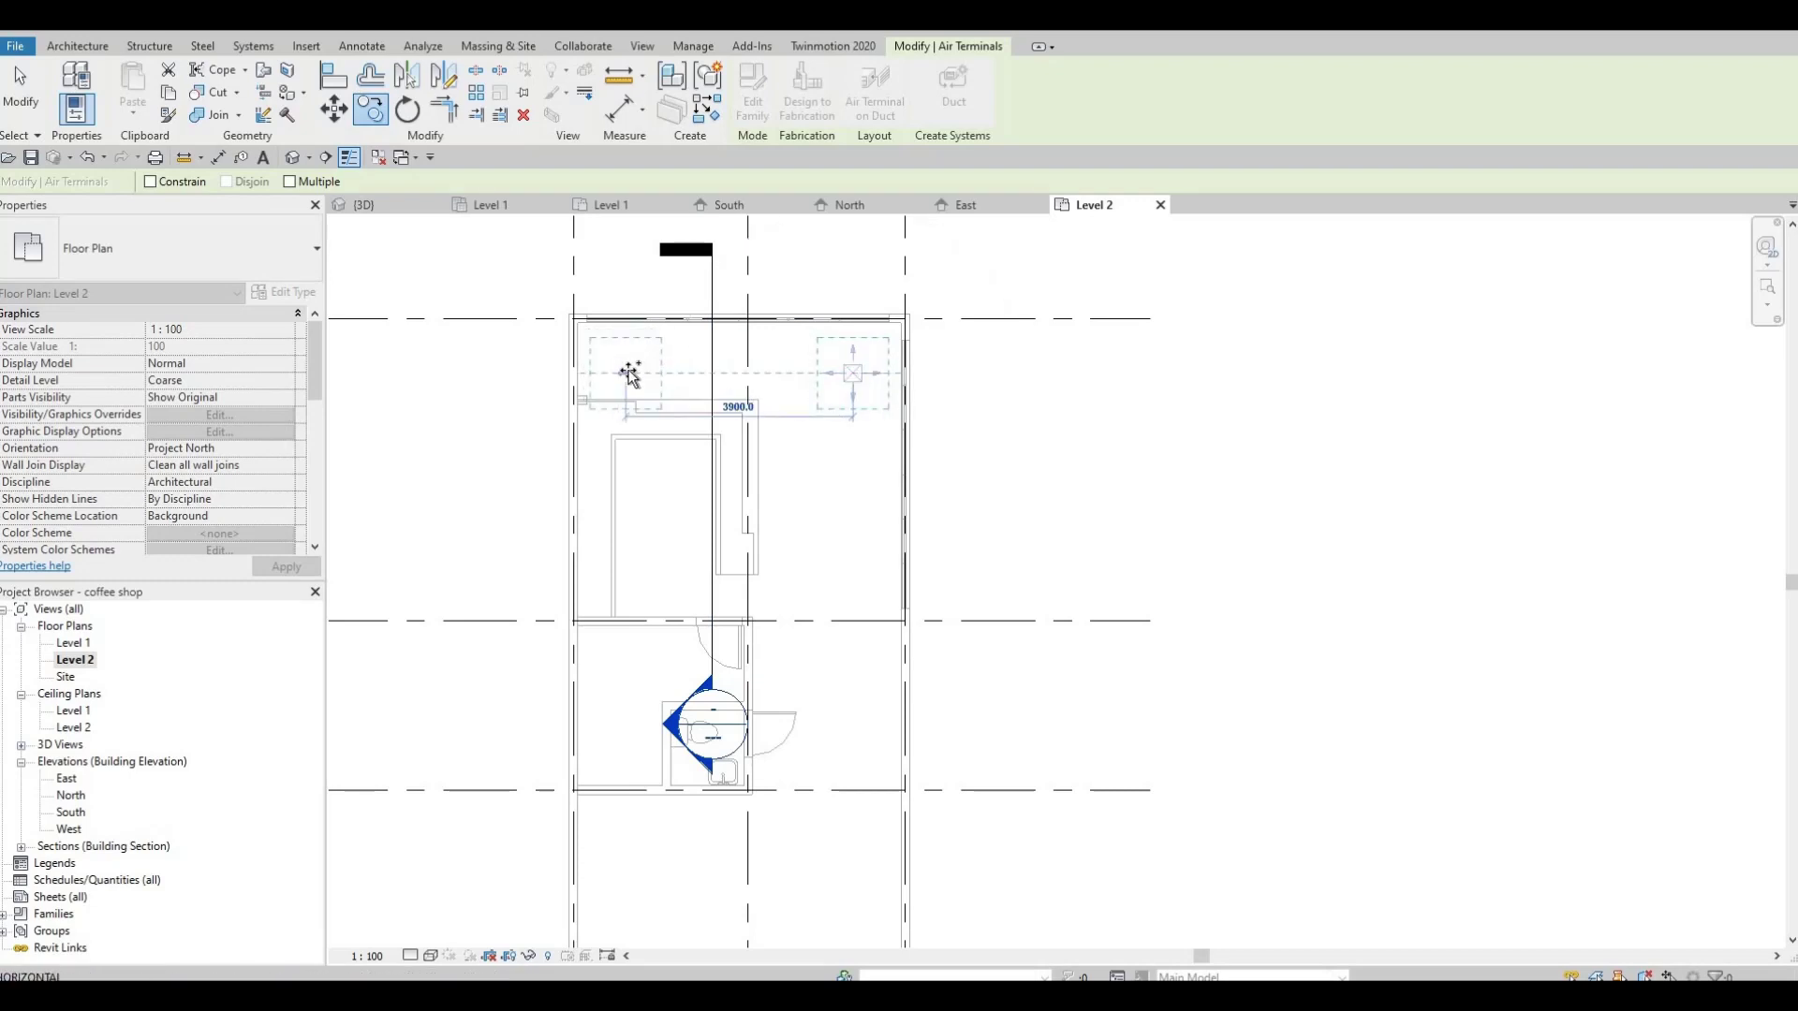
{"action": "left_click", "coordinate": [626, 372]}
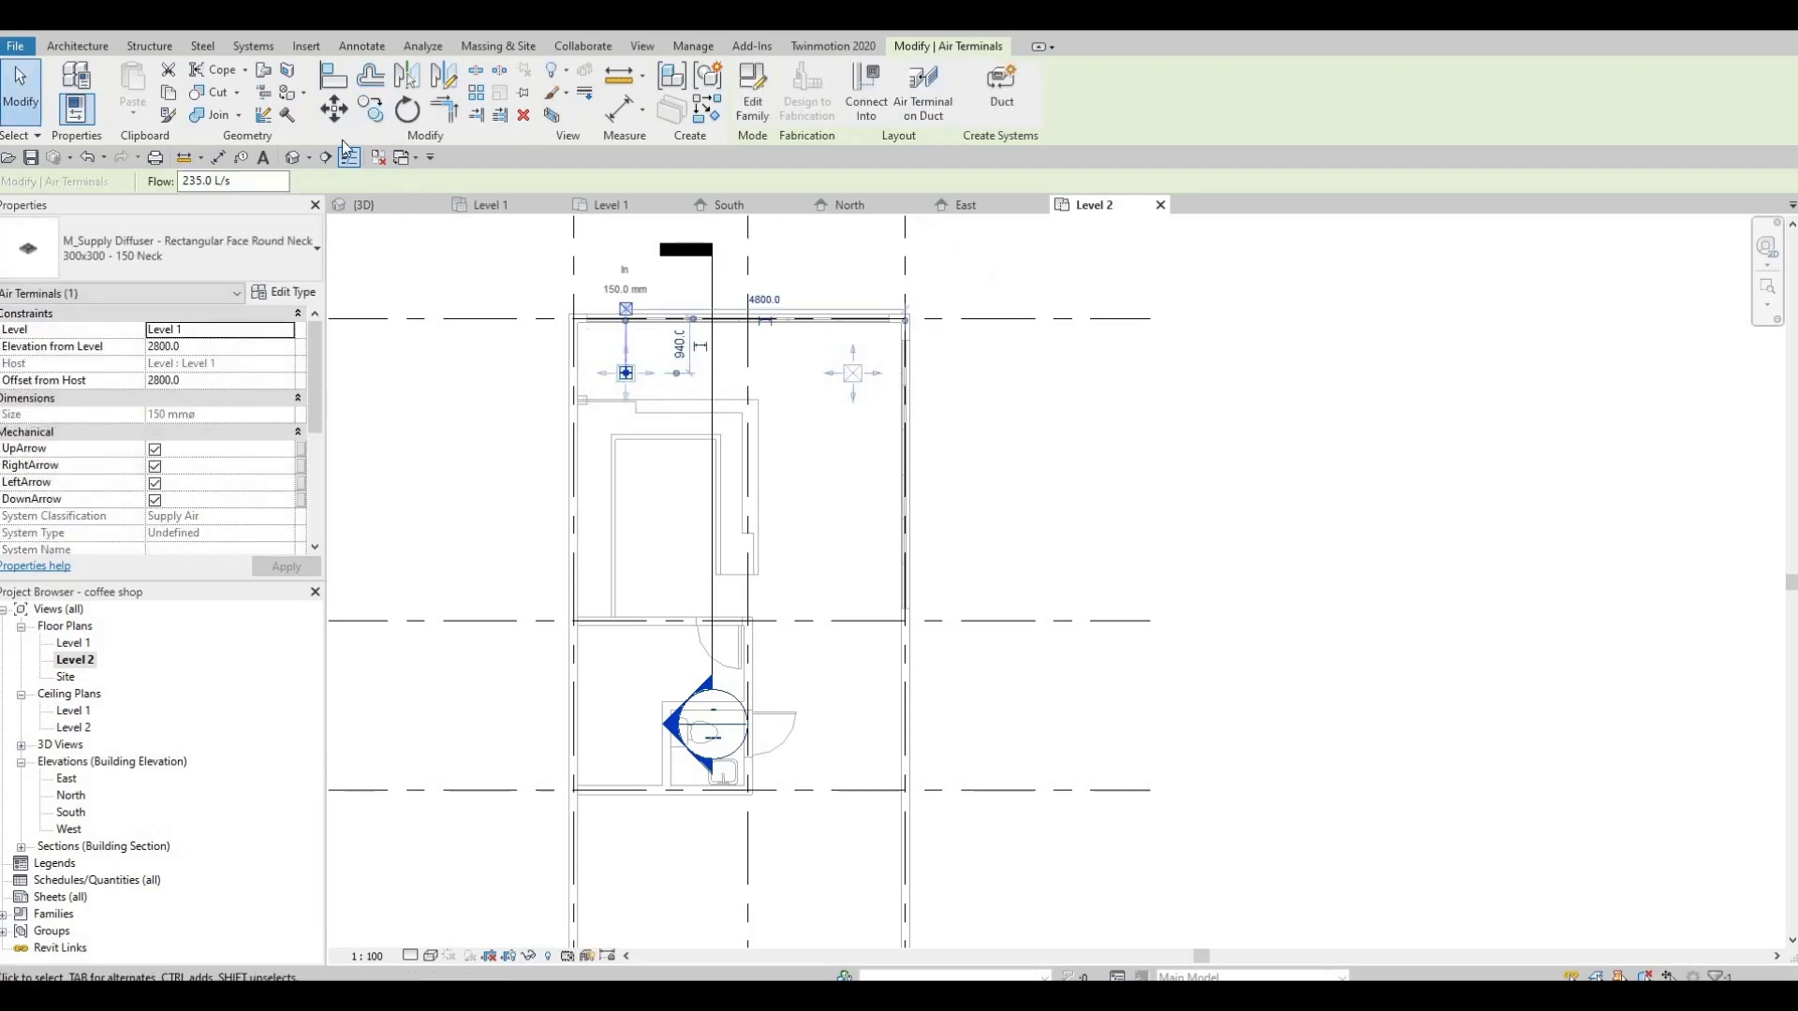
{"action": "key", "text": "Escape"}
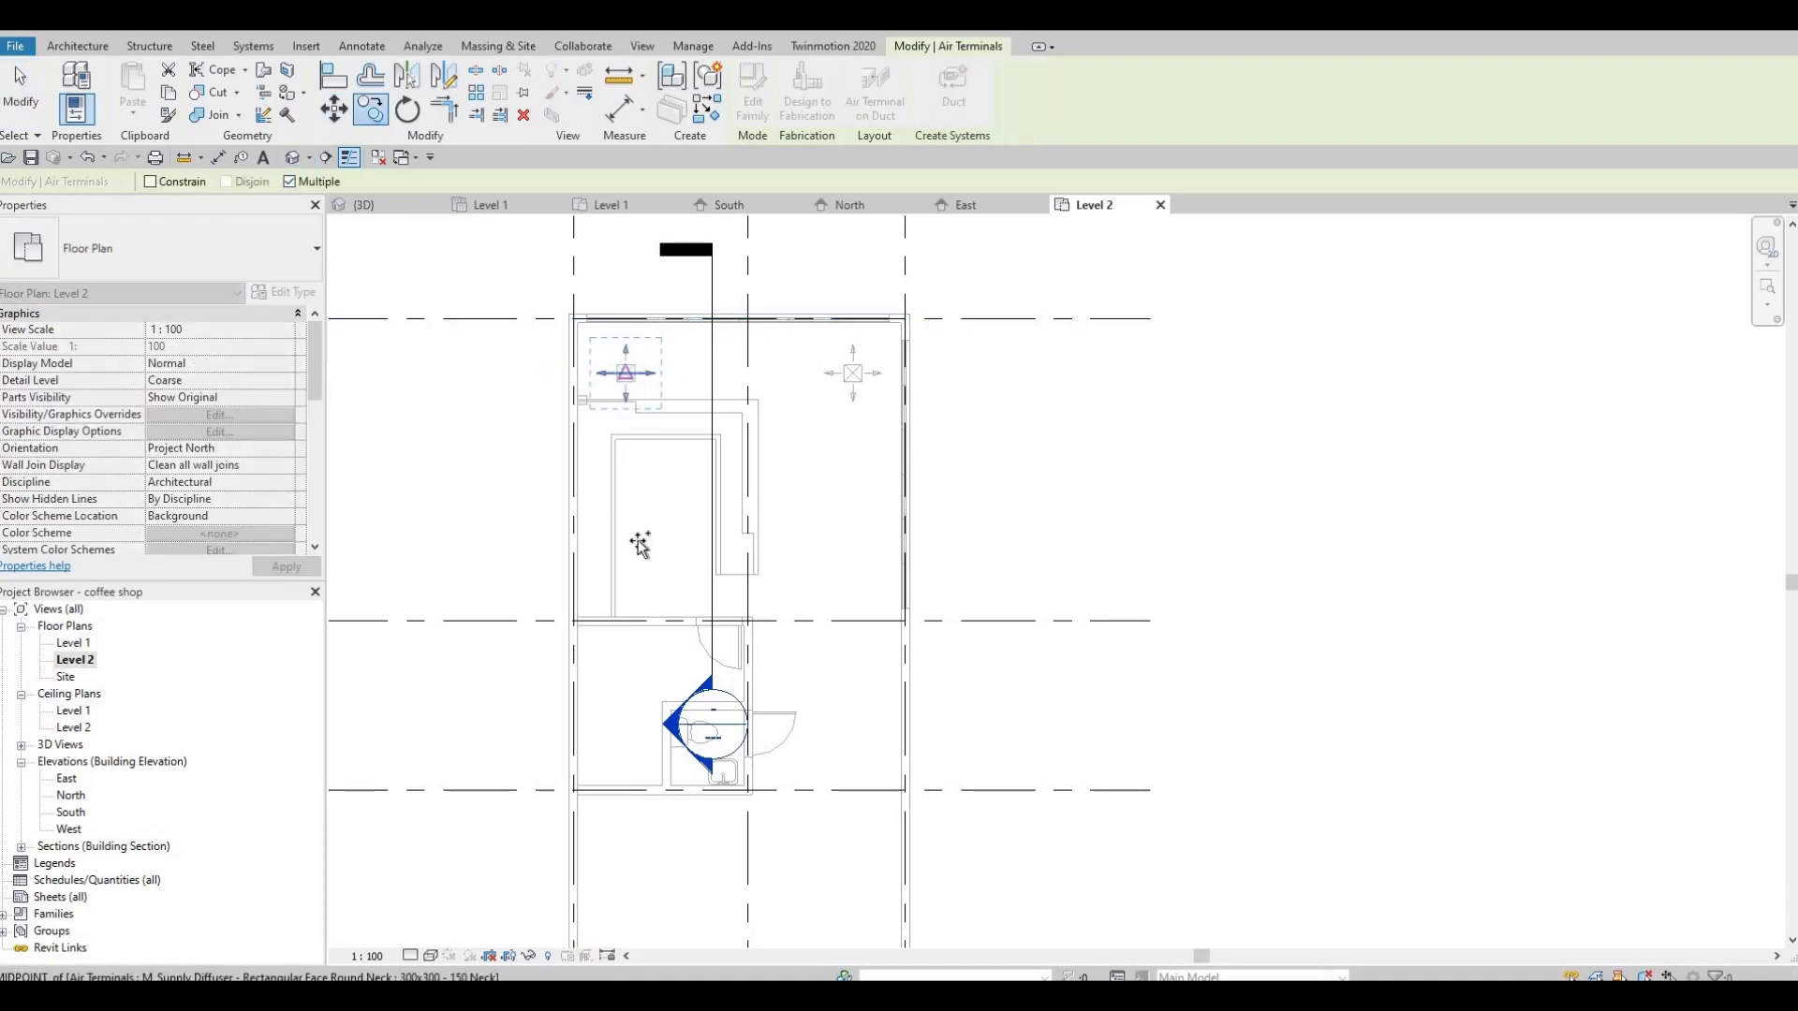
Make two more copies of the new diffuser behind the counter, 1800 mm and a further 1700 mm below it
{"action": "left_click", "coordinate": [625, 372]}
{"action": "middle_click_drag", "start_coordinate": [626, 487], "coordinate": [634, 448]}
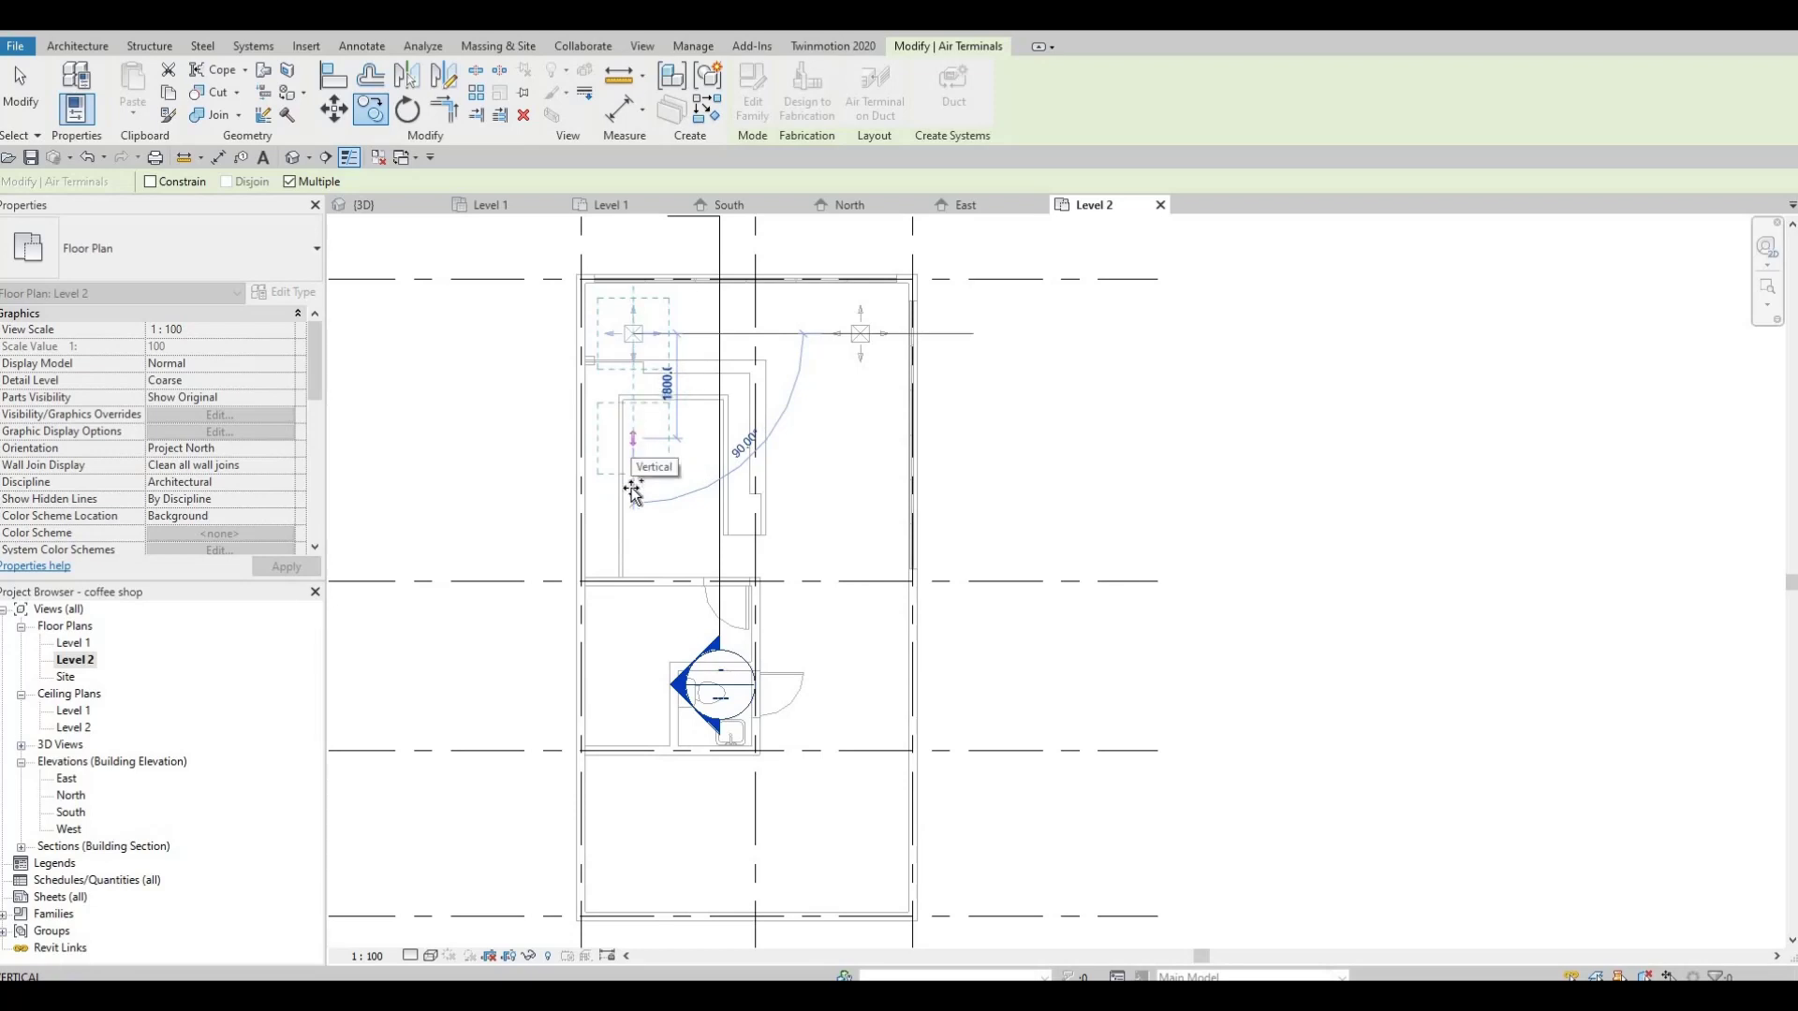
{"action": "left_click", "coordinate": [632, 491]}
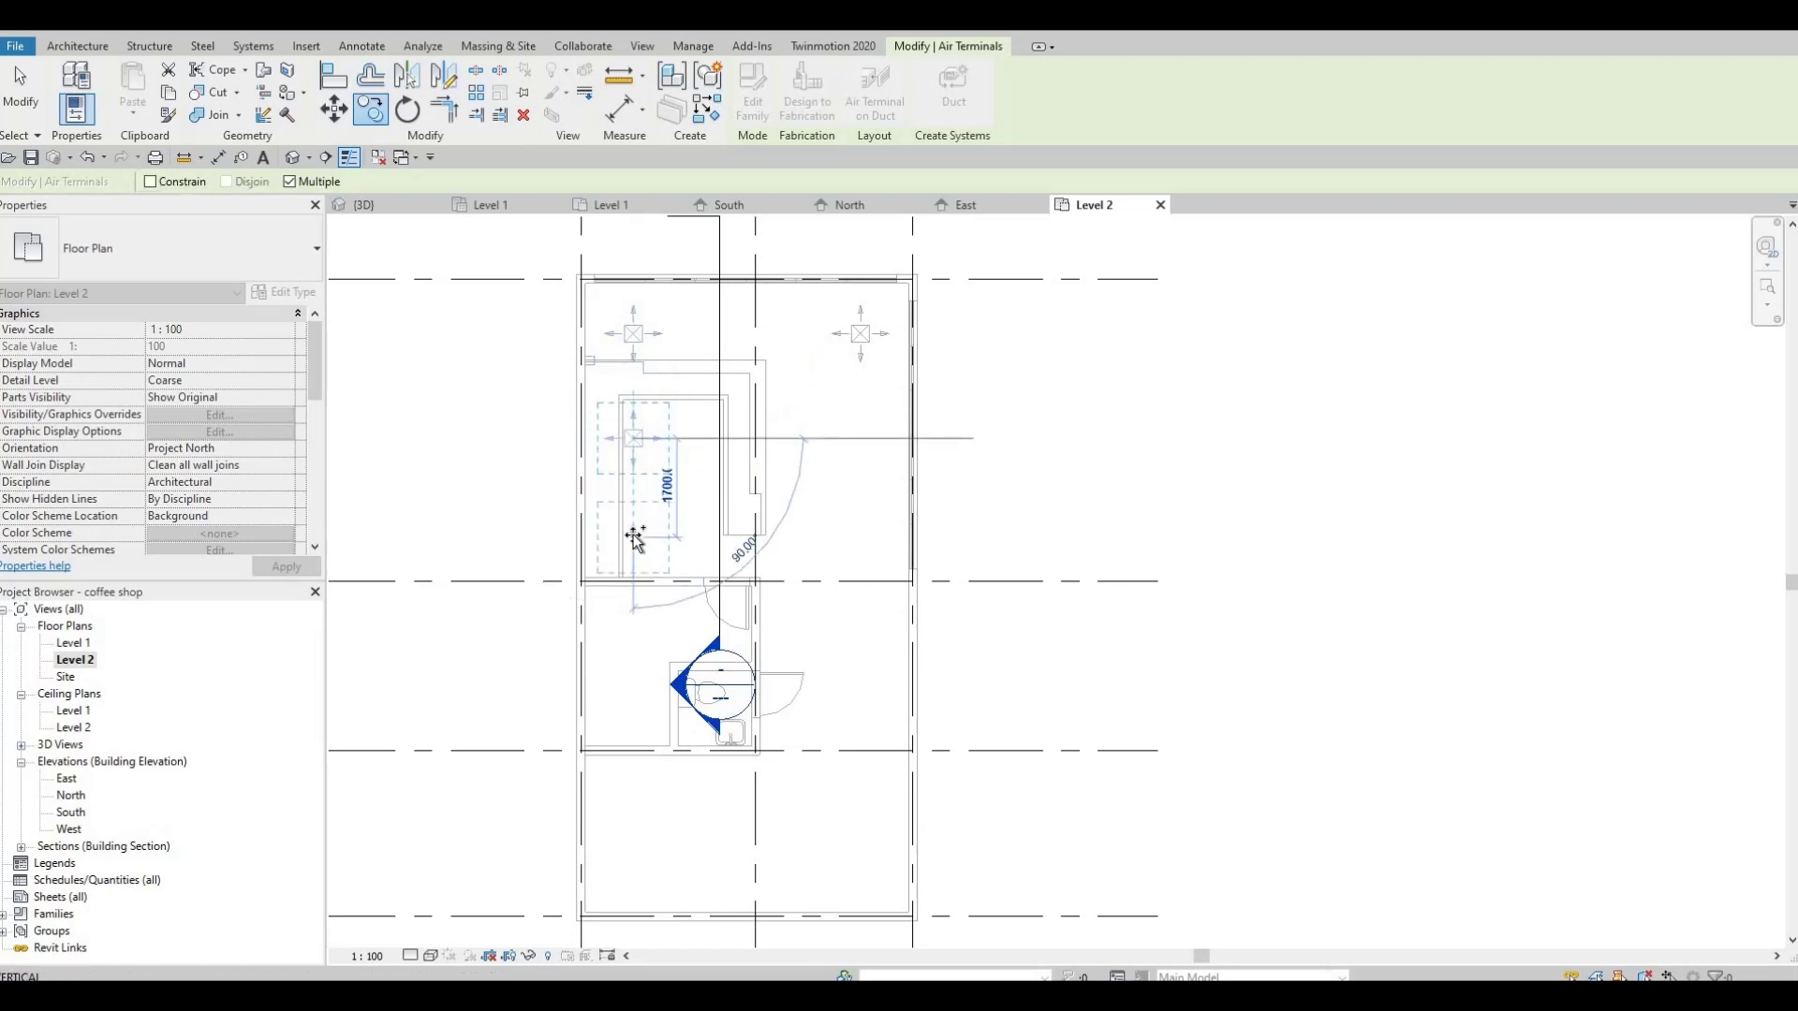
{"action": "left_click", "coordinate": [798, 527]}
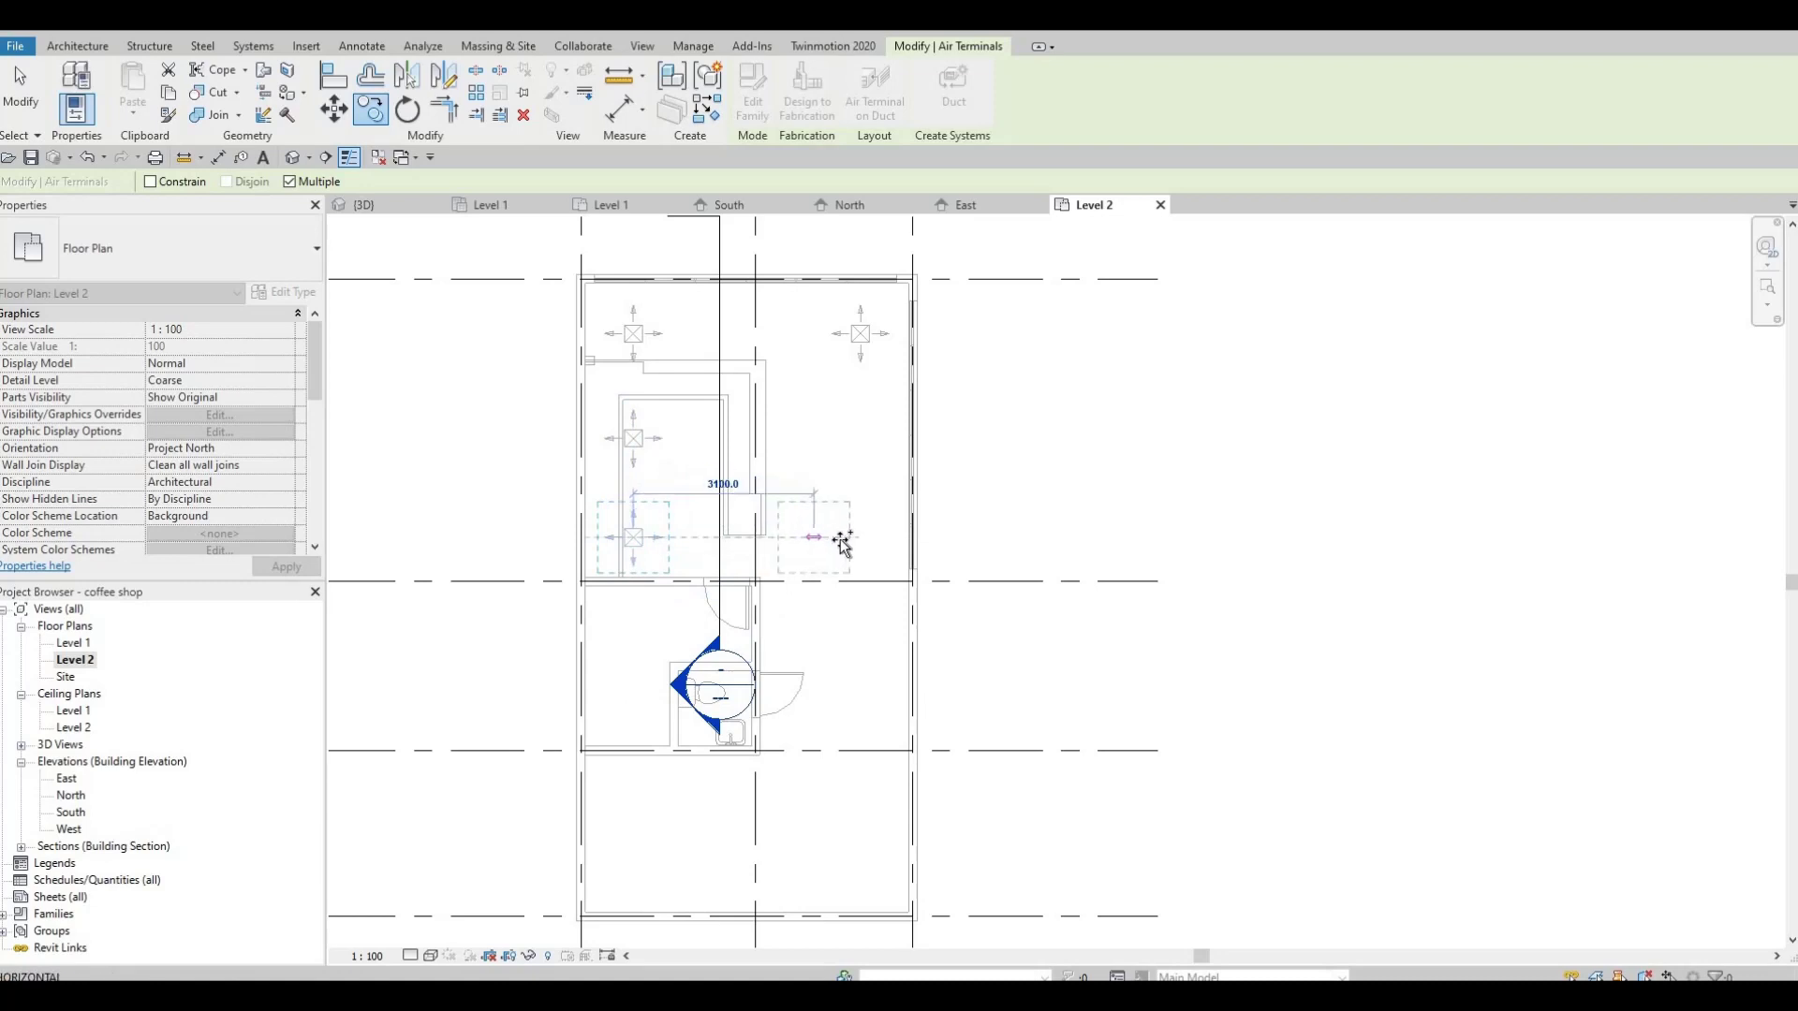
{"action": "key", "text": "Escape"}
{"action": "key", "text": "Escape"}
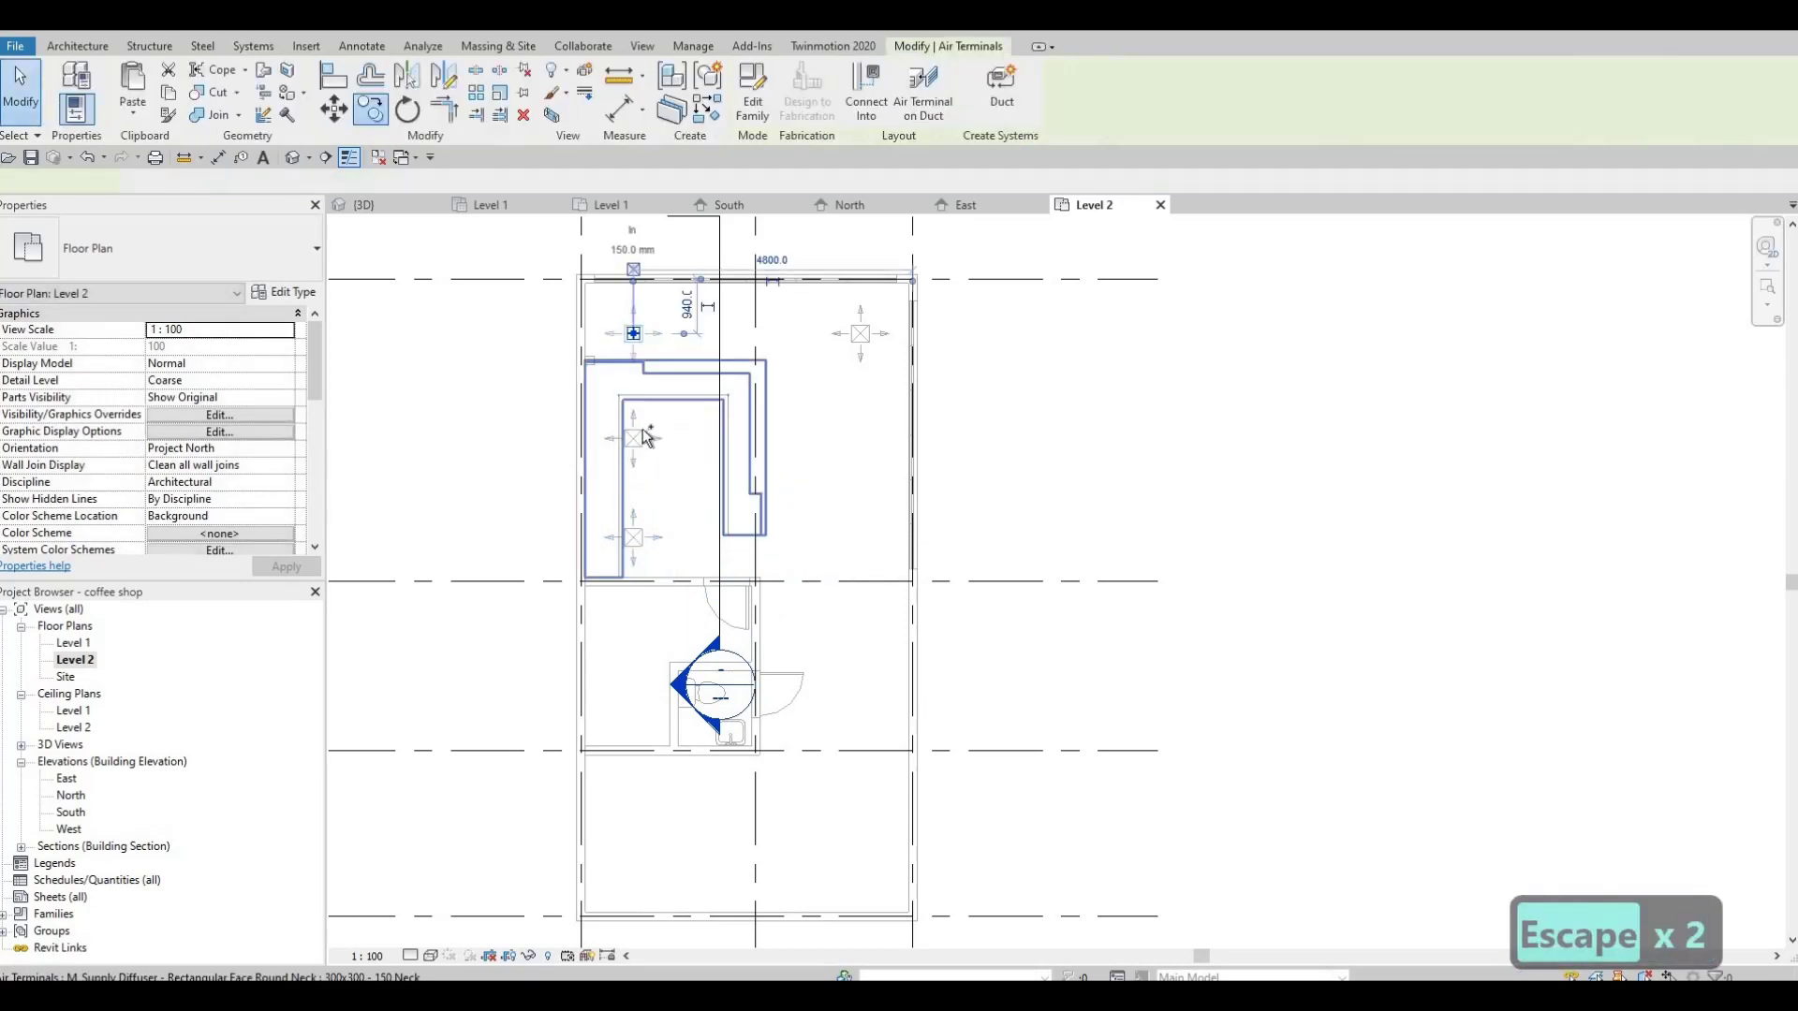
Select the three diffusers in the counter-side column and nudge them together toward the middle of the room
{"action": "left_click", "coordinate": [652, 535]}
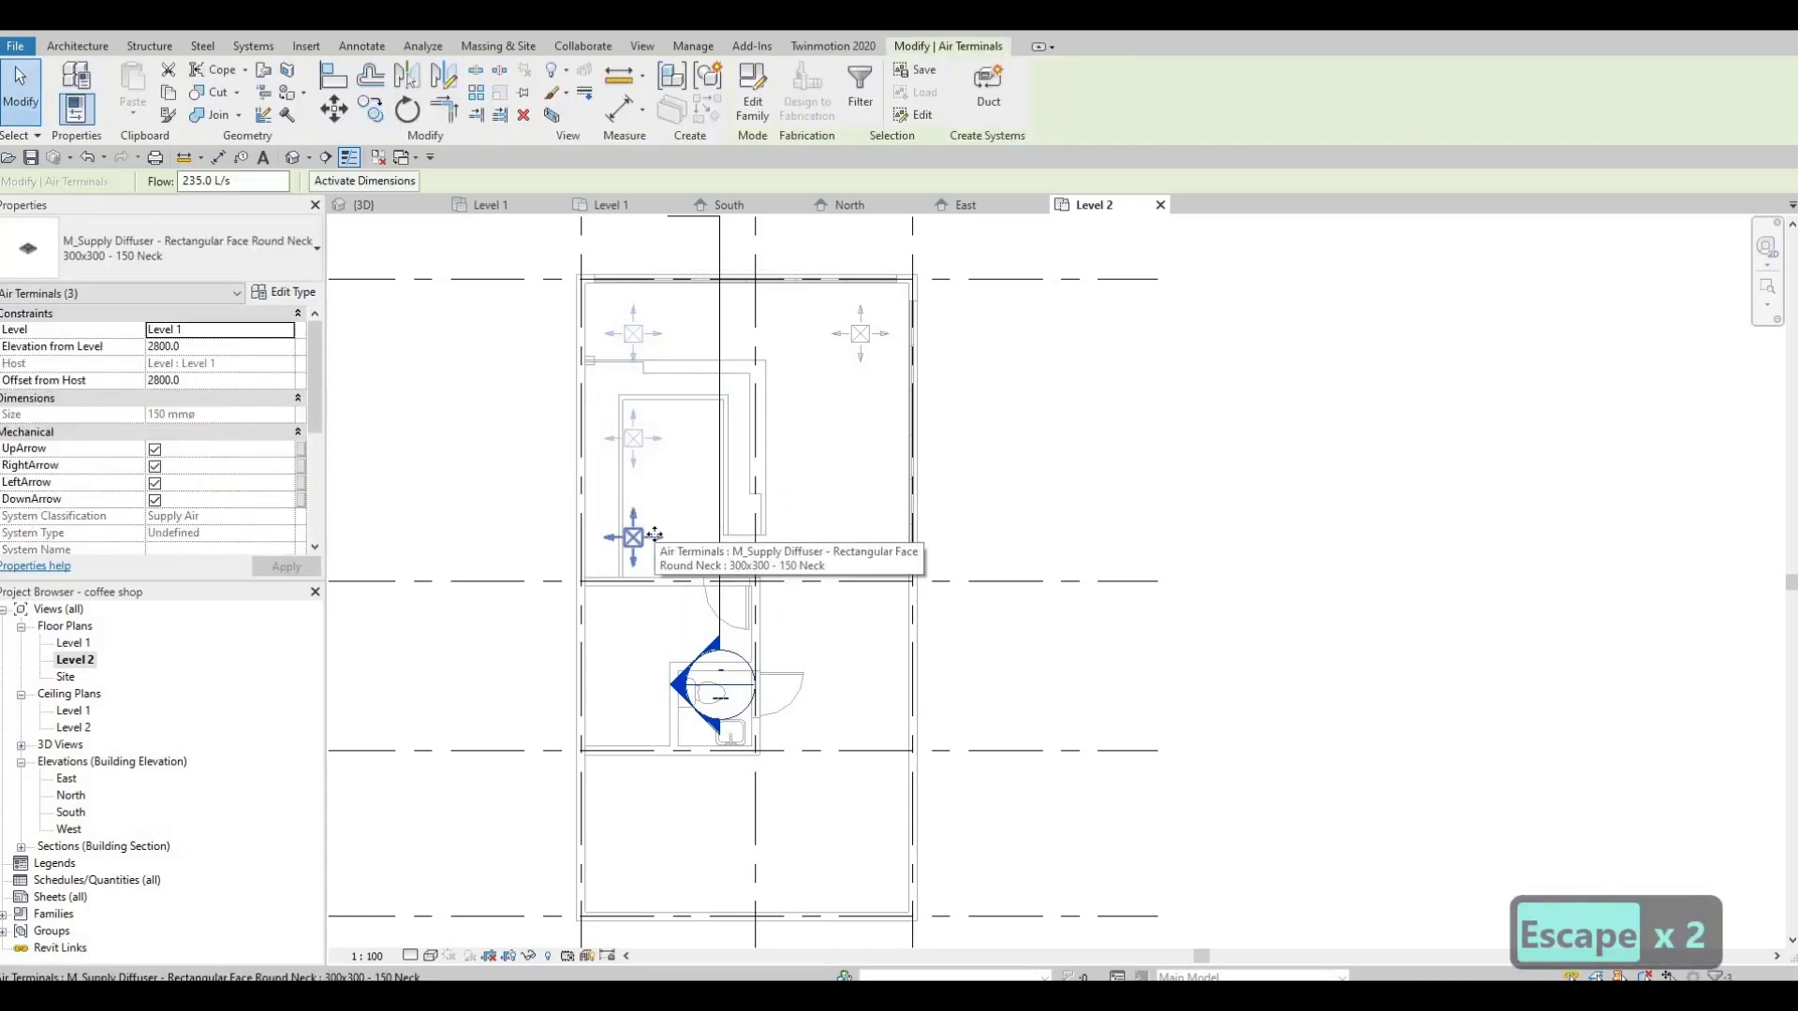
{"action": "key", "text": "Right"}
{"action": "key", "text": "Right"}
{"action": "key", "text": "Right"}
{"action": "key", "text": "Right"}
{"action": "key", "text": "Right"}
{"action": "key", "text": "Right"}
{"action": "key", "text": "Right"}
{"action": "key", "text": "Right"}
{"action": "key", "text": "Right"}
{"action": "key", "text": "Right"}
{"action": "key", "text": "Right"}
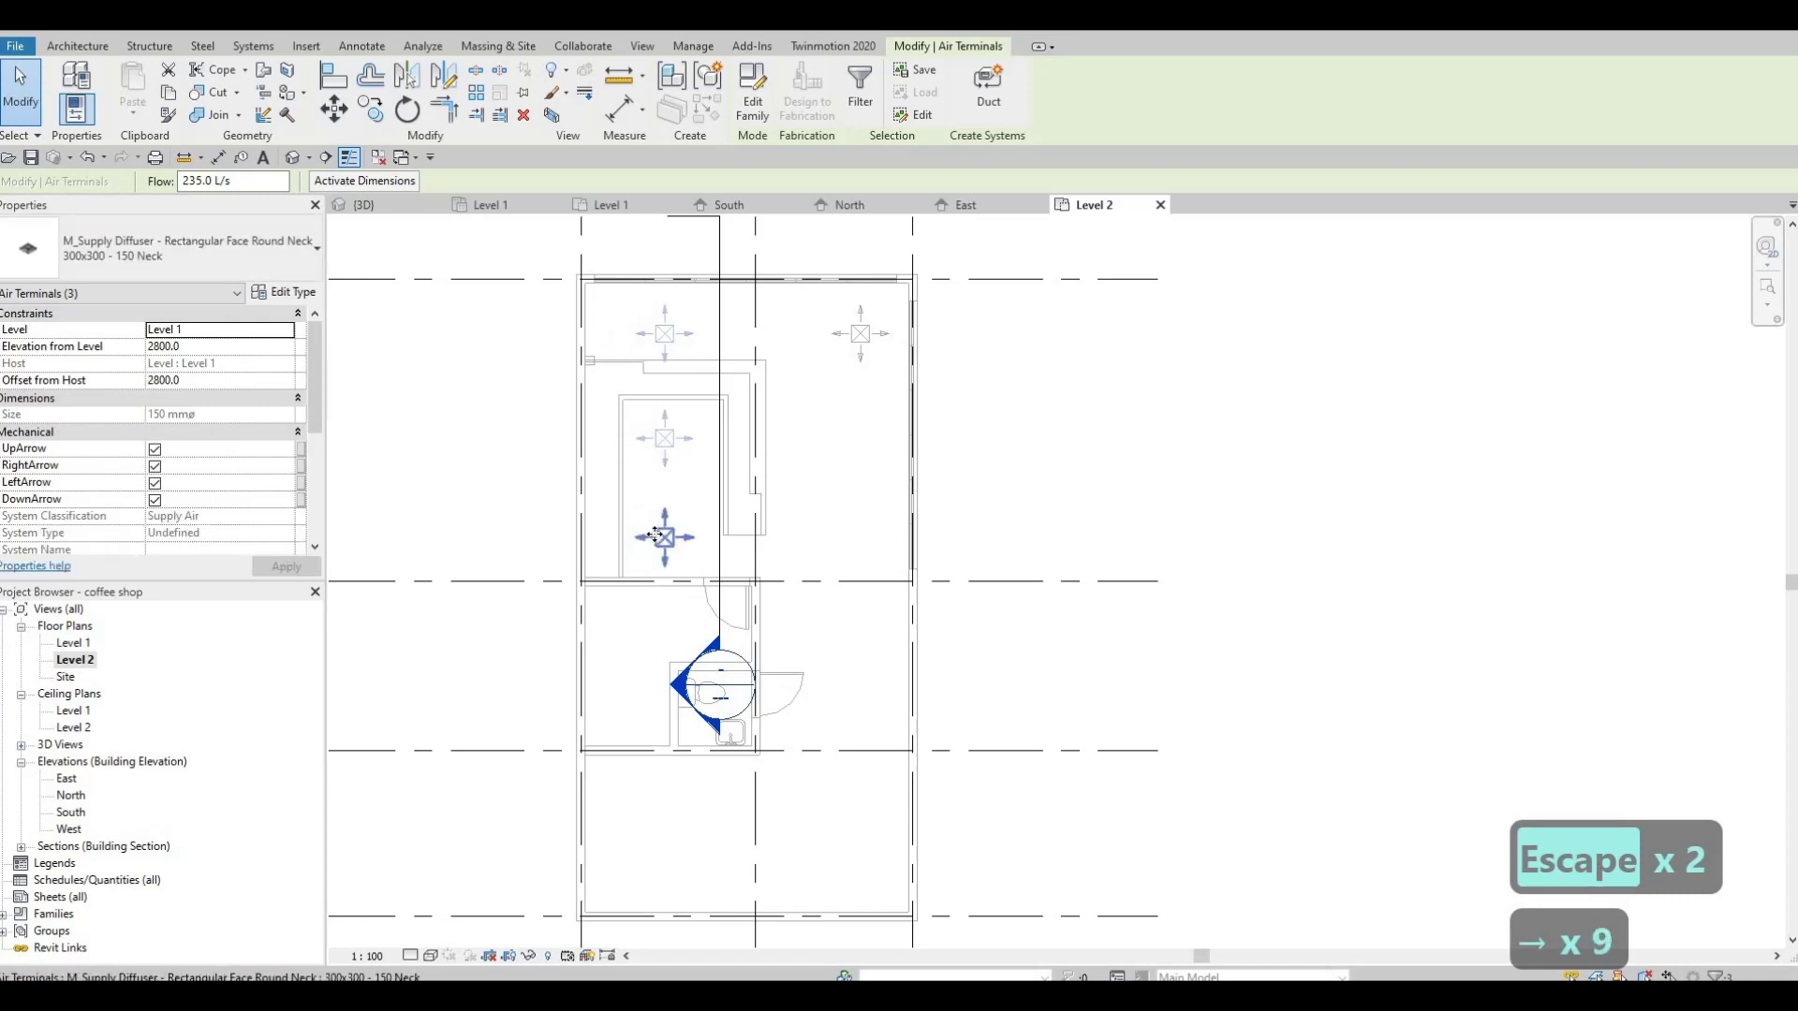
{"action": "key", "text": "Escape"}
{"action": "key", "text": "Escape"}
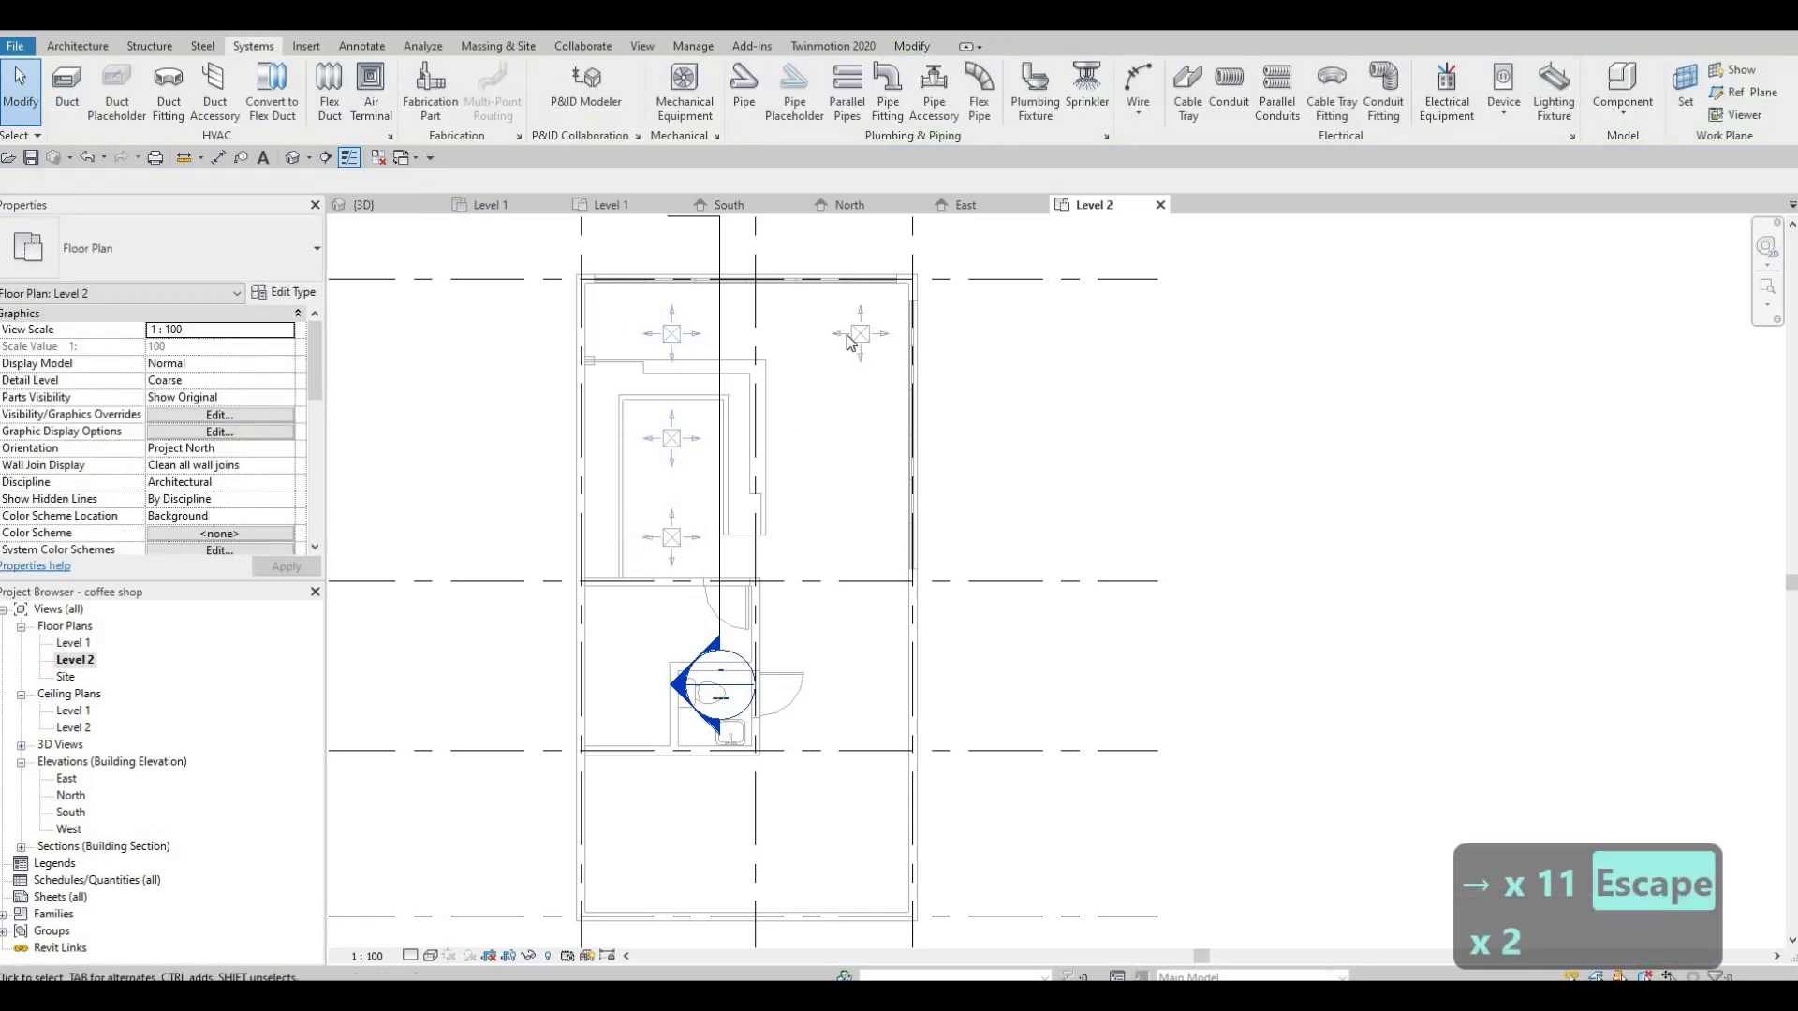
Nudge the single diffuser on the opposite side inward to 1320 mm from the nearby vertical grid line
{"action": "left_click", "coordinate": [857, 334]}
{"action": "key", "text": "Left"}
{"action": "key", "text": "Left"}
{"action": "key", "text": "Left"}
{"action": "key", "text": "Left"}
{"action": "key", "text": "Left"}
{"action": "key", "text": "Left"}
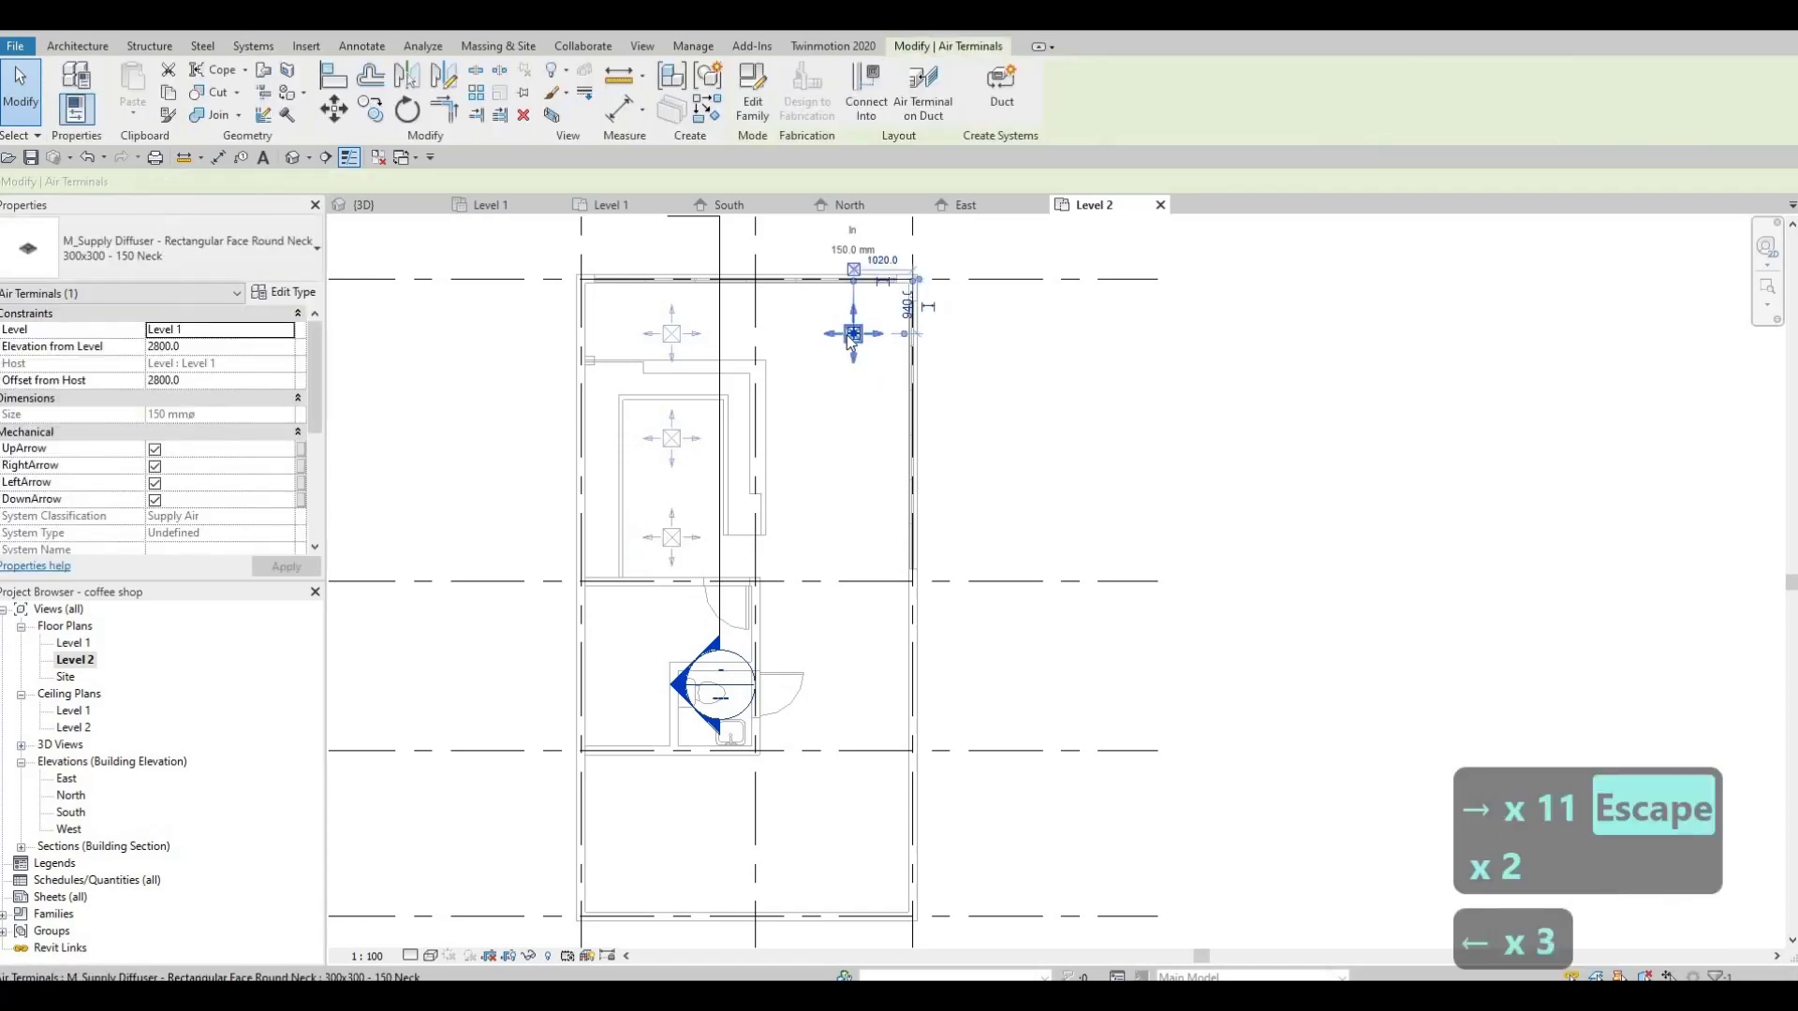
{"action": "key", "text": "Left"}
{"action": "key", "text": "Escape"}
{"action": "key", "text": "Escape"}
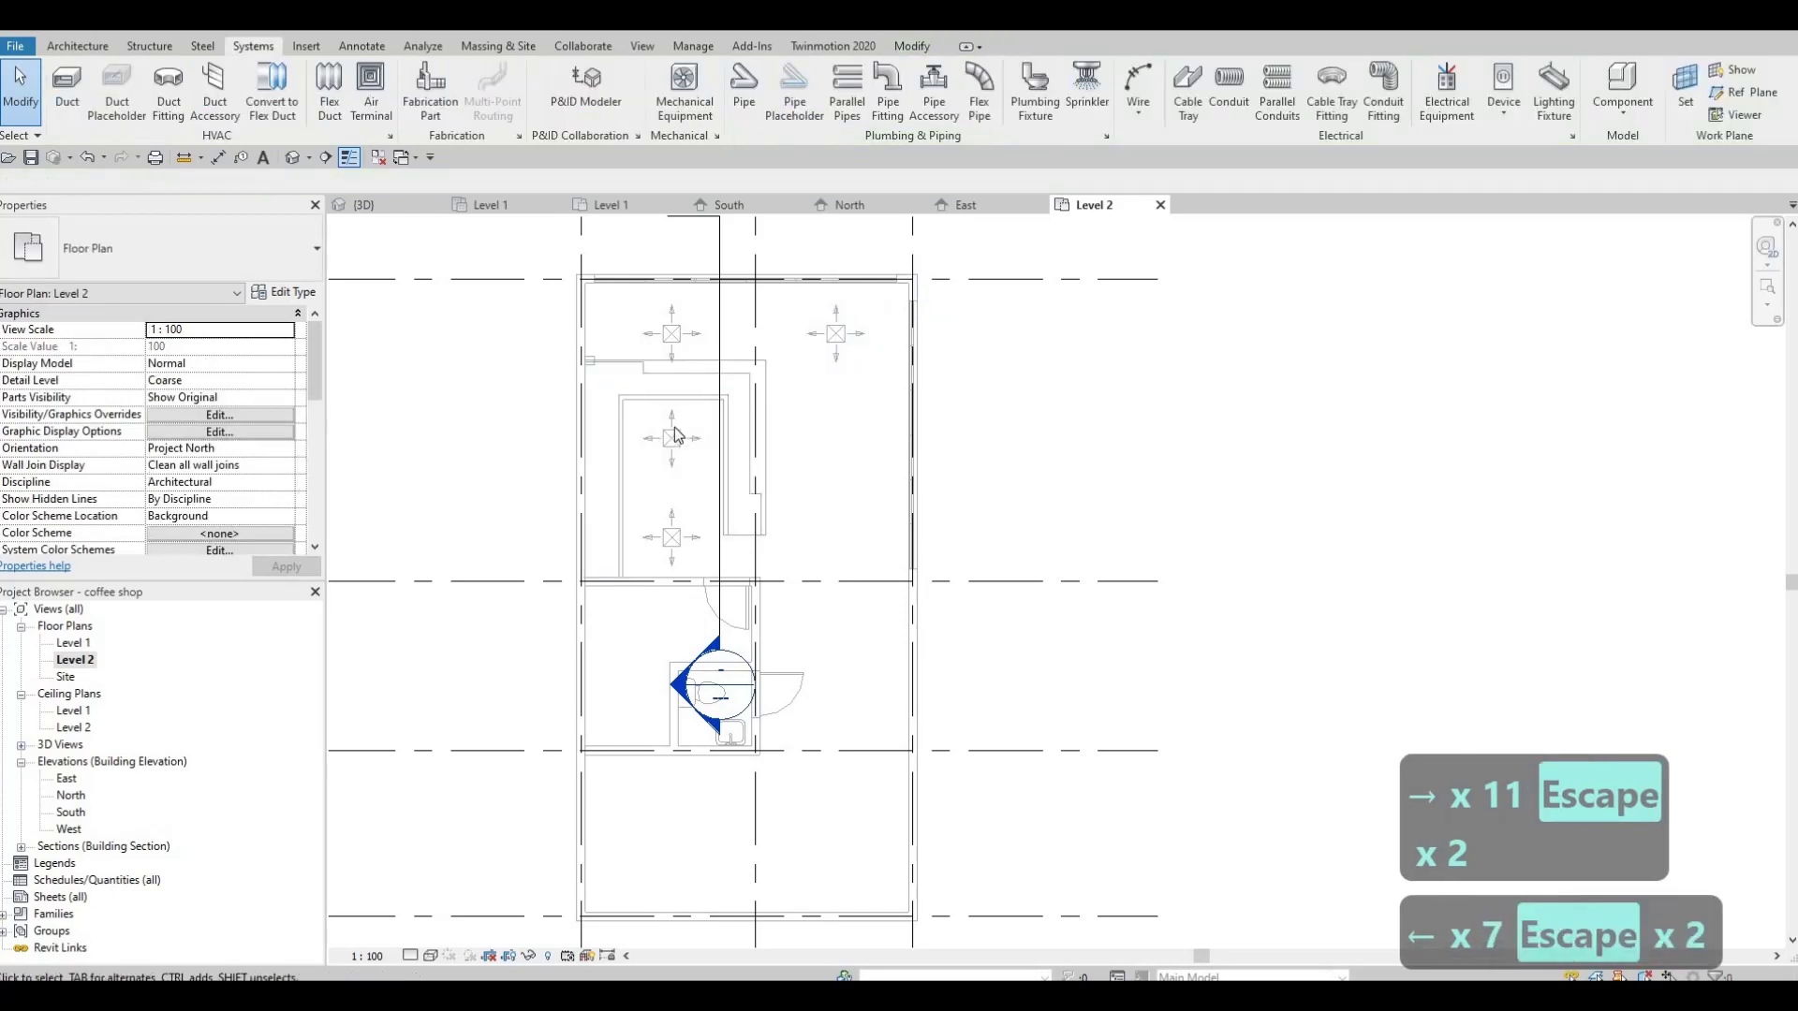
Replace the single diffuser with a copy of the three counter-side diffusers placed 2800 mm across the room
{"action": "left_click", "coordinate": [845, 347]}
{"action": "key", "text": "Delete"}
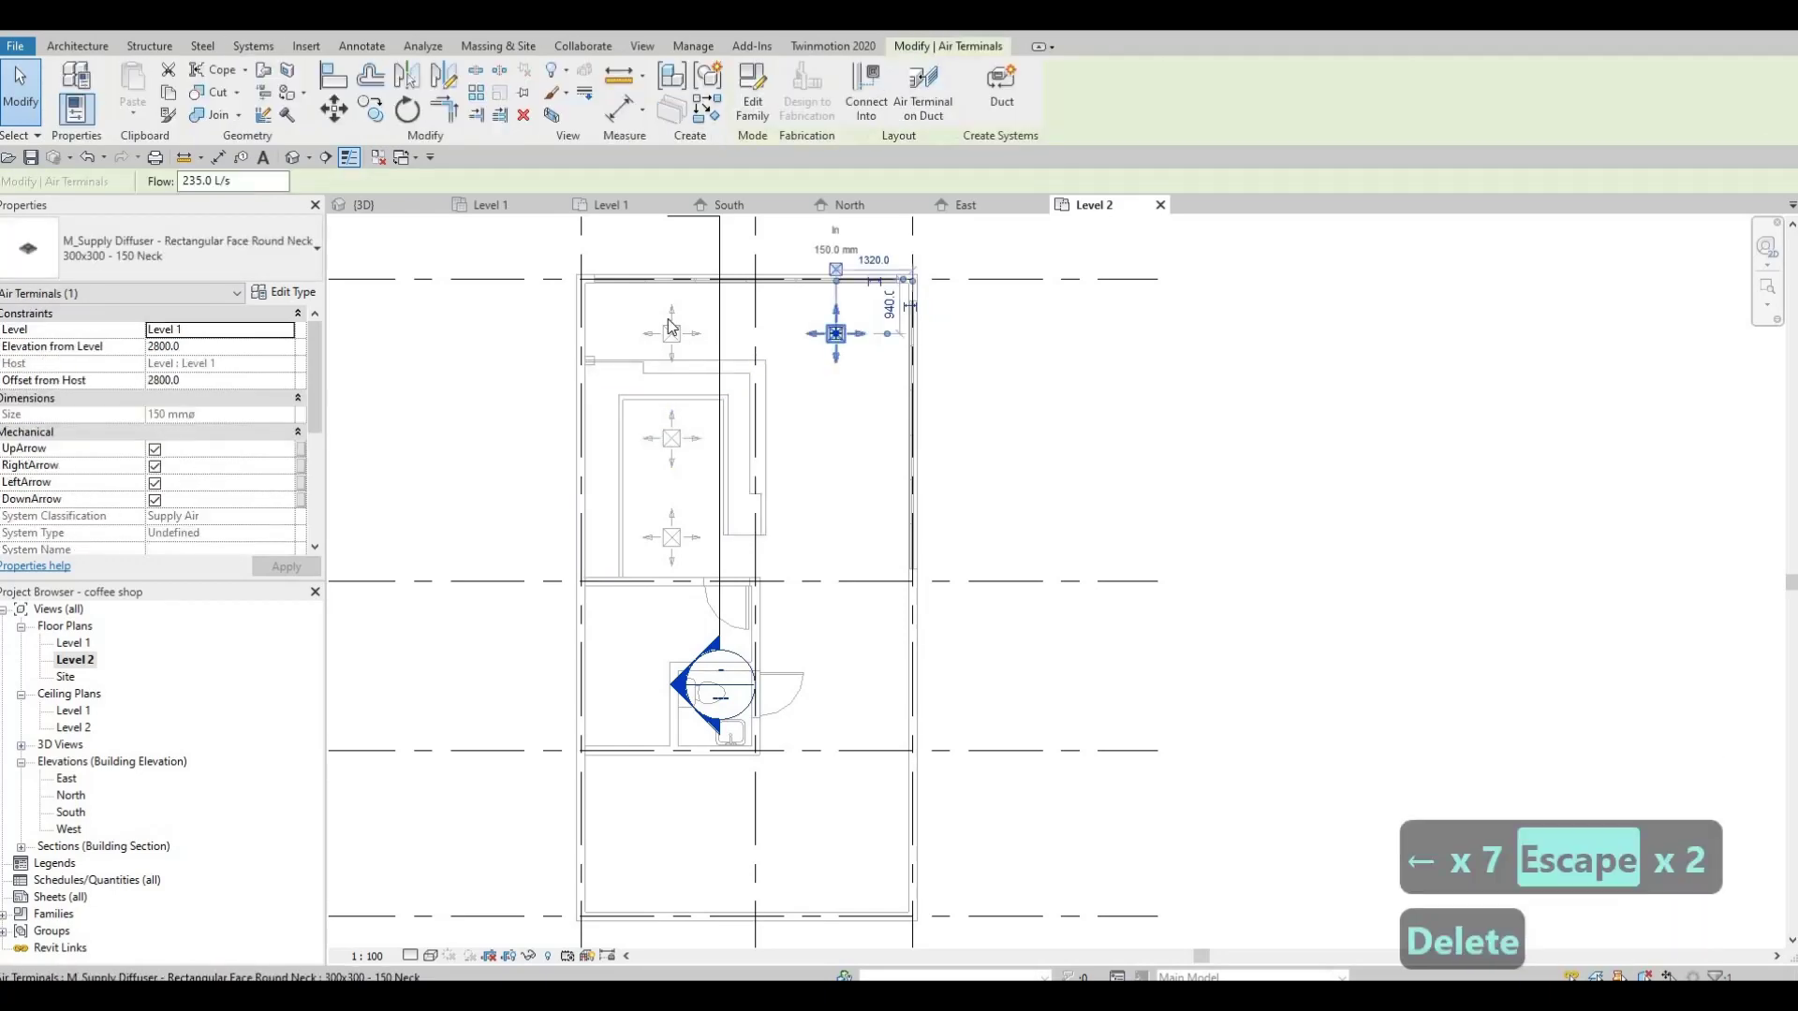
{"action": "left_click", "coordinate": [671, 334]}
{"action": "left_click", "coordinate": [671, 438], "text": "ctrl"}
{"action": "left_click", "coordinate": [668, 537], "text": "ctrl"}
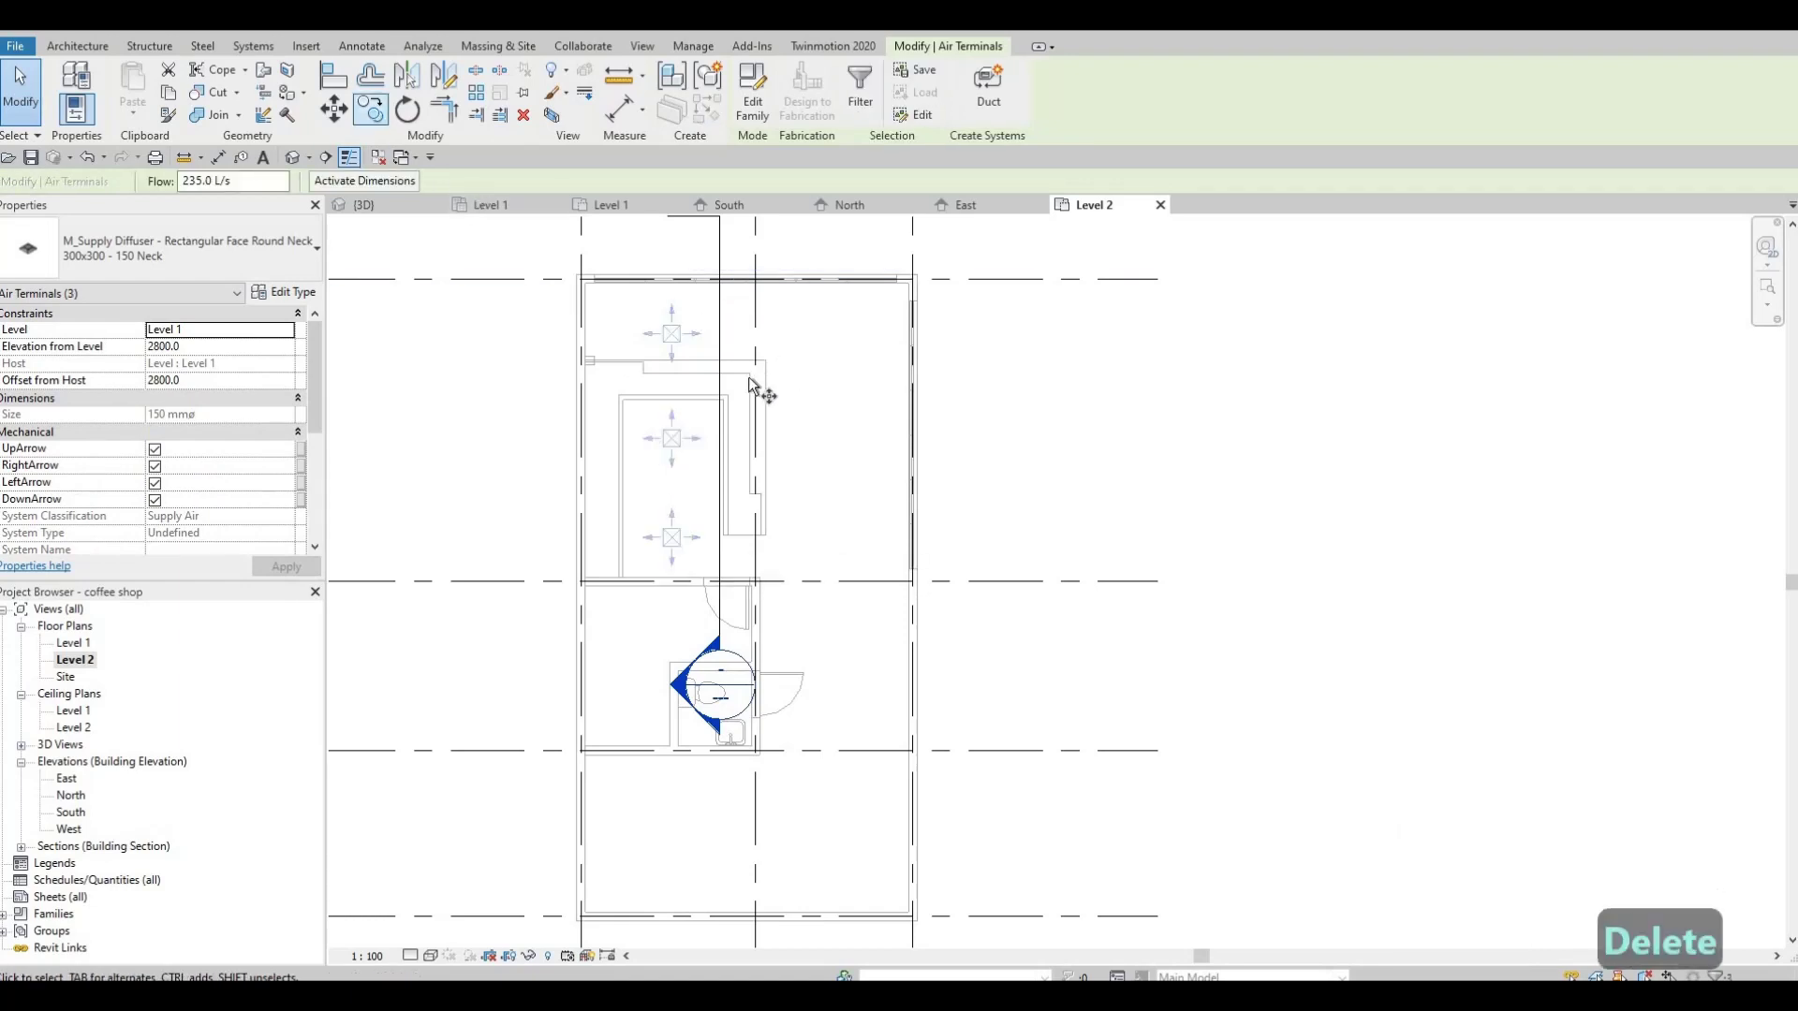
{"action": "key", "text": "c"}
{"action": "key", "text": "o"}
{"action": "scroll", "coordinate": [684, 333], "scroll_direction": "up", "scroll_amount": 2}
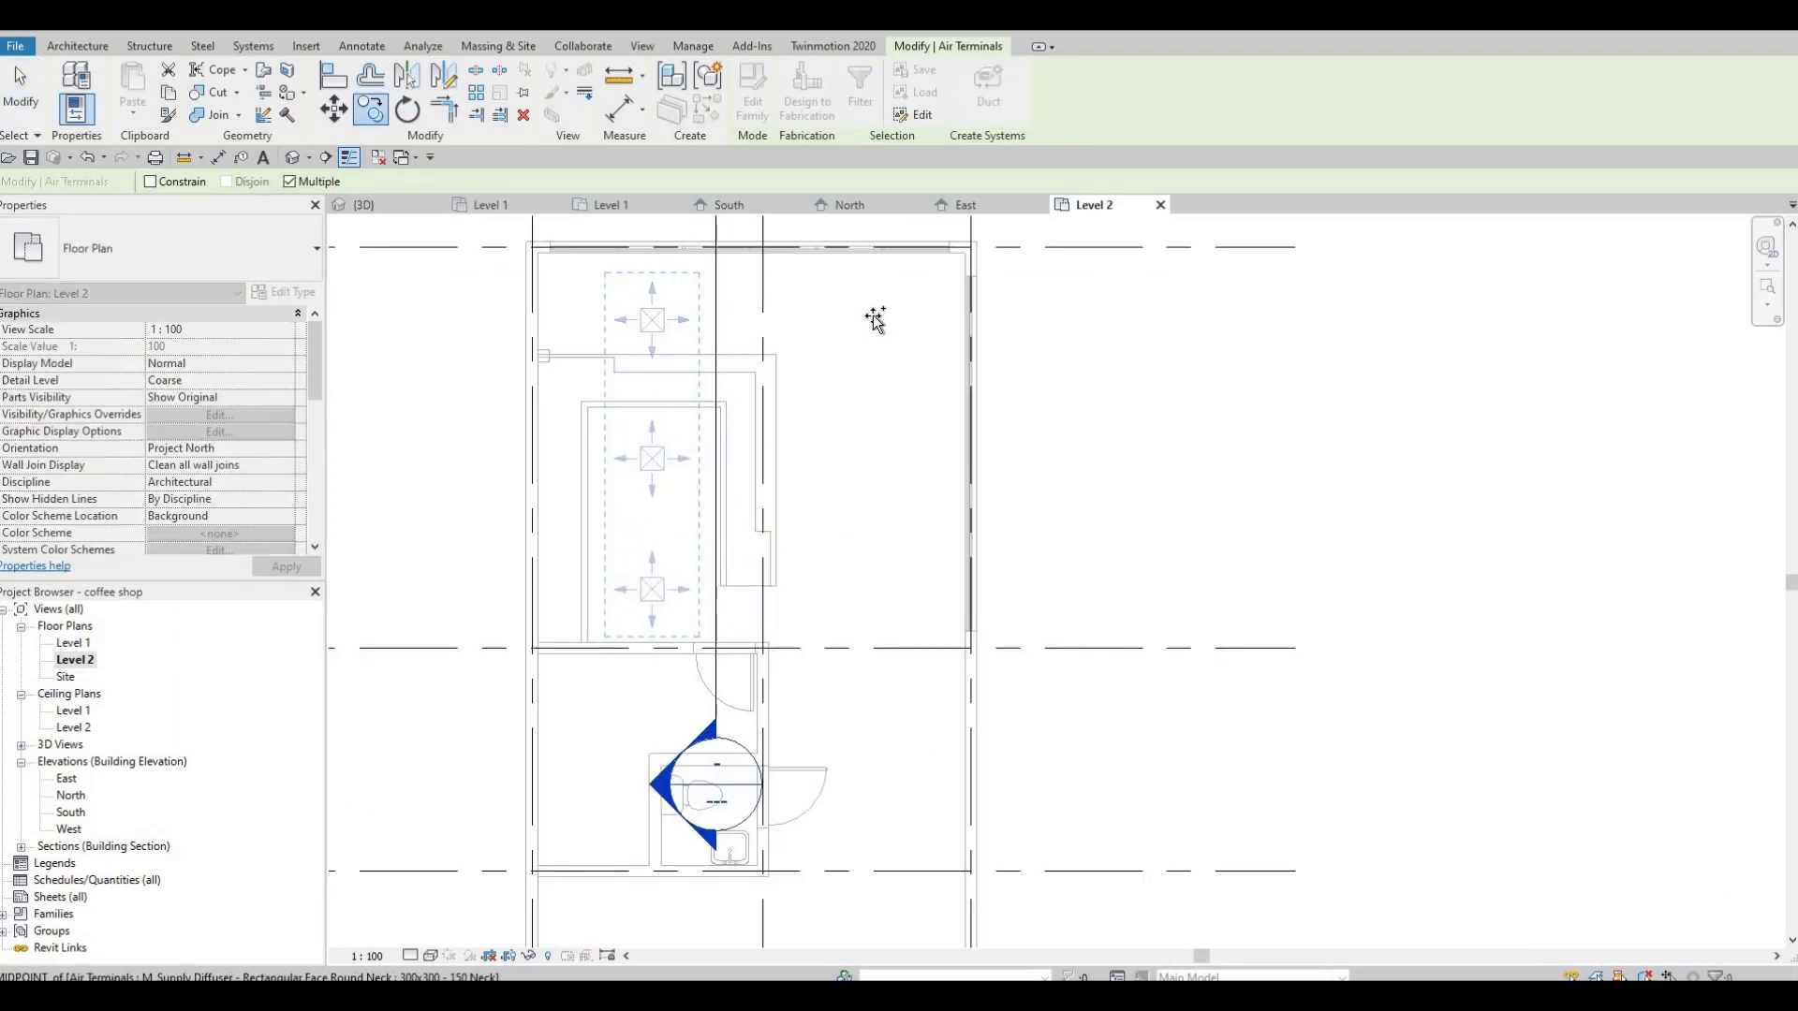
{"action": "left_click", "coordinate": [911, 506]}
{"action": "scroll", "coordinate": [885, 432], "scroll_direction": "down", "scroll_amount": 2}
{"action": "key", "text": "Escape"}
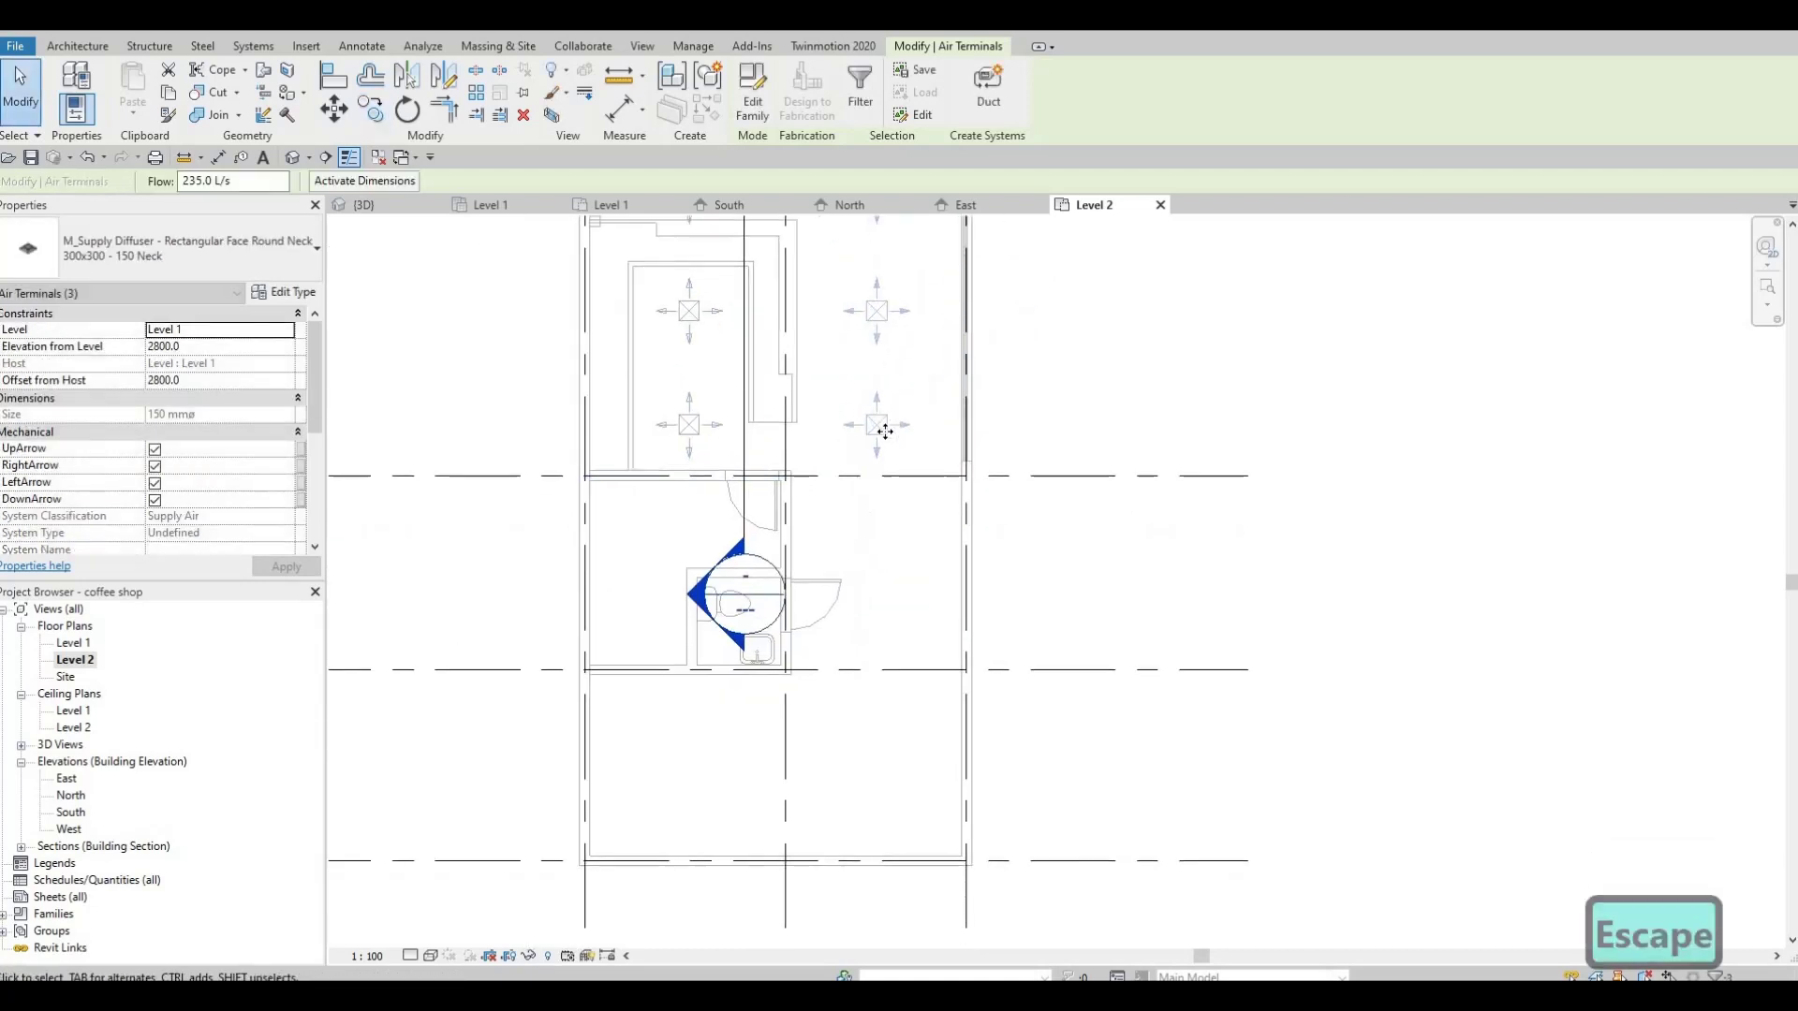
Copy the lowest diffuser of the new column into the area by the door, the adjoining room and the toilet
{"action": "left_click", "coordinate": [885, 431]}
{"action": "key", "text": "c"}
{"action": "key", "text": "o"}
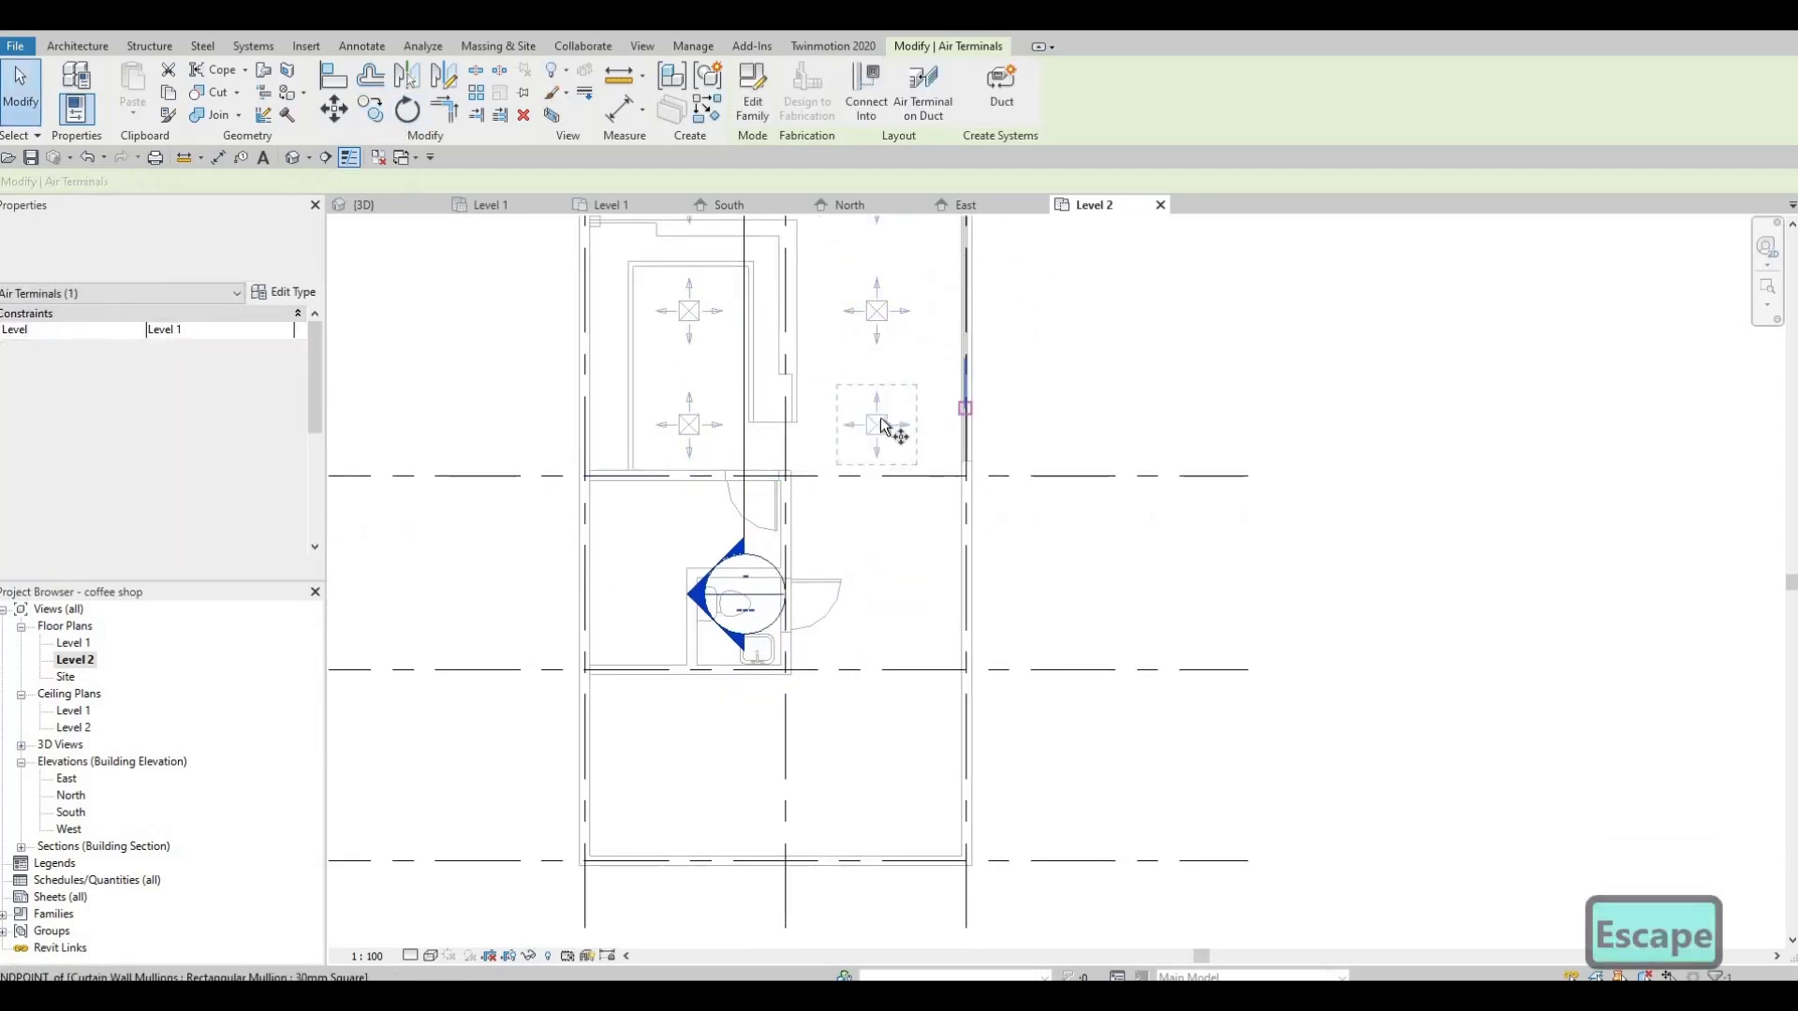
{"action": "left_click", "coordinate": [876, 424]}
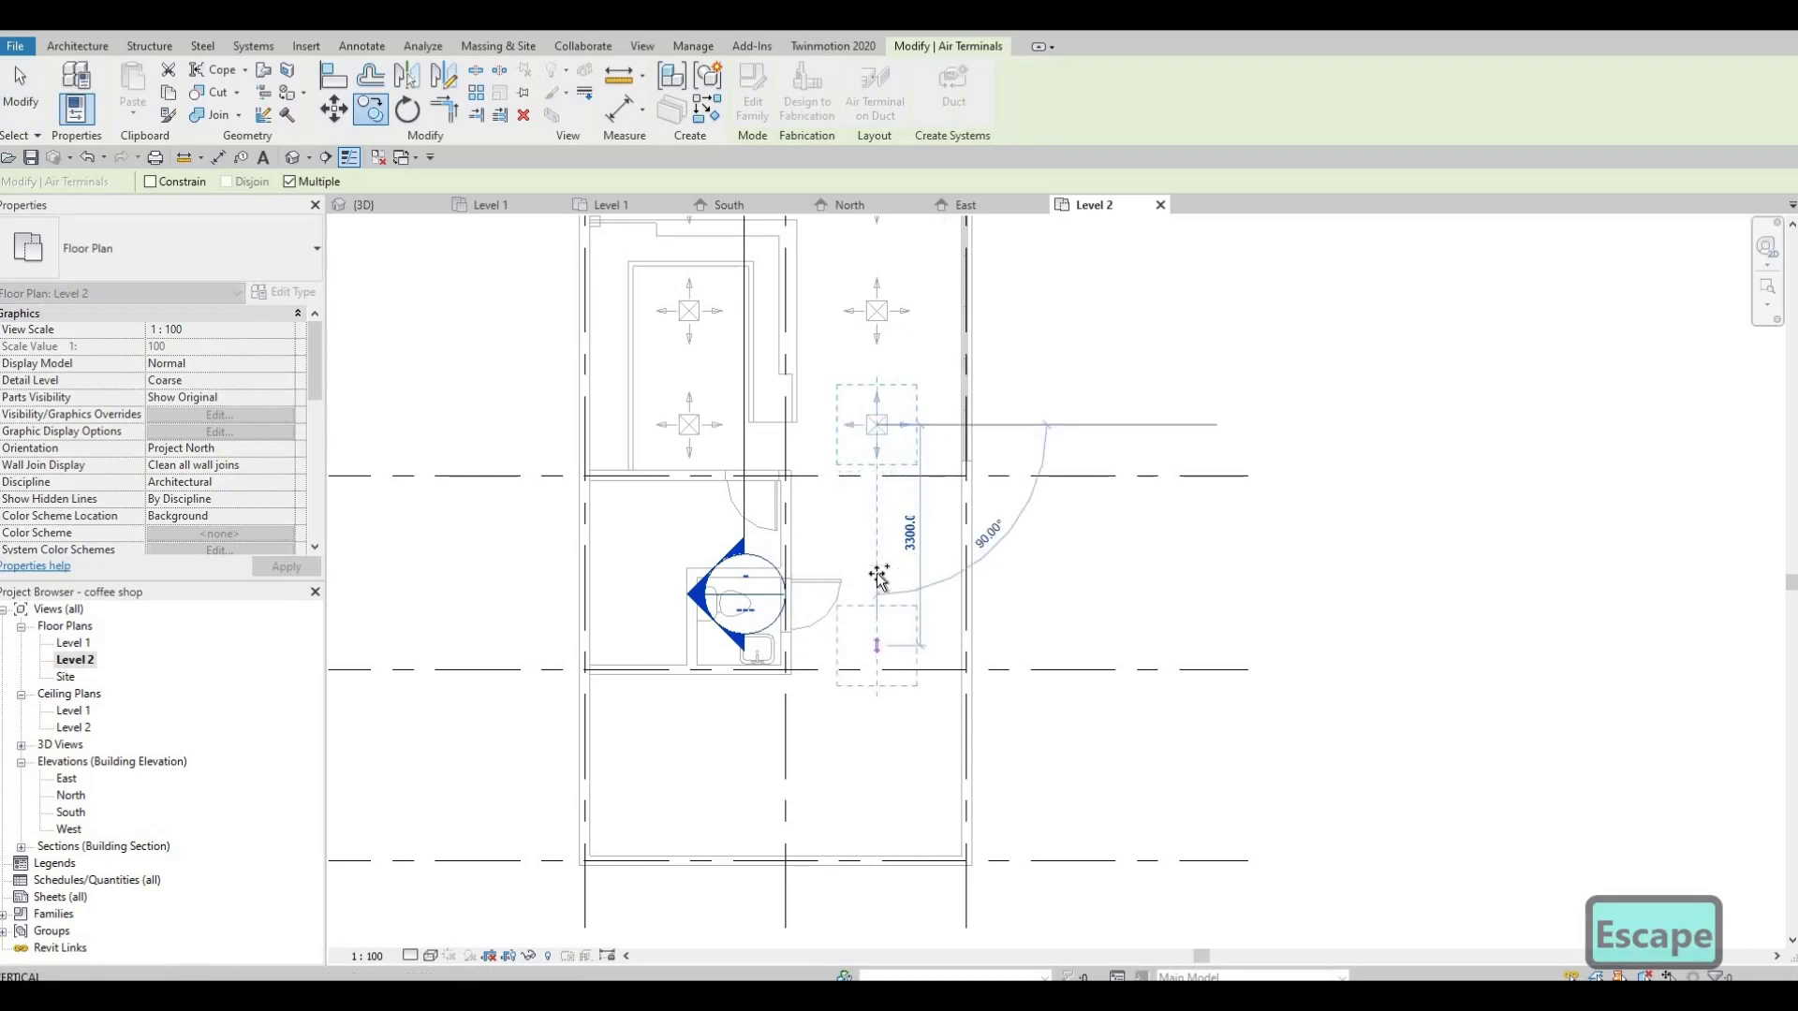
{"action": "left_click", "coordinate": [880, 656]}
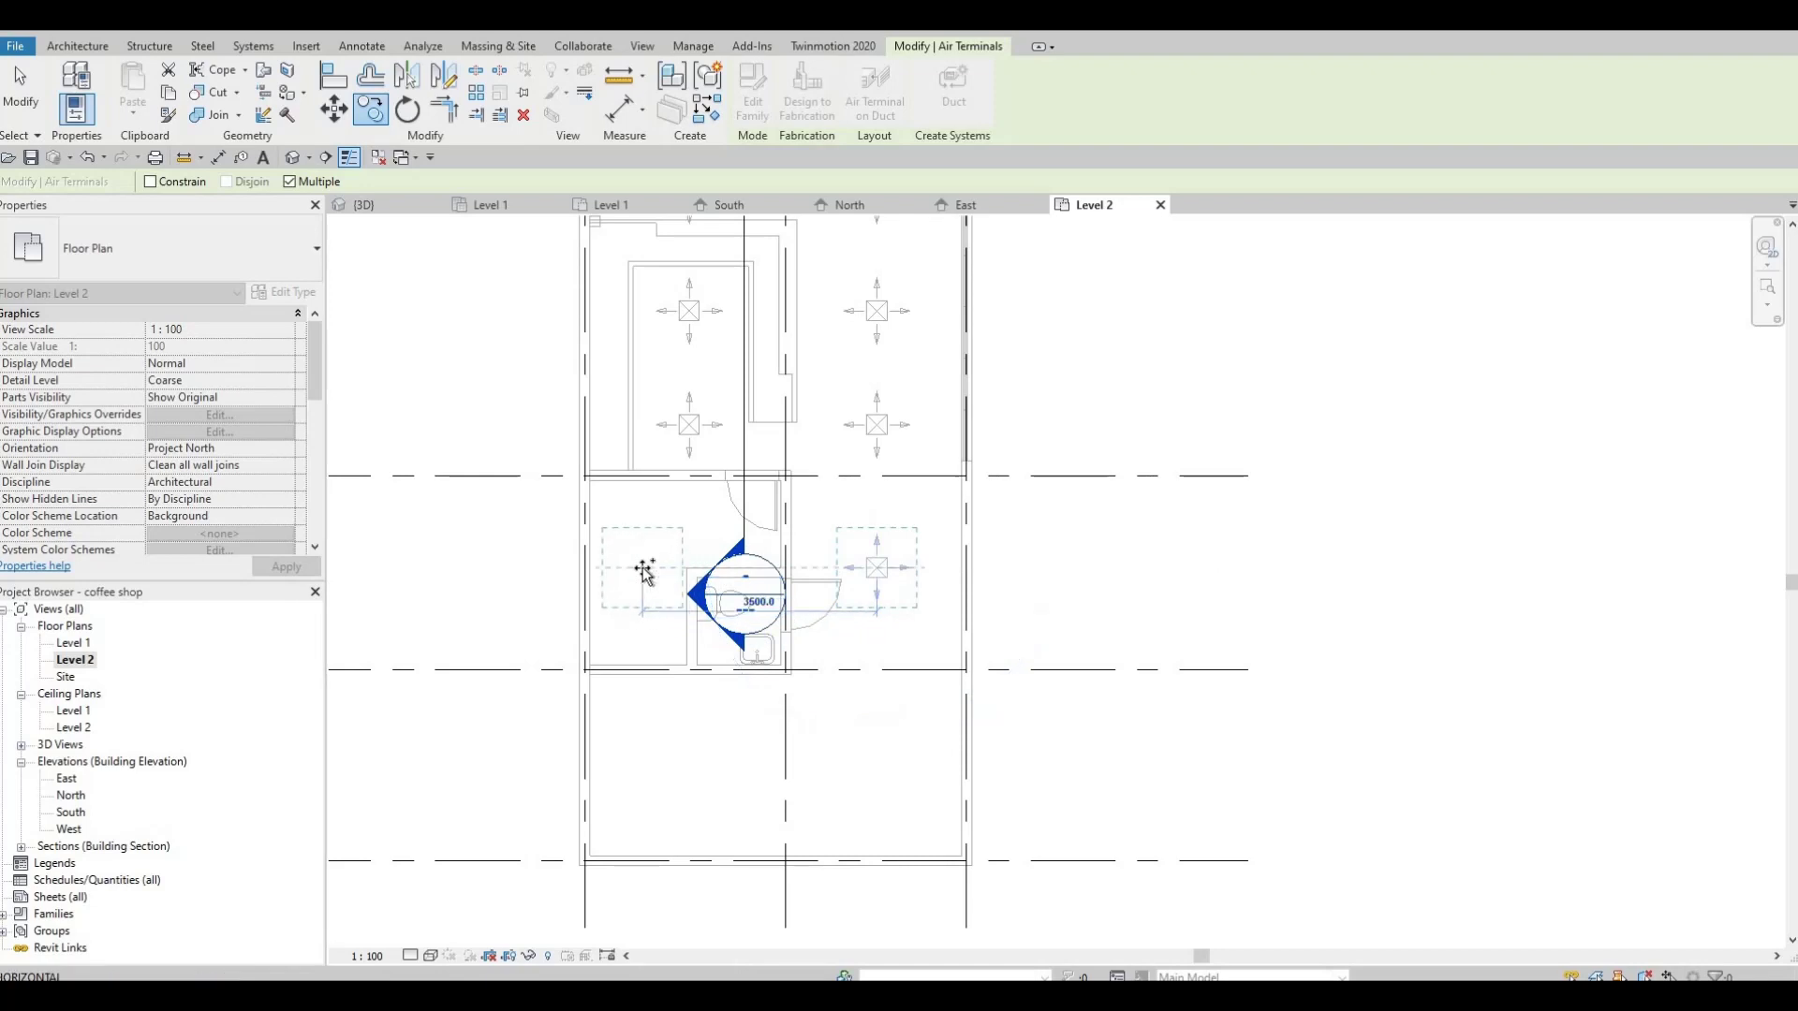
{"action": "scroll", "coordinate": [718, 592], "scroll_direction": "up", "scroll_amount": 3}
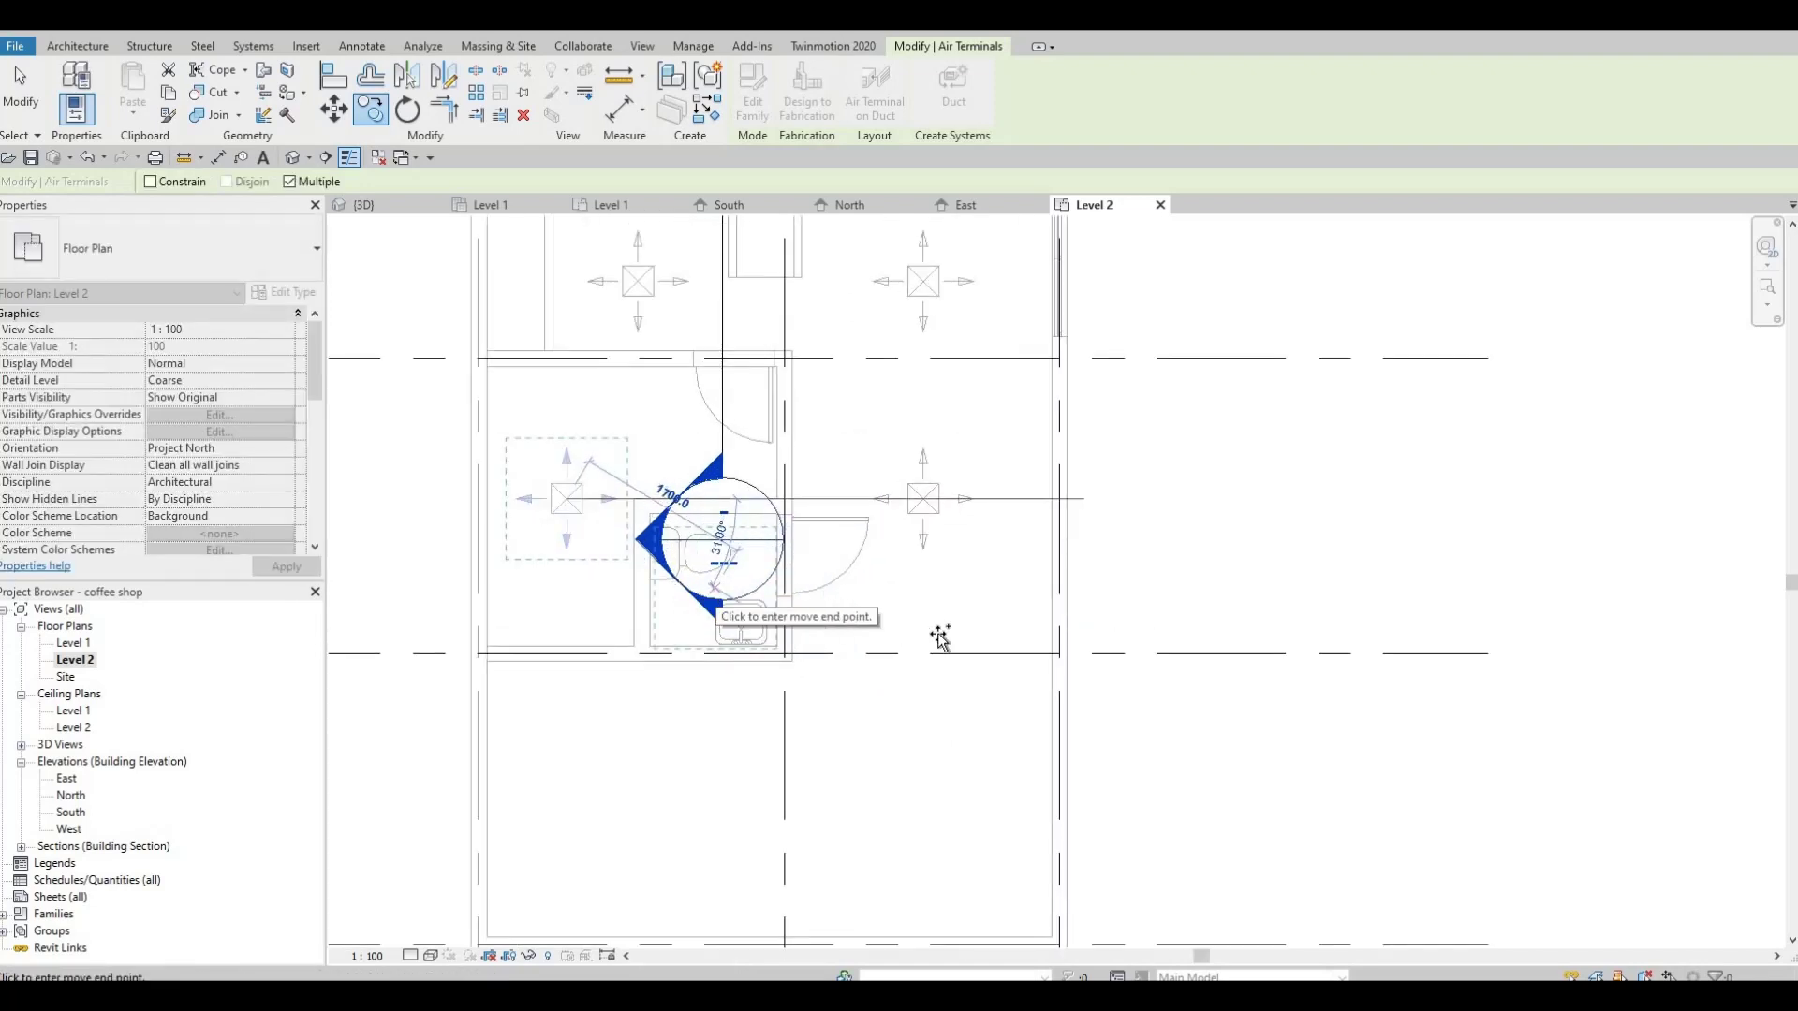
{"action": "scroll", "coordinate": [931, 599], "scroll_direction": "down", "scroll_amount": 2}
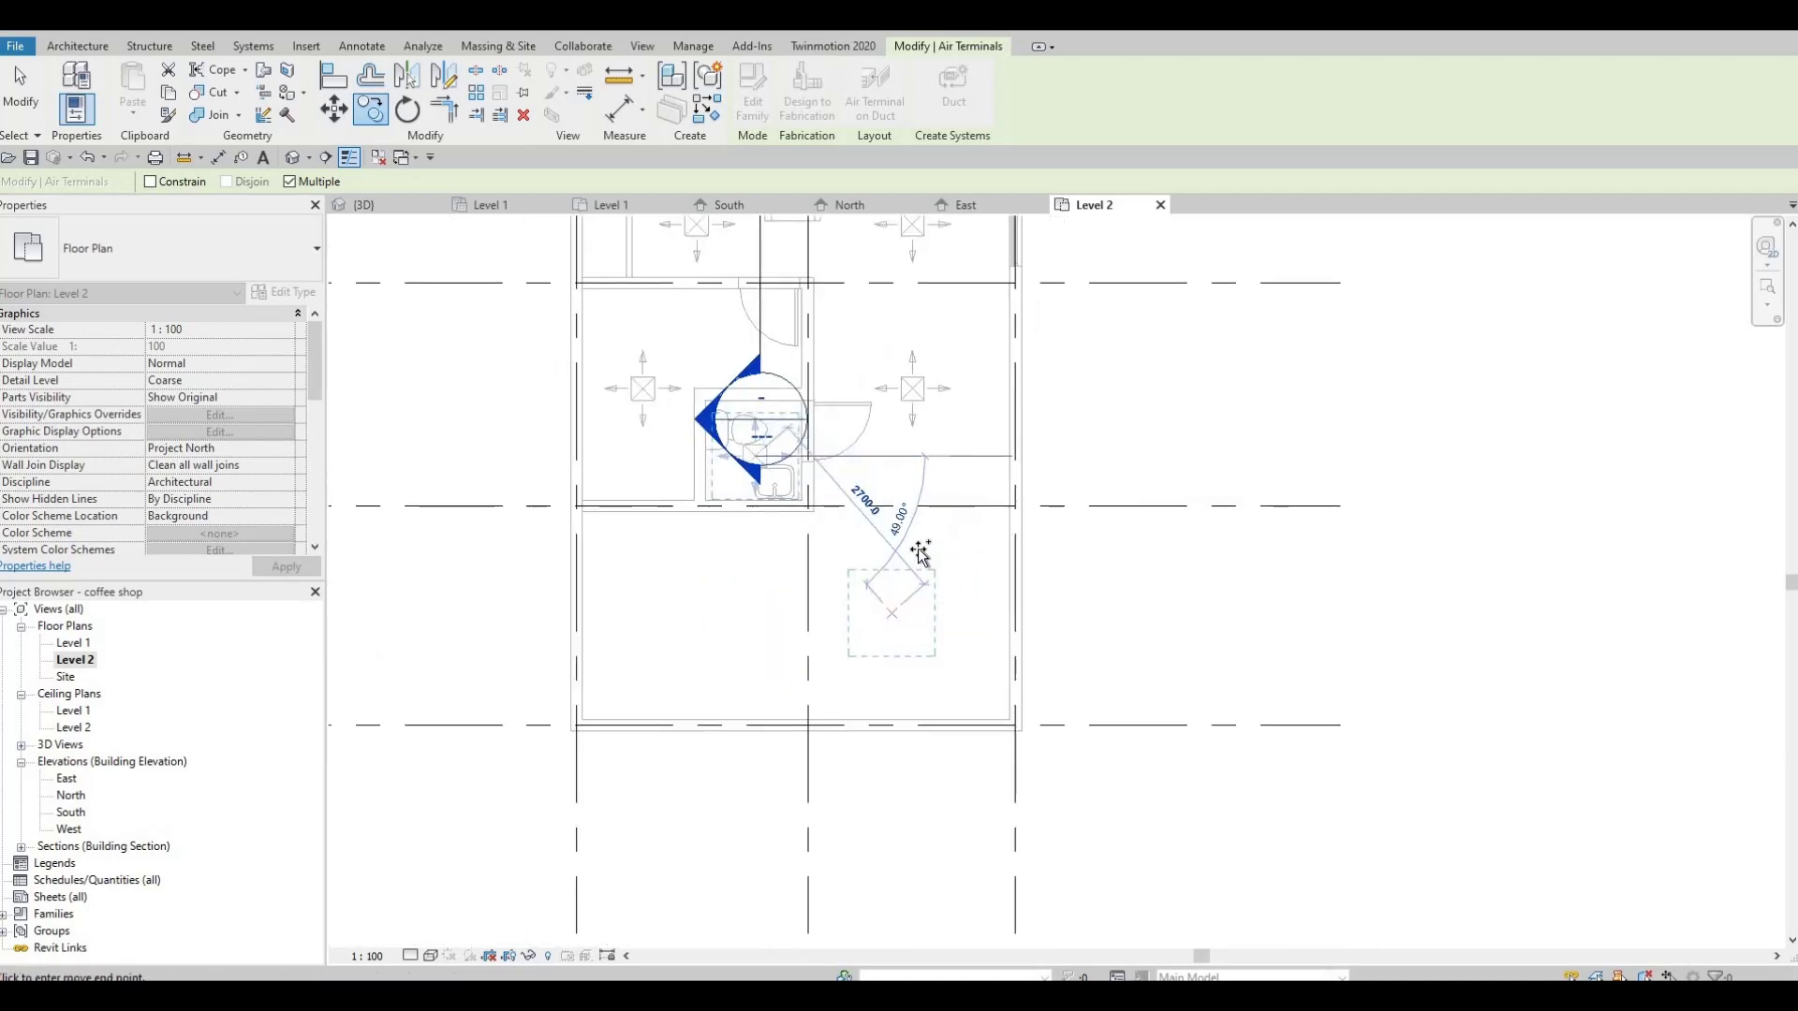
{"action": "key", "text": "Escape"}
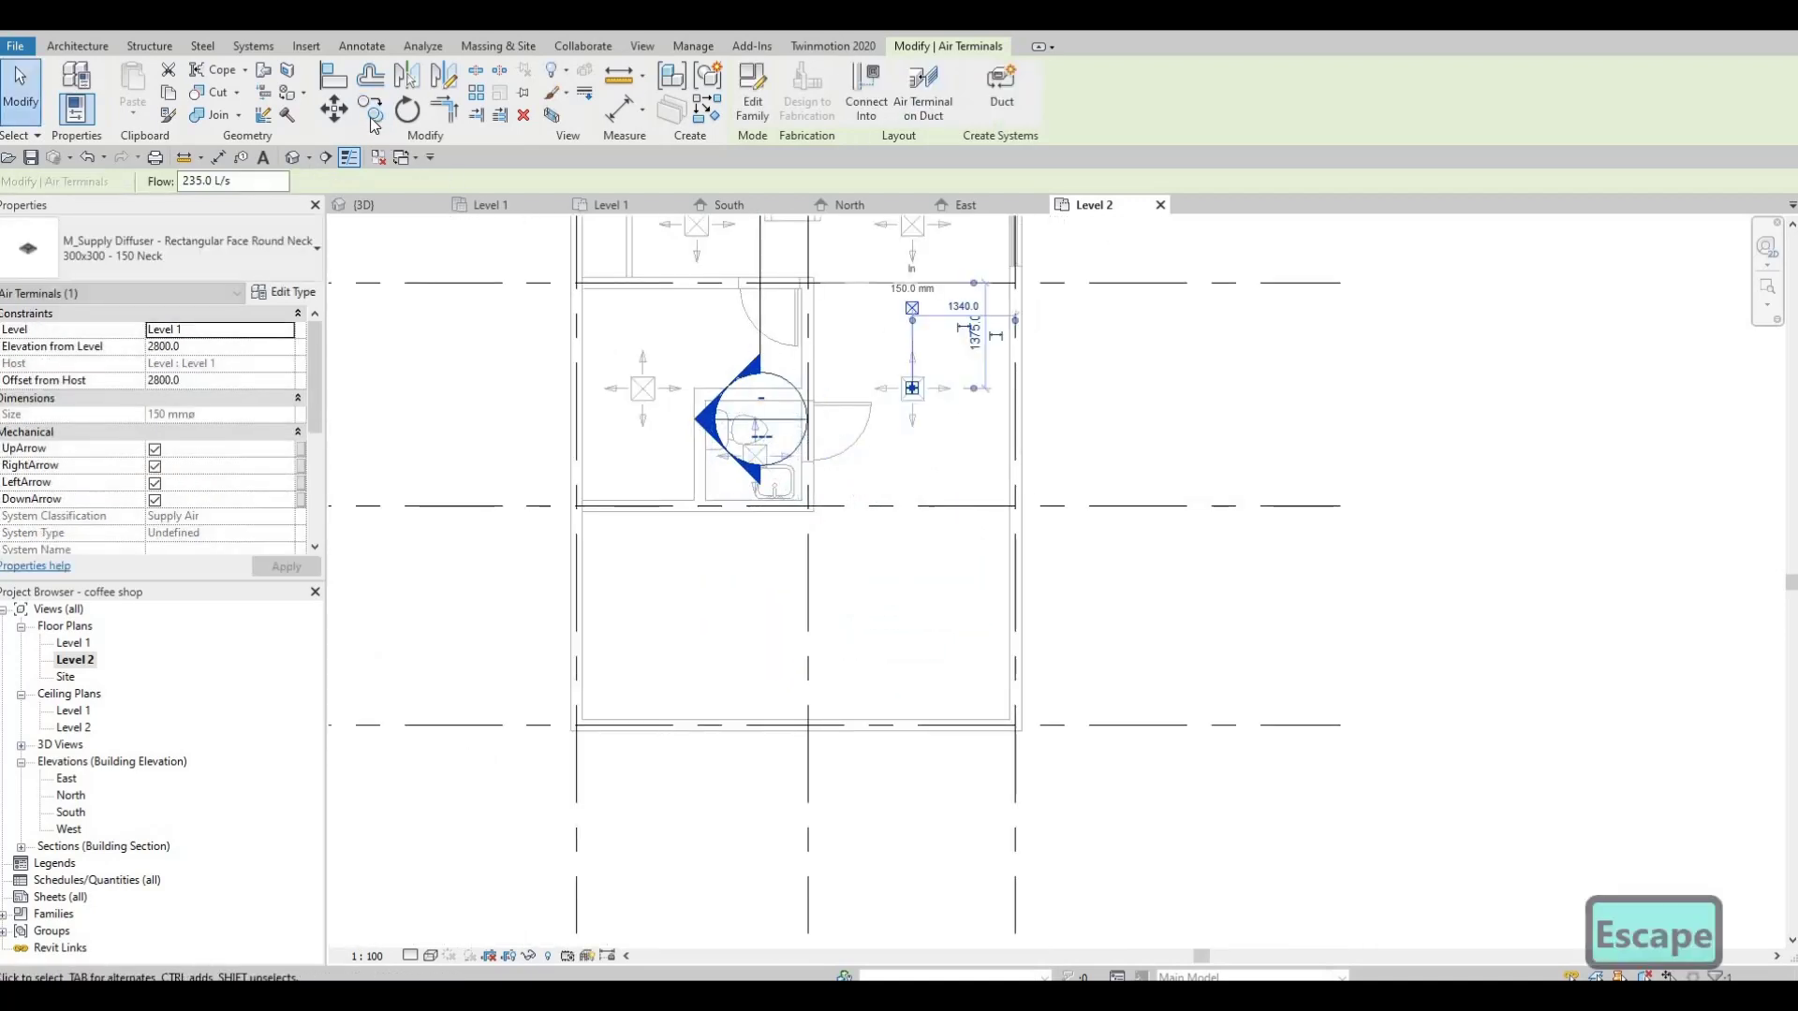
Copy the diffuser by the door into the lower room, first 2300 mm below it, then as a level pair across the room
{"action": "left_click", "coordinate": [371, 110]}
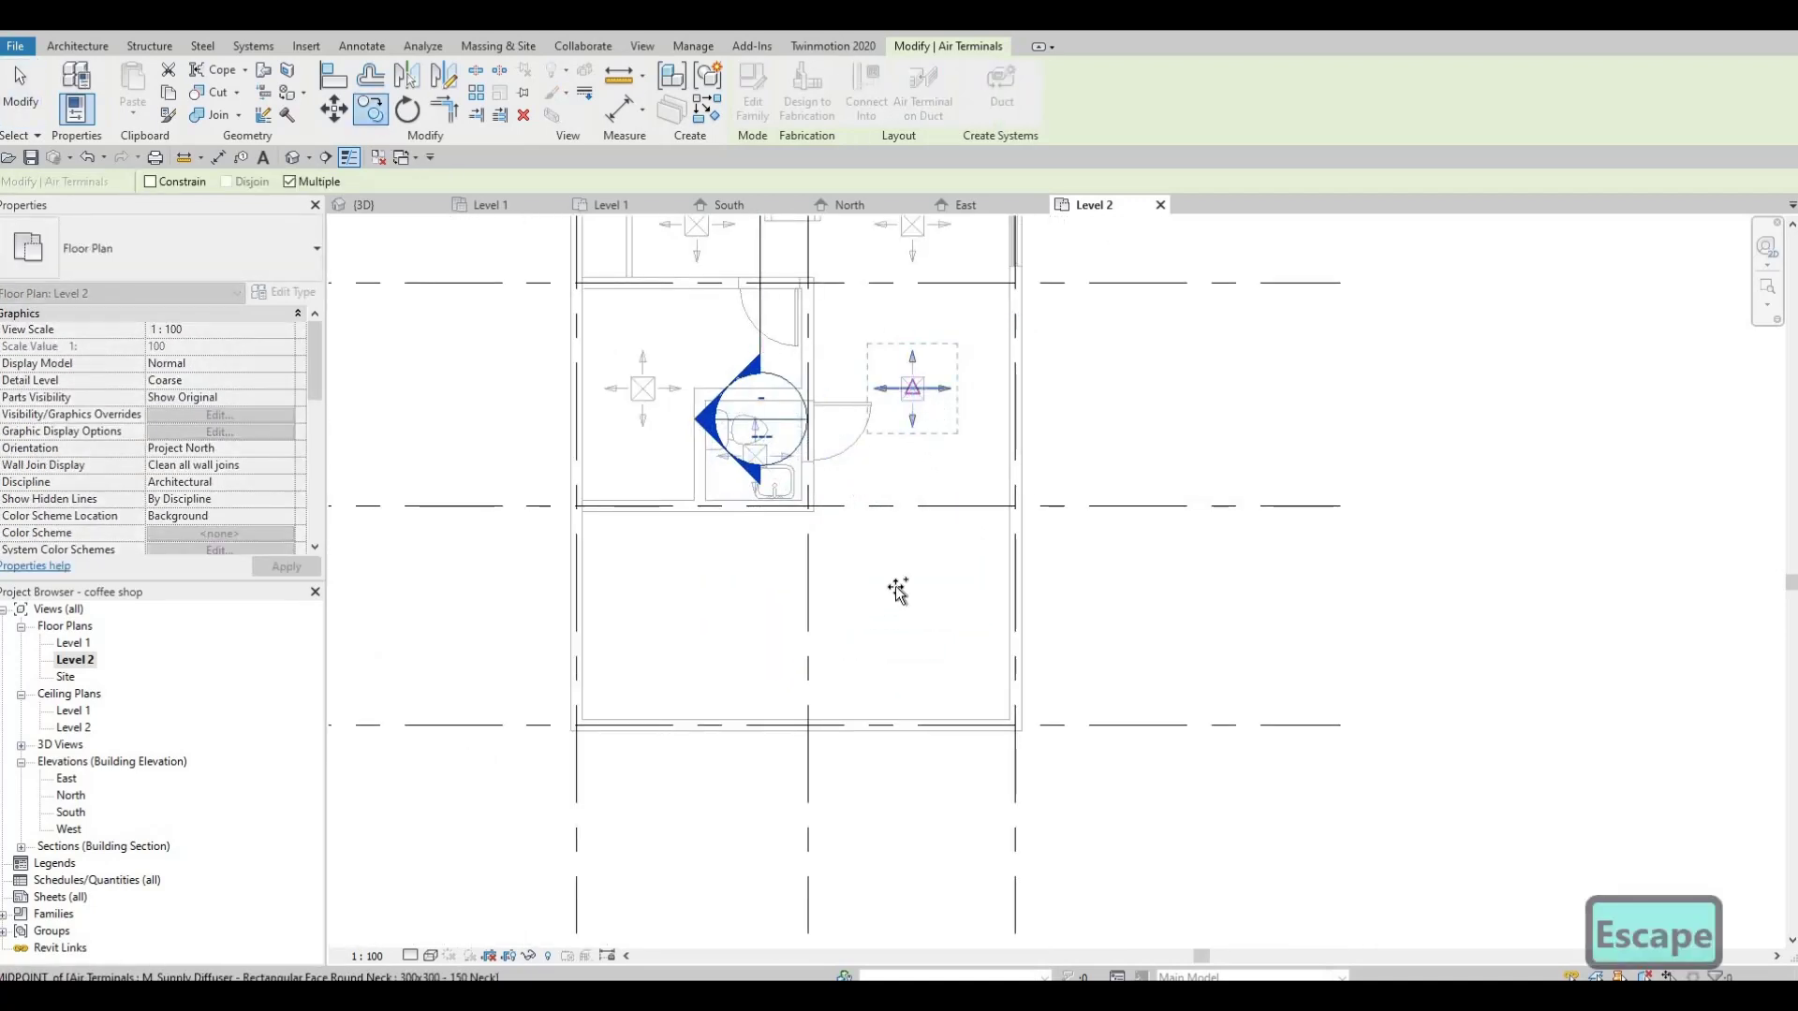
{"action": "left_click", "coordinate": [913, 388]}
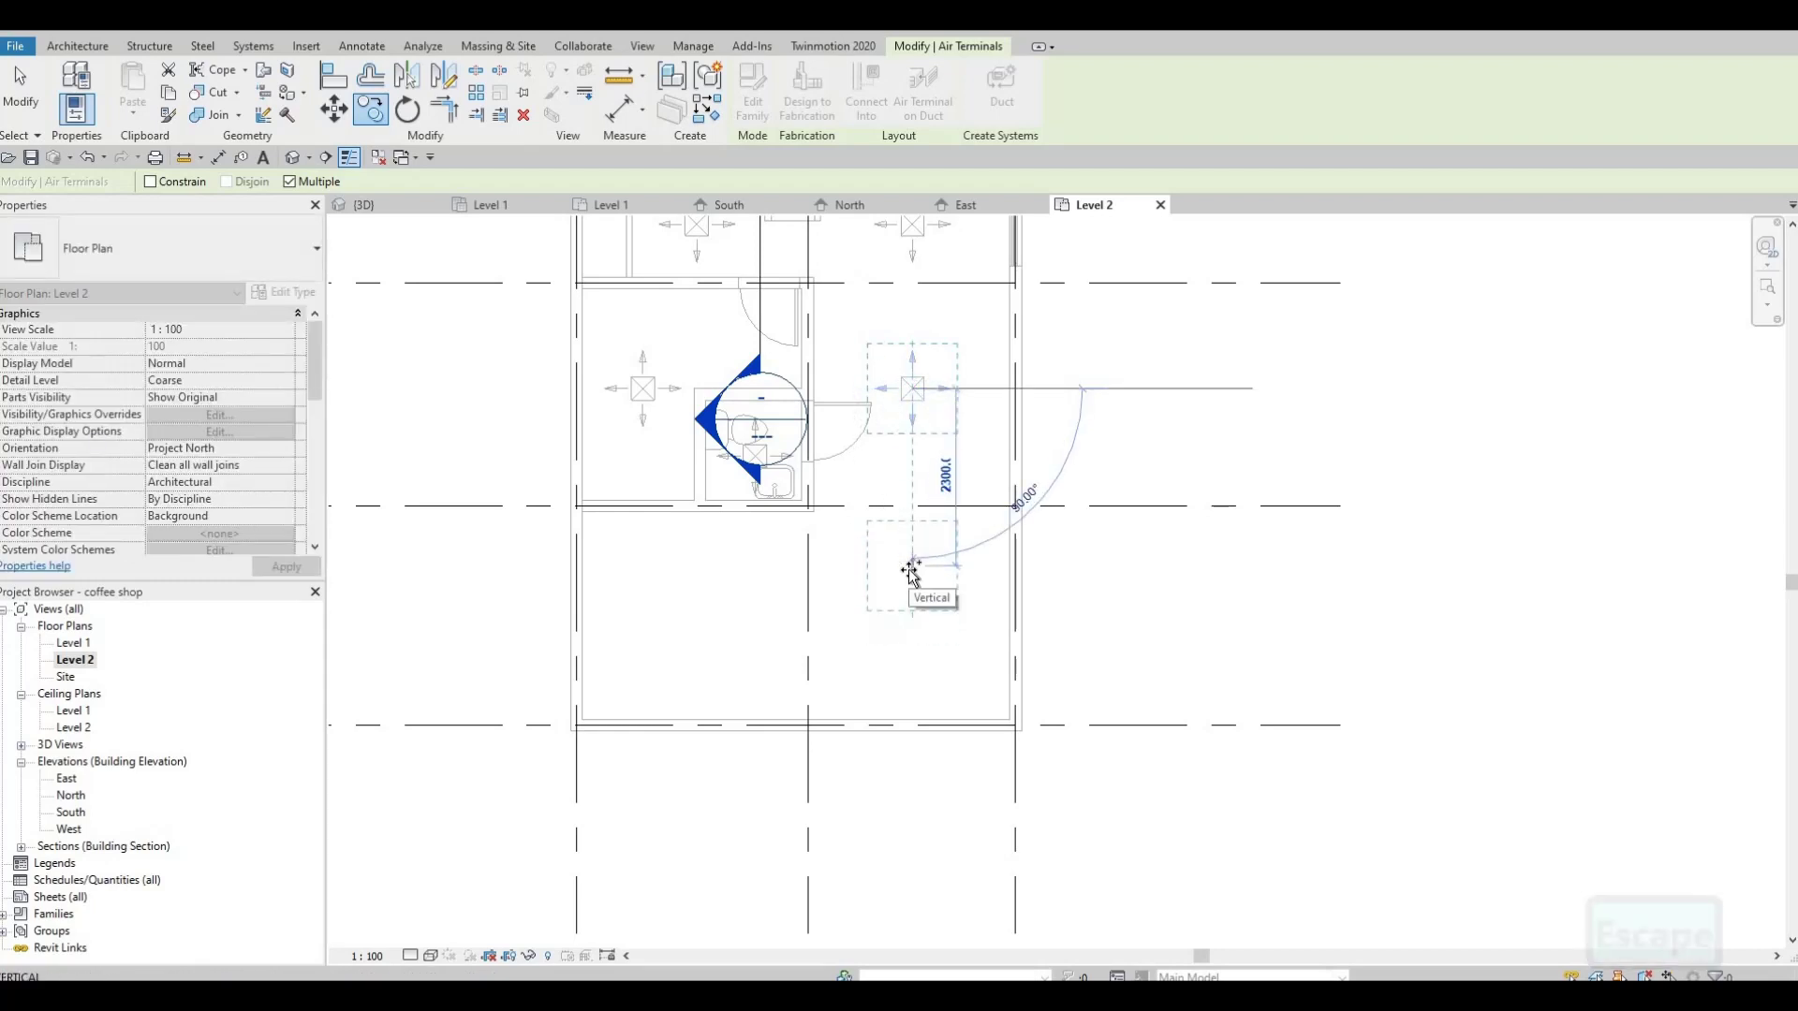
{"action": "left_click", "coordinate": [911, 567]}
{"action": "middle_click_drag", "start_coordinate": [920, 718], "coordinate": [942, 642]}
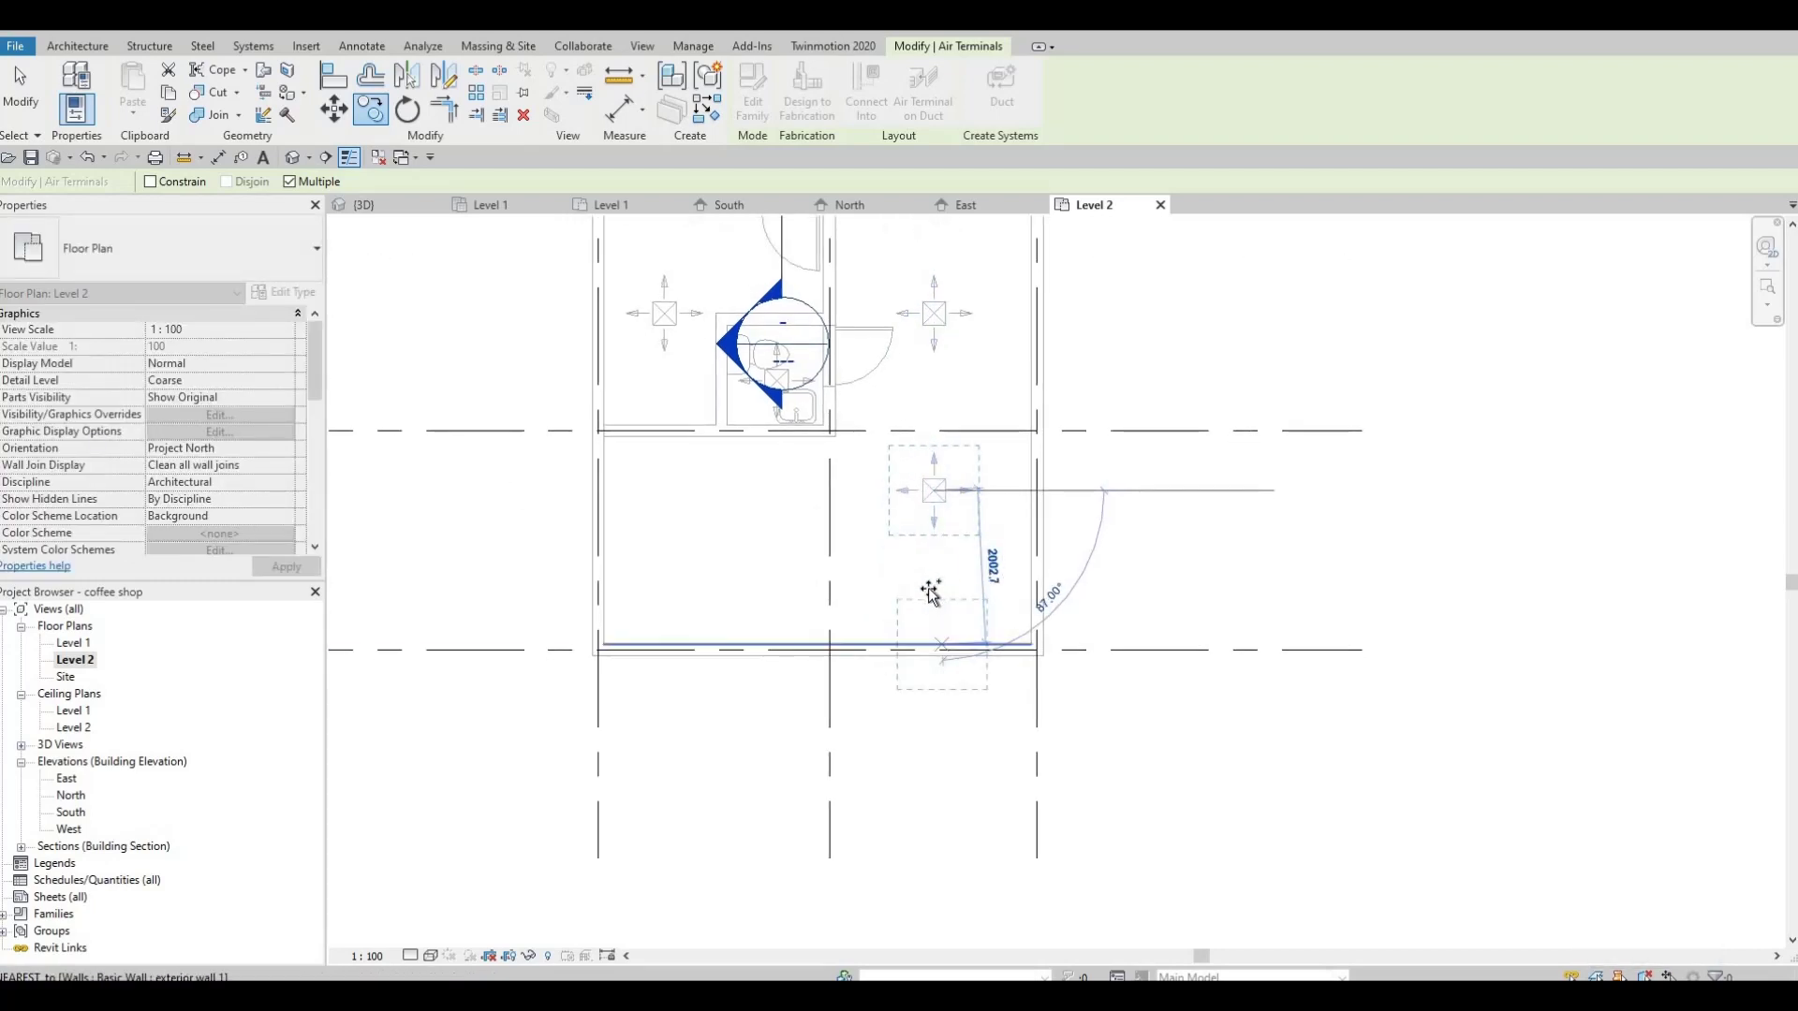
{"action": "left_click", "coordinate": [661, 540]}
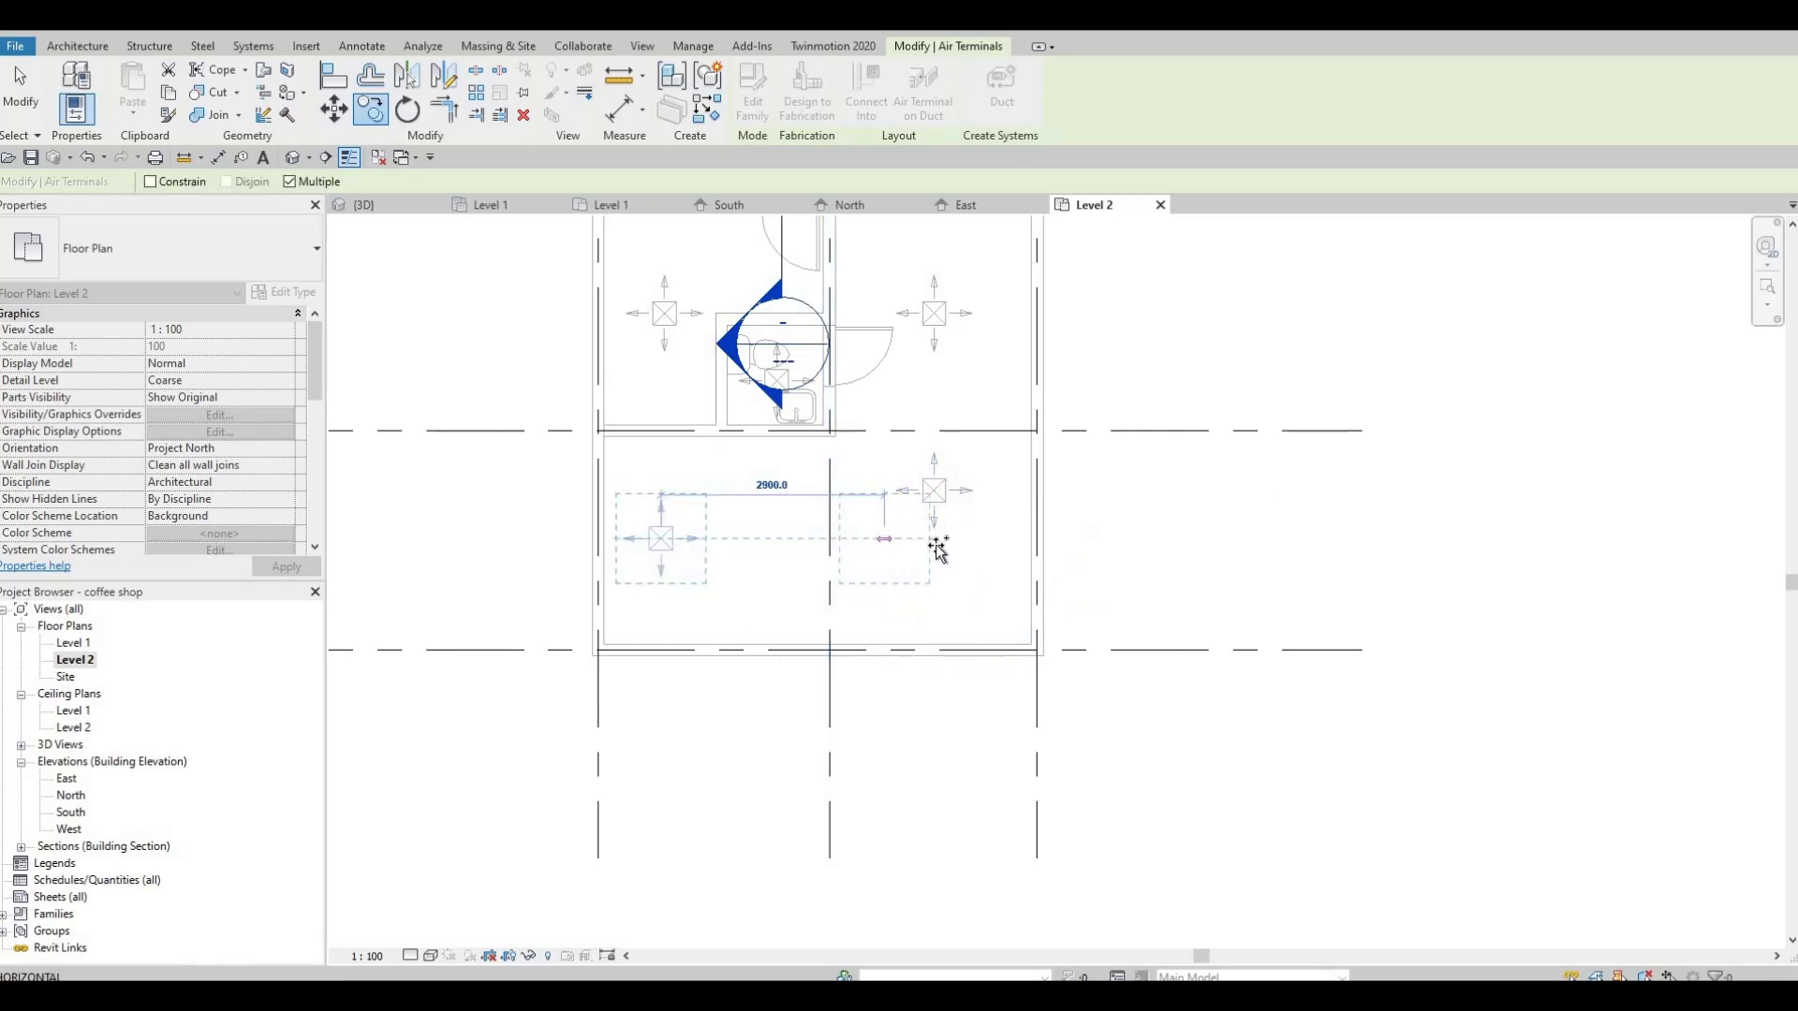
{"action": "left_click", "coordinate": [936, 545]}
{"action": "key", "text": "Escape"}
{"action": "key", "text": "Escape"}
{"action": "key", "text": "Escape"}
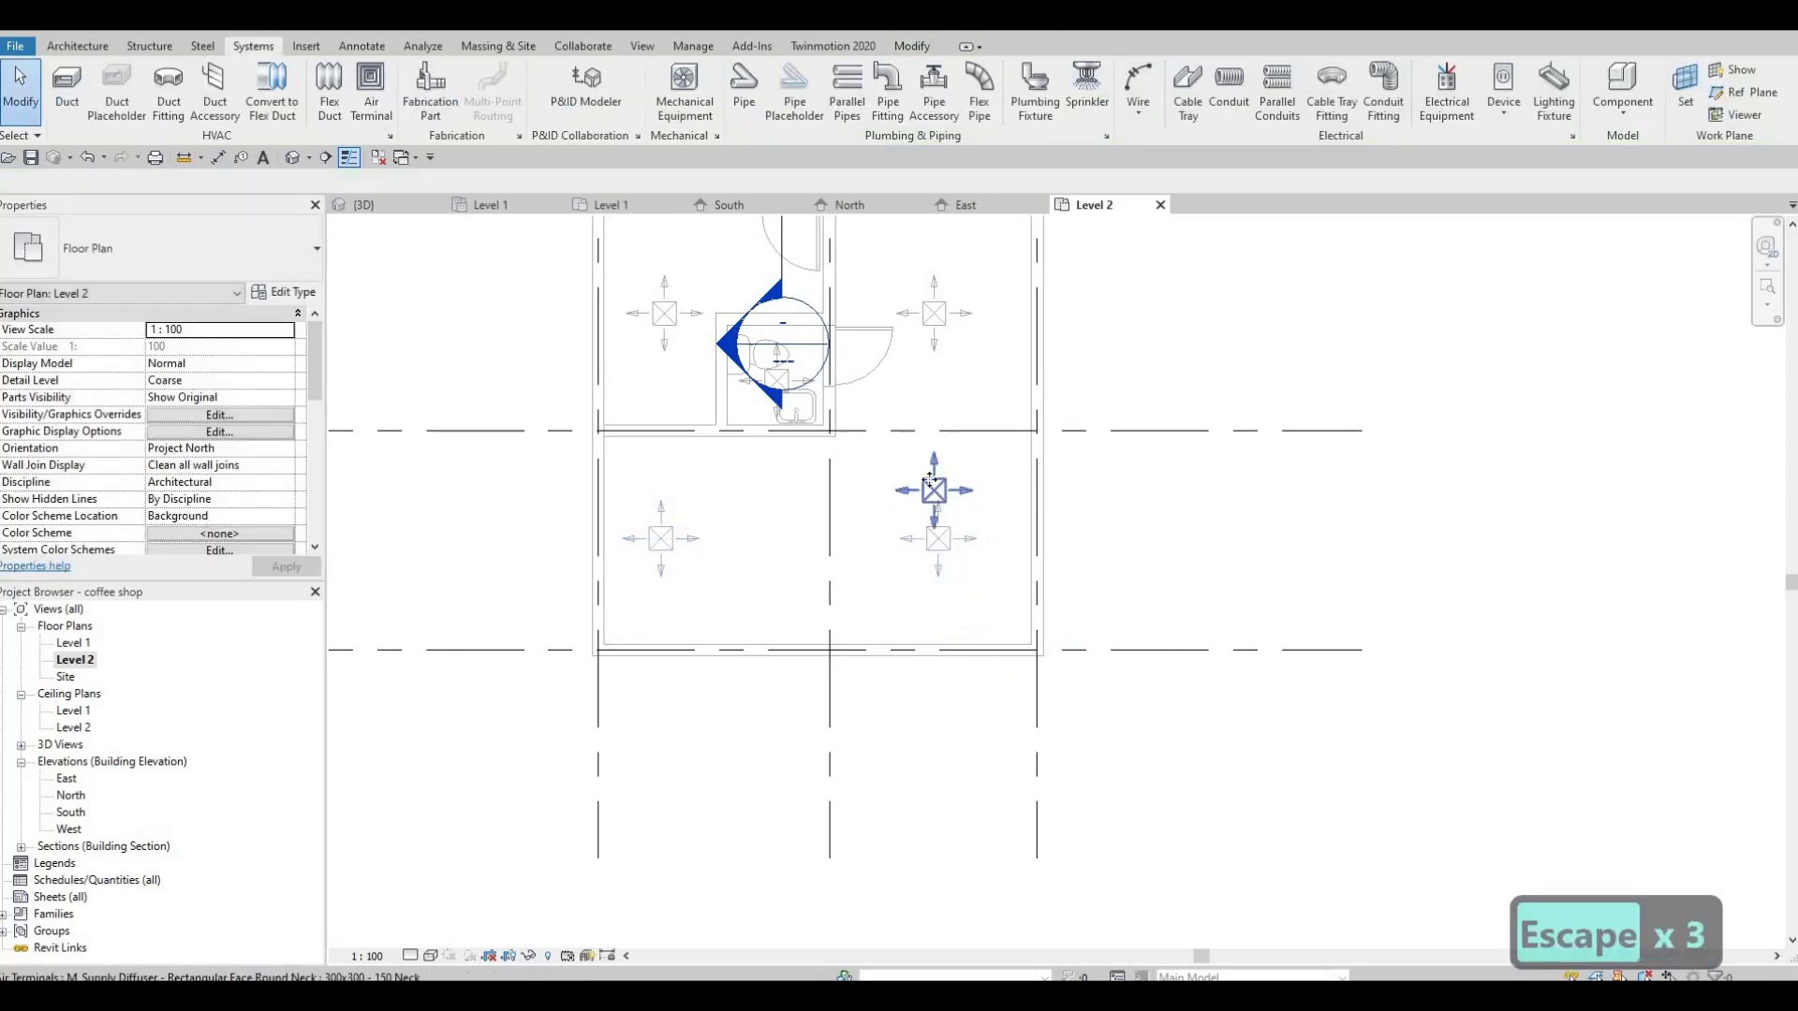
Delete the surplus upper diffuser from the lower room
{"action": "left_click", "coordinate": [932, 485]}
{"action": "key", "text": "Delete"}
{"action": "key", "text": "Escape"}
{"action": "key", "text": "Escape"}
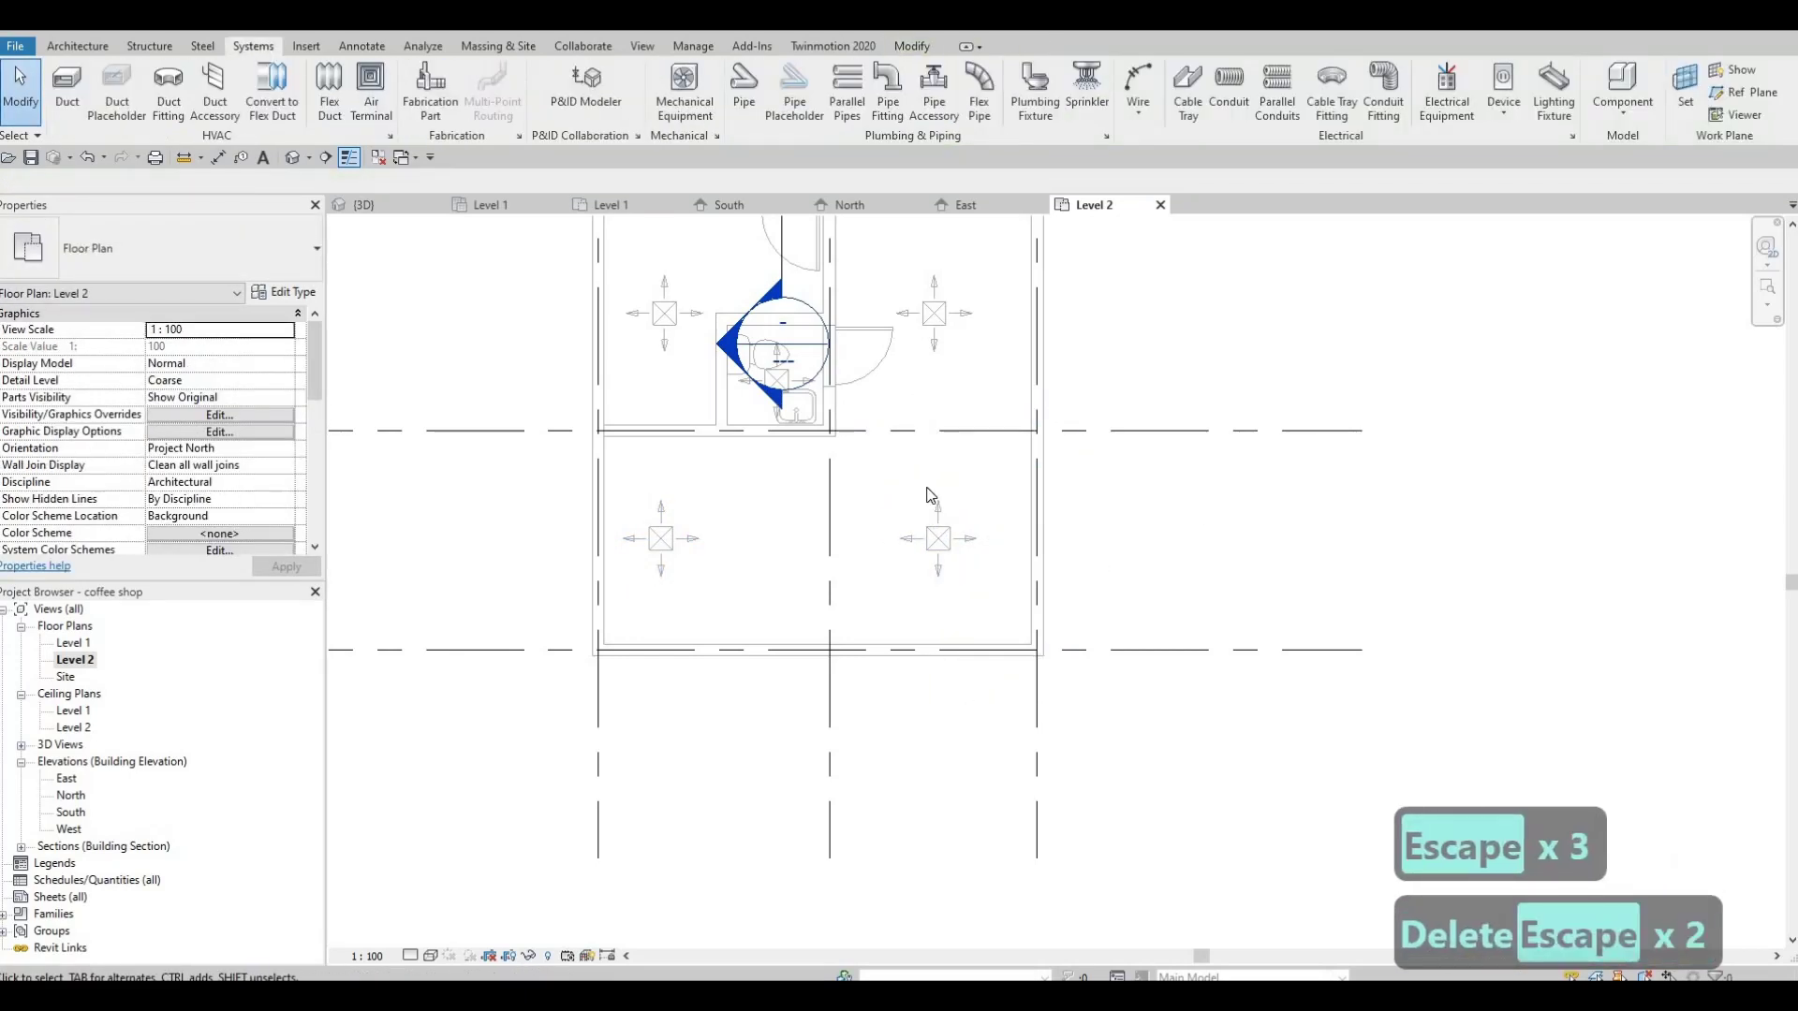
Align the lower room's diffuser vertically with the one in the area by the door above it
{"action": "key", "text": "a"}
{"action": "key", "text": "l"}
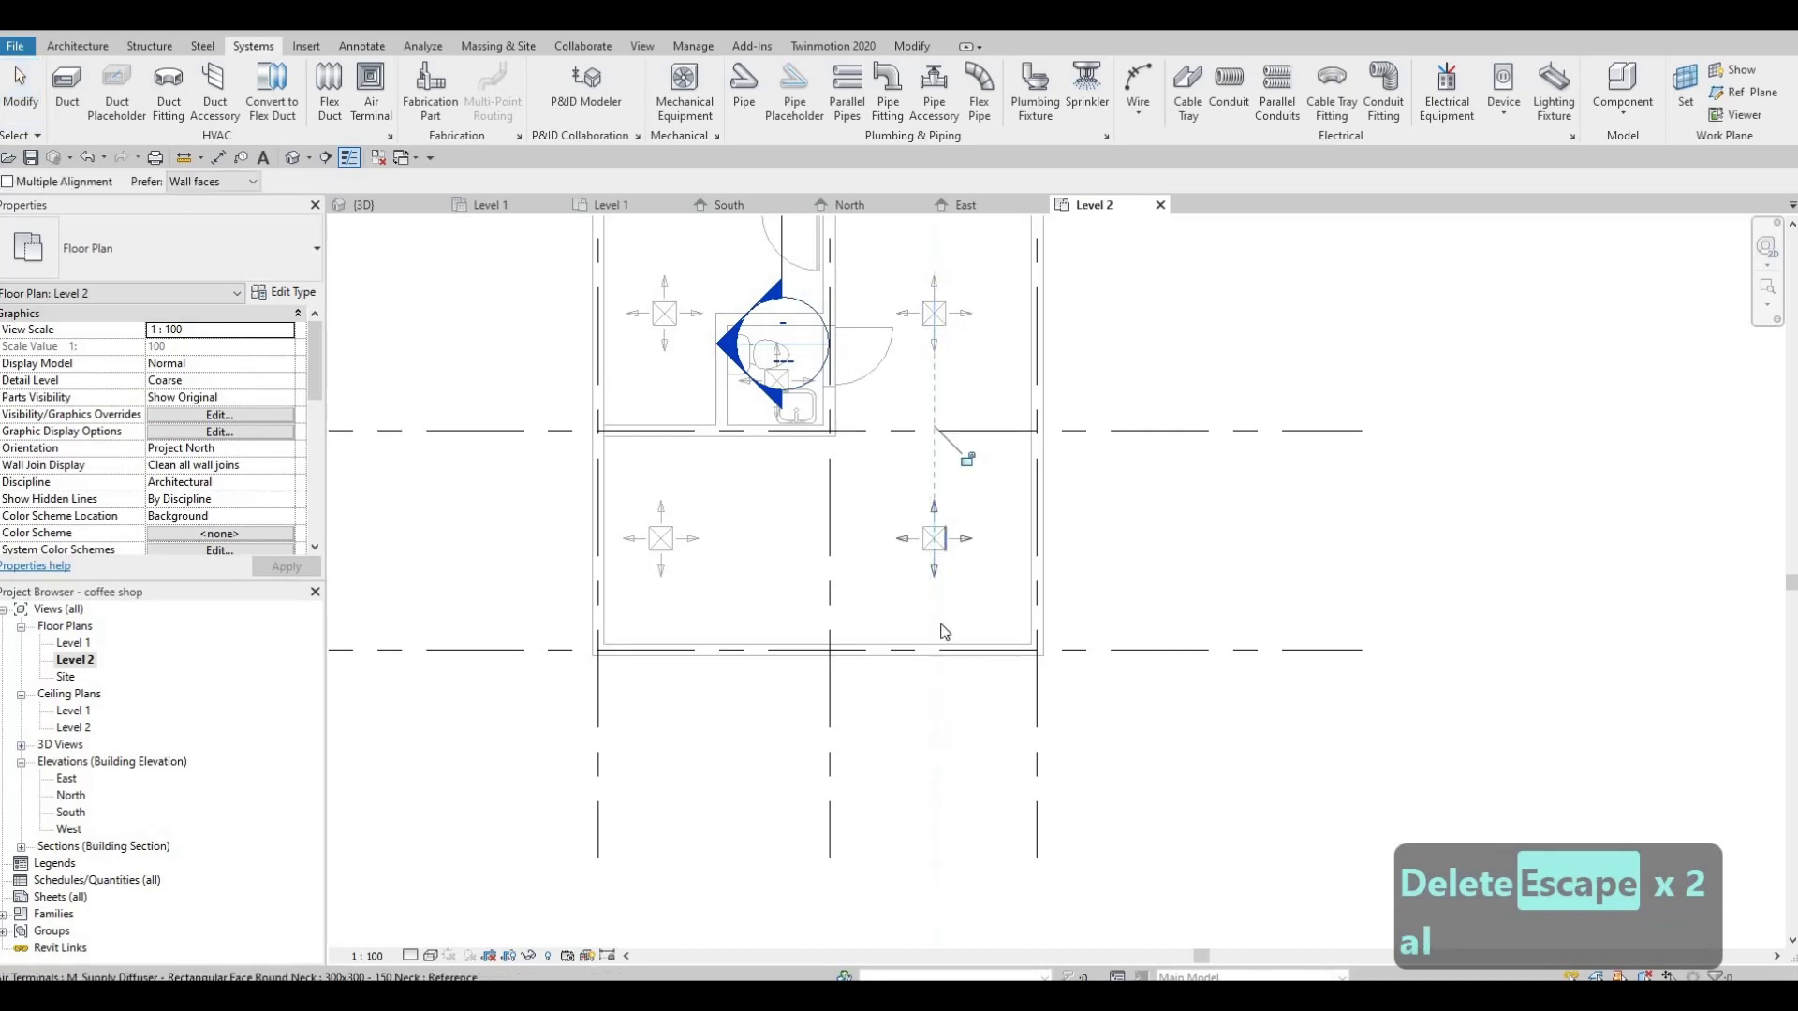
{"action": "scroll", "coordinate": [943, 632], "scroll_direction": "down", "scroll_amount": 2}
{"action": "key", "text": "Escape"}
{"action": "key", "text": "Escape"}
Nudge the diffuser in the area by the door down toward the lower room
{"action": "left_click", "coordinate": [920, 485]}
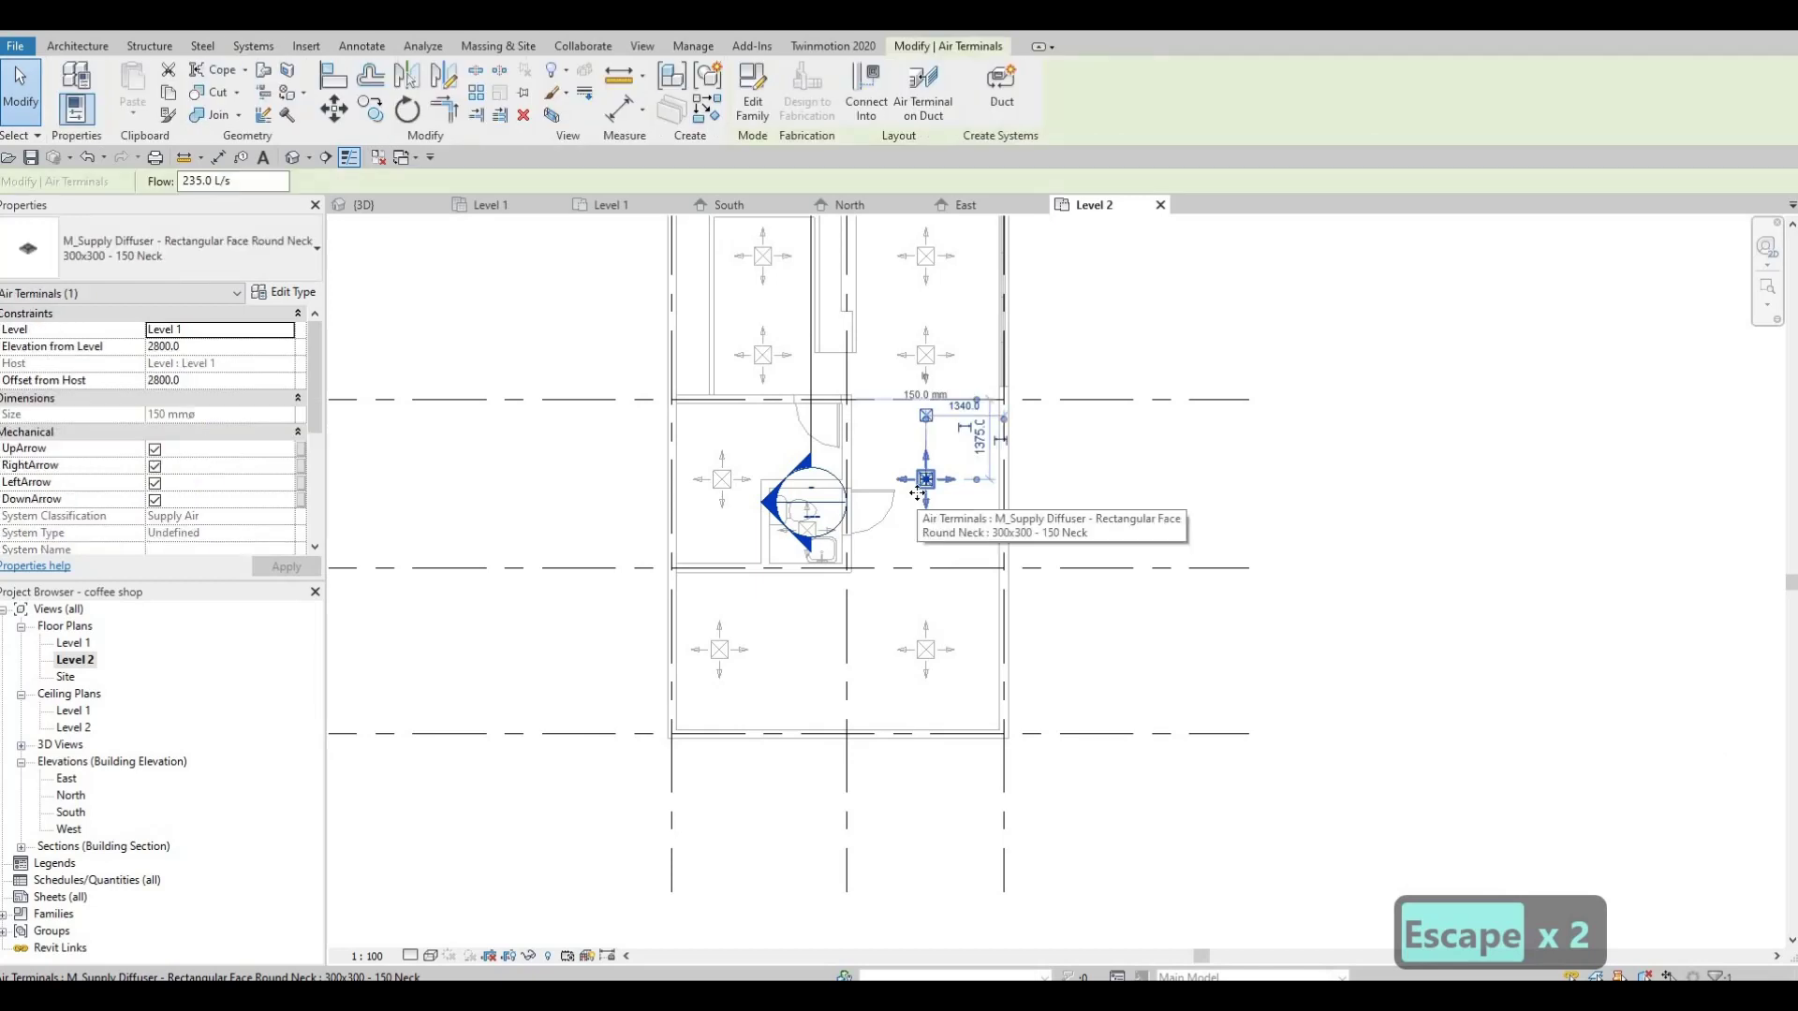
{"action": "key", "text": "Down"}
{"action": "key", "text": "Down"}
{"action": "key", "text": "Down"}
{"action": "key", "text": "Down"}
{"action": "key", "text": "Down"}
{"action": "key", "text": "Down"}
{"action": "key", "text": "Down"}
{"action": "key", "text": "Down"}
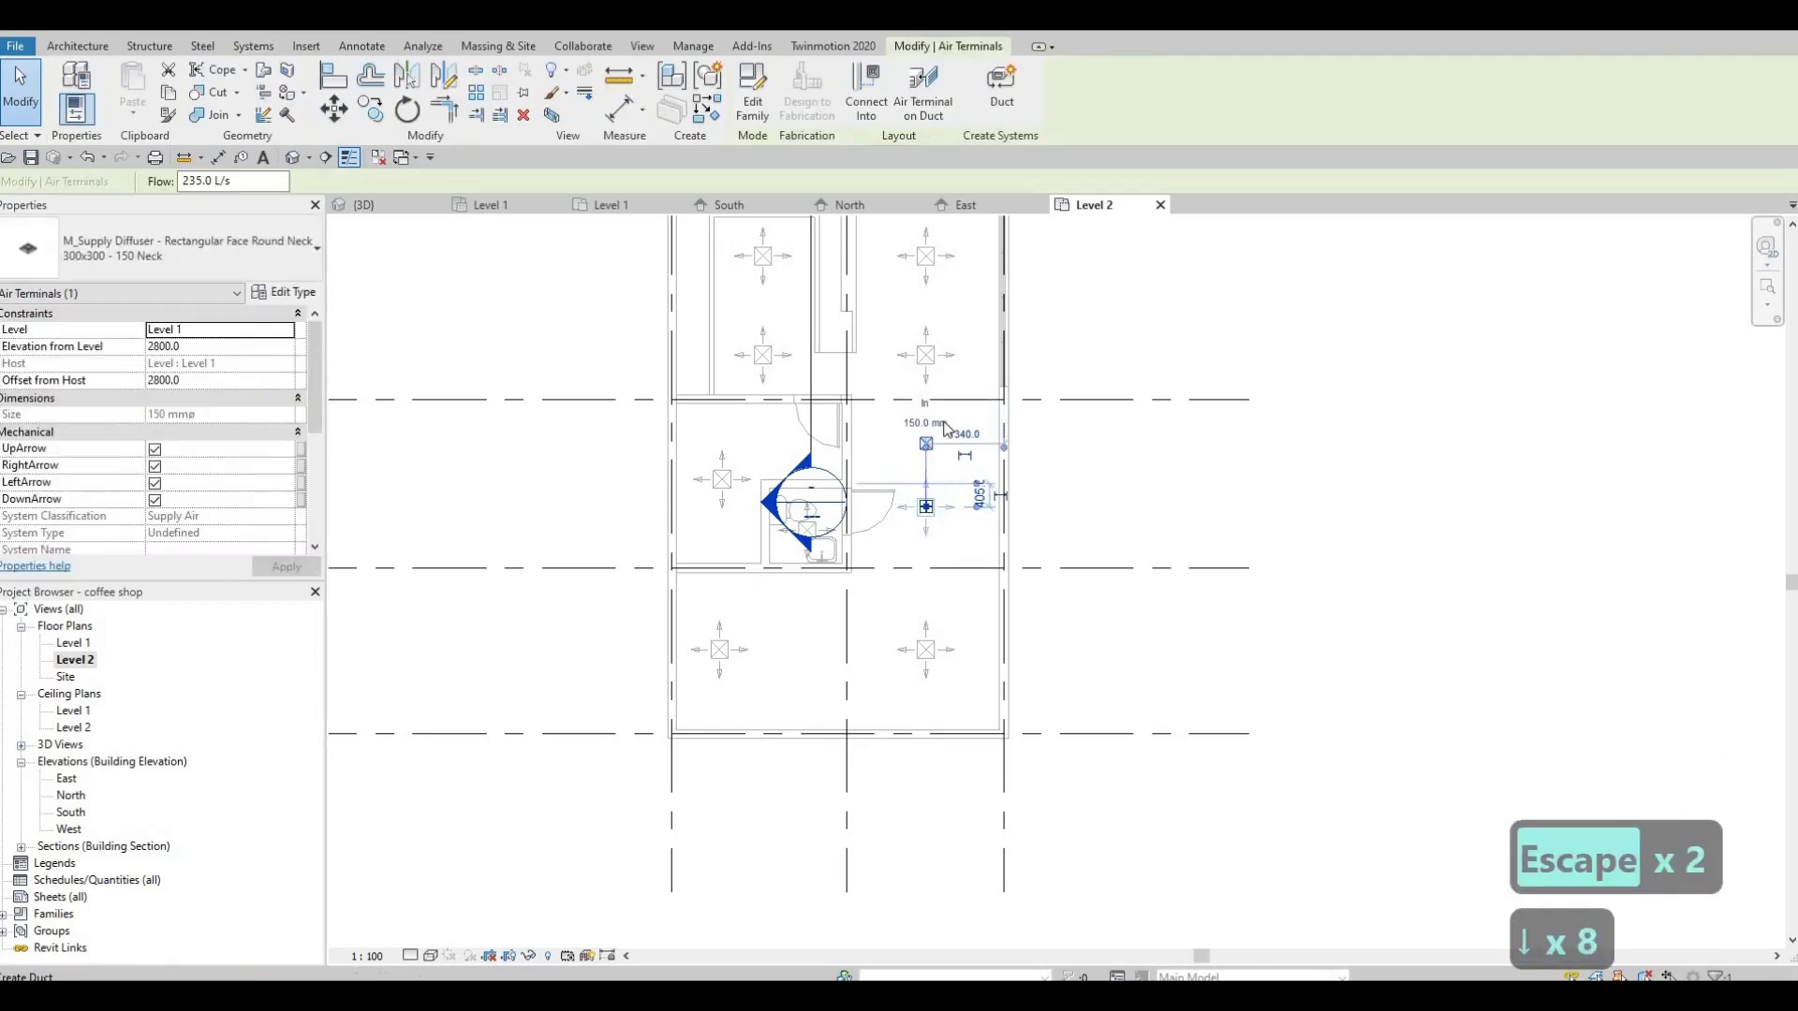
Nudge the third diffuser of the glazed-wall column down to 4800 mm from the uppermost horizontal grid line
{"action": "key", "text": "Down"}
{"action": "key", "text": "Down"}
{"action": "key", "text": "Down"}
{"action": "key", "text": "Down"}
{"action": "key", "text": "Down"}
{"action": "key", "text": "Down"}
{"action": "key", "text": "Down"}
{"action": "middle_click_drag", "start_coordinate": [922, 383], "coordinate": [928, 519]}
{"action": "middle_click_drag", "start_coordinate": [927, 636], "coordinate": [935, 606]}
{"action": "key", "text": "Up"}
{"action": "middle_click_drag", "start_coordinate": [934, 433], "coordinate": [935, 420]}
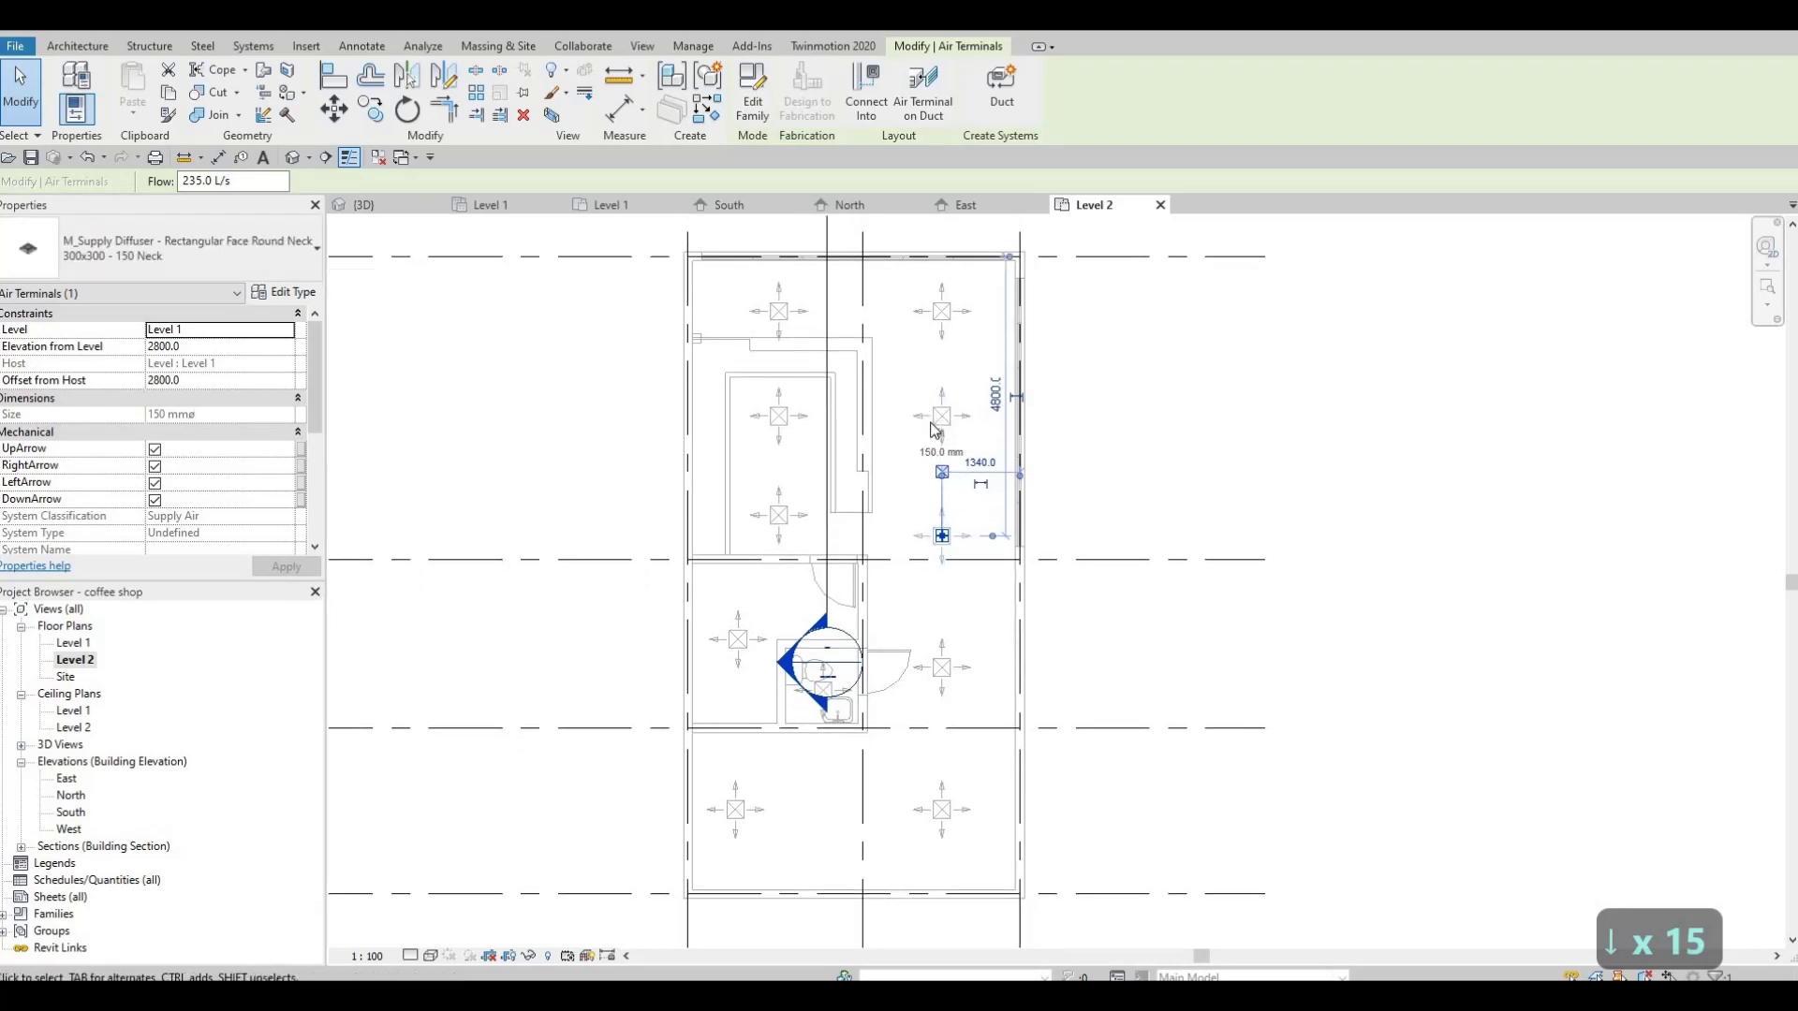
Nudge the second diffuser of the glazed-wall column down to 2980 mm from the uppermost horizontal grid line
{"action": "left_click", "coordinate": [935, 421]}
{"action": "key", "text": "Down"}
{"action": "key", "text": "Down"}
{"action": "key", "text": "Down"}
{"action": "key", "text": "Down"}
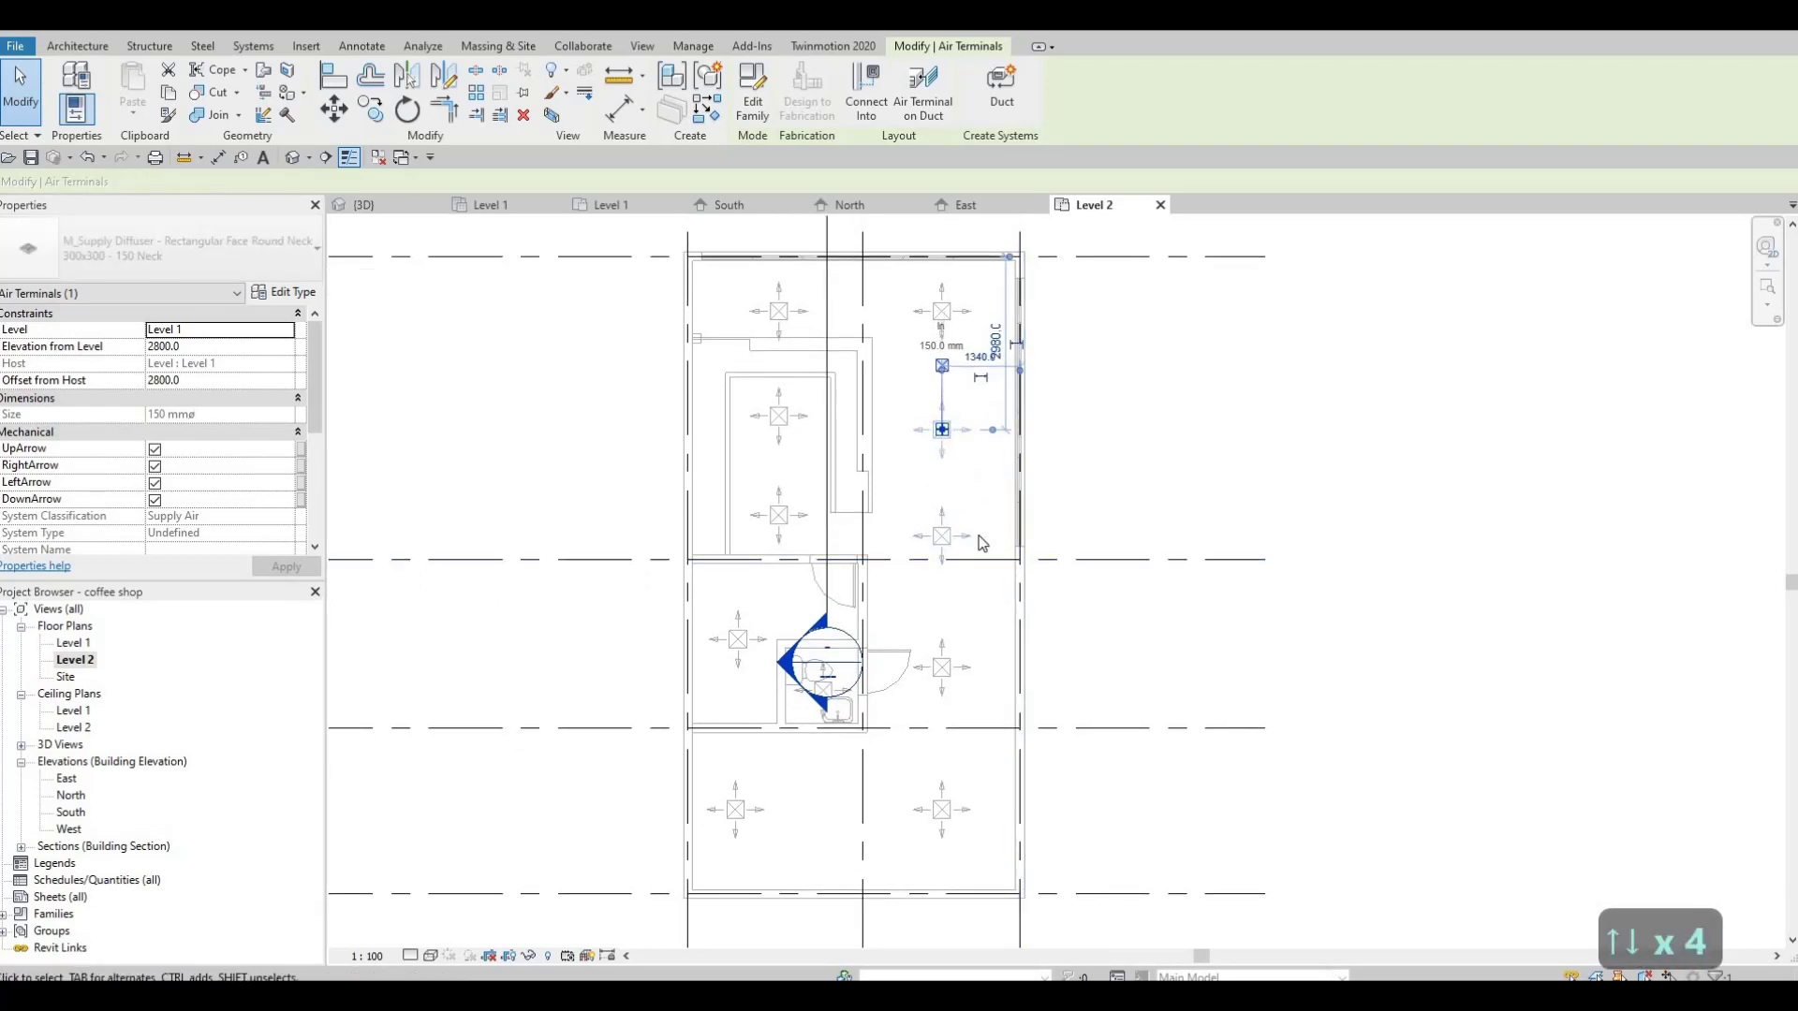
Draw a 305 x 305 mm rectangular duct between the two diffuser columns from the uppermost diffuser row to the lowest row, turning toward the grid 1 side
{"action": "scroll", "coordinate": [974, 543], "scroll_direction": "down", "scroll_amount": 1}
{"action": "key", "text": "Escape"}
{"action": "key", "text": "Escape"}
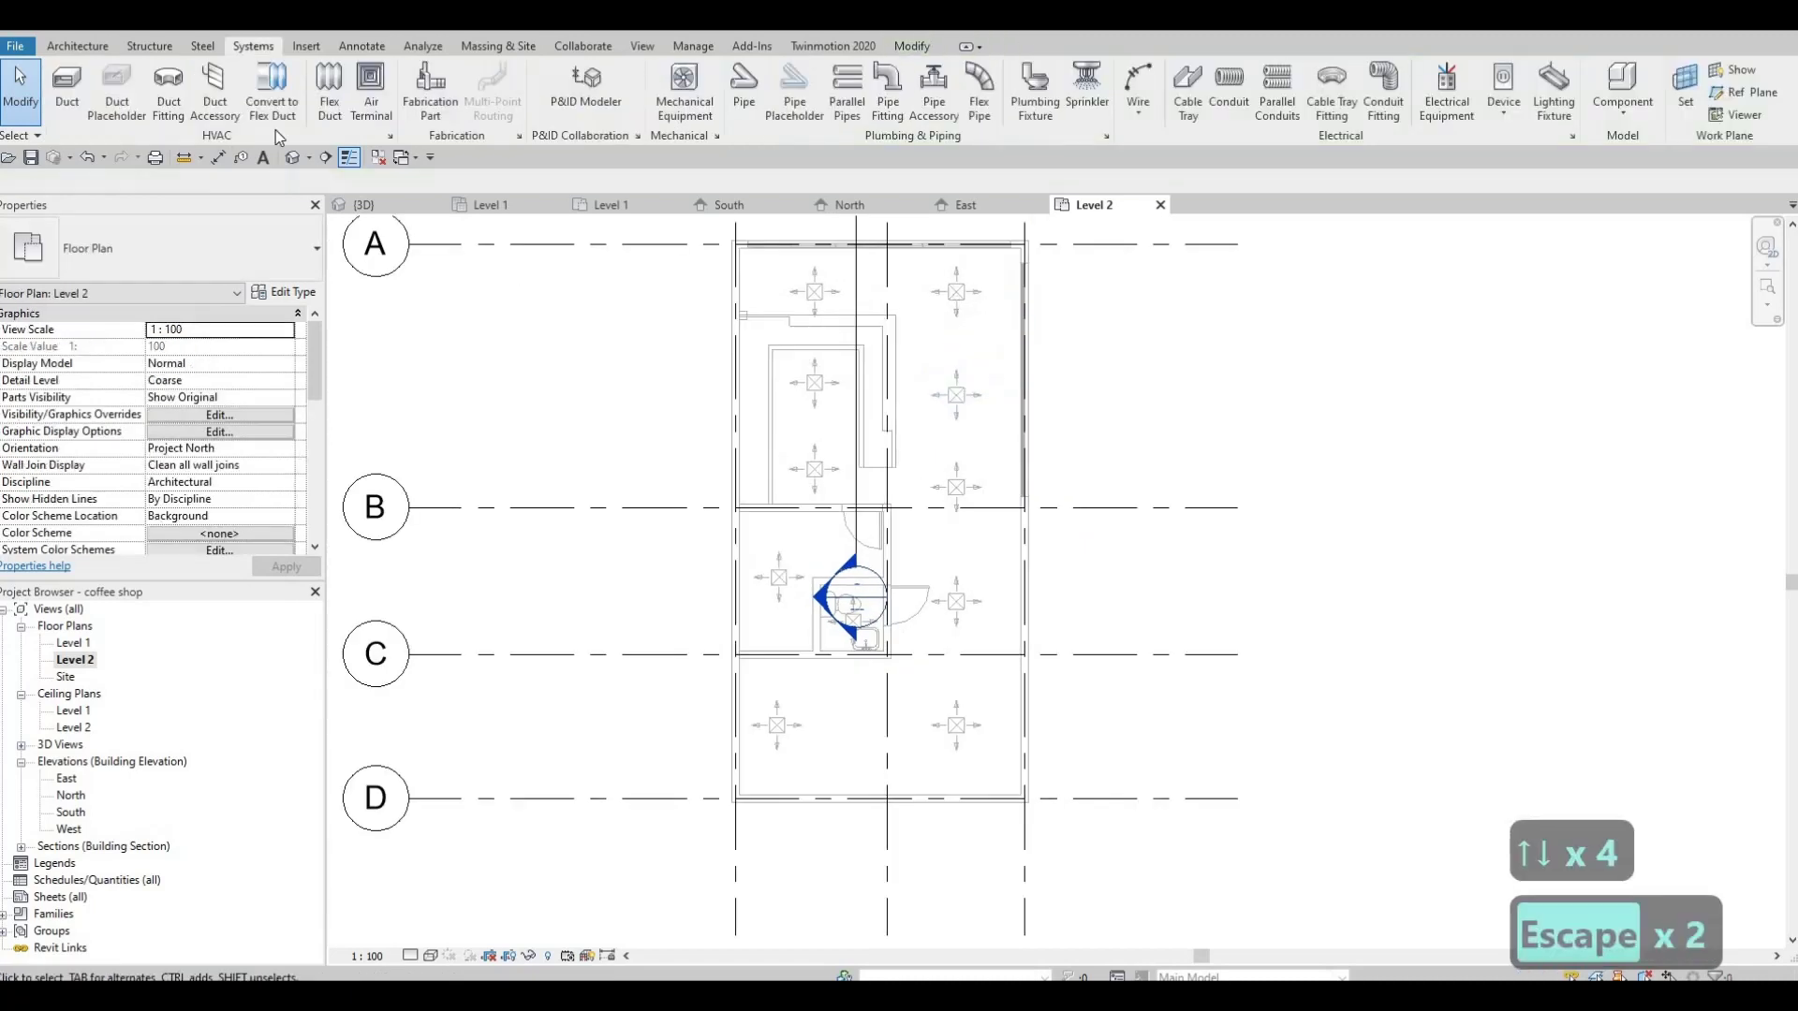
{"action": "left_click", "coordinate": [70, 89]}
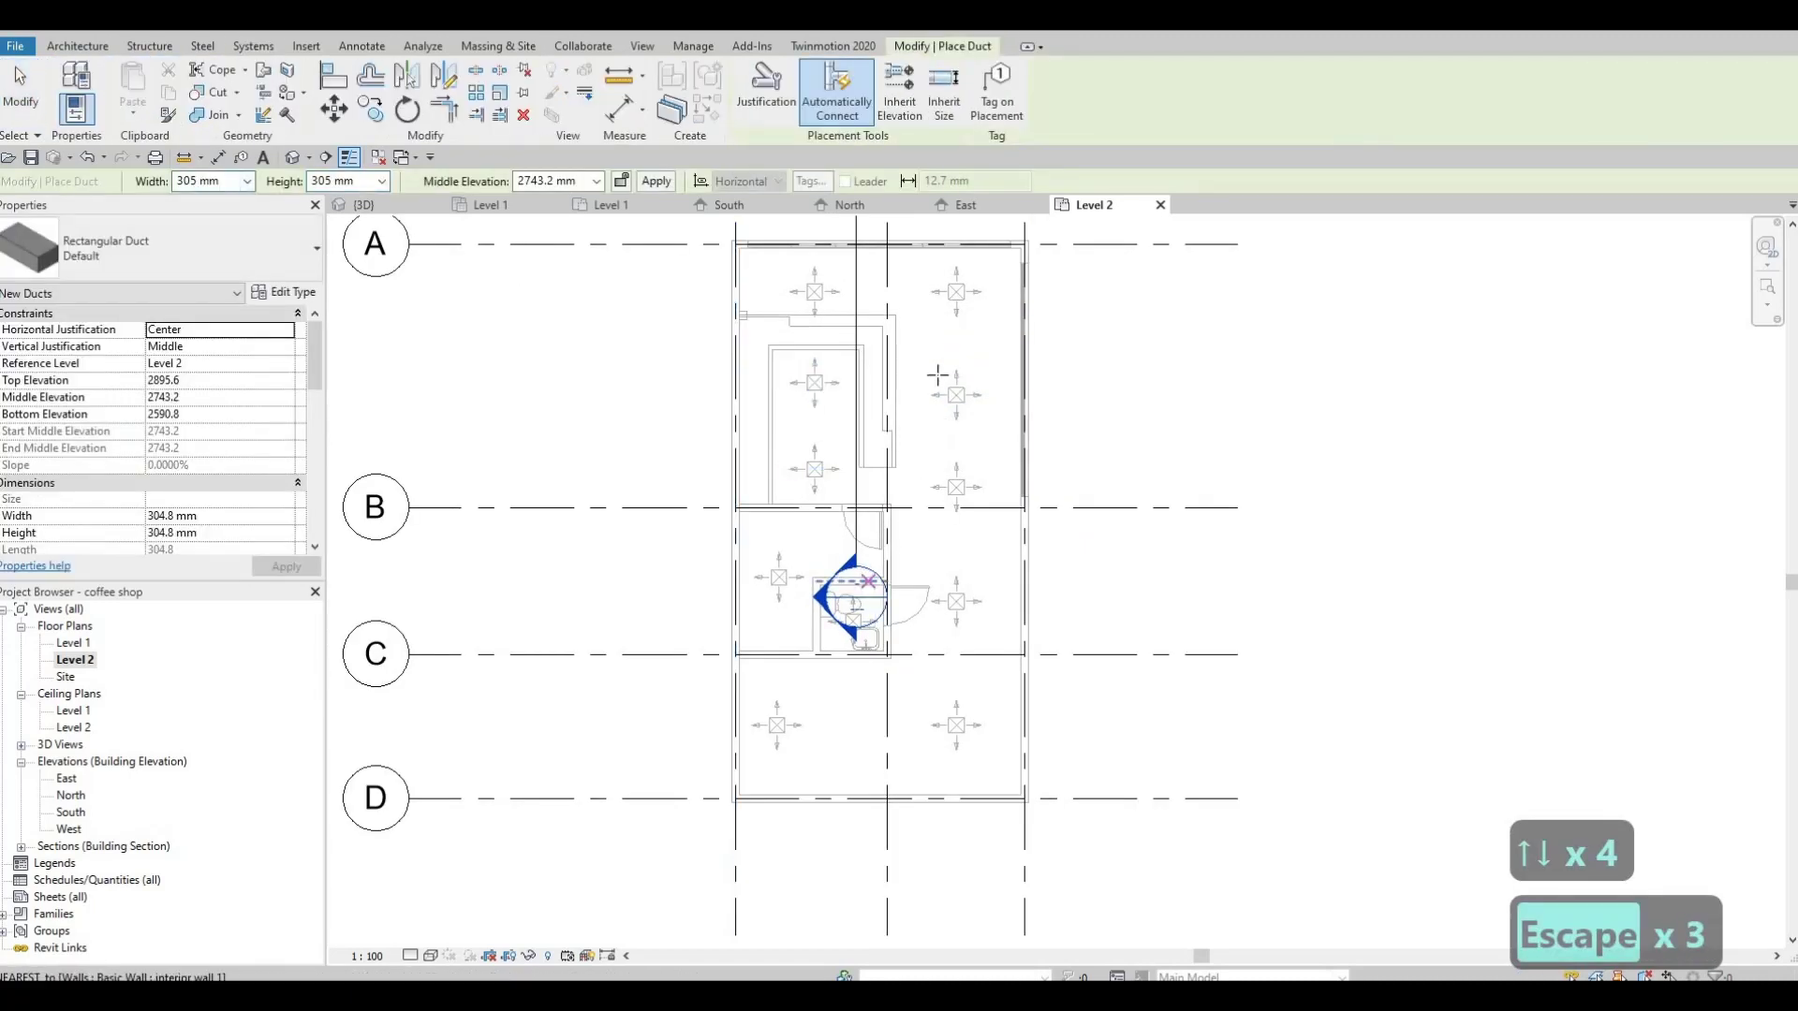
{"action": "scroll", "coordinate": [937, 374], "scroll_direction": "up", "scroll_amount": 2}
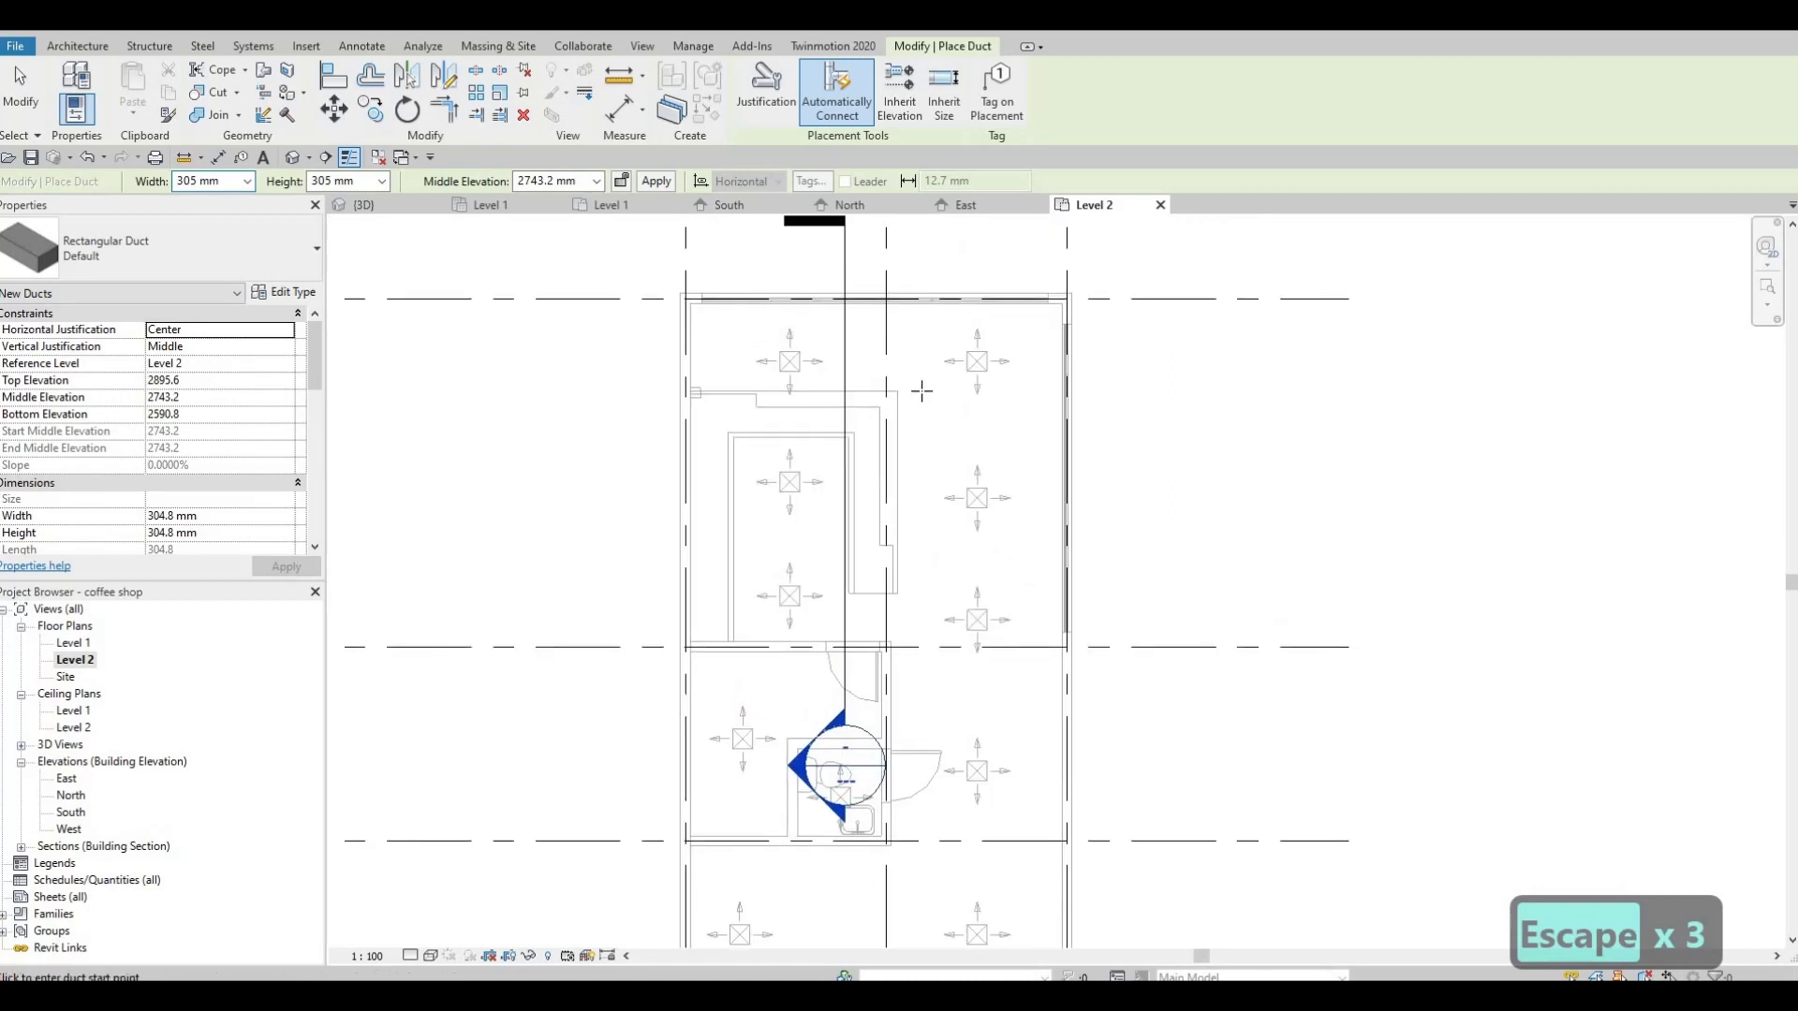
{"action": "middle_click_drag", "start_coordinate": [916, 358], "coordinate": [925, 304]}
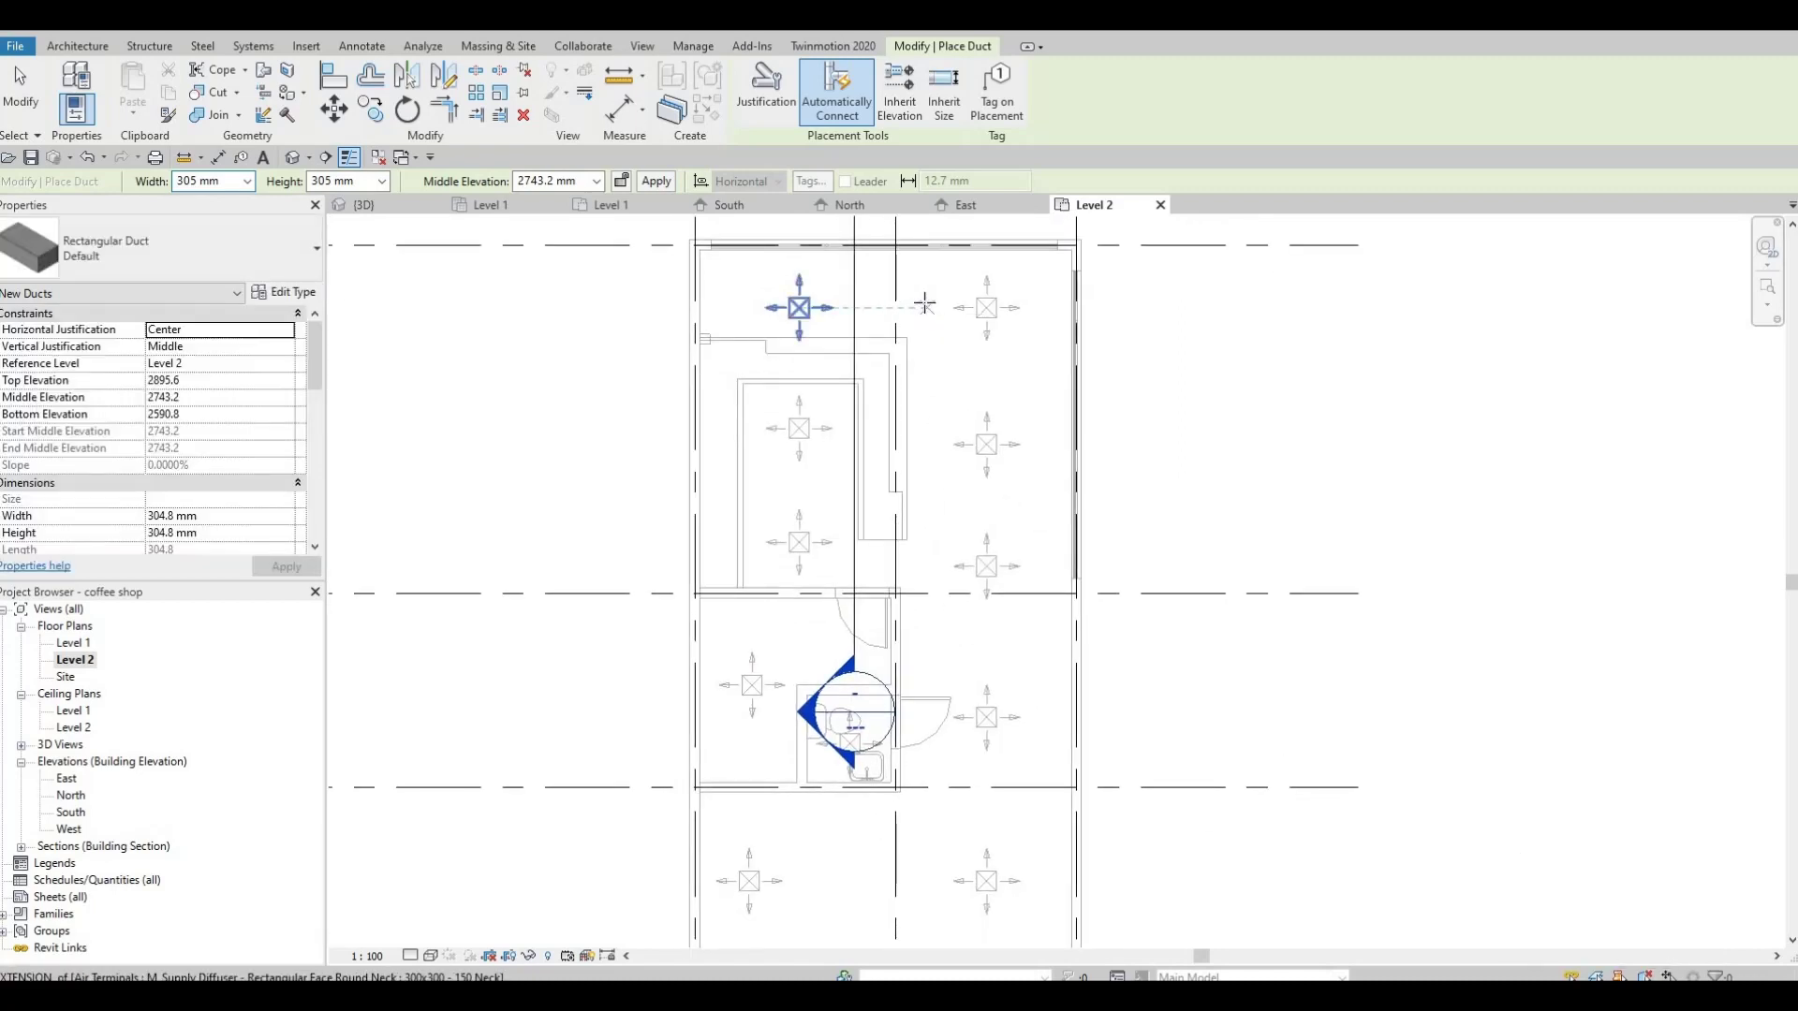
{"action": "left_click", "coordinate": [925, 620]}
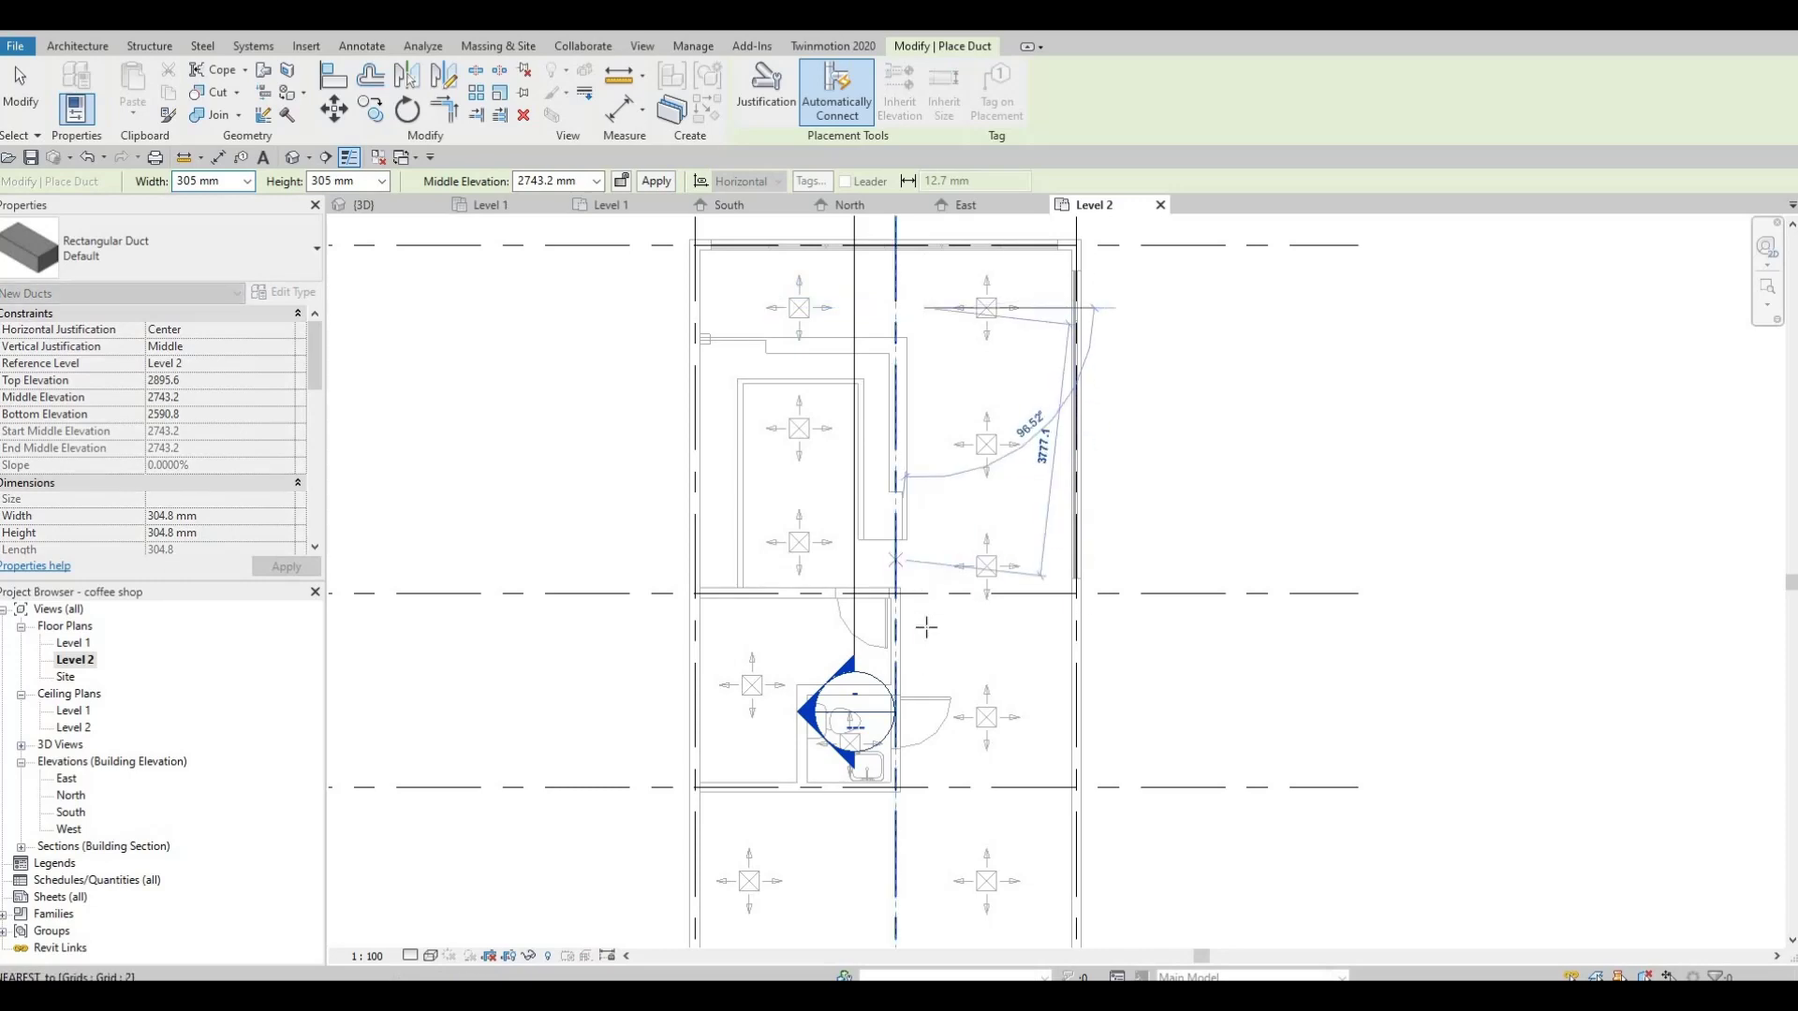
{"action": "middle_click_drag", "start_coordinate": [932, 871], "coordinate": [935, 686]}
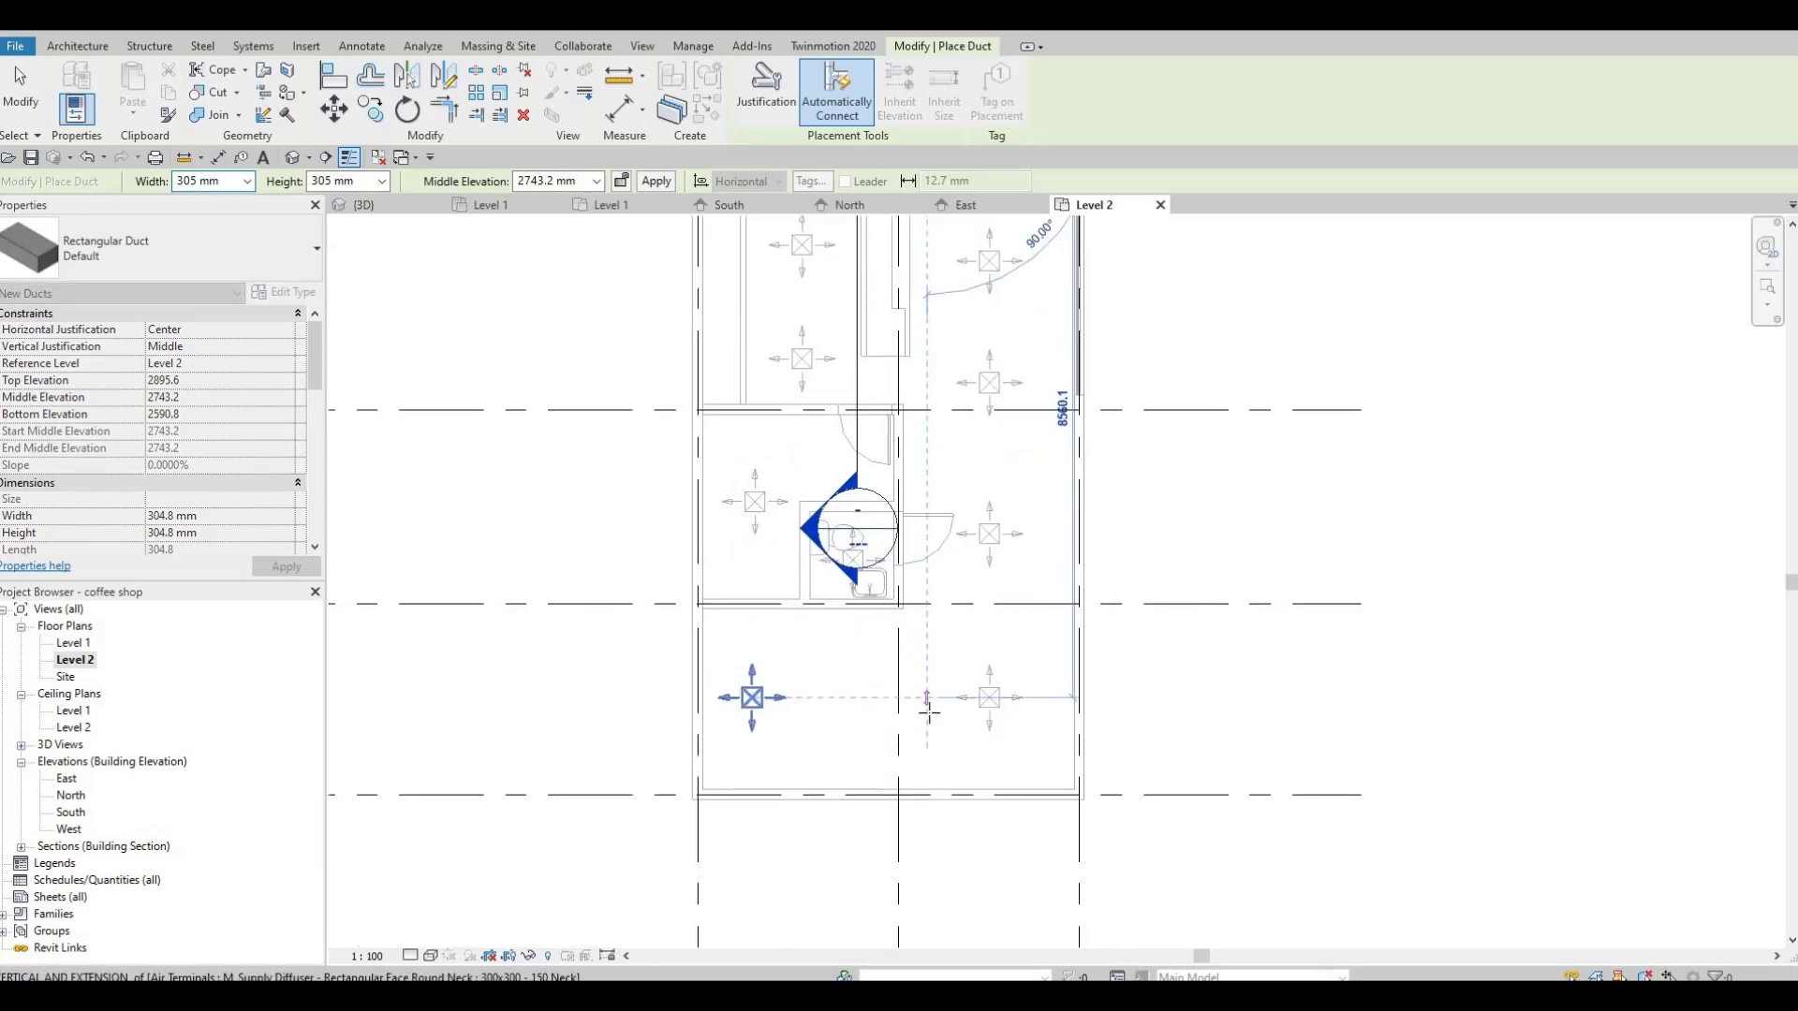
{"action": "left_click", "coordinate": [922, 708]}
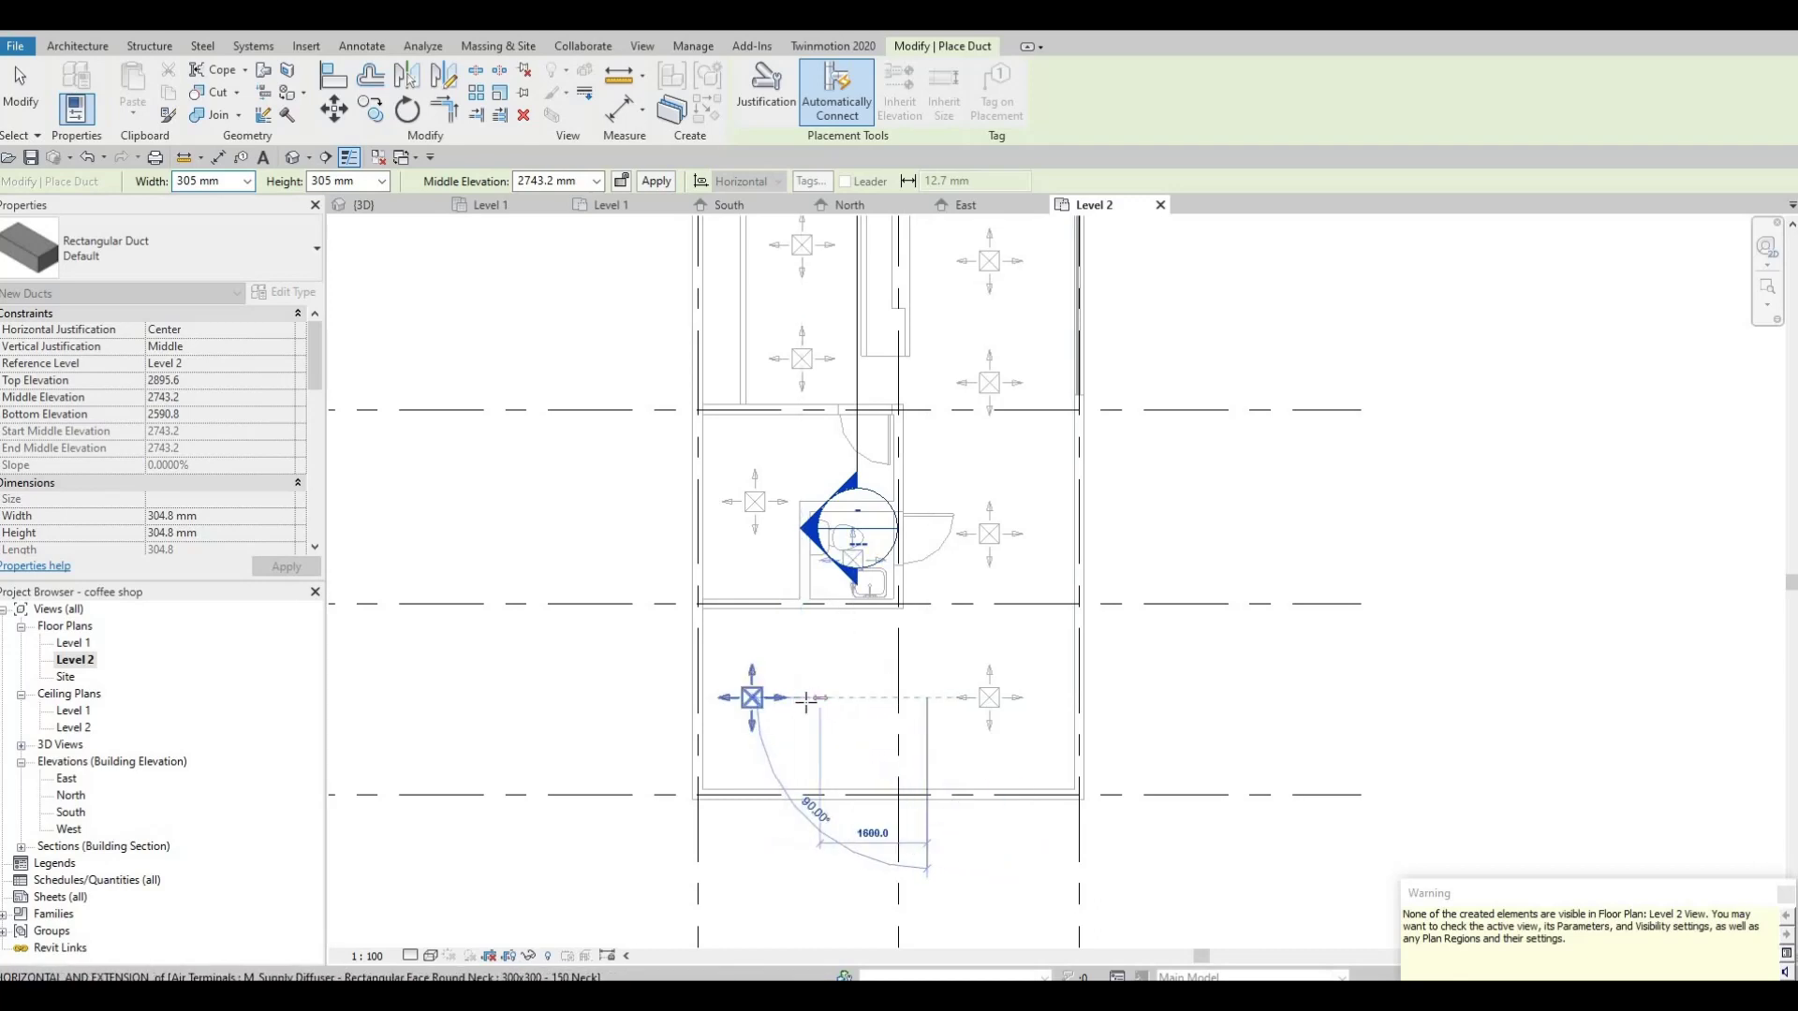
{"action": "key", "text": "Escape"}
Set the Level 2 plan's detail level to Fine and end duct placement
{"action": "left_click", "coordinate": [410, 955]}
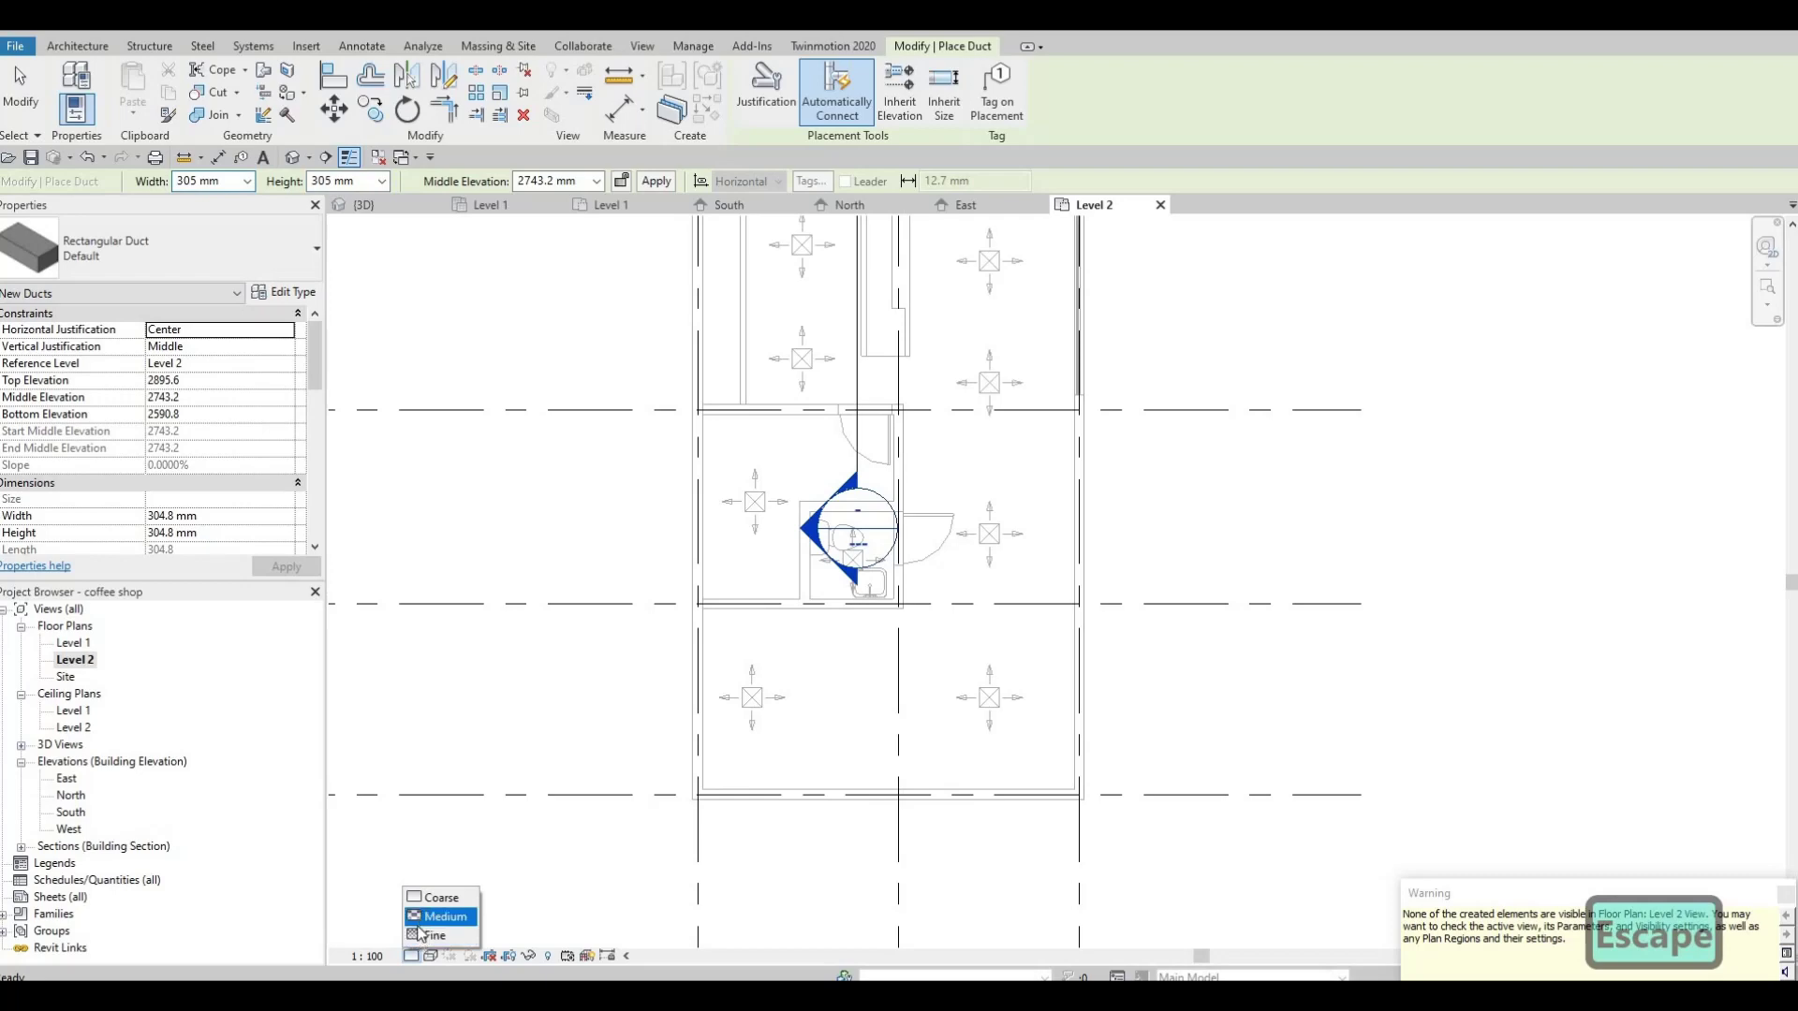
{"action": "left_click", "coordinate": [432, 935]}
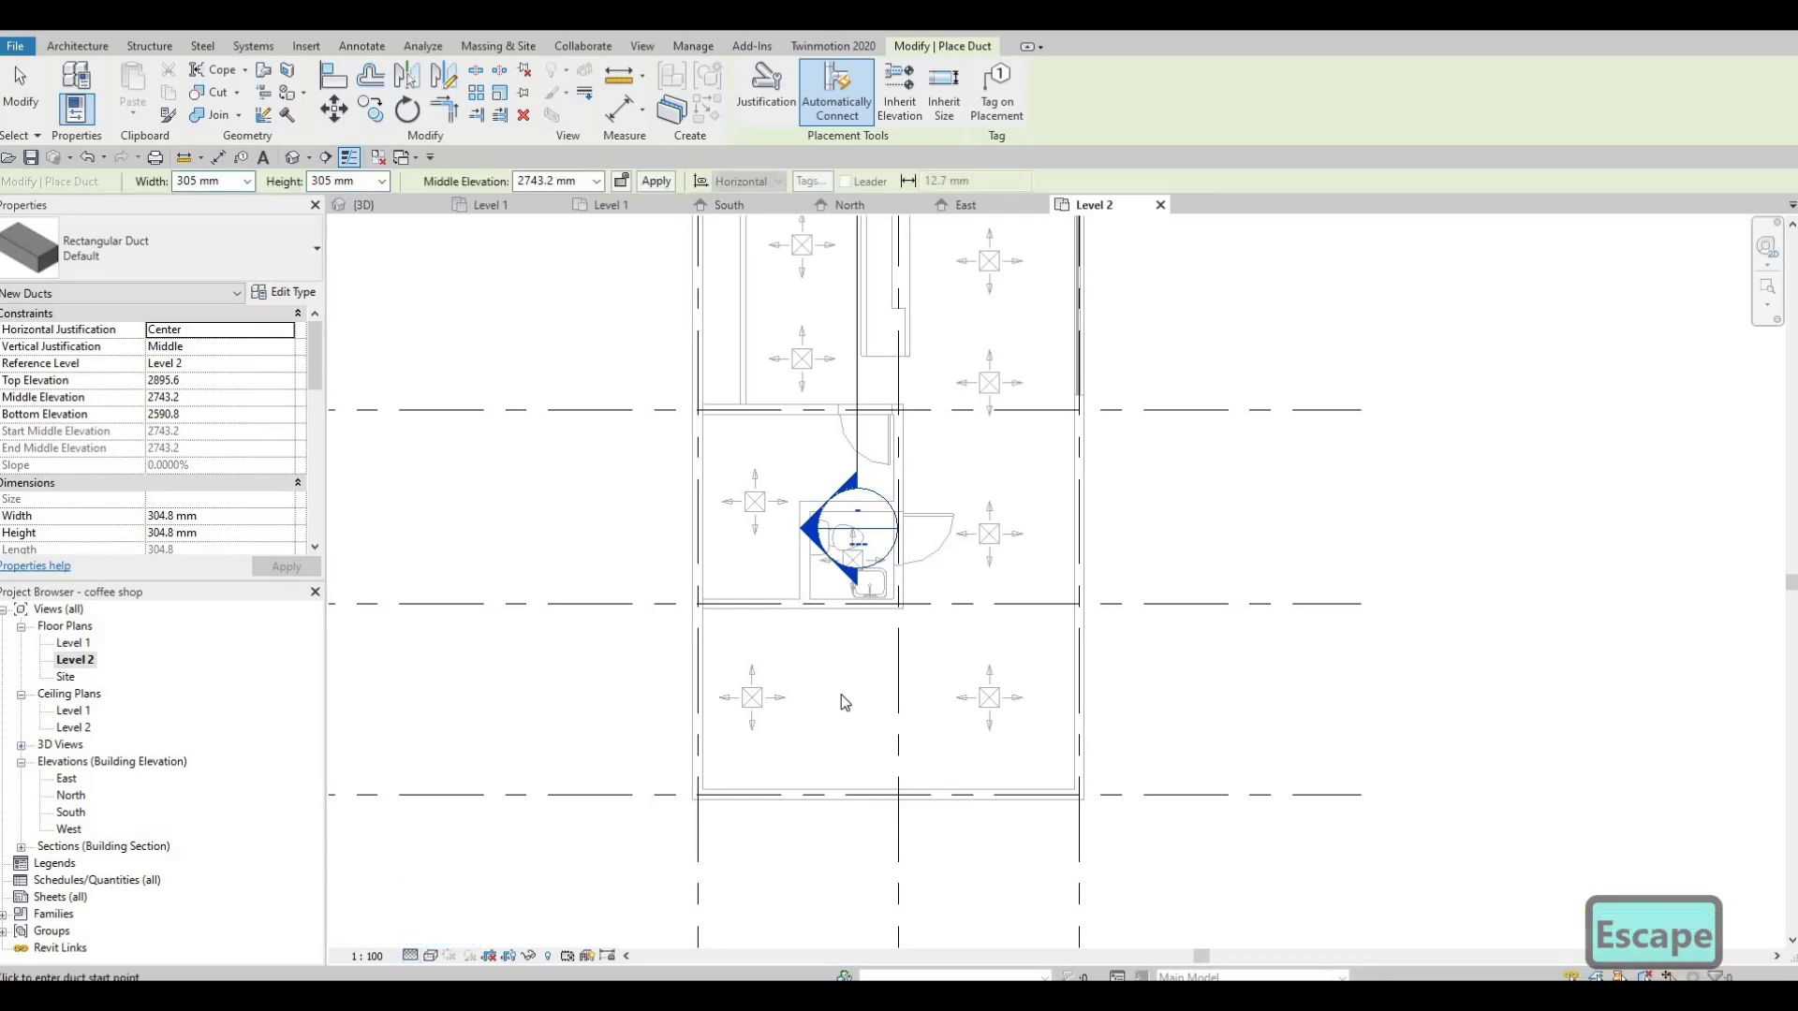
{"action": "key", "text": "Escape"}
{"action": "key", "text": "Escape"}
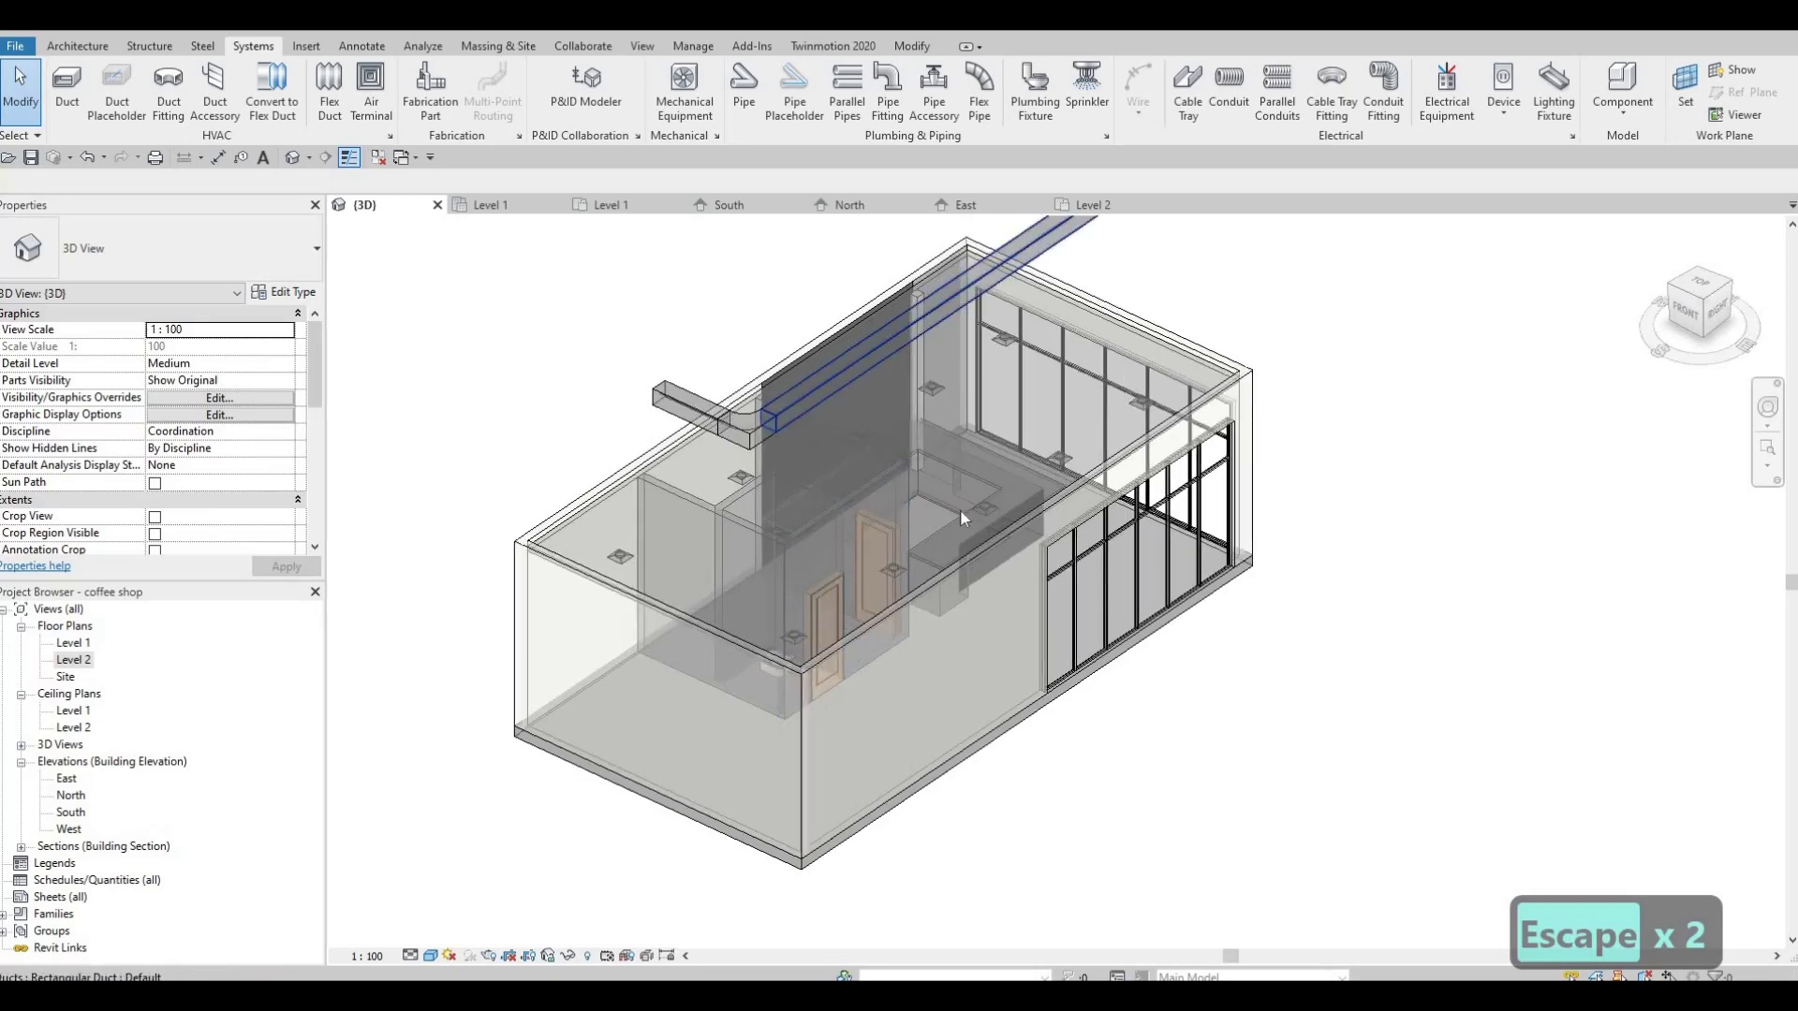
In the 3D view, change the short duct segment's reference level to Level 1
{"action": "left_click", "coordinate": [974, 282]}
{"action": "middle_click_drag", "start_coordinate": [961, 513], "coordinate": [926, 655]}
{"action": "left_click", "coordinate": [678, 561], "text": "ctrl"}
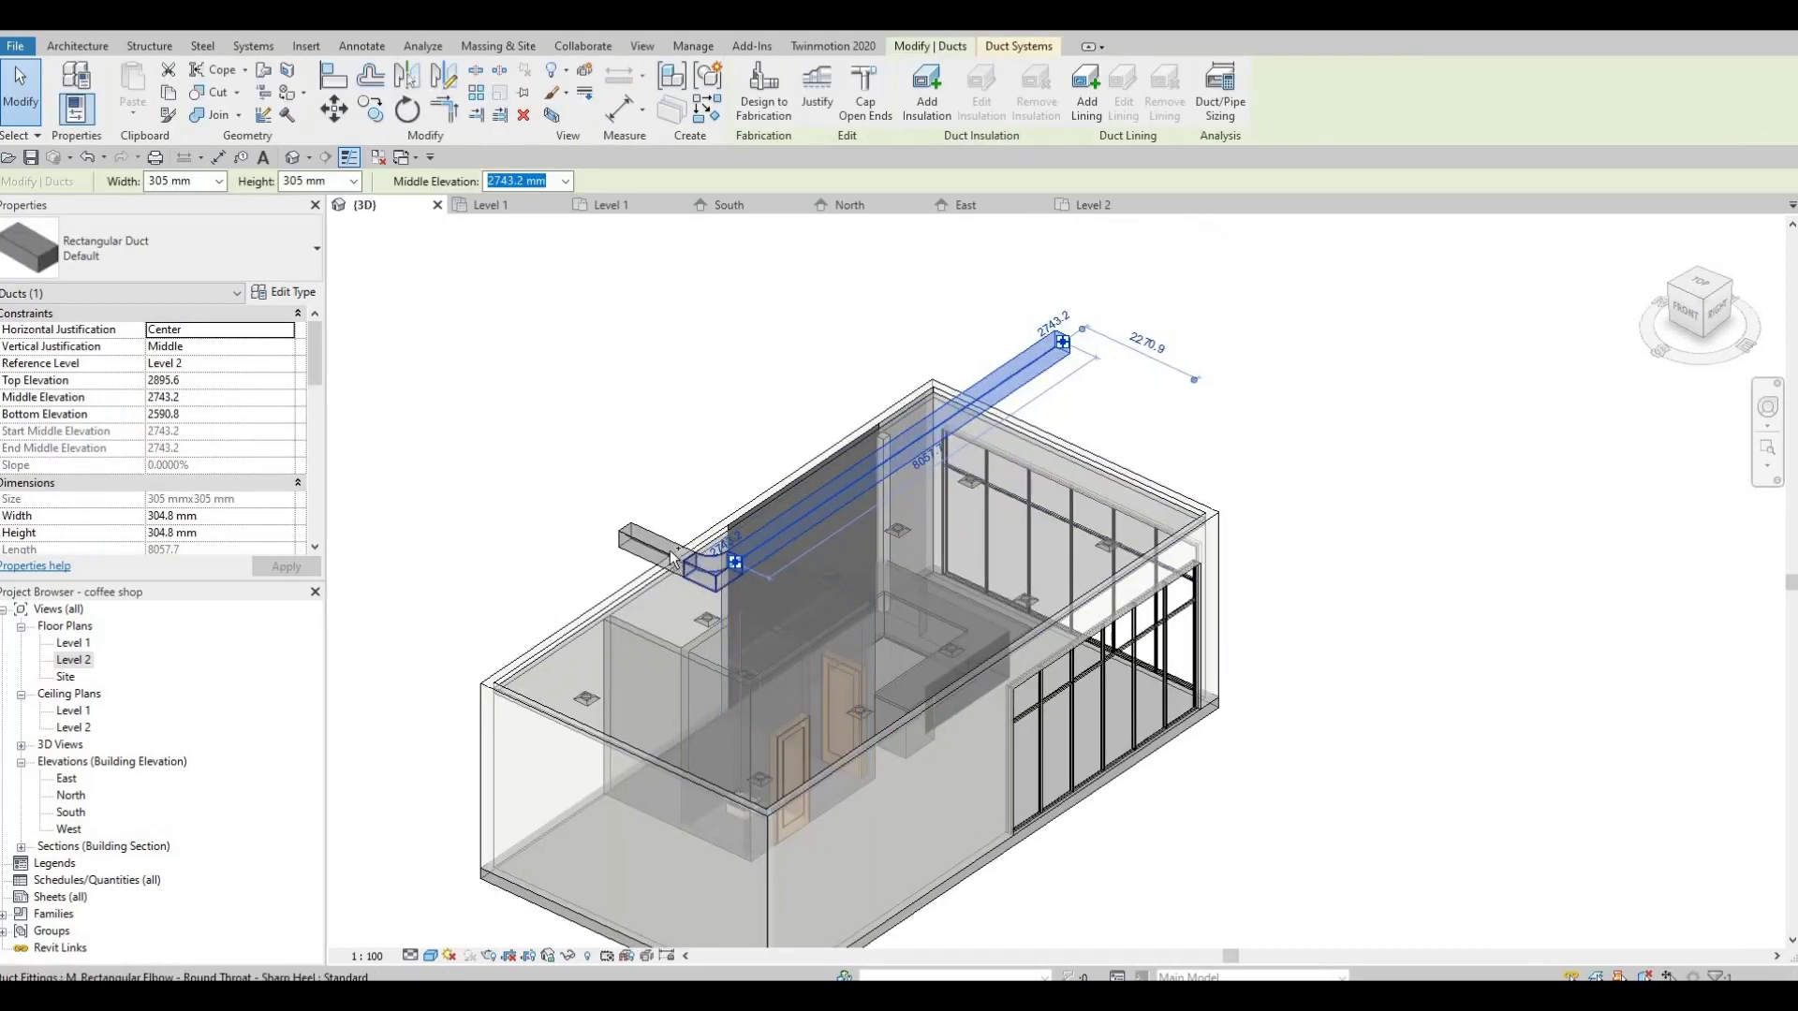
{"action": "left_click", "coordinate": [647, 545], "text": "ctrl"}
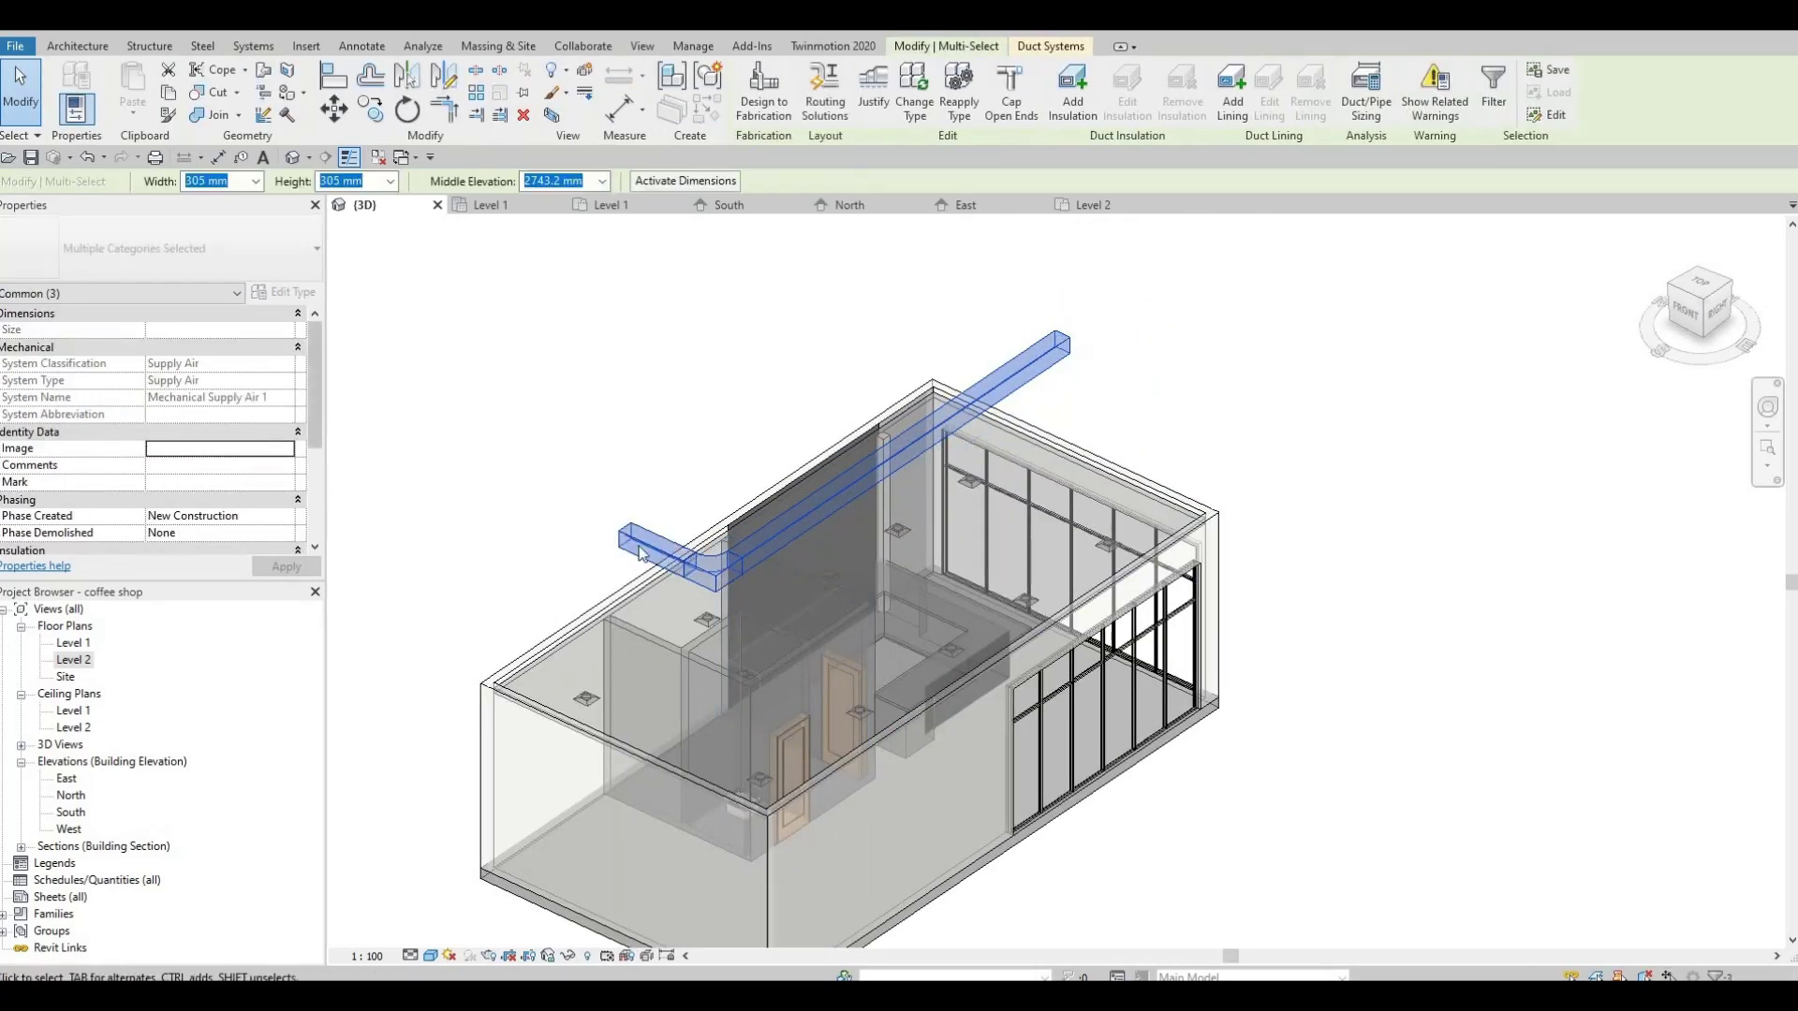
{"action": "key", "text": "Escape"}
{"action": "key", "text": "Escape"}
{"action": "left_click", "coordinate": [723, 567]}
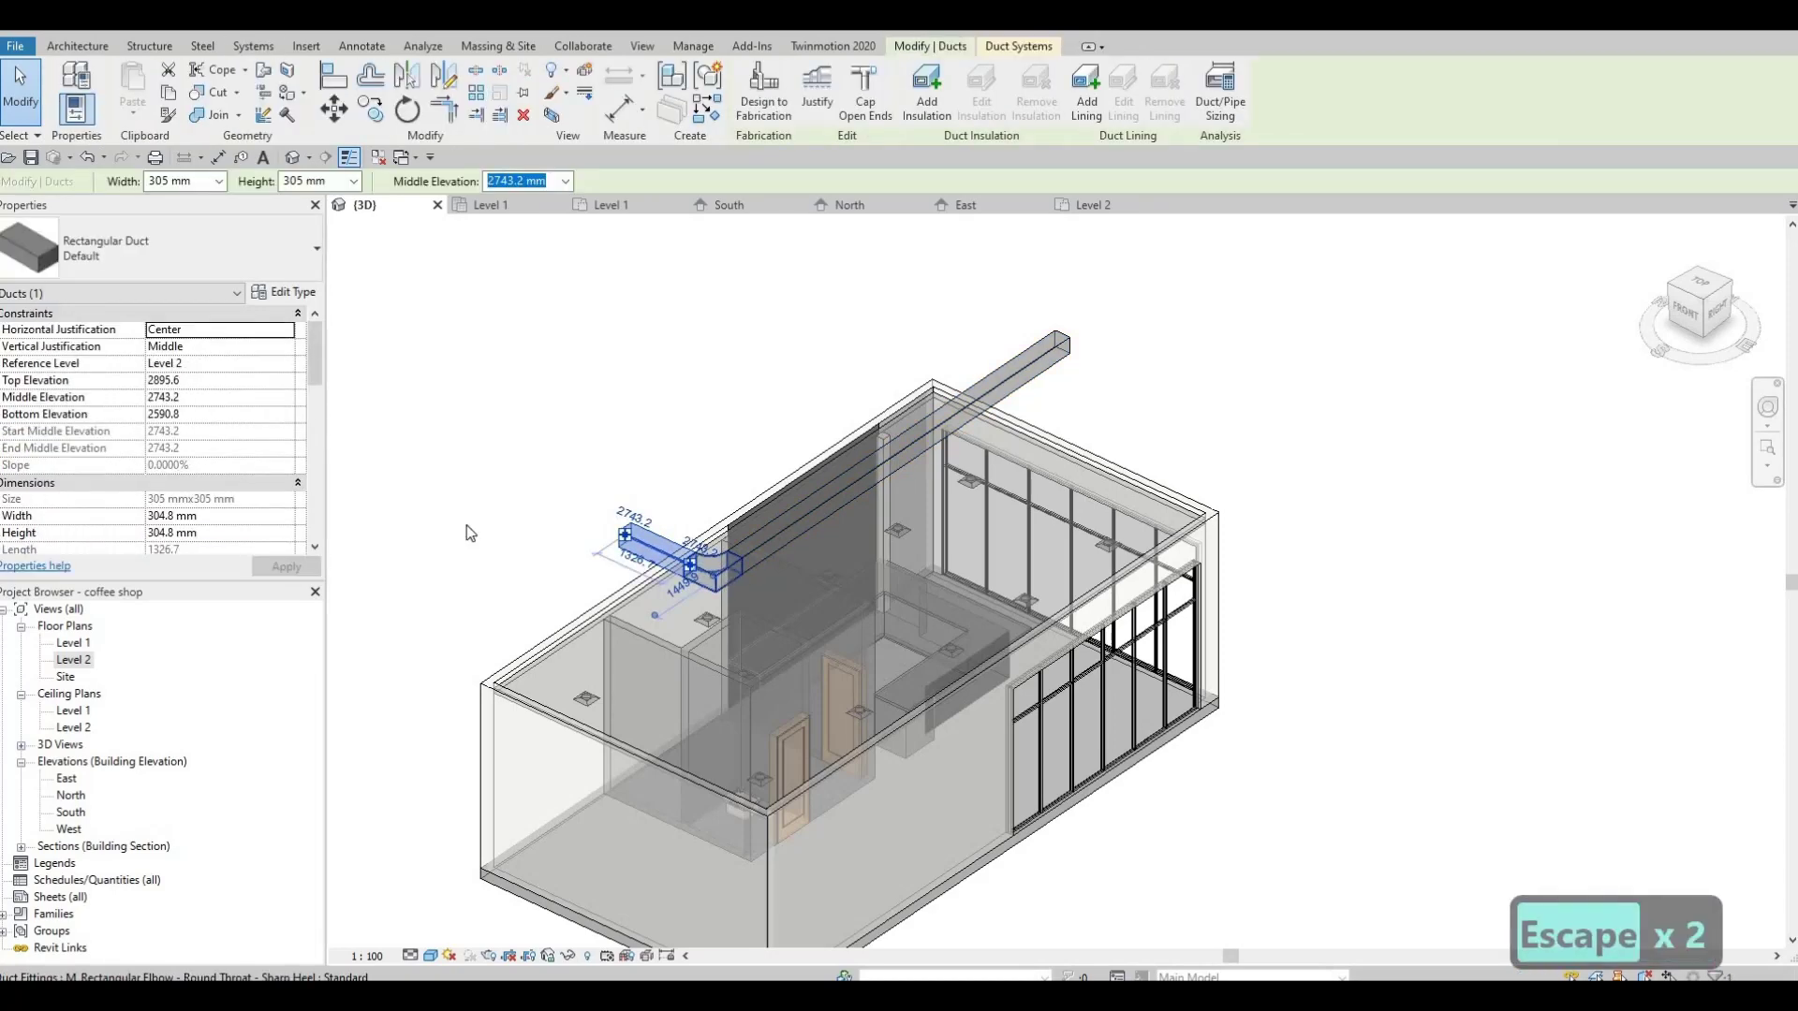
{"action": "left_click", "coordinate": [284, 363]}
{"action": "left_click", "coordinate": [197, 390]}
{"action": "left_click", "coordinate": [270, 568]}
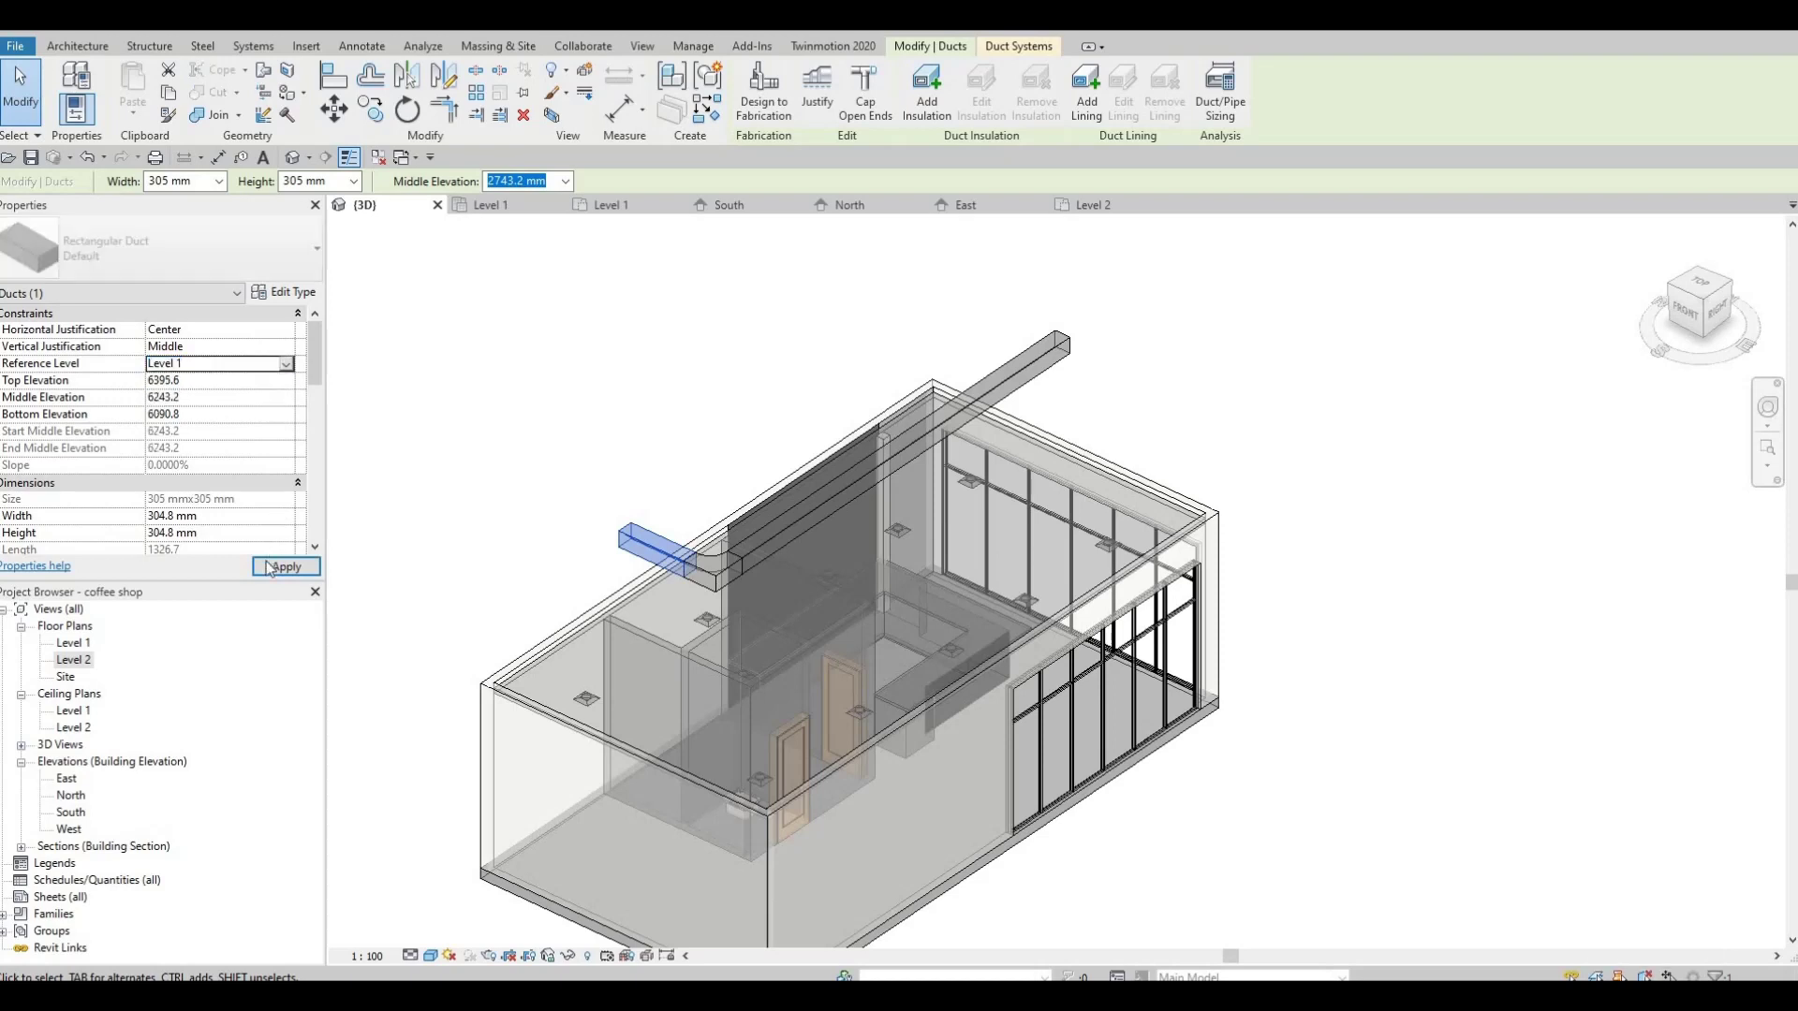
{"action": "left_click", "coordinate": [721, 566]}
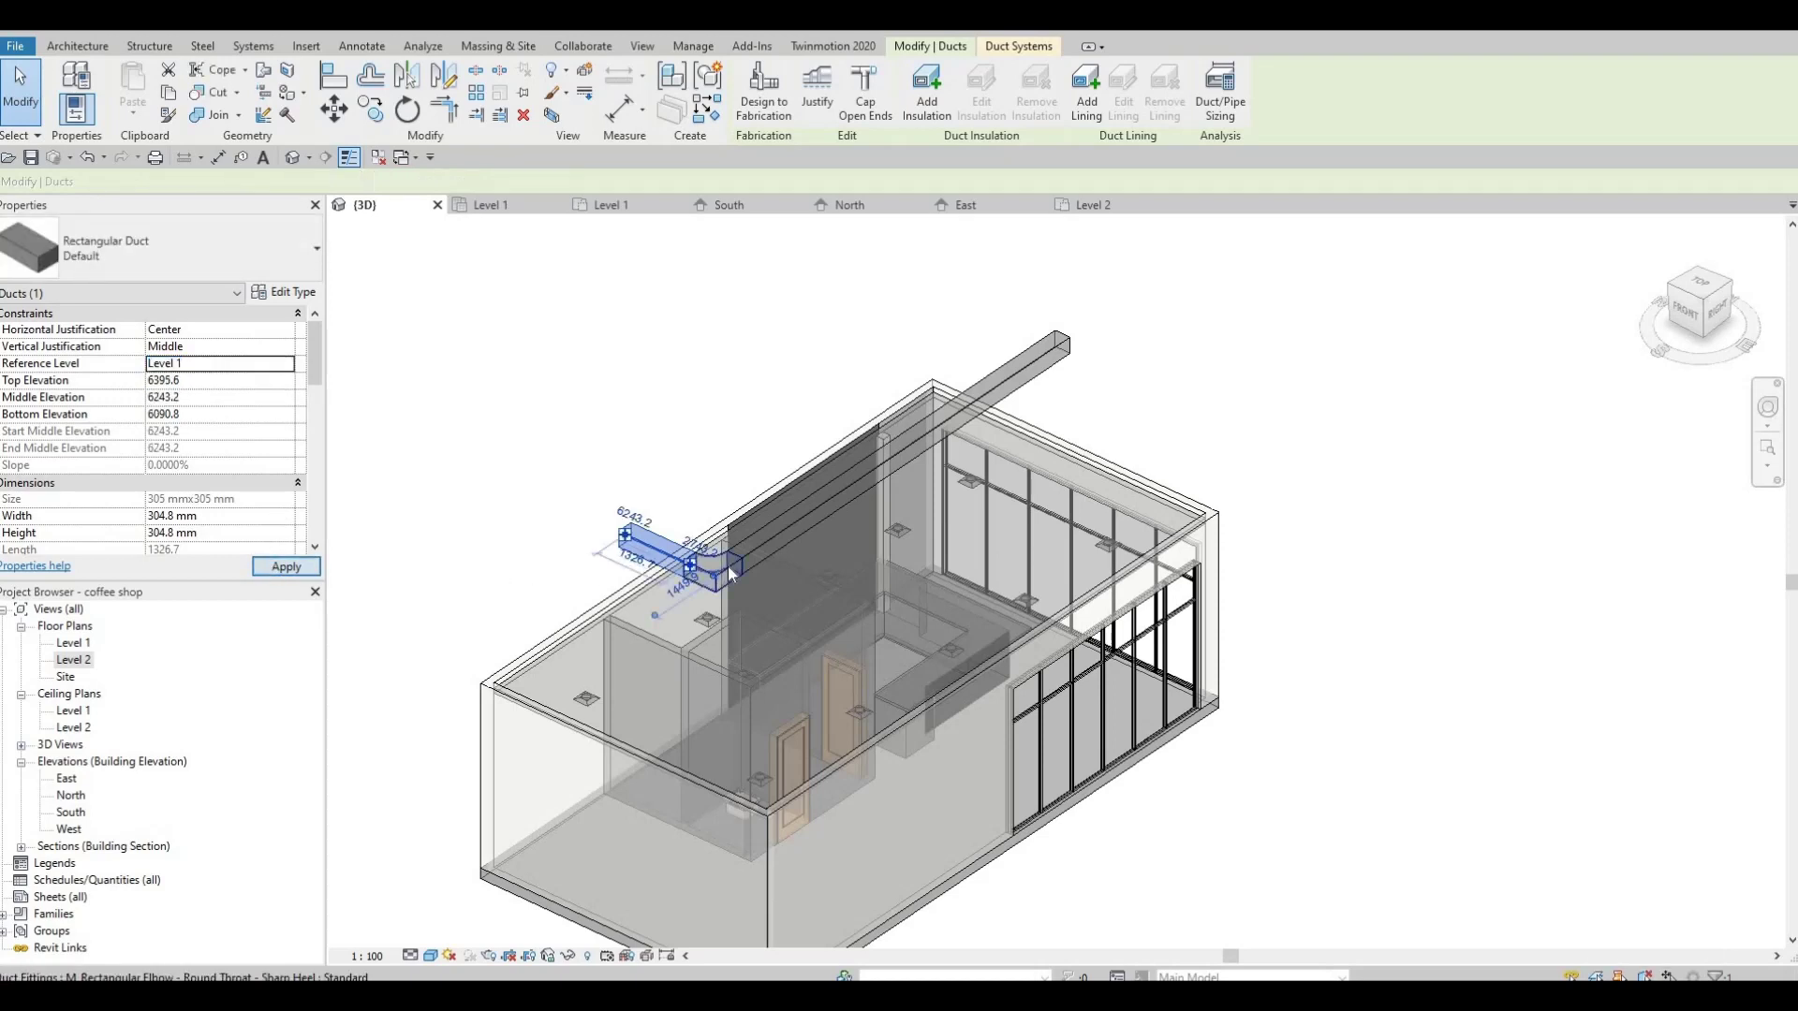
{"action": "left_click", "coordinate": [714, 568]}
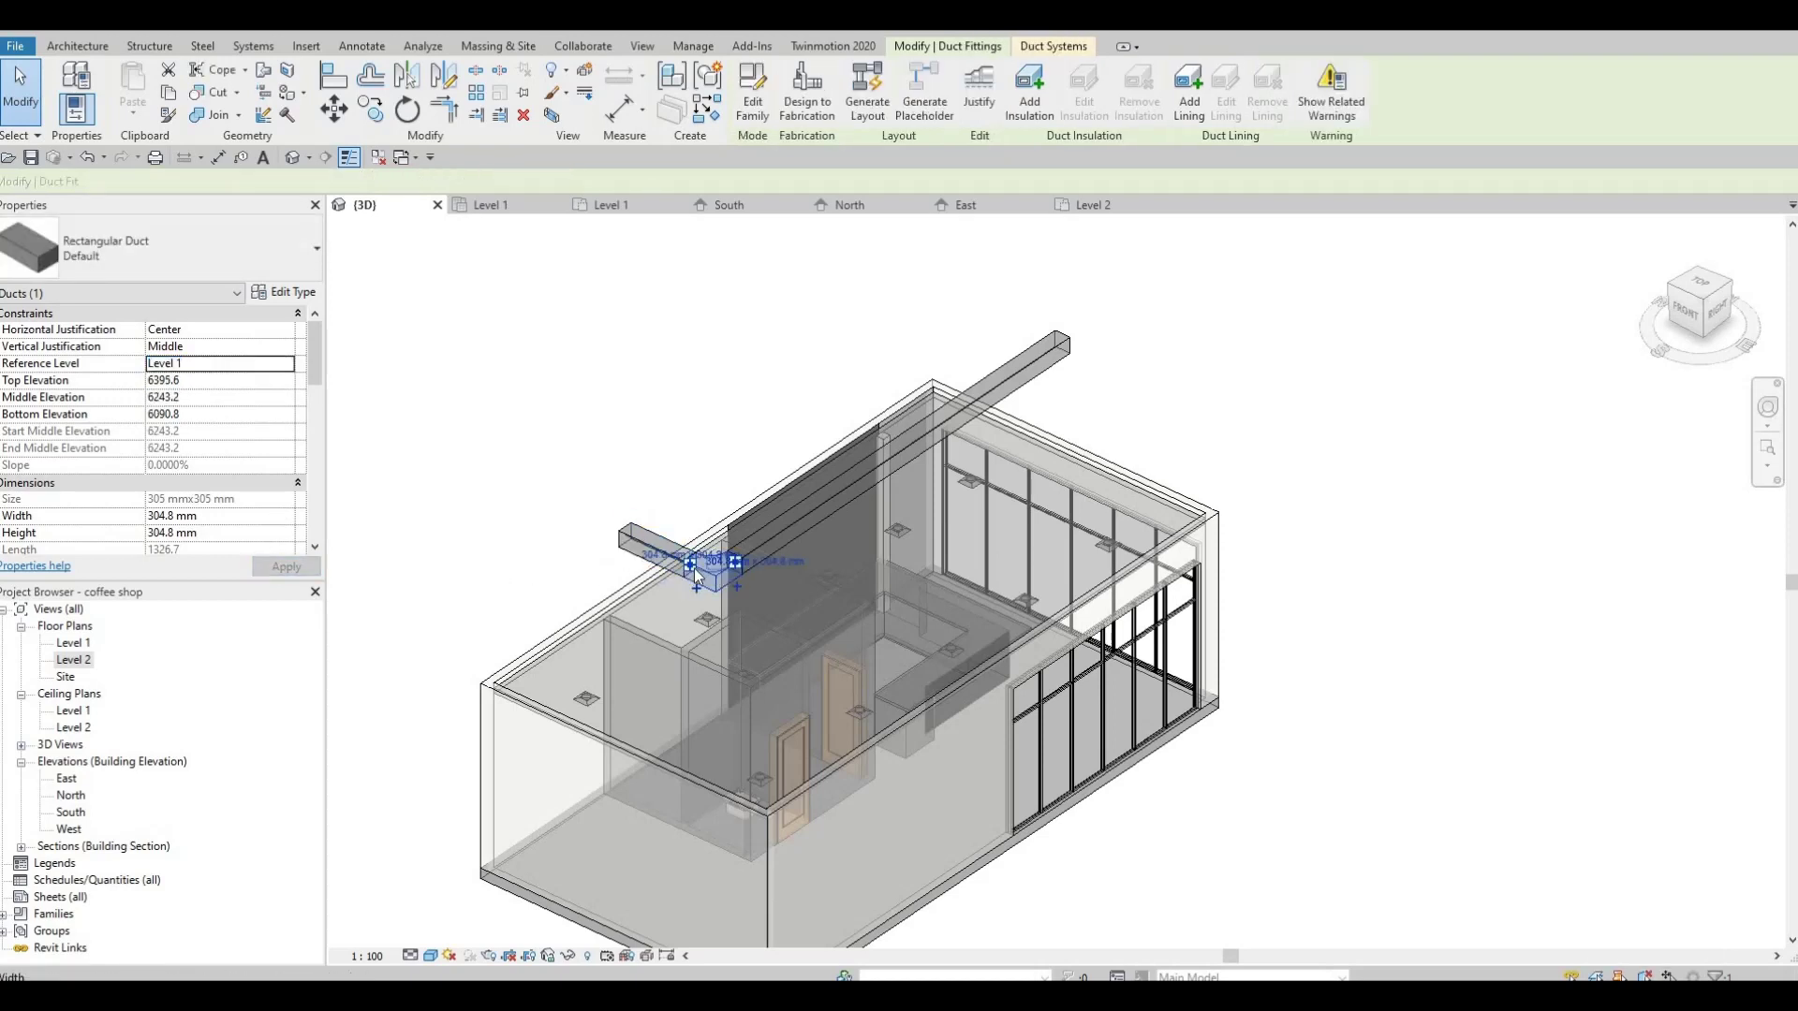
{"action": "left_click", "coordinate": [766, 541], "text": "ctrl"}
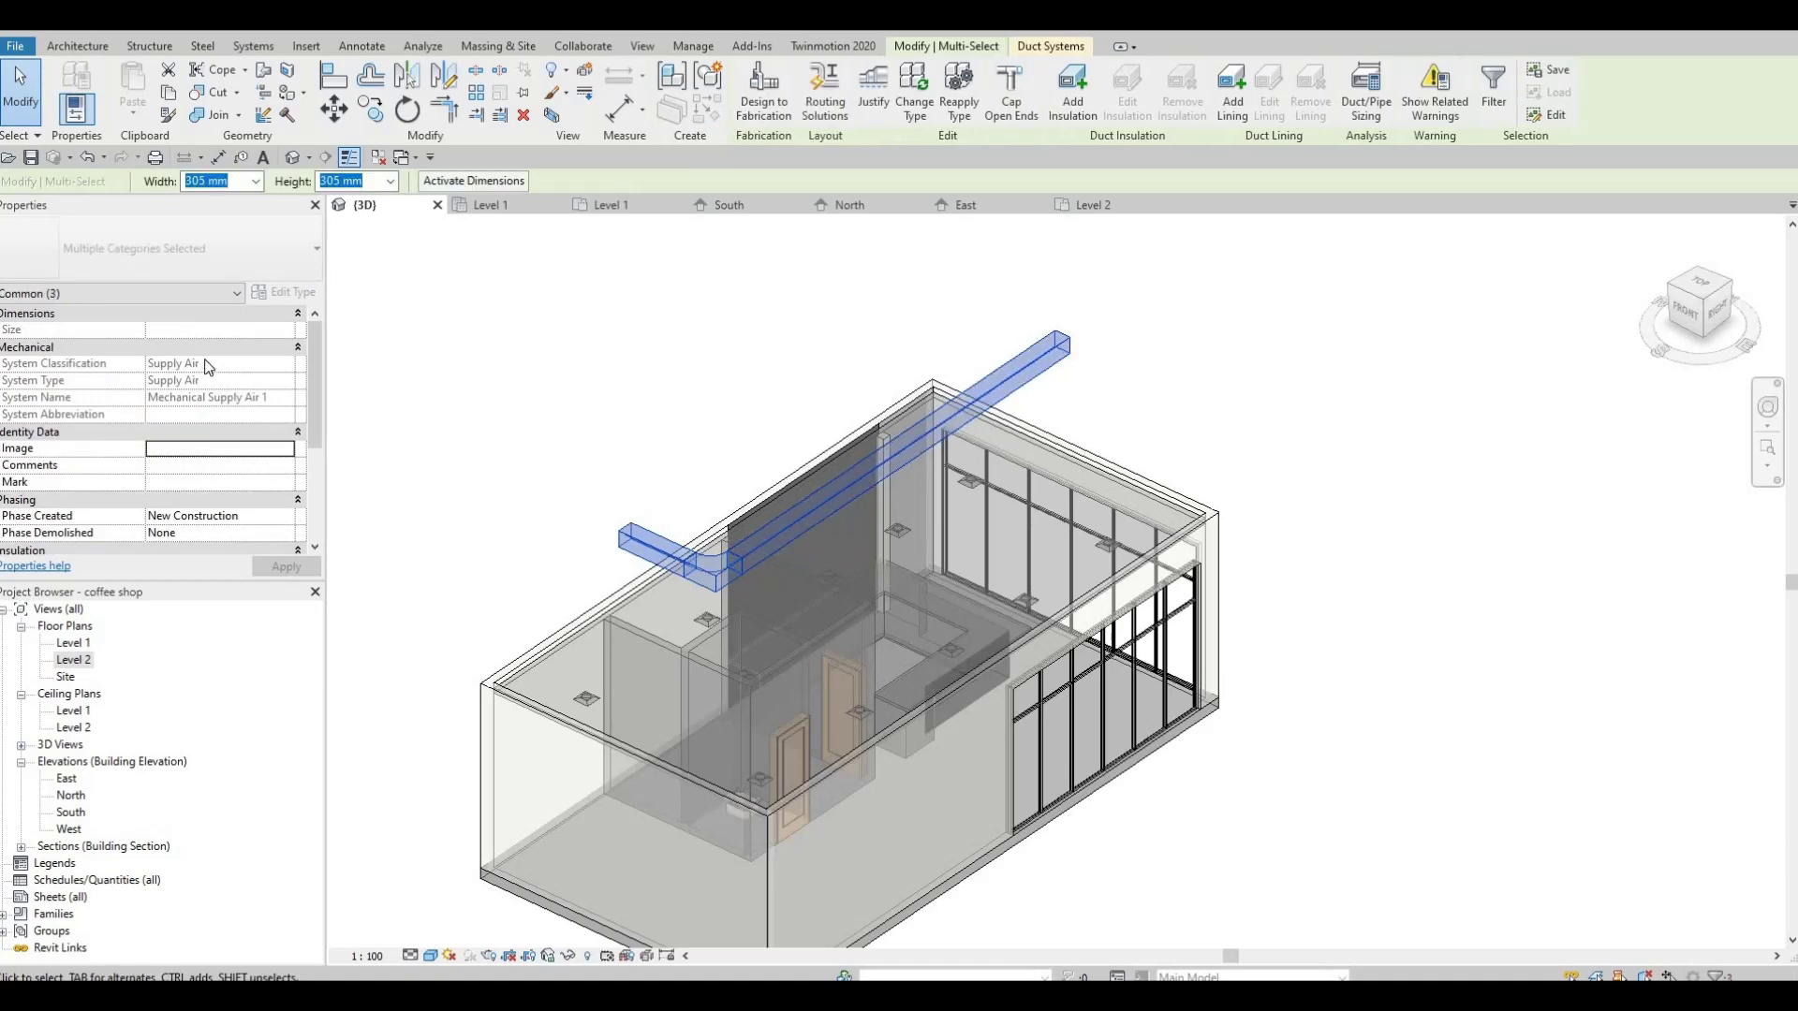
{"action": "key", "text": "Escape"}
{"action": "key", "text": "Escape"}
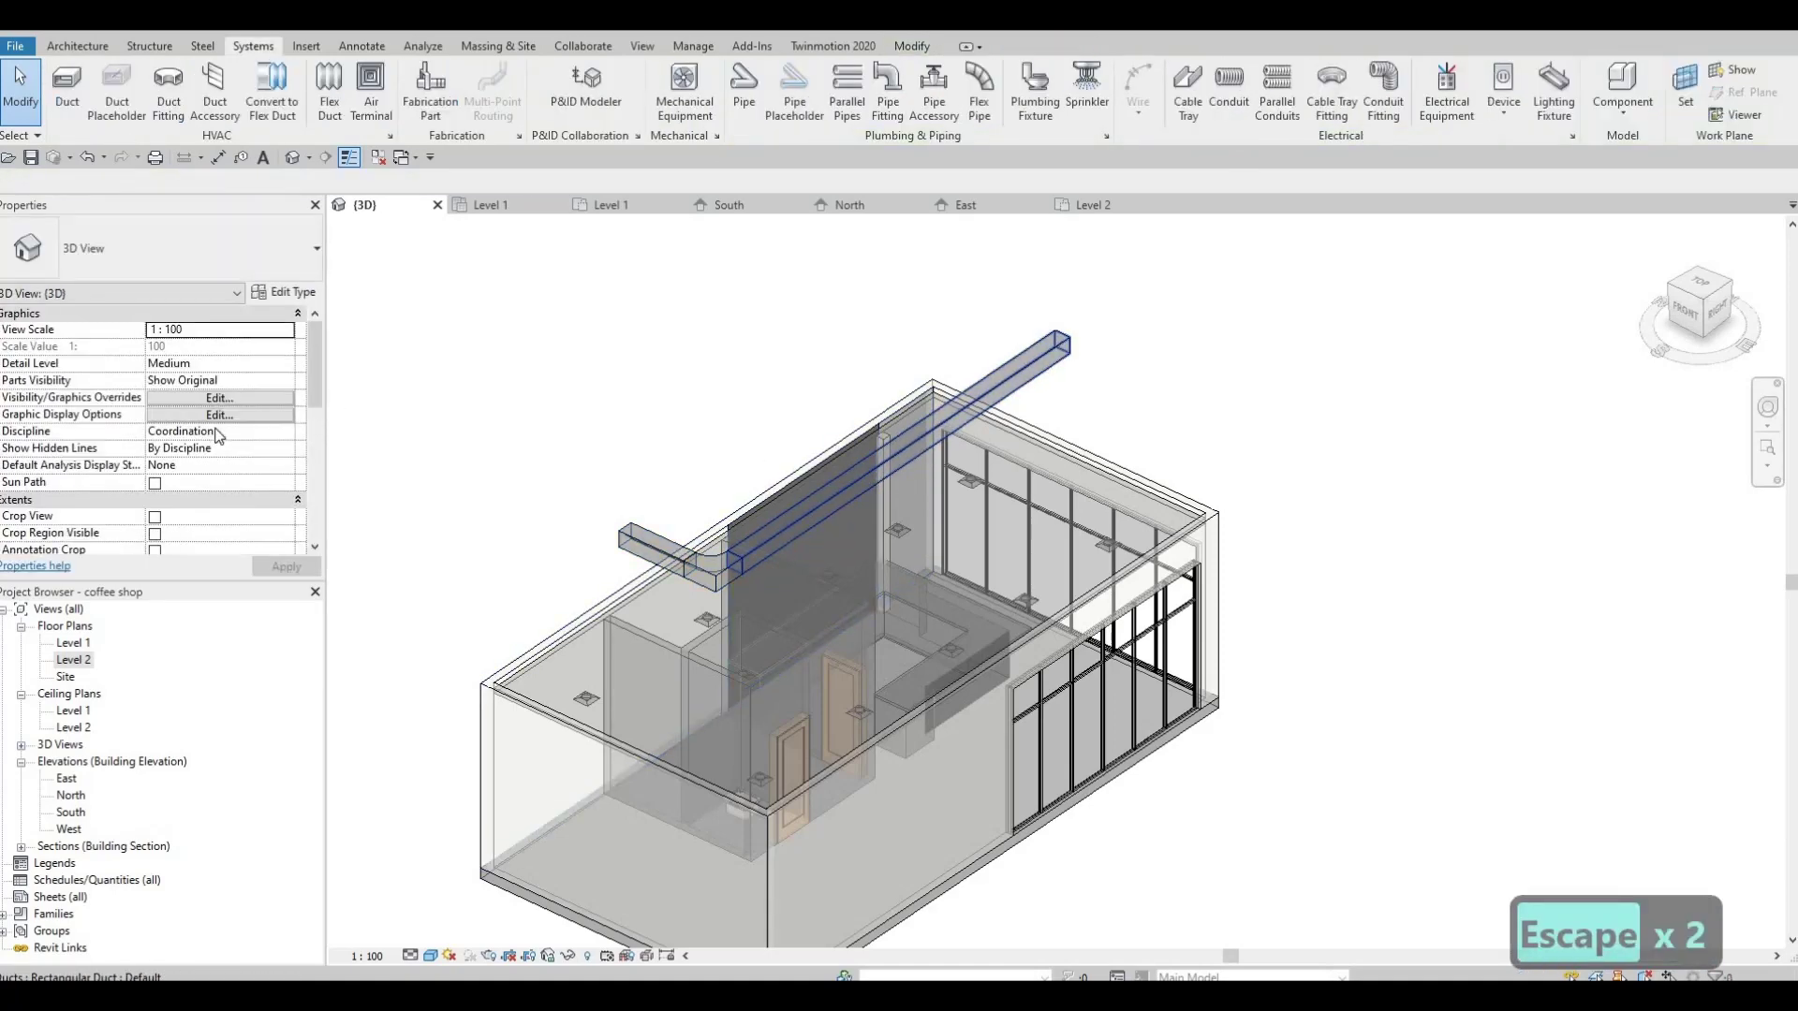
Set the long duct's reference level to Level 1 and its top elevation to 3000 mm
{"action": "left_click", "coordinate": [974, 385]}
{"action": "left_click", "coordinate": [227, 366]}
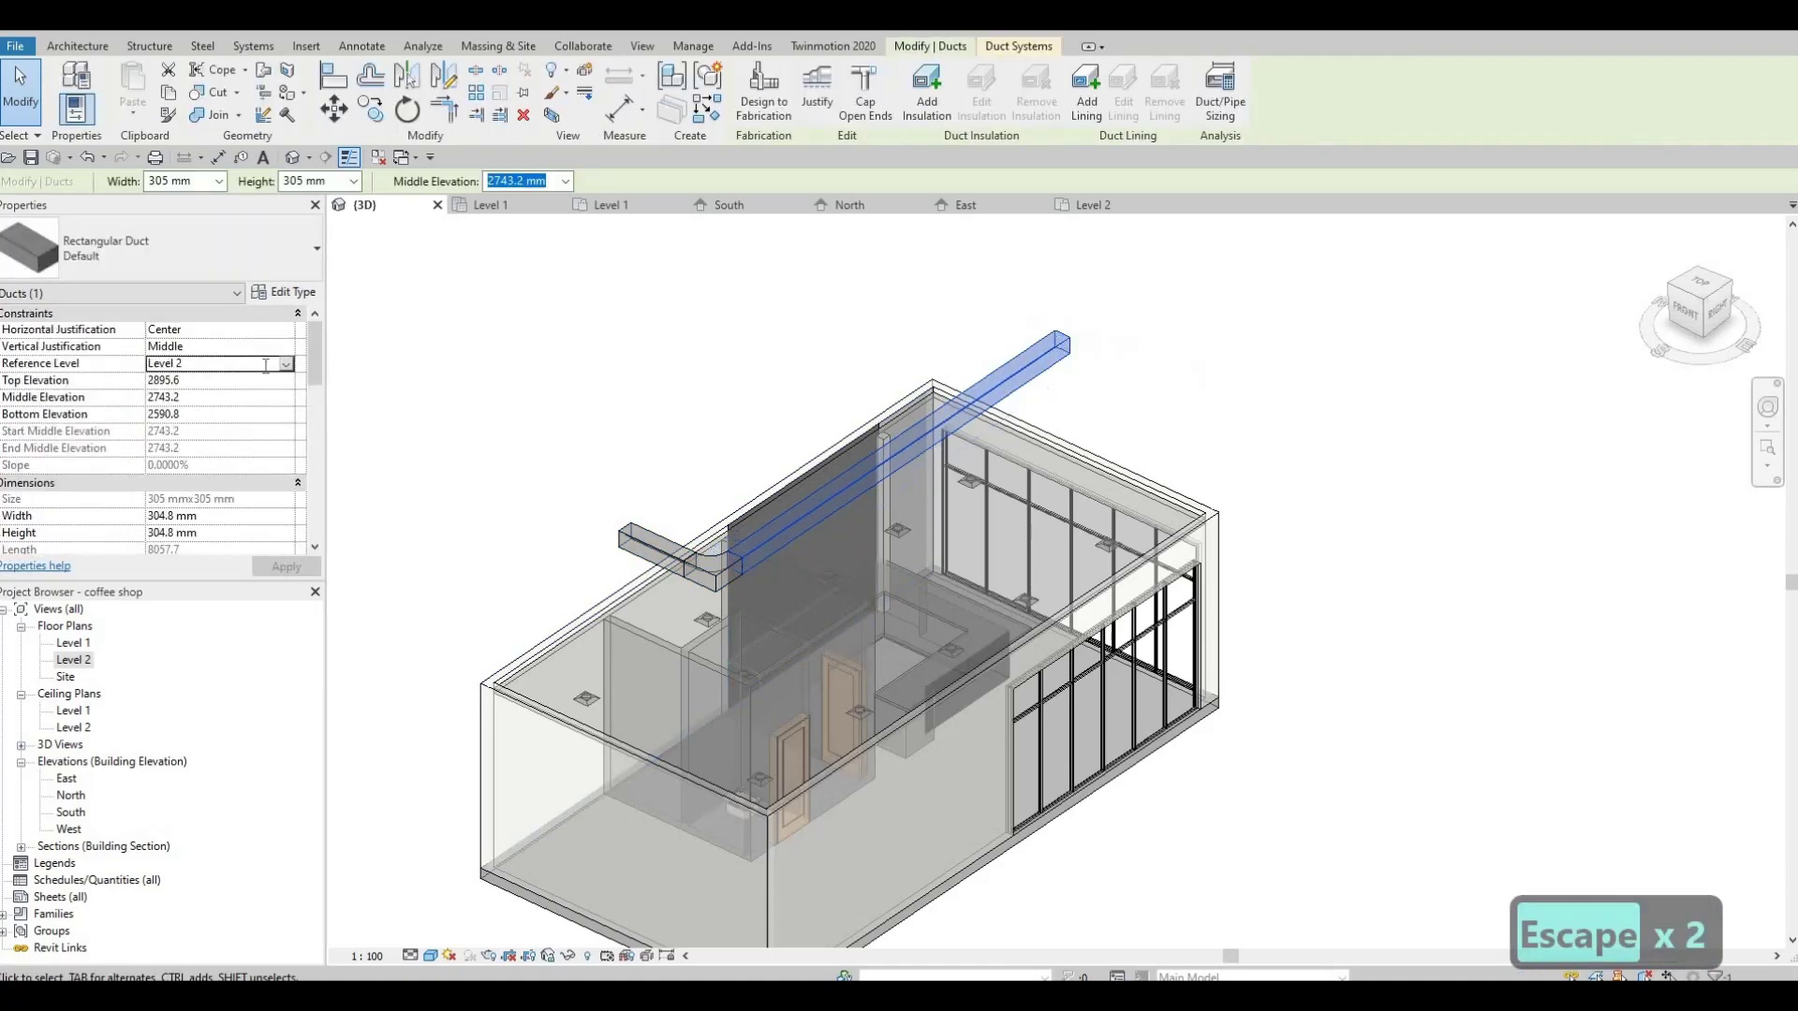
{"action": "left_click", "coordinate": [286, 364]}
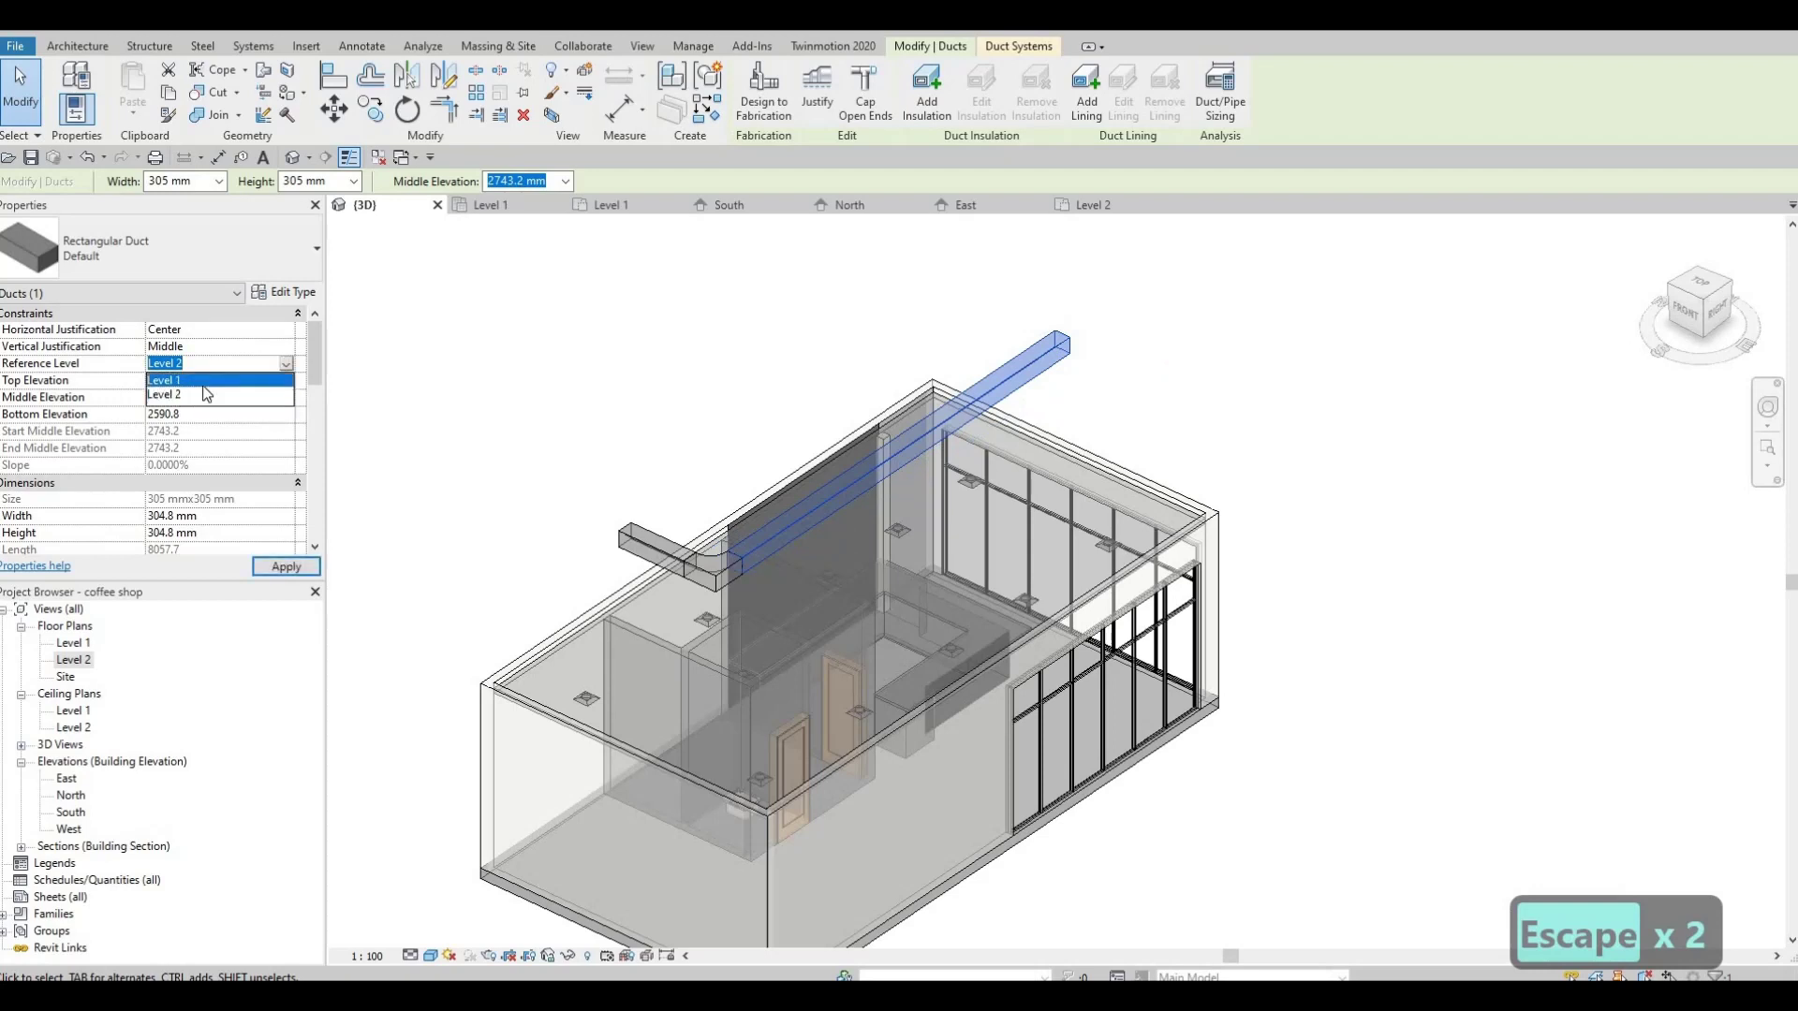
{"action": "left_click", "coordinate": [208, 381]}
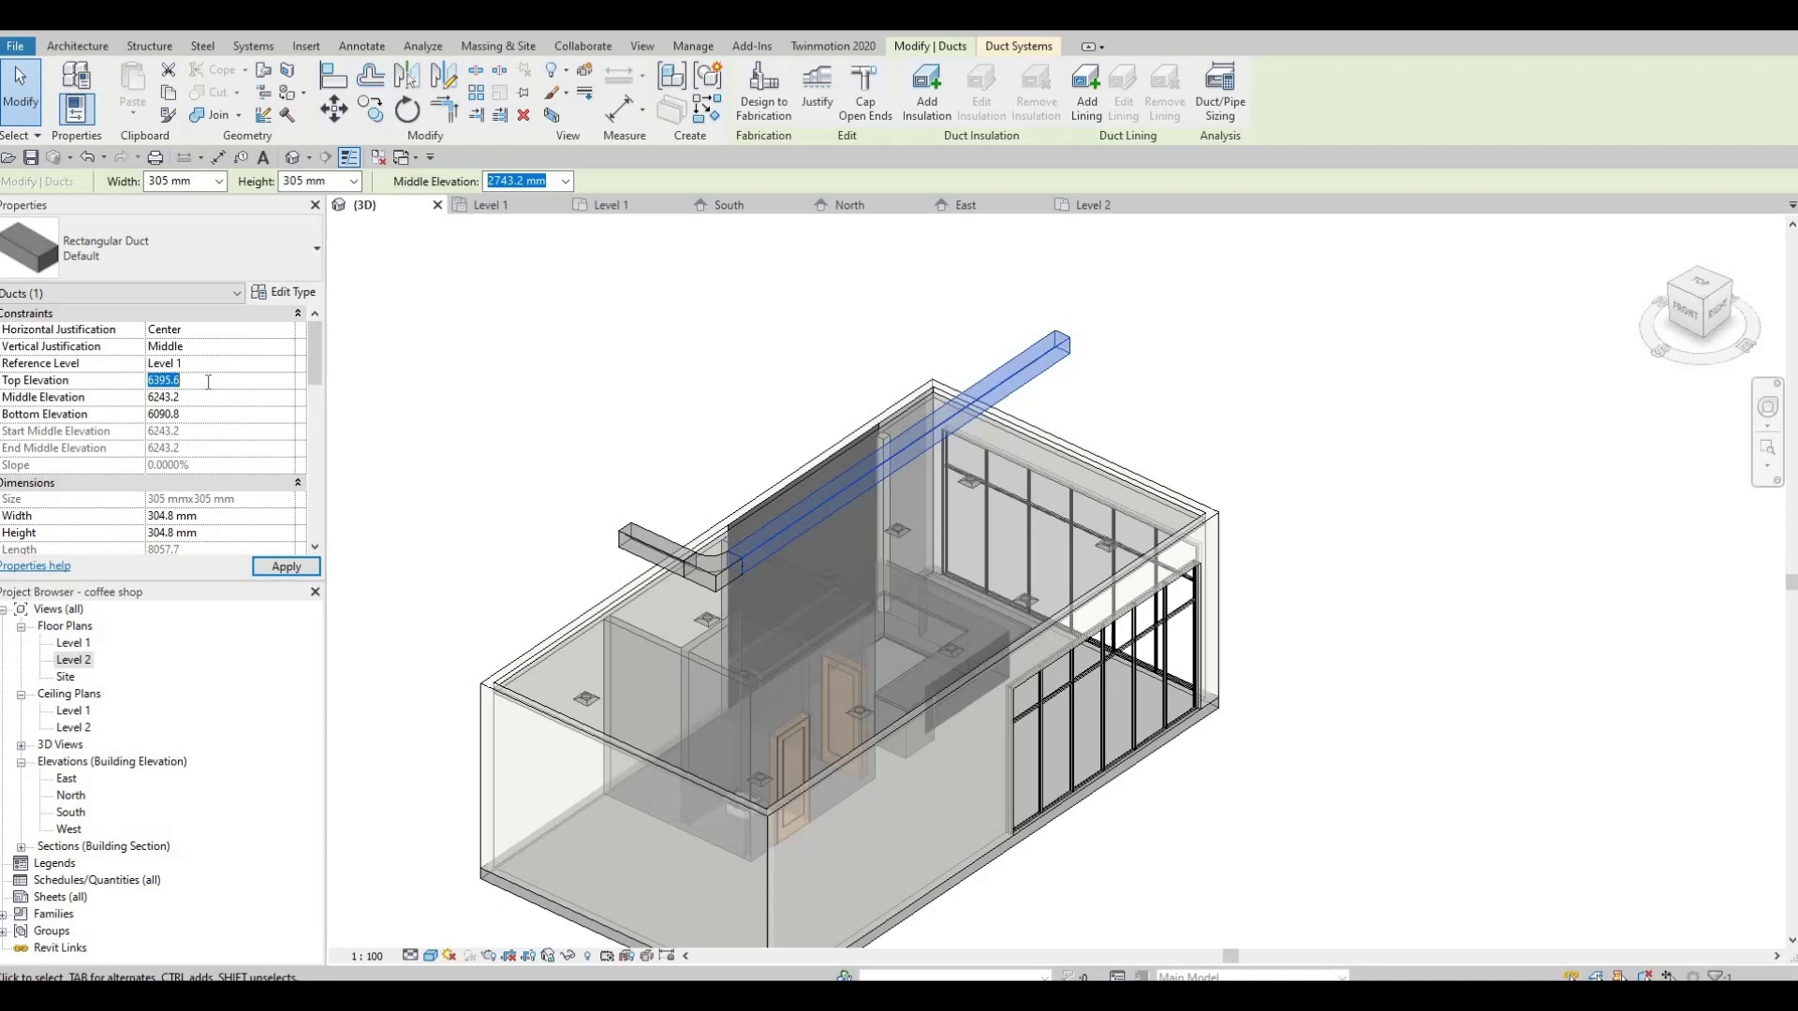
{"action": "type", "text": "3"}
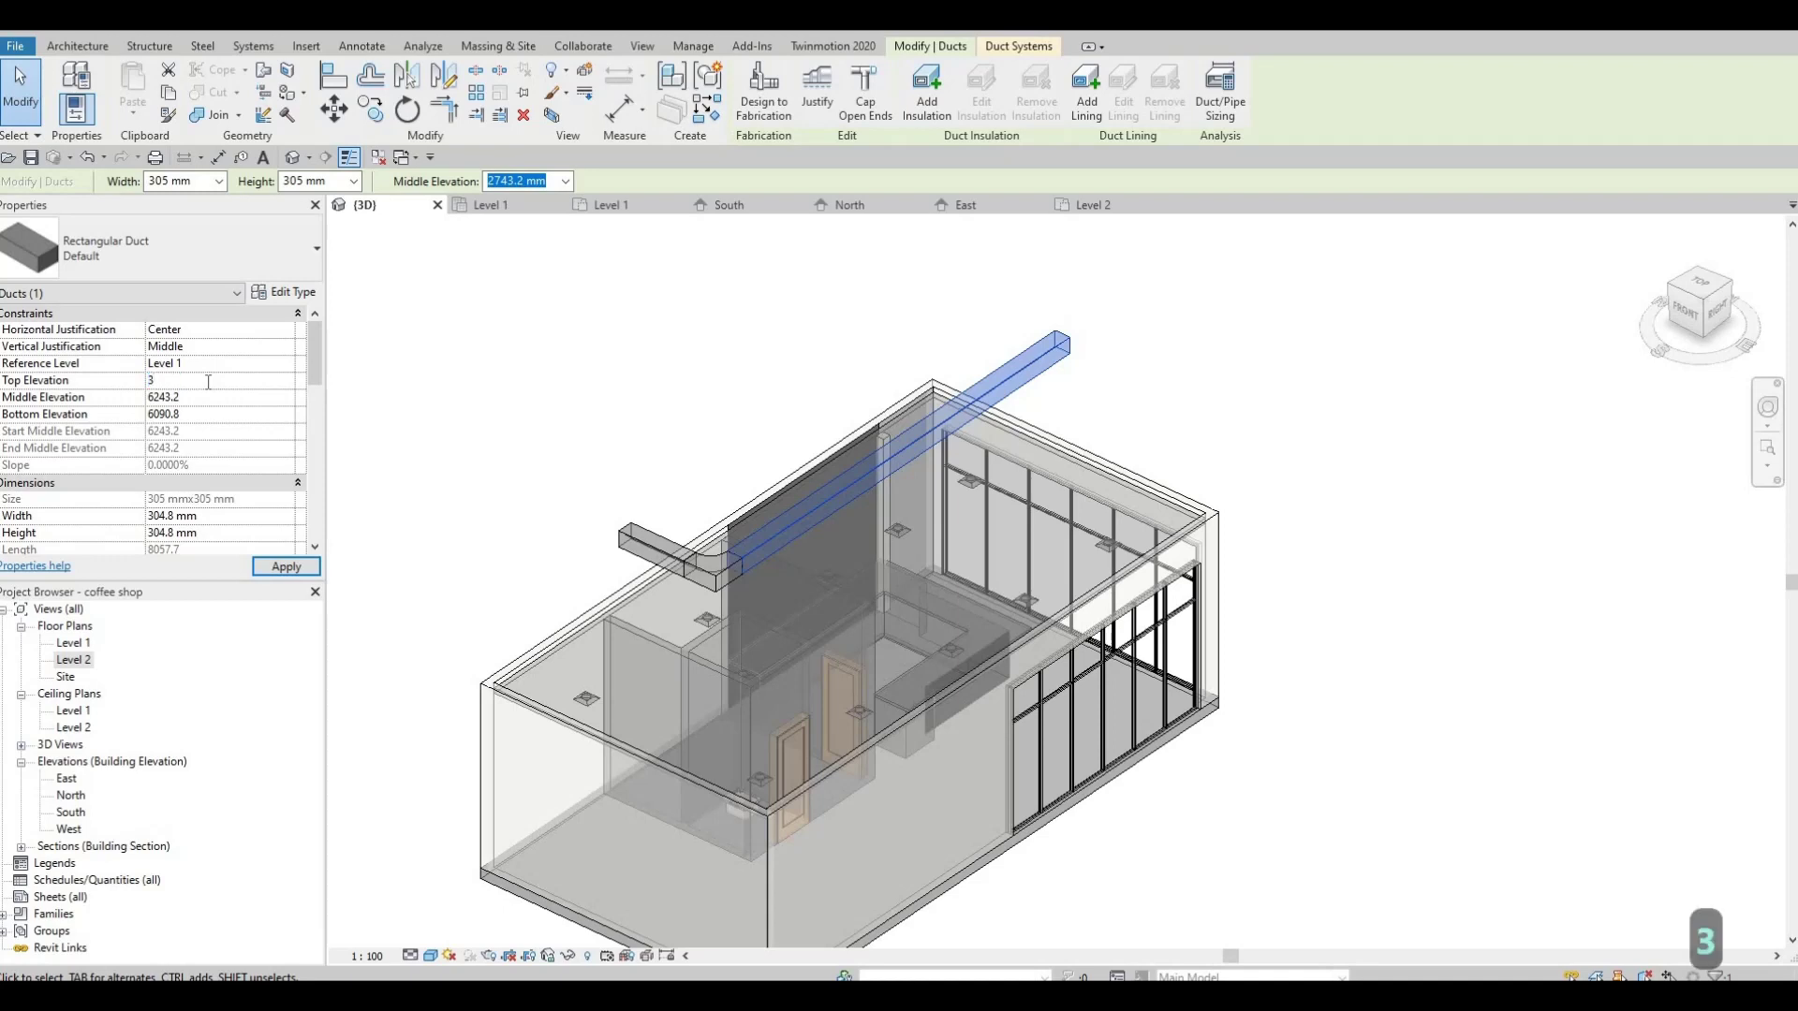
{"action": "type", "text": "000"}
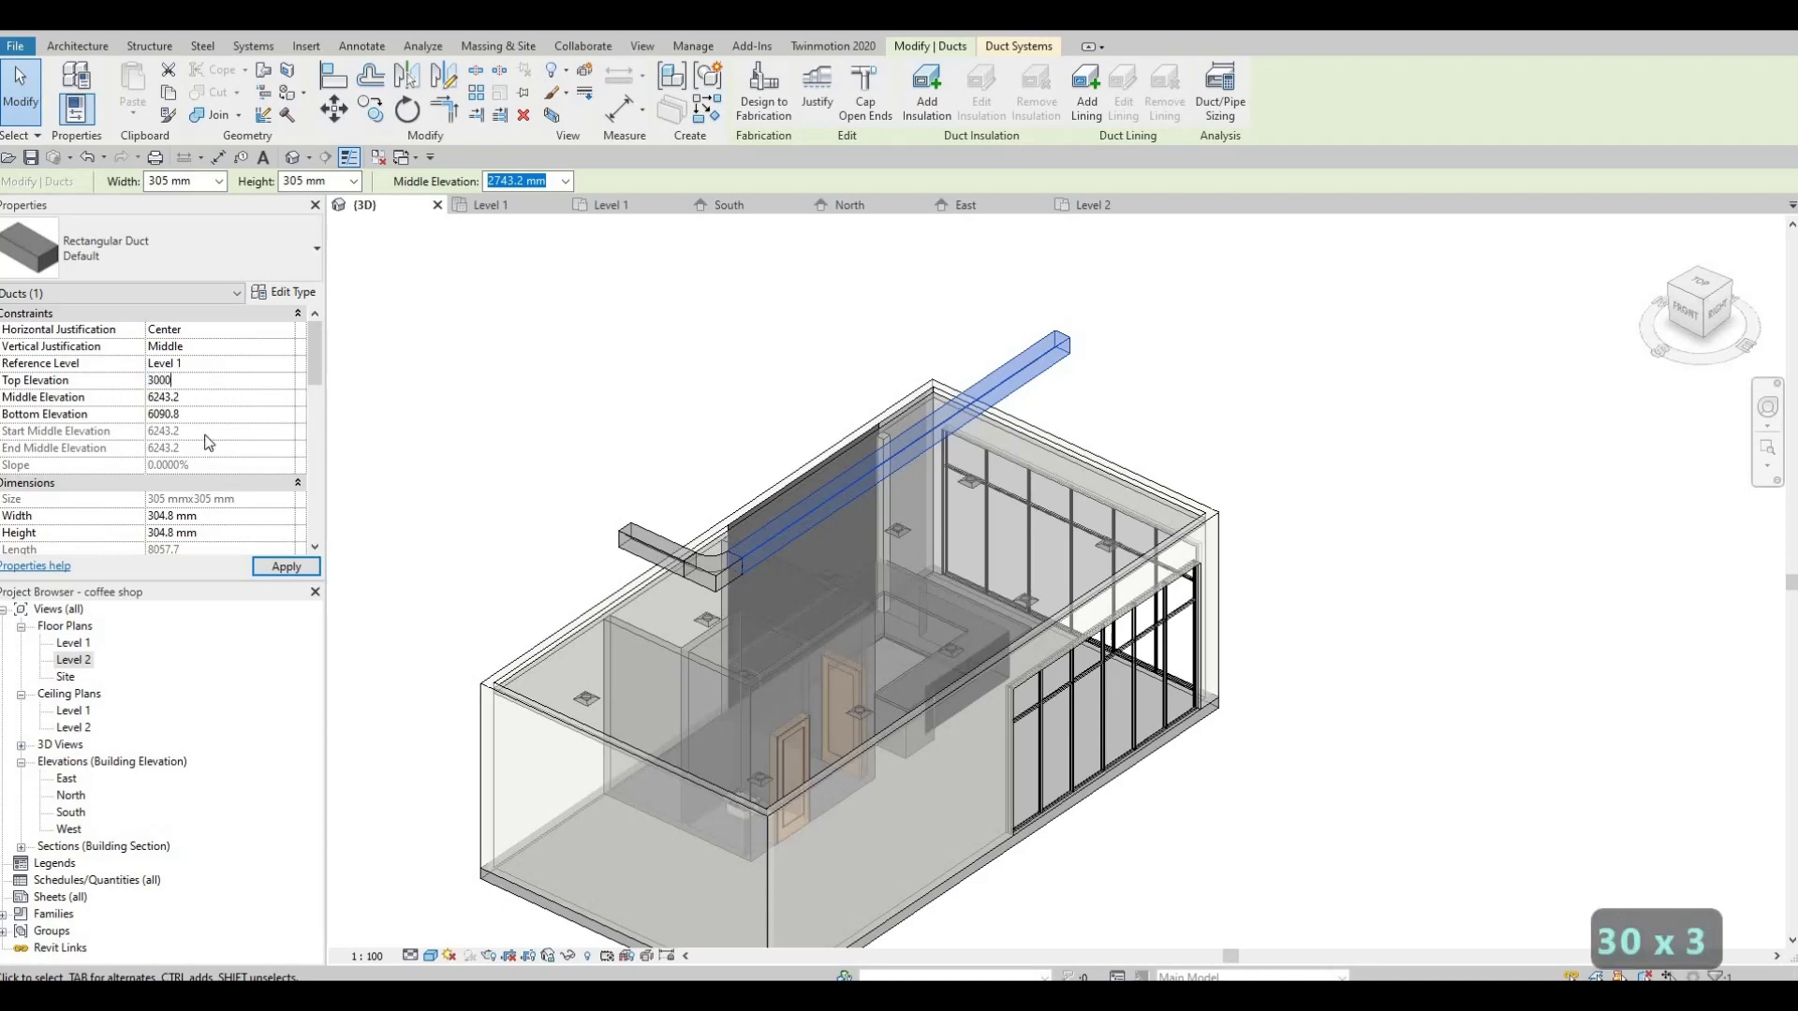
{"action": "left_click", "coordinate": [285, 567]}
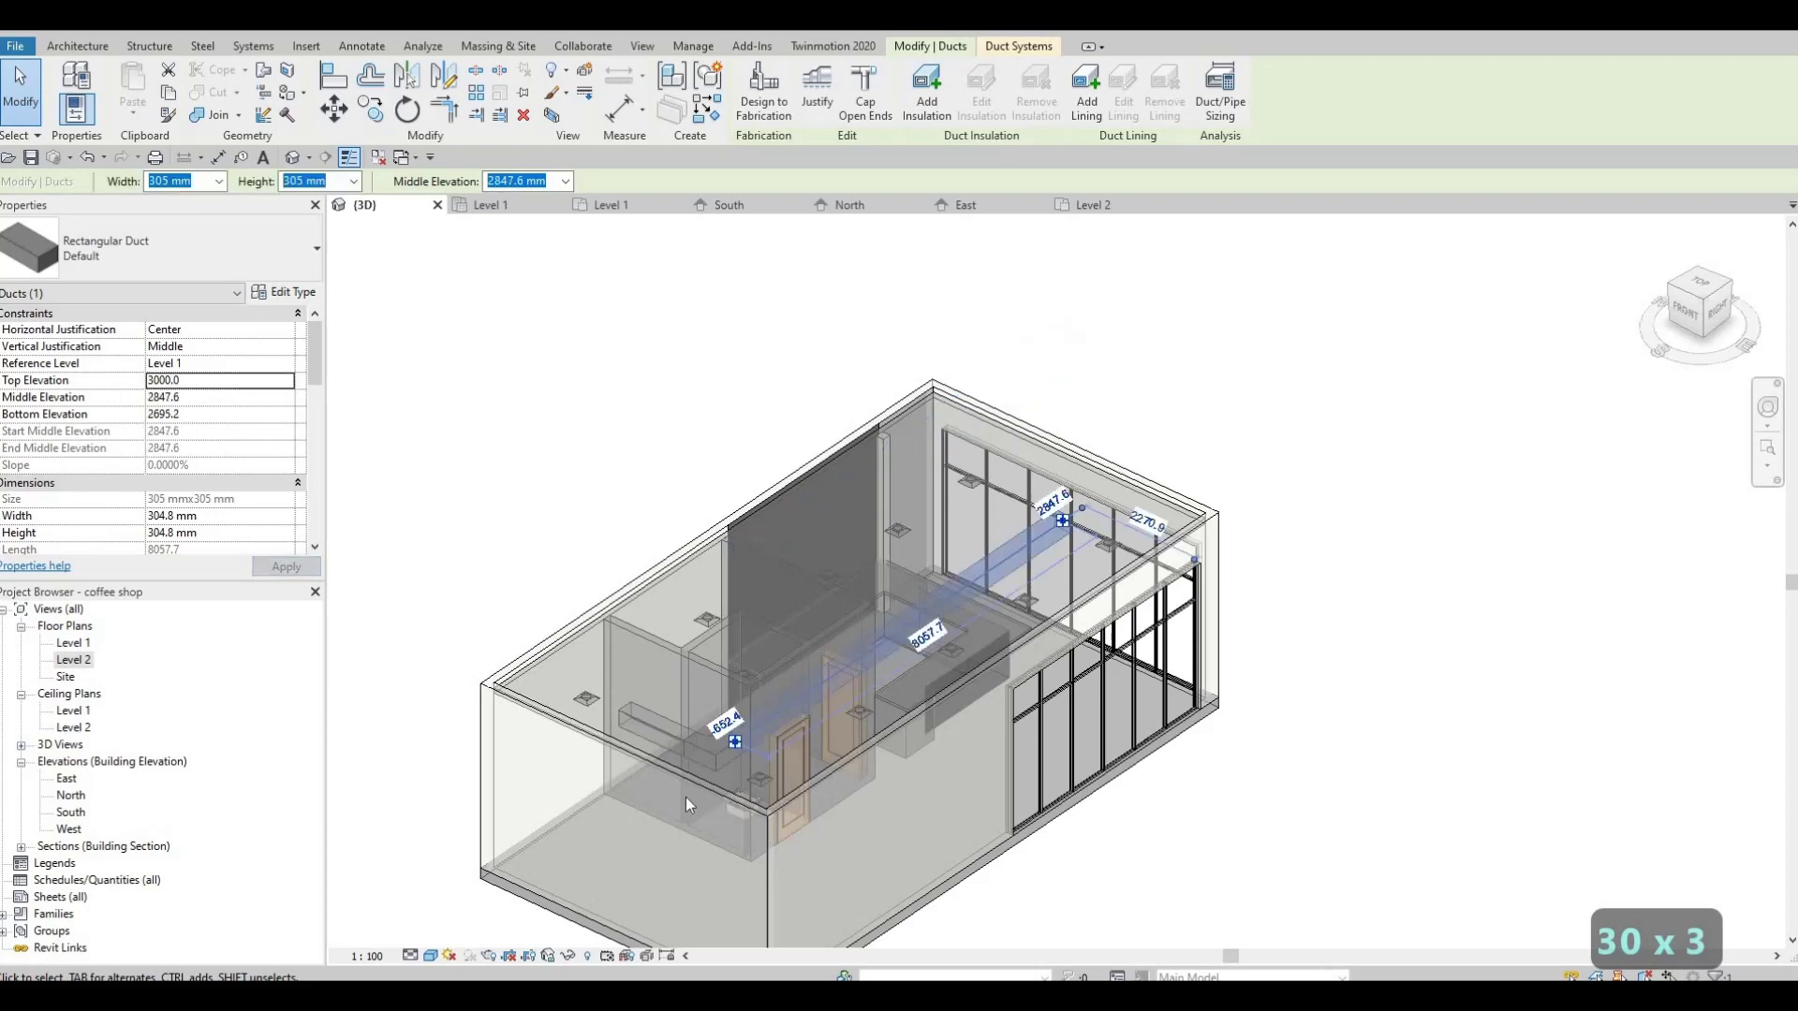
{"action": "key", "text": "Escape"}
{"action": "key", "text": "Escape"}
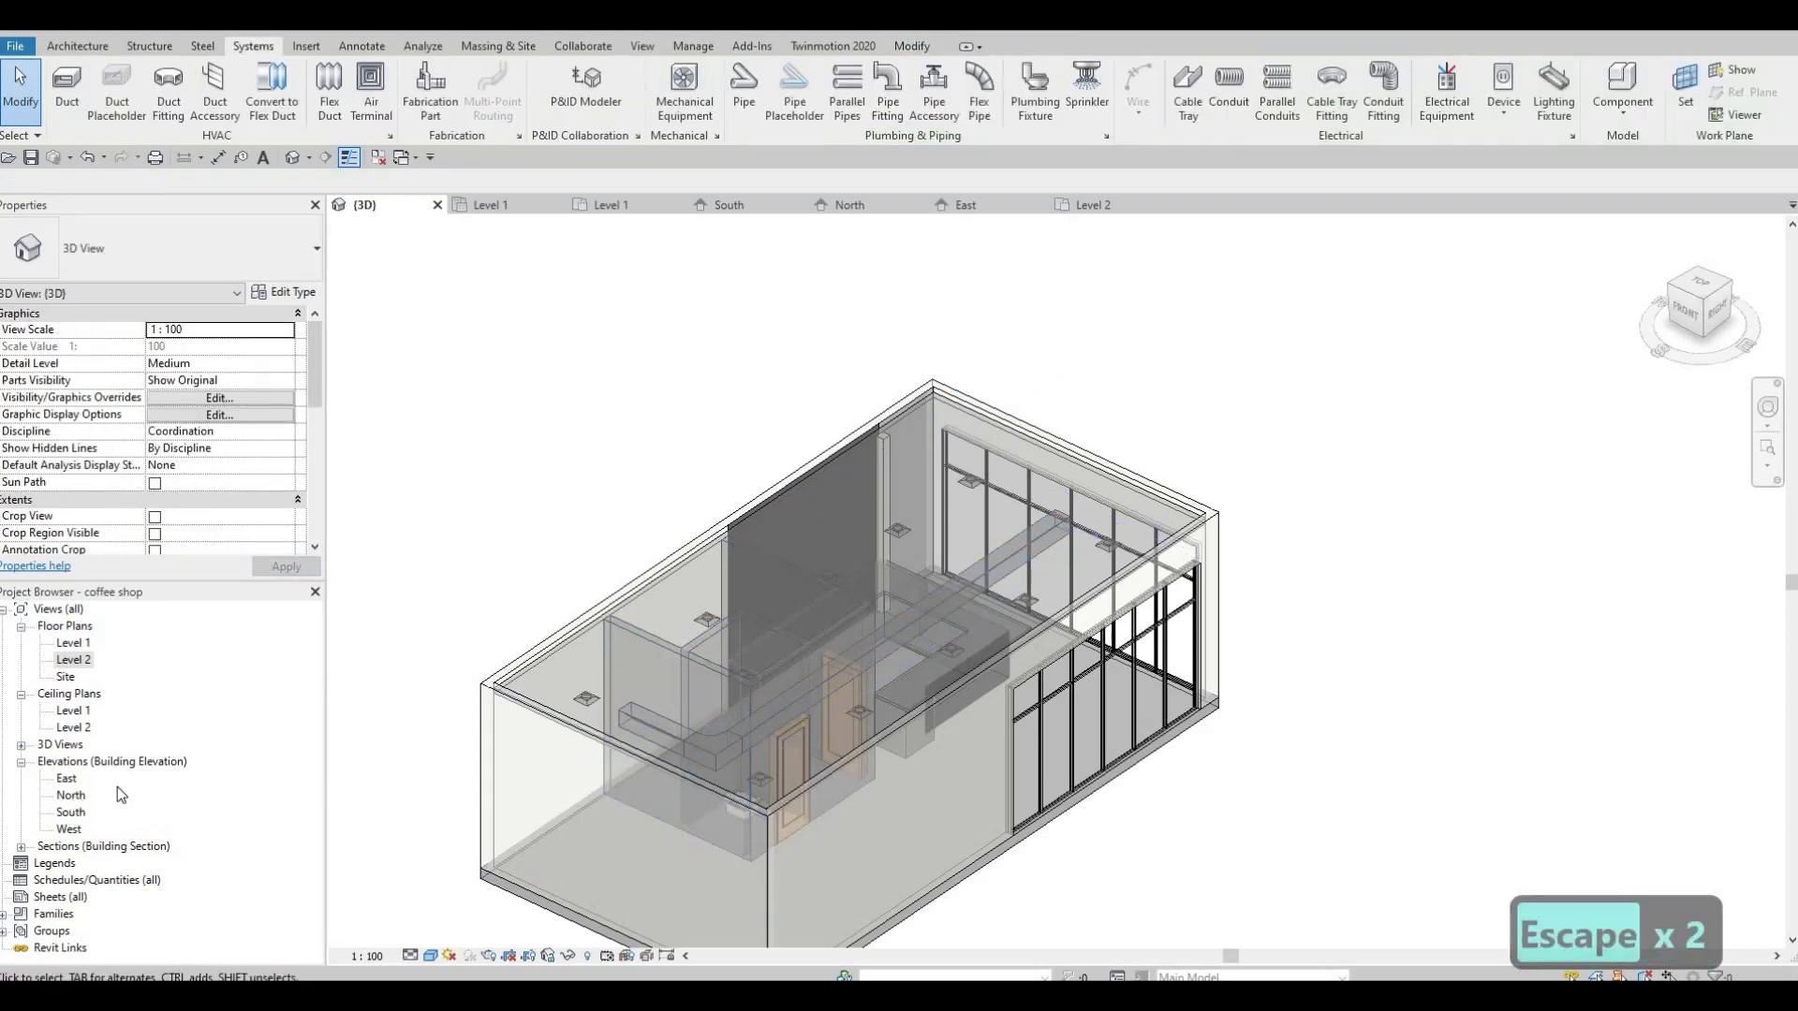
Open the East elevation and set its detail level to Fine
{"action": "double_click", "coordinate": [120, 795]}
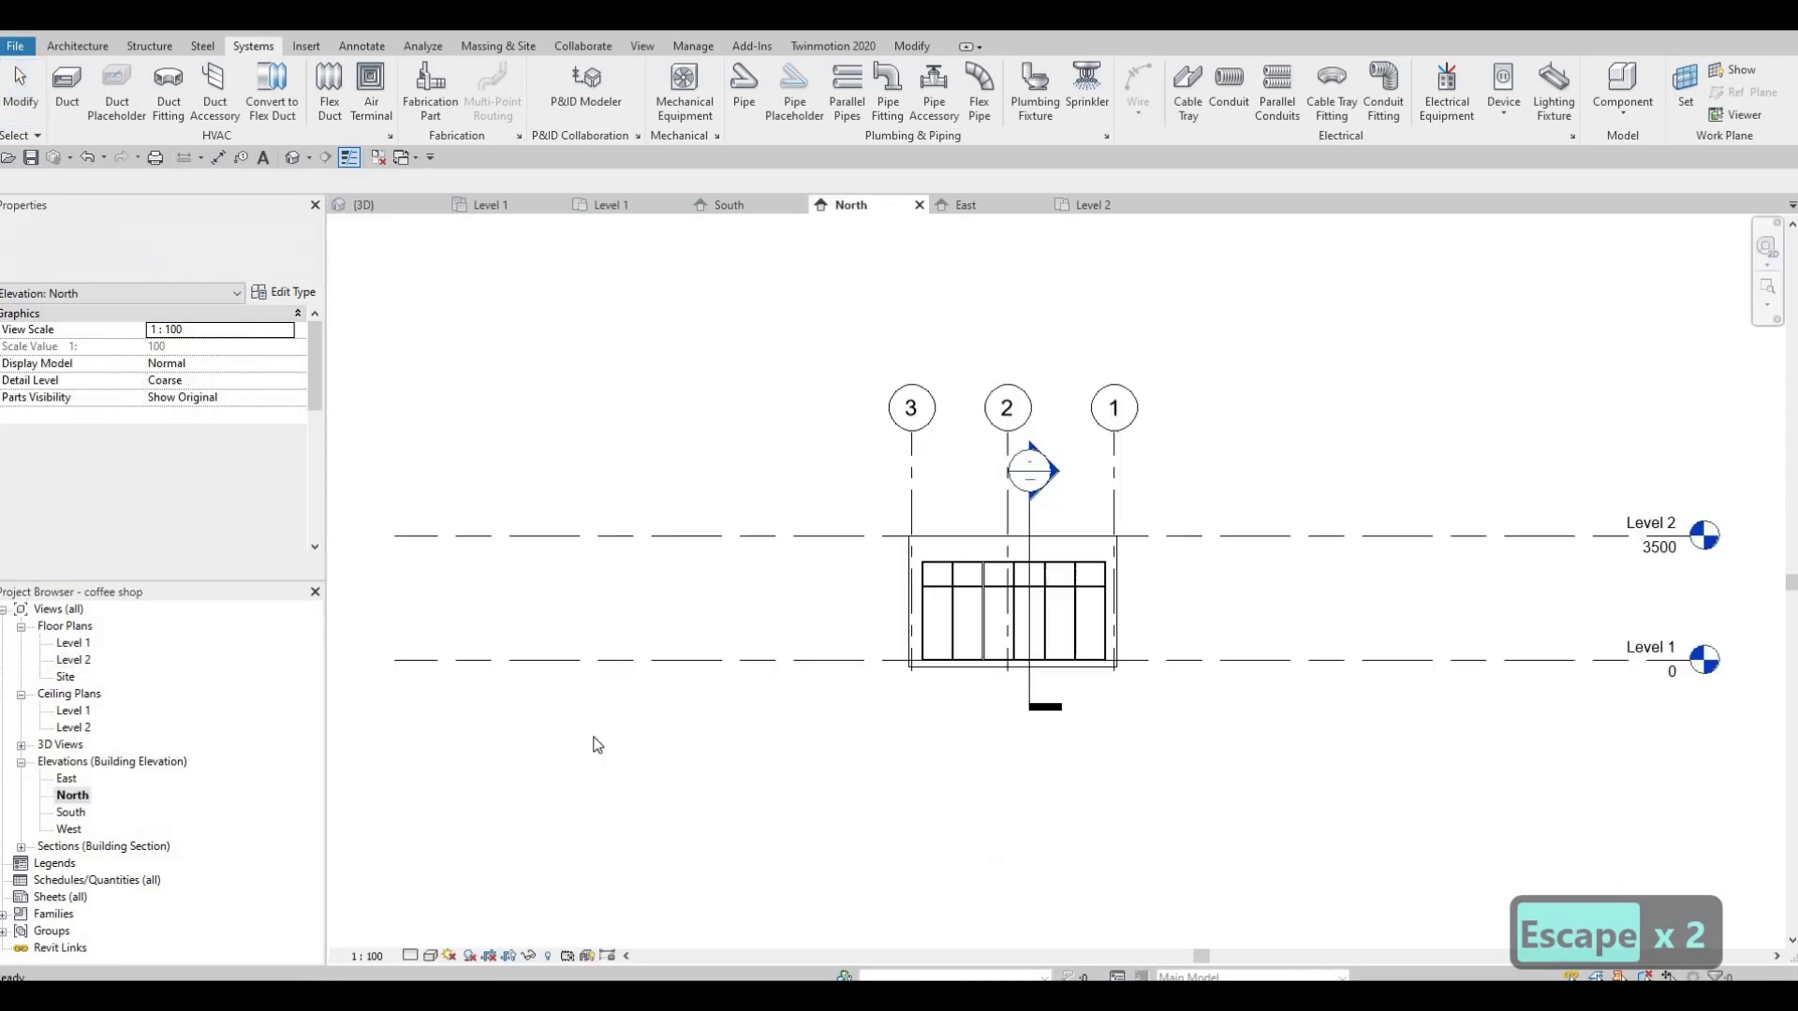
{"action": "double_click", "coordinate": [68, 830]}
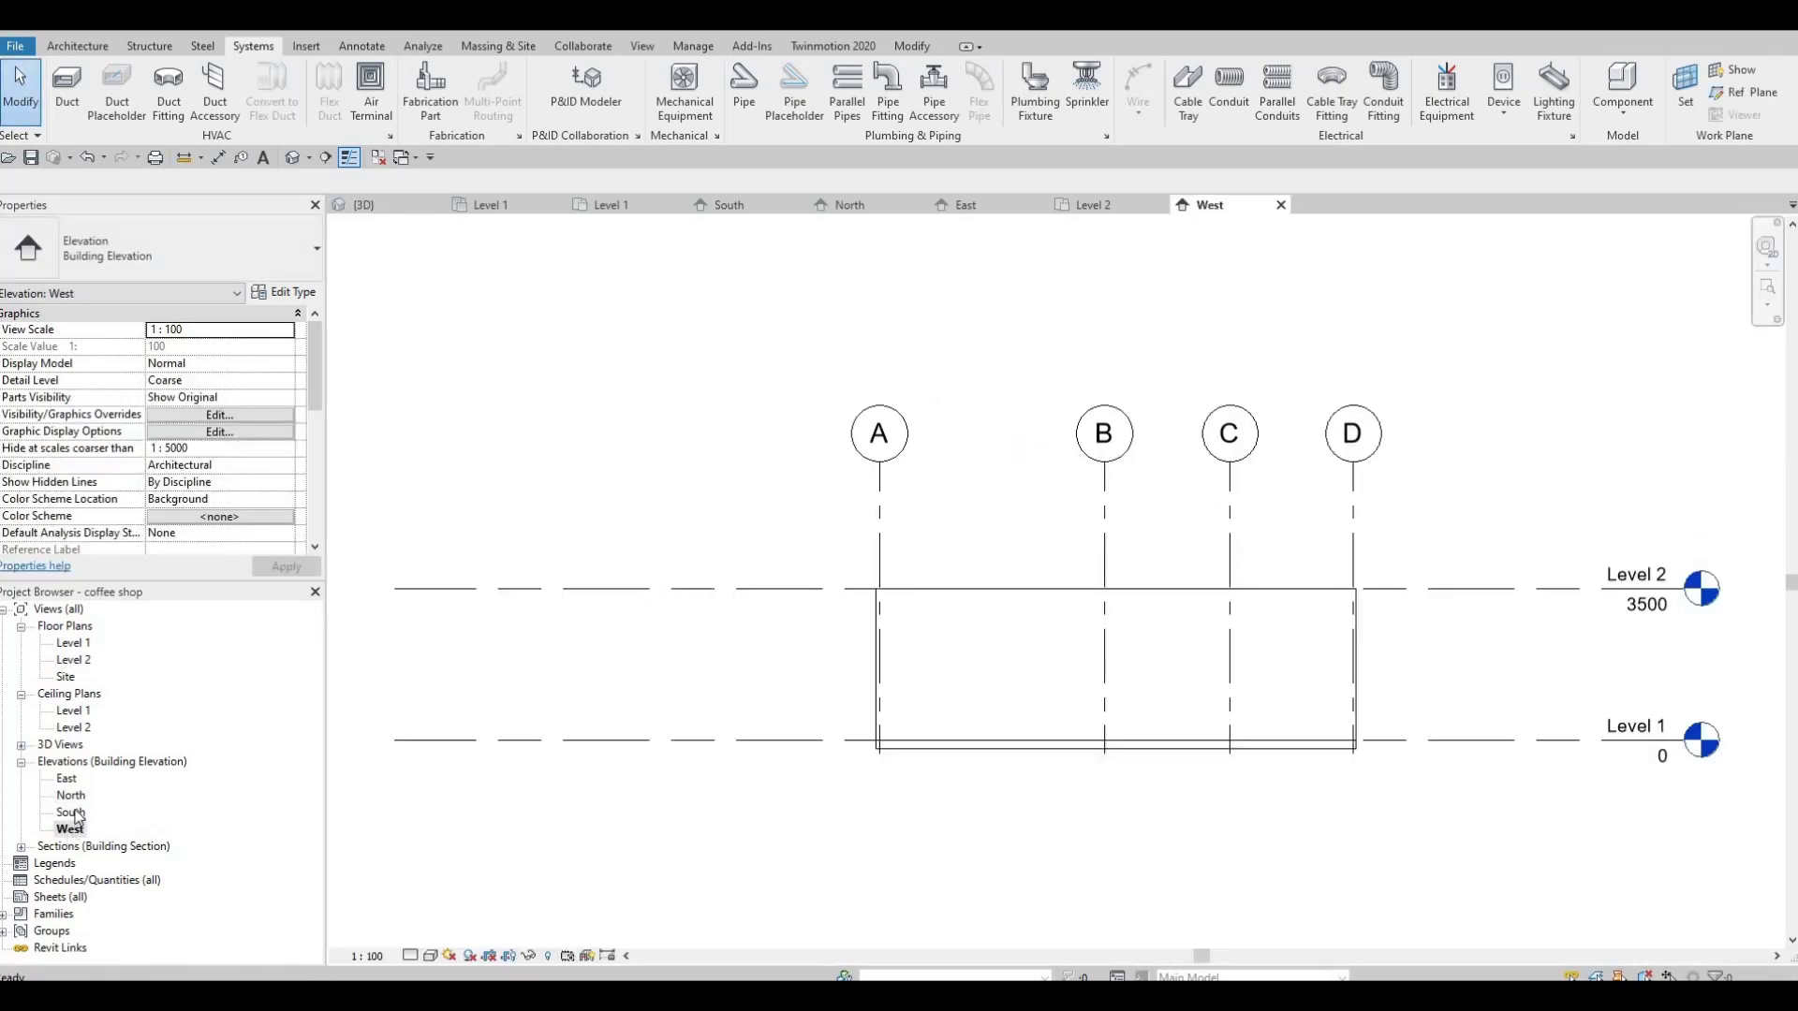
{"action": "double_click", "coordinate": [67, 779]}
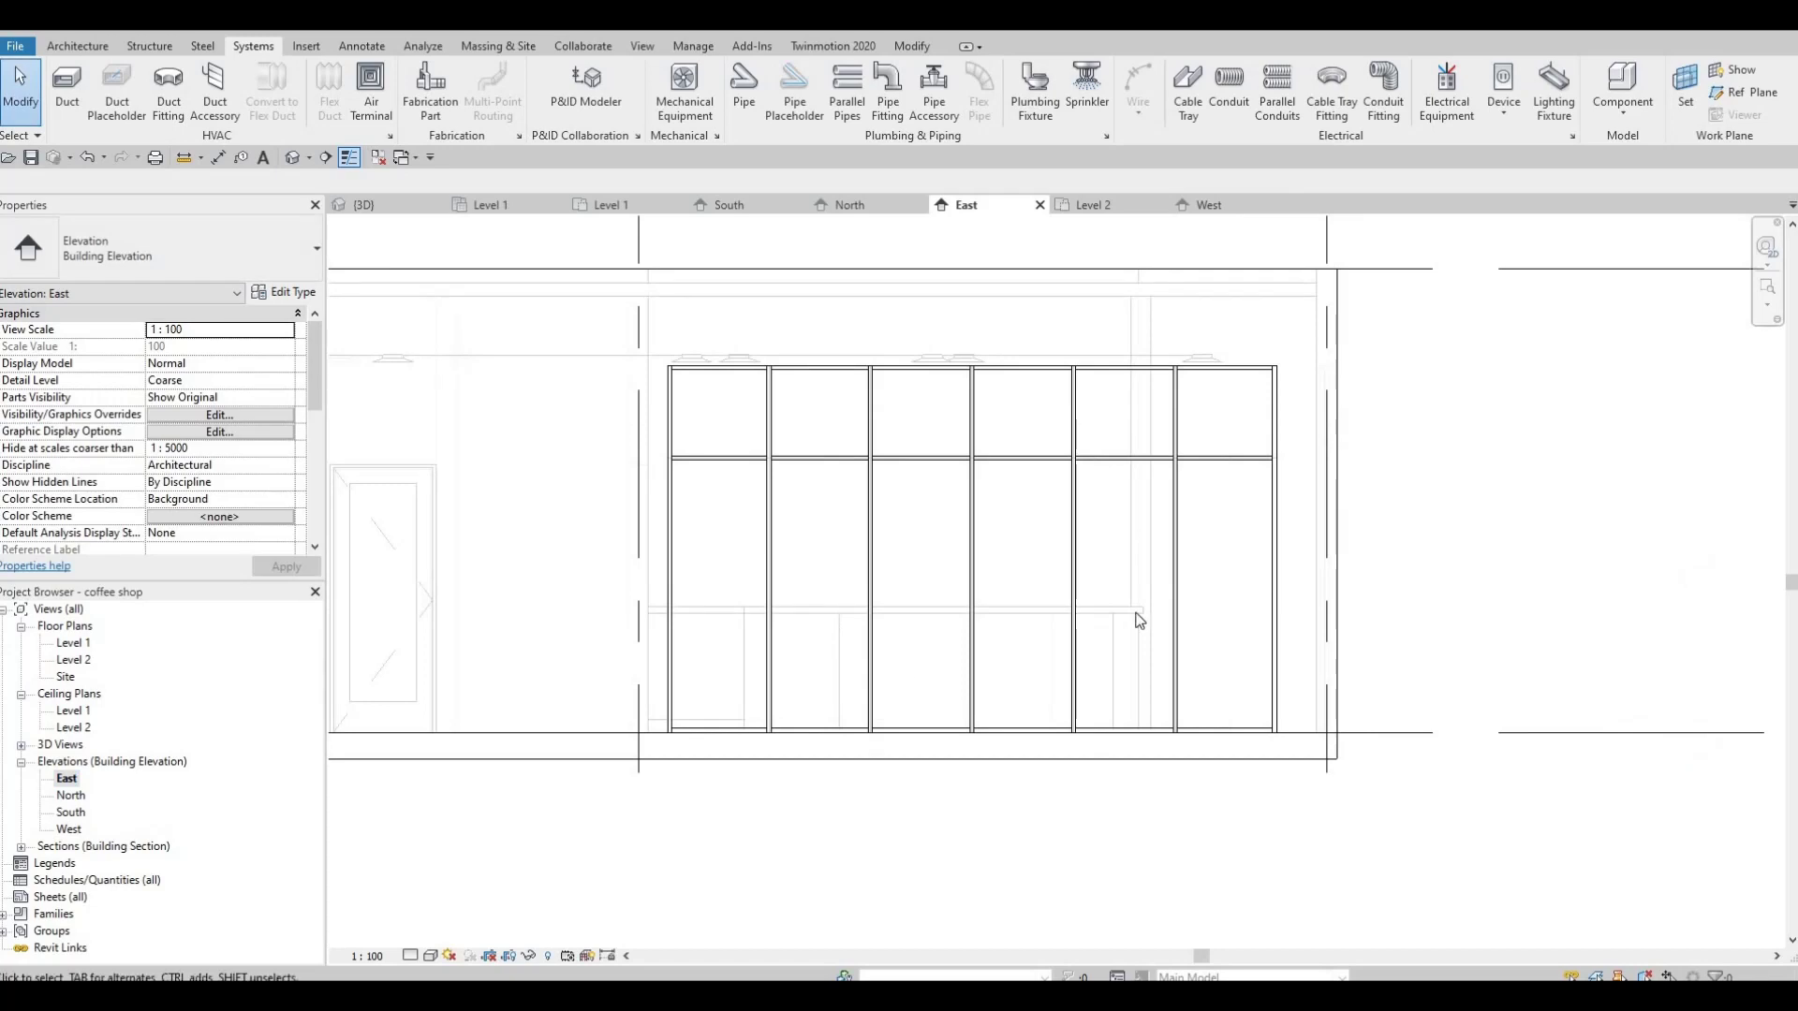
{"action": "middle_click_drag", "start_coordinate": [599, 451], "coordinate": [798, 474]}
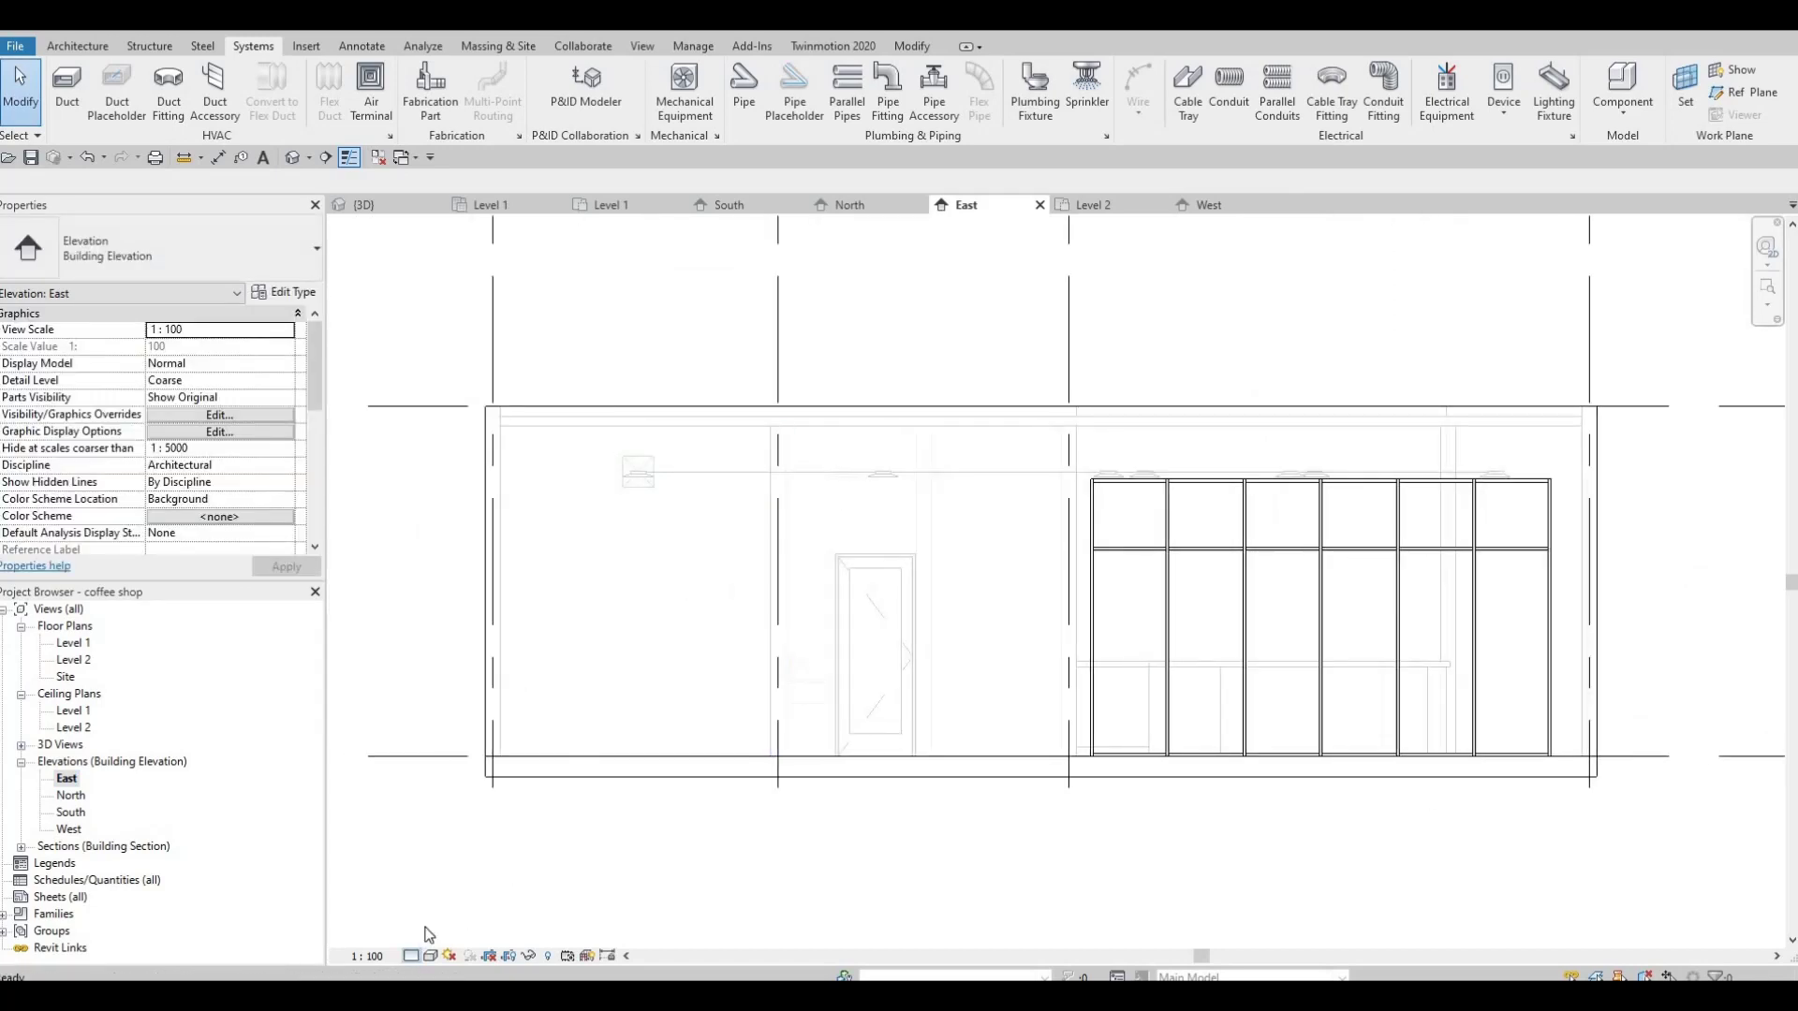
{"action": "left_click", "coordinate": [410, 955]}
{"action": "left_click", "coordinate": [435, 934]}
{"action": "scroll", "coordinate": [777, 514], "scroll_direction": "up", "scroll_amount": 2}
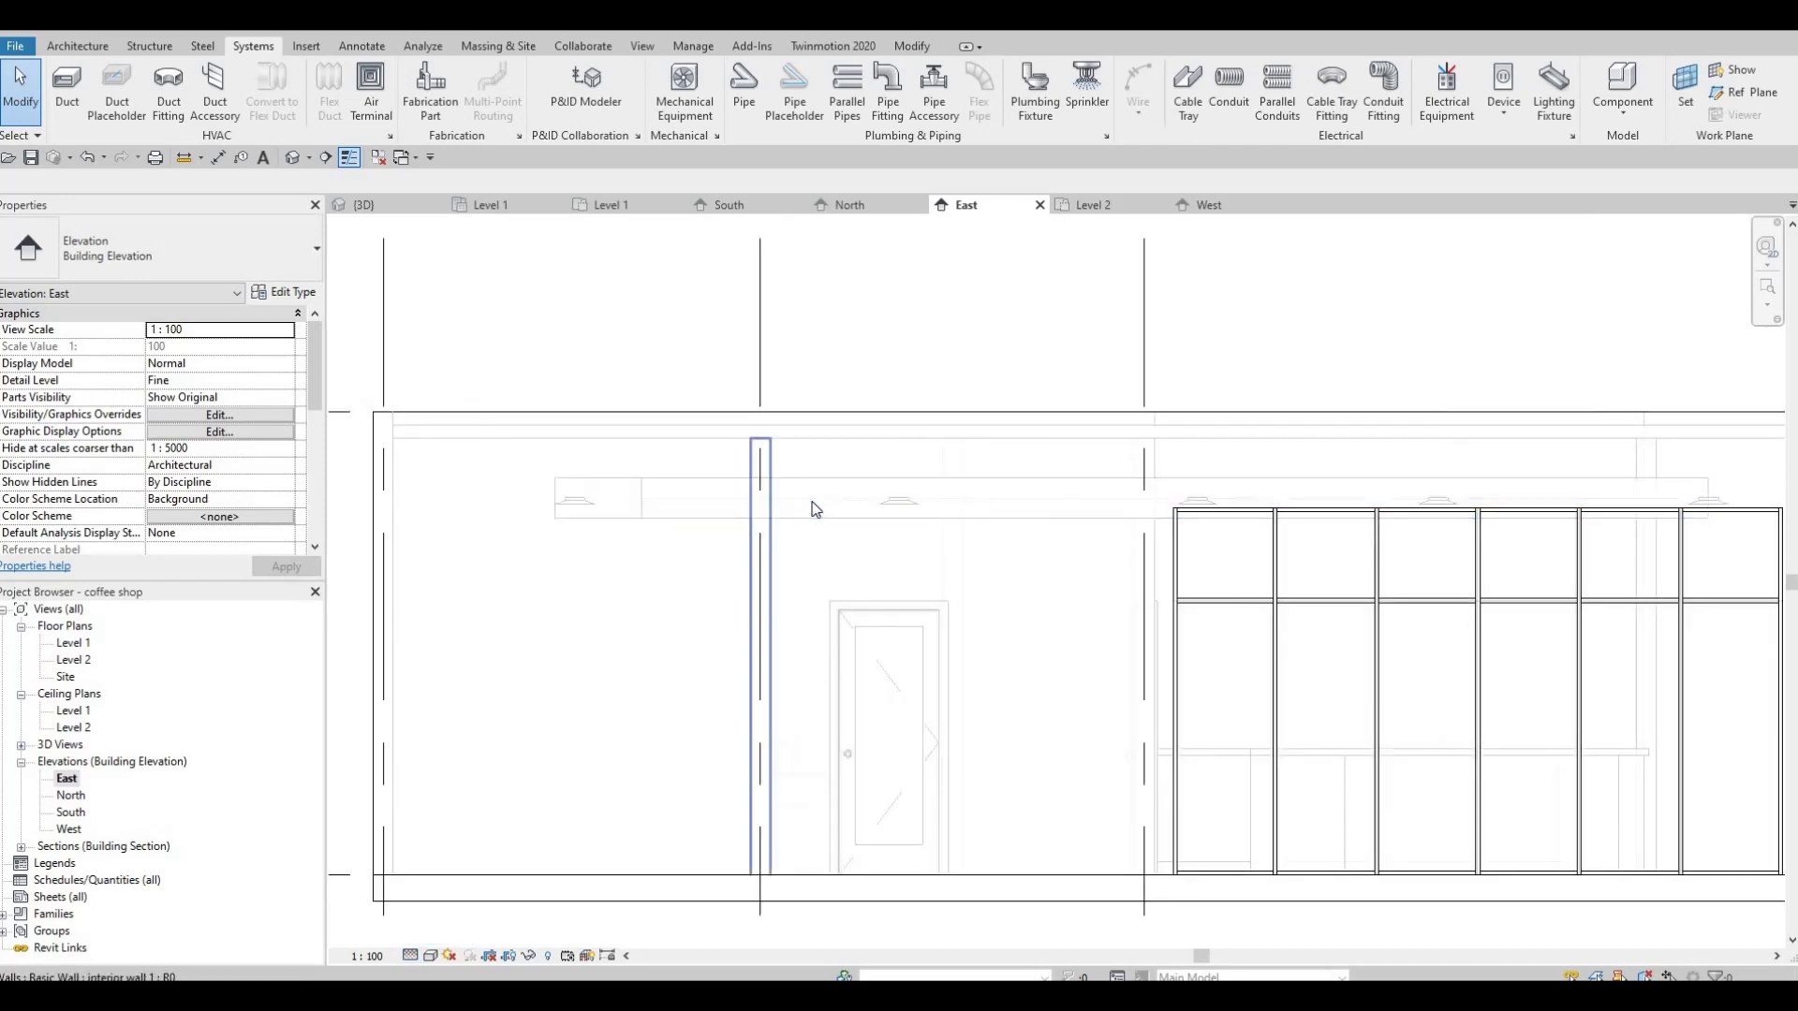
Nudge the long duct run up in the East elevation to a top elevation of 3300 mm
{"action": "left_click", "coordinate": [815, 490]}
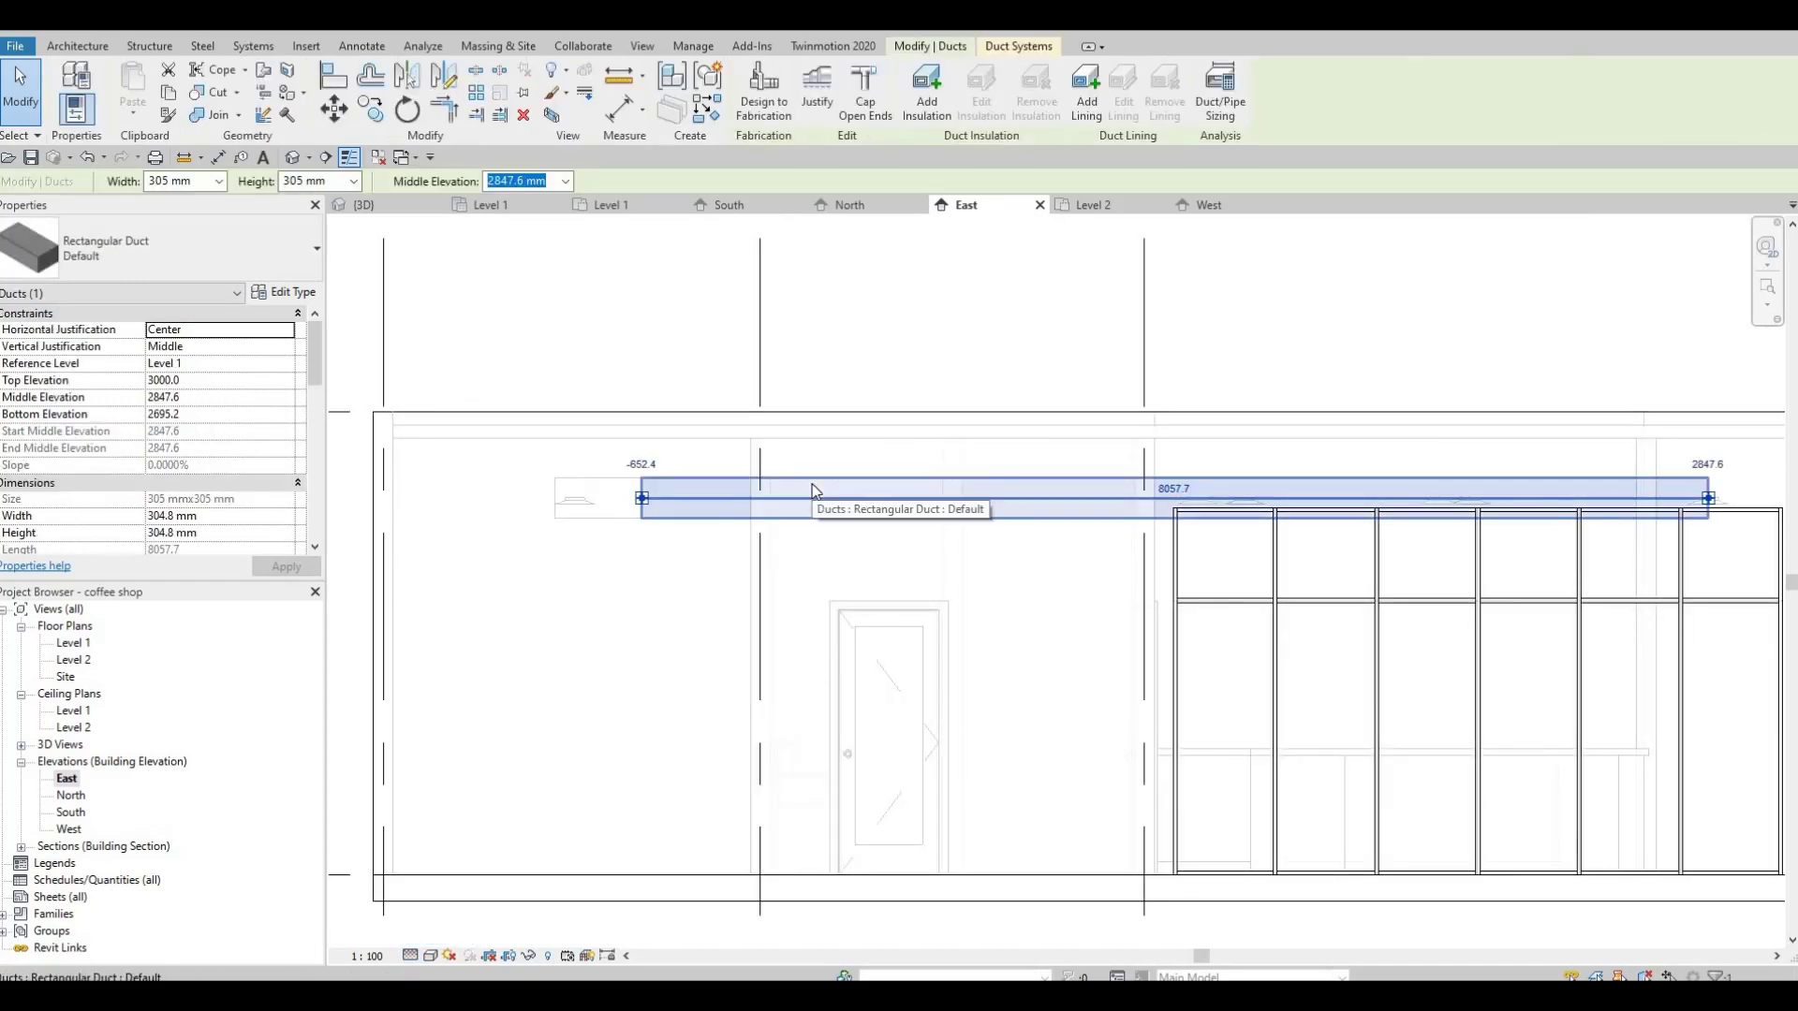
{"action": "key", "text": "Up"}
{"action": "key", "text": "Up"}
{"action": "key", "text": "Up"}
{"action": "key", "text": "Up"}
{"action": "key", "text": "Up"}
{"action": "key", "text": "Up"}
{"action": "key", "text": "Up"}
{"action": "key", "text": "Up"}
{"action": "key", "text": "Up"}
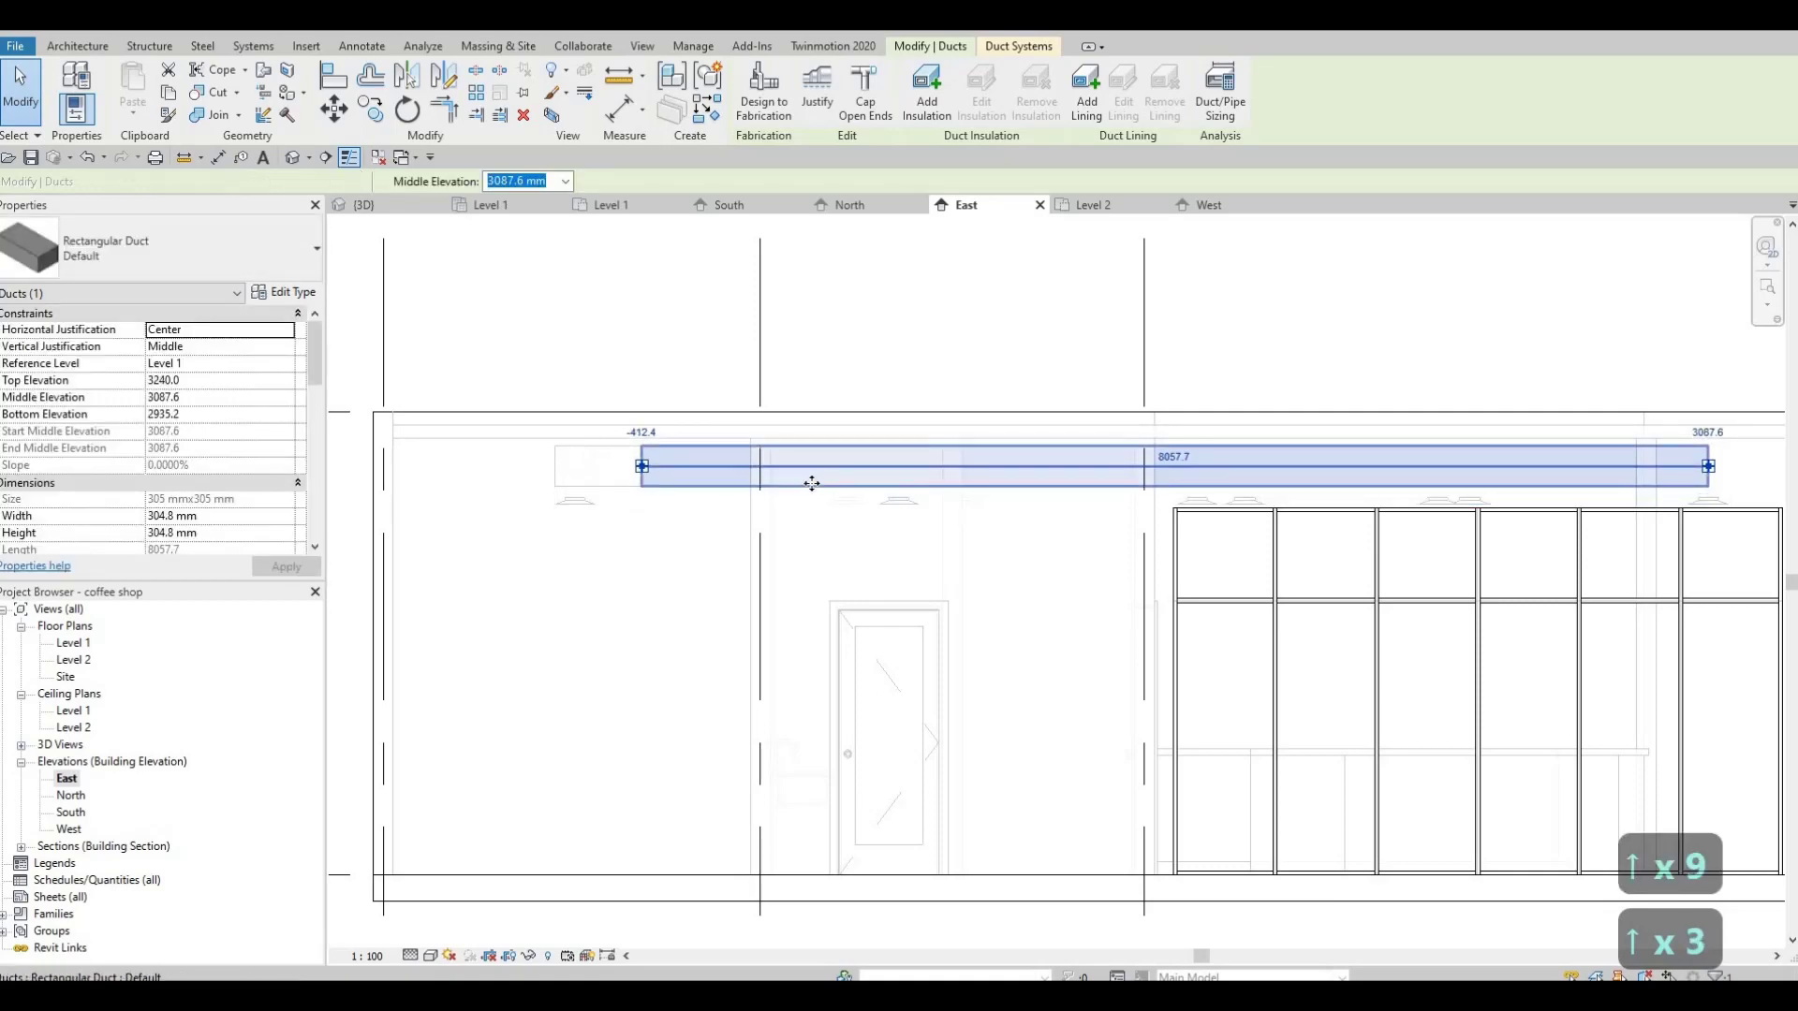
{"action": "key", "text": "Up"}
{"action": "key", "text": "Up"}
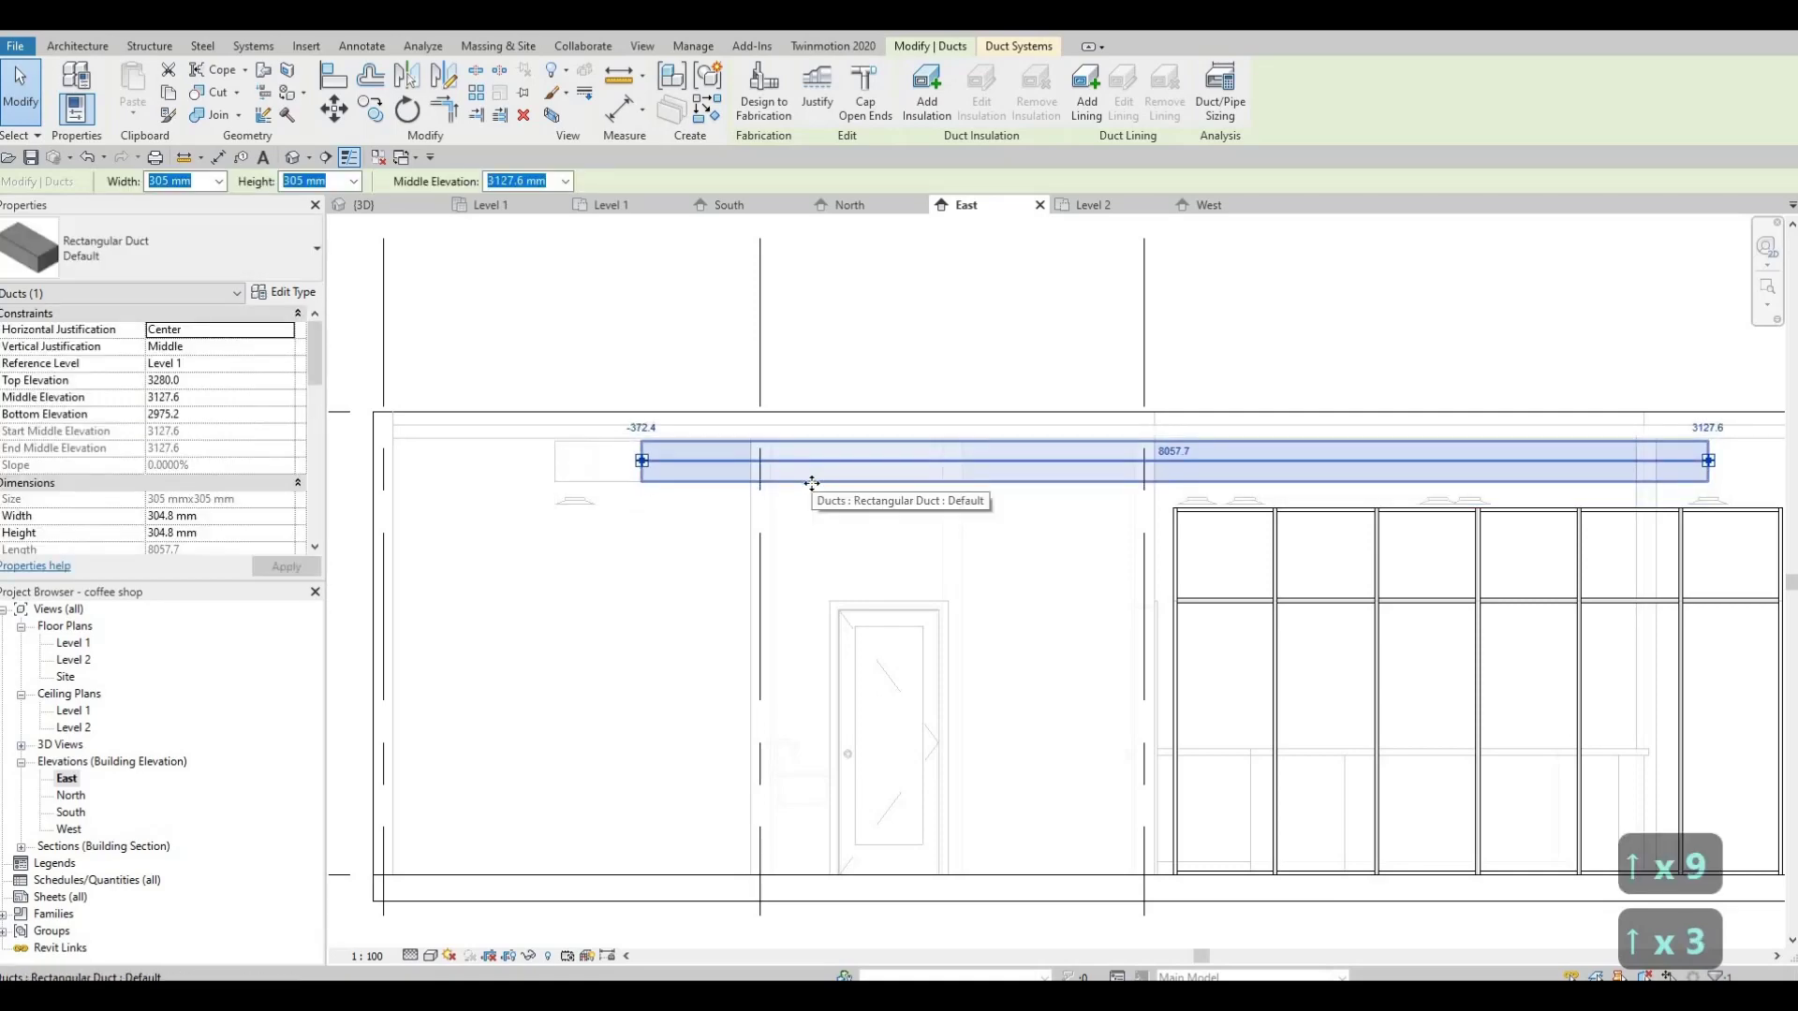
{"action": "key", "text": "Up"}
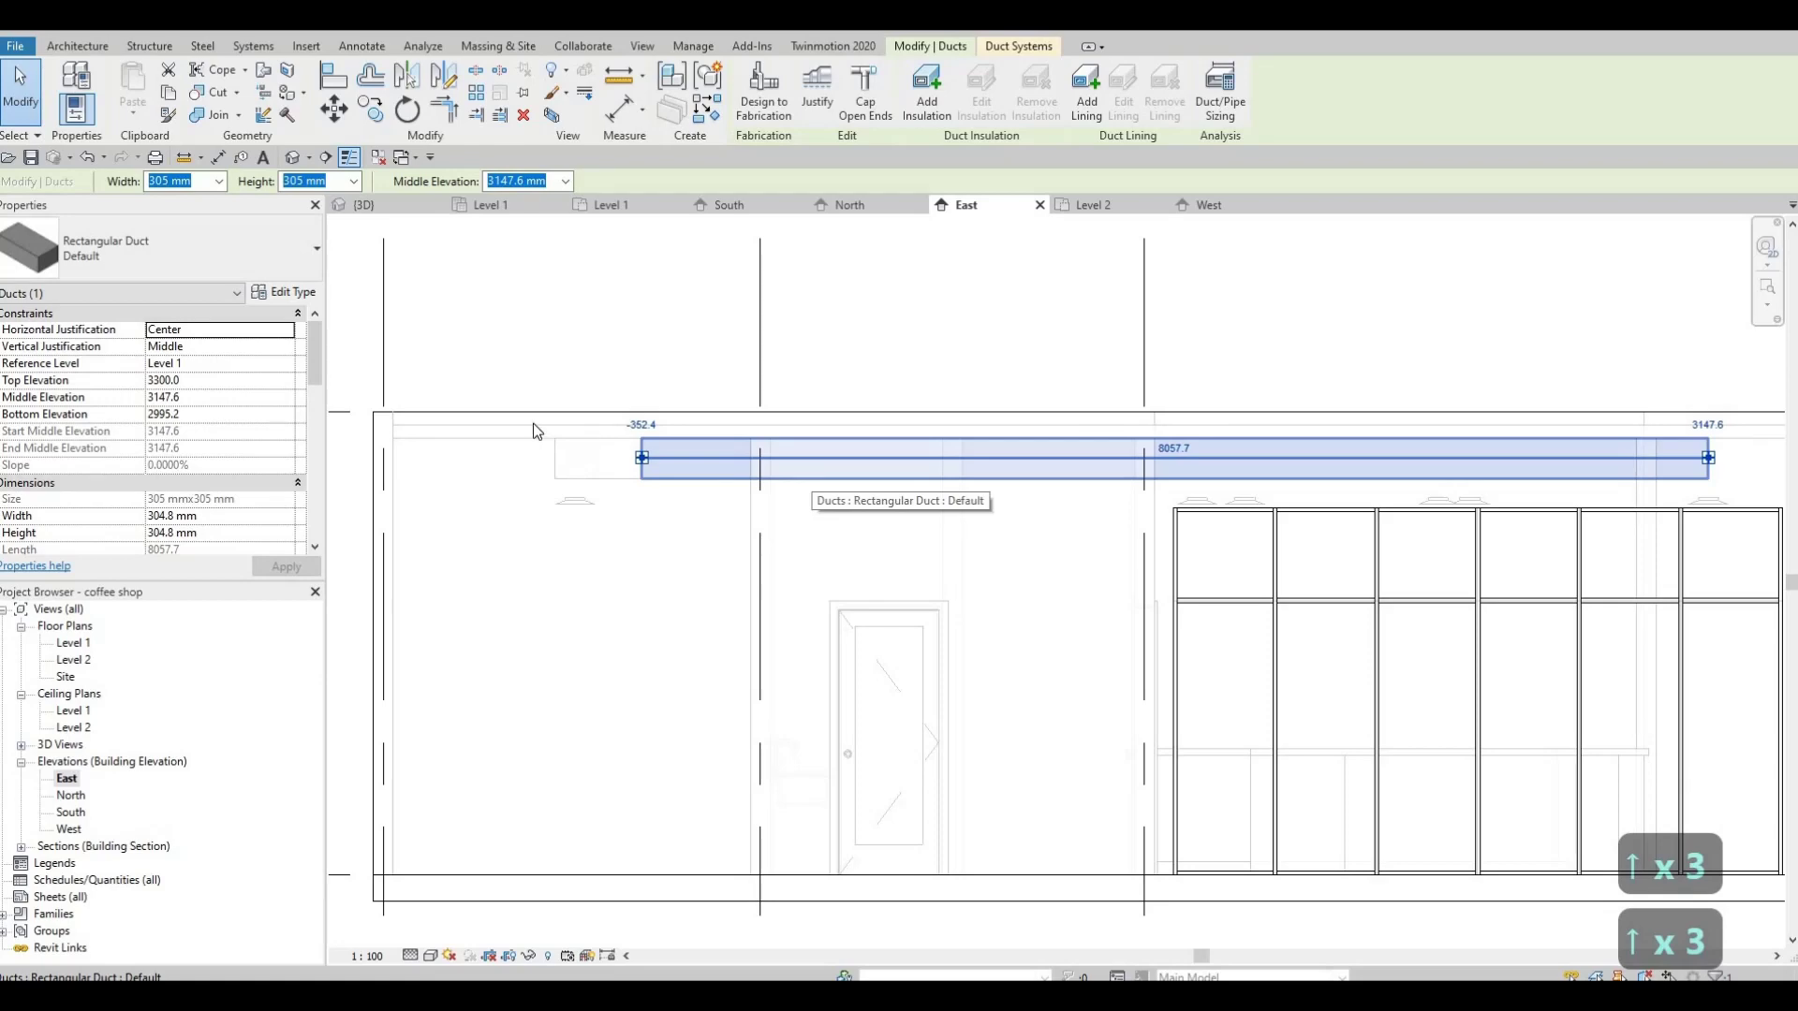
{"action": "scroll", "coordinate": [532, 423], "scroll_direction": "up", "scroll_amount": 5}
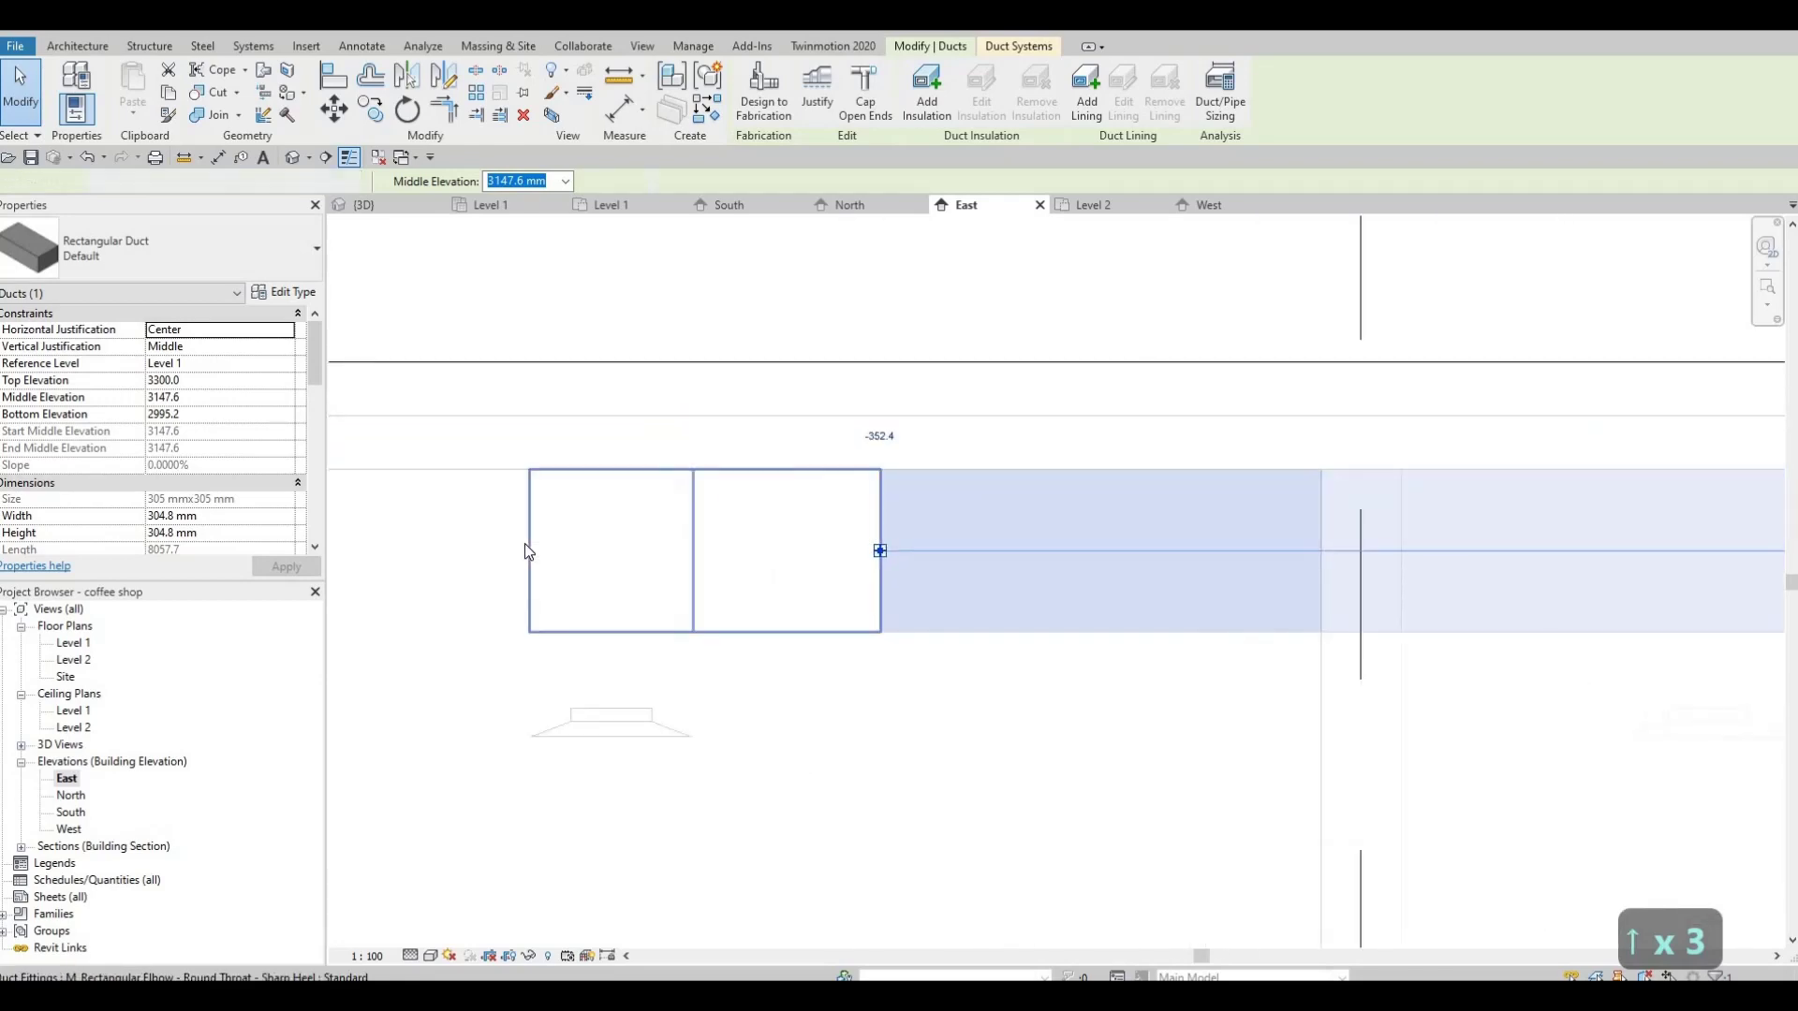
Nudge the duct run slightly downward in the East elevation
{"action": "left_click", "coordinate": [524, 548]}
{"action": "key", "text": "Down"}
{"action": "key", "text": "Down"}
{"action": "key", "text": "Down"}
{"action": "key", "text": "Down"}
{"action": "key", "text": "Escape"}
{"action": "key", "text": "Escape"}
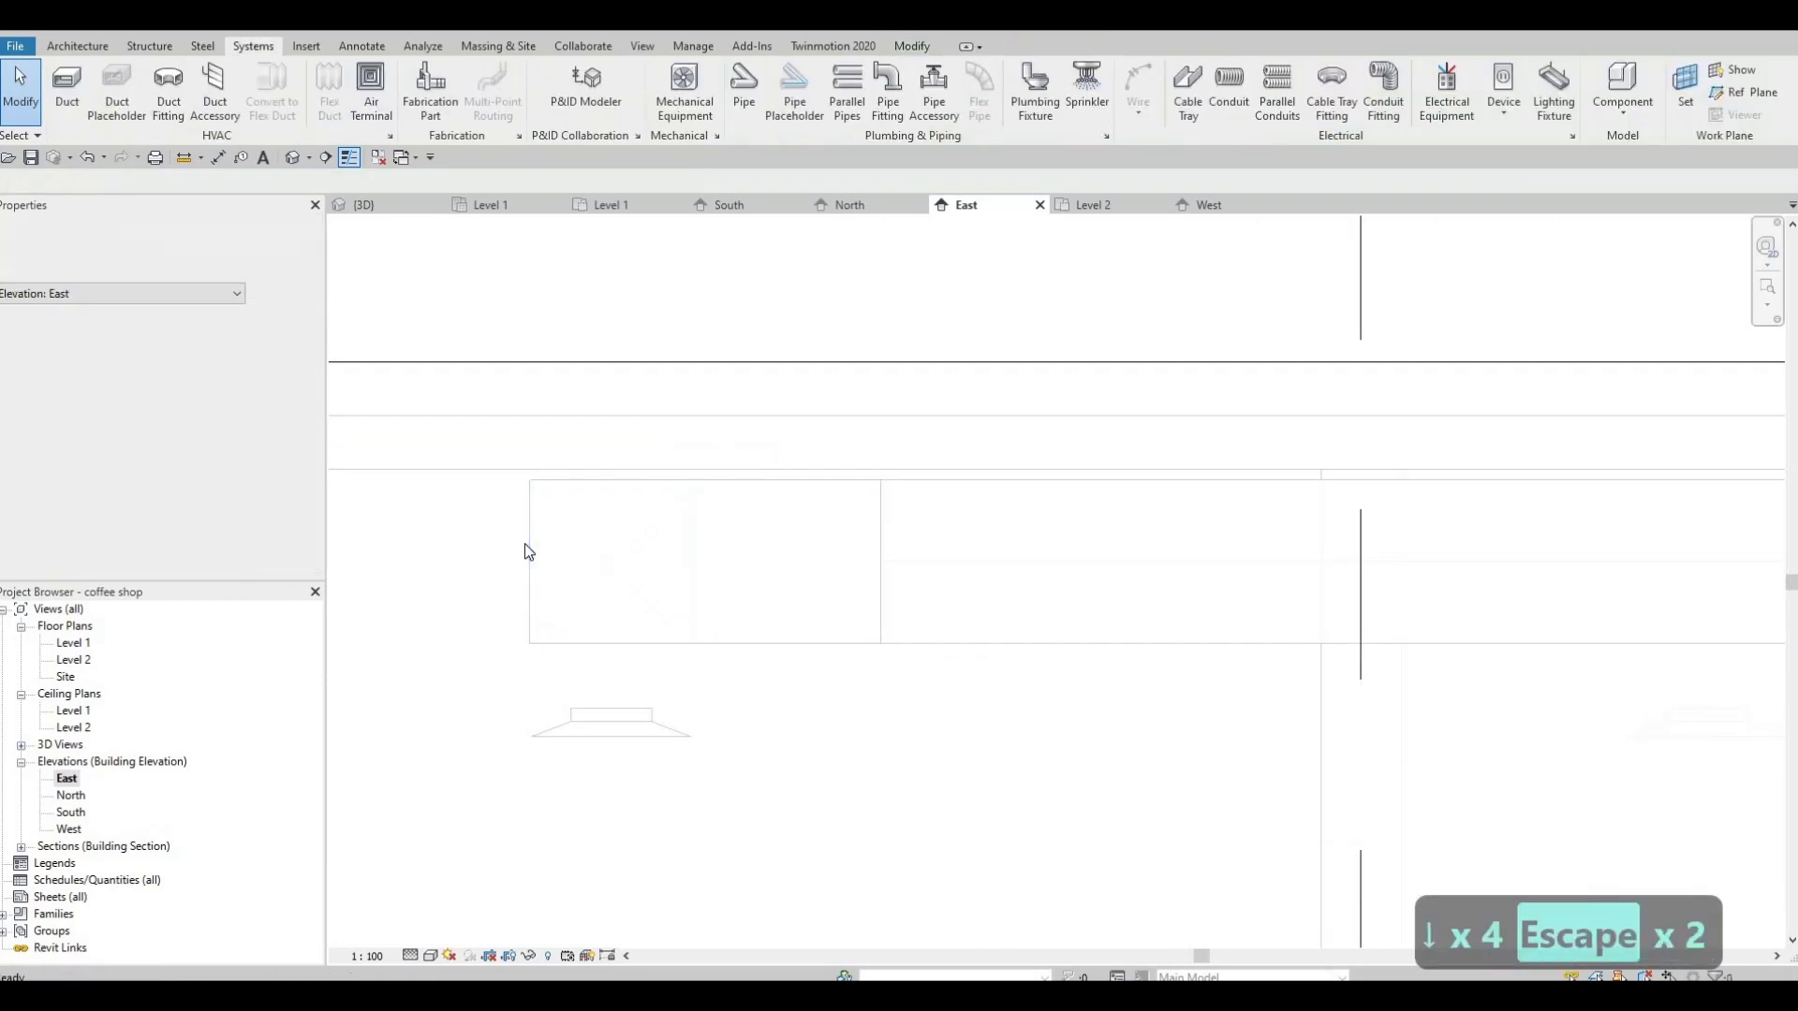
{"action": "key", "text": "a"}
{"action": "key", "text": "l"}
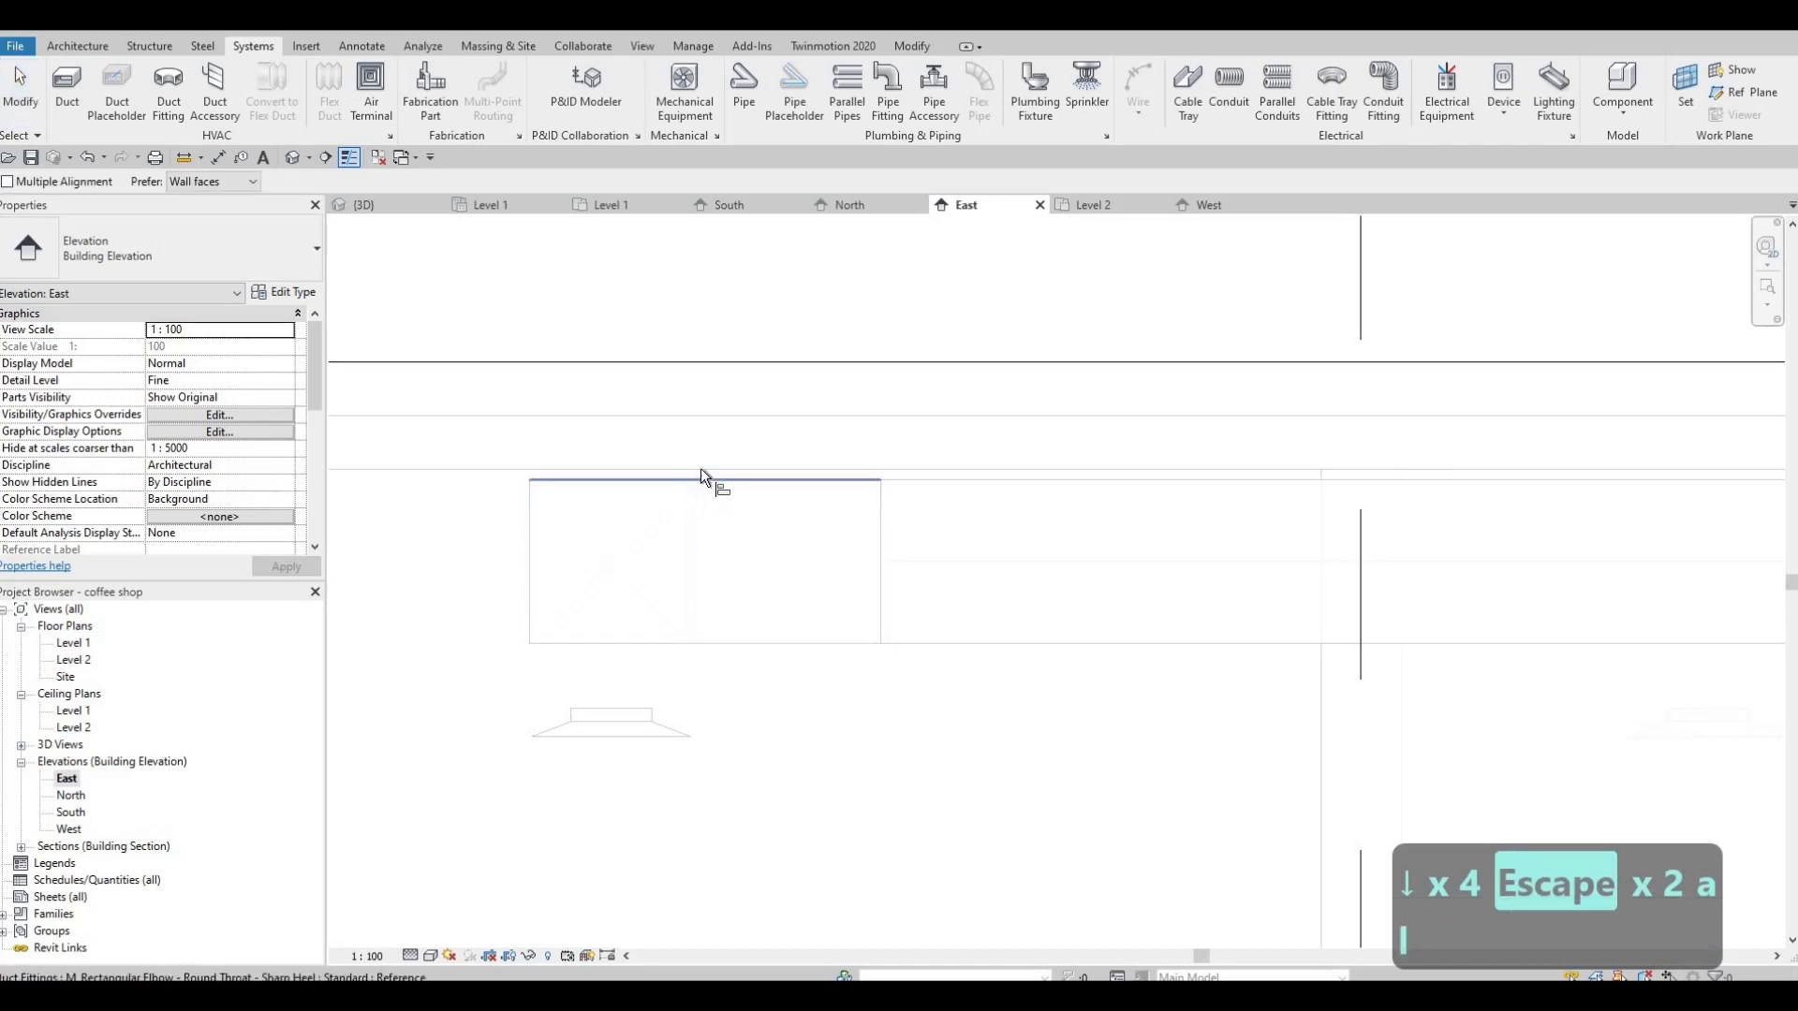
{"action": "left_click", "coordinate": [701, 477]}
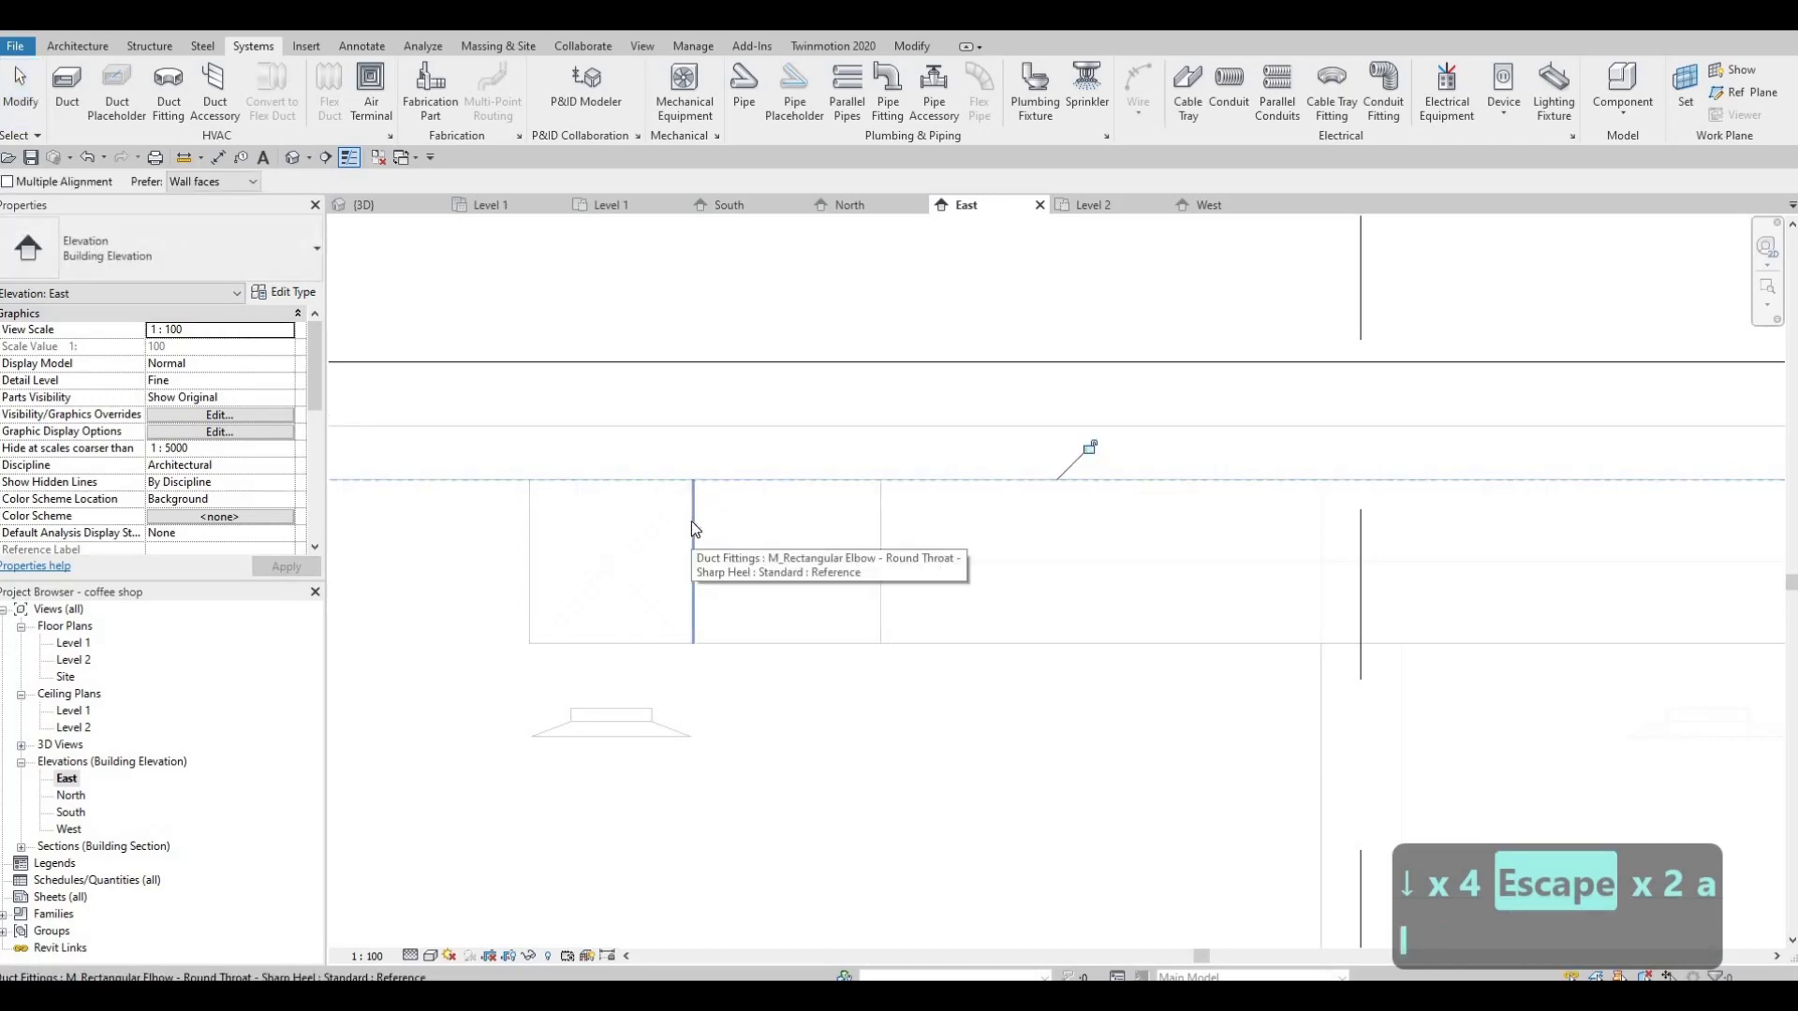
{"action": "key", "text": "ctrl+z"}
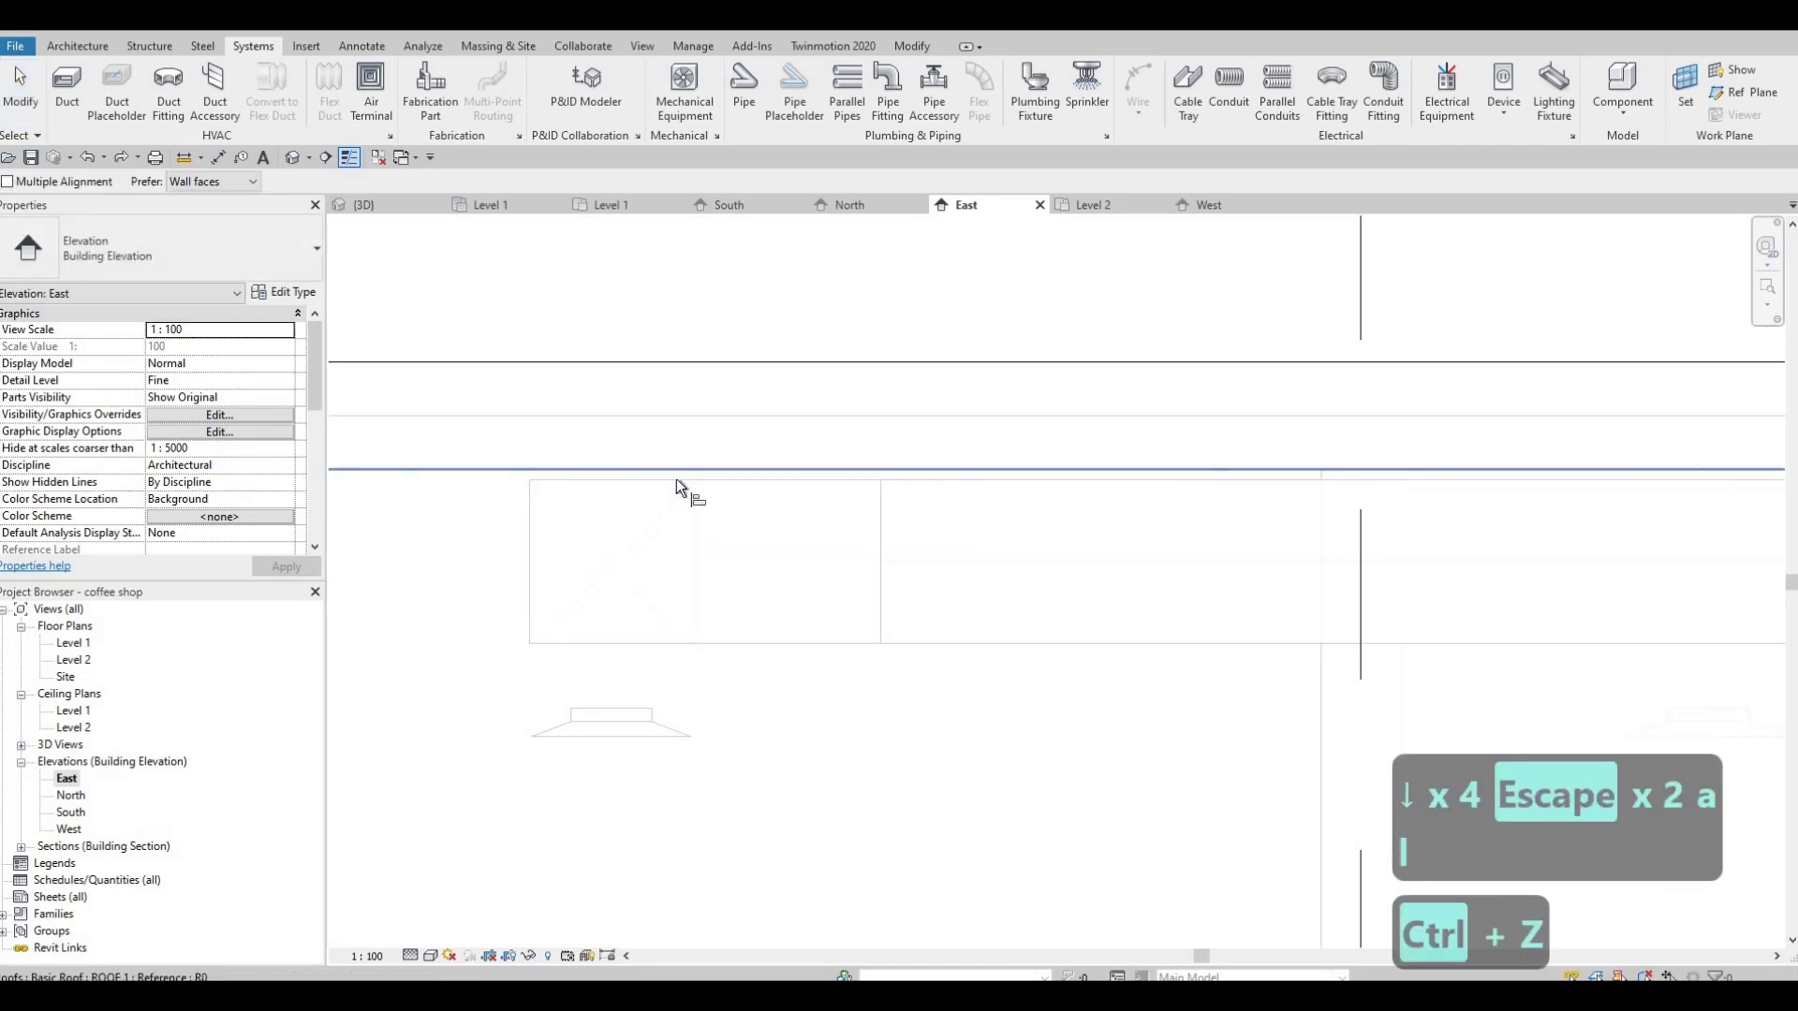
{"action": "left_click", "coordinate": [676, 480]}
{"action": "scroll", "coordinate": [474, 462], "scroll_direction": "down", "scroll_amount": 2}
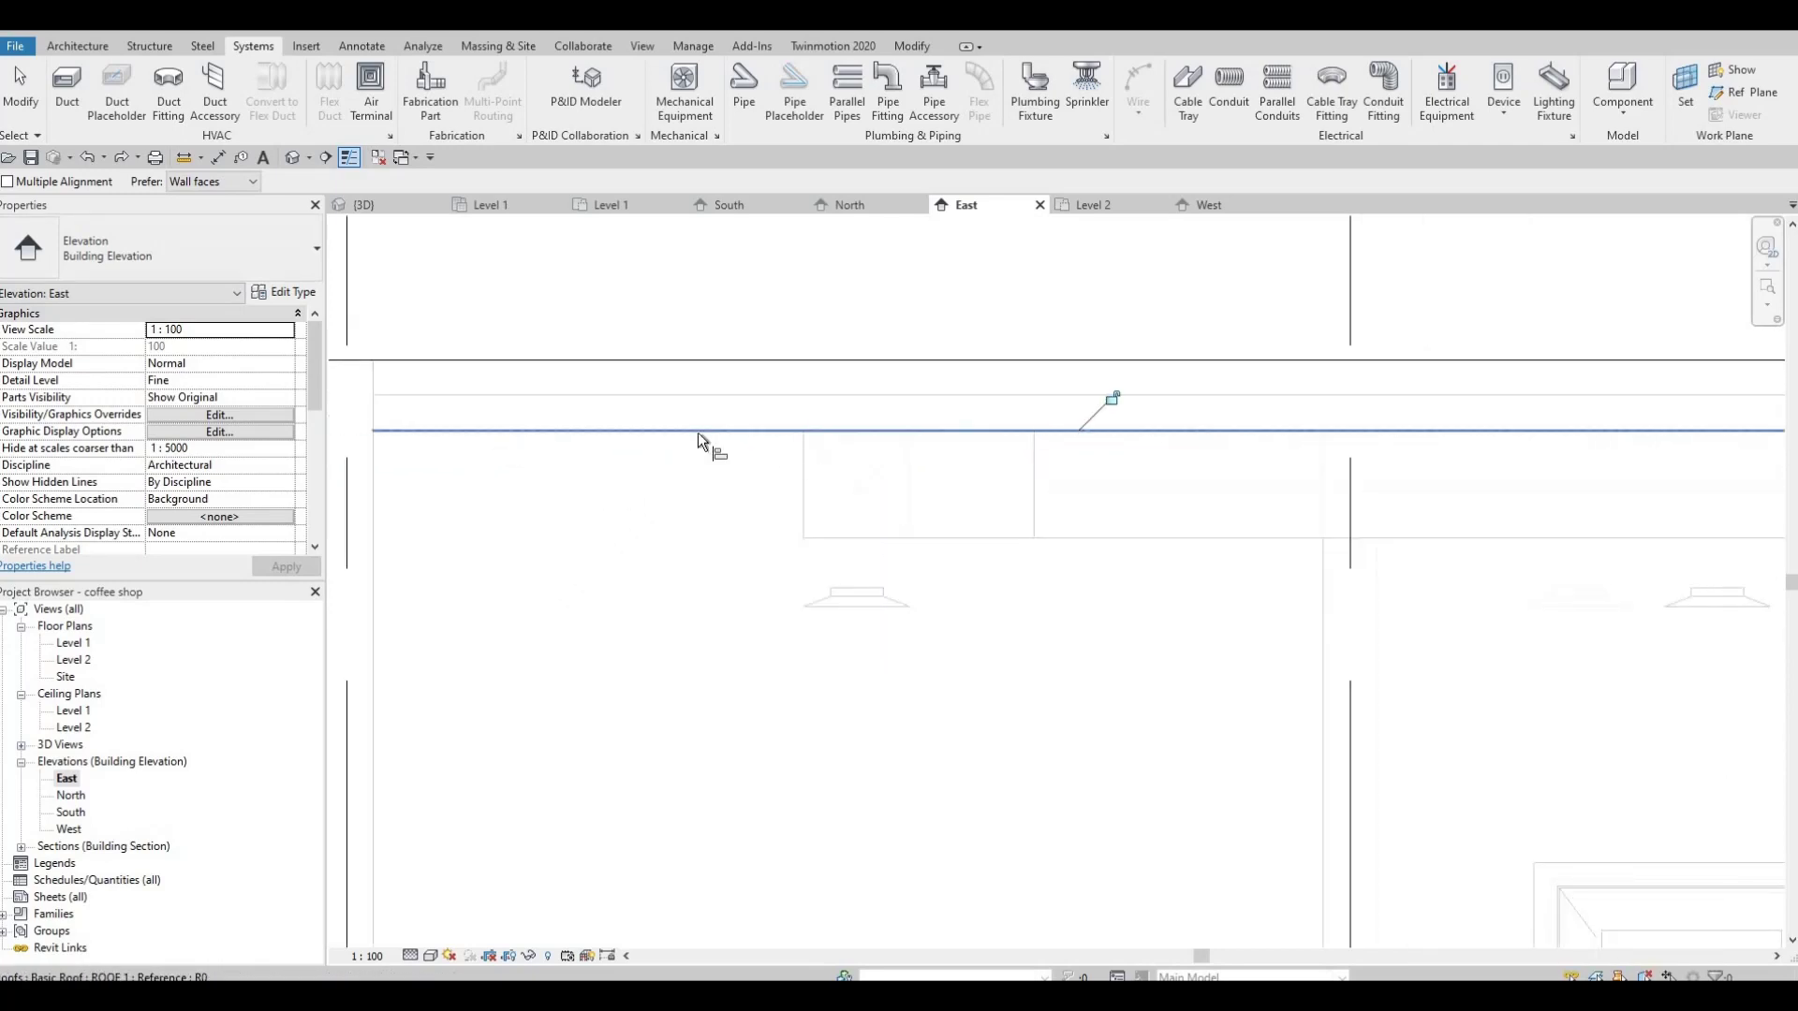
{"action": "key", "text": "Escape"}
{"action": "key", "text": "Escape"}
Open the Level 2 floor plan and inspect the duct elbow's connection points and the supply diffuser beside it
{"action": "scroll", "coordinate": [796, 413], "scroll_direction": "down", "scroll_amount": 2}
{"action": "scroll", "coordinate": [850, 458], "scroll_direction": "down", "scroll_amount": 3}
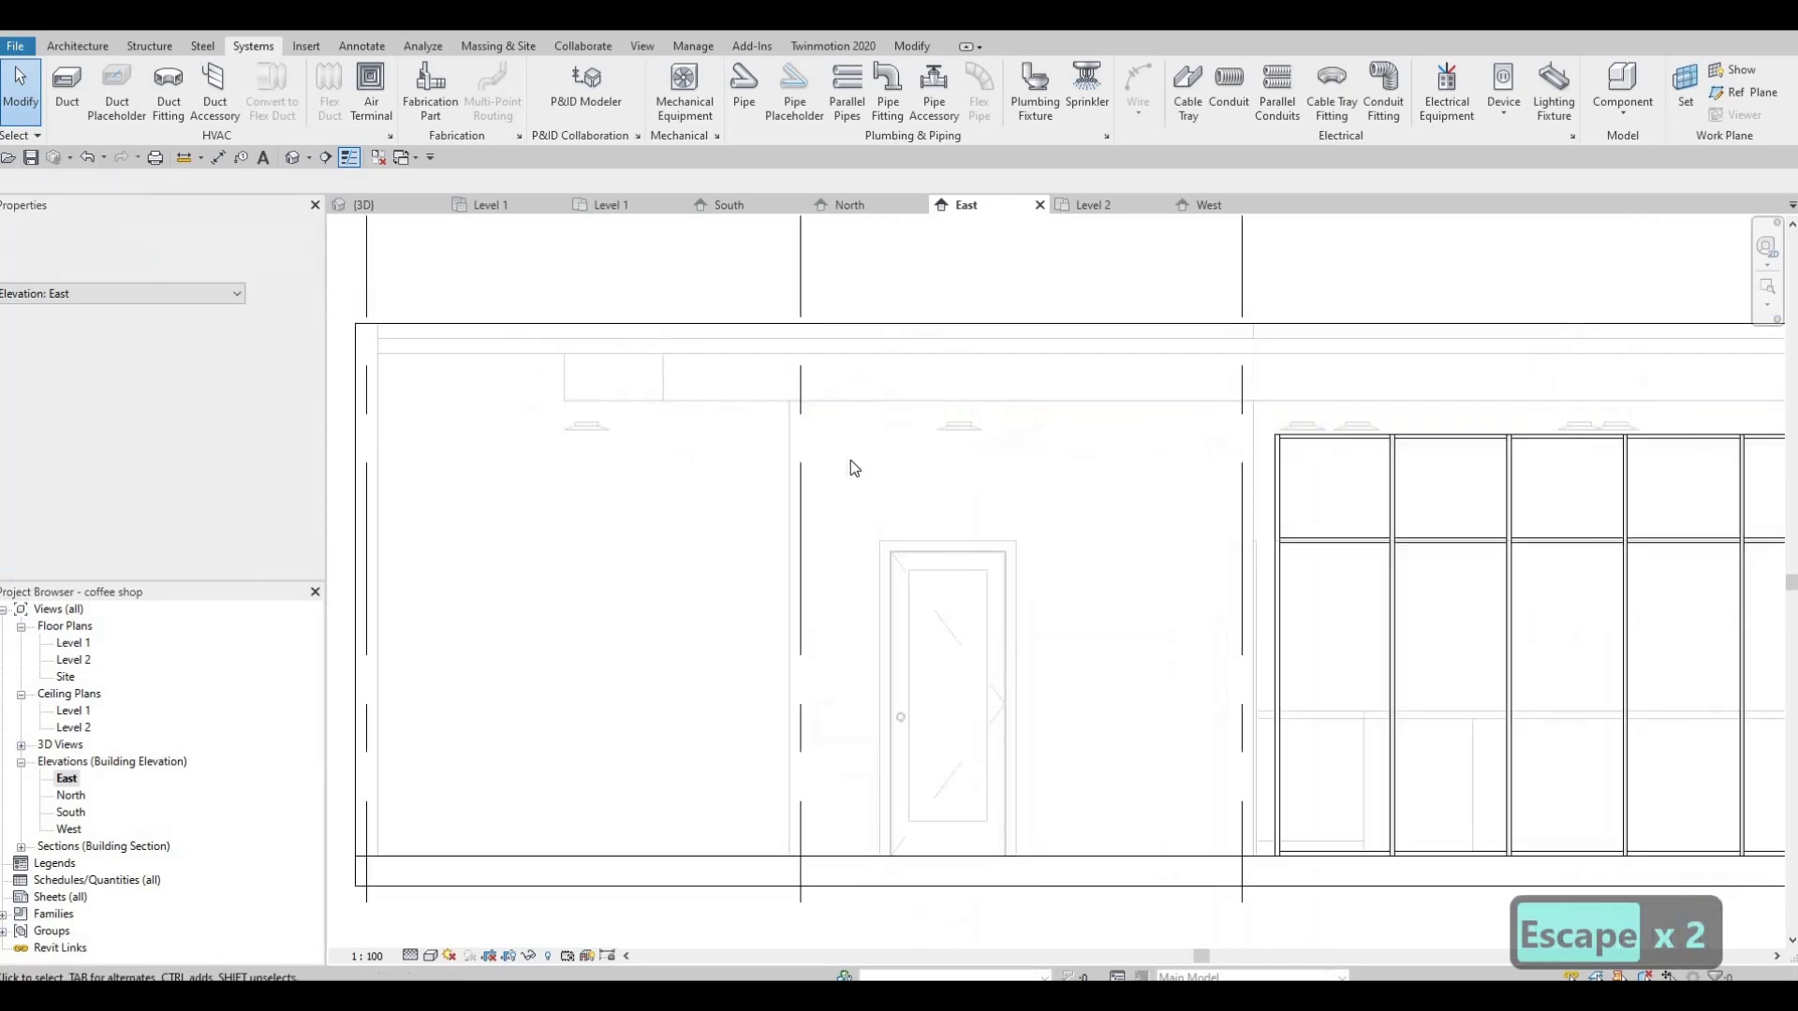
{"action": "scroll", "coordinate": [950, 445], "scroll_direction": "up", "scroll_amount": 2}
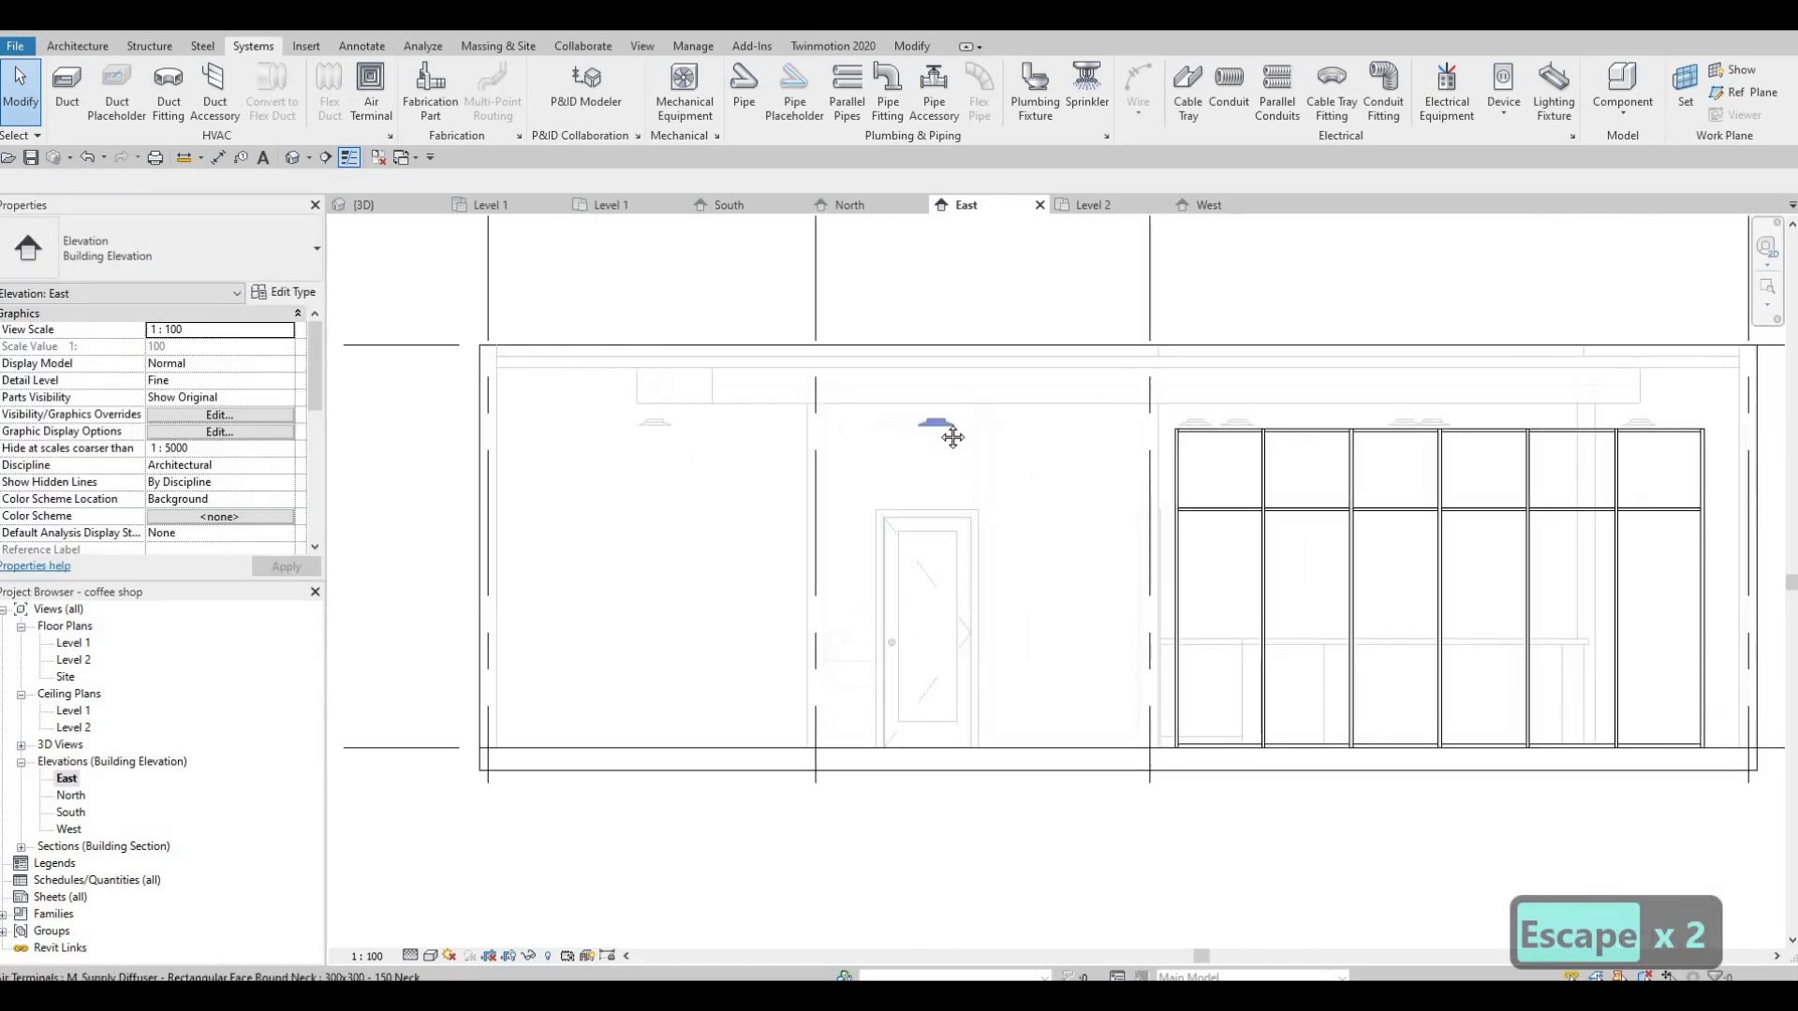
{"action": "scroll", "coordinate": [765, 391], "scroll_direction": "down", "scroll_amount": 2}
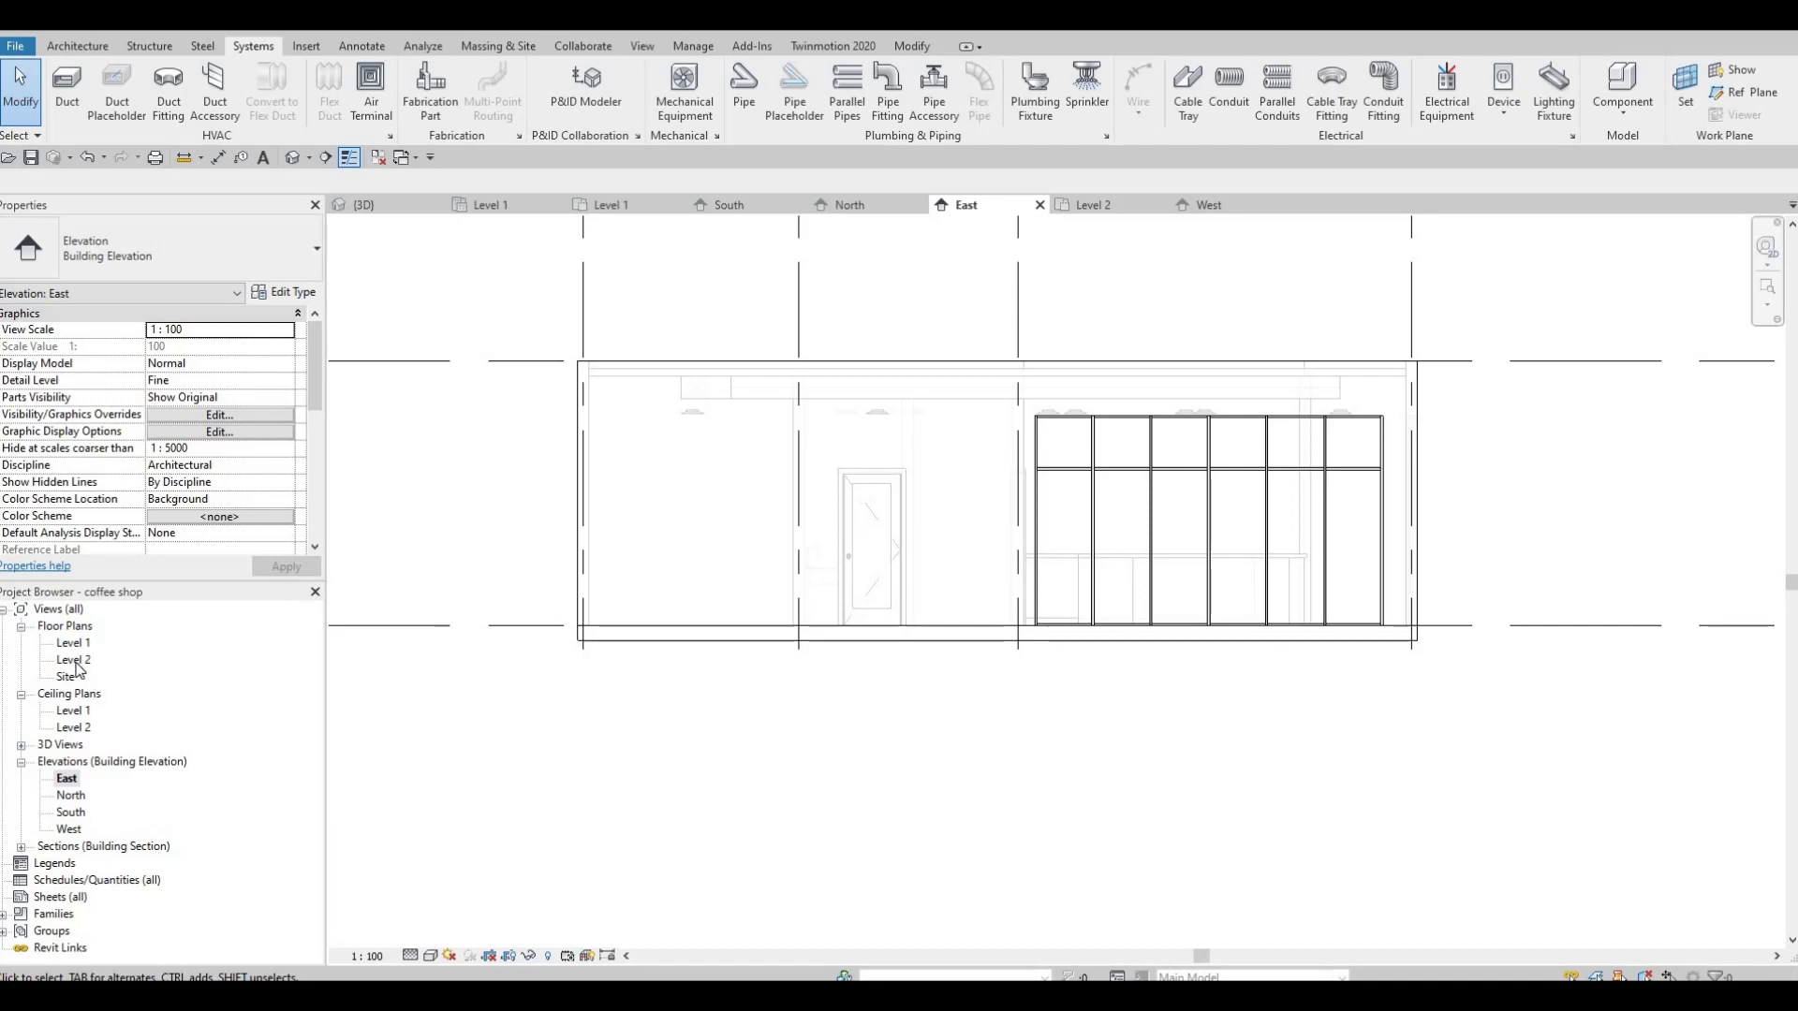
{"action": "double_click", "coordinate": [74, 660]}
{"action": "scroll", "coordinate": [870, 734], "scroll_direction": "up", "scroll_amount": 3}
{"action": "key", "text": "Escape"}
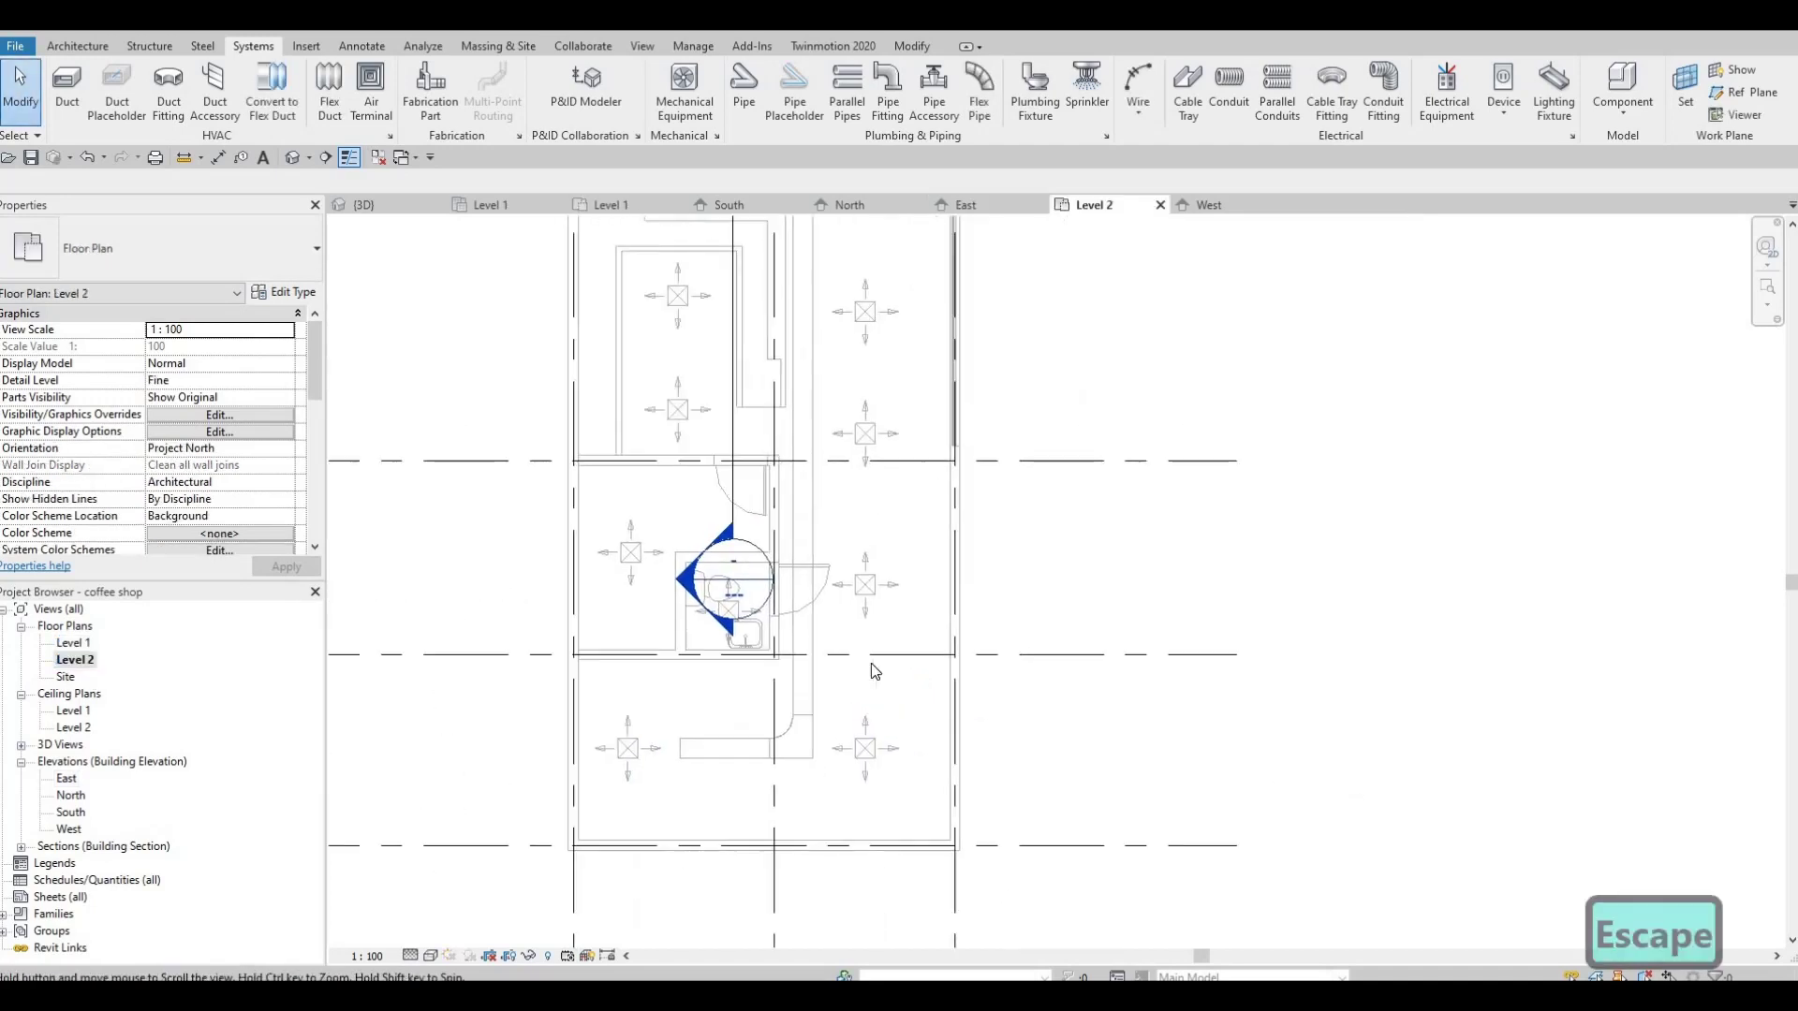
{"action": "scroll", "coordinate": [873, 670], "scroll_direction": "up", "scroll_amount": 3}
{"action": "key", "text": "Escape"}
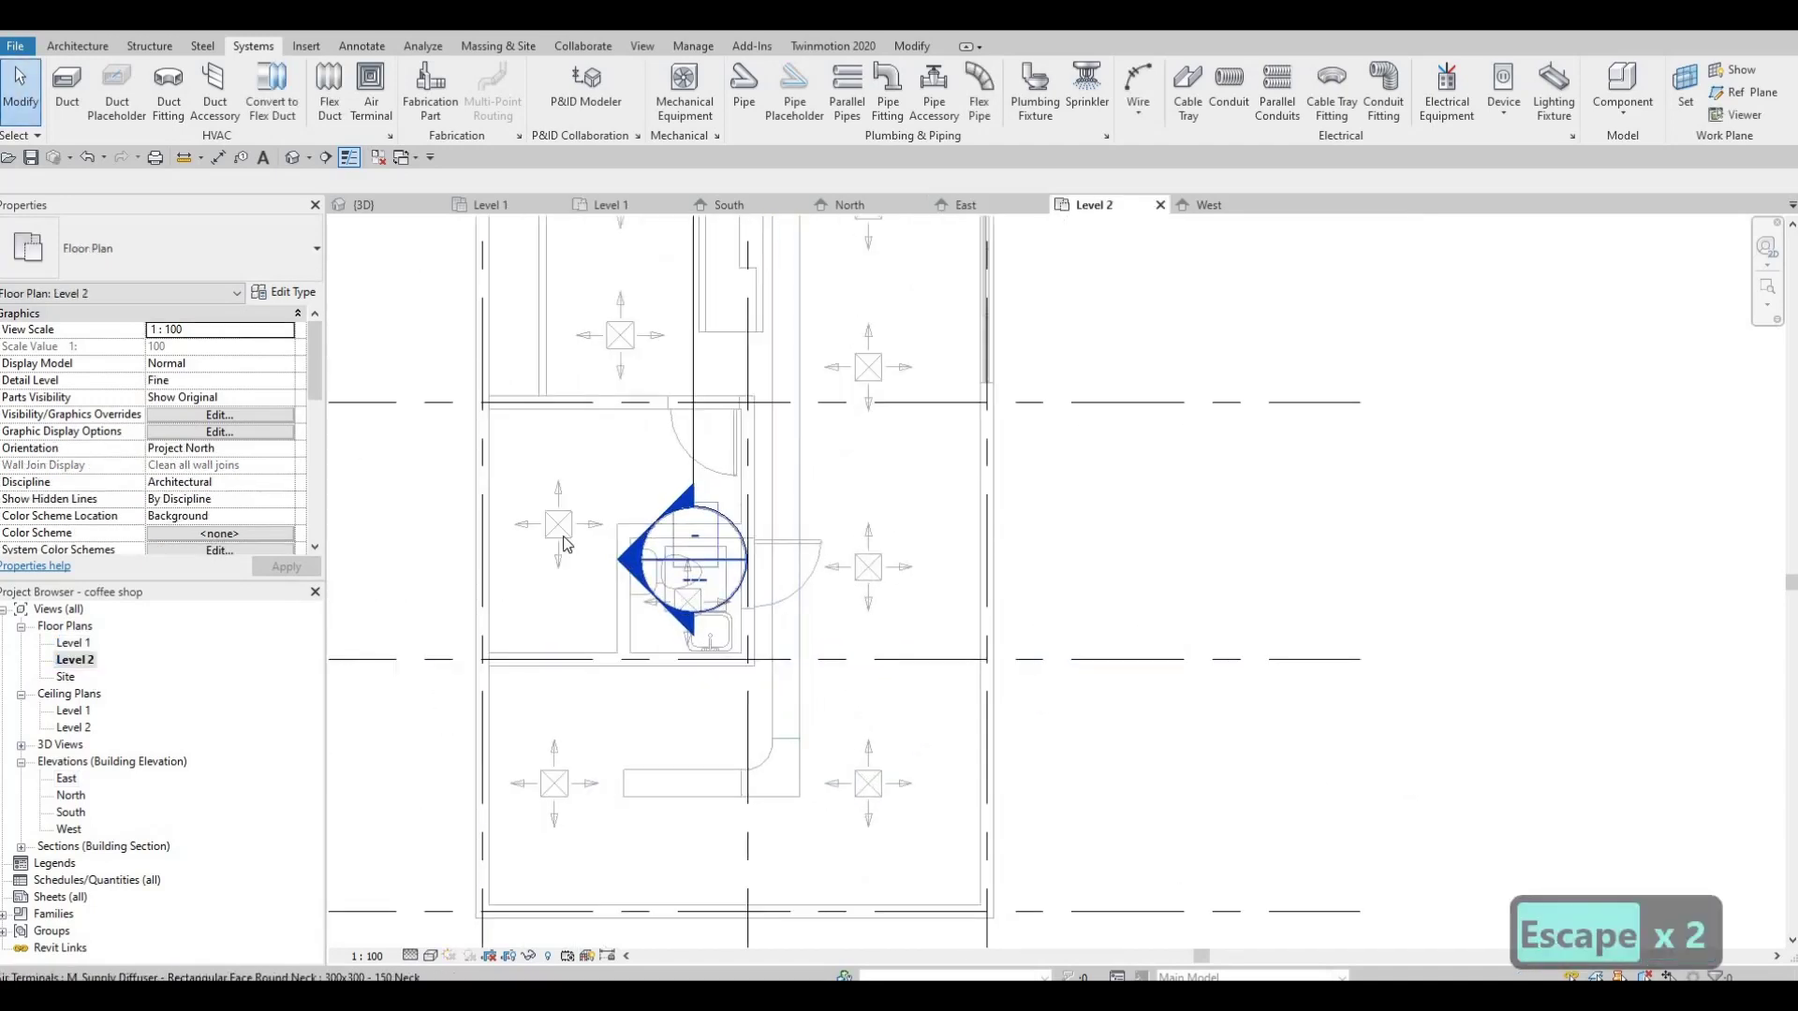
{"action": "left_click", "coordinate": [803, 787]}
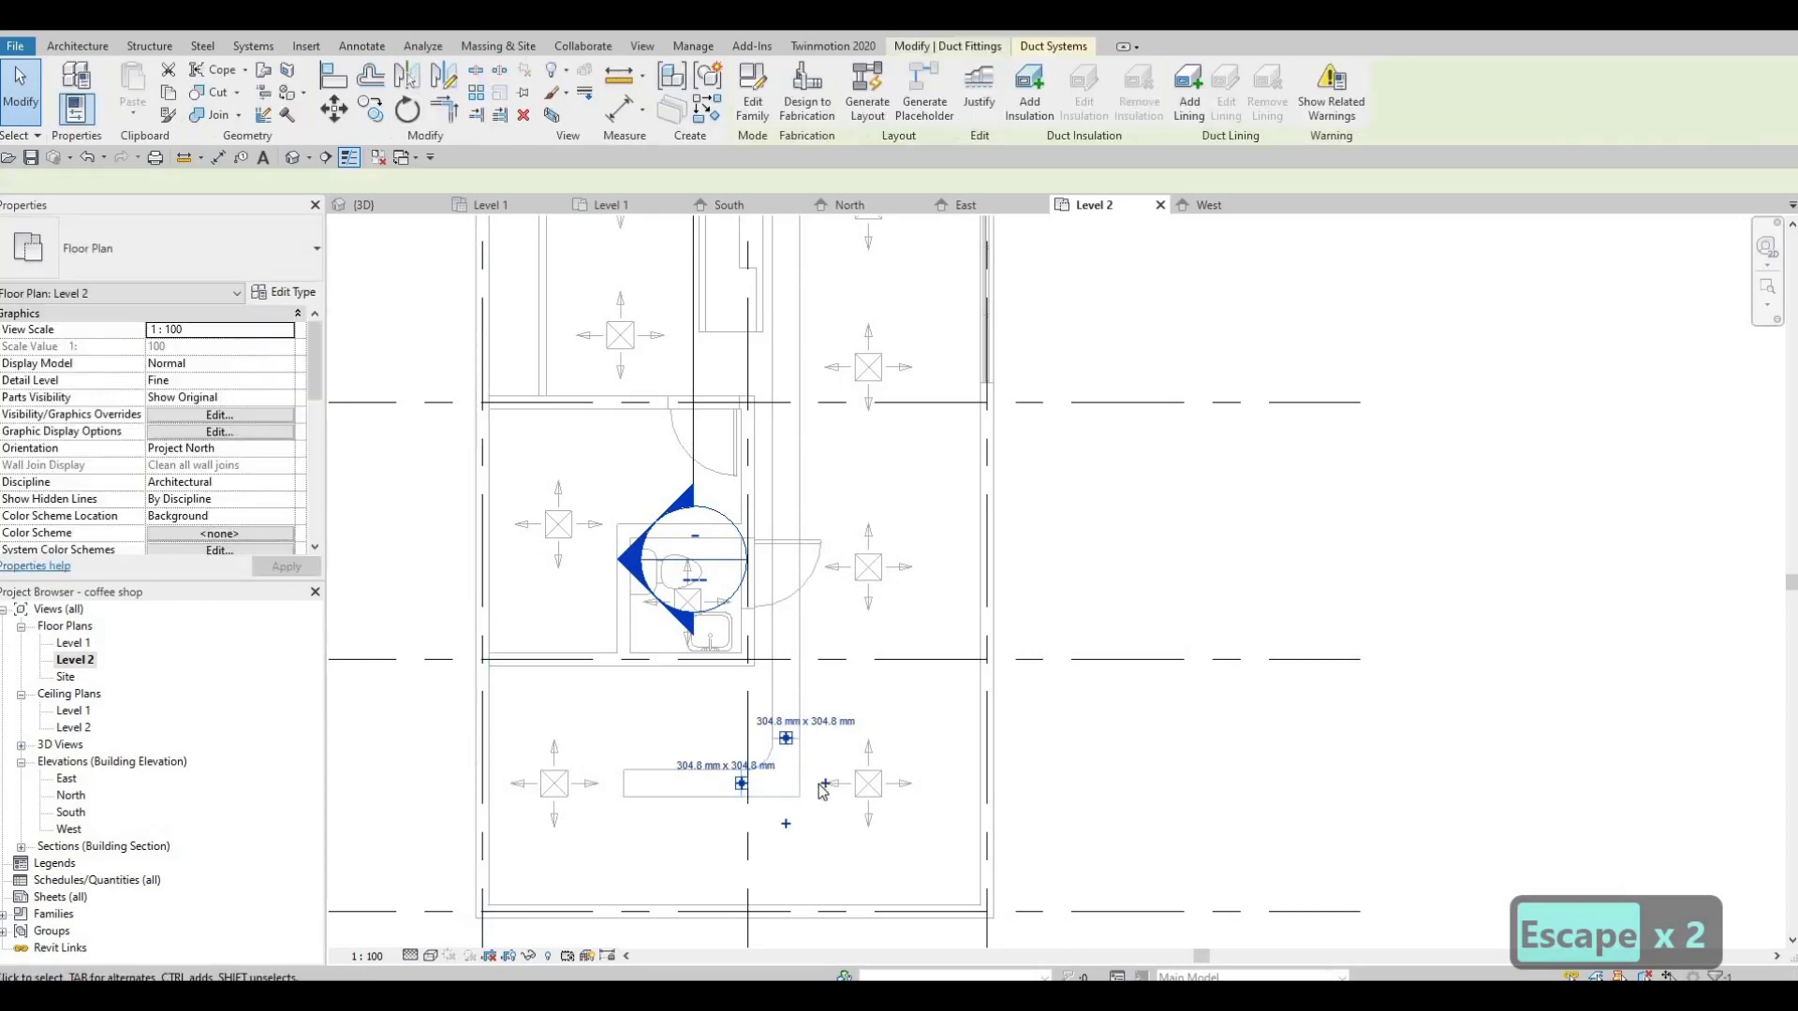
{"action": "left_click", "coordinate": [838, 784]}
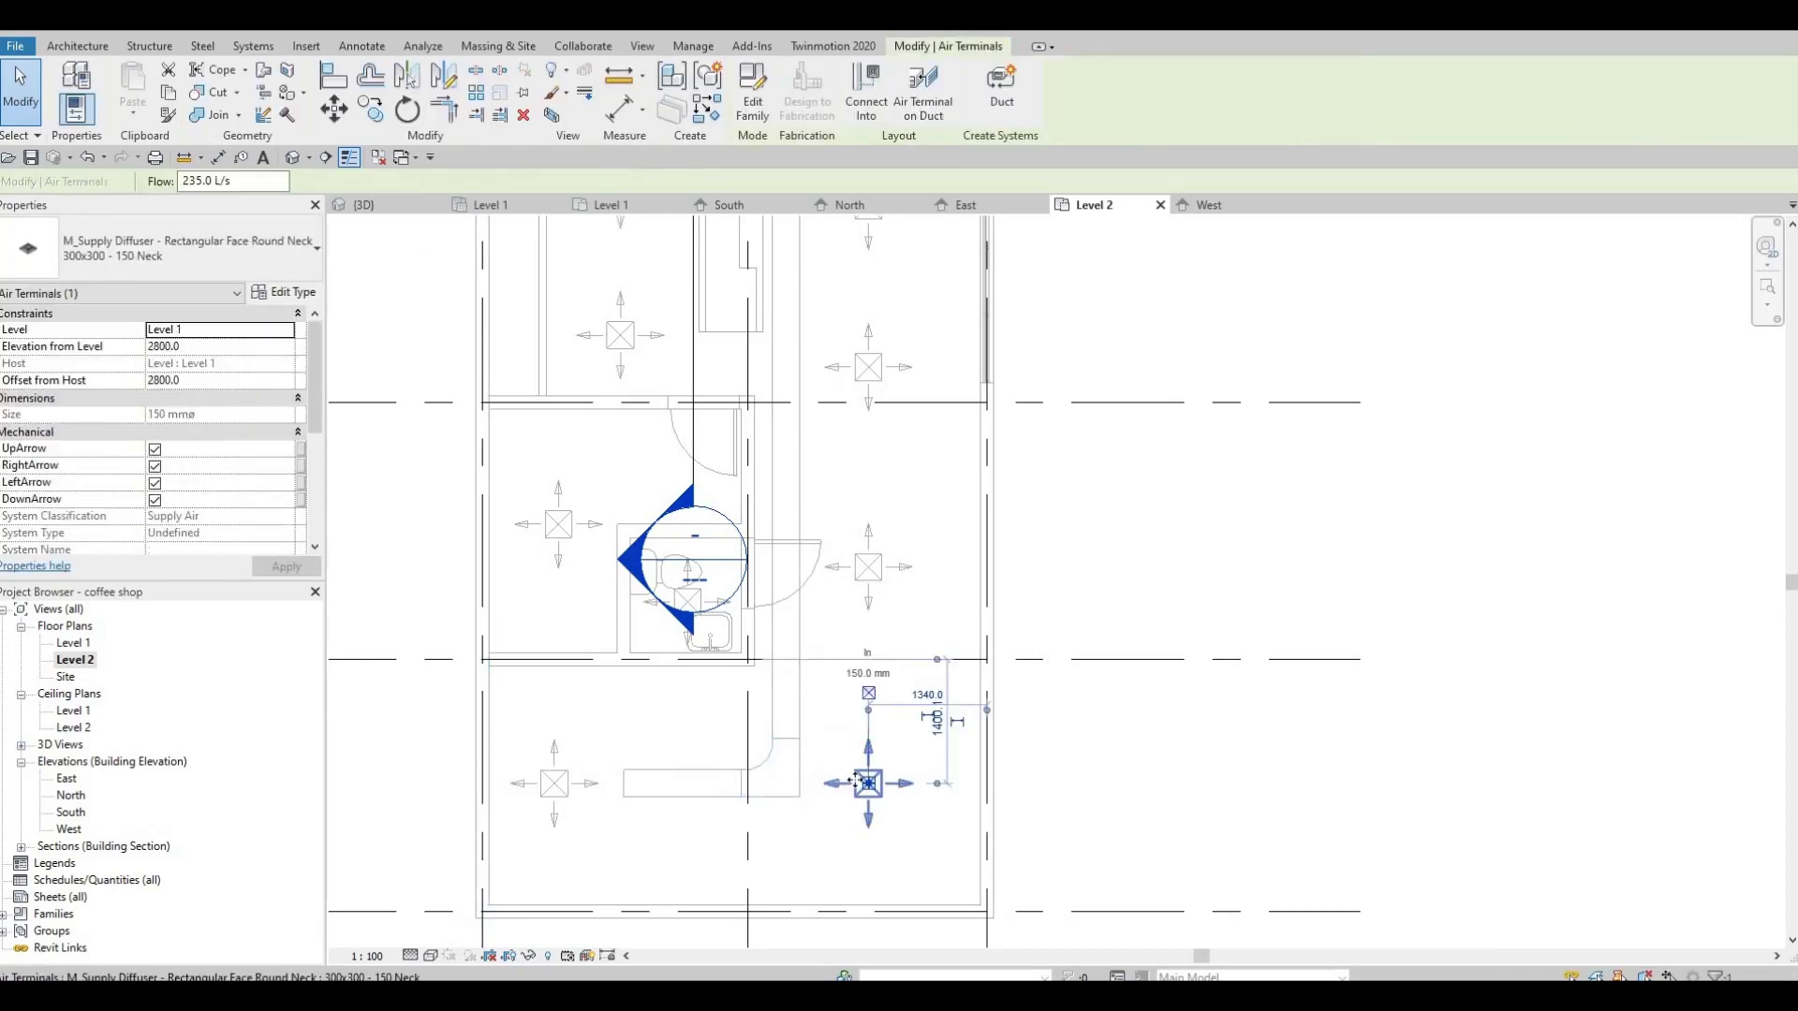
{"action": "scroll", "coordinate": [800, 789], "scroll_direction": "up", "scroll_amount": 3}
{"action": "key", "text": "Escape"}
{"action": "key", "text": "Escape"}
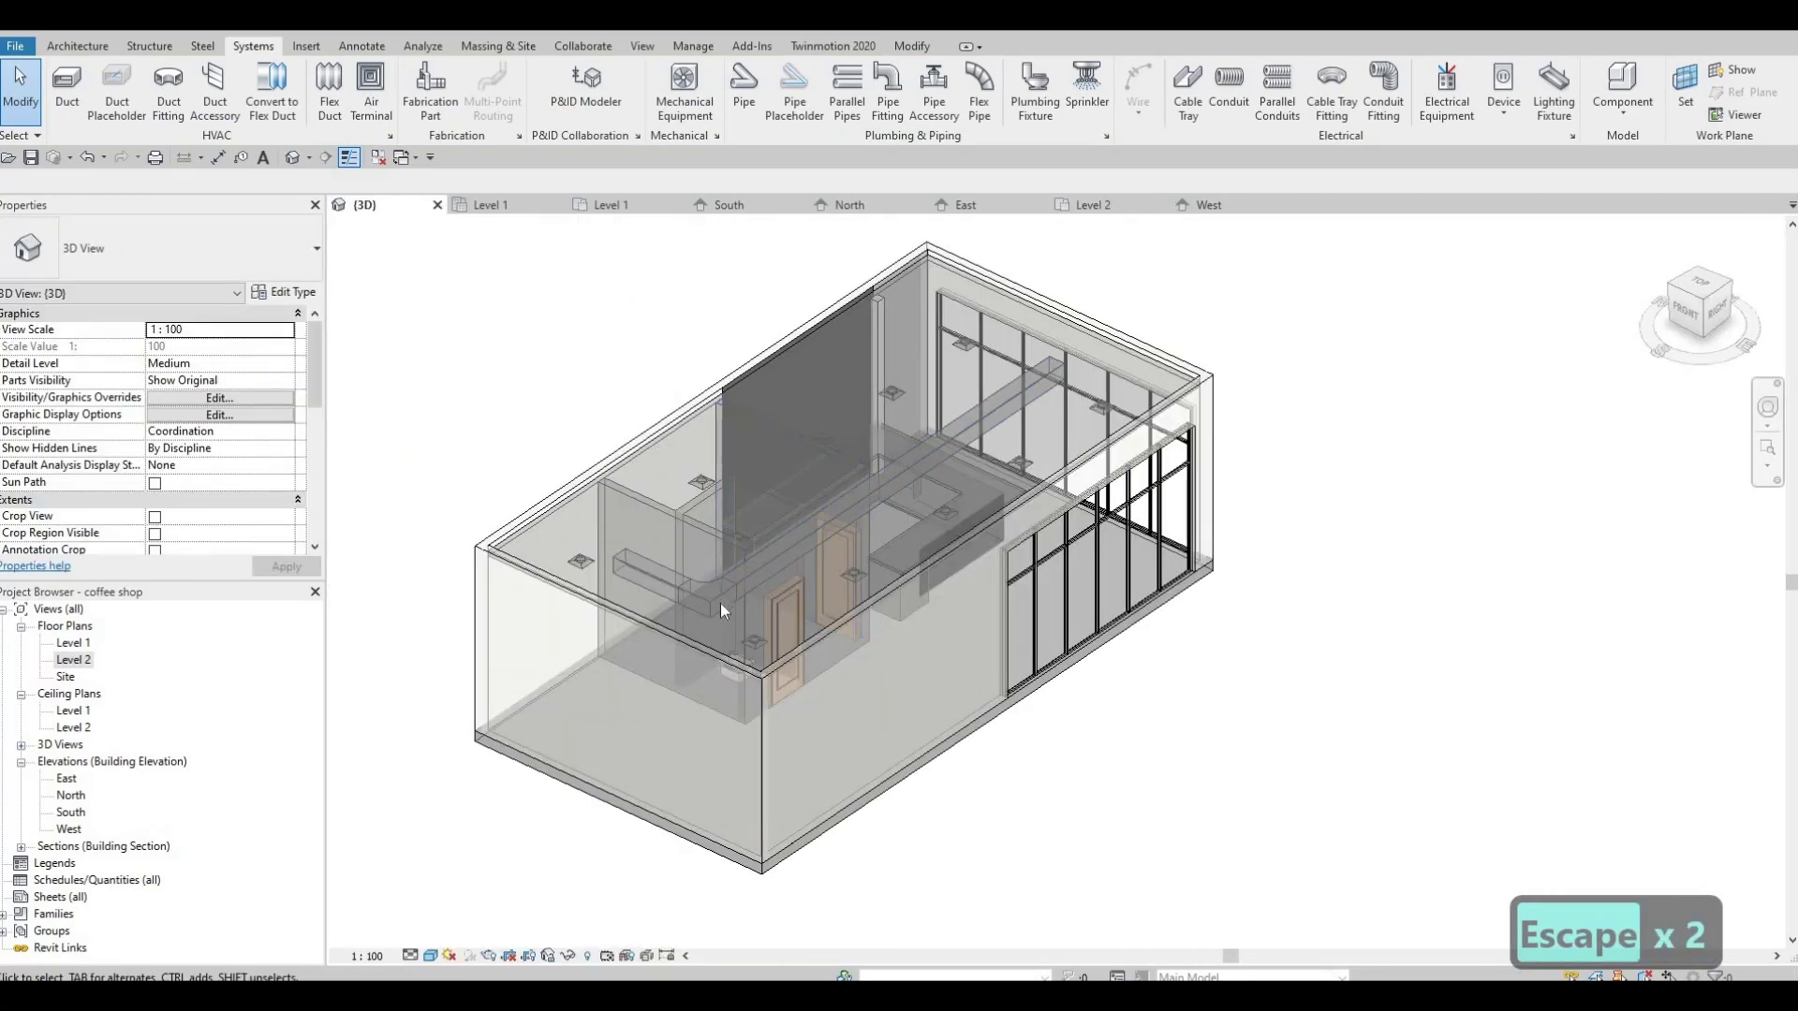
In the 3D view, convert the rectangular duct elbow into a tee that opens toward the nearby supply diffuser
{"action": "scroll", "coordinate": [719, 597], "scroll_direction": "up", "scroll_amount": 2}
{"action": "scroll", "coordinate": [719, 595], "scroll_direction": "up", "scroll_amount": 2}
{"action": "left_click", "coordinate": [693, 598]}
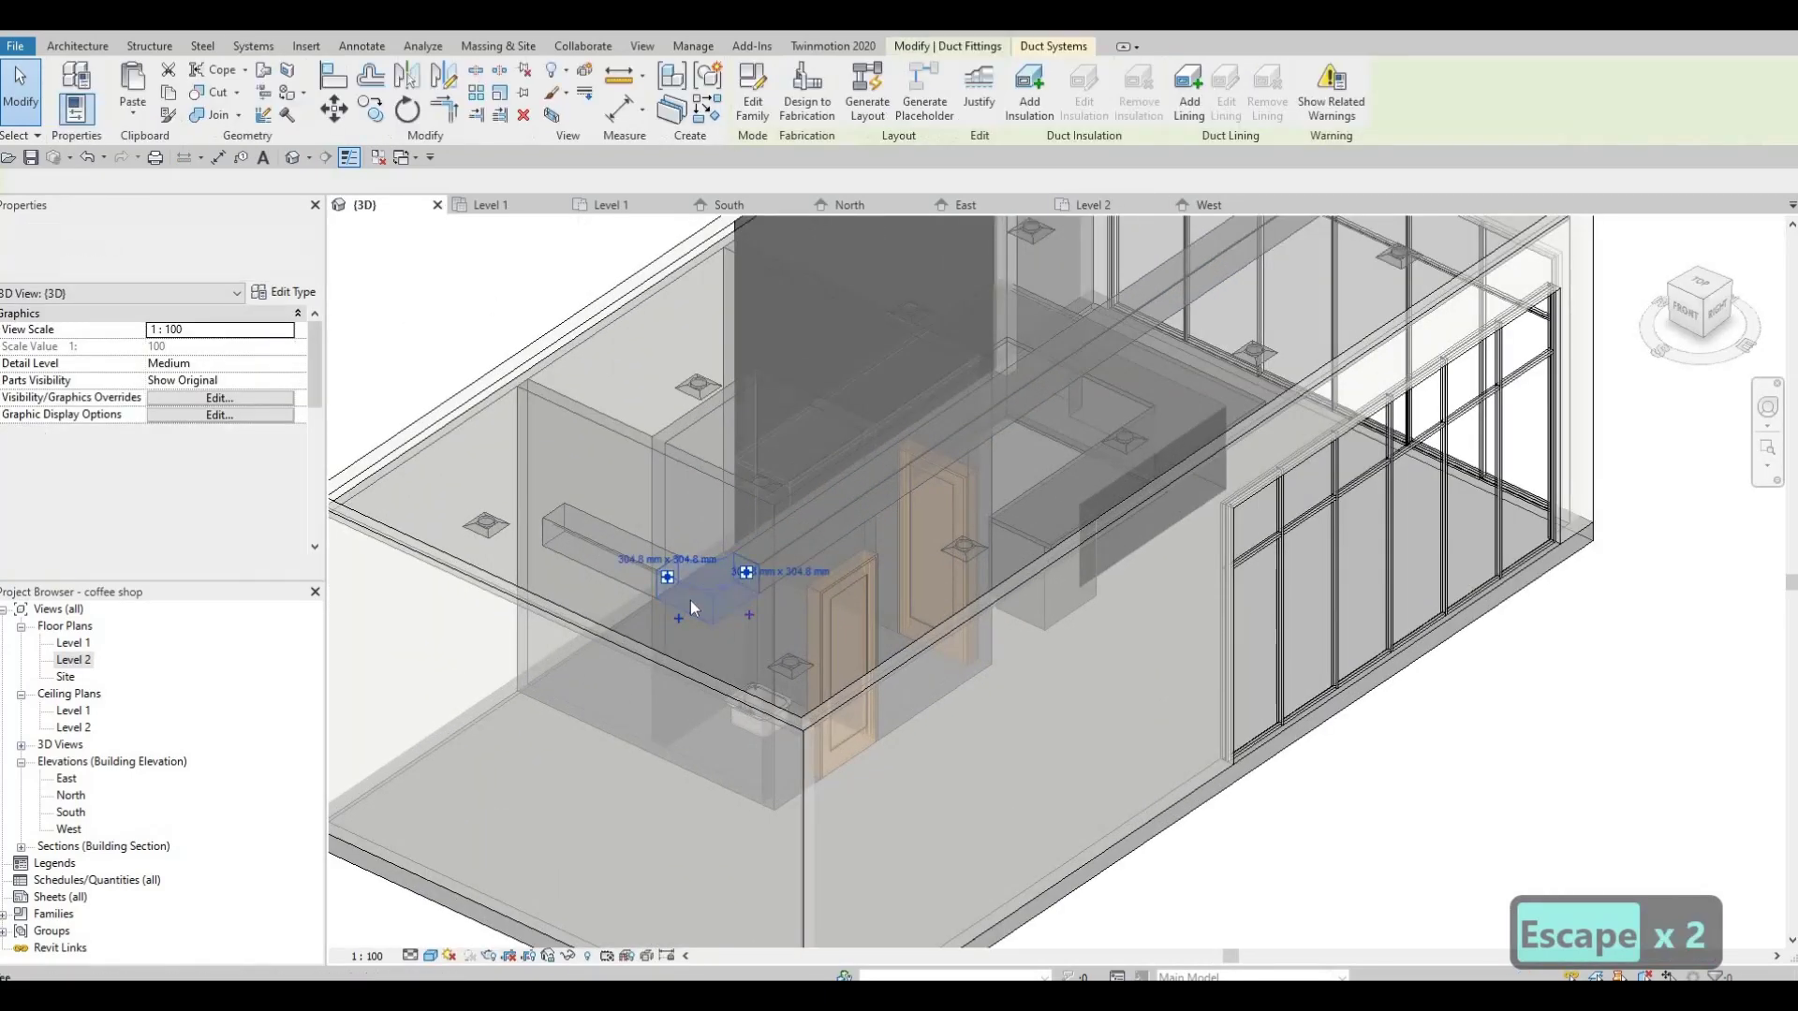
{"action": "scroll", "coordinate": [697, 601], "scroll_direction": "up", "scroll_amount": 2}
{"action": "scroll", "coordinate": [775, 627], "scroll_direction": "up", "scroll_amount": 2}
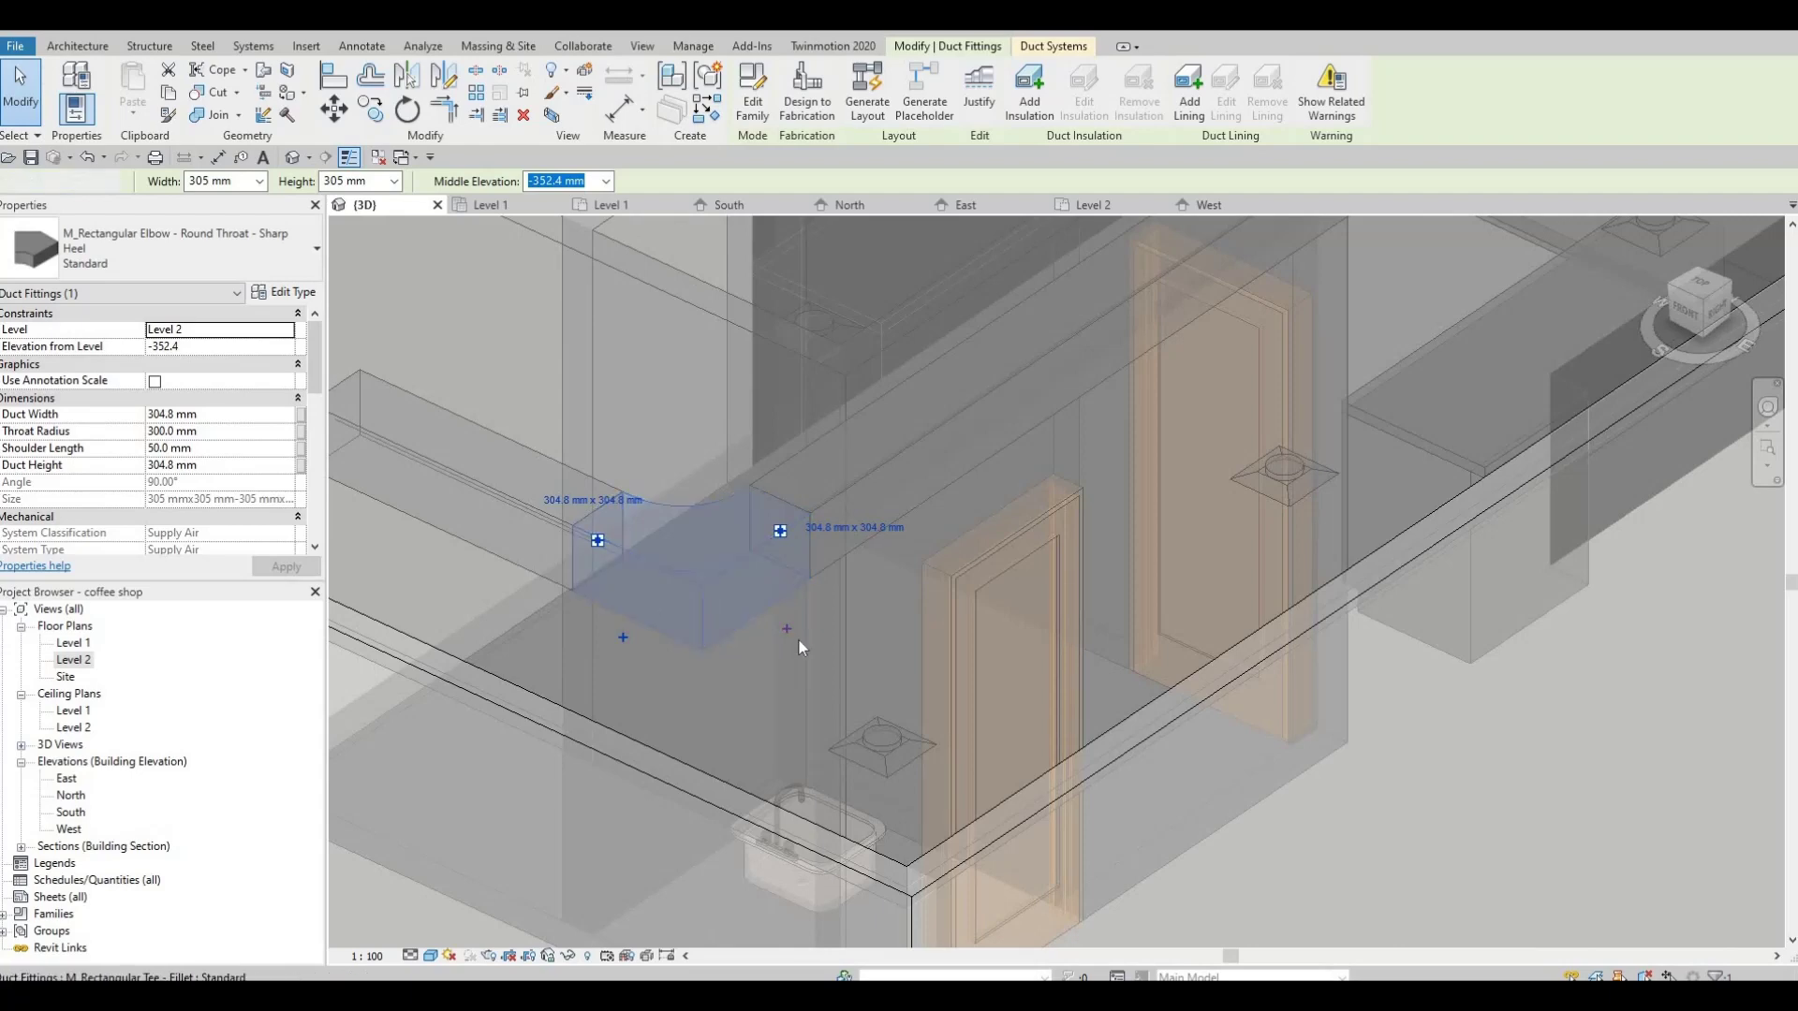
{"action": "left_click", "coordinate": [798, 638]}
{"action": "key", "text": "Escape"}
{"action": "key", "text": "Escape"}
{"action": "scroll", "coordinate": [474, 315], "scroll_direction": "down", "scroll_amount": 2}
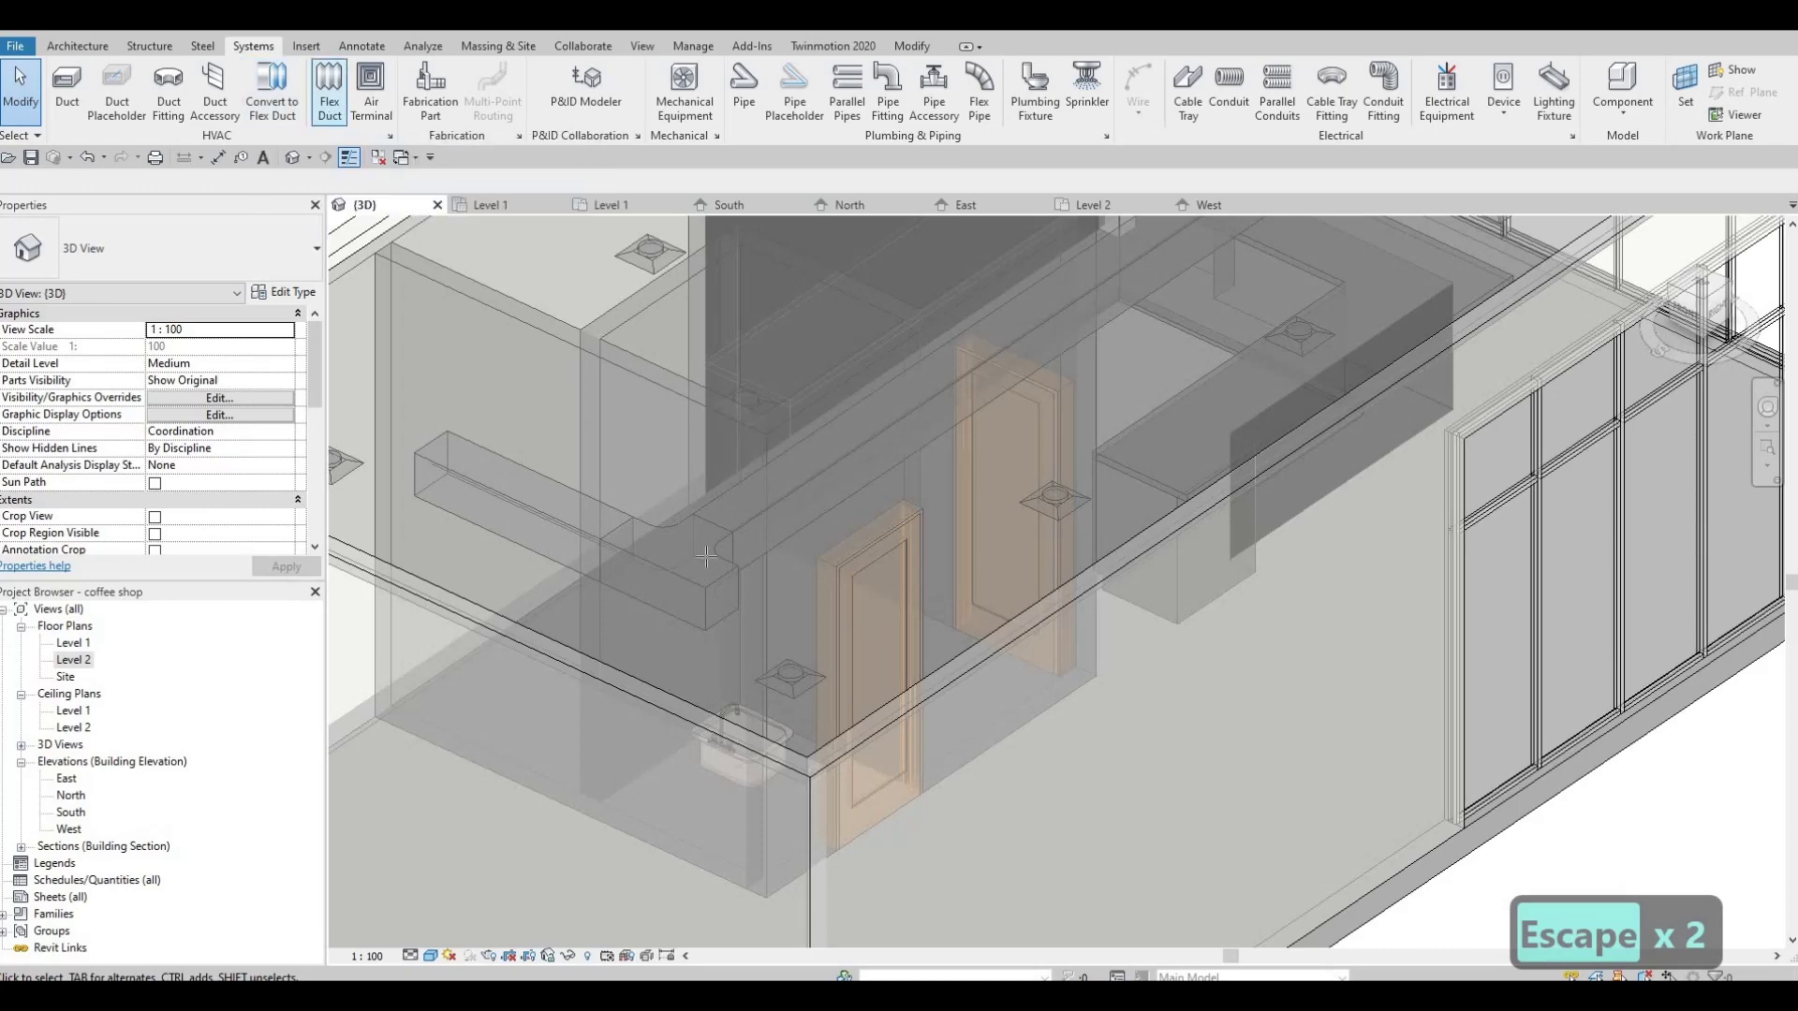
Draw a Flex - Round flex duct from the tee's open end to the neck of the nearby supply diffuser
{"action": "left_click", "coordinate": [330, 94]}
{"action": "scroll", "coordinate": [706, 546], "scroll_direction": "up", "scroll_amount": 2}
{"action": "scroll", "coordinate": [707, 546], "scroll_direction": "up", "scroll_amount": 1}
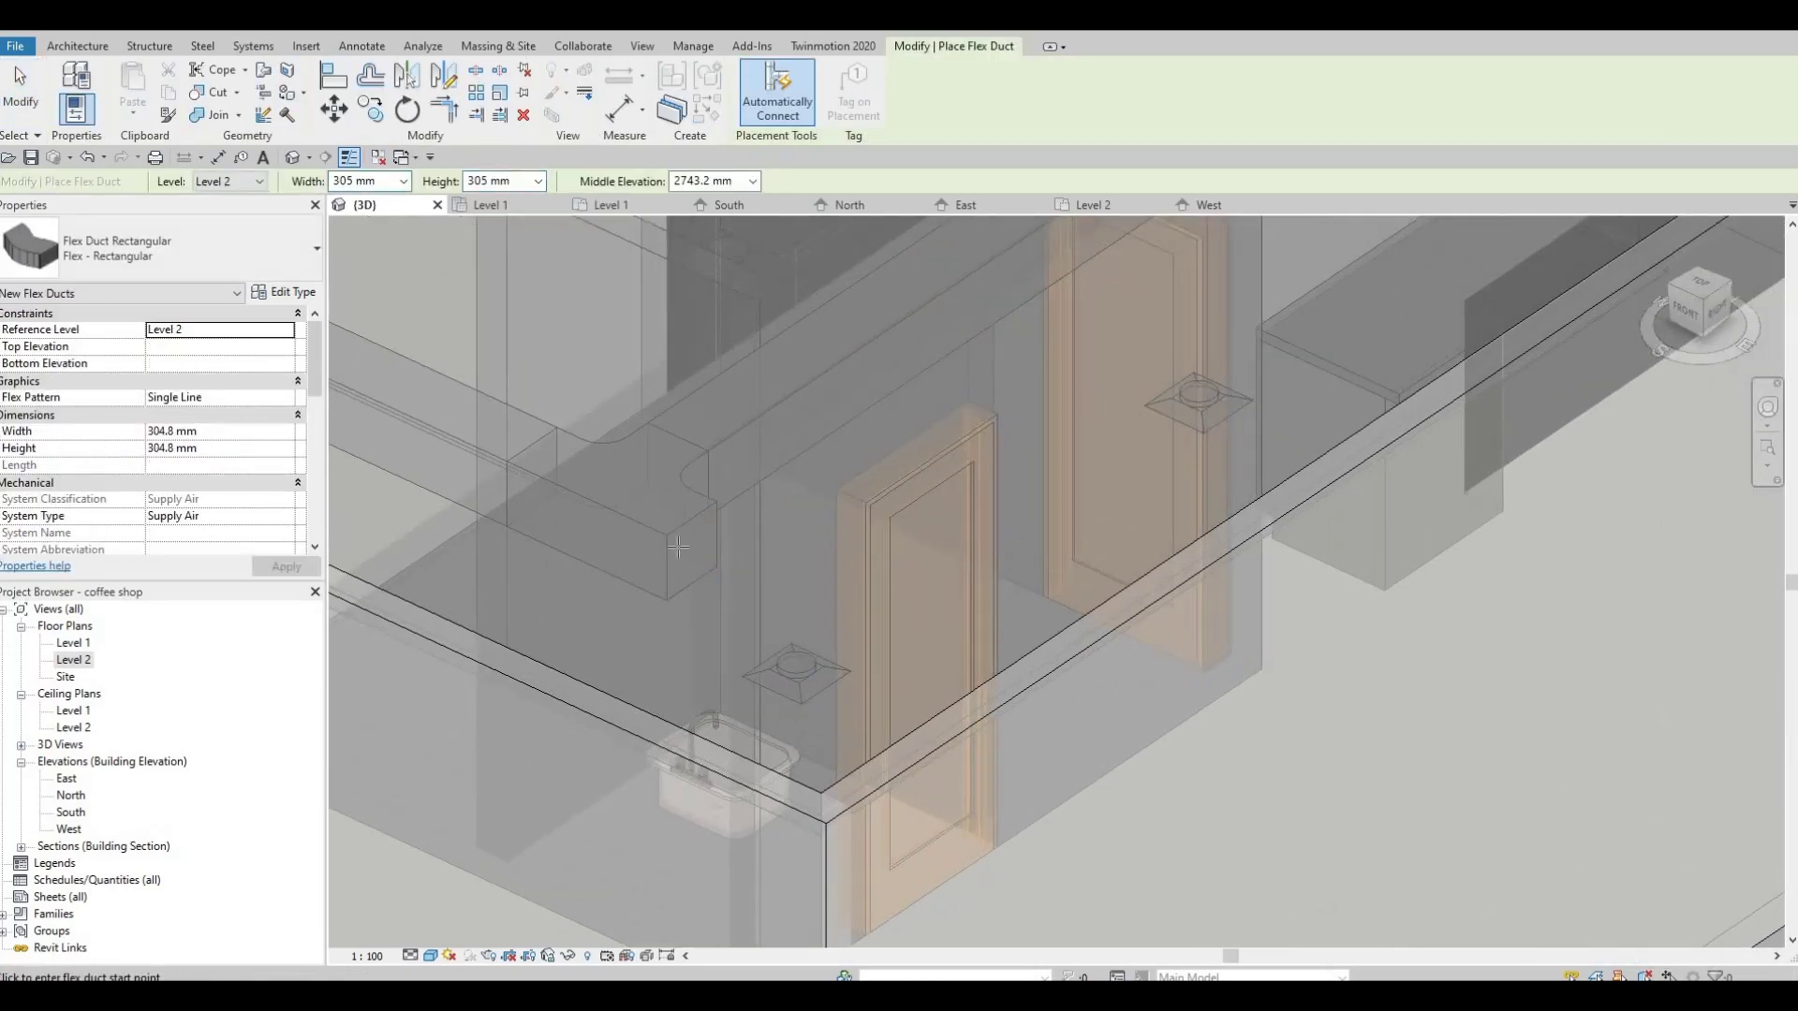
{"action": "left_click", "coordinate": [188, 248]}
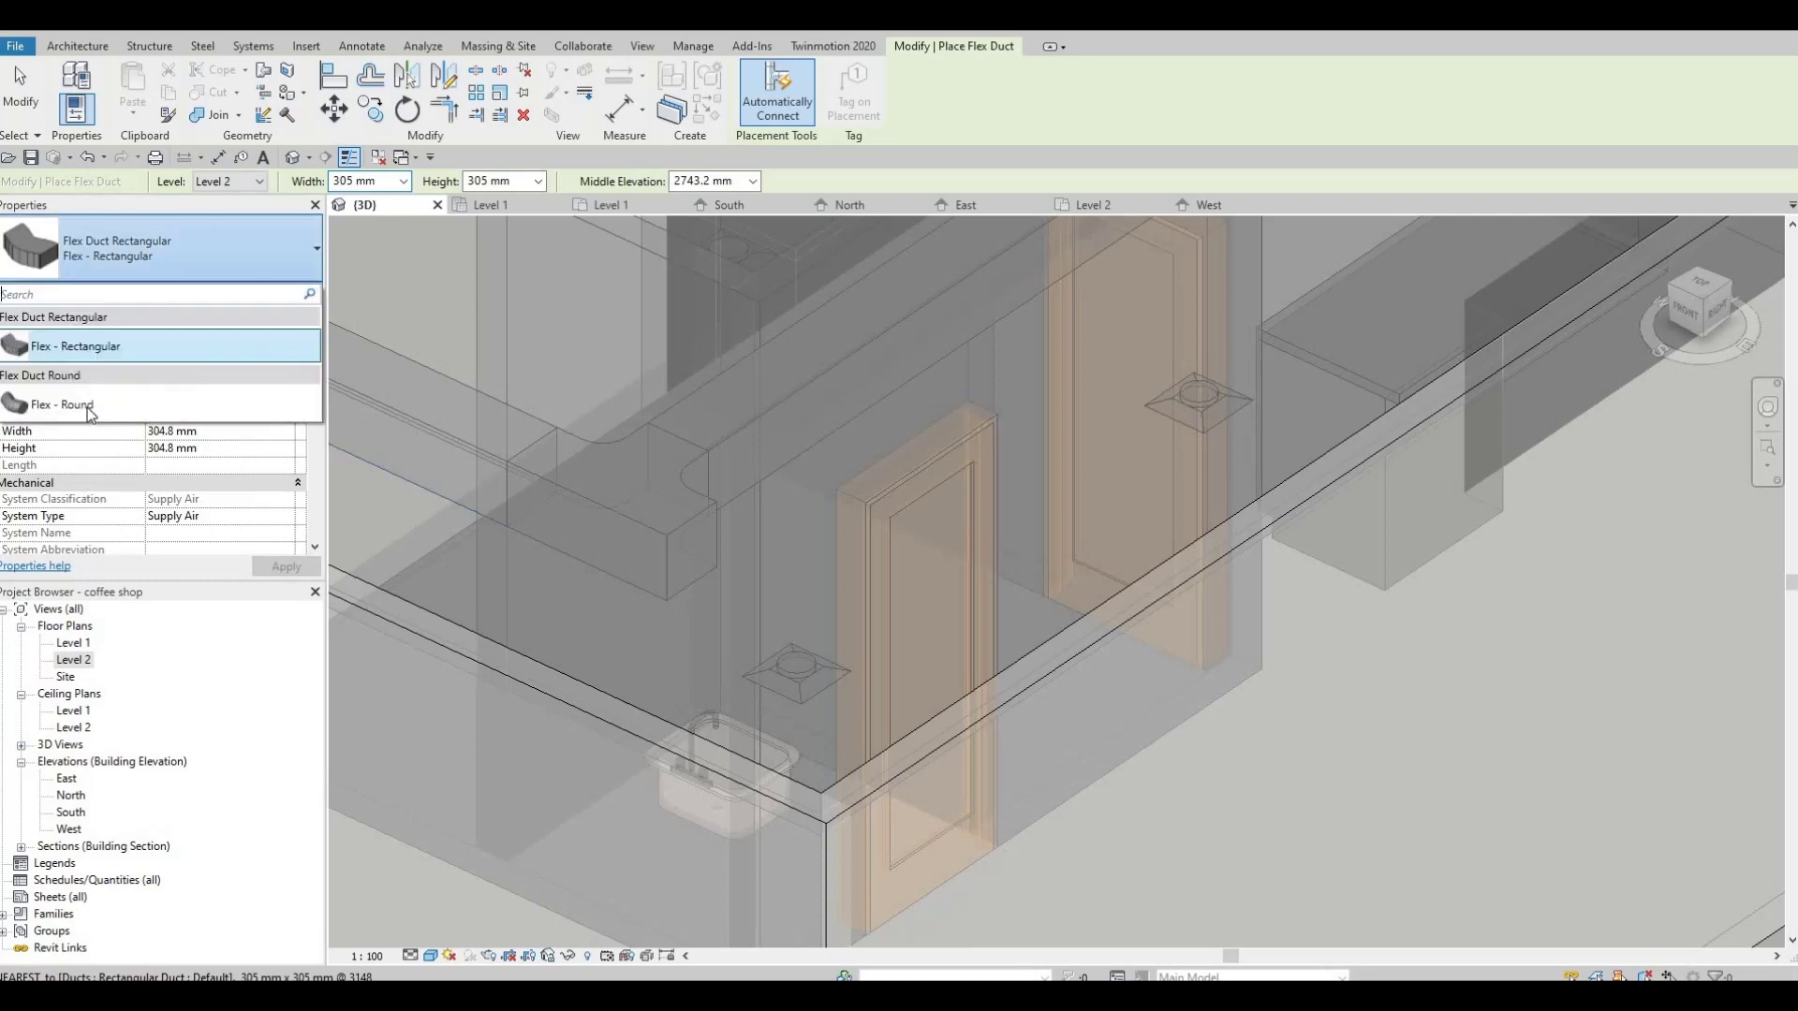
{"action": "left_click", "coordinate": [113, 346]}
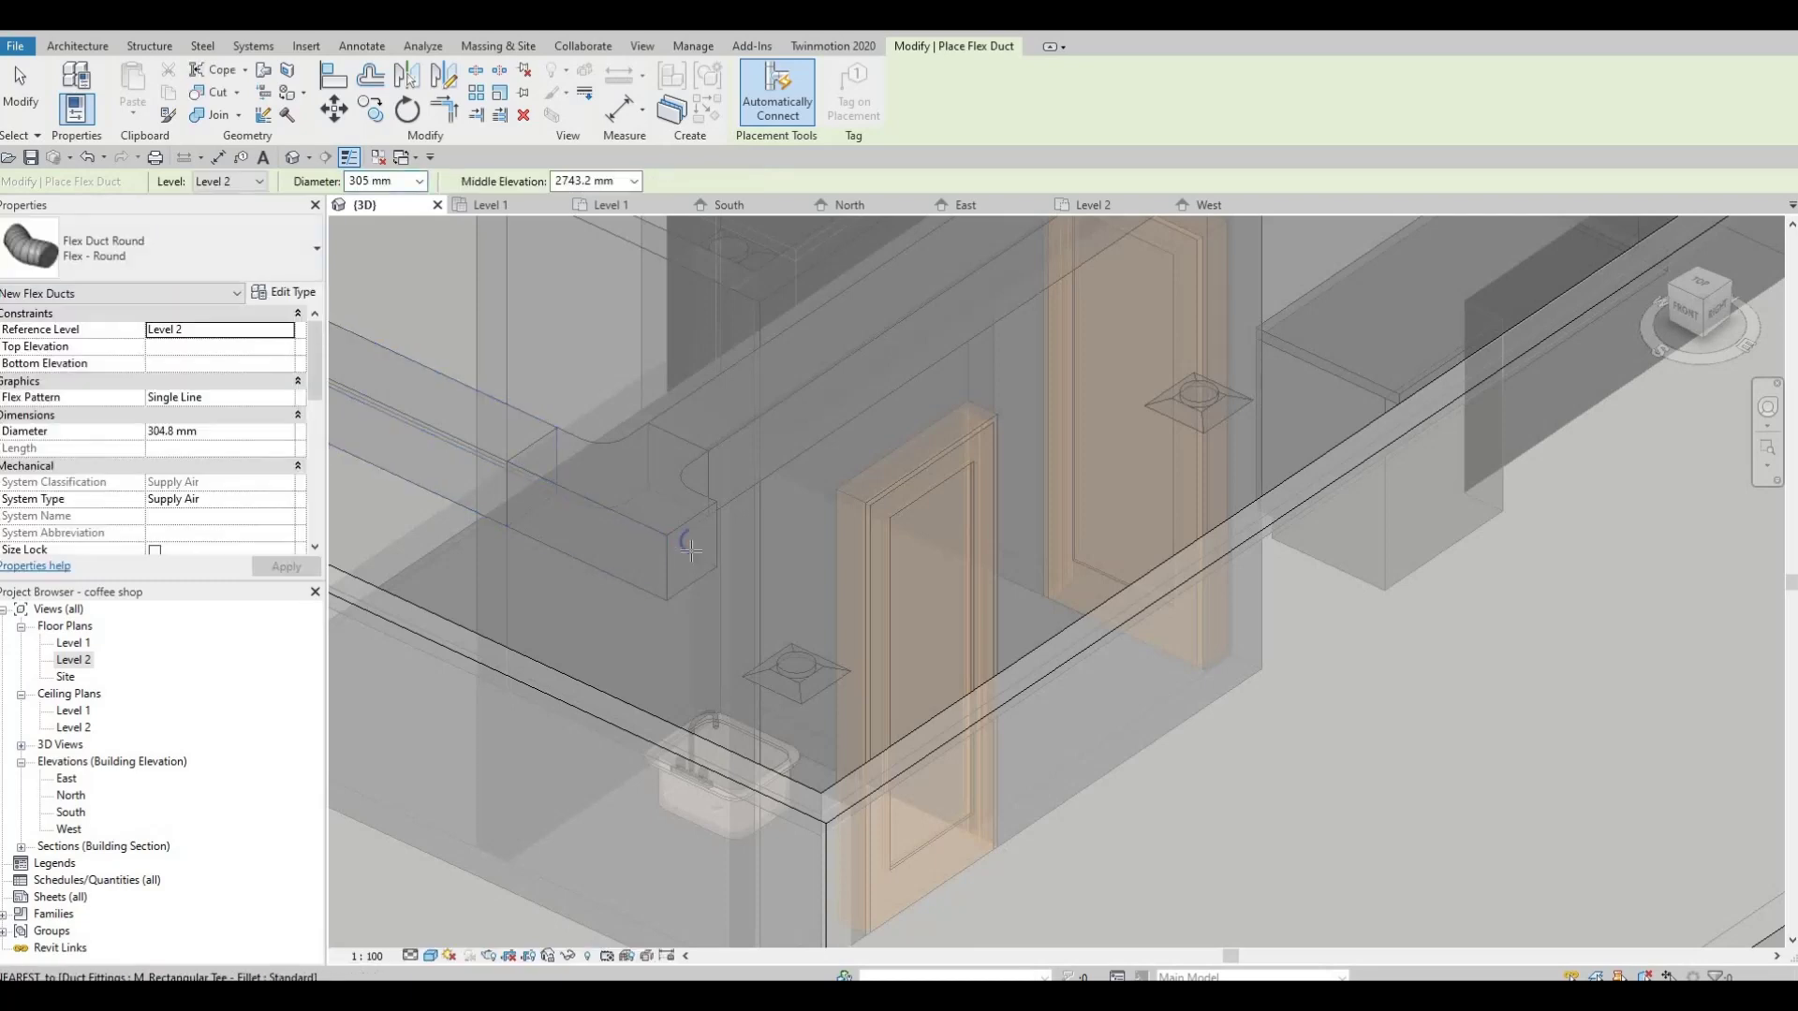
{"action": "left_click", "coordinate": [691, 550]}
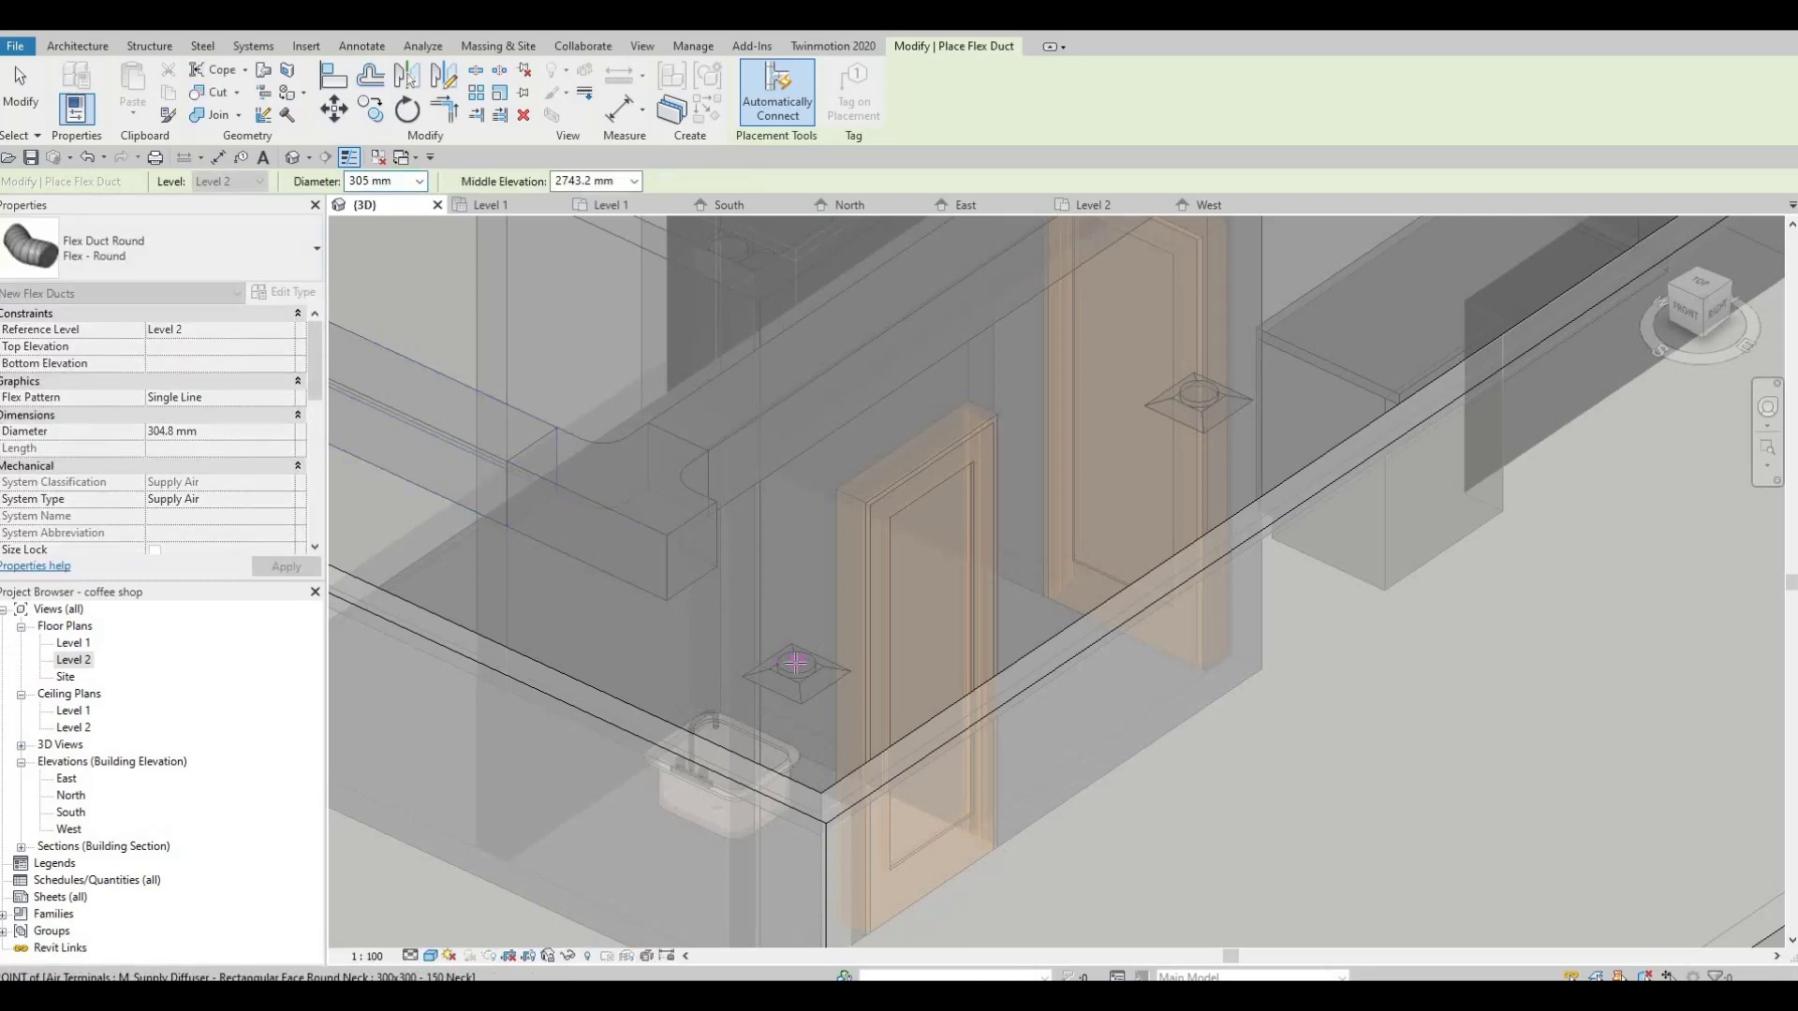
{"action": "left_click", "coordinate": [795, 662]}
{"action": "key", "text": "Escape"}
{"action": "key", "text": "Escape"}
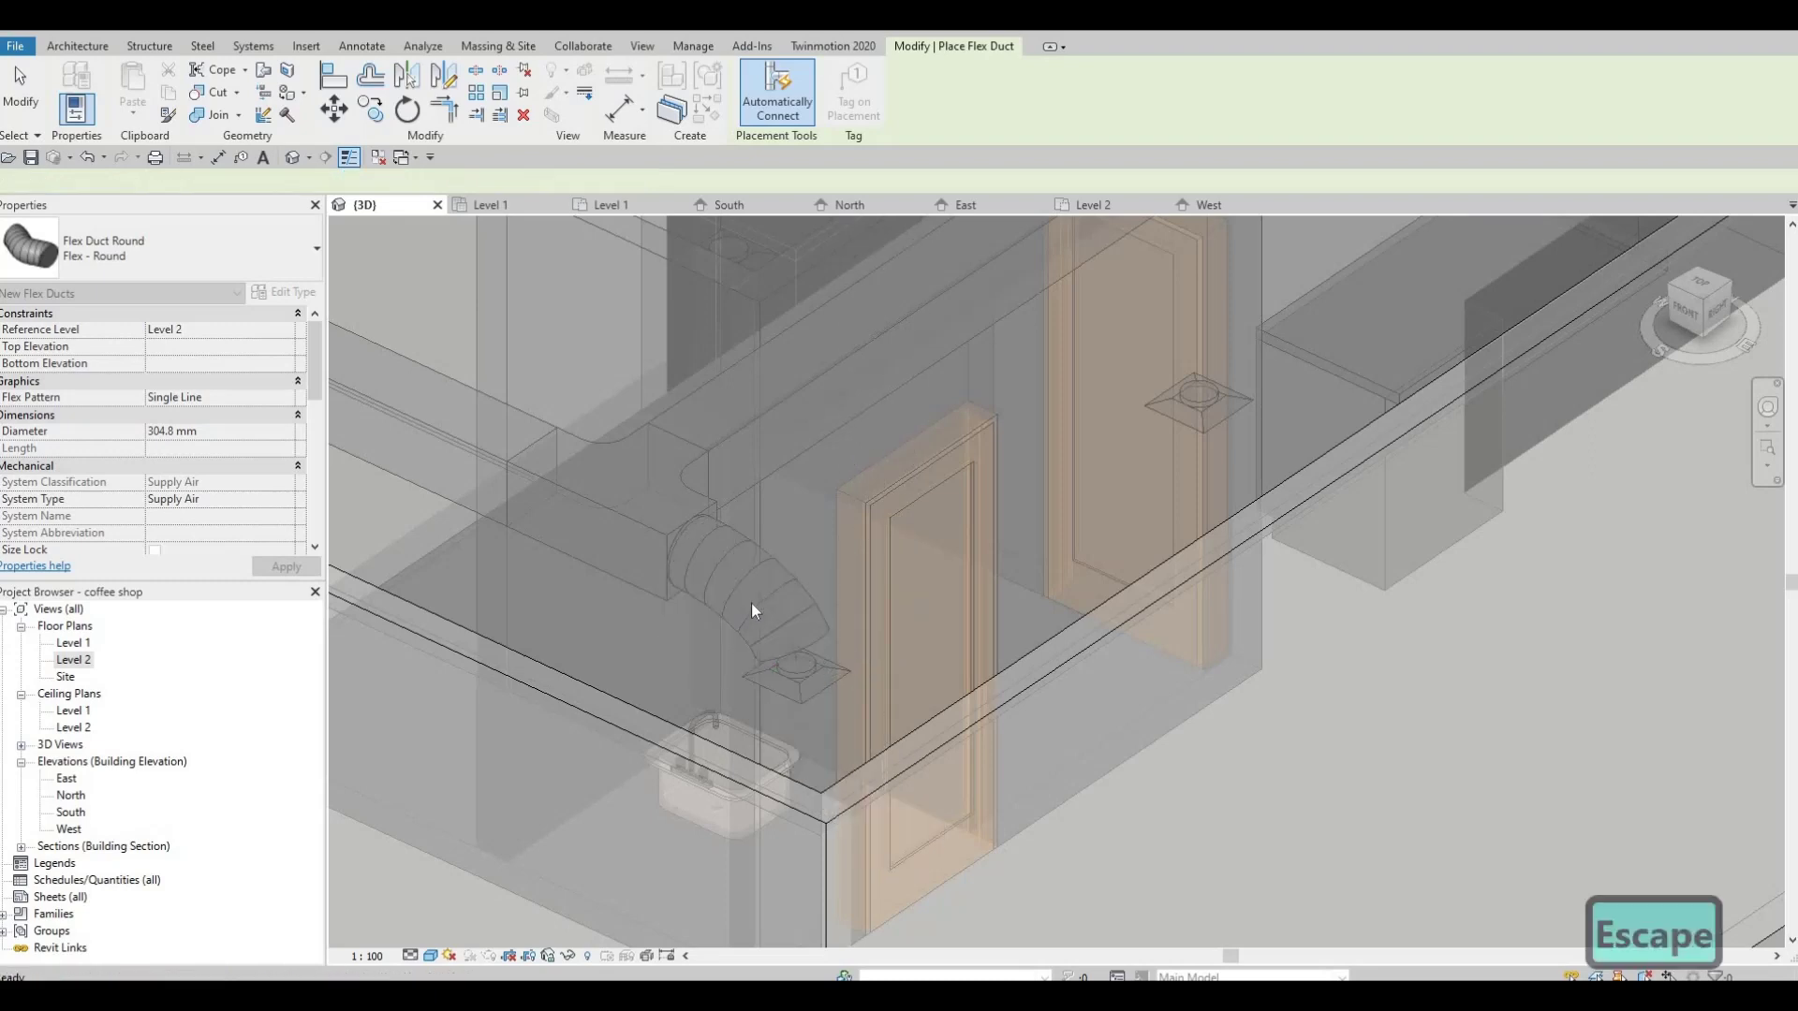
Set the round flex duct's diameter to 150 mm
{"action": "left_click", "coordinate": [740, 575]}
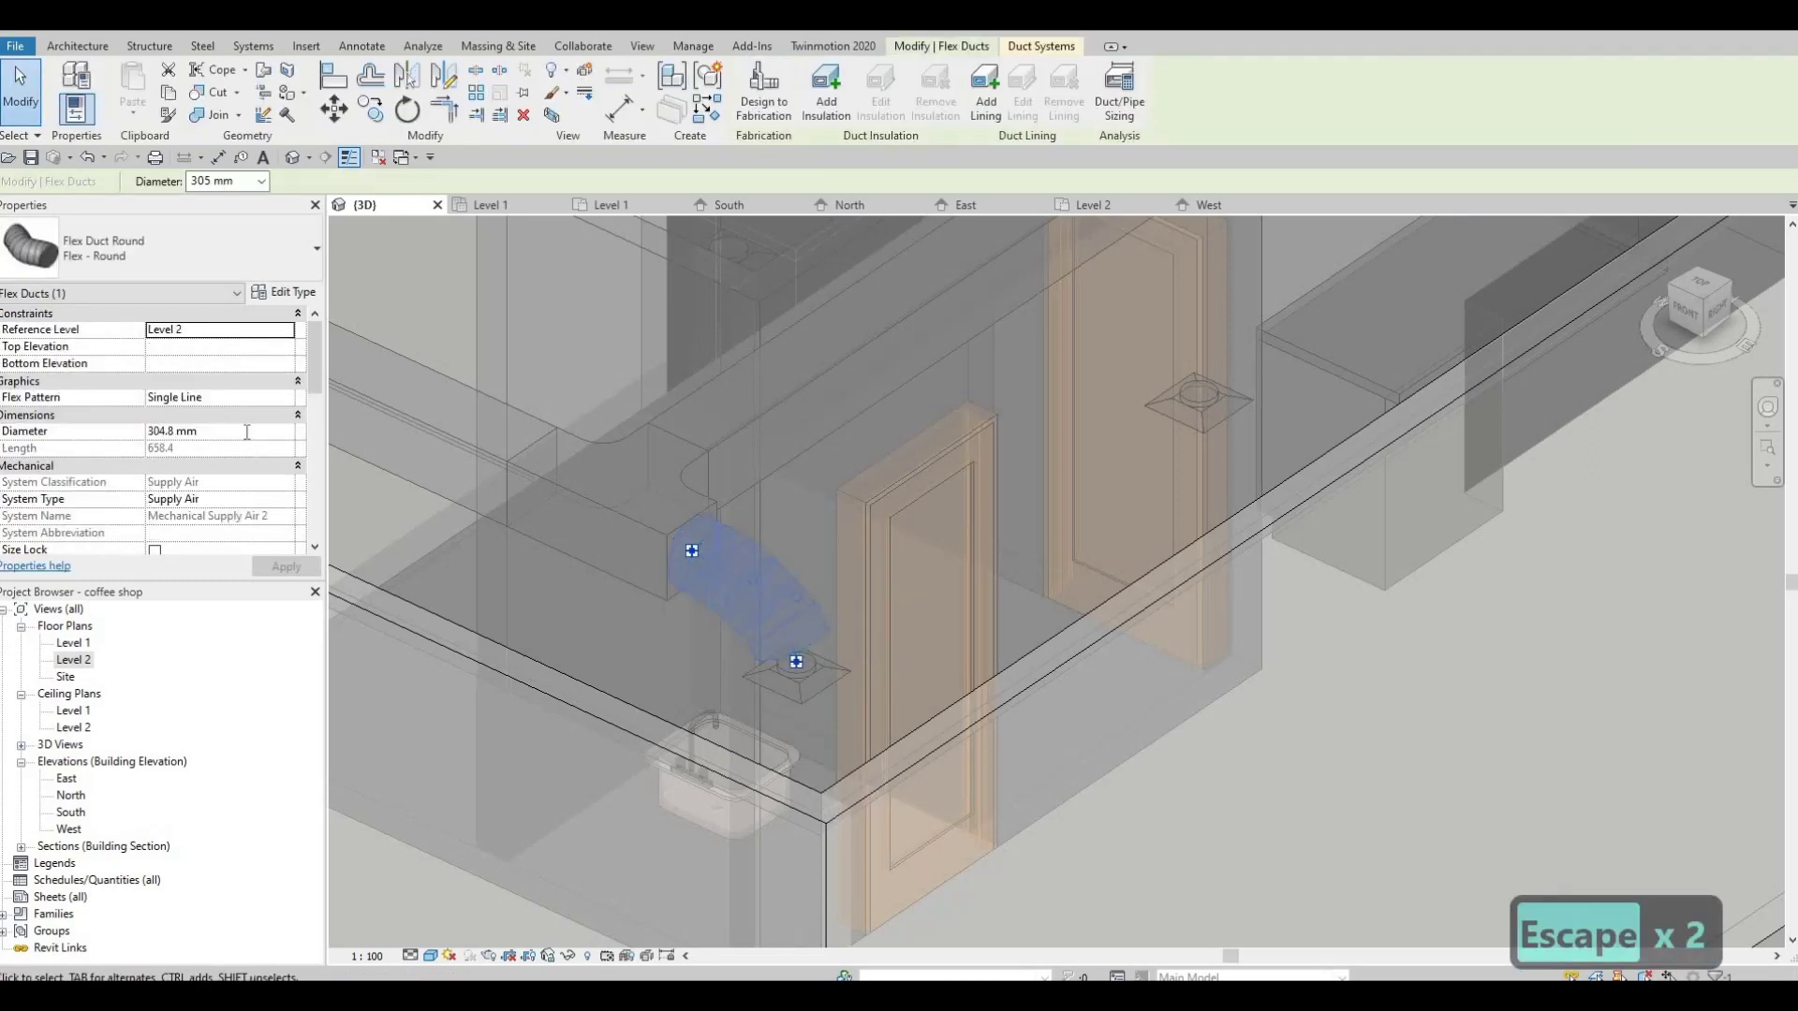
{"action": "left_click", "coordinate": [247, 432]}
{"action": "type", "text": "150"}
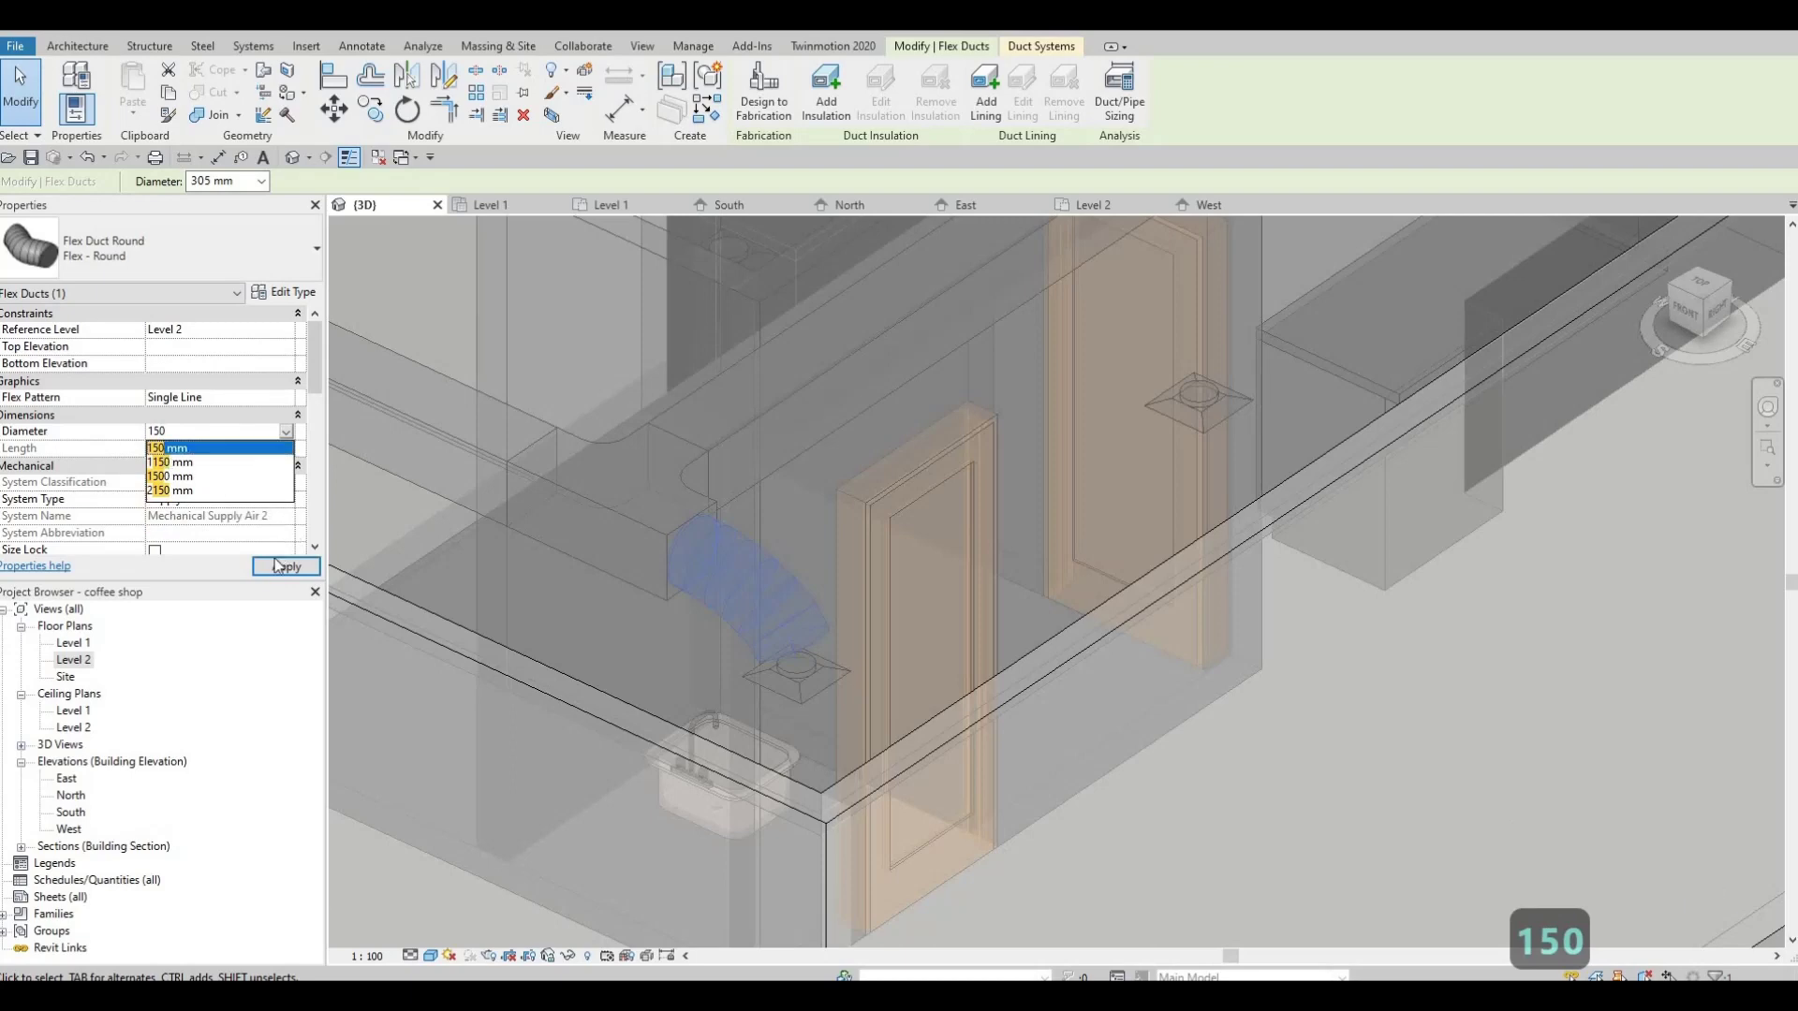
{"action": "left_click", "coordinate": [173, 447]}
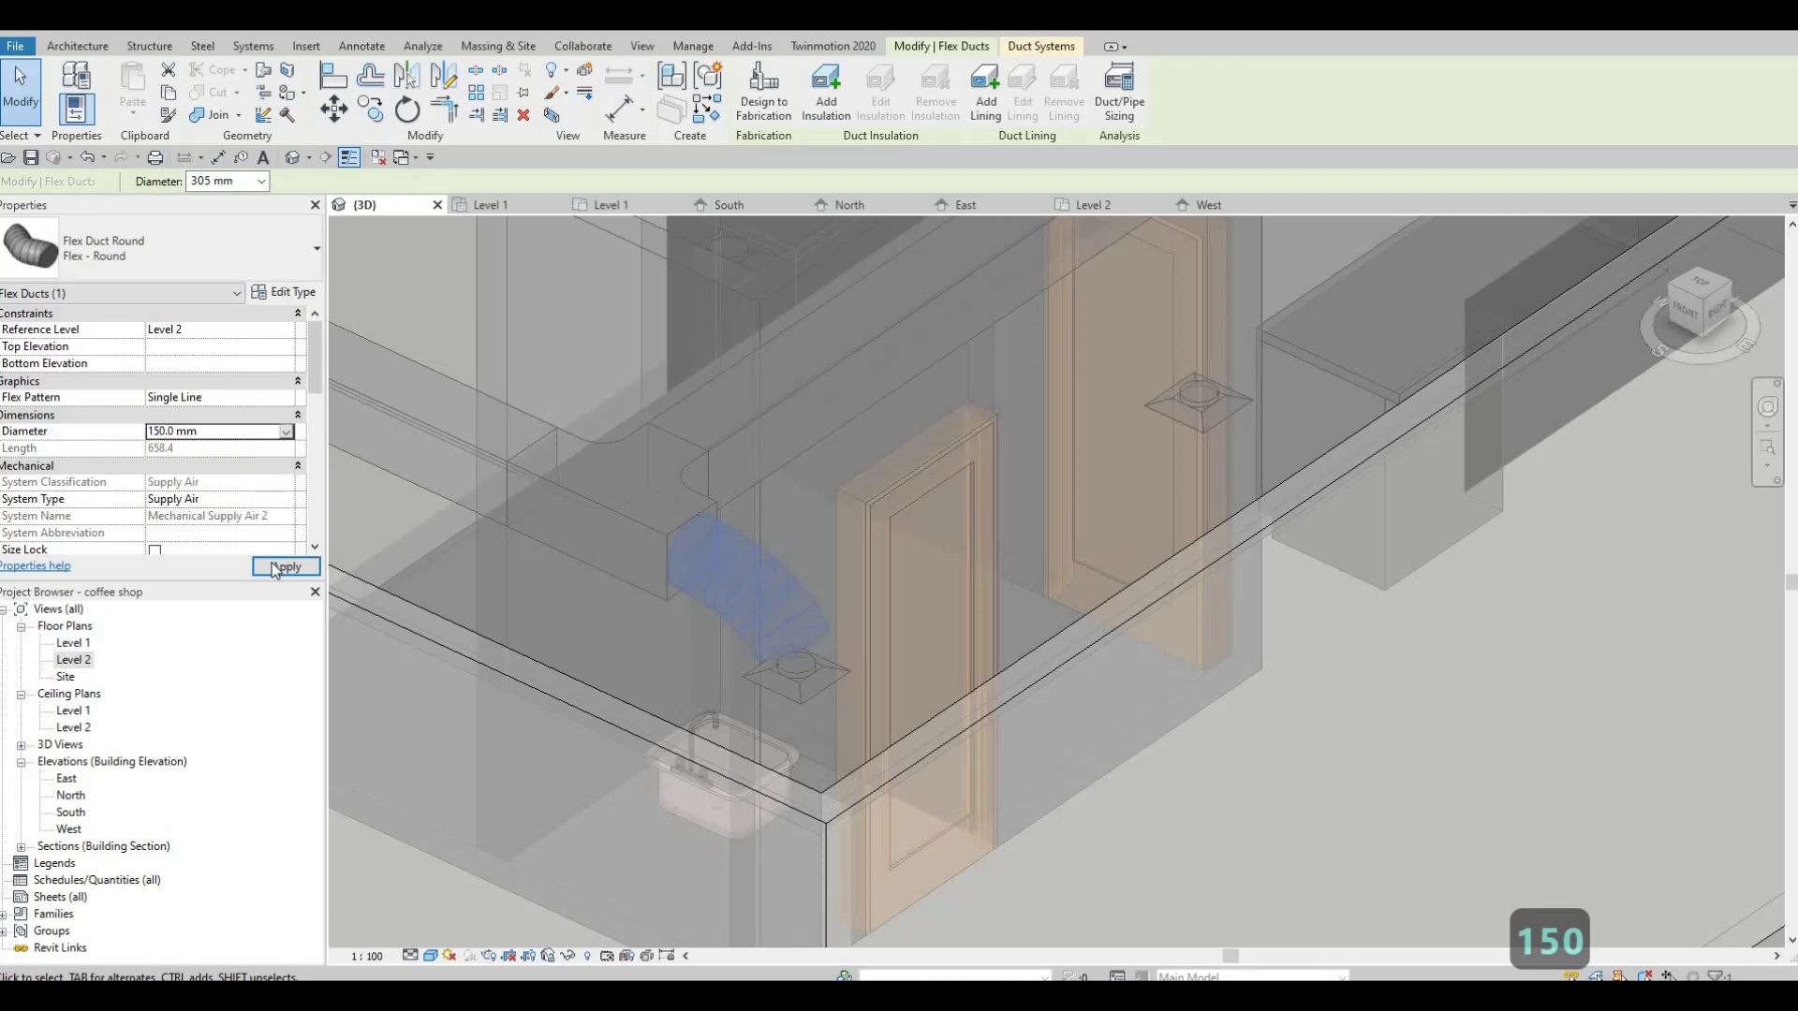
{"action": "key", "text": "Escape"}
{"action": "key", "text": "Escape"}
Set the width of the short rectangular branch duct beside the tee to 150 mm
{"action": "middle_click_drag", "start_coordinate": [469, 654], "coordinate": [844, 453], "text": "shift"}
{"action": "scroll", "coordinate": [833, 453], "scroll_direction": "down", "scroll_amount": 1}
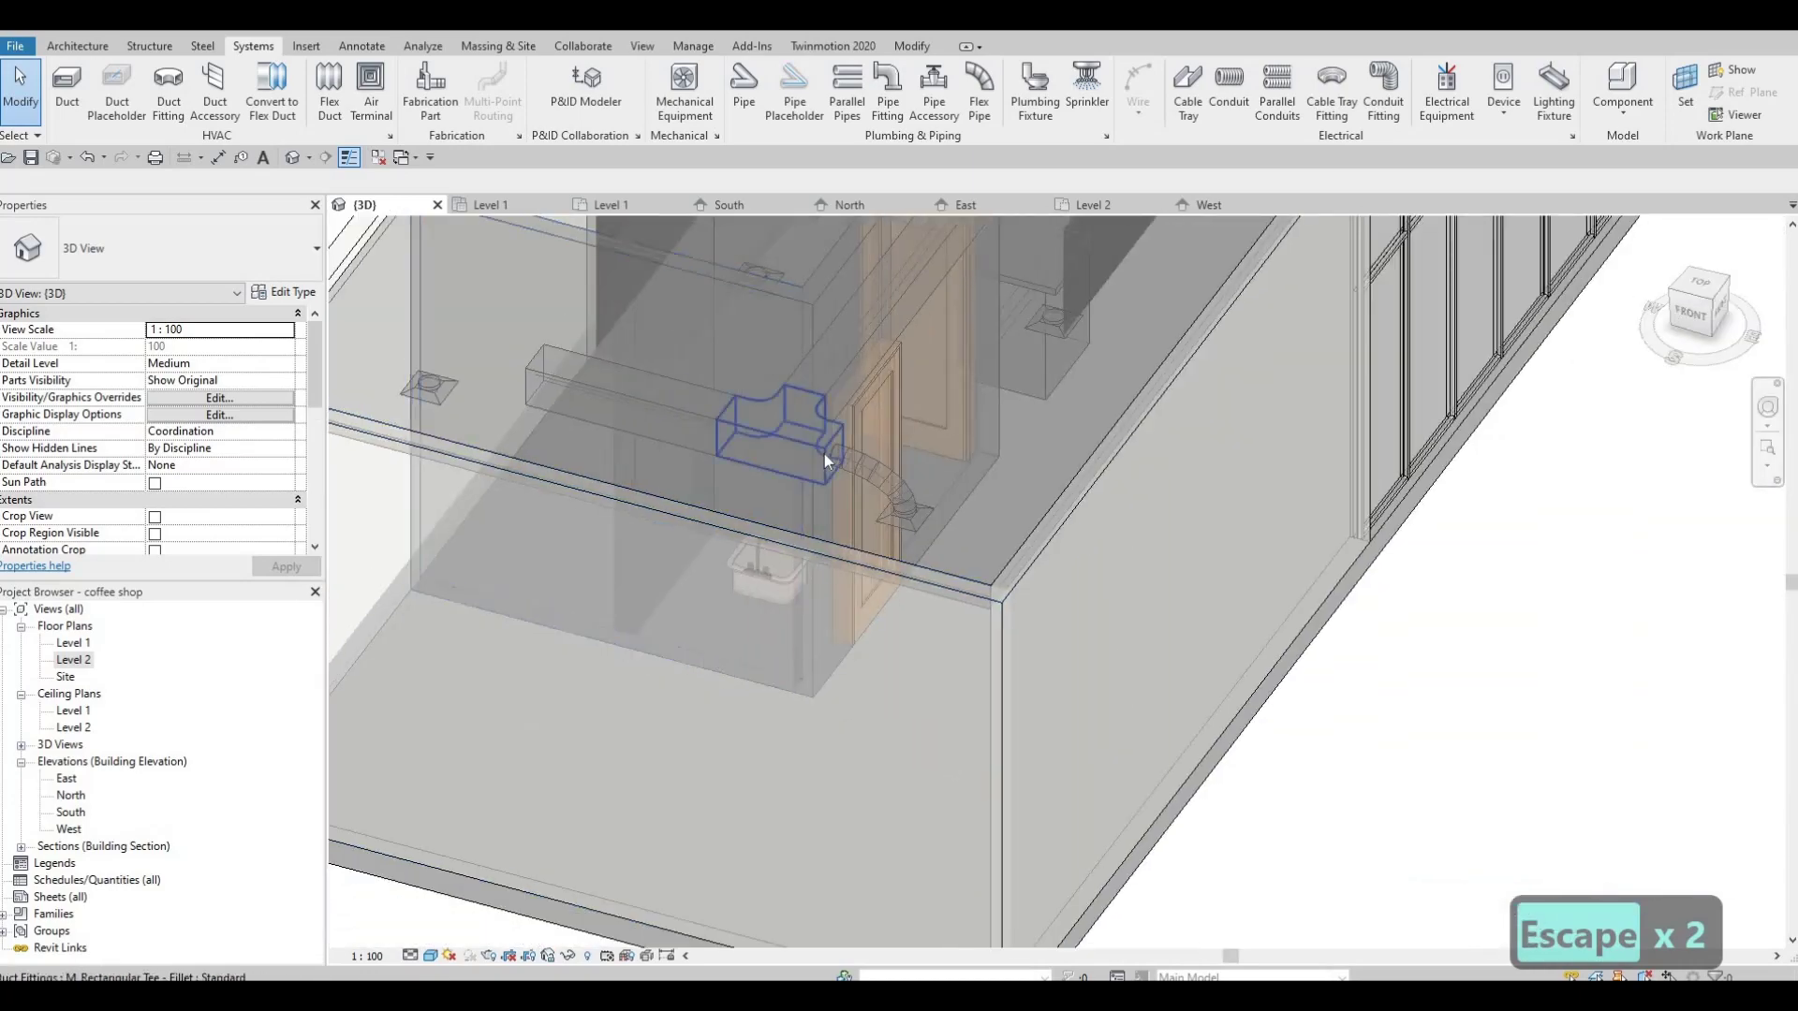
{"action": "scroll", "coordinate": [824, 453], "scroll_direction": "up", "scroll_amount": 3}
{"action": "scroll", "coordinate": [468, 501], "scroll_direction": "down", "scroll_amount": 2}
{"action": "middle_click_drag", "start_coordinate": [449, 503], "coordinate": [430, 236]}
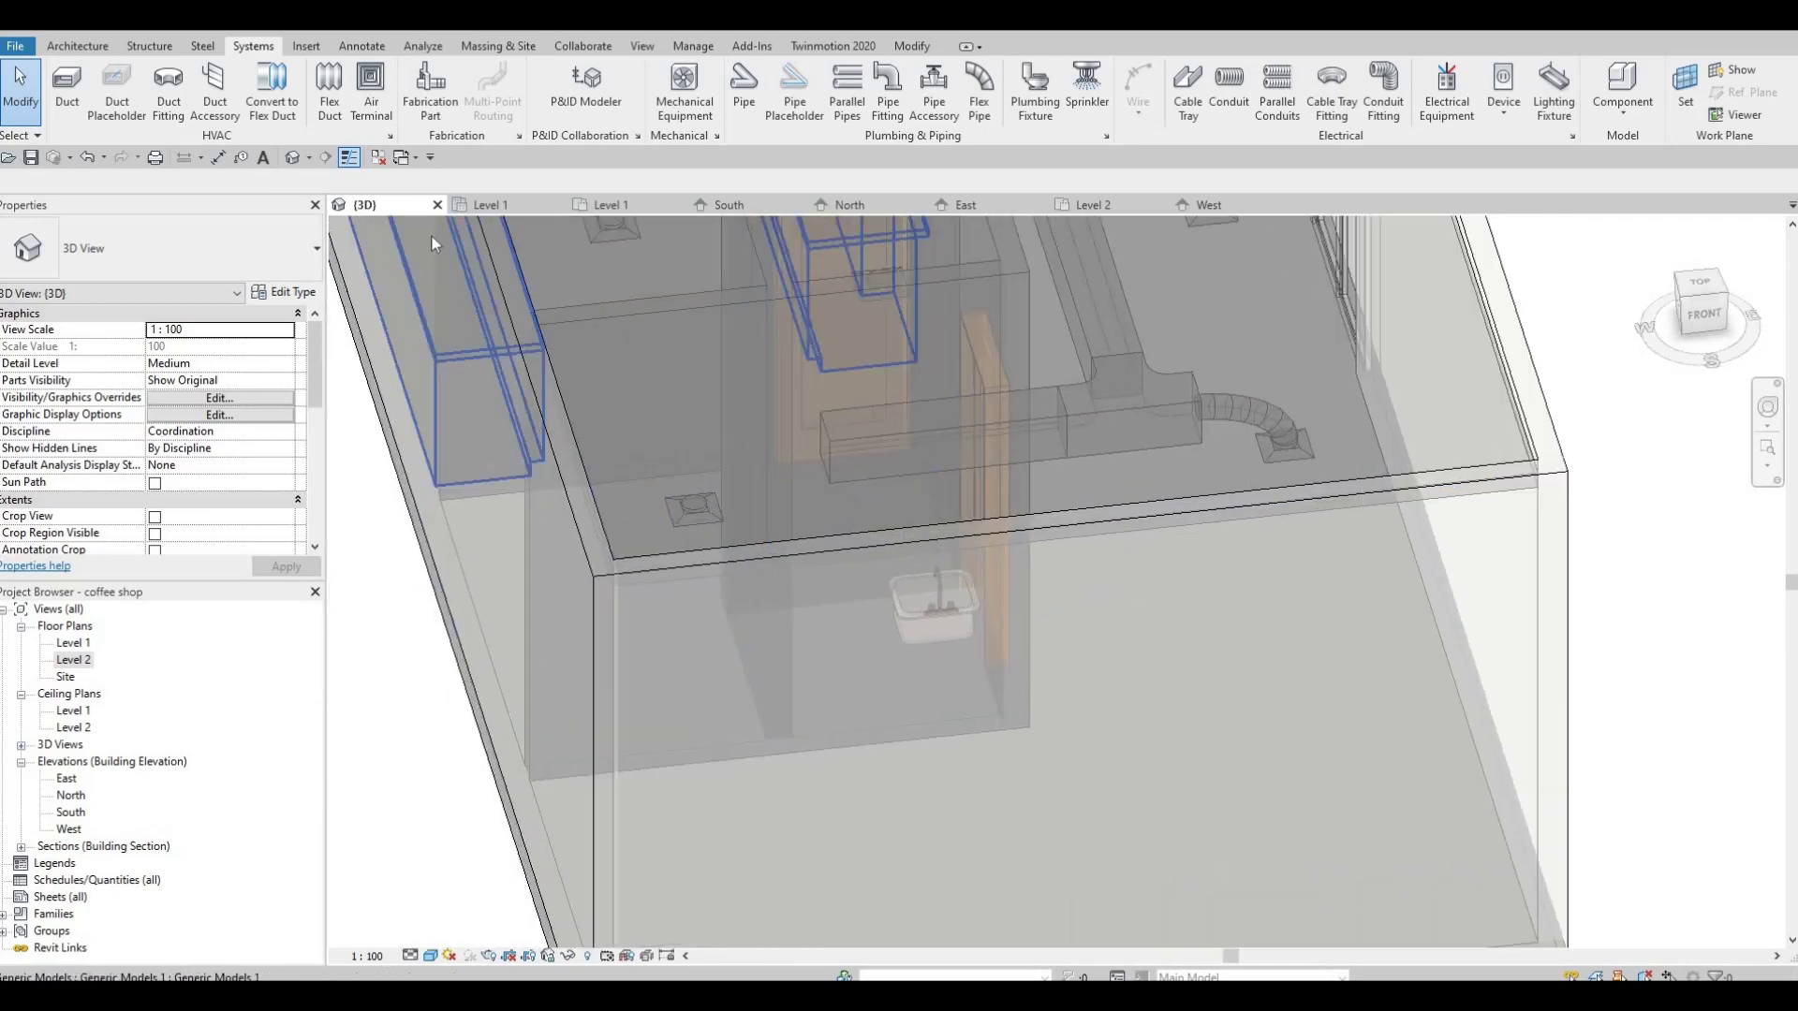
{"action": "left_click", "coordinate": [832, 435]}
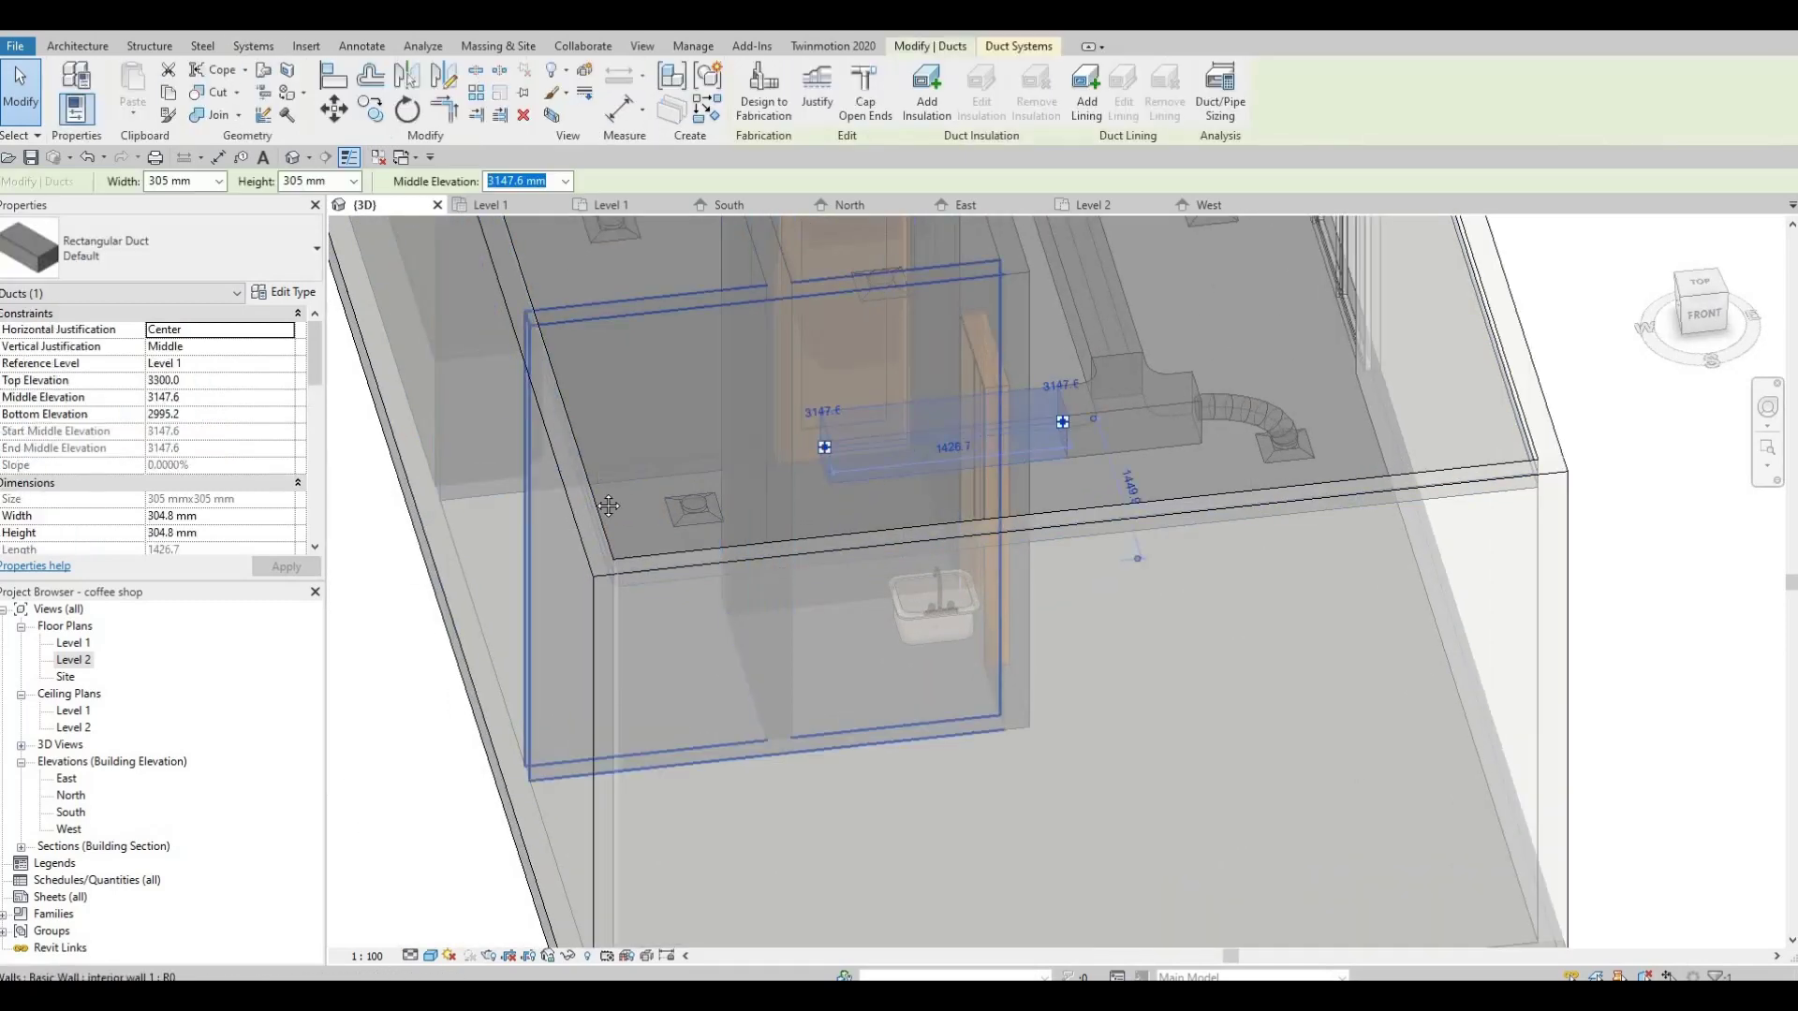
{"action": "scroll", "coordinate": [201, 457], "scroll_direction": "down", "scroll_amount": 3}
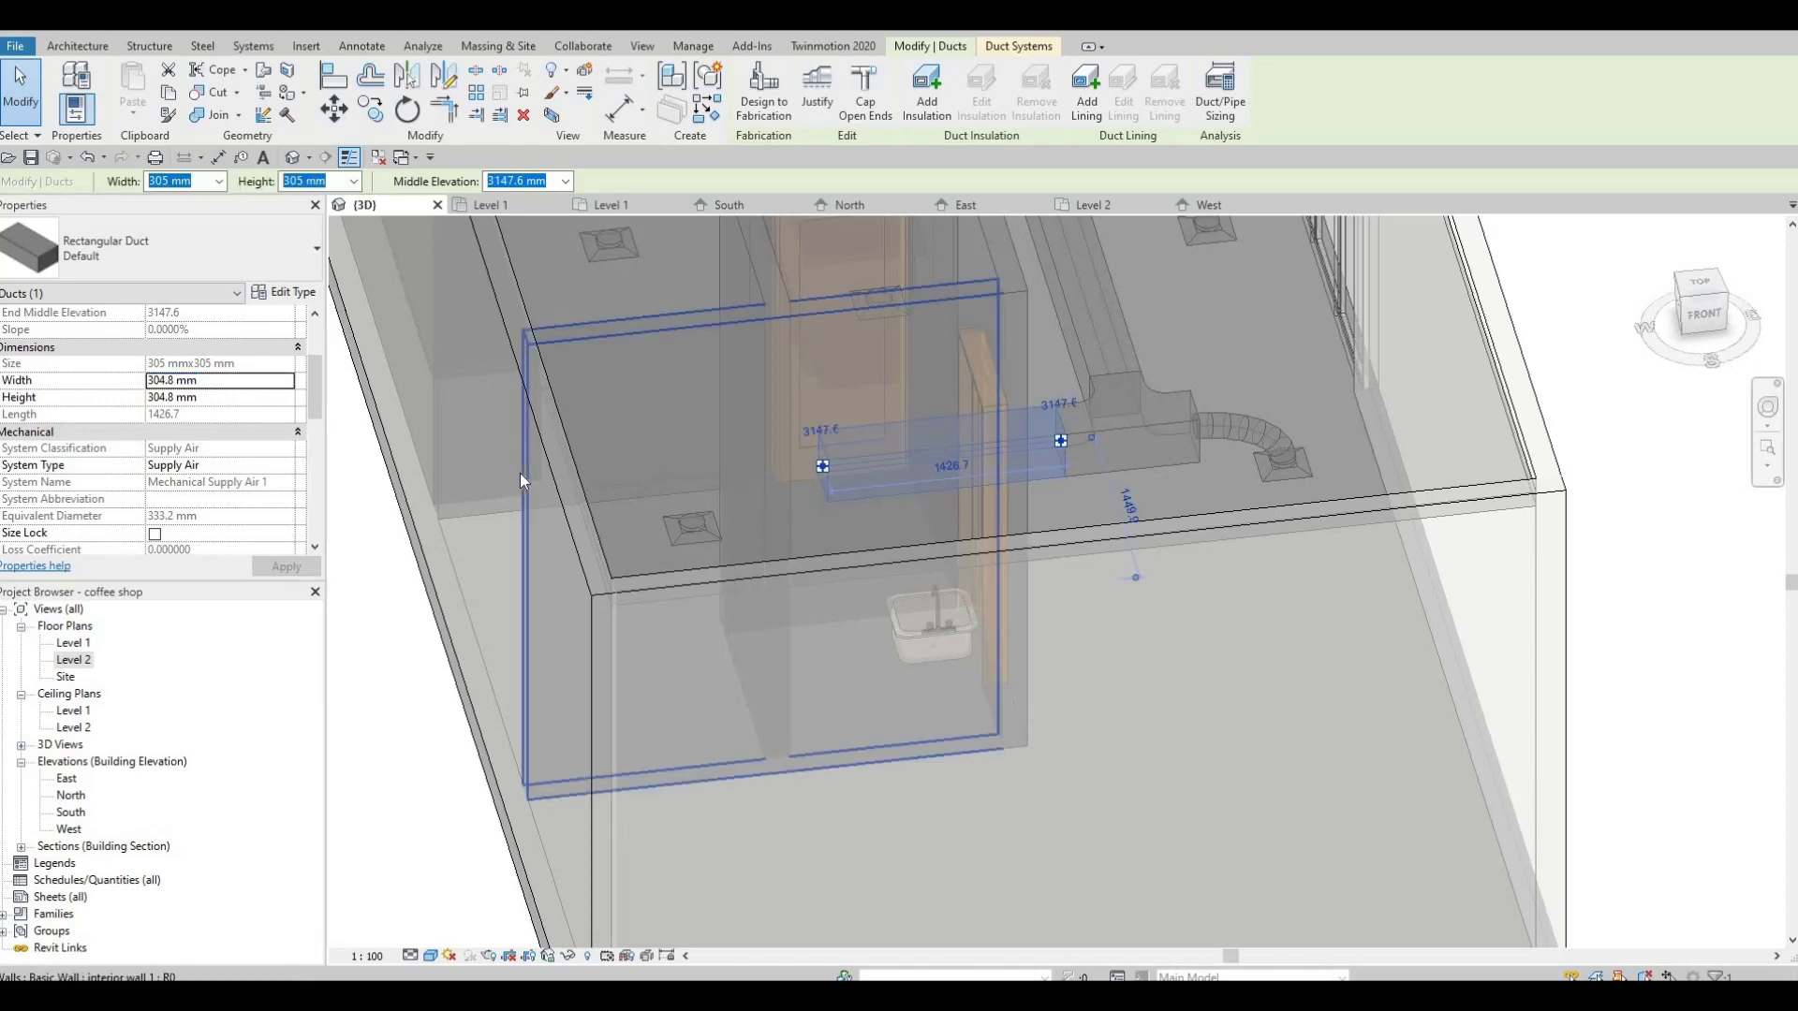
{"action": "left_click", "coordinate": [215, 384]}
{"action": "type", "text": "150"}
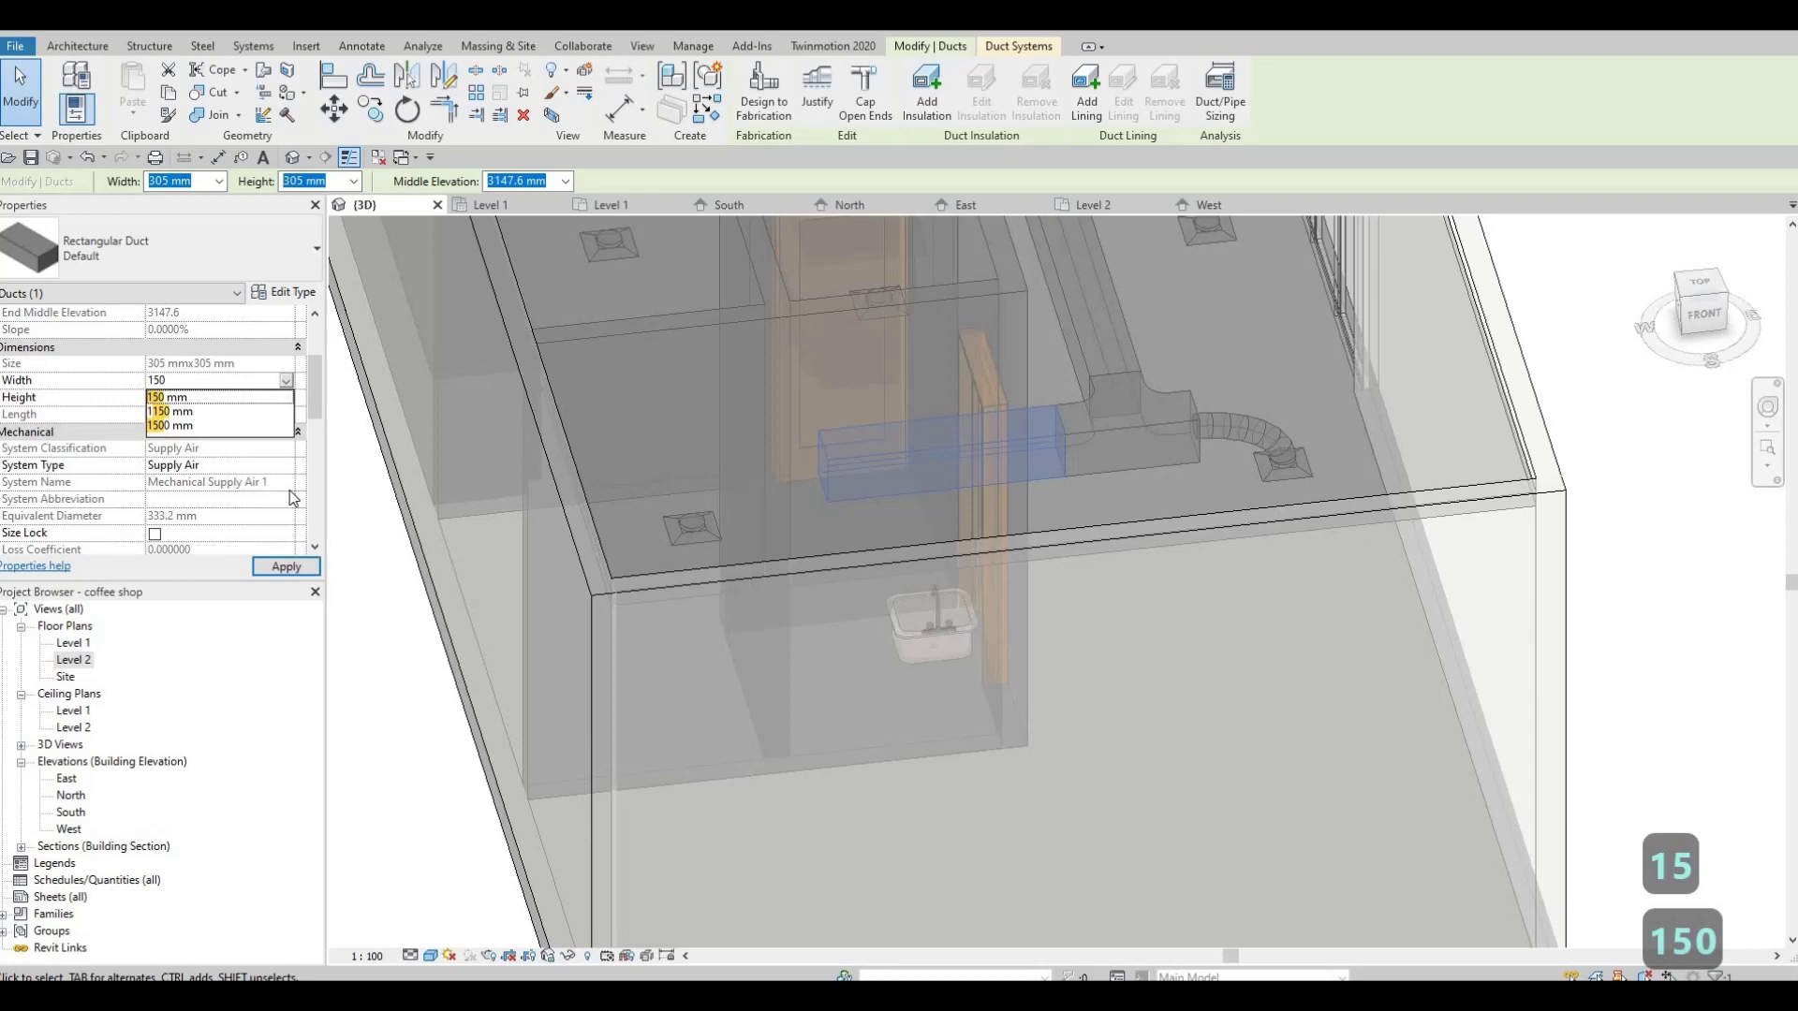
{"action": "left_click", "coordinate": [299, 569]}
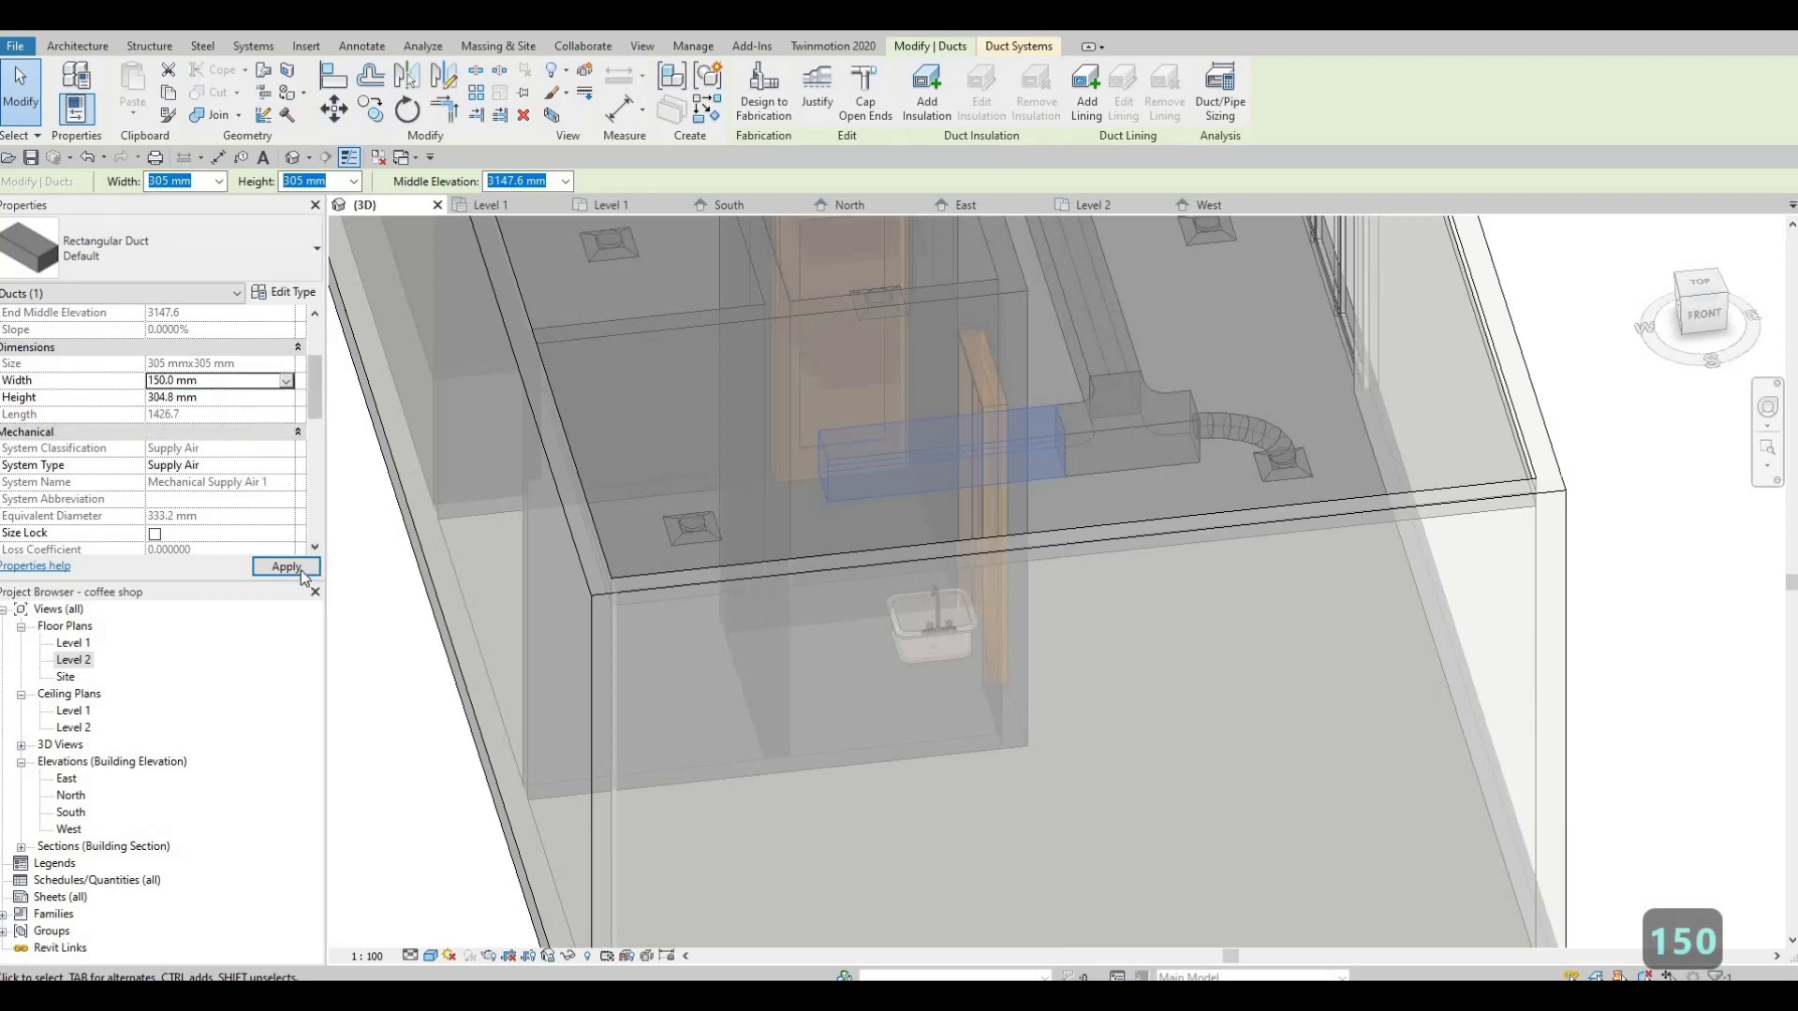
{"action": "key", "text": "Escape"}
Set Duct Width 1 of the rectangular tee fitting to 150 mm
{"action": "middle_click_drag", "start_coordinate": [1125, 432], "coordinate": [1110, 469]}
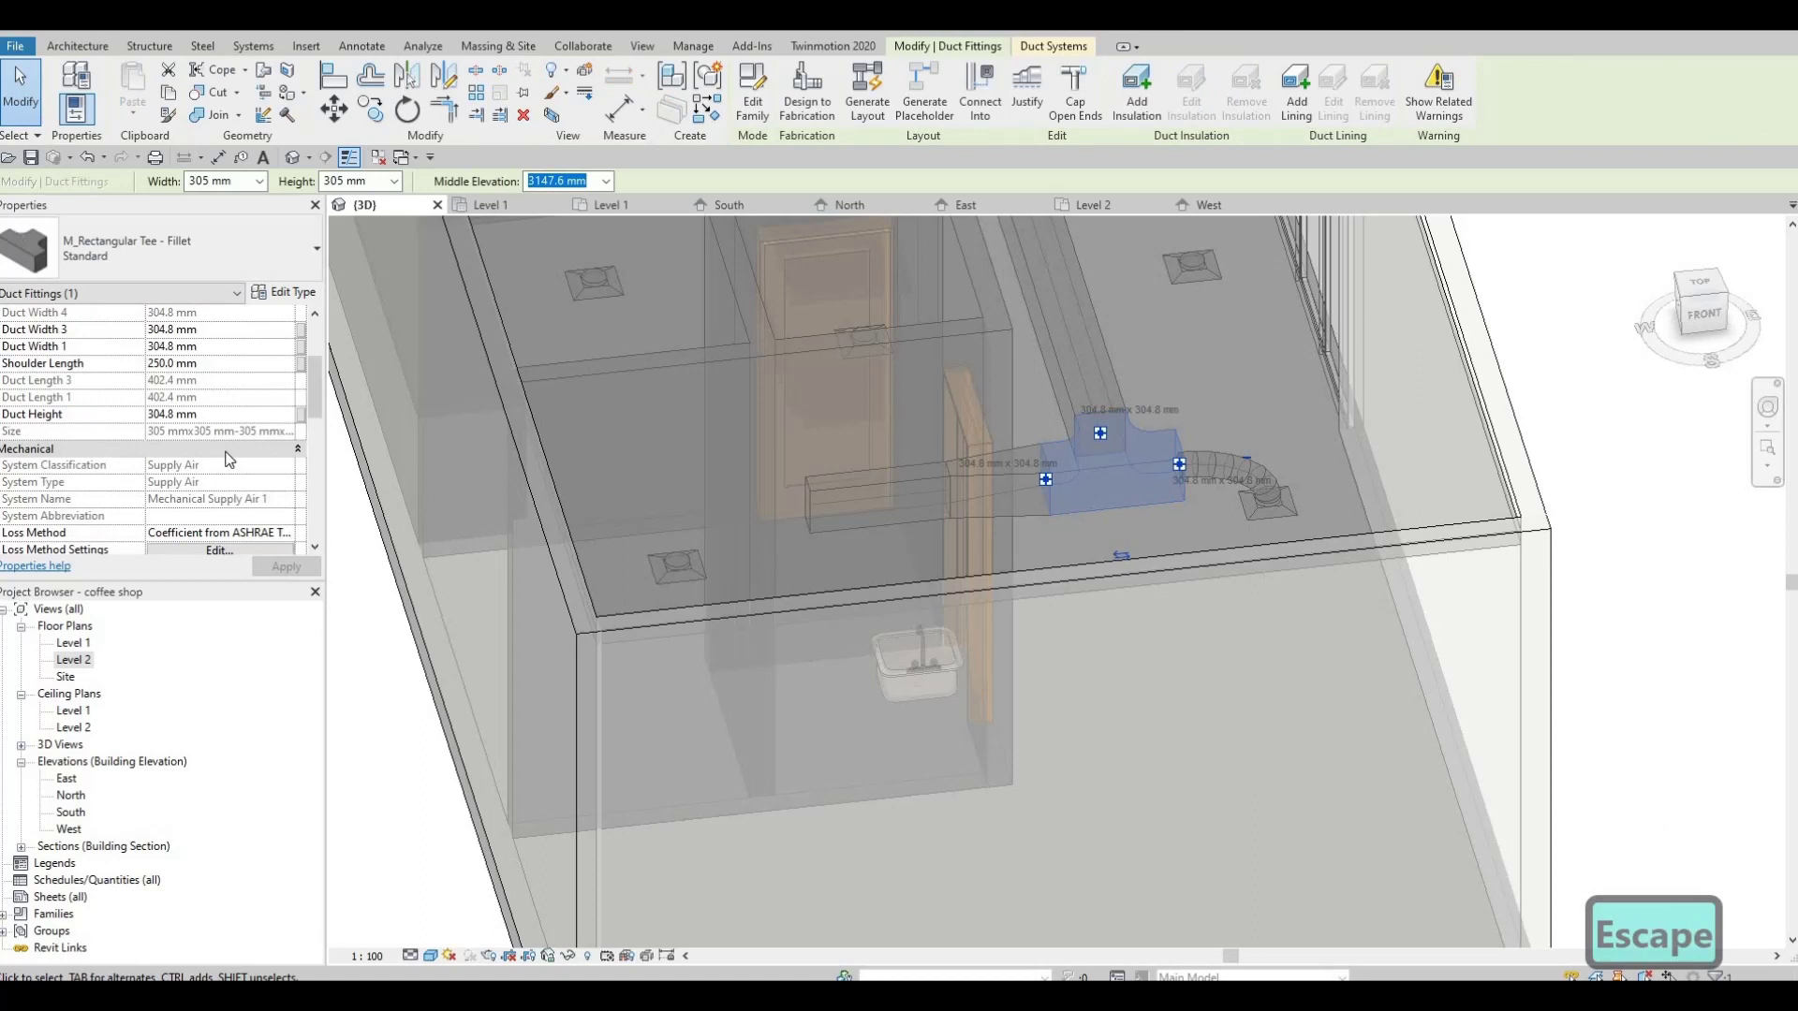
{"action": "scroll", "coordinate": [215, 446], "scroll_direction": "up", "scroll_amount": 1}
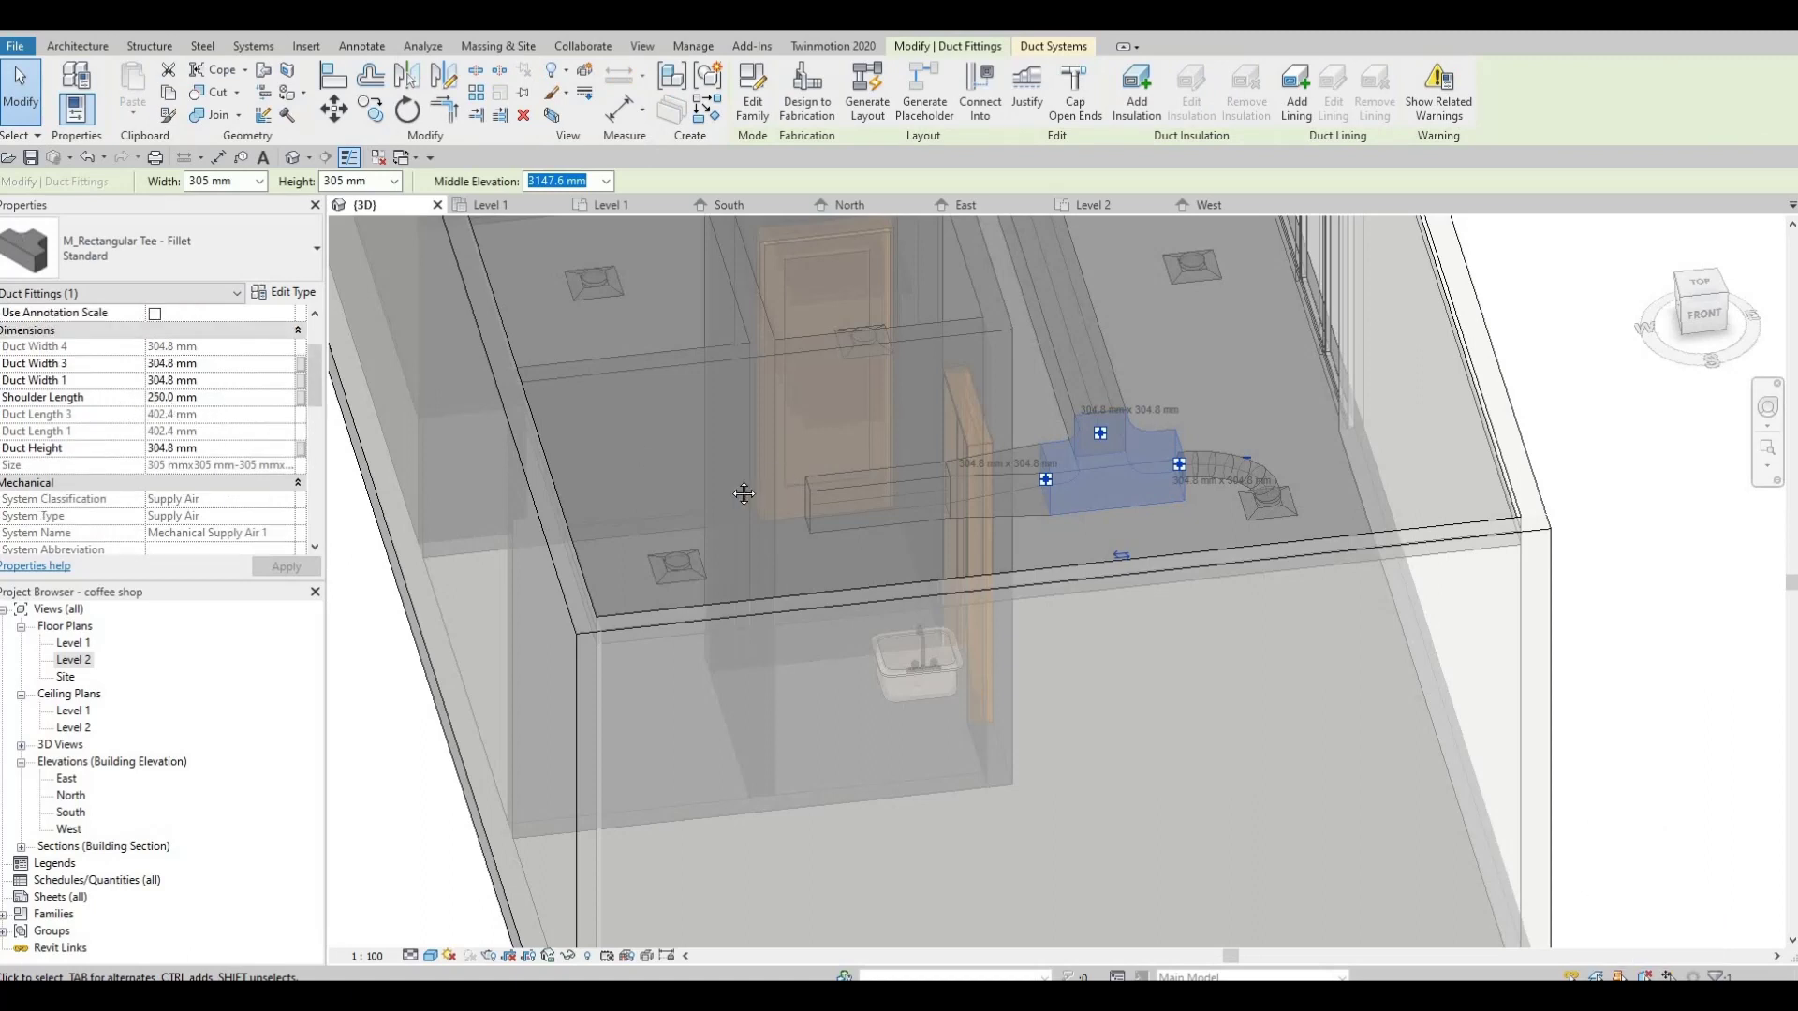
{"action": "middle_click_drag", "start_coordinate": [1009, 483], "coordinate": [749, 487]}
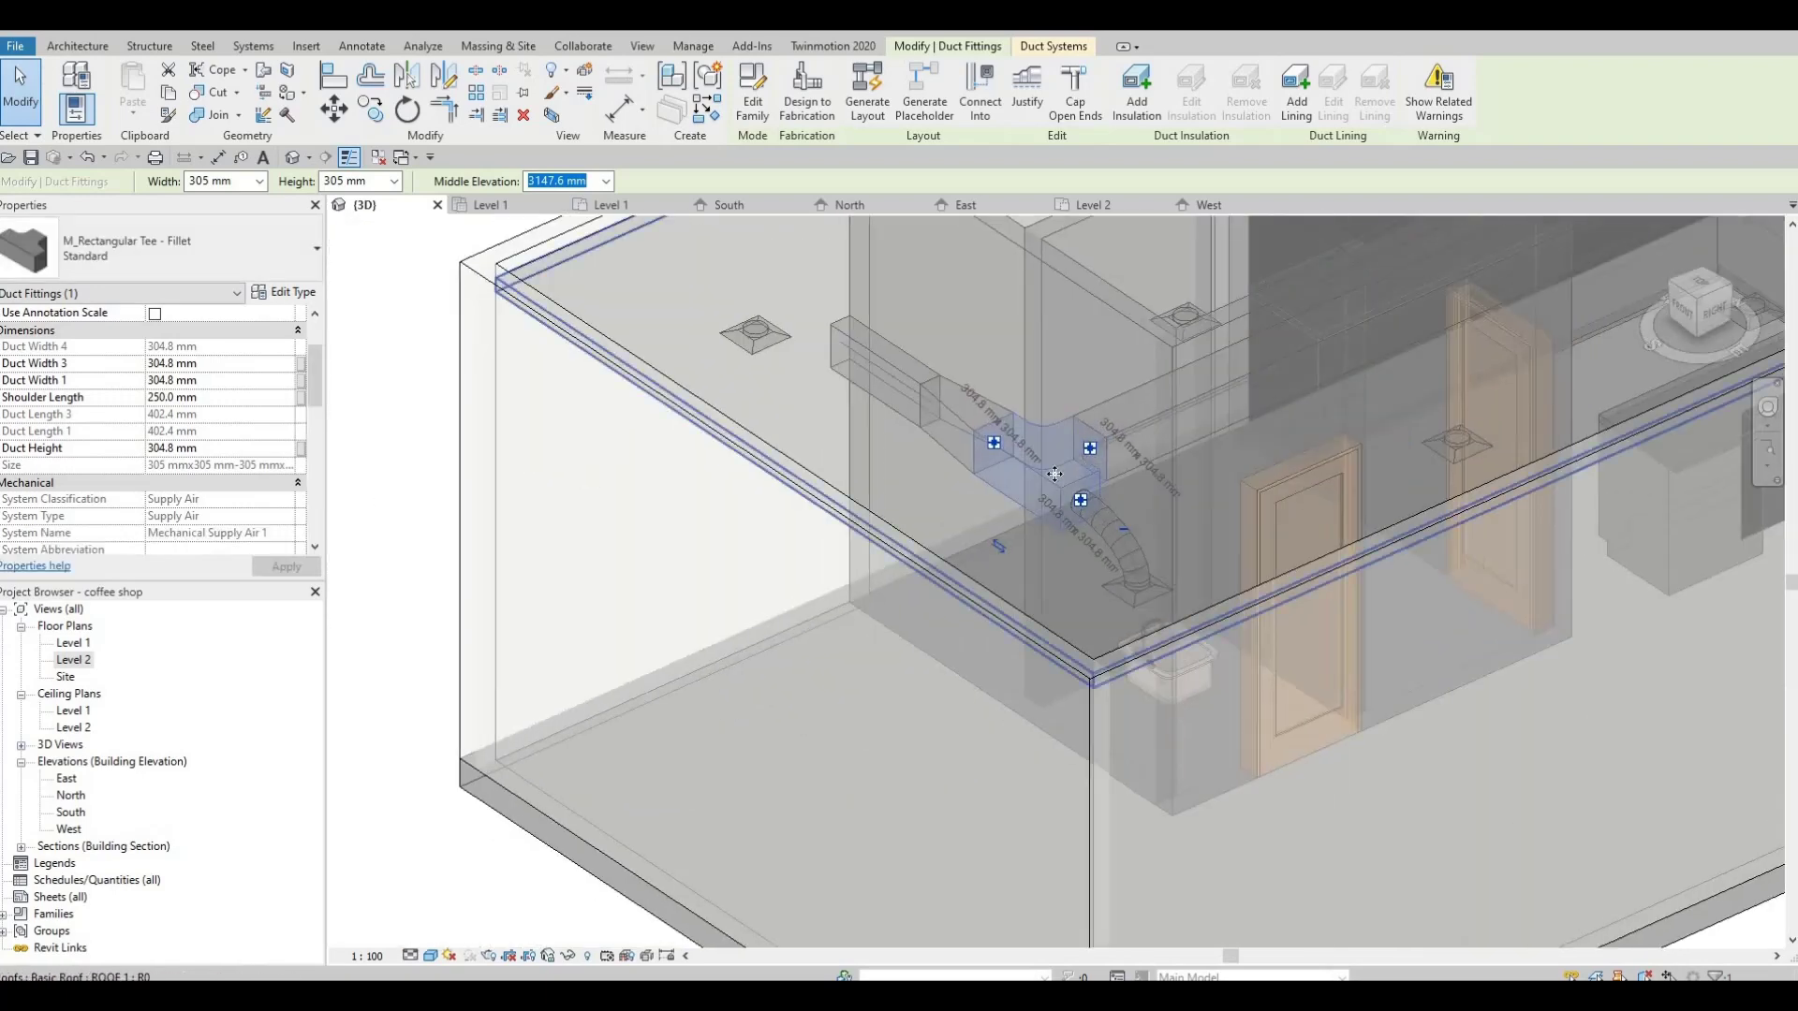
{"action": "left_click", "coordinate": [224, 365]}
{"action": "type", "text": "150"}
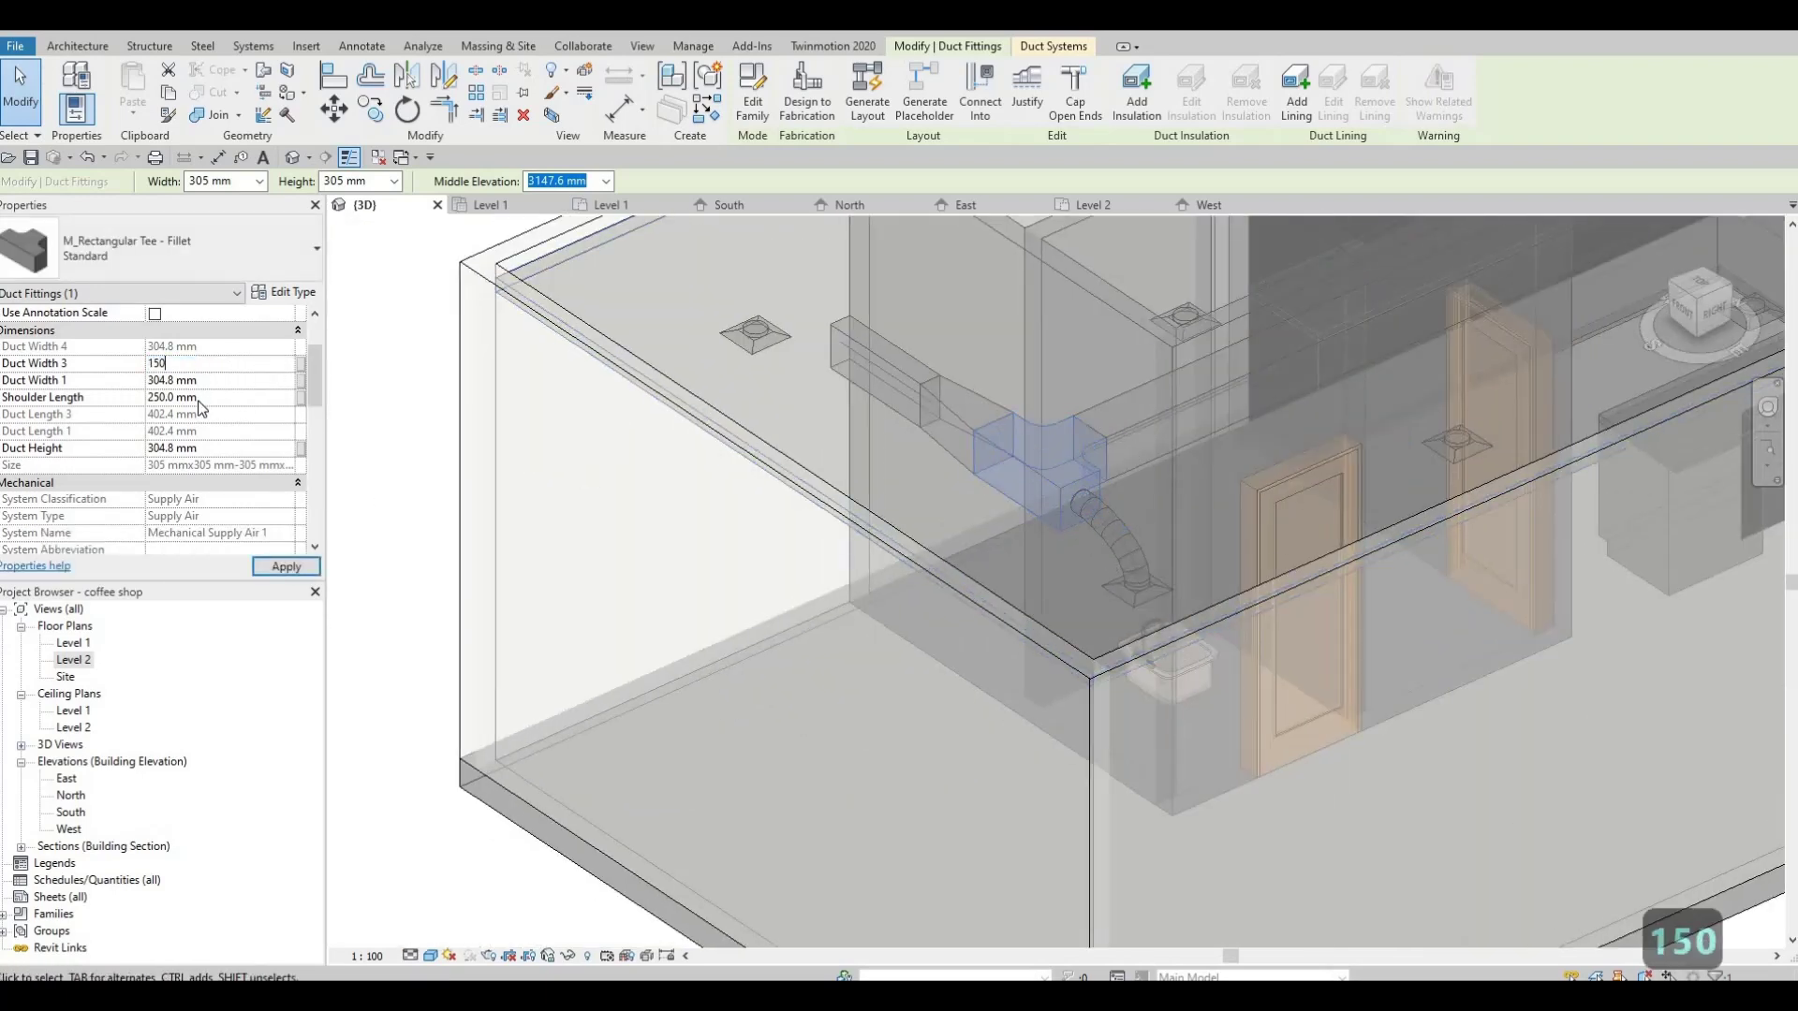
{"action": "type", "text": "150"}
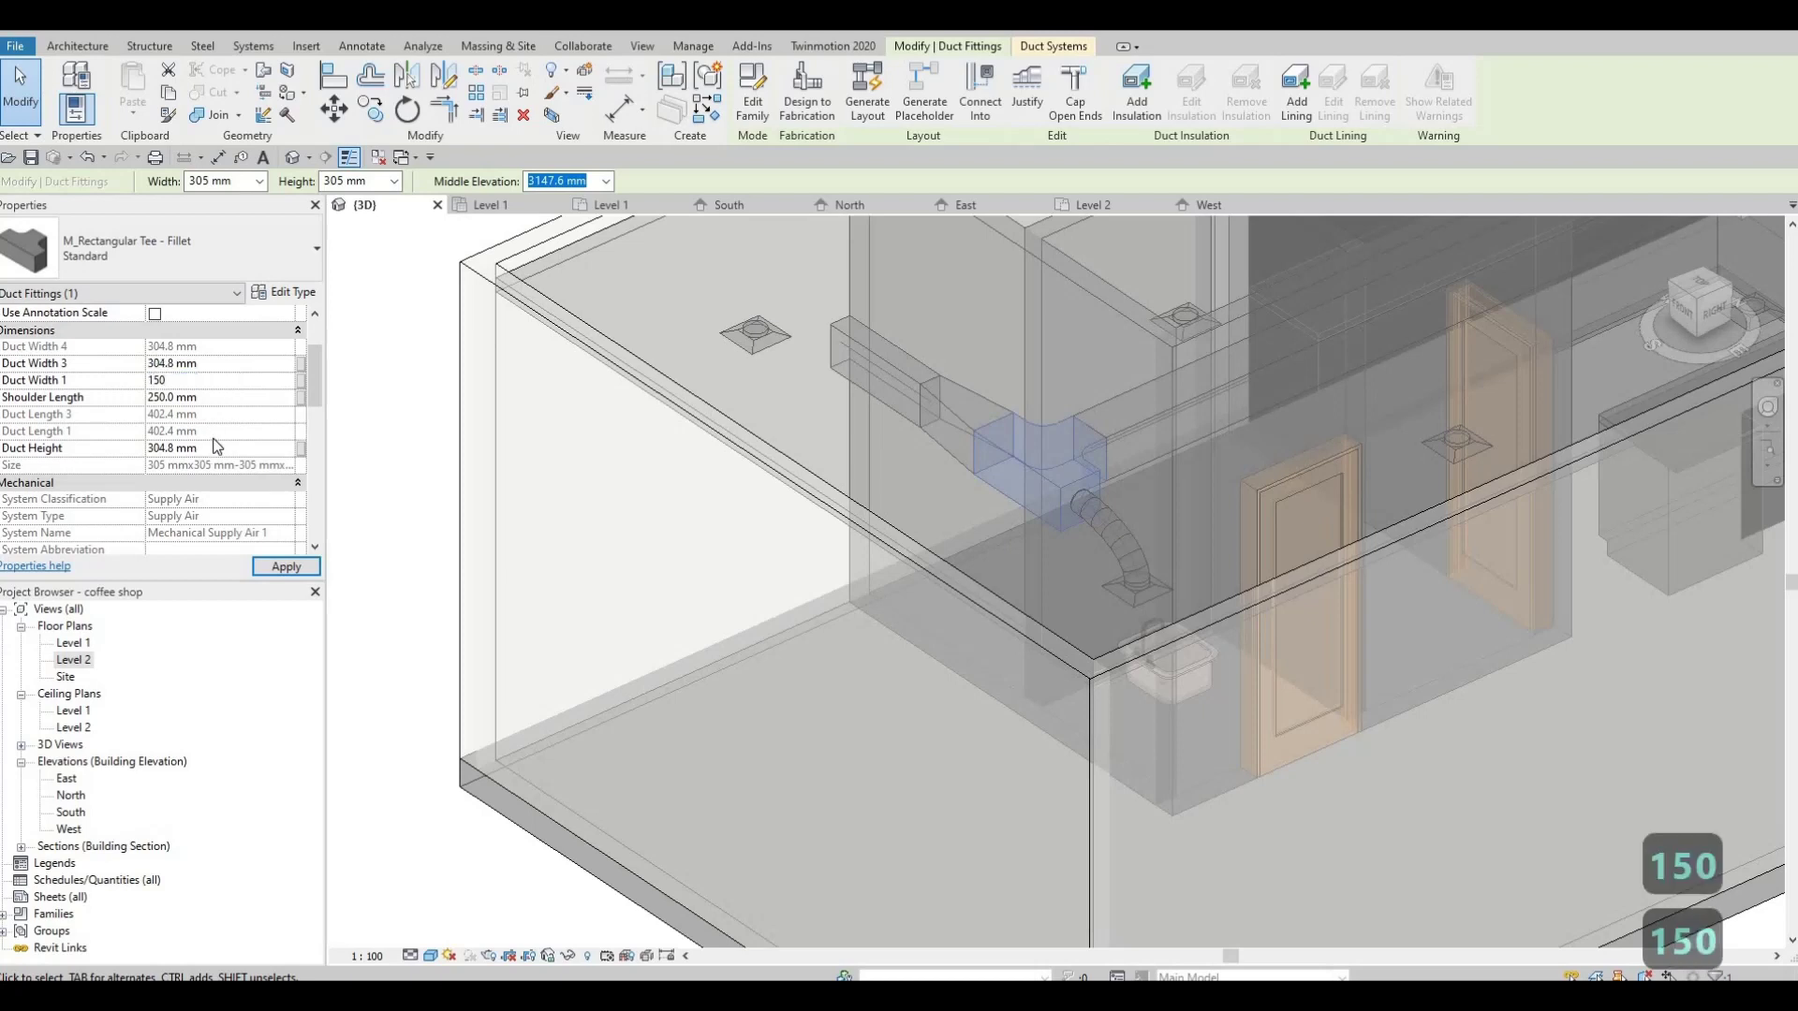
{"action": "left_click", "coordinate": [273, 569]}
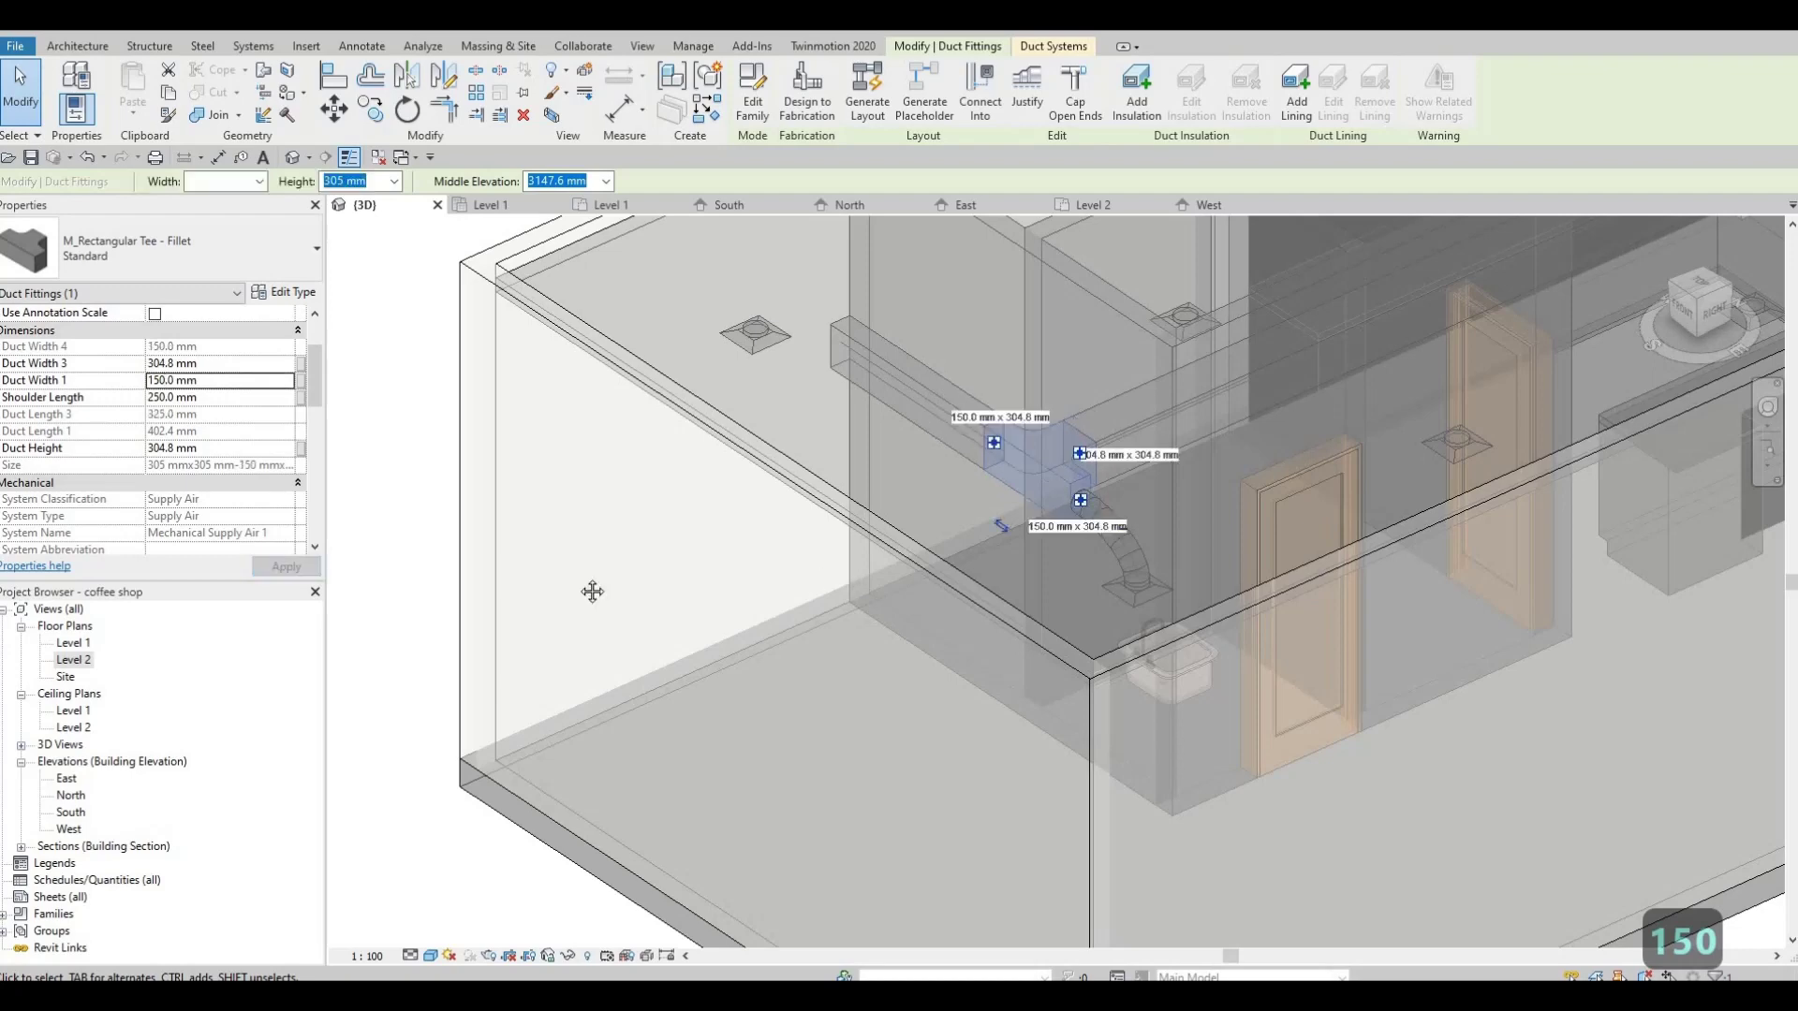
{"action": "key", "text": "Escape"}
{"action": "mouse_move", "coordinate": [590, 590]}
{"action": "middle_mouse_down", "text": "shift"}
{"action": "mouse_move", "coordinate": [544, 643]}
{"action": "mouse_move", "coordinate": [667, 627]}
{"action": "mouse_move", "coordinate": [792, 543]}
{"action": "mouse_move", "coordinate": [605, 585]}
{"action": "middle_mouse_up", "text": "shift"}
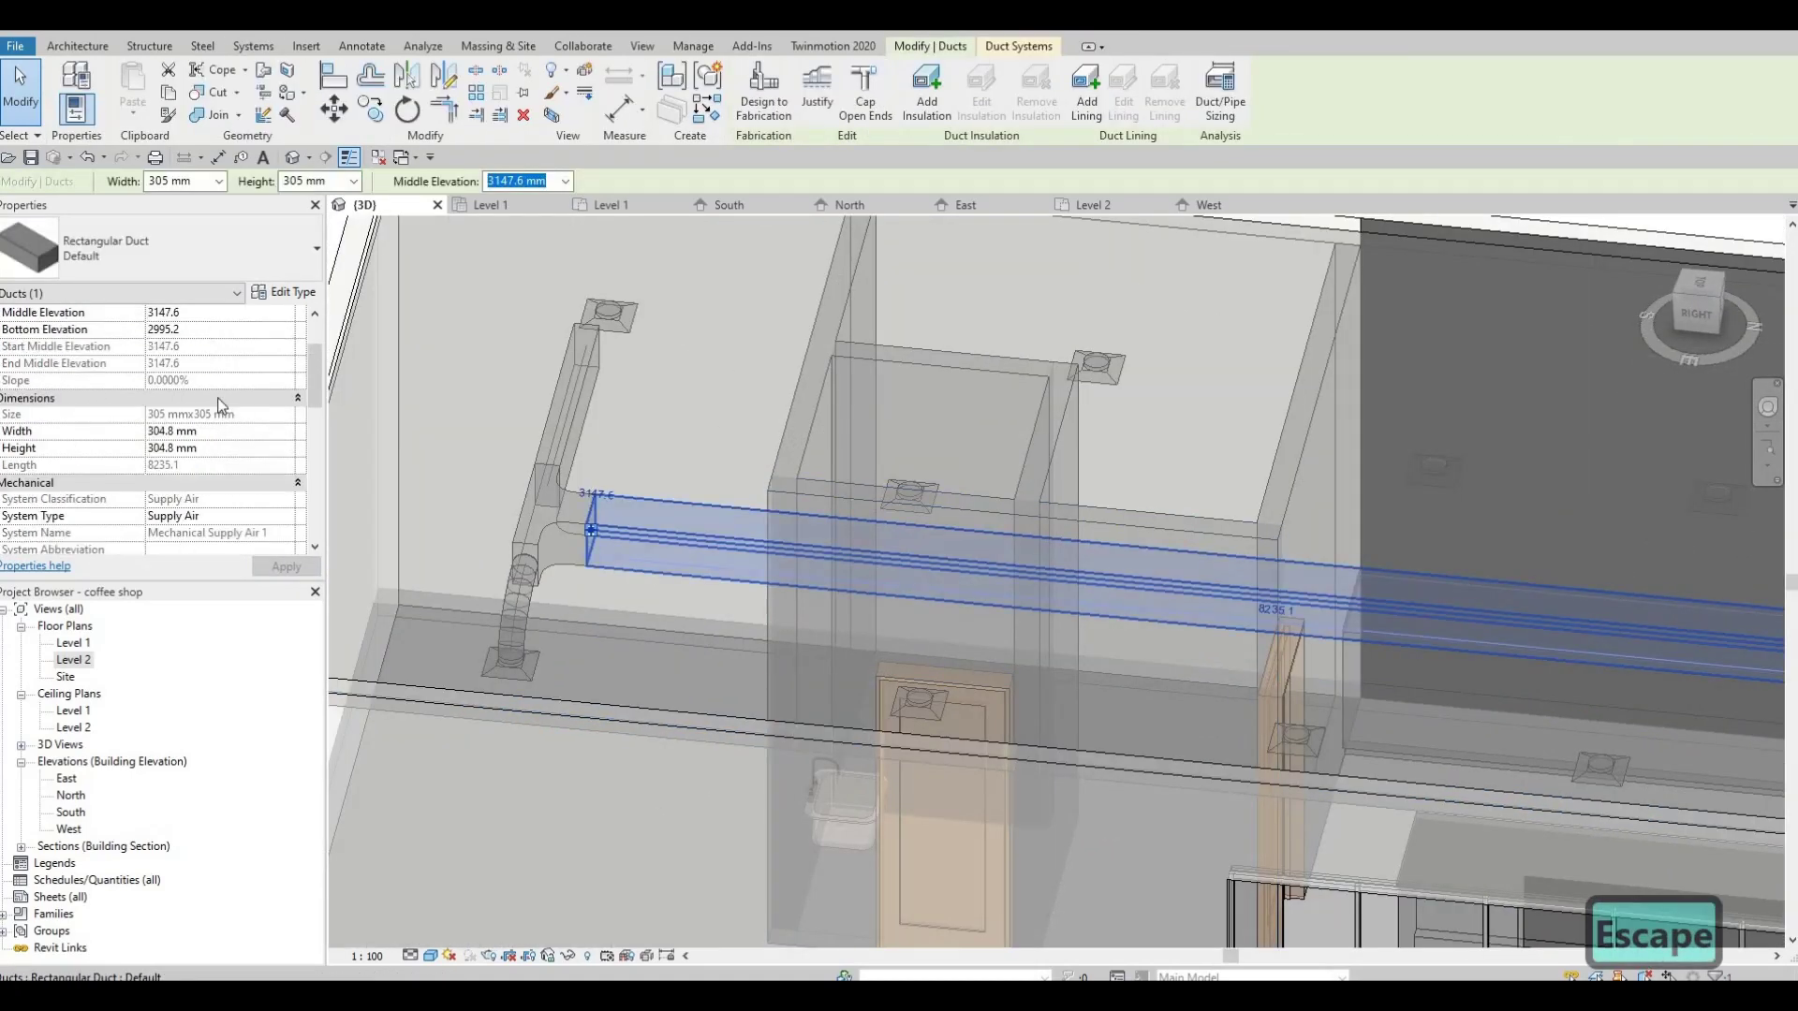
{"action": "scroll", "coordinate": [221, 404], "scroll_direction": "down", "scroll_amount": 1}
{"action": "left_click", "coordinate": [219, 380]}
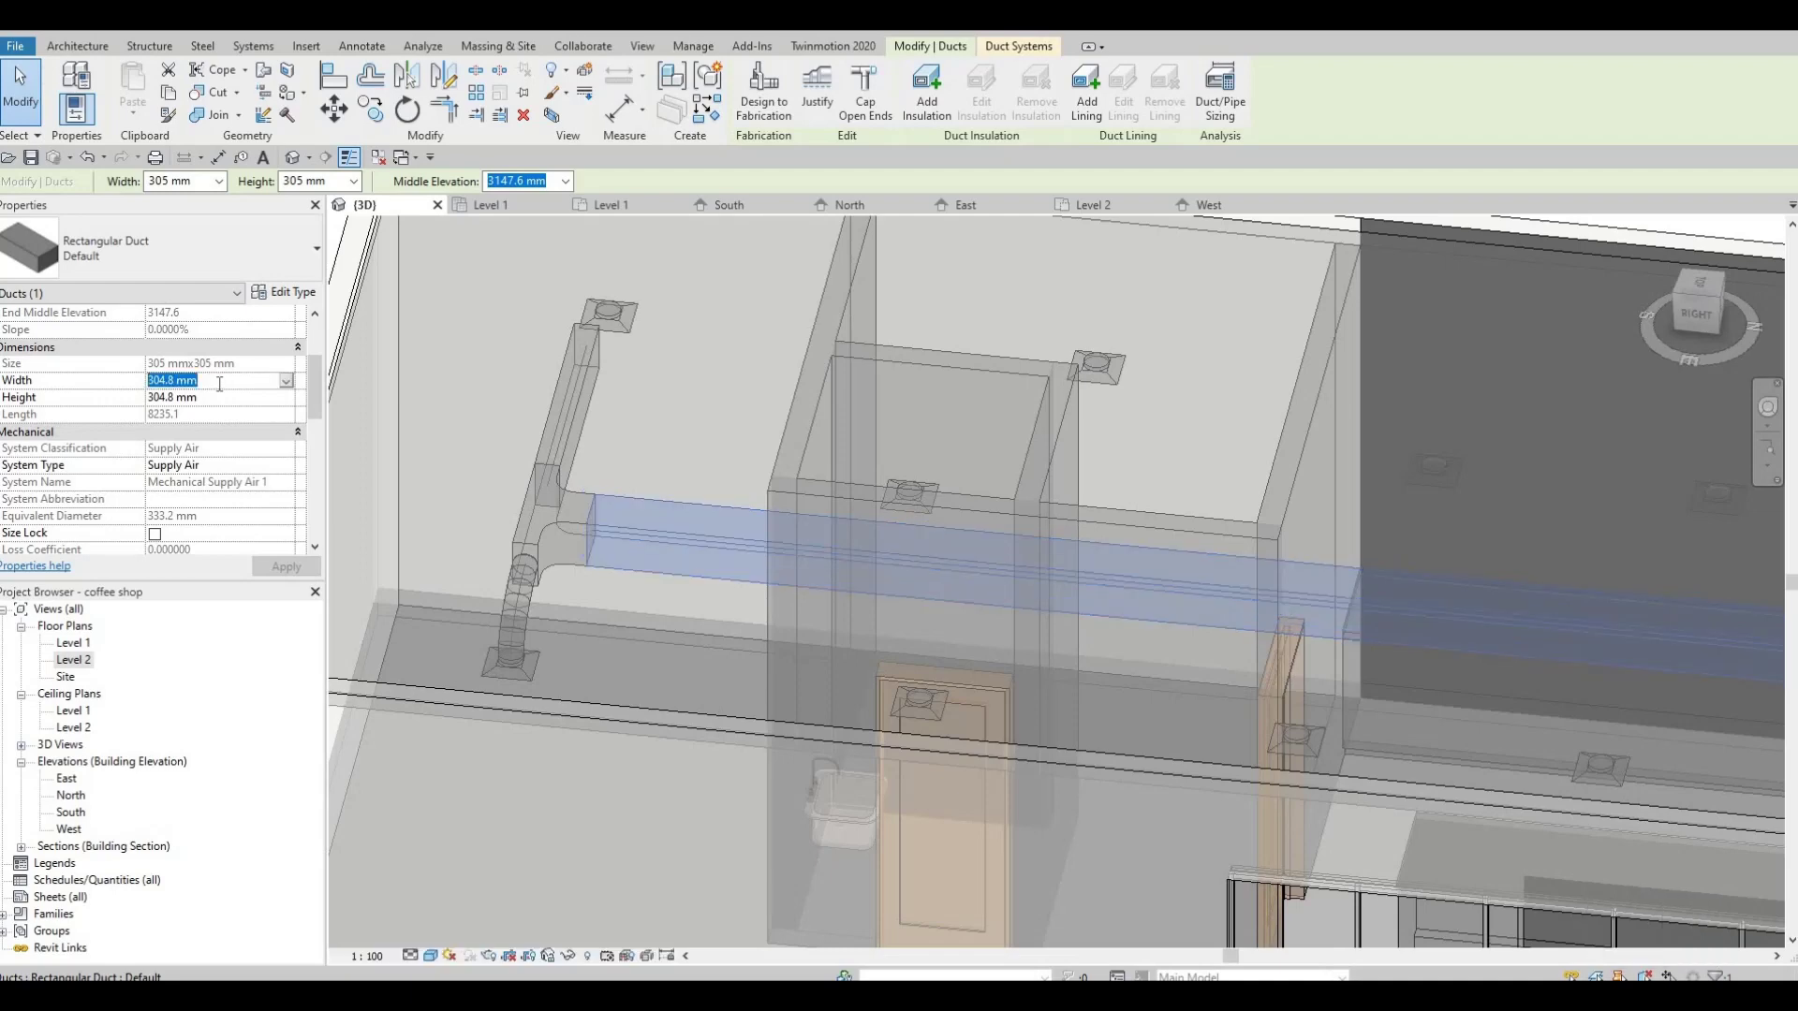
{"action": "type", "text": "150"}
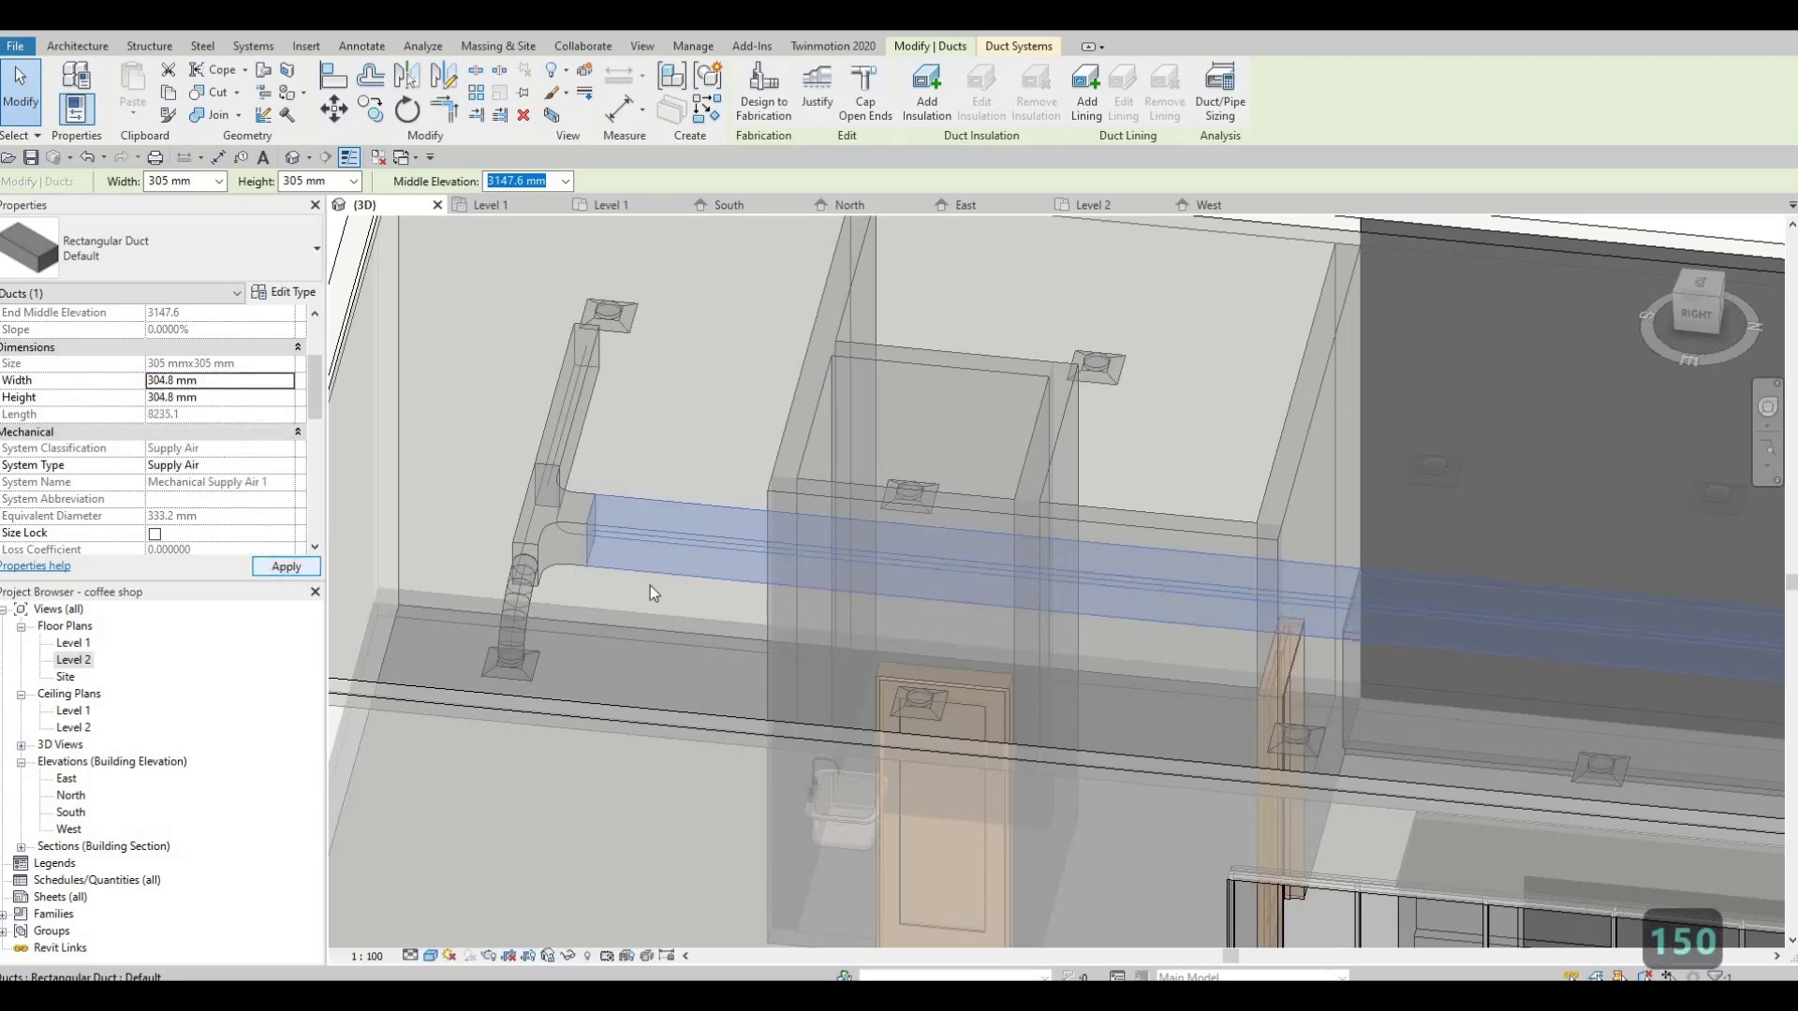
{"action": "middle_click_drag", "start_coordinate": [715, 554], "coordinate": [650, 546]}
{"action": "scroll", "coordinate": [893, 528], "scroll_direction": "down", "scroll_amount": 5}
{"action": "key", "text": "Escape"}
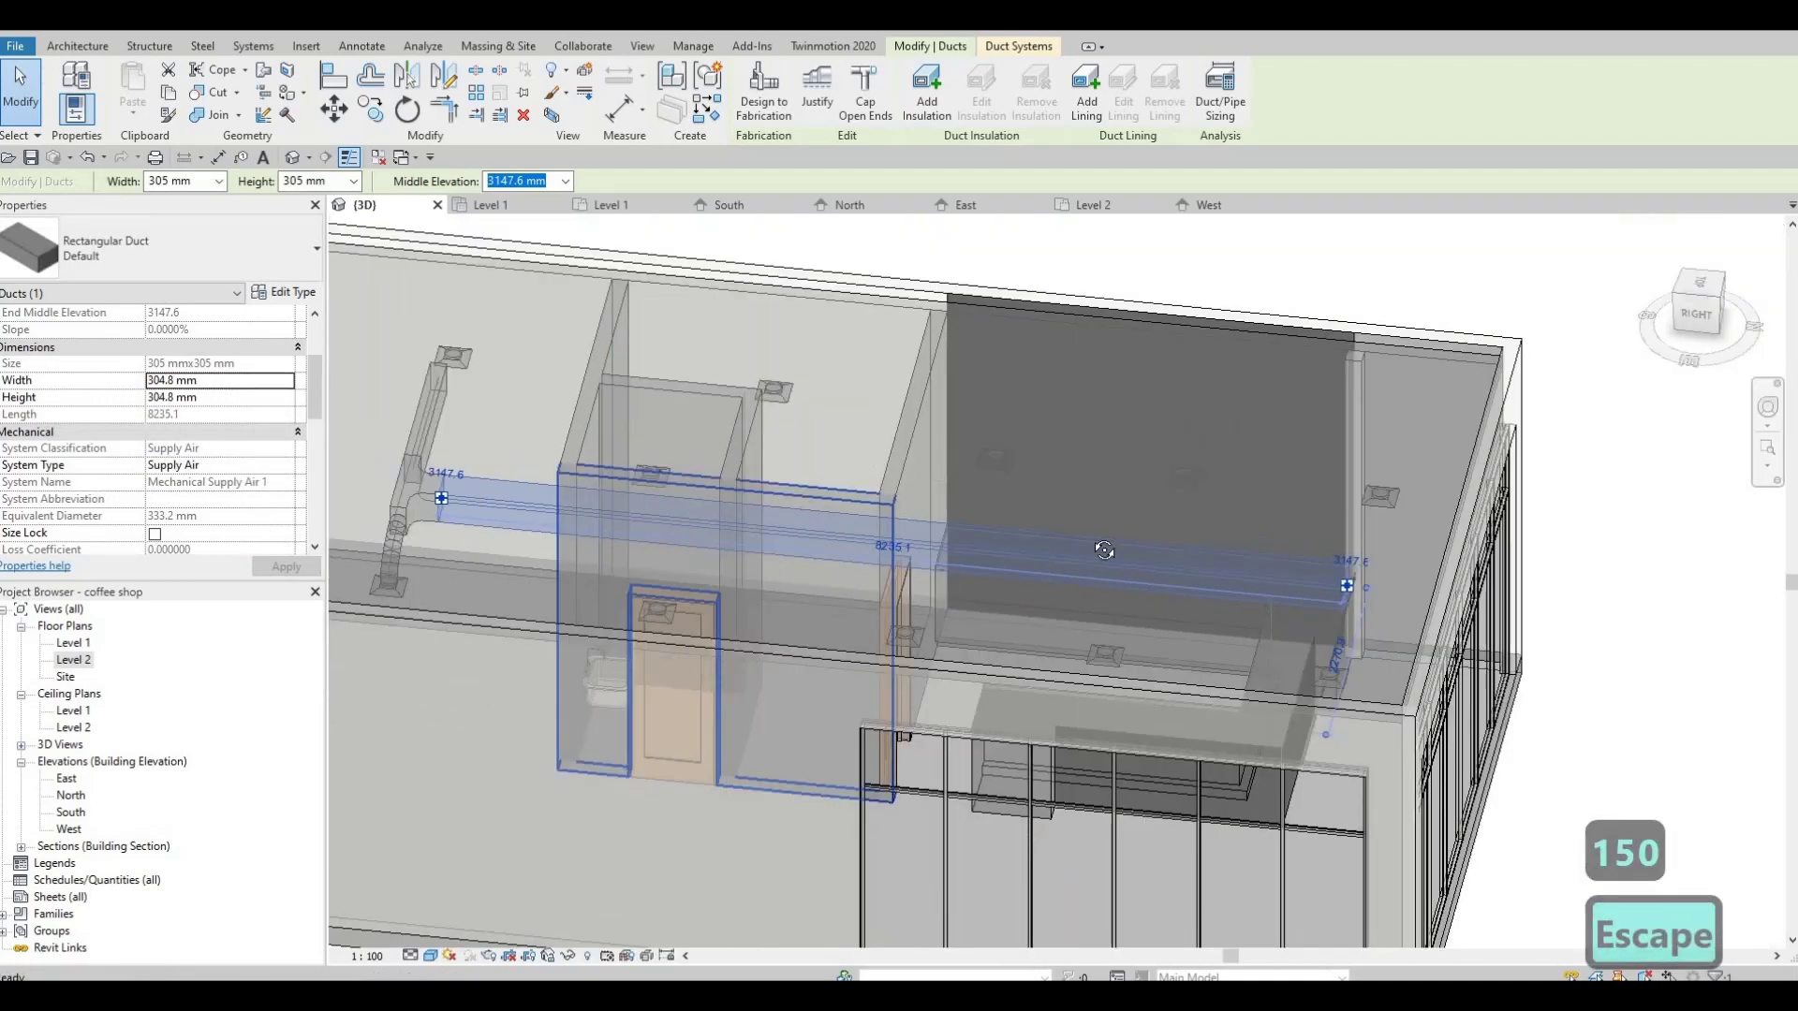
Set the width of the long main rectangular duct running from the tee to 150 mm
{"action": "middle_click_drag", "start_coordinate": [644, 403], "coordinate": [549, 462], "text": "shift"}
{"action": "left_click", "coordinate": [549, 463]}
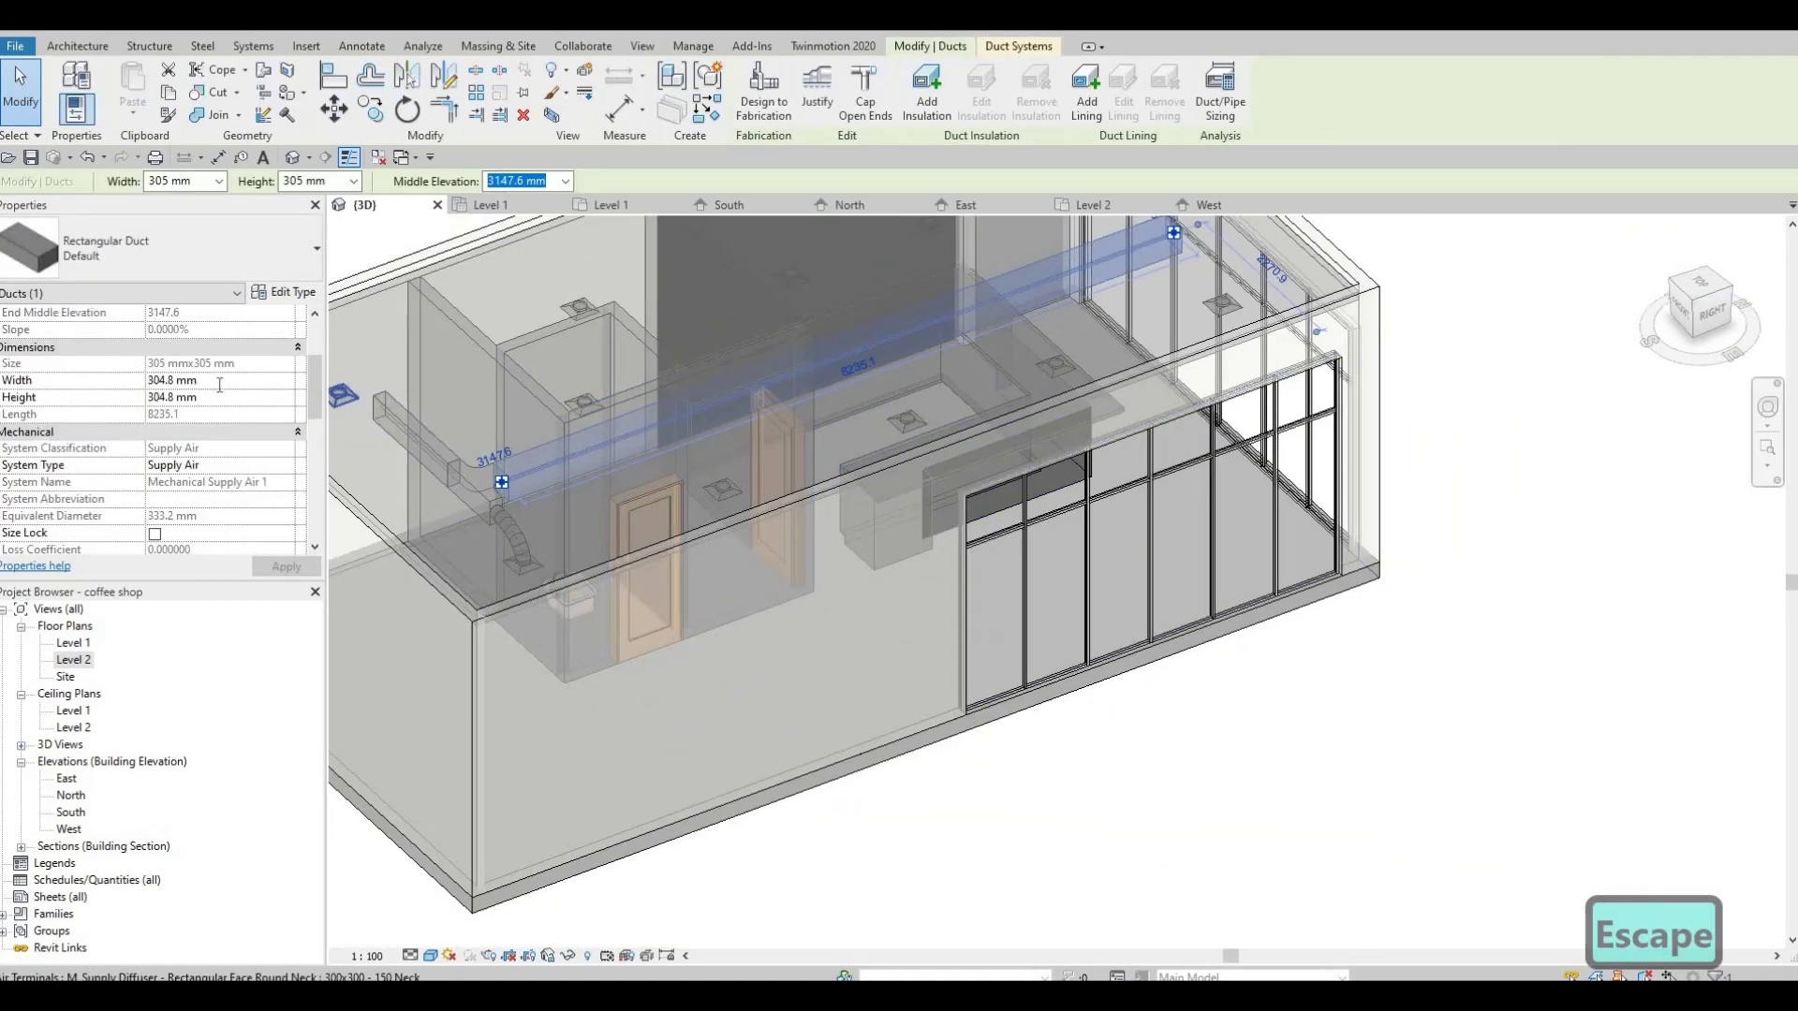
{"action": "left_click", "coordinate": [219, 382]}
{"action": "type", "text": "150"}
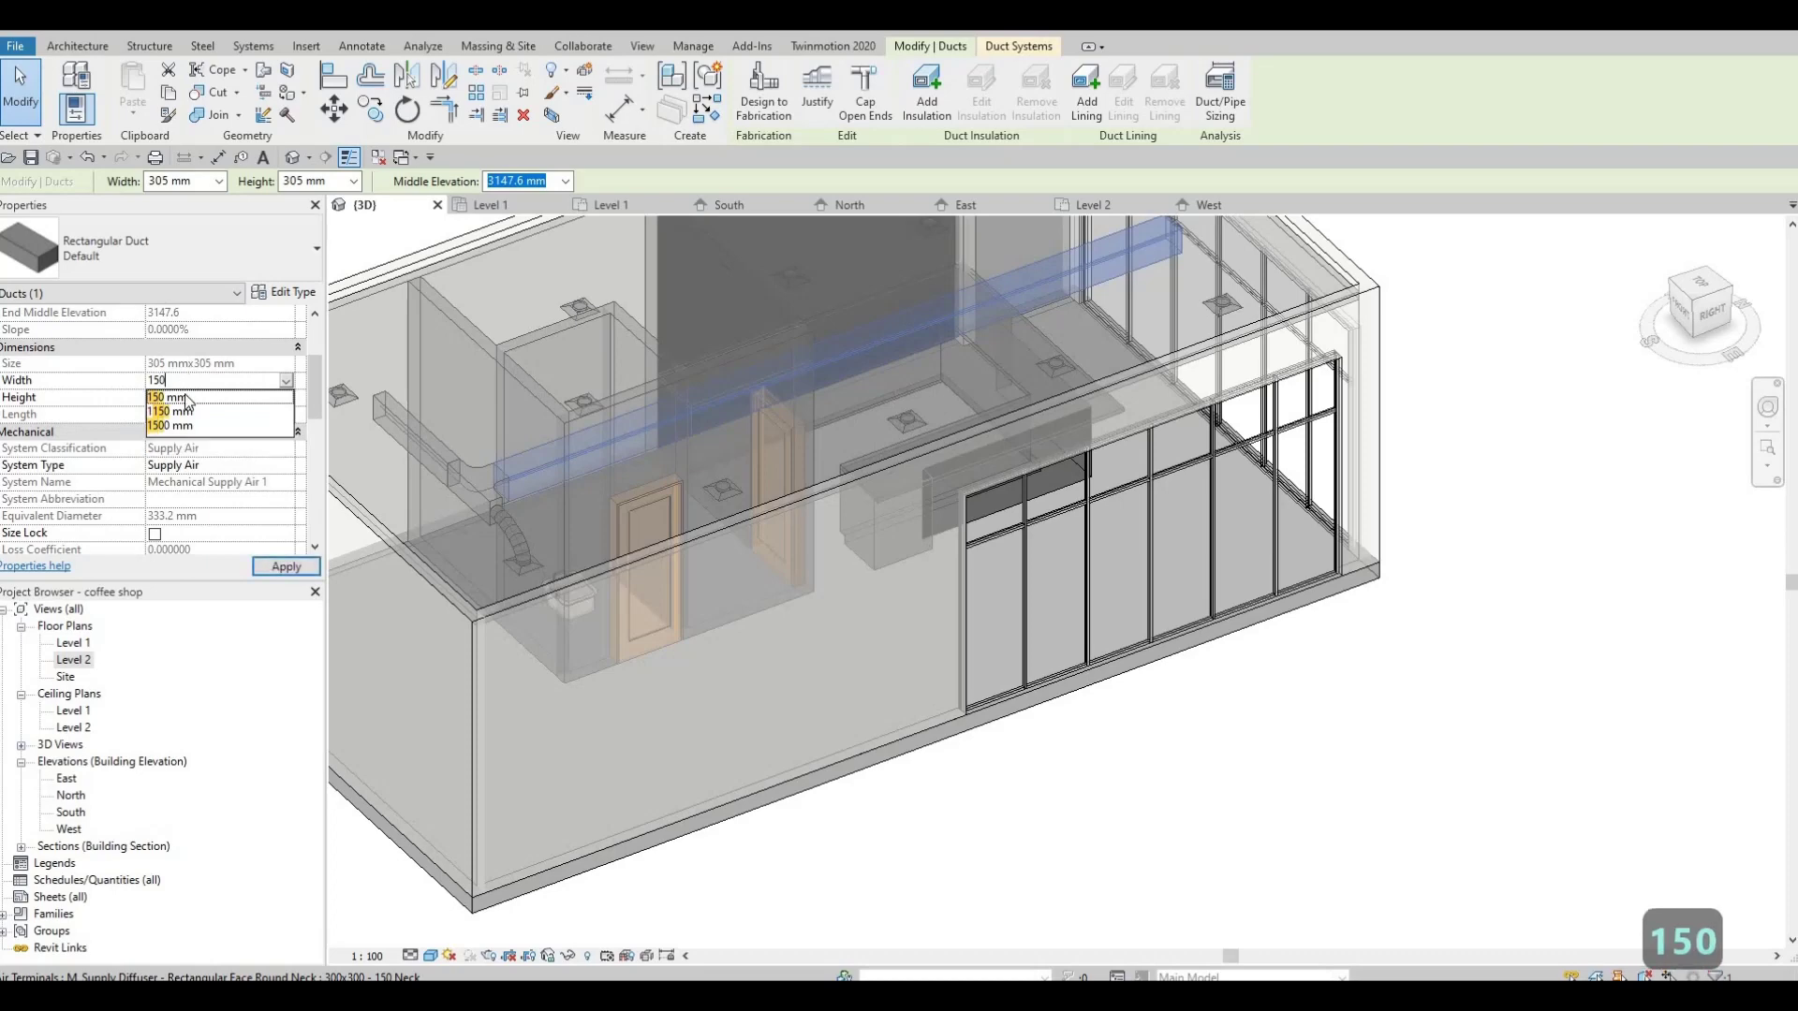
{"action": "left_click", "coordinate": [272, 565]}
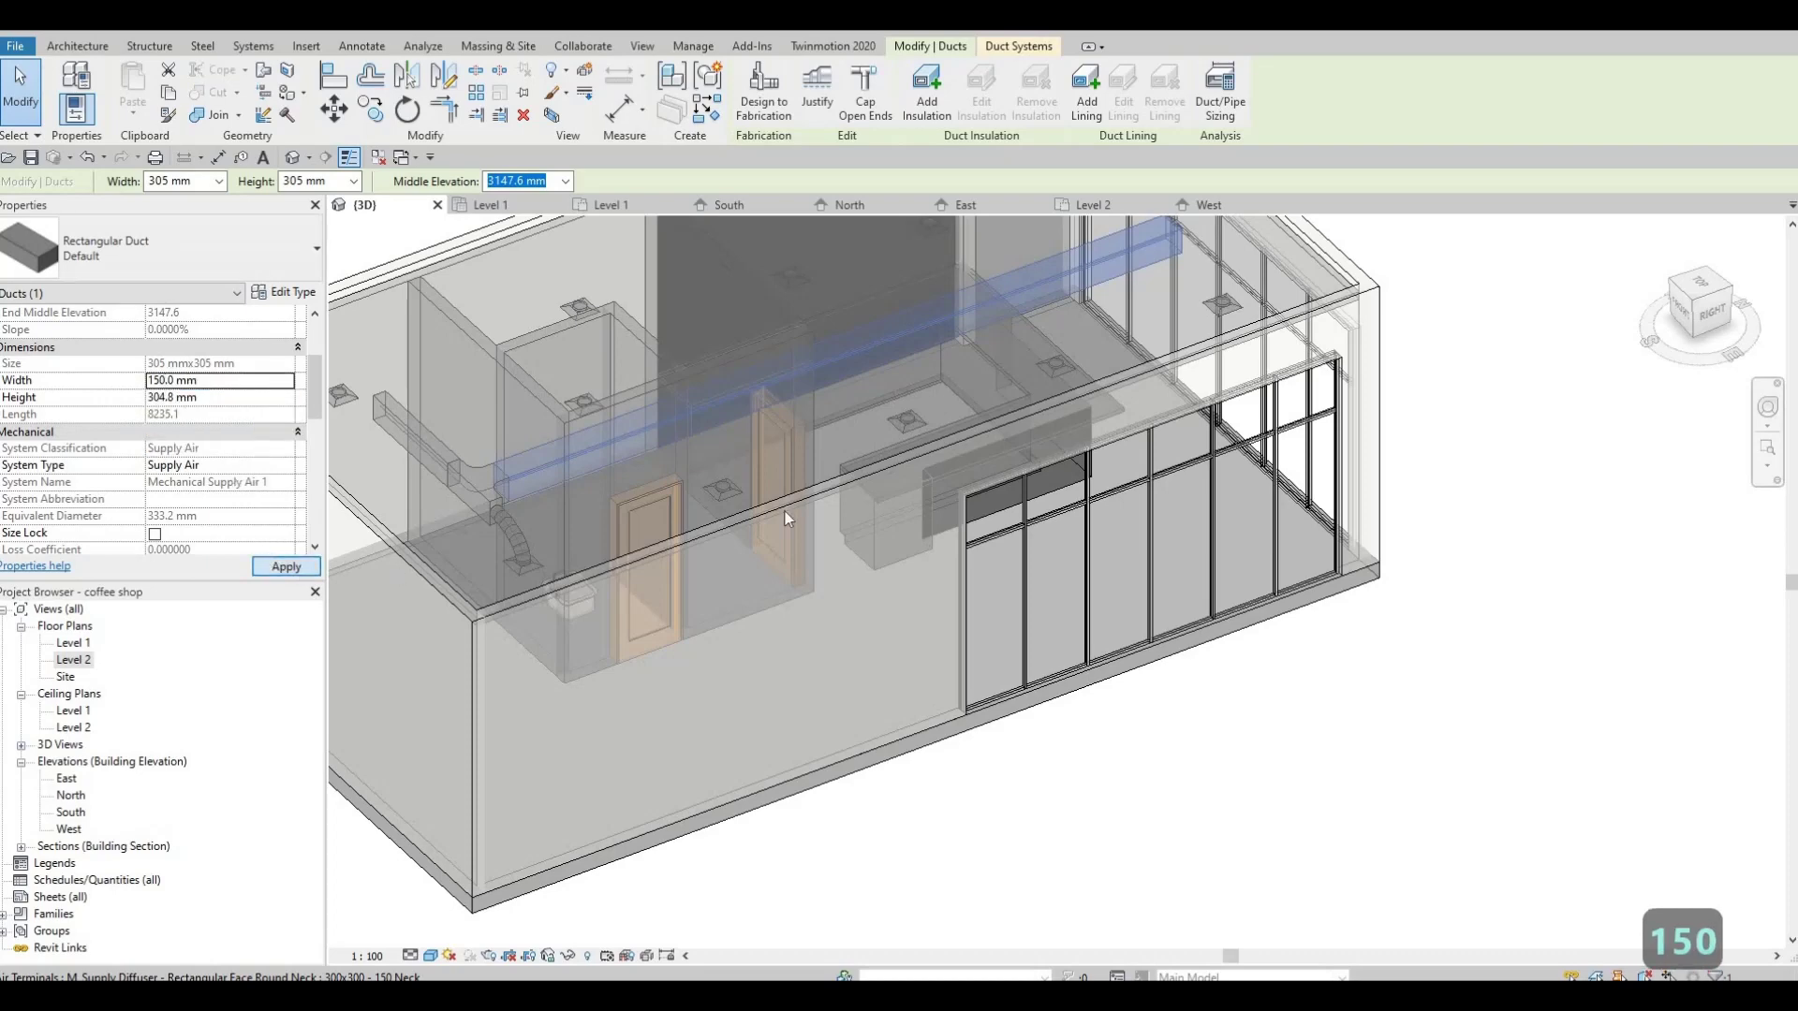
{"action": "key", "text": "Escape"}
Open the Level 2 floor plan
{"action": "middle_click_drag", "start_coordinate": [1023, 433], "coordinate": [961, 506]}
{"action": "middle_click_drag", "start_coordinate": [846, 571], "coordinate": [655, 524], "text": "shift"}
{"action": "scroll", "coordinate": [849, 576], "scroll_direction": "down", "scroll_amount": 3}
{"action": "scroll", "coordinate": [637, 494], "scroll_direction": "up", "scroll_amount": 3}
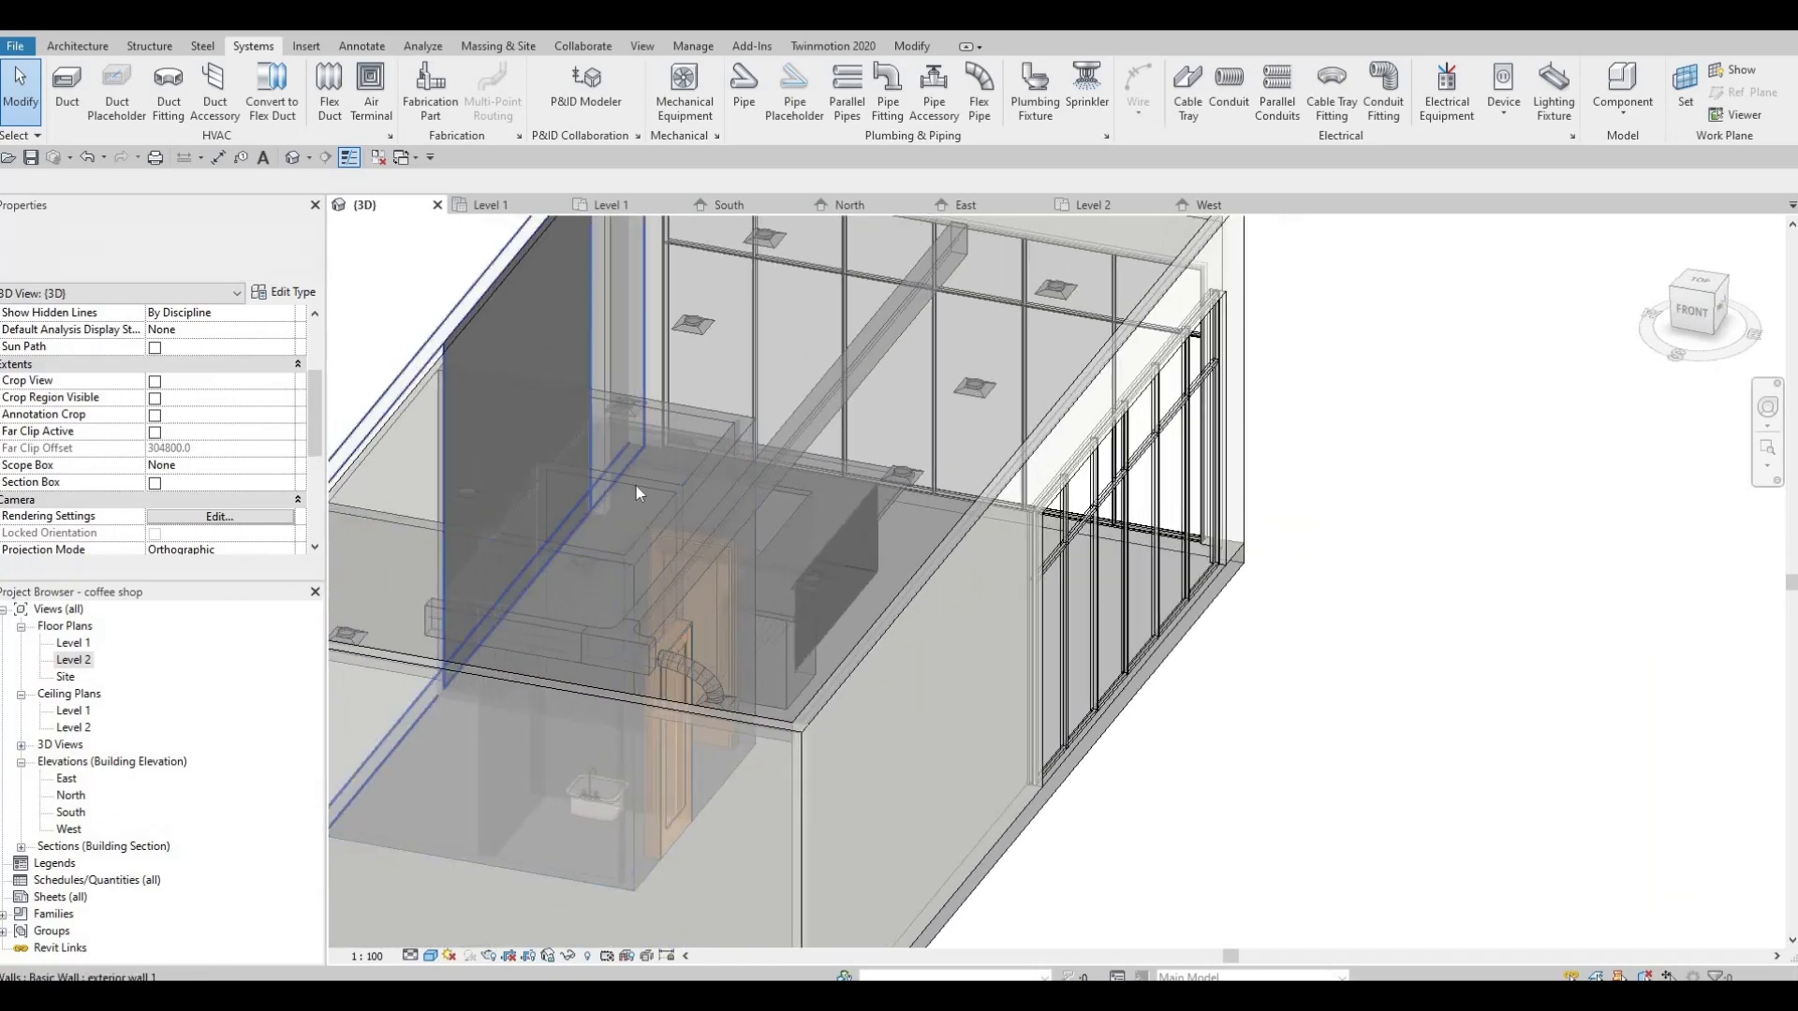
{"action": "double_click", "coordinate": [73, 660]}
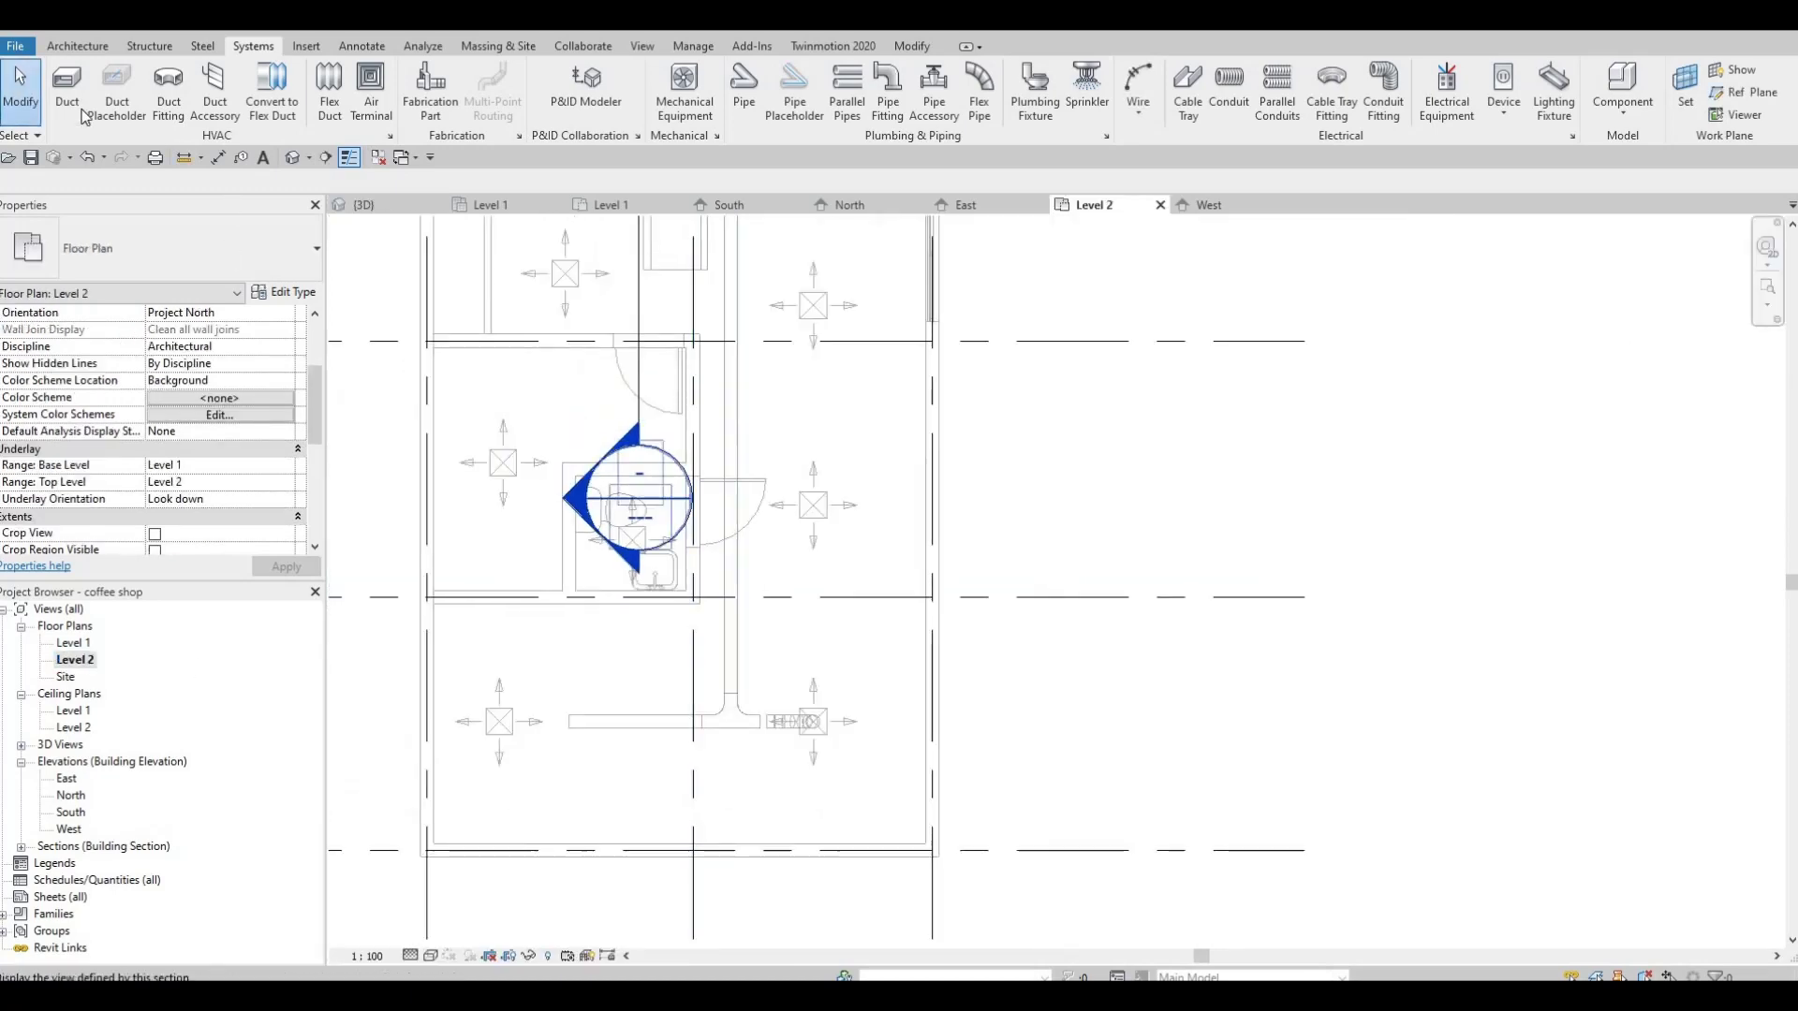
{"action": "key", "text": "d"}
{"action": "key", "text": "t"}
{"action": "scroll", "coordinate": [740, 501], "scroll_direction": "up", "scroll_amount": 3}
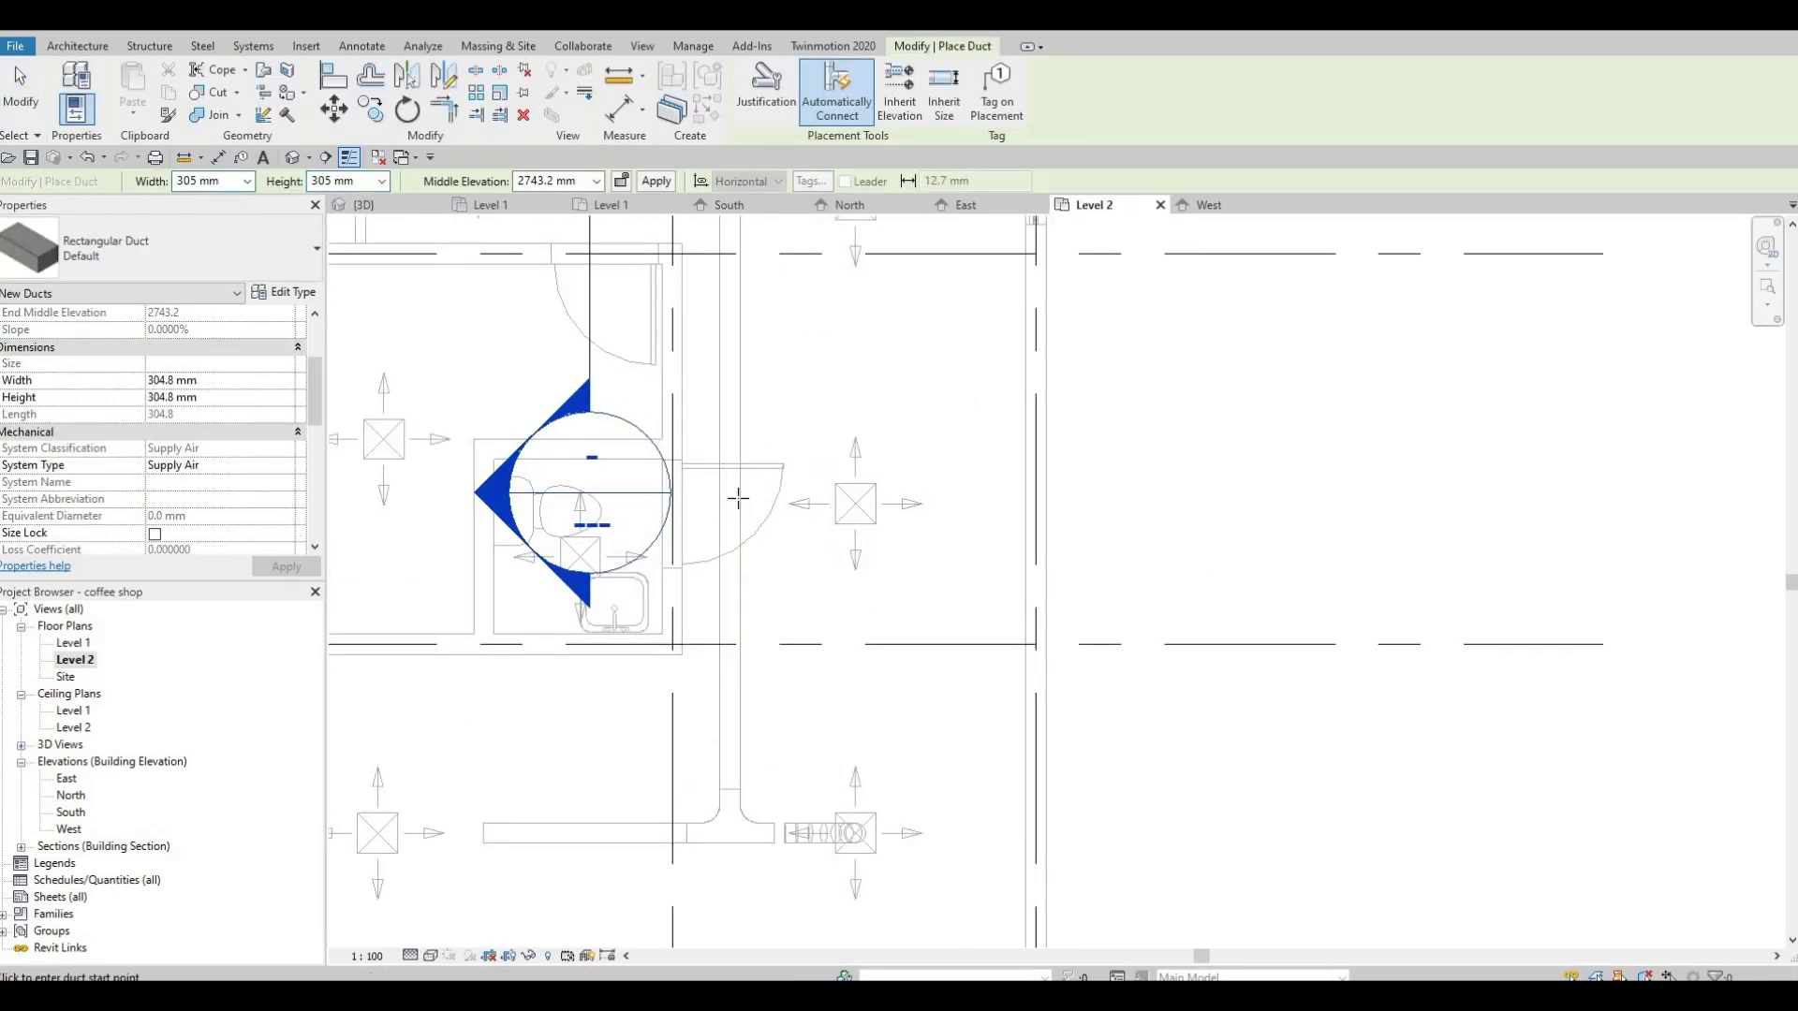
{"action": "left_click", "coordinate": [823, 503]}
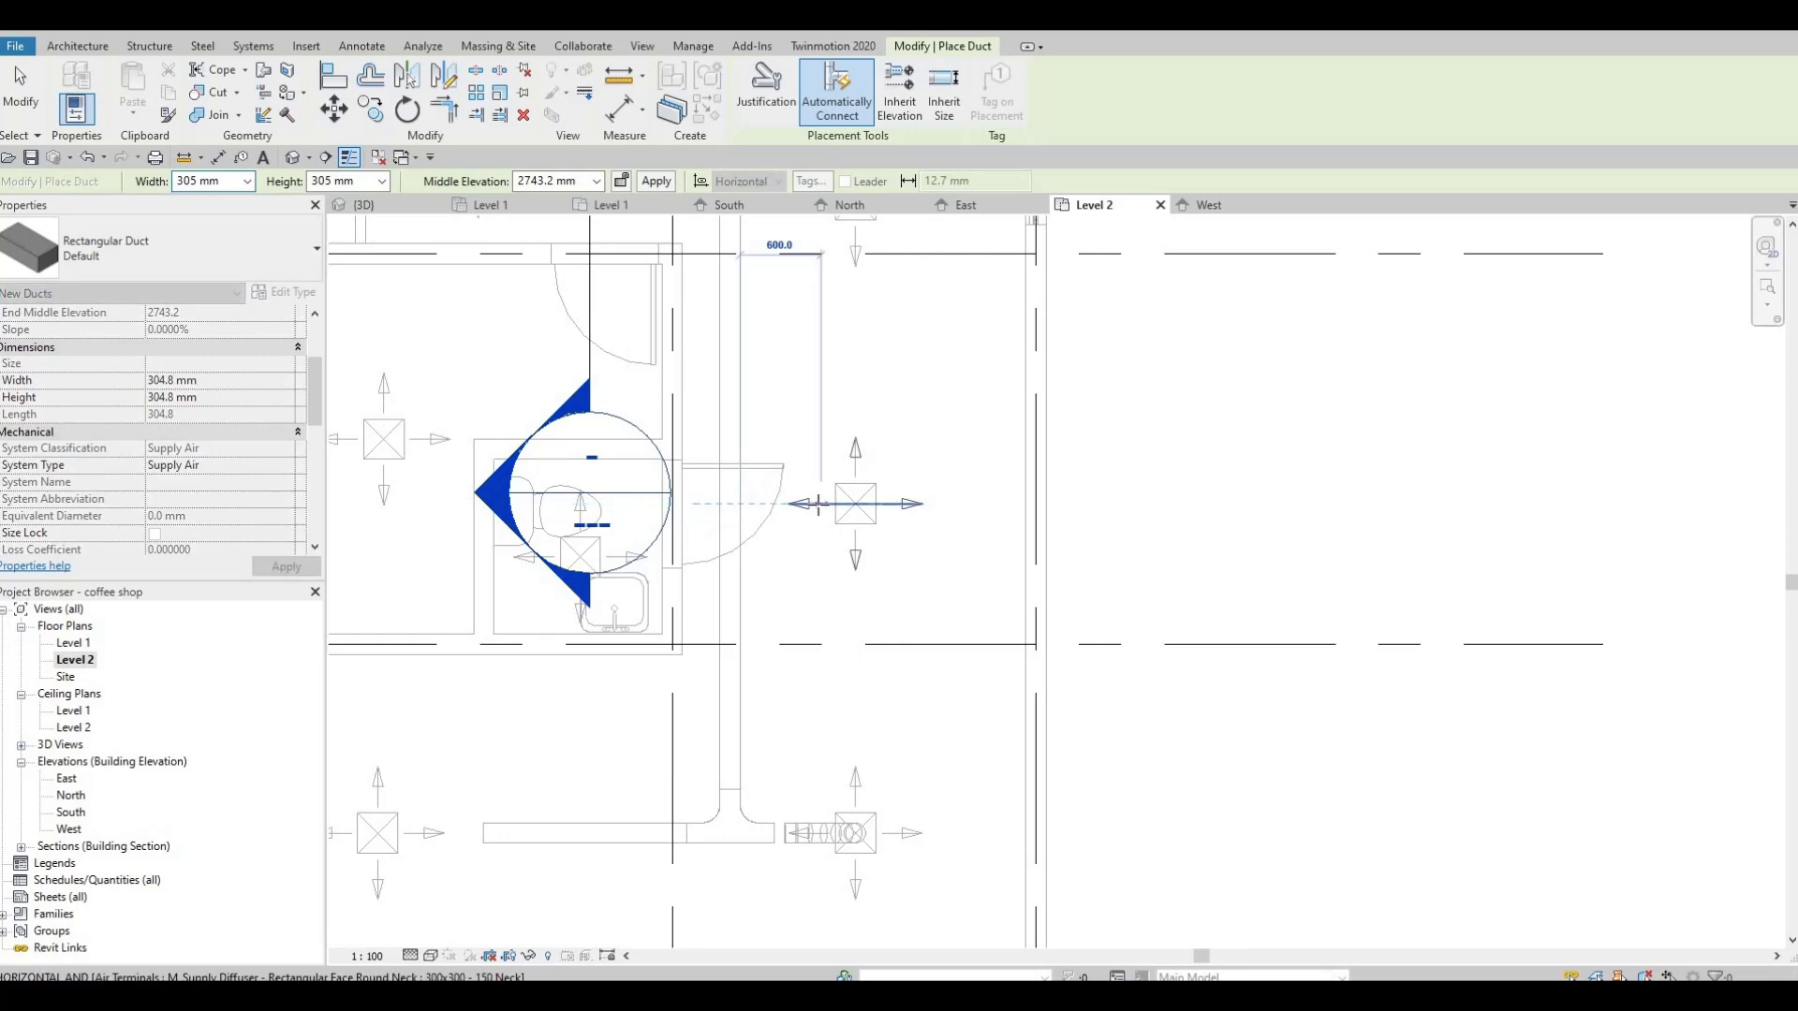
{"action": "left_click", "coordinate": [852, 553]}
{"action": "key", "text": "Escape"}
{"action": "key", "text": "Escape"}
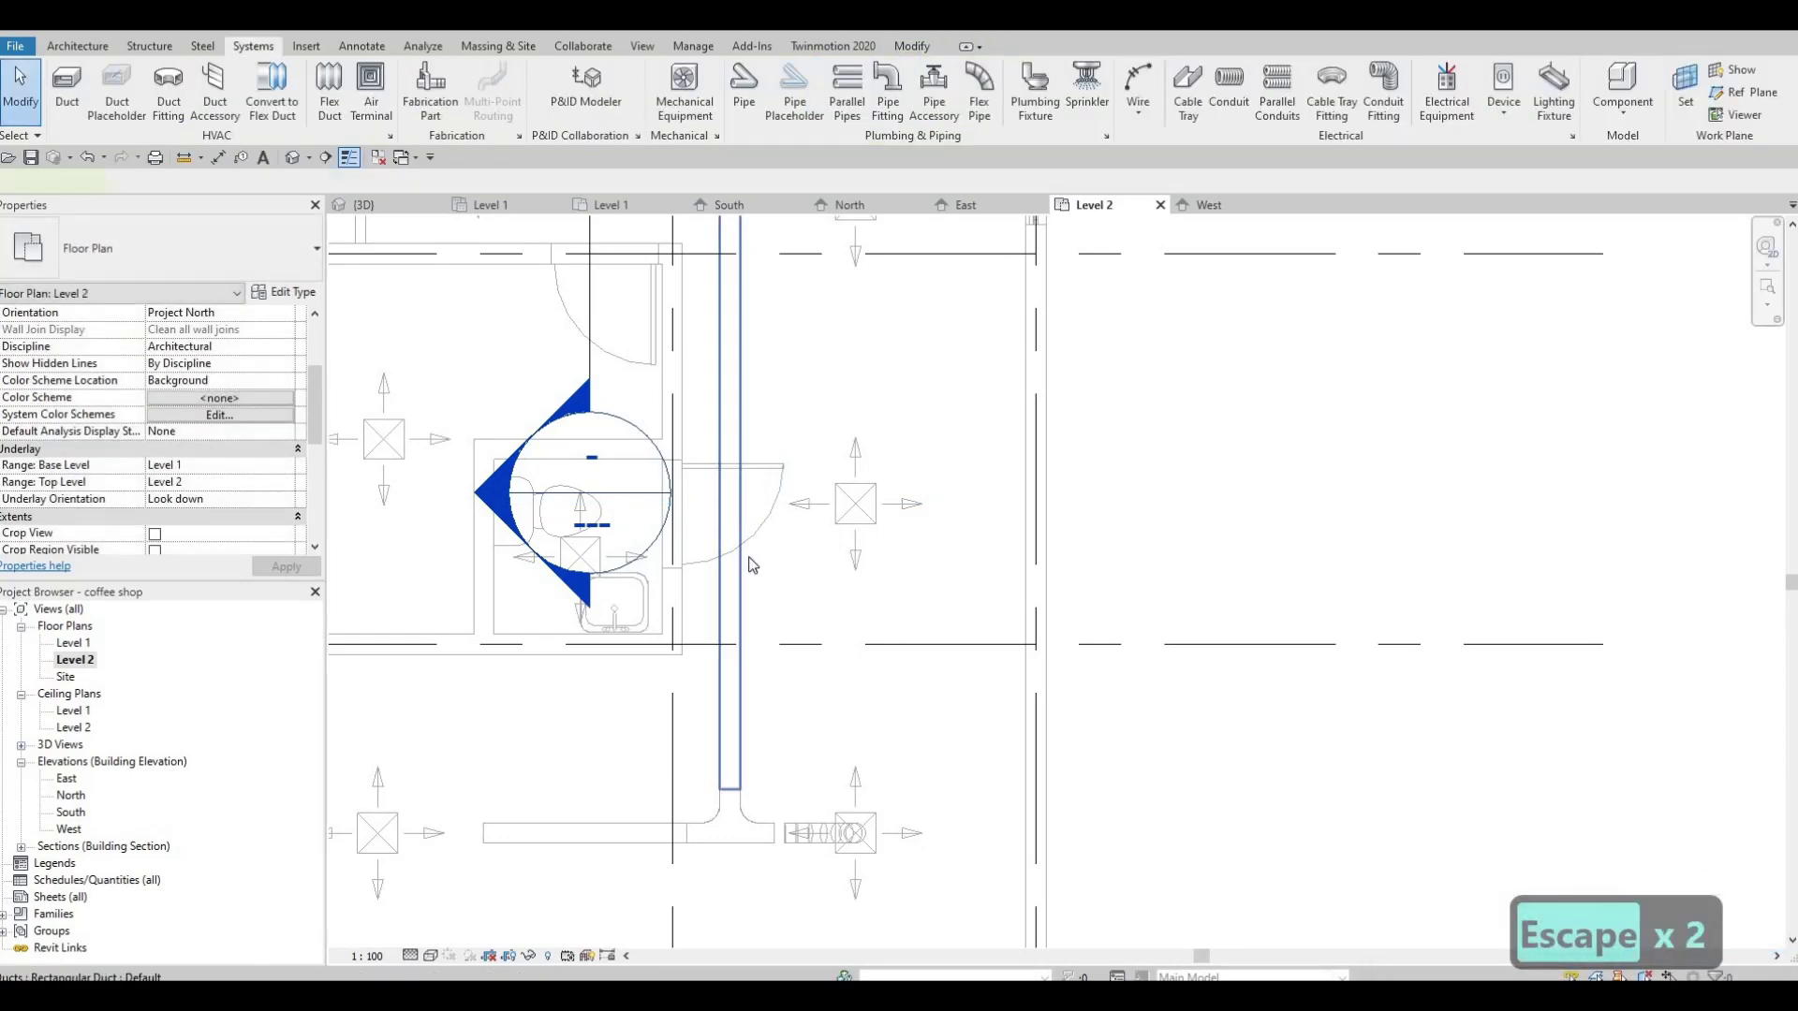
Shorten the main rectangular duct to a length of 2000 mm by moving its far end back beside the toilet door
{"action": "left_click", "coordinate": [749, 560]}
{"action": "middle_click_drag", "start_coordinate": [762, 567], "coordinate": [758, 704]}
{"action": "scroll", "coordinate": [752, 716], "scroll_direction": "down", "scroll_amount": 2}
{"action": "middle_click_drag", "start_coordinate": [745, 413], "coordinate": [749, 598]}
{"action": "scroll", "coordinate": [749, 598], "scroll_direction": "down", "scroll_amount": 1}
{"action": "left_click_drag", "start_coordinate": [738, 389], "coordinate": [740, 806]}
{"action": "scroll", "coordinate": [744, 890], "scroll_direction": "up", "scroll_amount": 3}
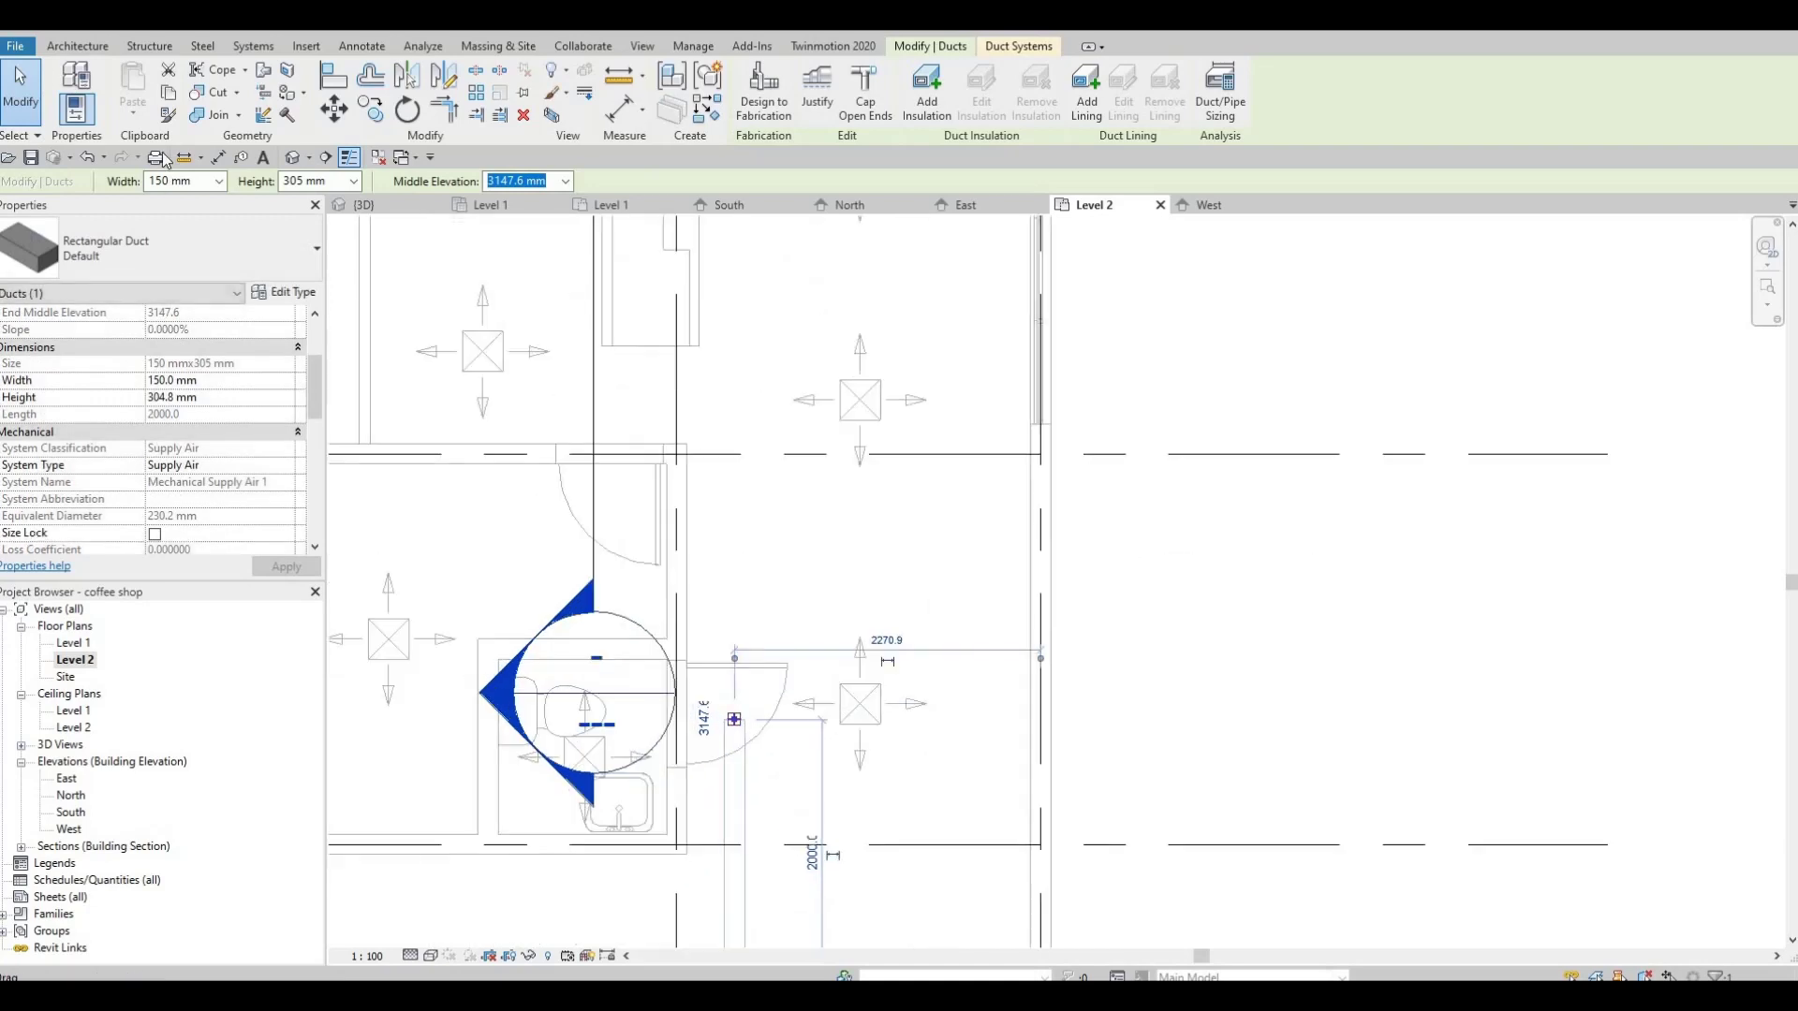
{"action": "scroll", "coordinate": [748, 733], "scroll_direction": "up", "scroll_amount": 2}
{"action": "key", "text": "Escape"}
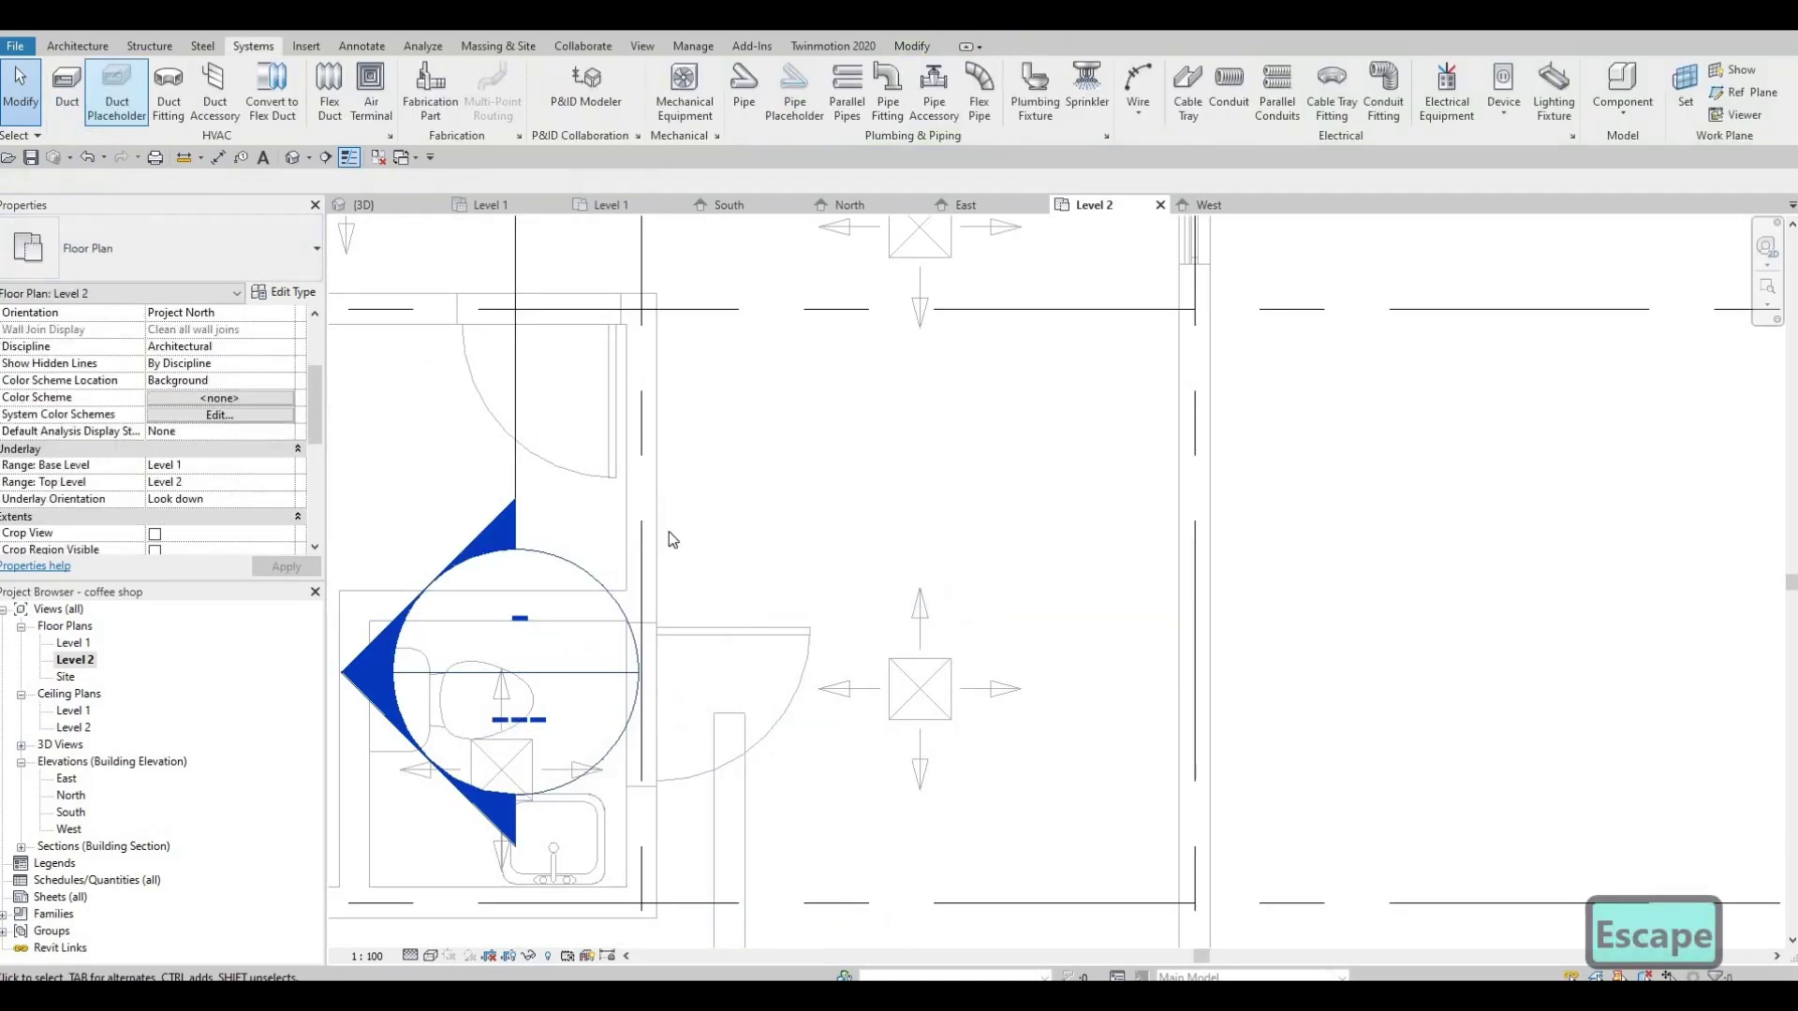
{"action": "key", "text": "d"}
{"action": "key", "text": "t"}
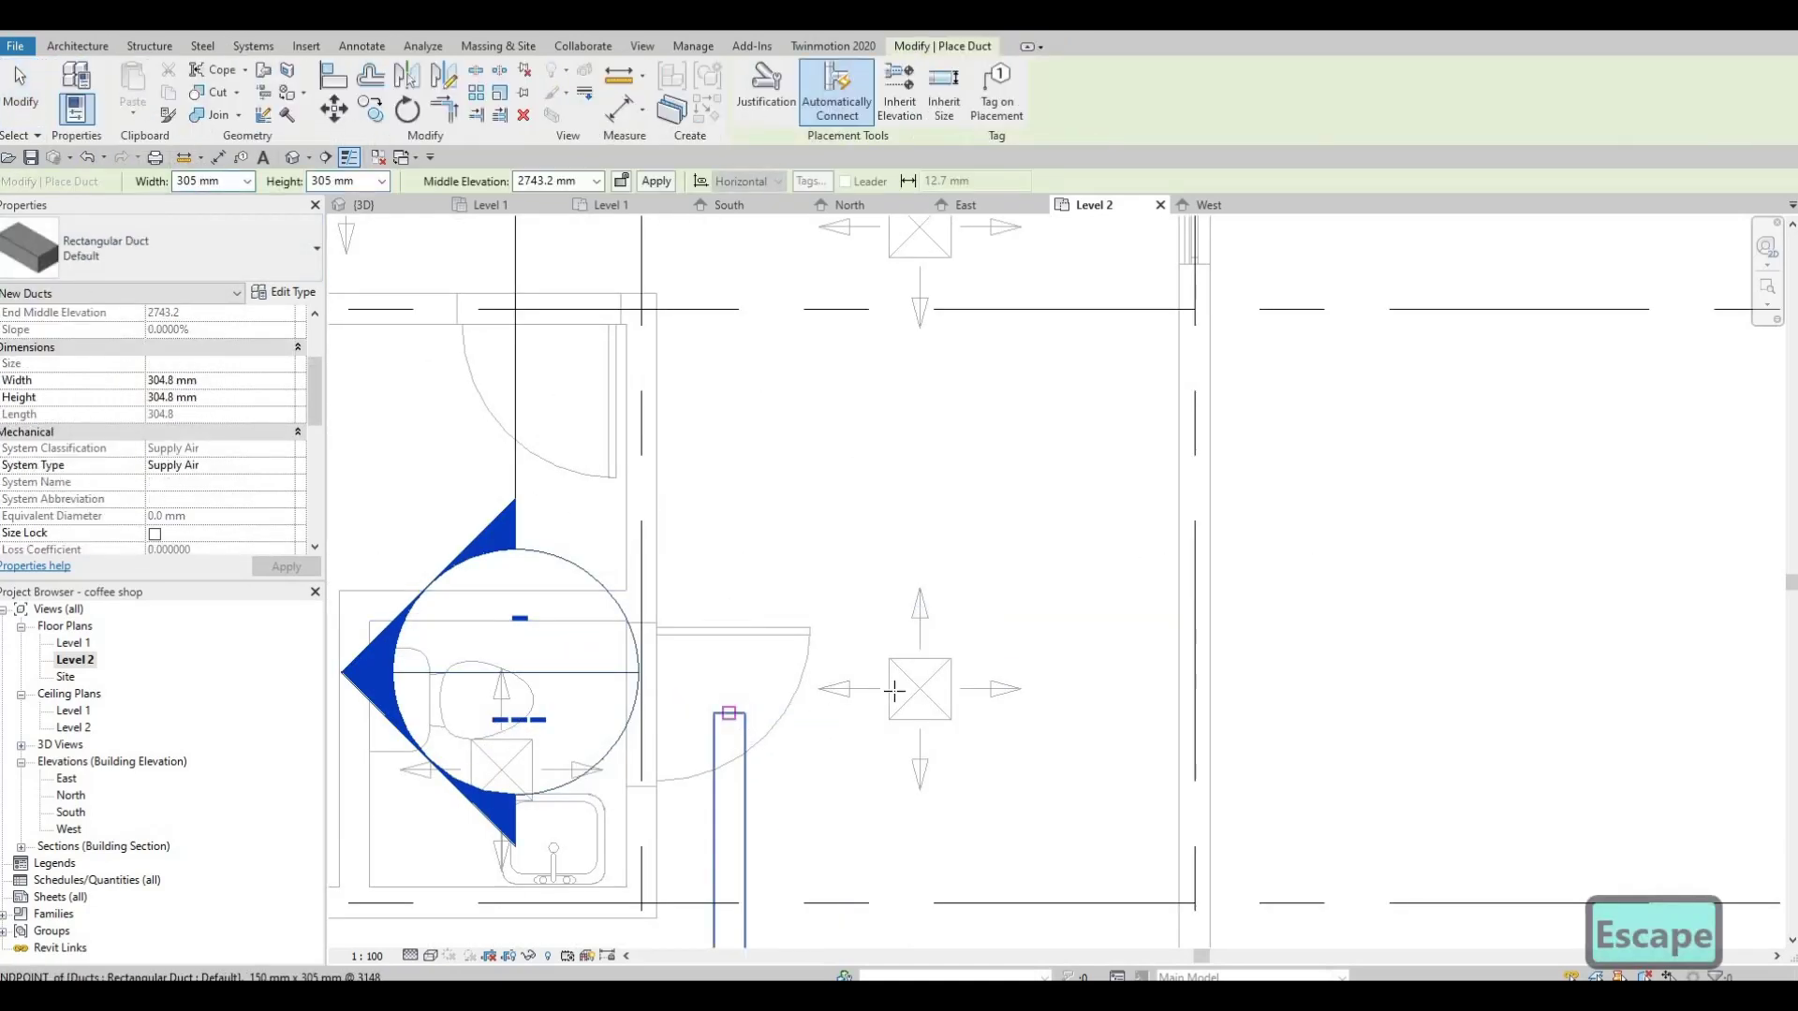
{"action": "left_click", "coordinate": [894, 690]}
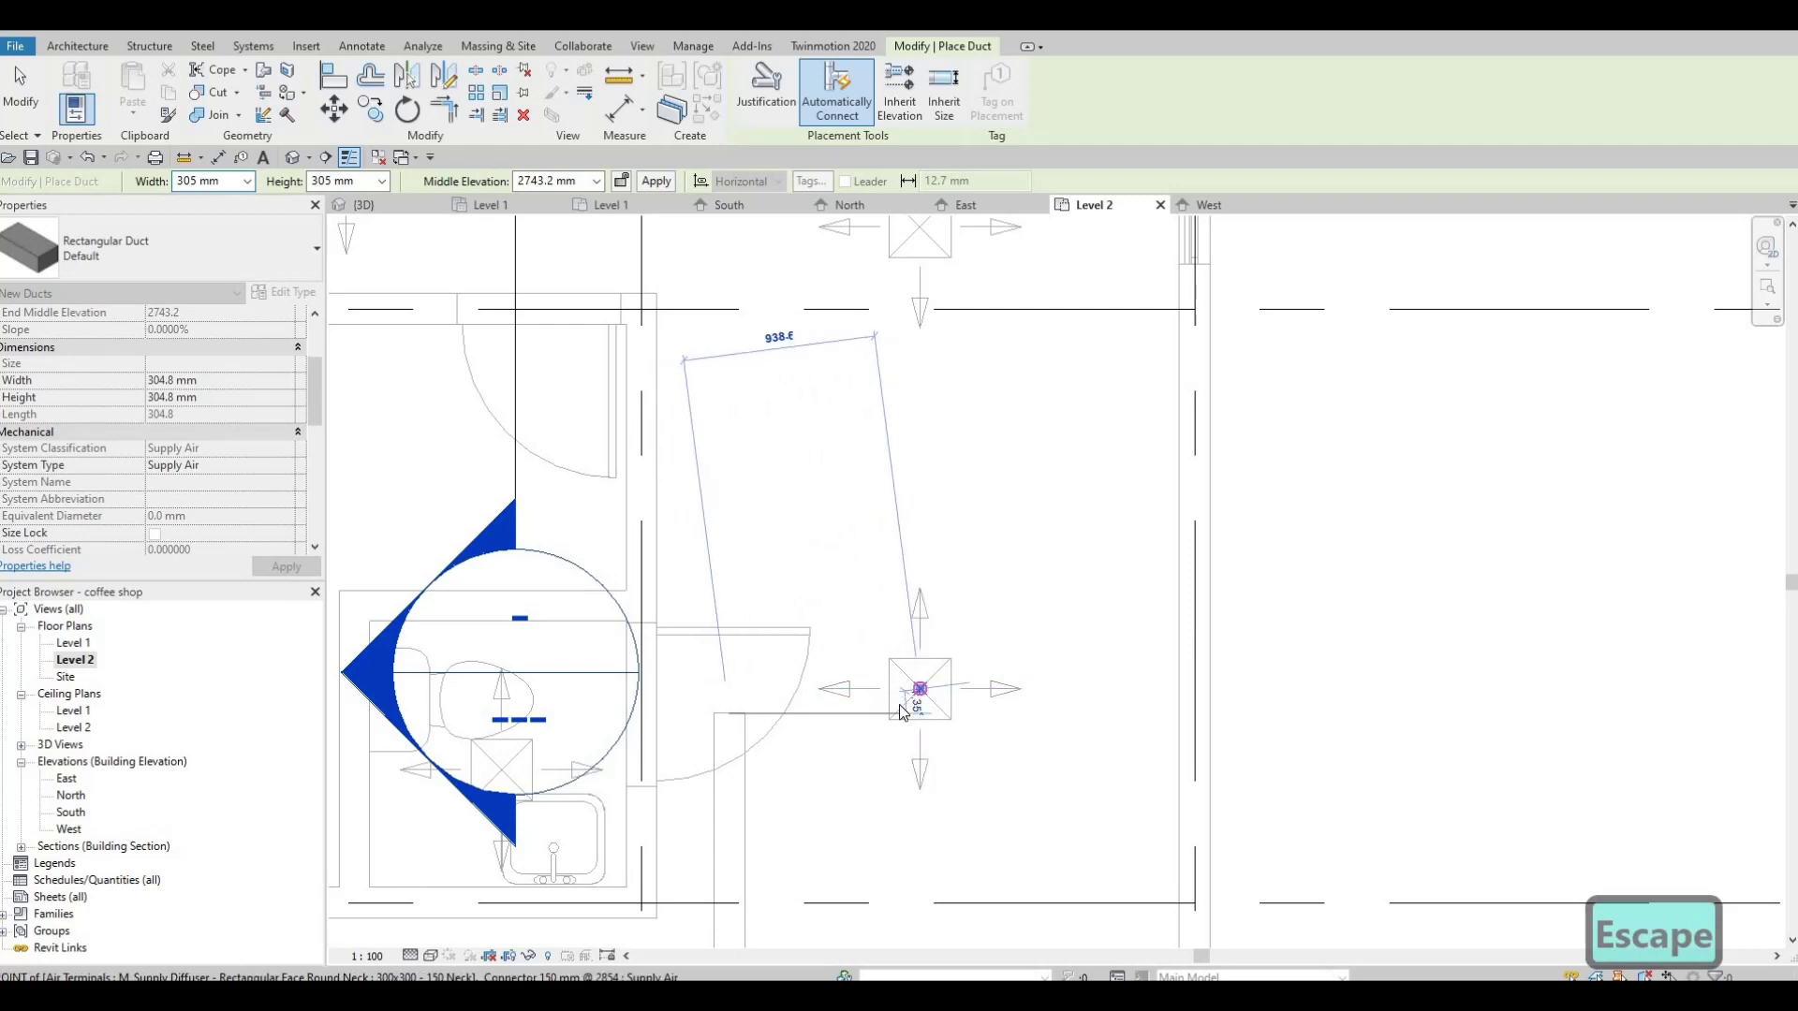
{"action": "key", "text": "Escape"}
{"action": "key", "text": "Escape"}
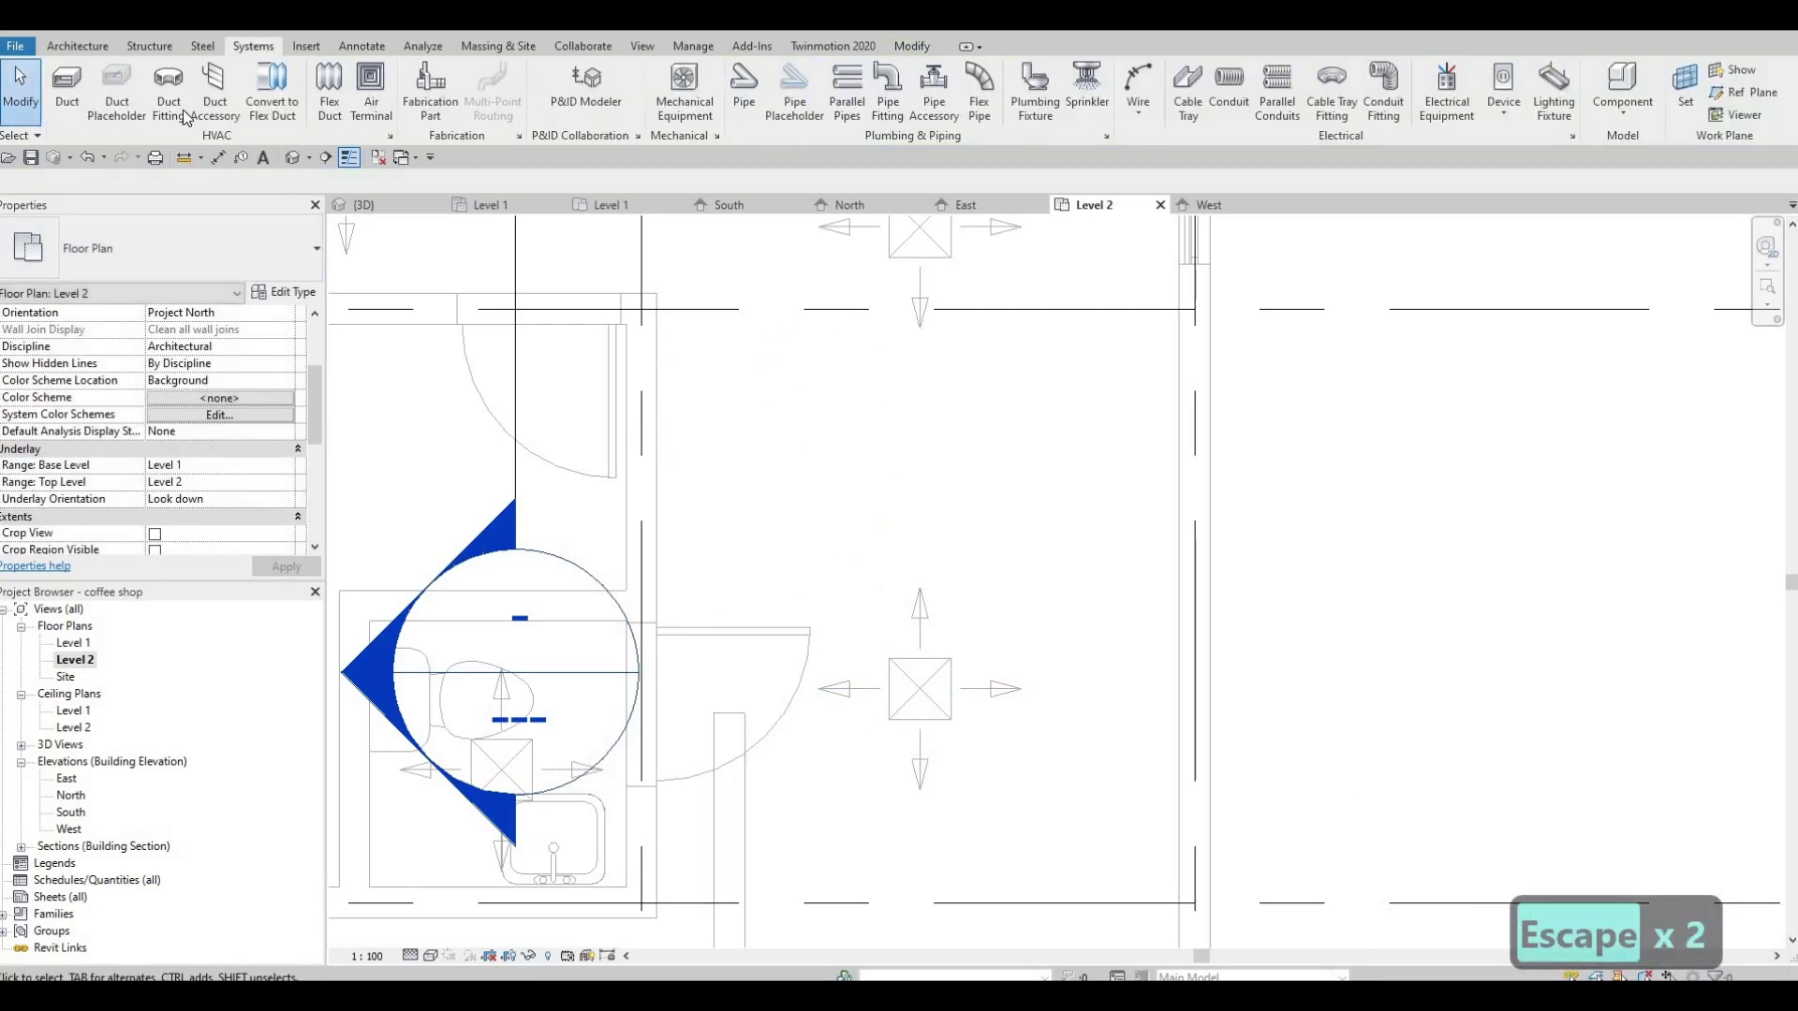
{"action": "left_click", "coordinate": [733, 728]}
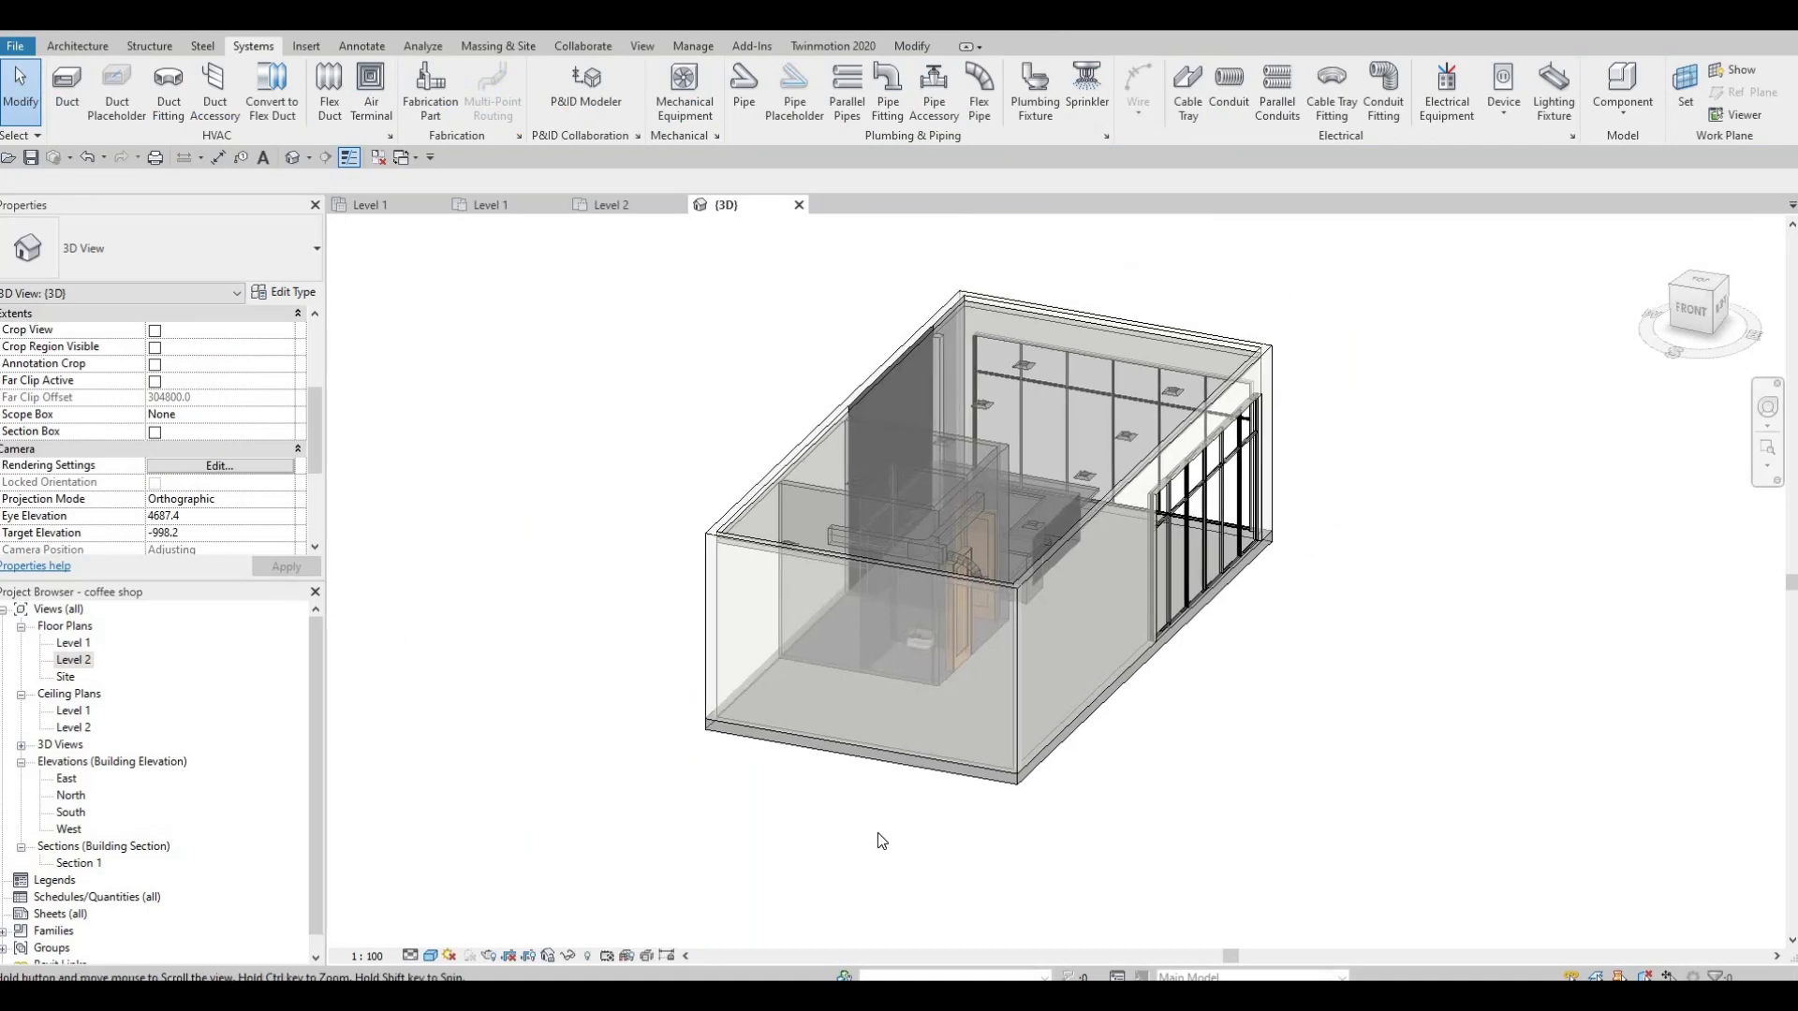
{"action": "middle_click_drag", "start_coordinate": [878, 833], "coordinate": [783, 861]}
{"action": "scroll", "coordinate": [1091, 846], "scroll_direction": "up", "scroll_amount": 1}
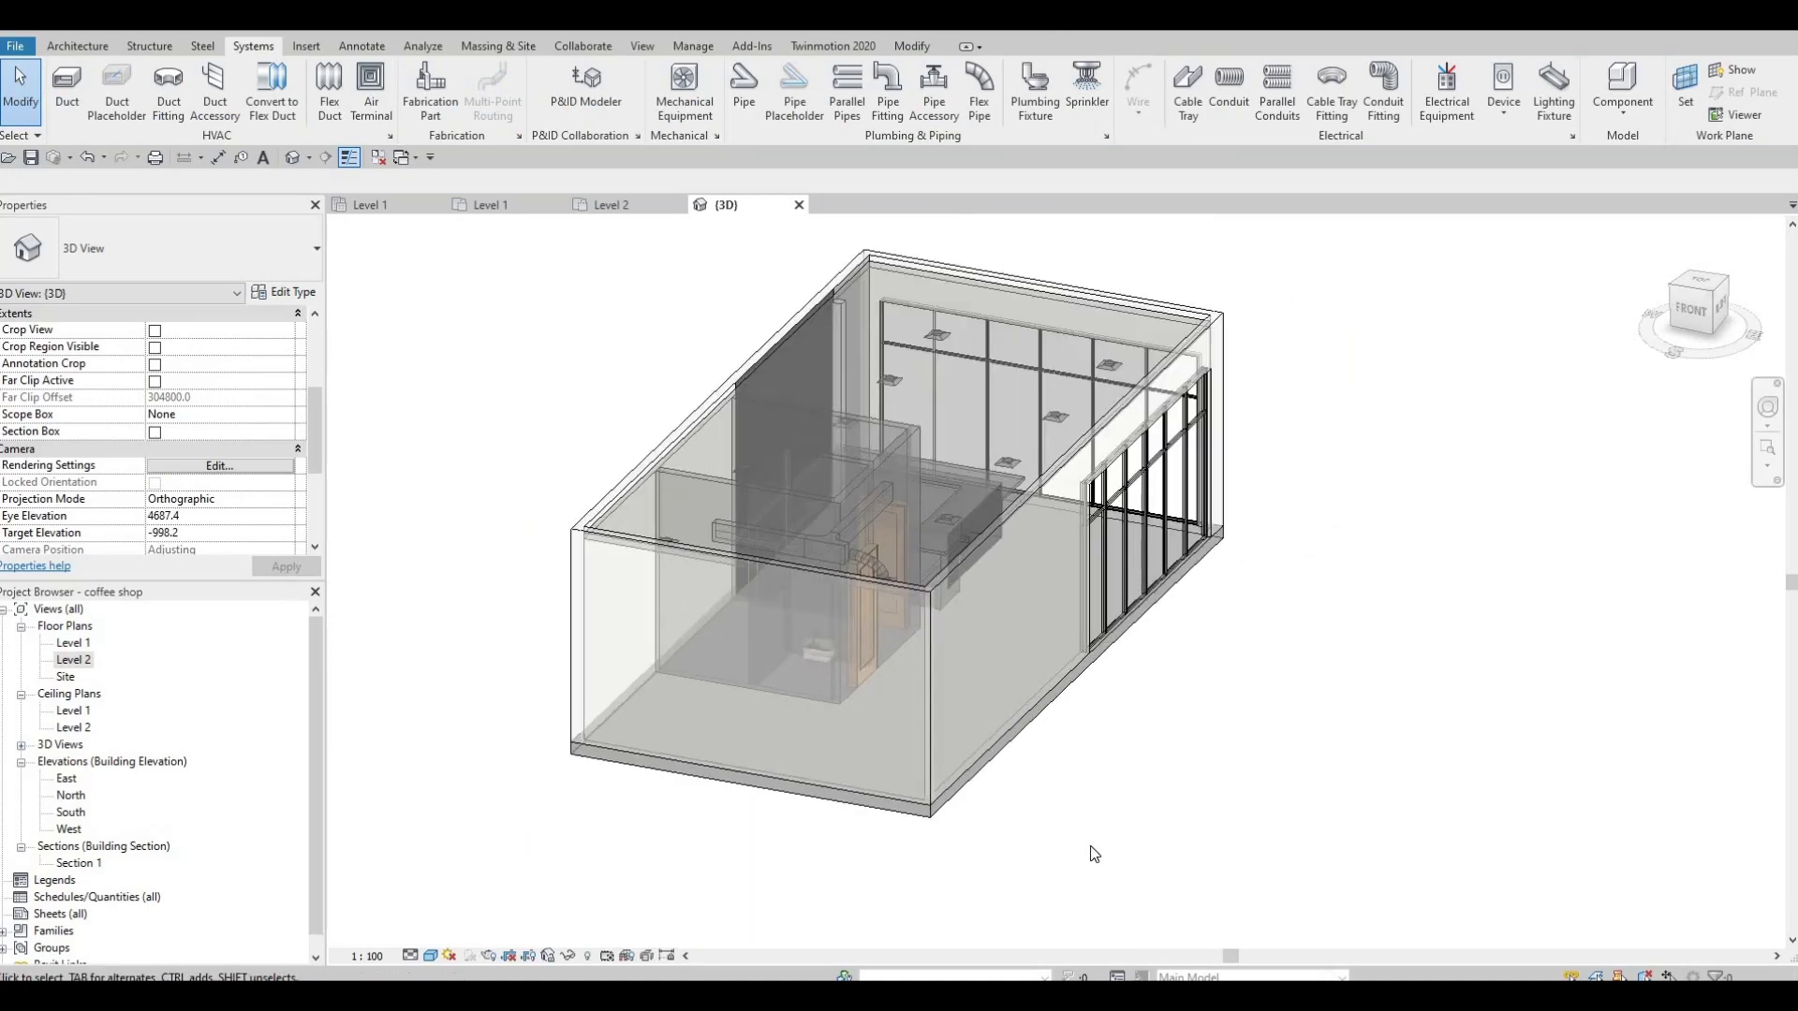